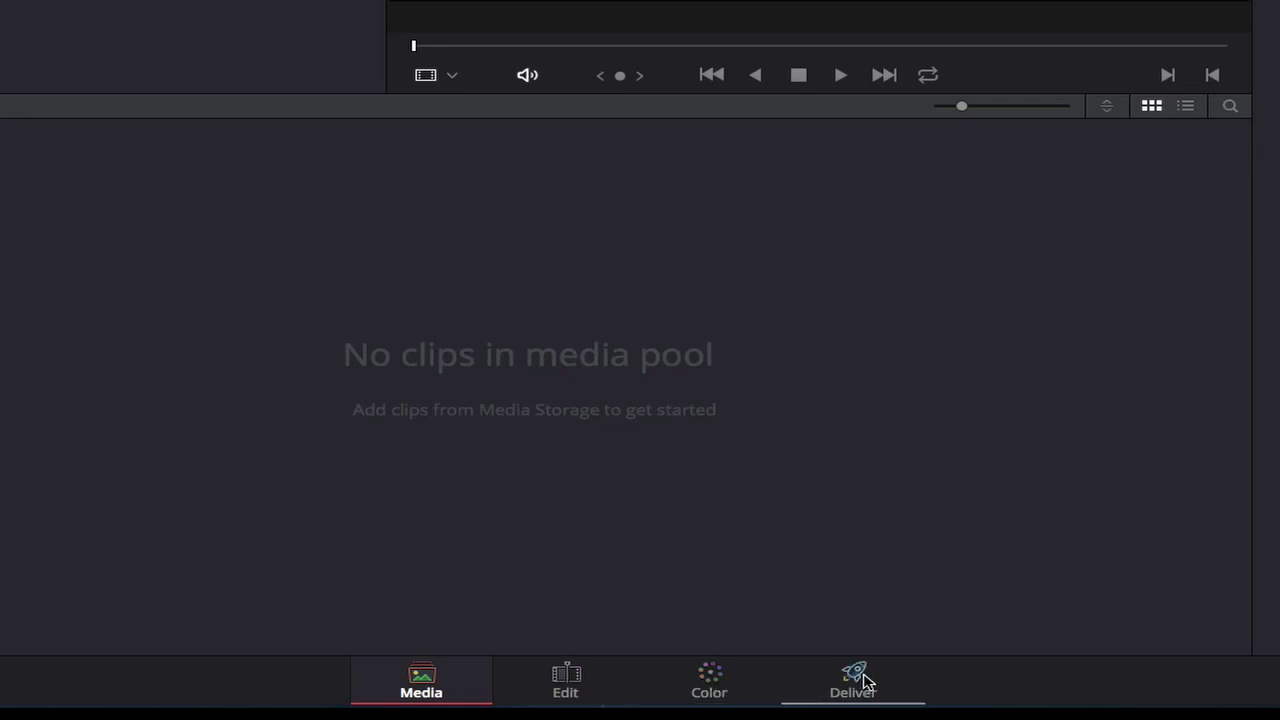
- Look over the Edit, Color and Deliver pages, including the render settings, and return to the Media page
left_click(564, 682)
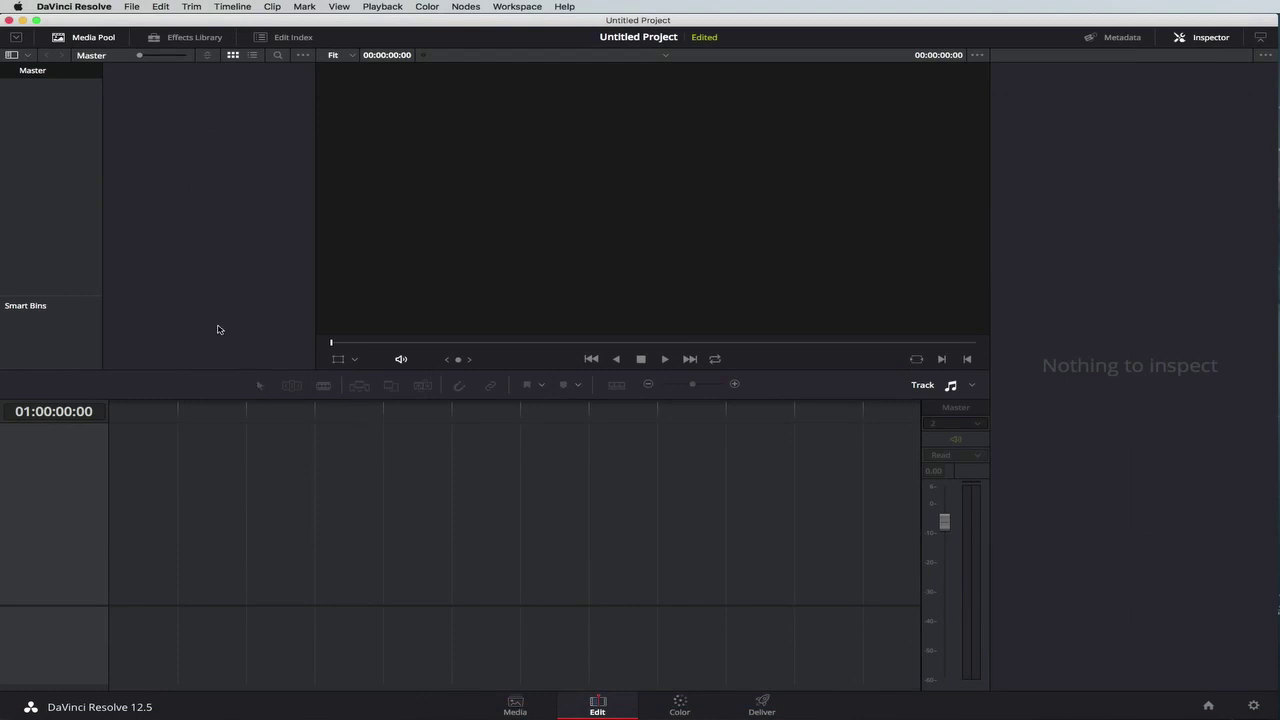
left_click(679, 707)
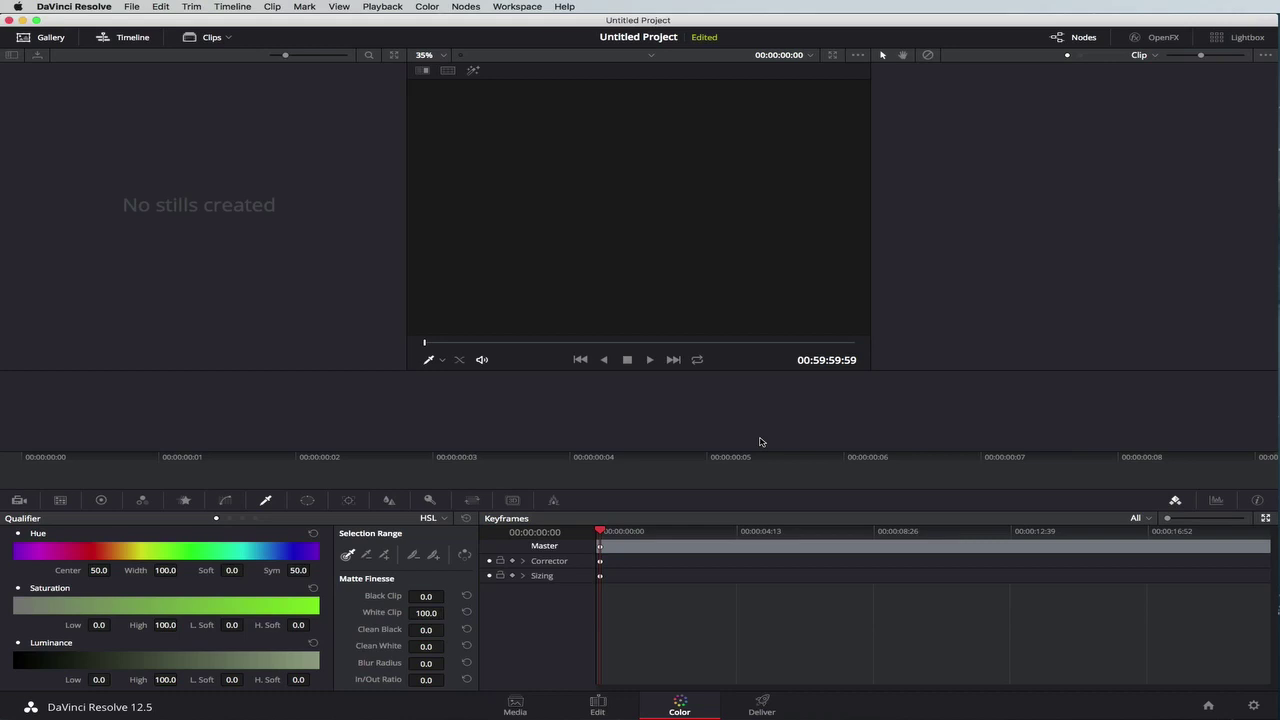
left_click(763, 703)
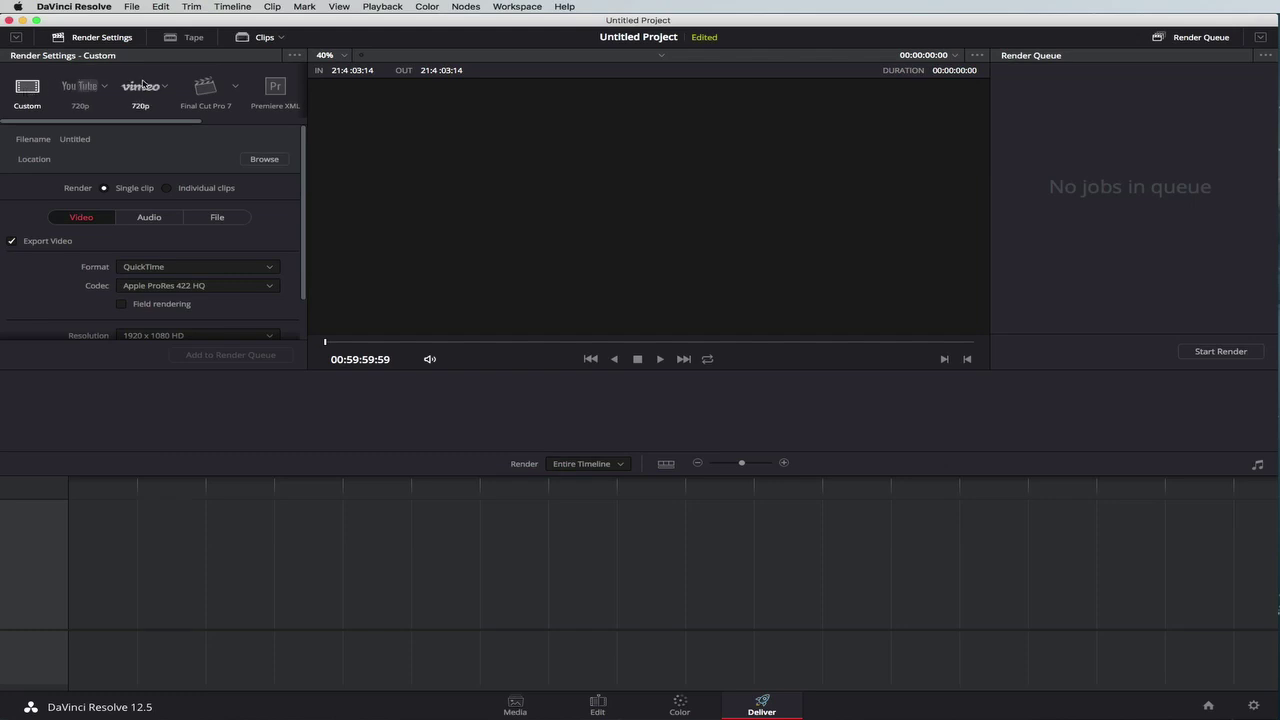
scroll(251, 255, "down", 1)
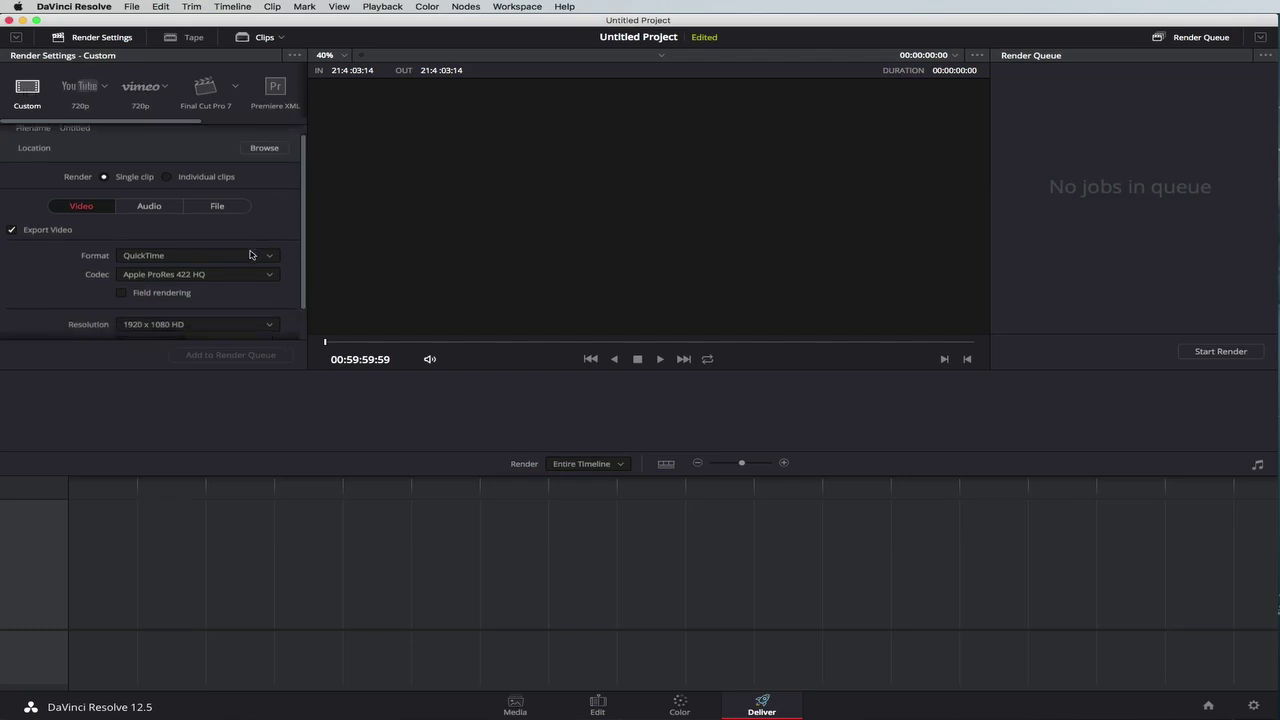
scroll(251, 255, "up", 1)
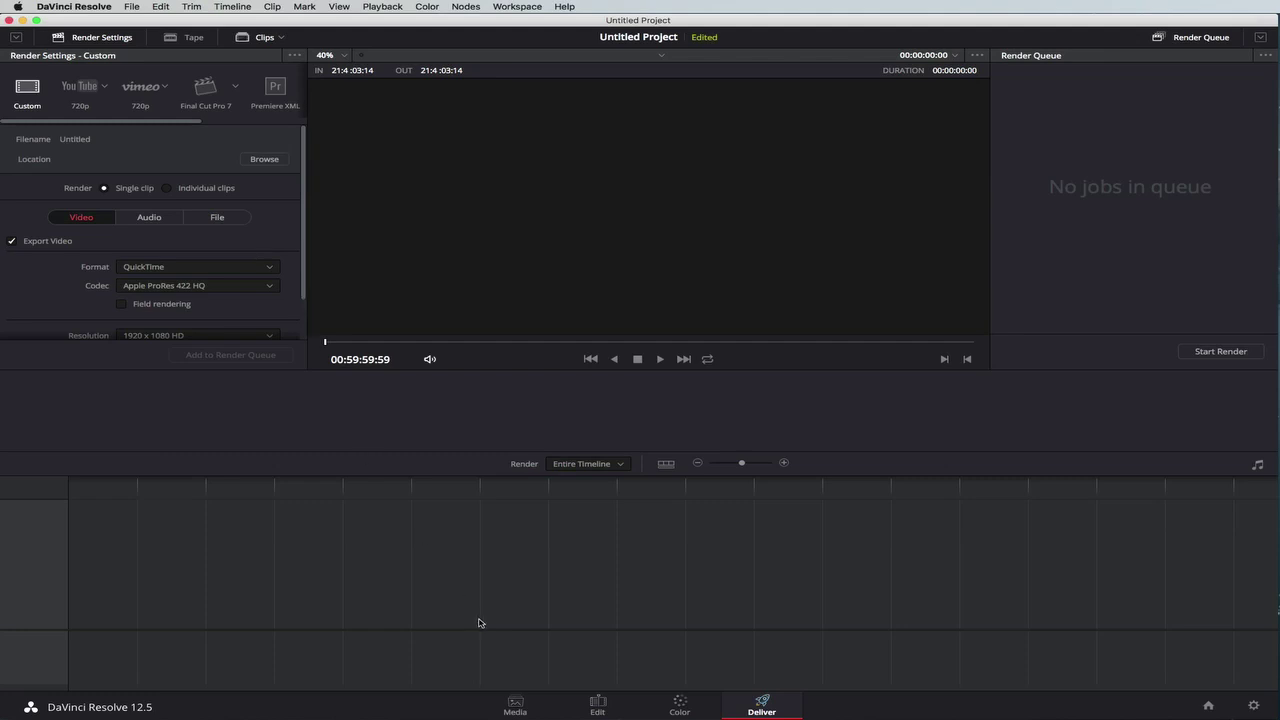
left_click(517, 704)
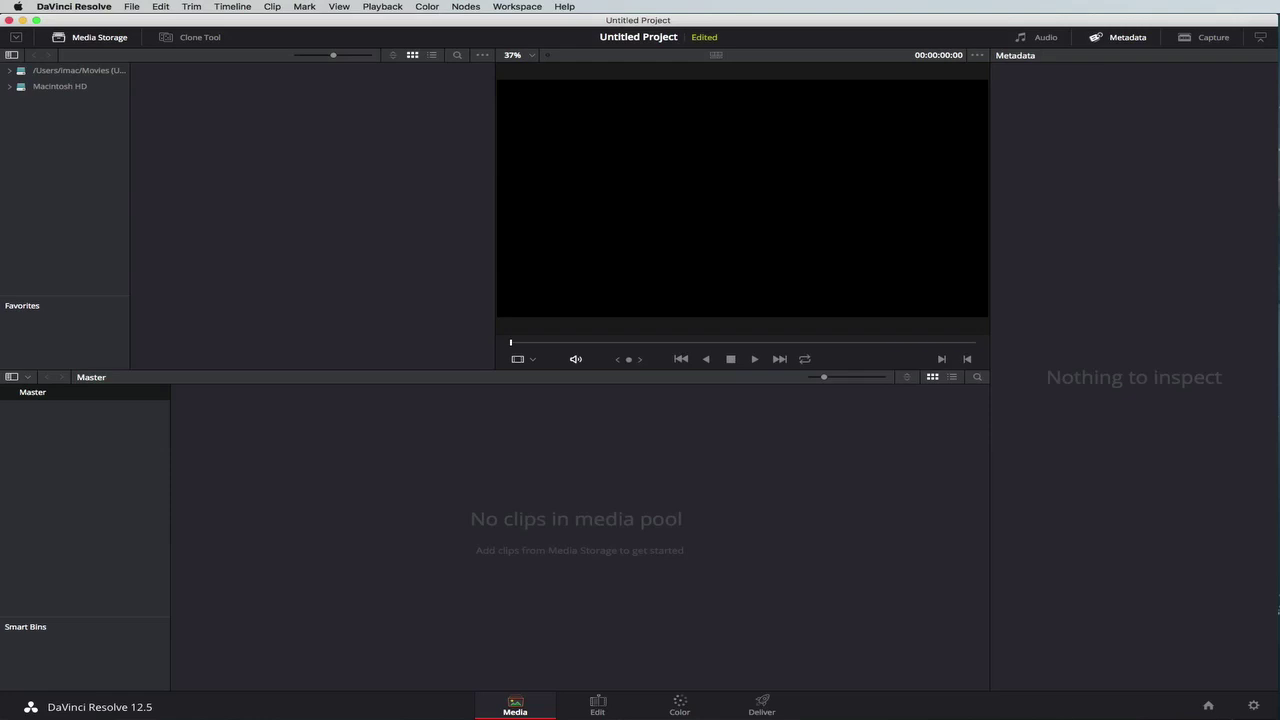
- Switch to Finder and look through the audio, images and vision folders inside project 1
left_click(1222, 712)
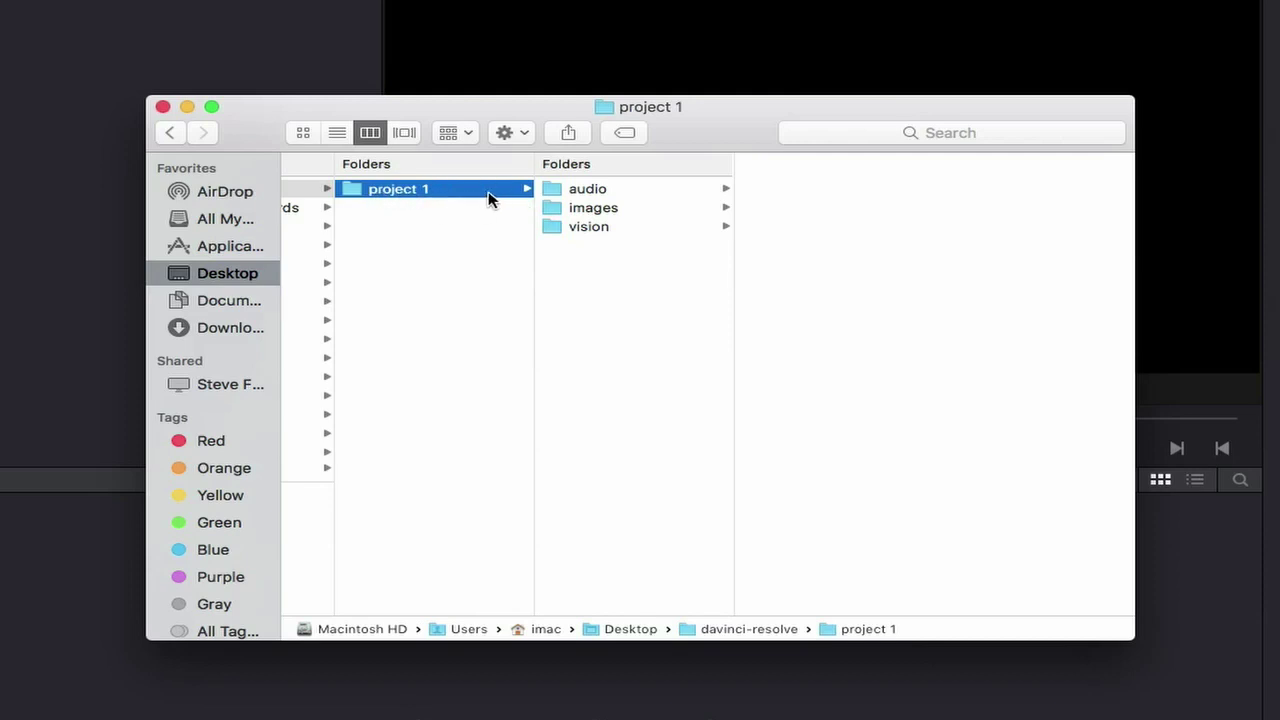
scroll(606, 190, "right", 1)
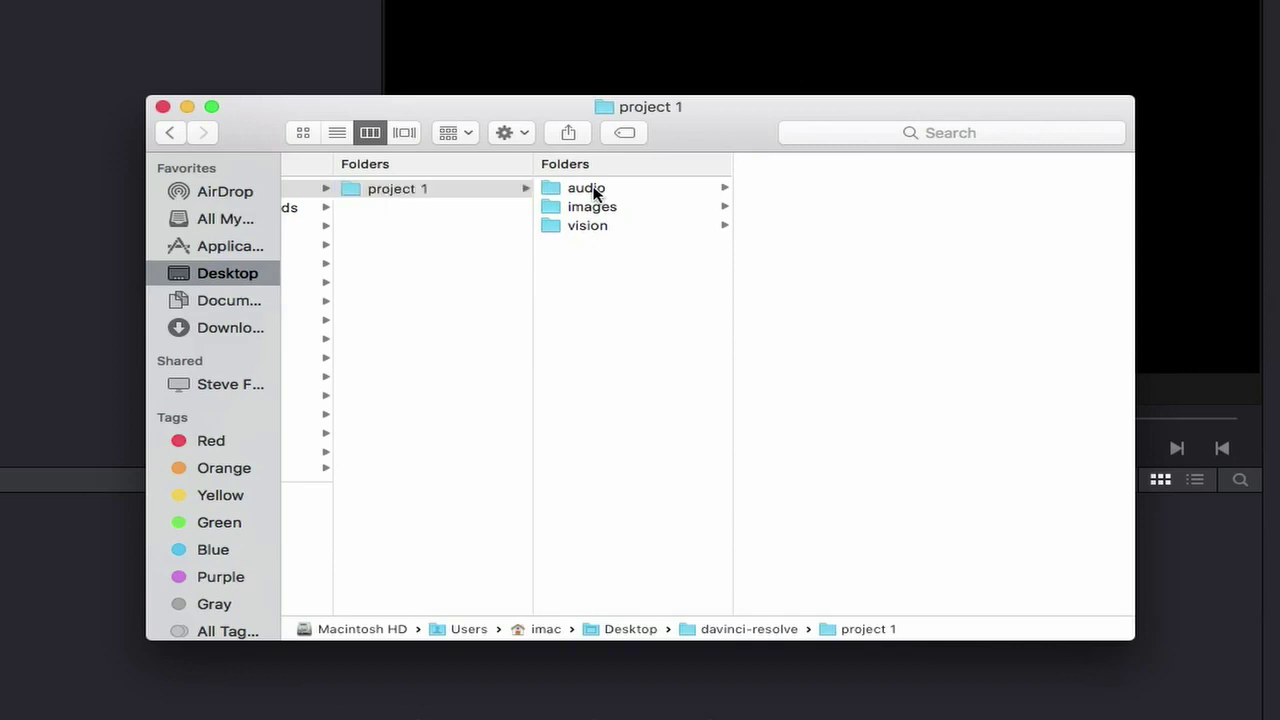
left_click(594, 193)
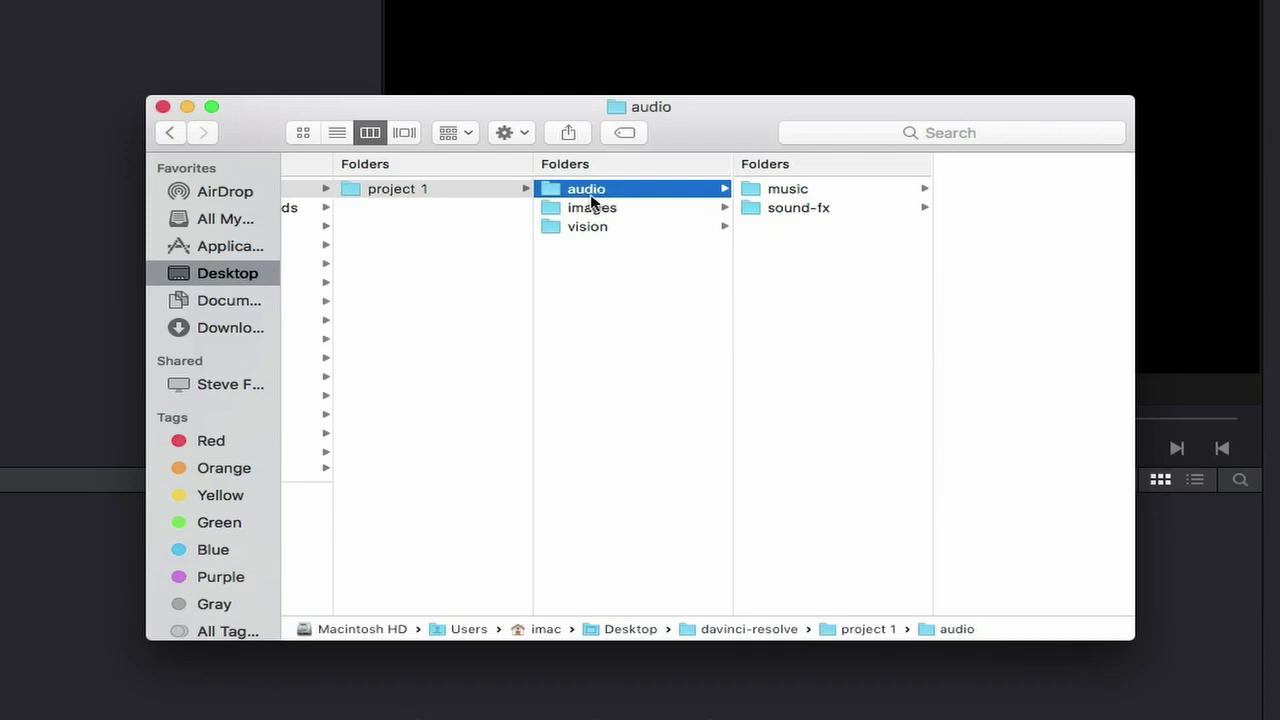
left_click(610, 209)
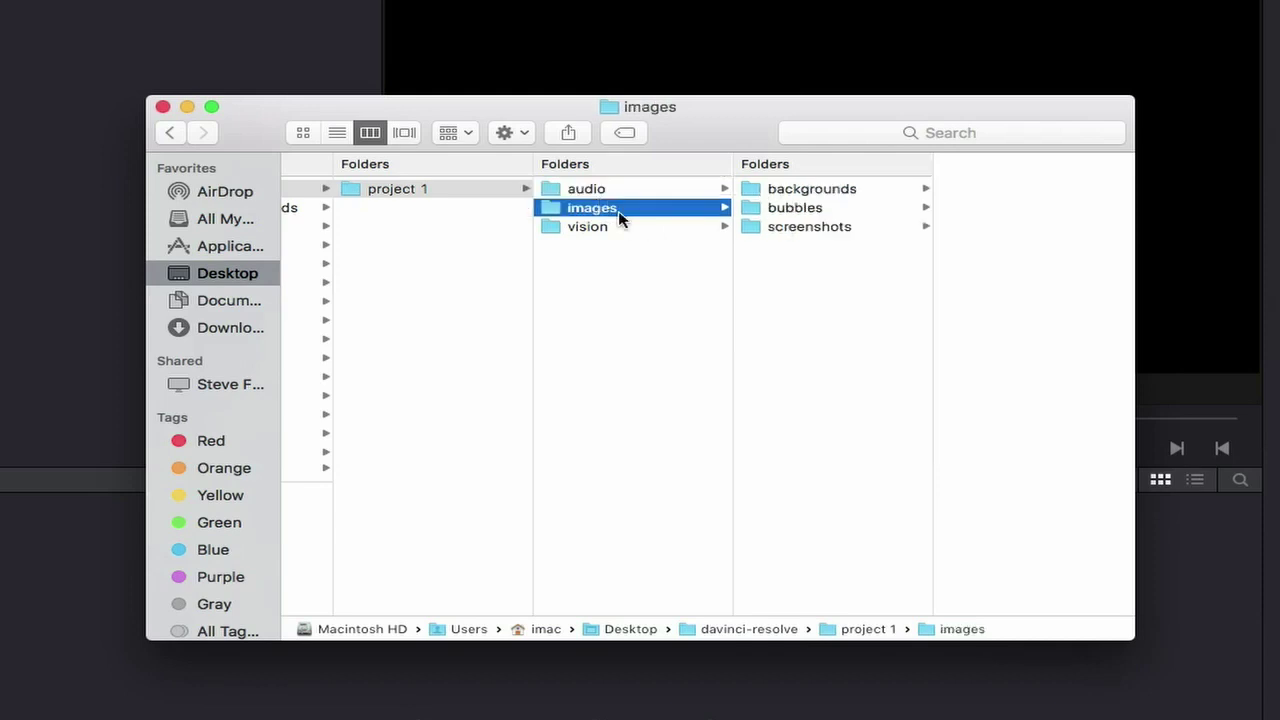
left_click(600, 228)
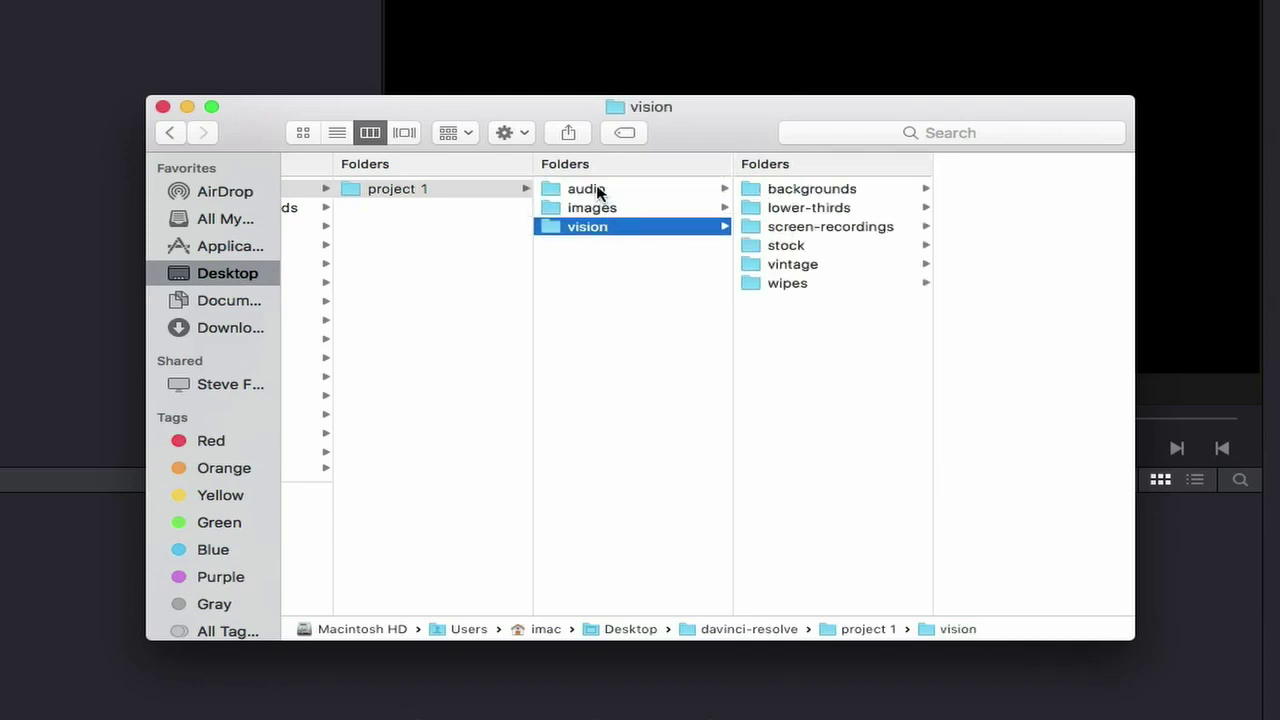
- Inspect the audio folder's music and sound-fx subfolders, selecting Energy of Beauty.wav for preview
left_click(597, 191)
left_click(786, 200)
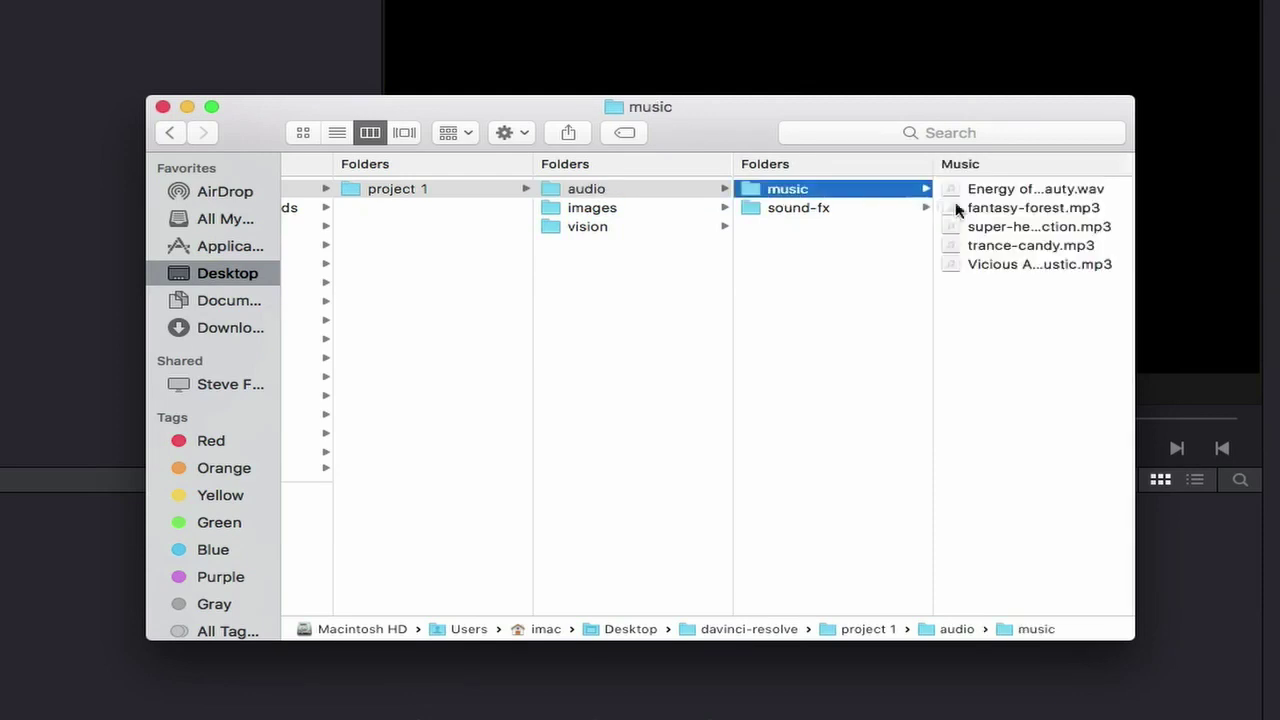
left_click(1025, 192)
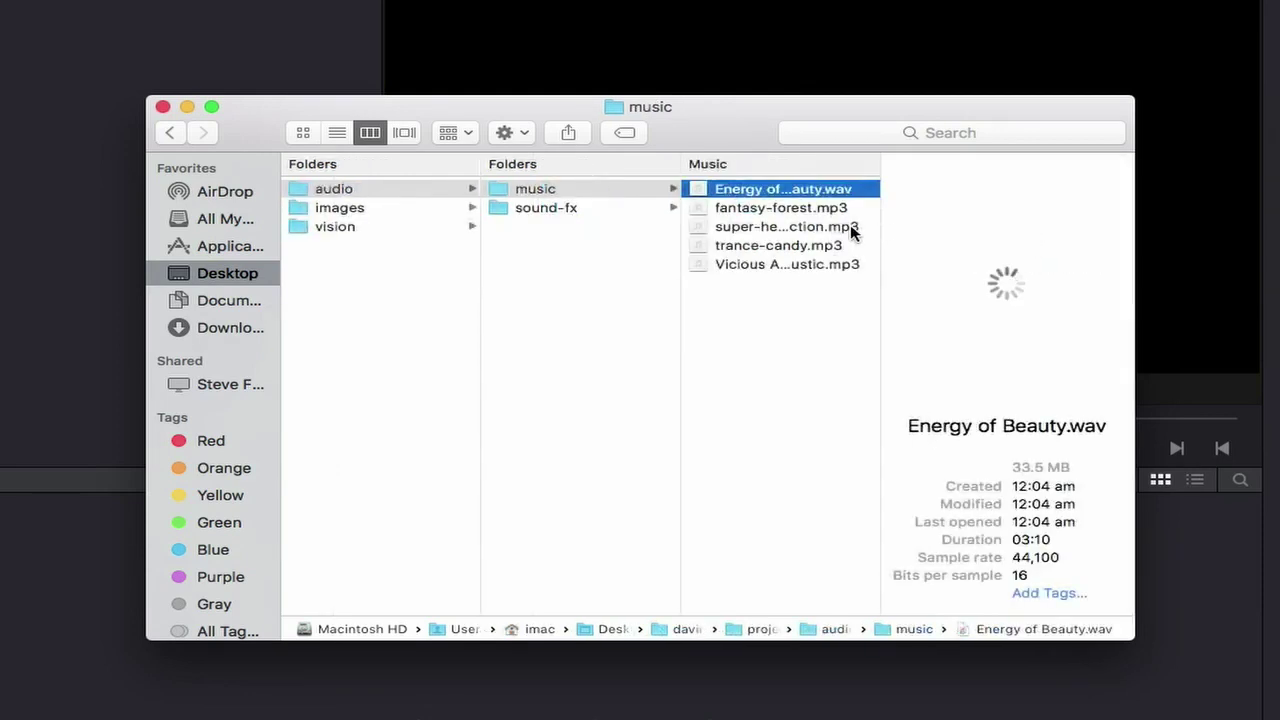
left_click(551, 212)
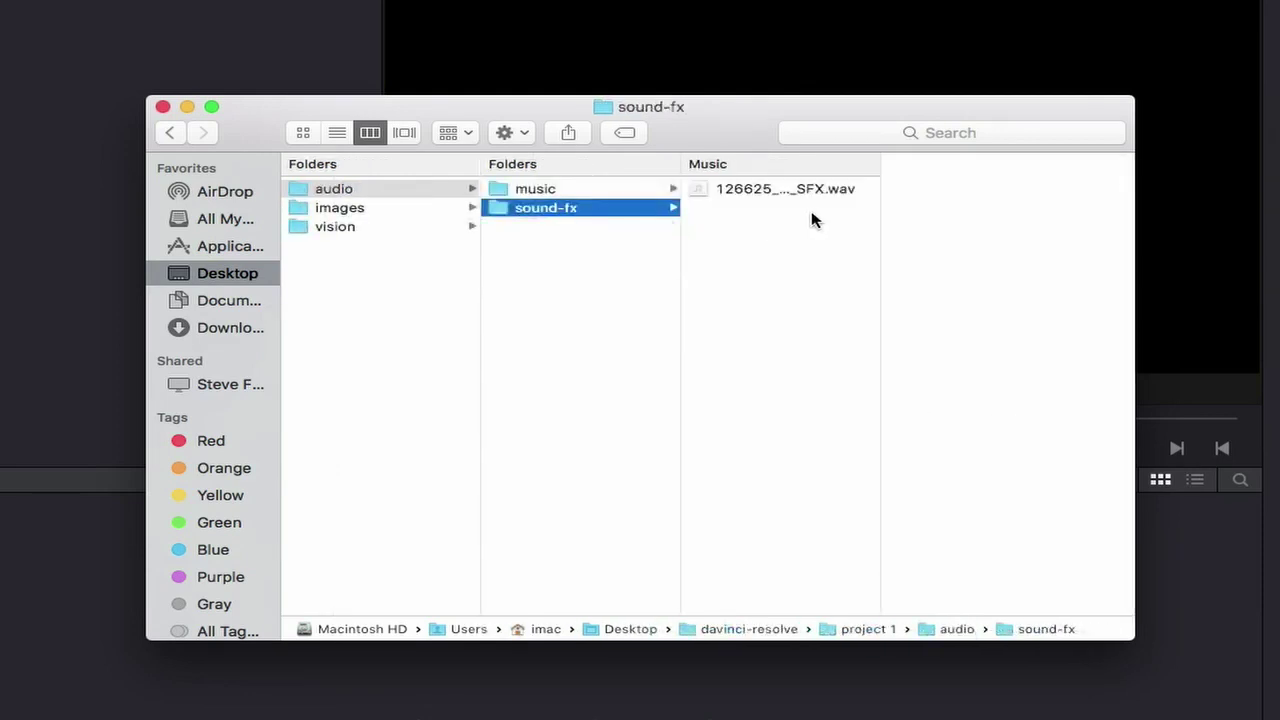
- Preview autumn-leaves.jpg and grass.jpg in the images folder's backgrounds subfolder, plus both PNG files in bubbles
left_click(343, 212)
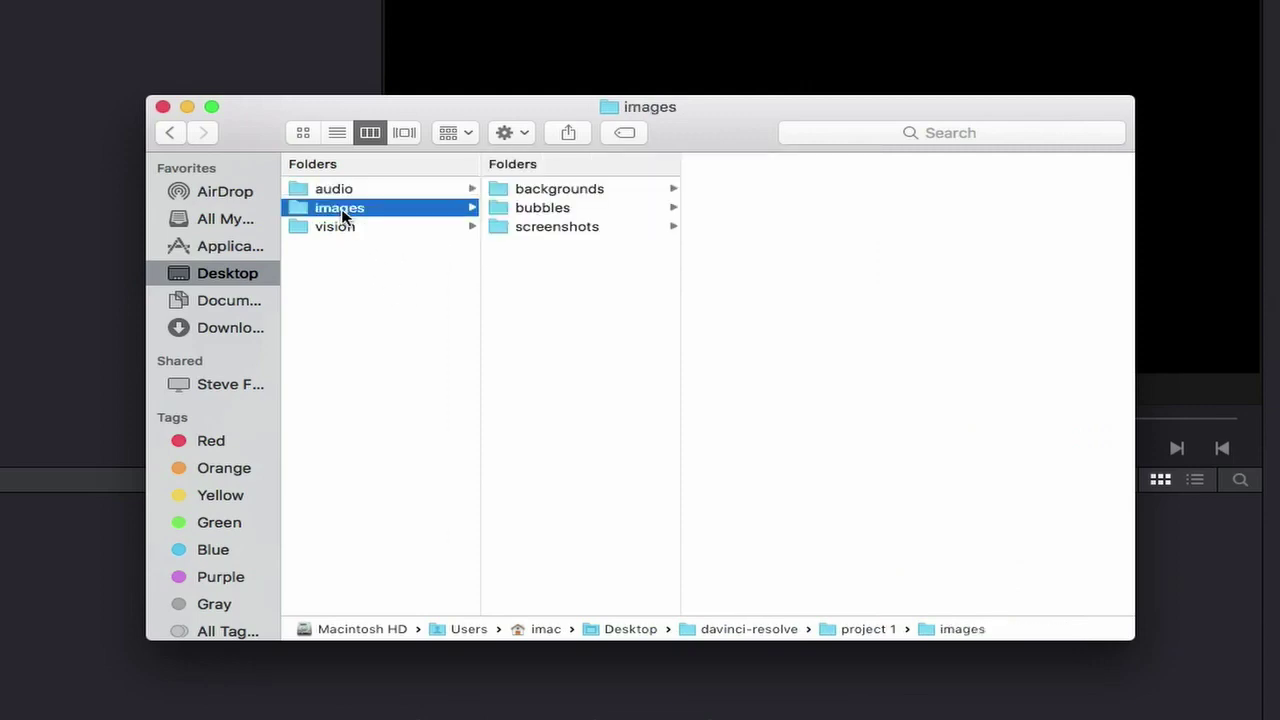
left_click(548, 190)
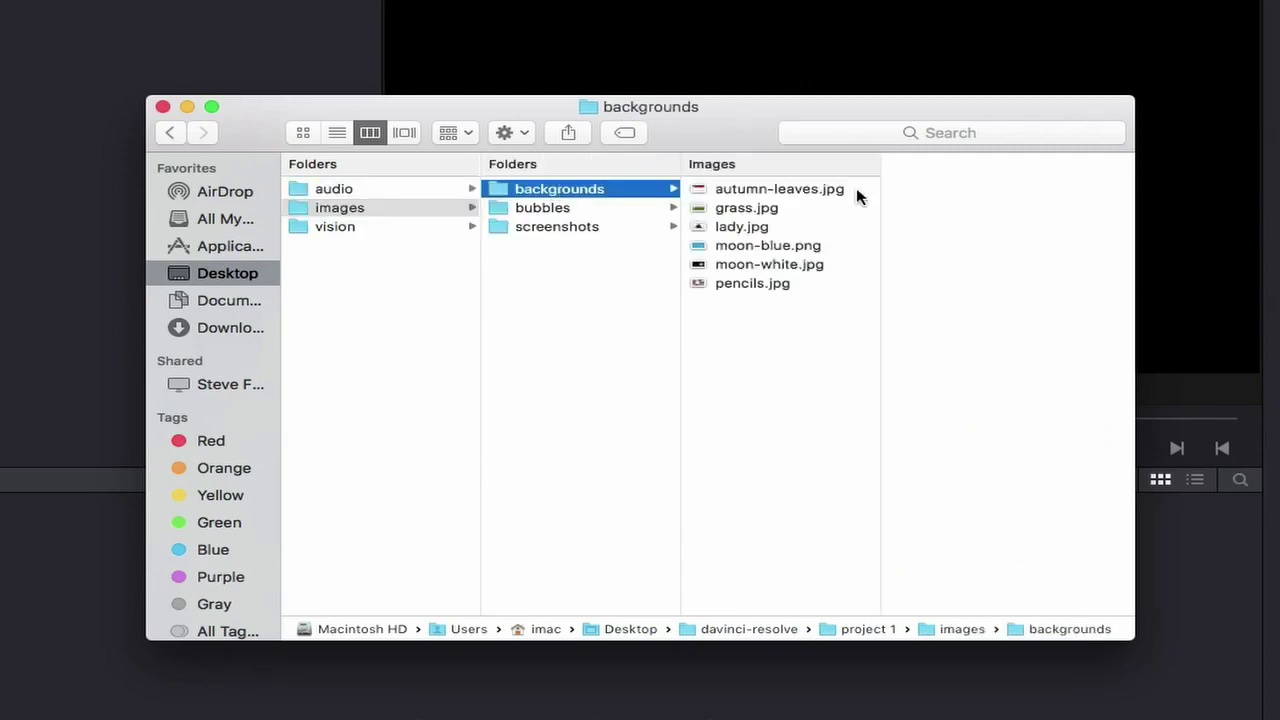
left_click(766, 189)
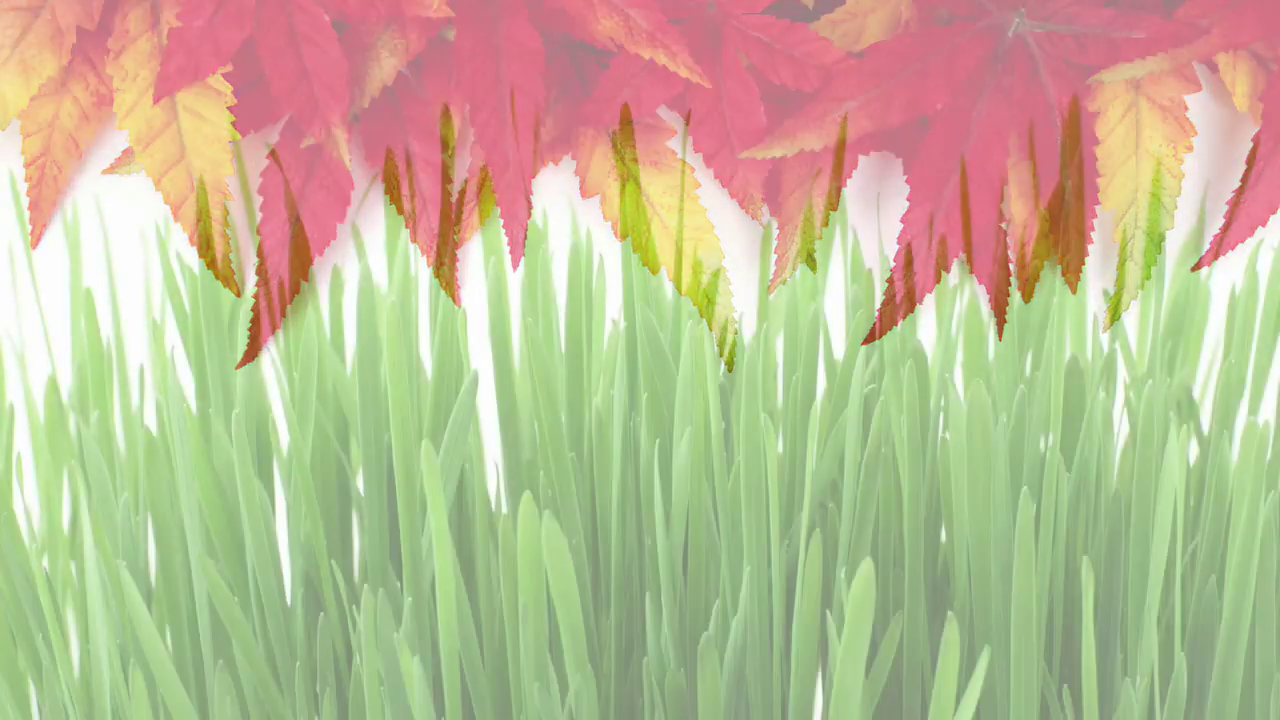
key("Down")
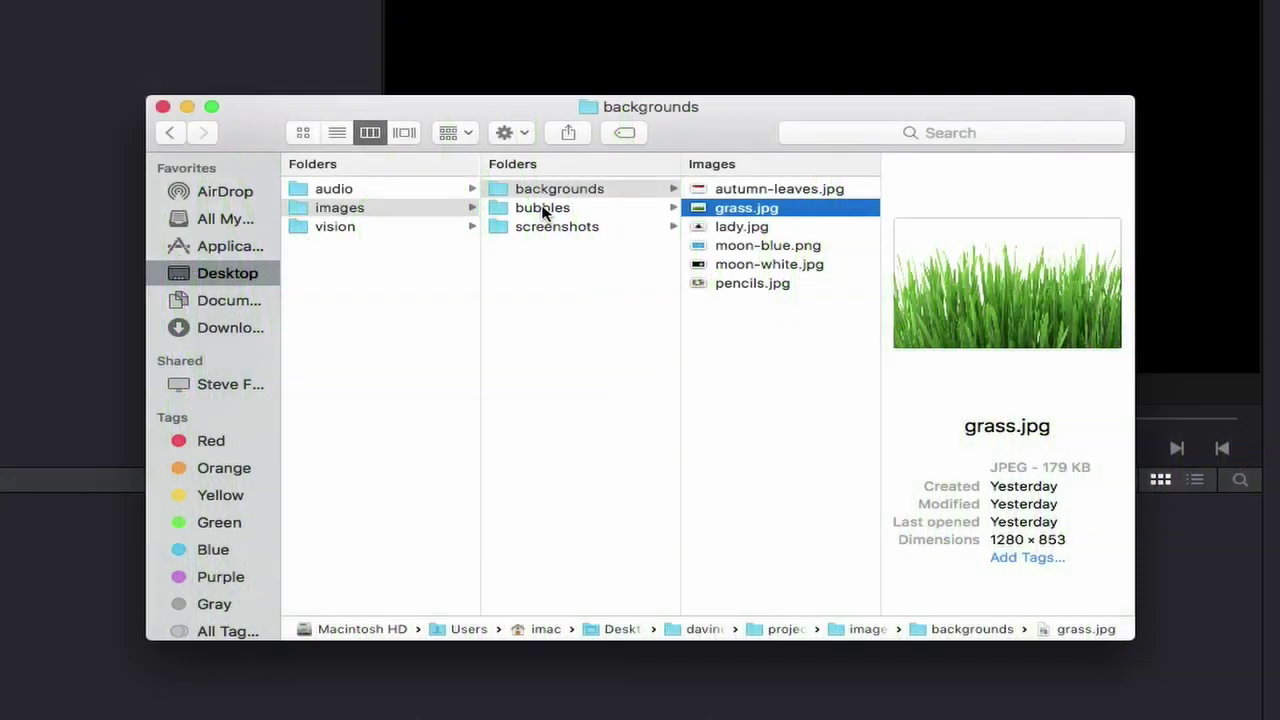
left_click(542, 208)
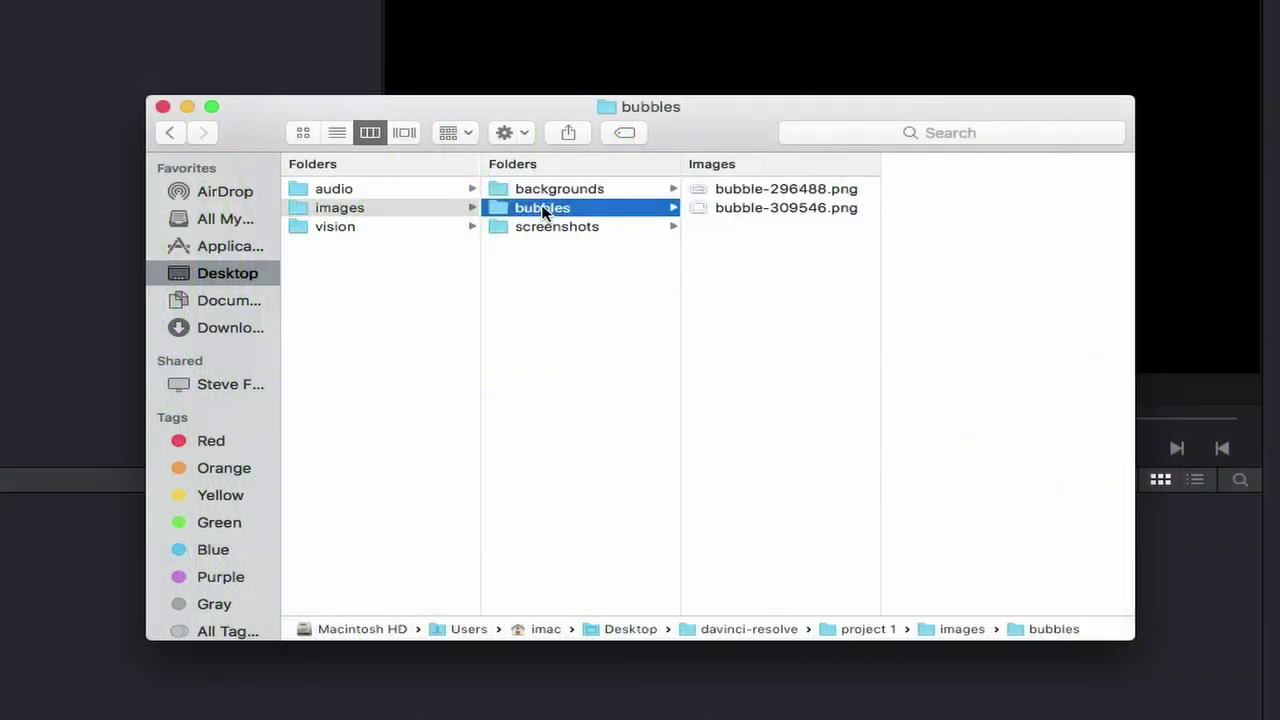
left_click(770, 192)
left_click(776, 210)
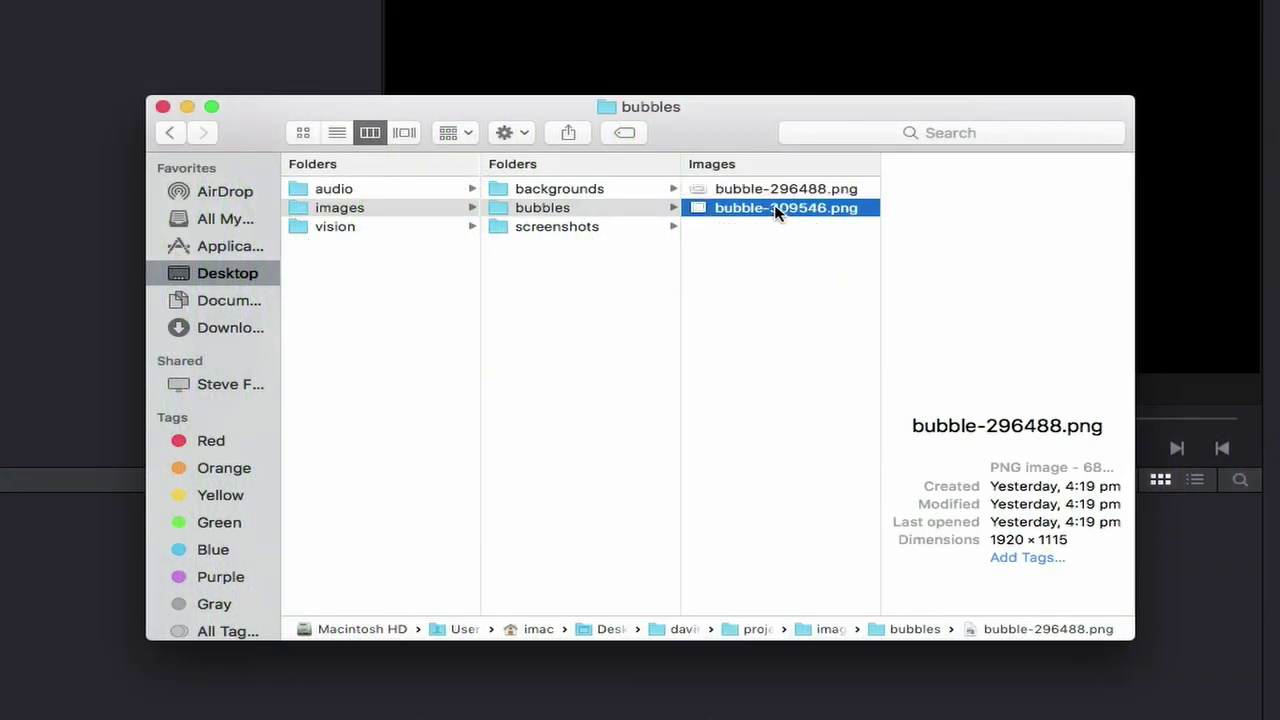
- Preview freebackgroundtracks.png, freestockmusic.png and pond5-stock-video-footage.png in the screenshots folder
left_click(568, 226)
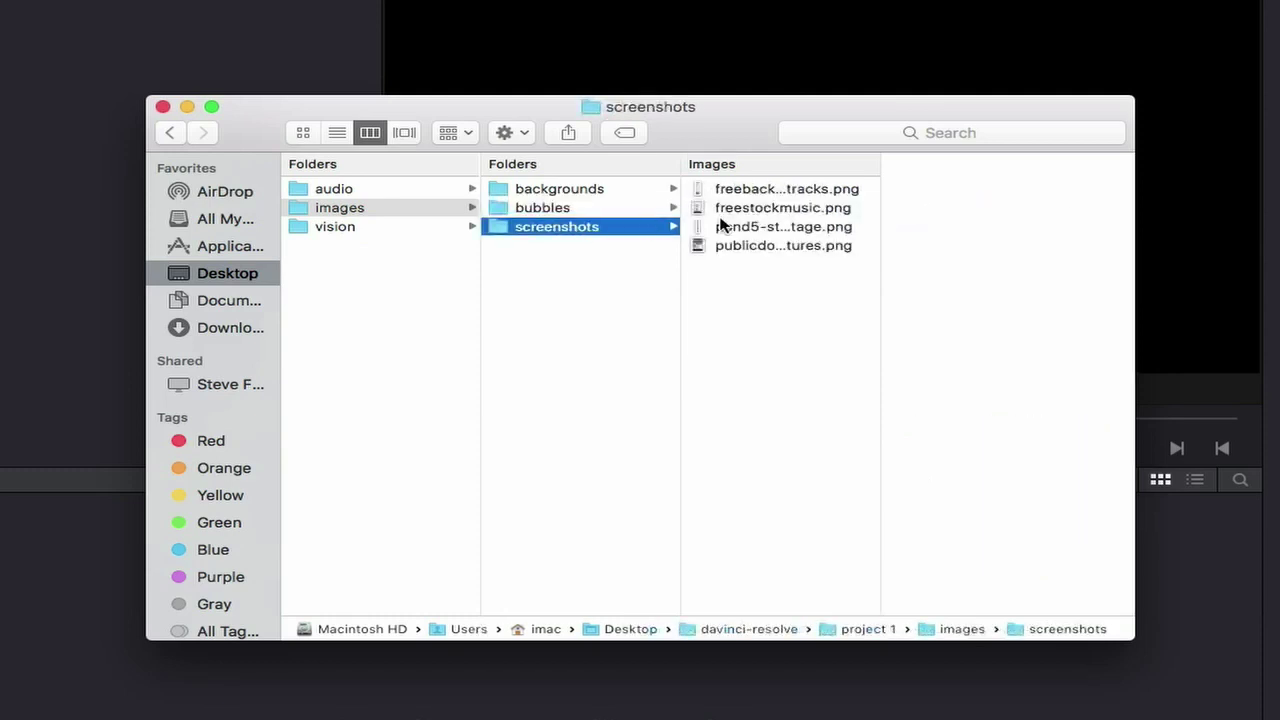
left_click(786, 191)
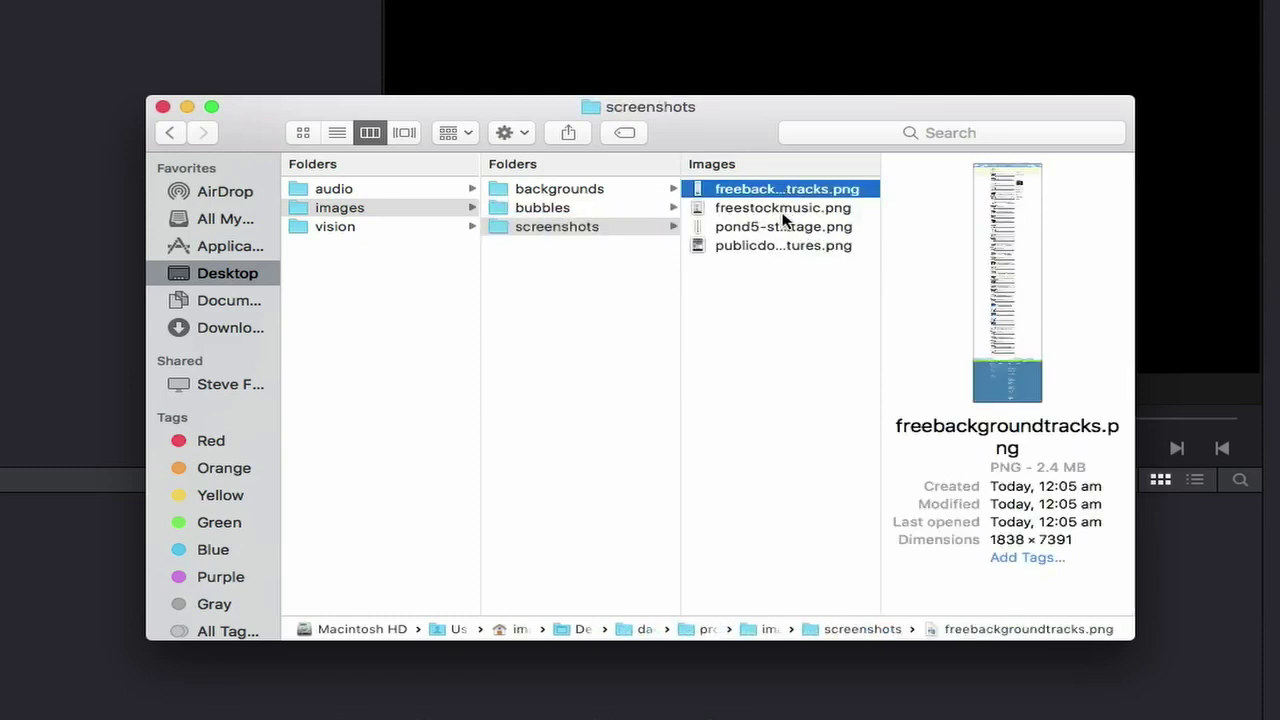
left_click(783, 210)
left_click(786, 228)
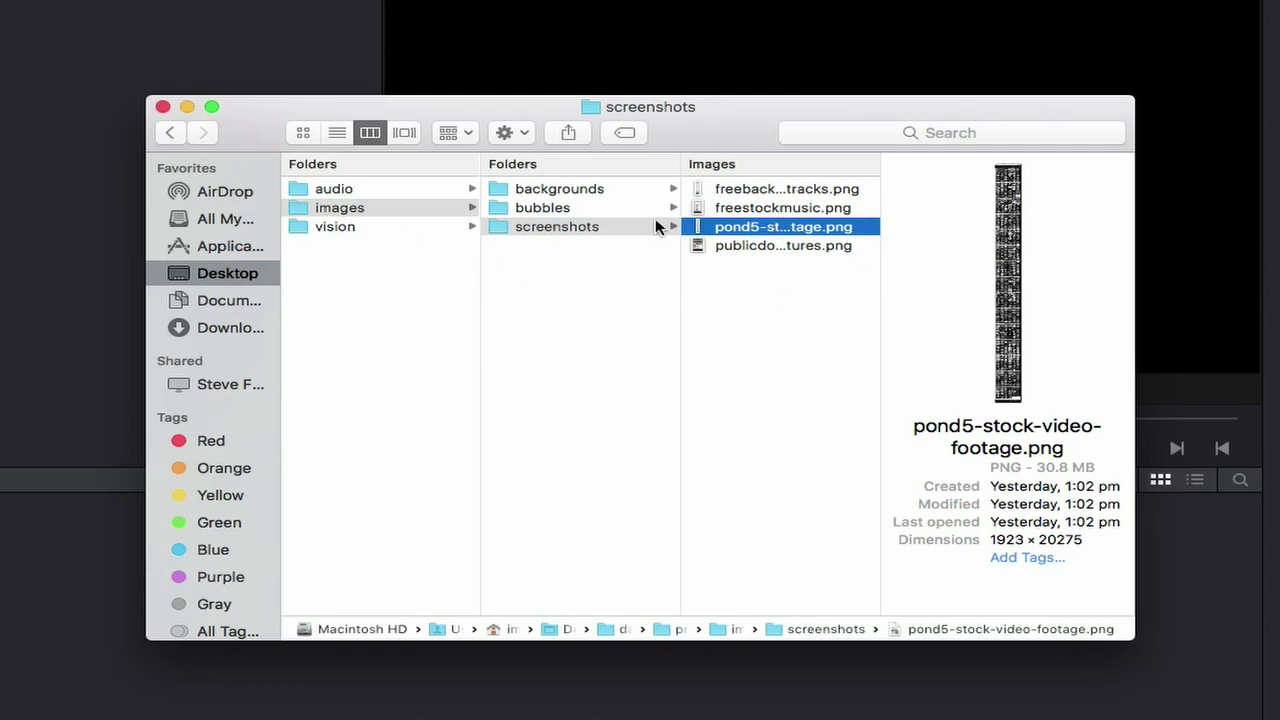
- Play previews of abstract-lines.mp4 and earth.mp4 in the vision folder's backgrounds subfolder
left_click(337, 234)
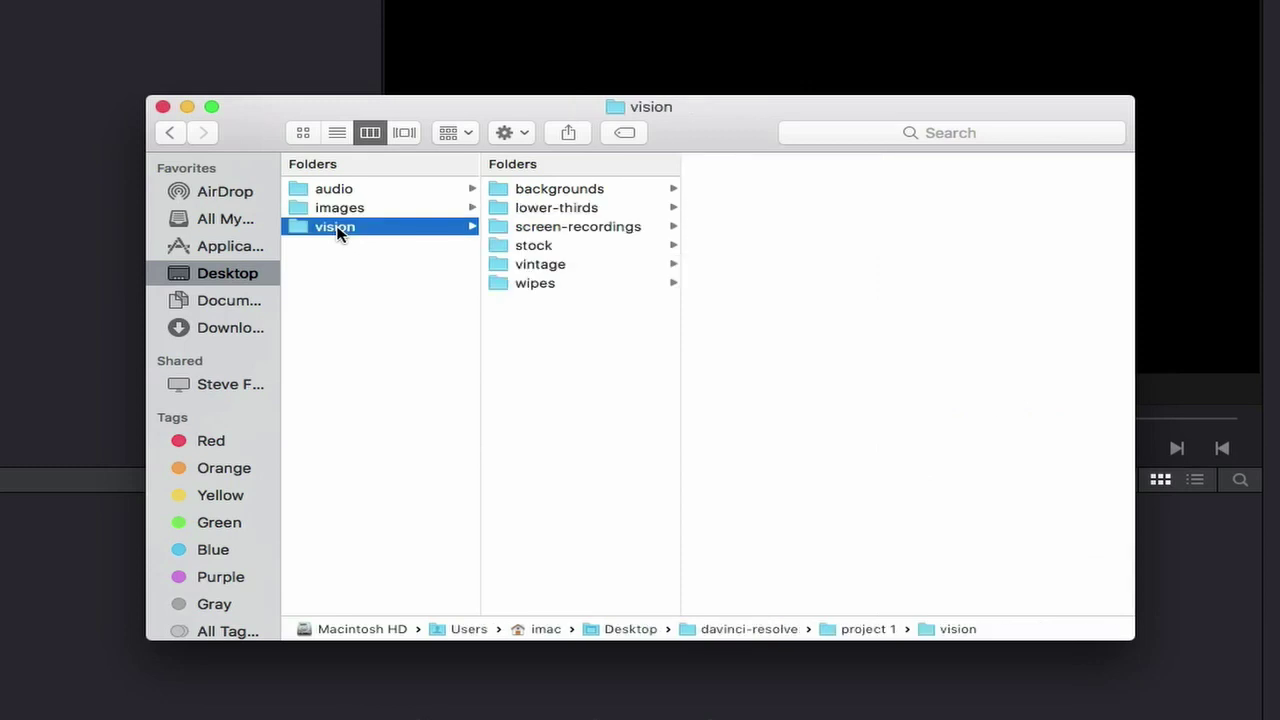
left_click(545, 192)
left_click(773, 190)
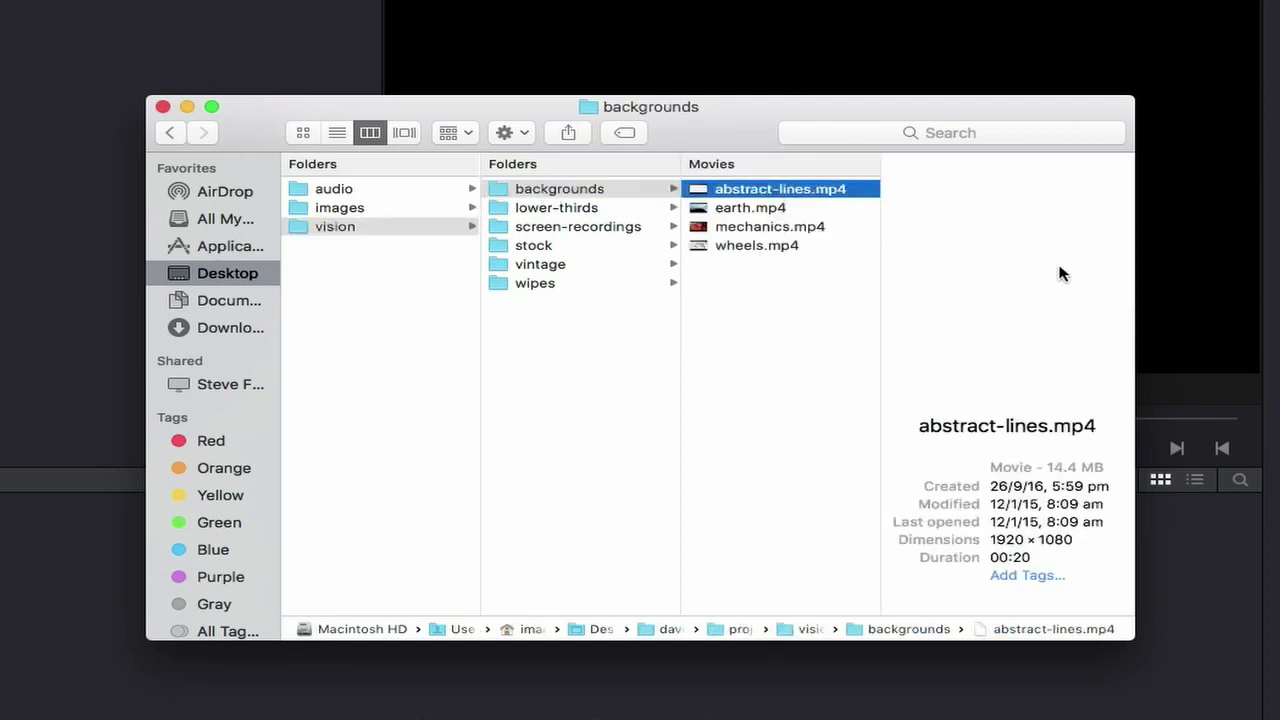
left_click(1008, 284)
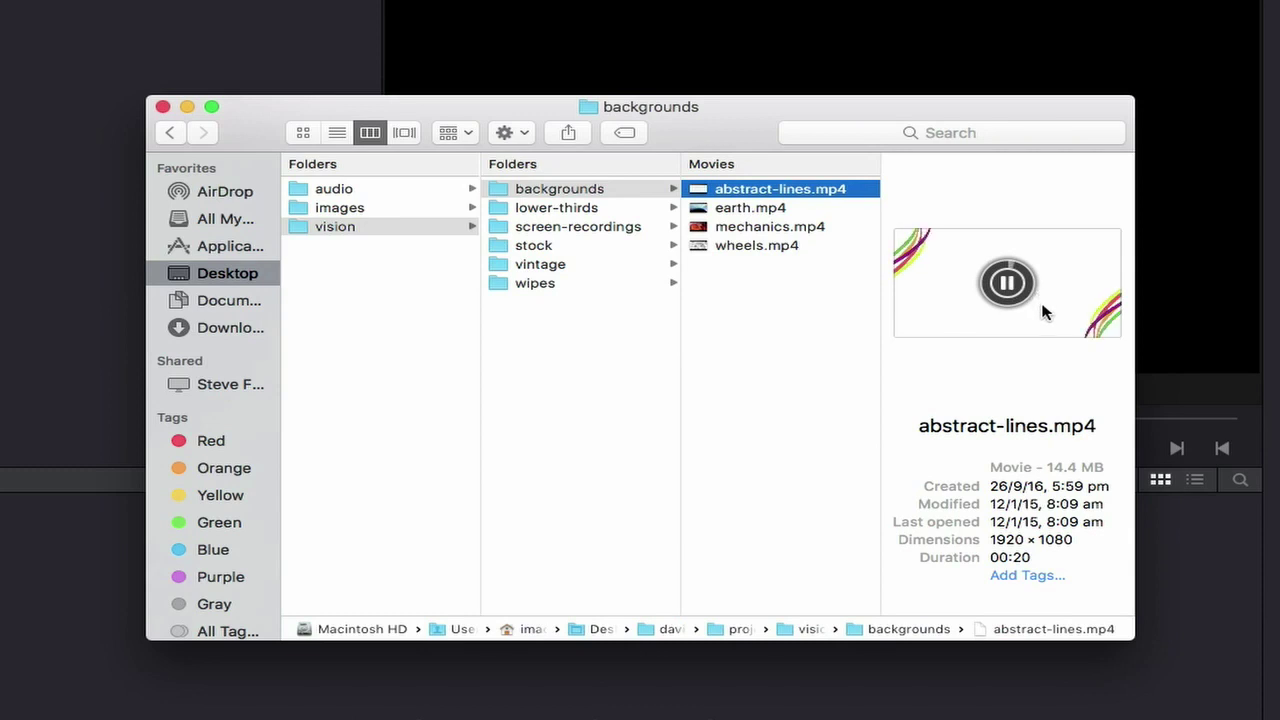
left_click(750, 210)
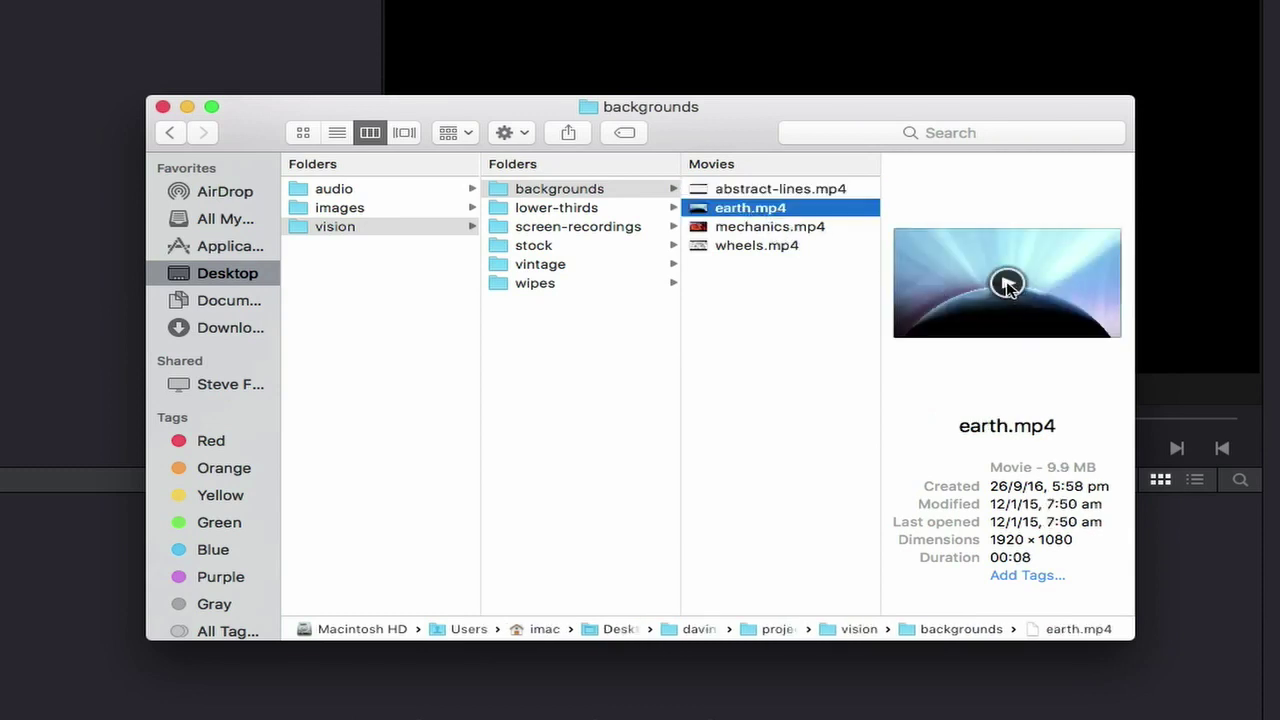
left_click(1007, 285)
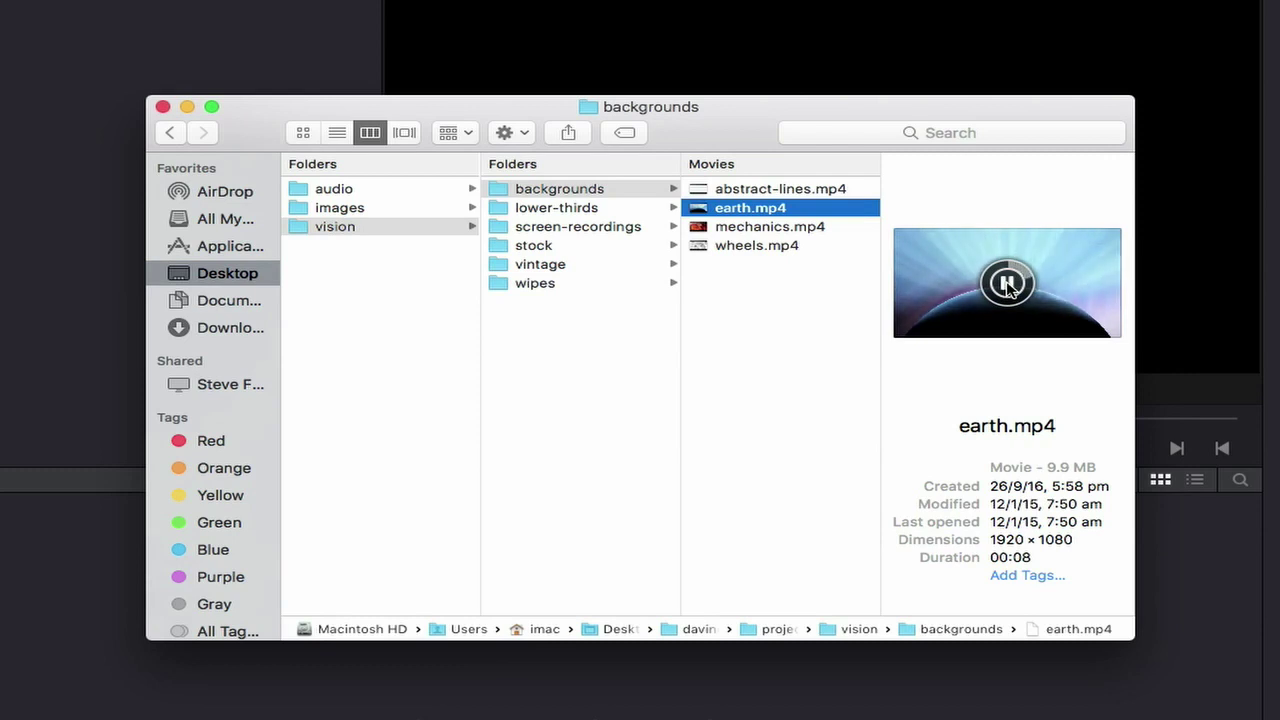
- Play the preview of 1645357_loopingWays_HD_LT.mov in the lower-thirds folder
left_click(556, 208)
left_click(752, 192)
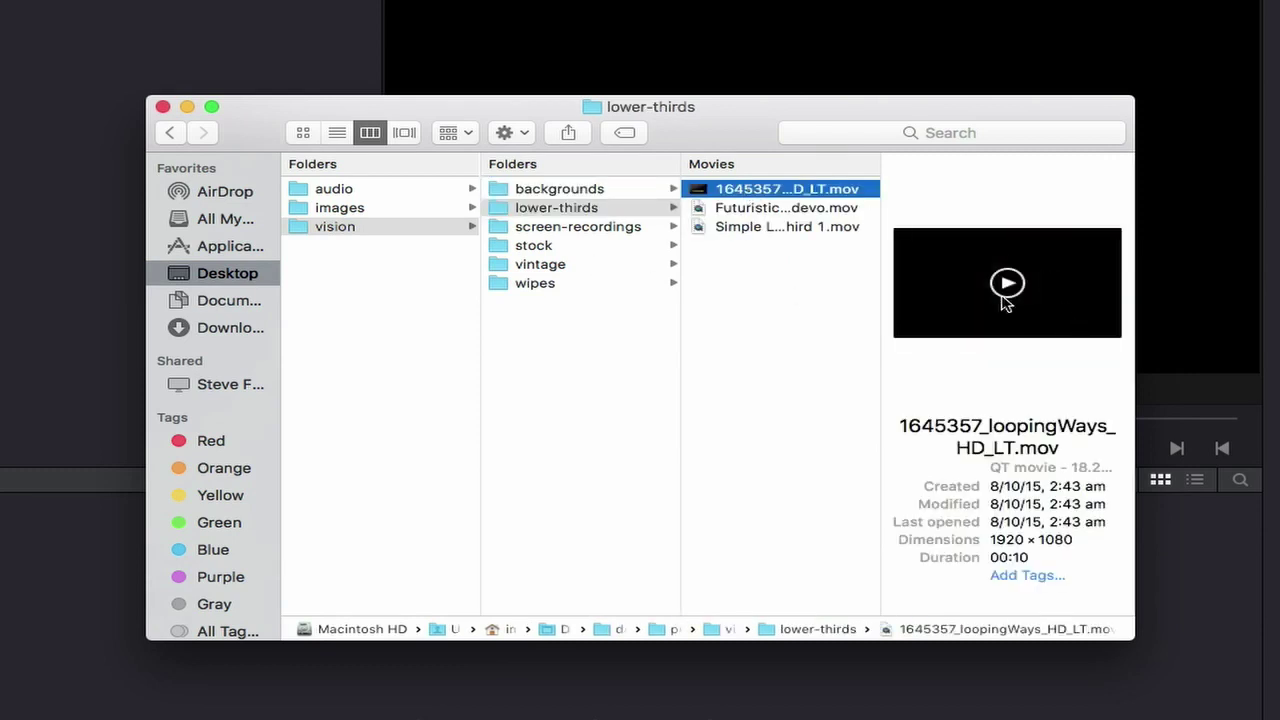
left_click(1006, 286)
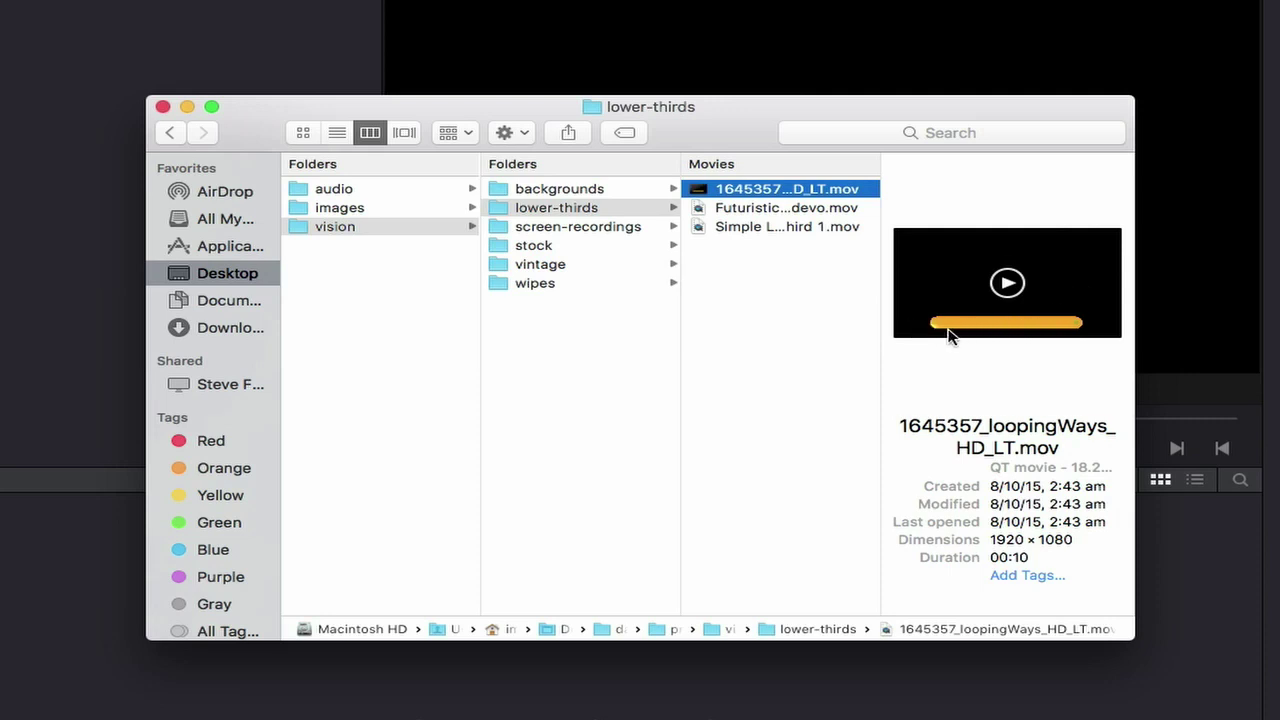
- Look through the screen-recordings and stock folders, and preview the high-school cafeteria clip in the vintage folder
left_click(562, 226)
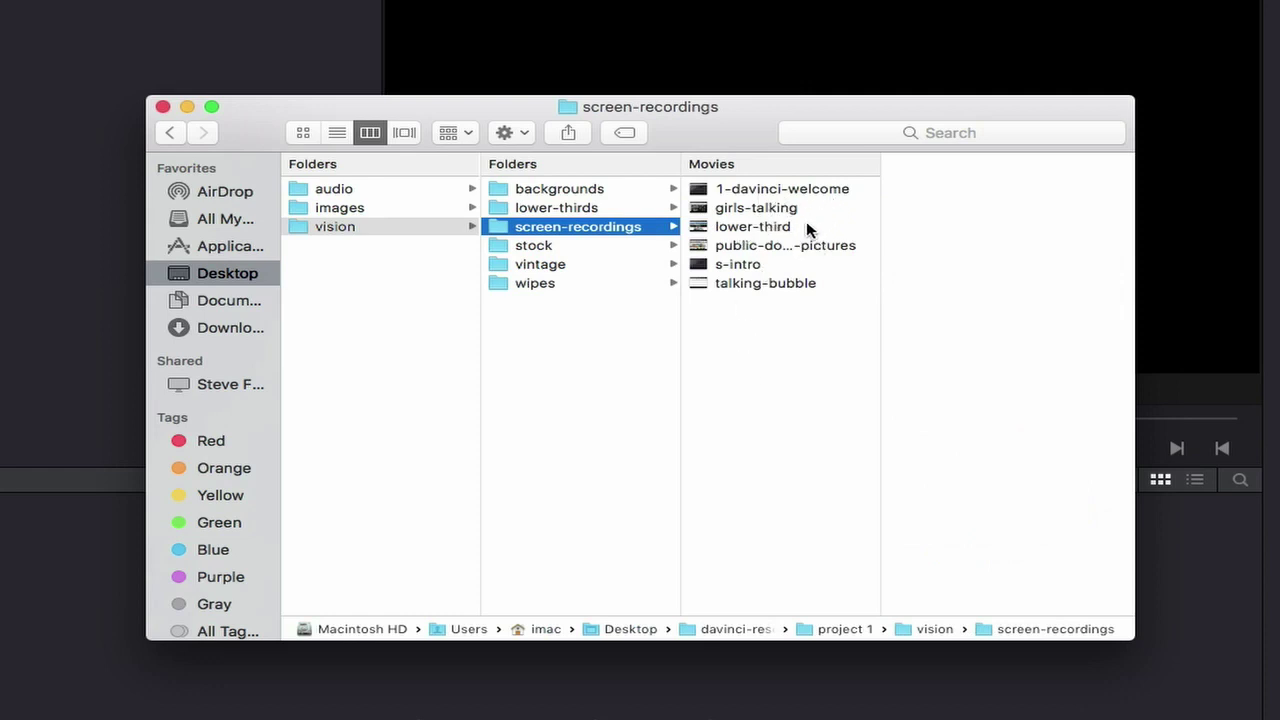
left_click(527, 248)
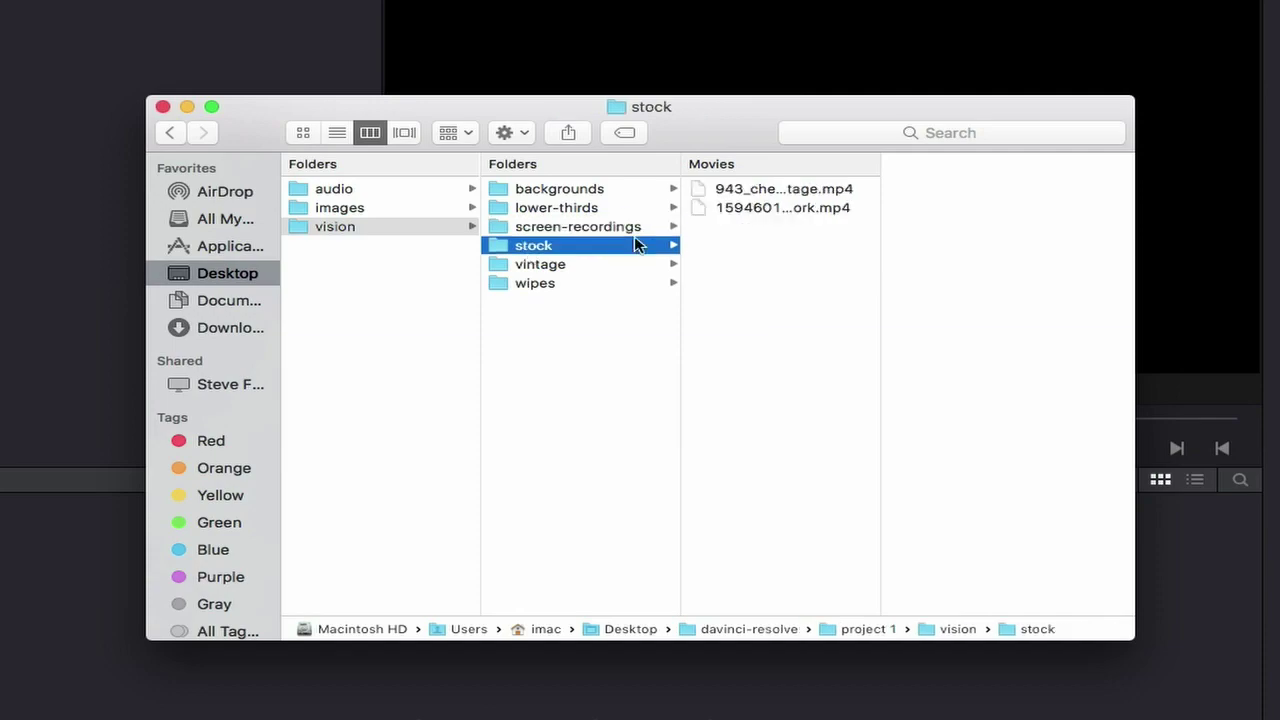
left_click(757, 190)
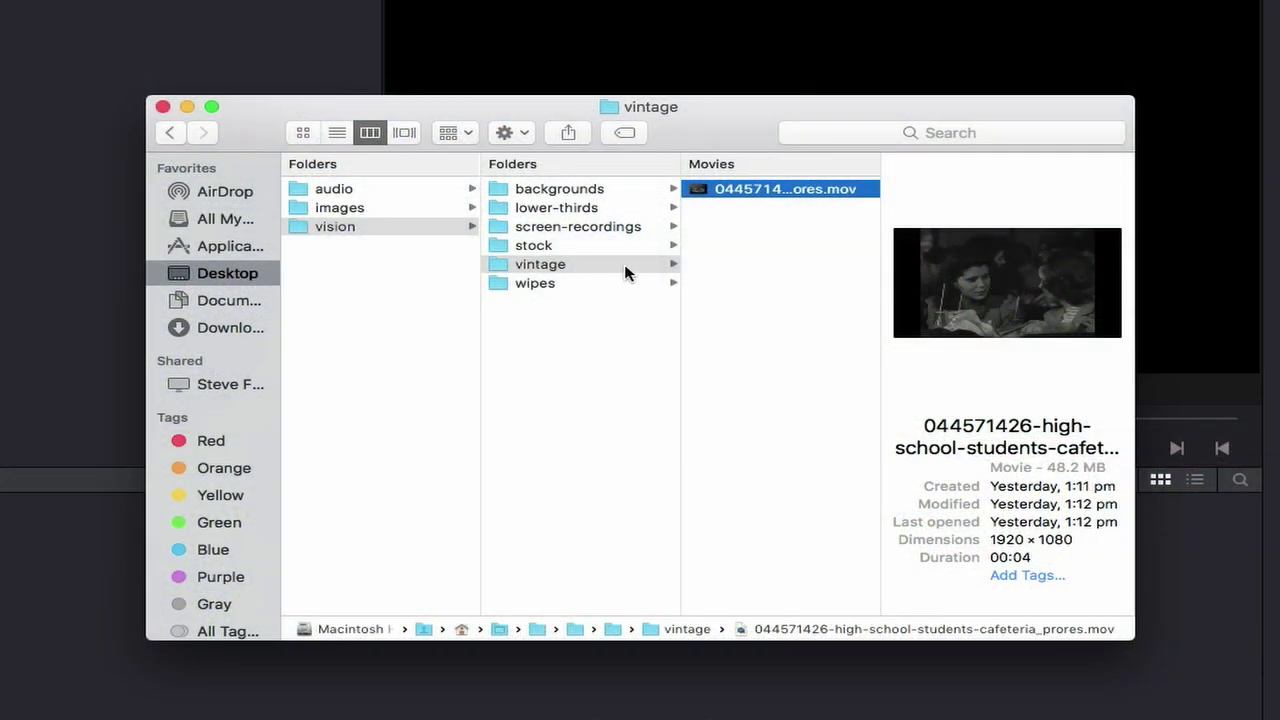
mouse_move(976, 333)
- Play the preview of 0170_Swipes_HD.mov in the vision folder's wipes subfolder
left_click(535, 286)
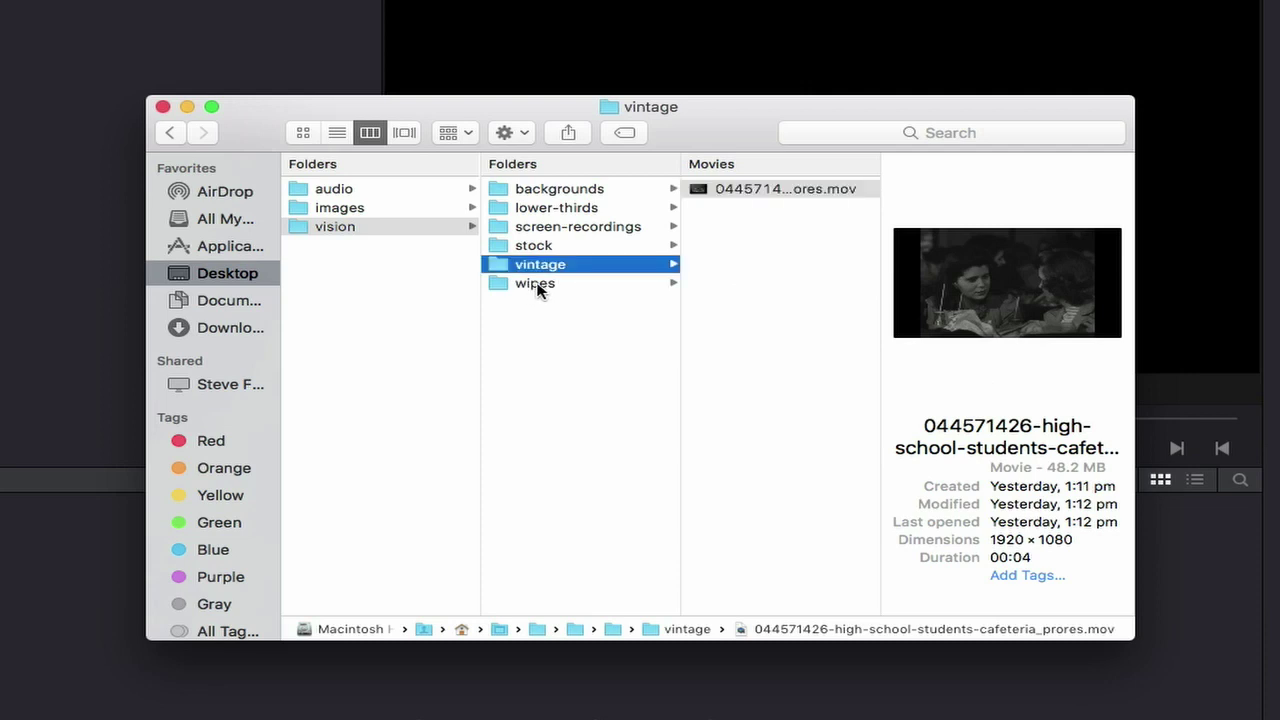
left_click(783, 191)
mouse_move(1060, 318)
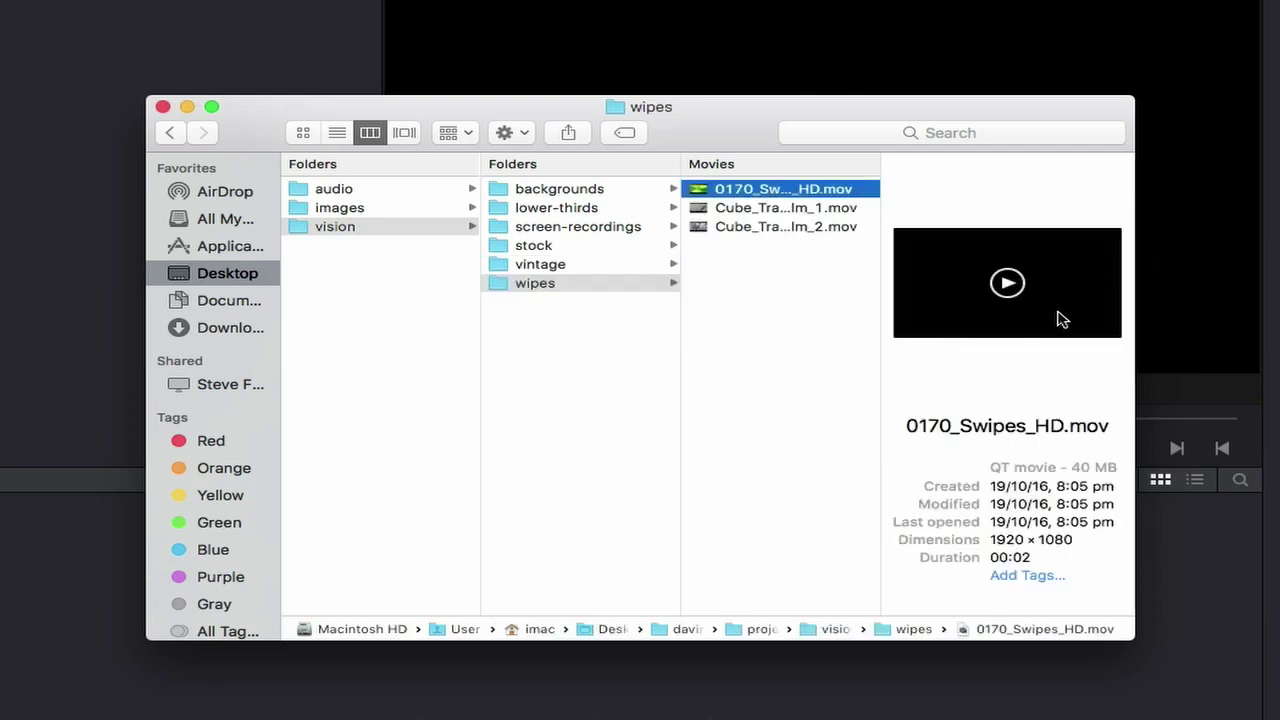
left_click(1010, 286)
- Import earth.mp4 from the backgrounds folder into the media pool, changing the project's frame rate and video format to match the clip
left_click(545, 193)
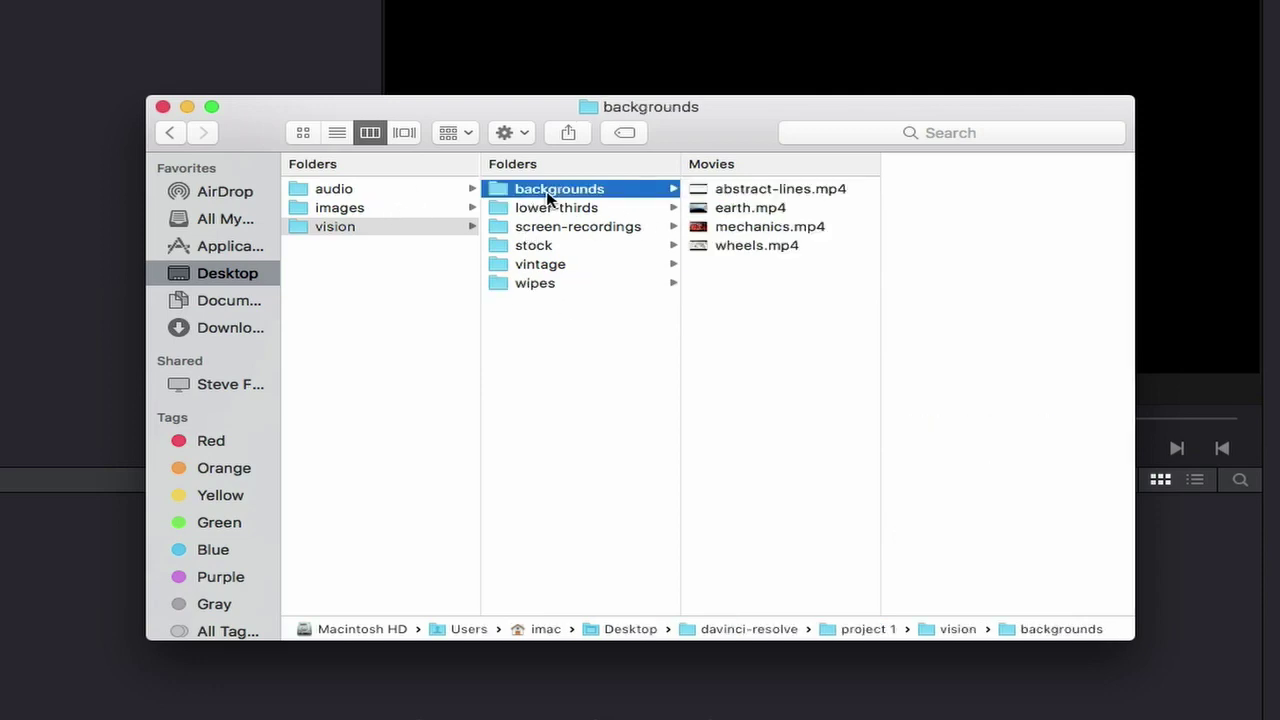
left_click(750, 207)
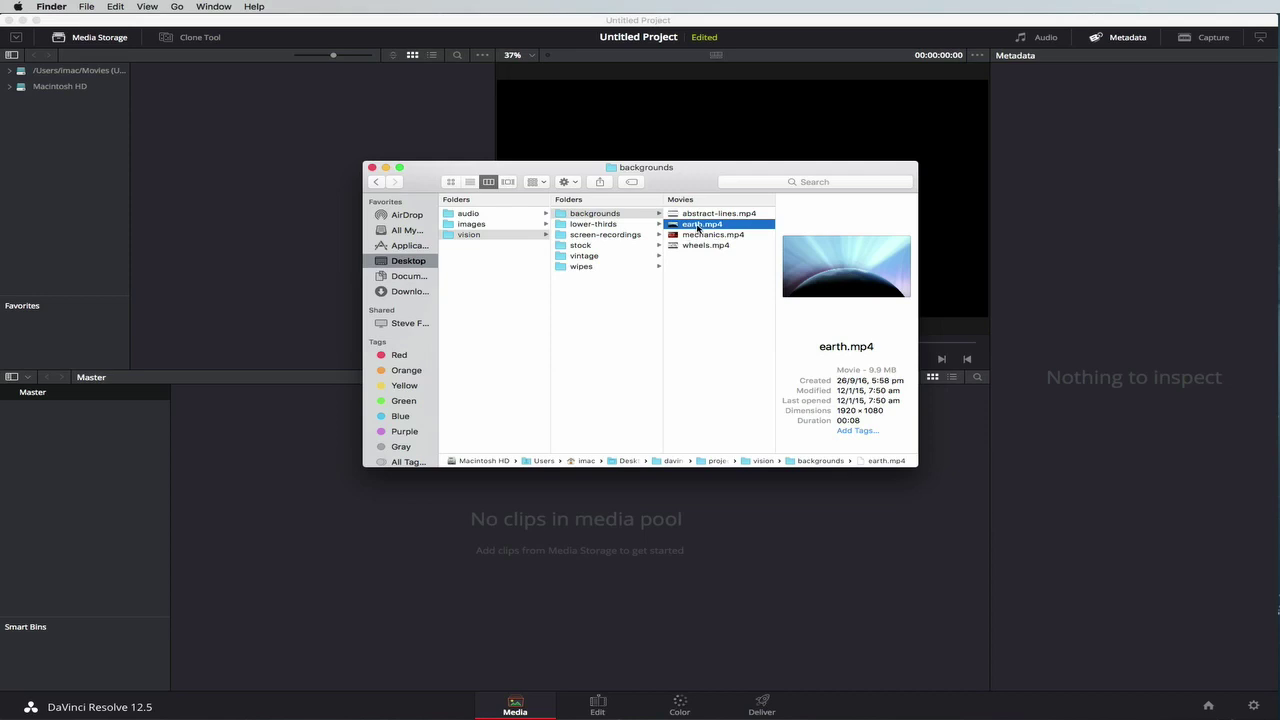
left_click_drag(700, 228, 393, 385)
left_click_drag(213, 307, 271, 469)
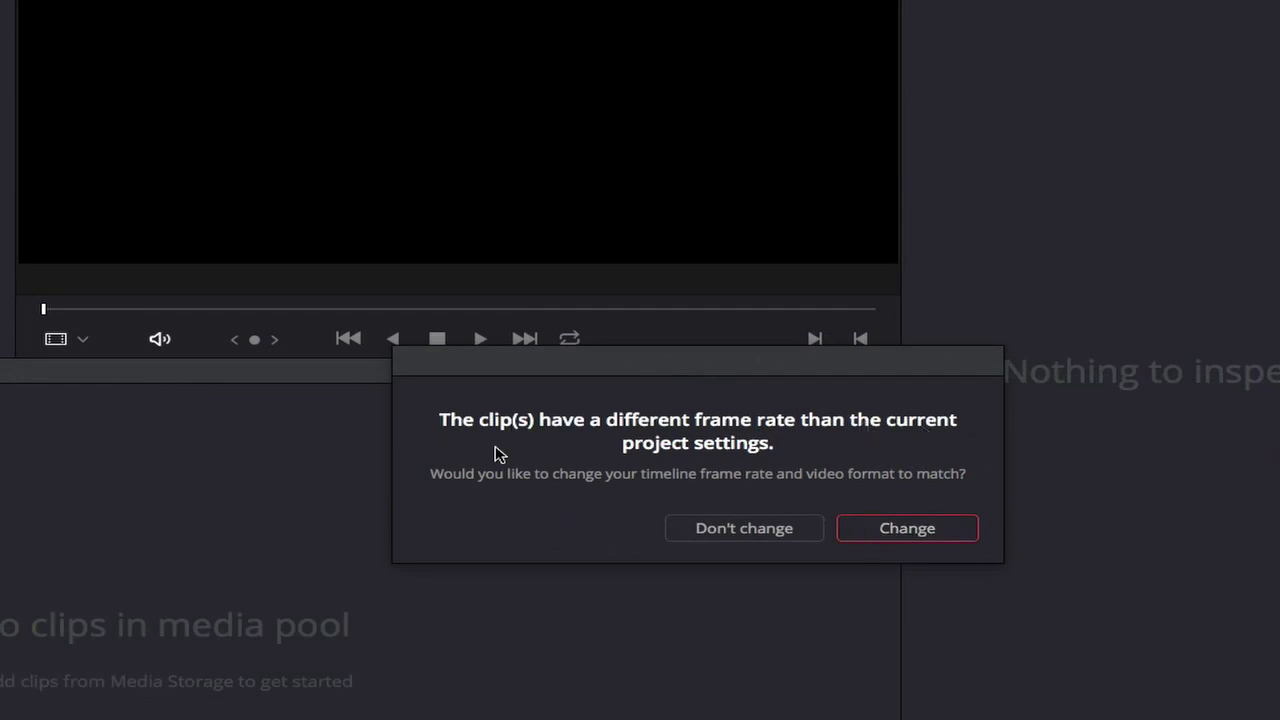
left_click(909, 531)
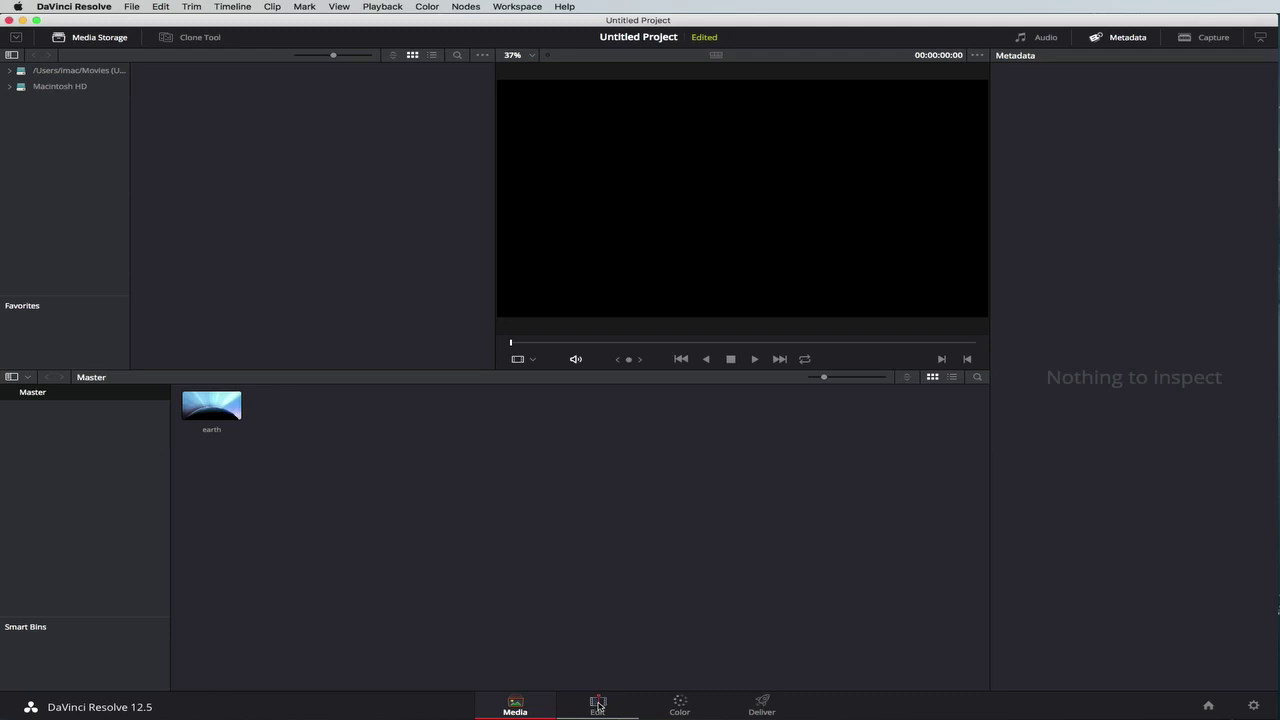
- On the Edit page, place the earth clip at the start of a new timeline
left_click(598, 705)
left_click(138, 90)
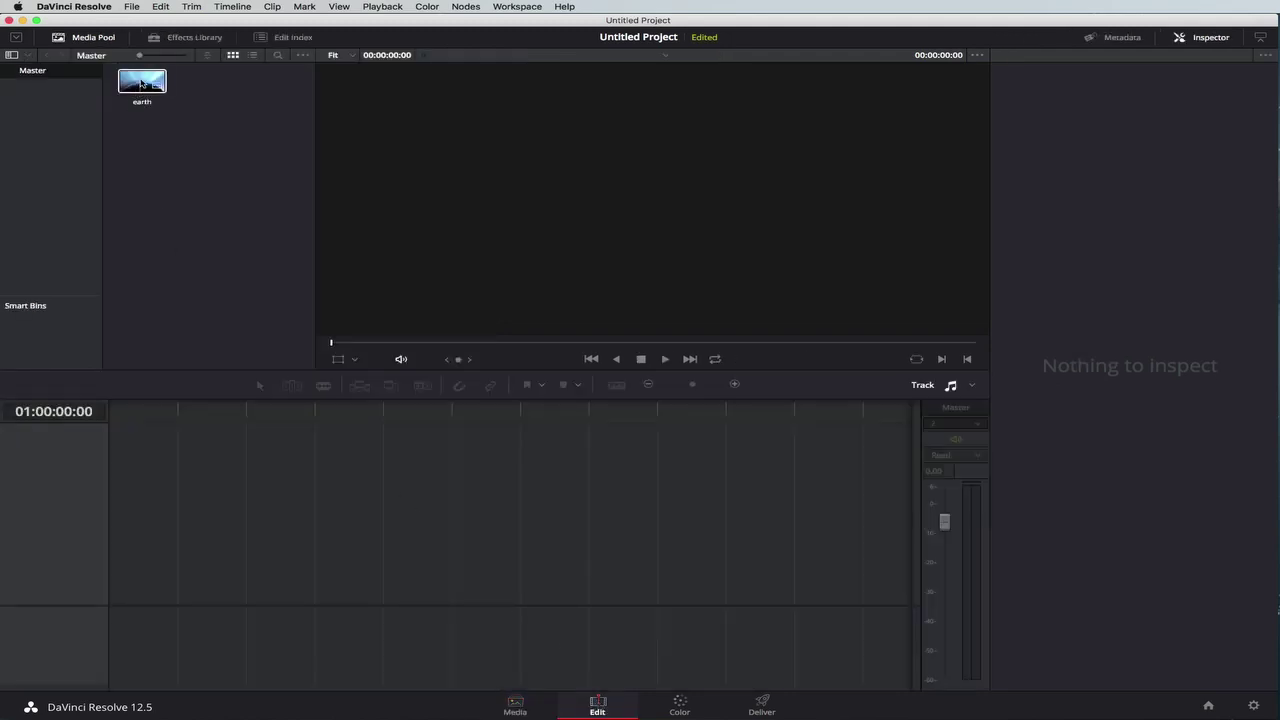
left_click_drag(140, 84, 112, 572)
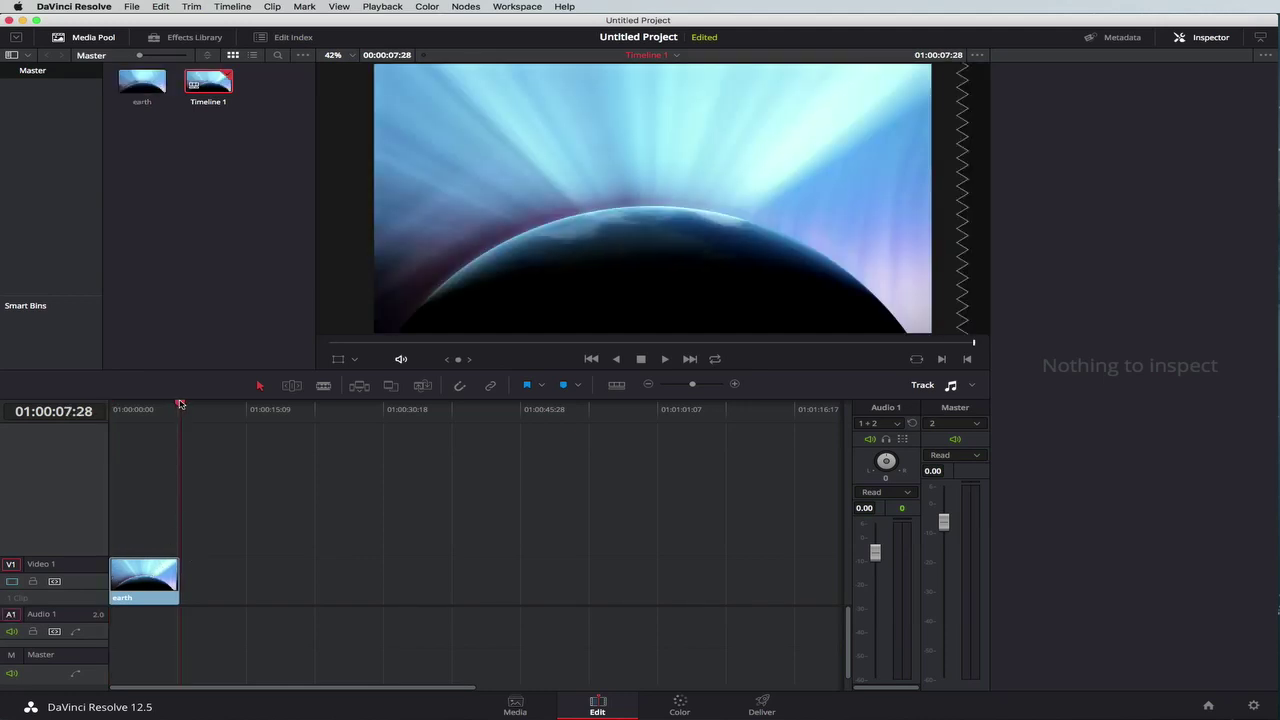
- Return the playhead to the start of the timeline and play the earth clip
left_click_drag(180, 403, 110, 403)
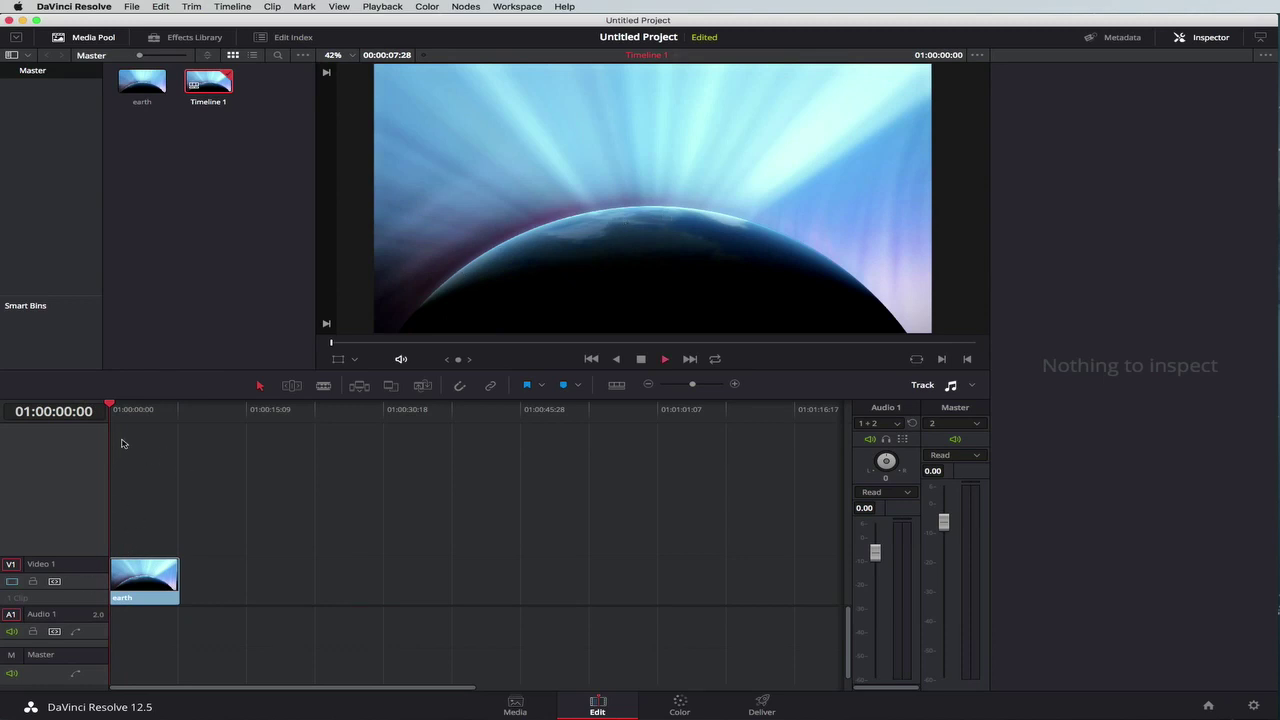
left_click_drag(111, 404, 113, 408)
left_click(665, 359)
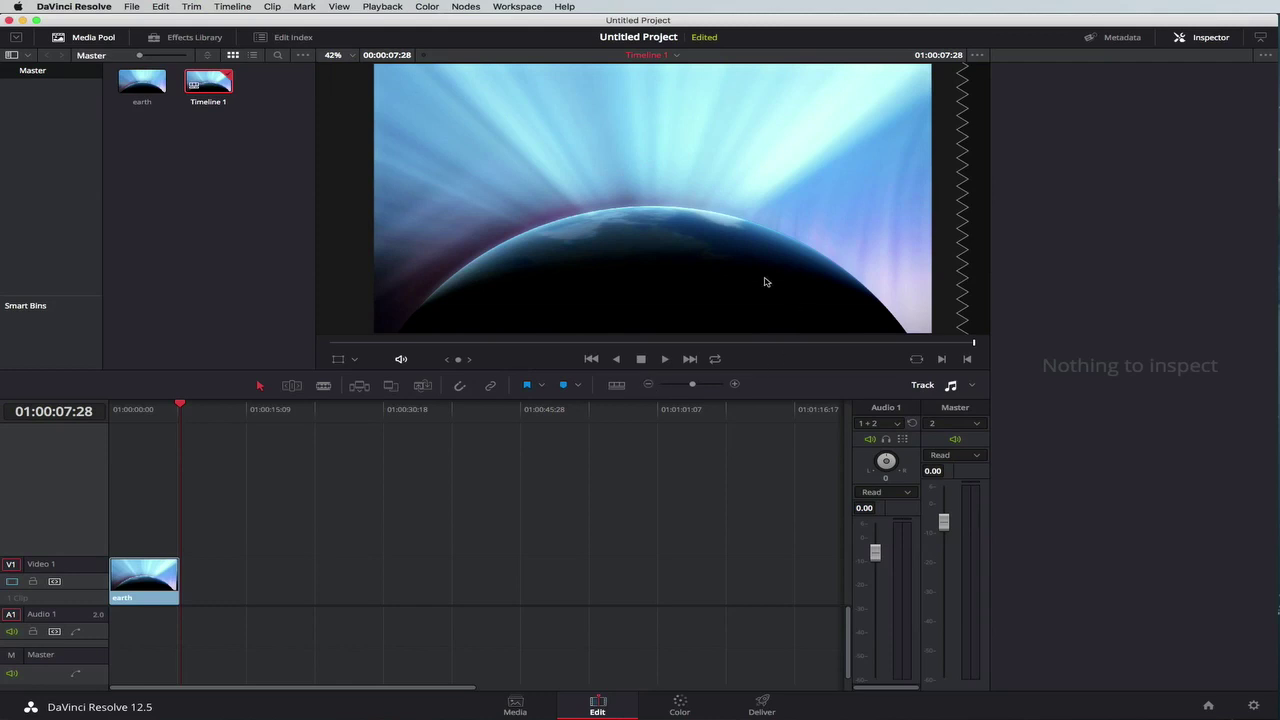
- Place a second copy of the earth clip directly after the first one on Video 1
left_click(142, 583)
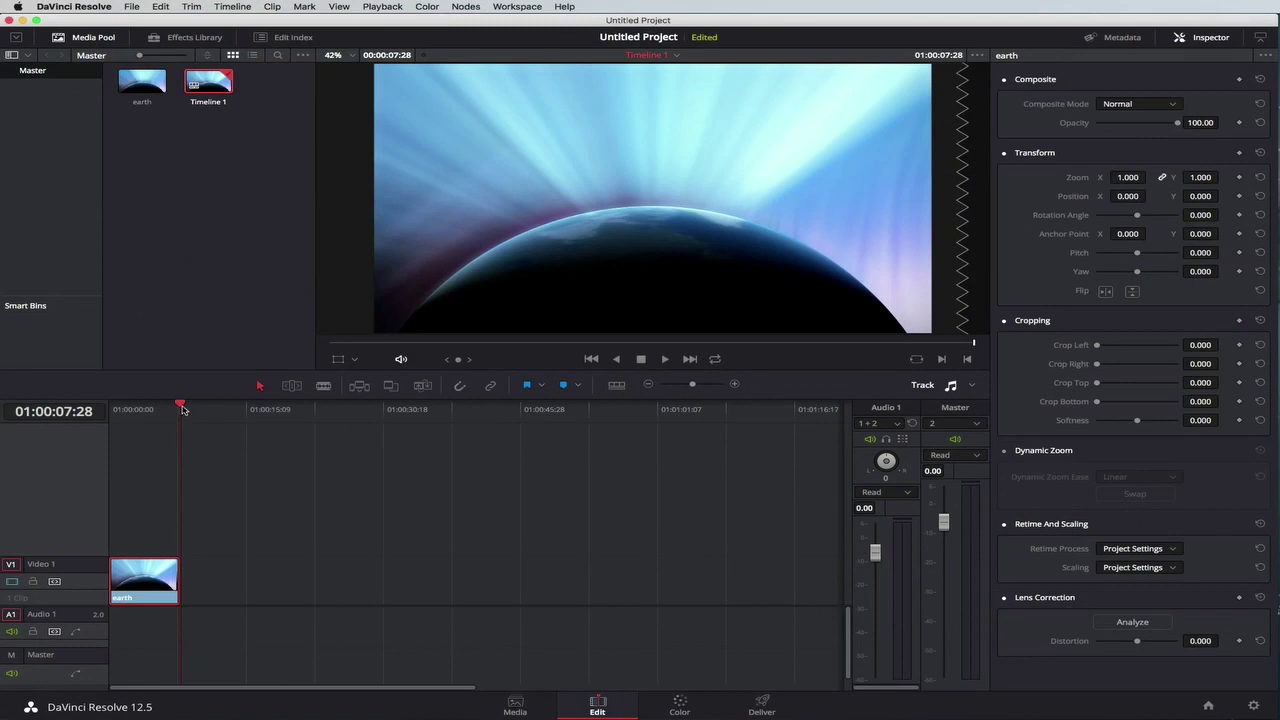
key("F9")
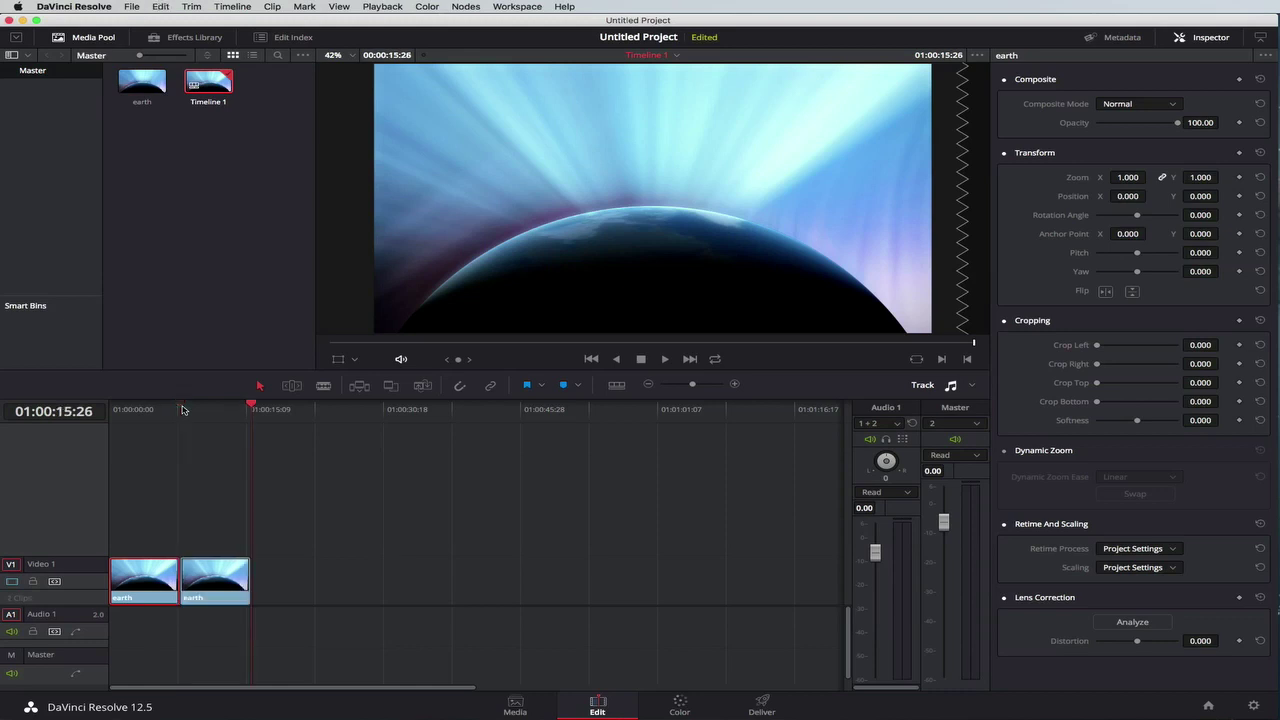
- Play the timeline from near its start across both earth clips, and stop playback during the second clip
left_click_drag(252, 407, 86, 416)
key("space")
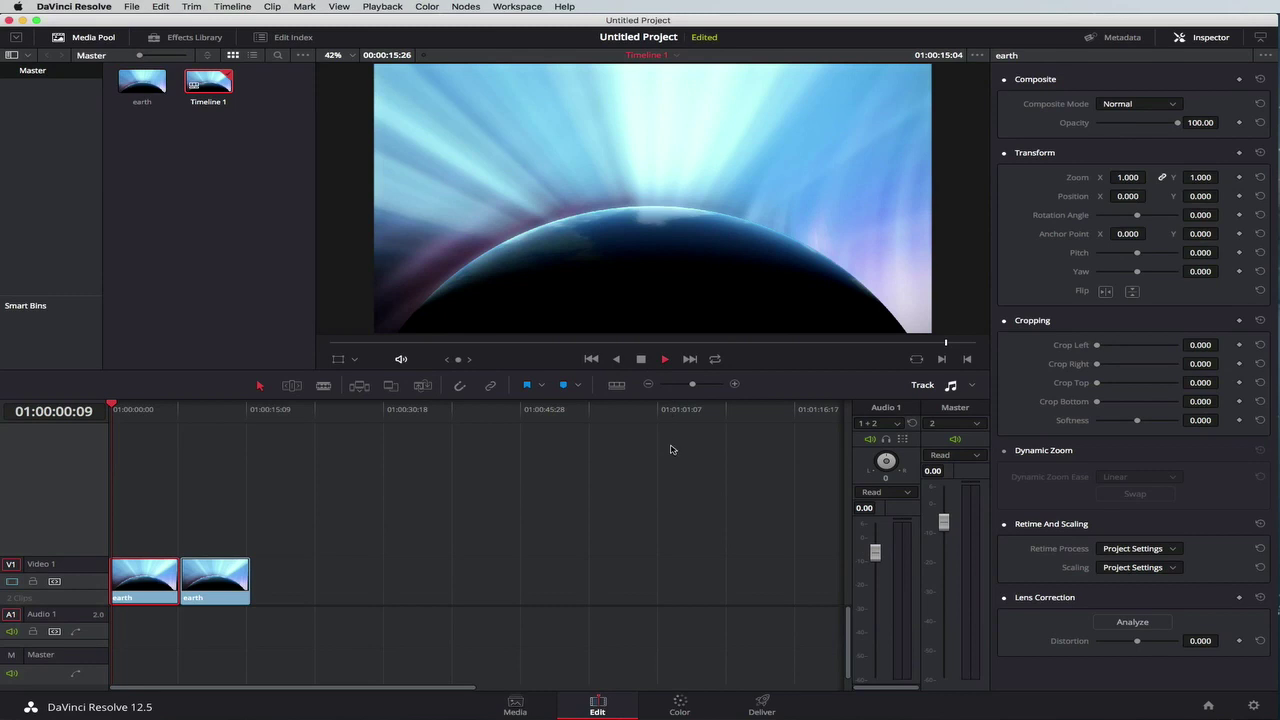
left_click(152, 482)
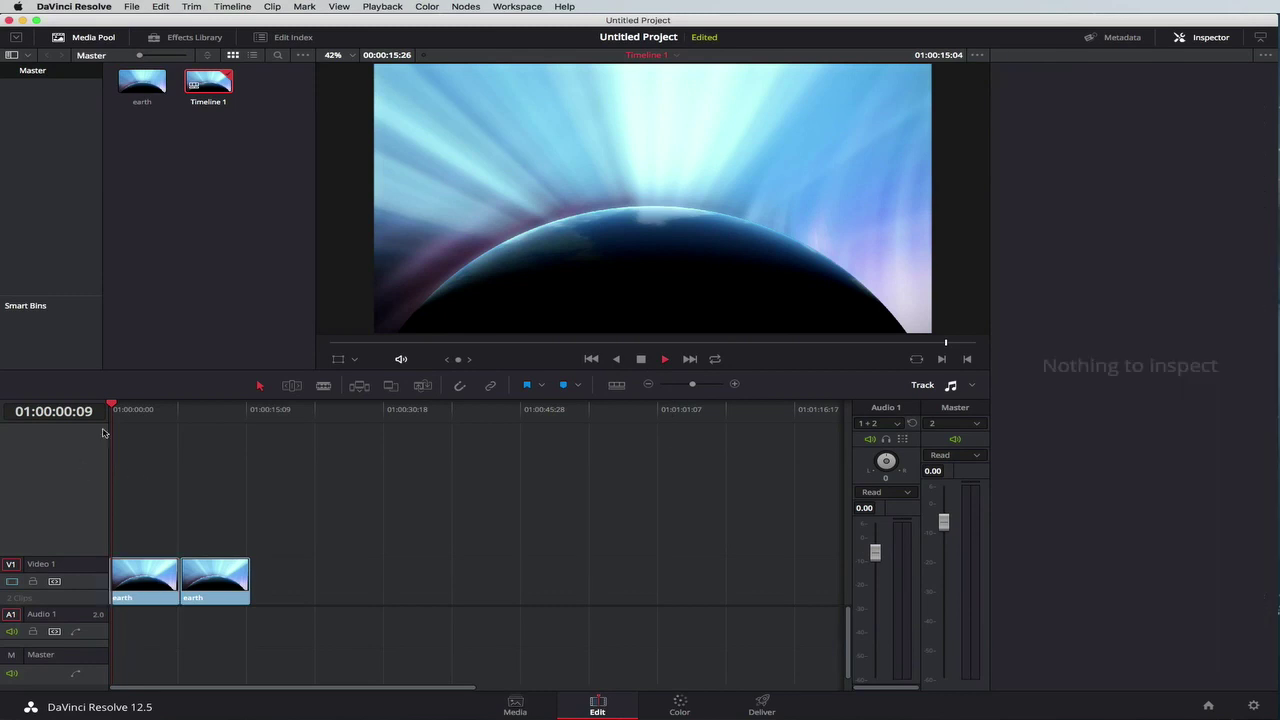
left_click_drag(111, 402, 119, 403)
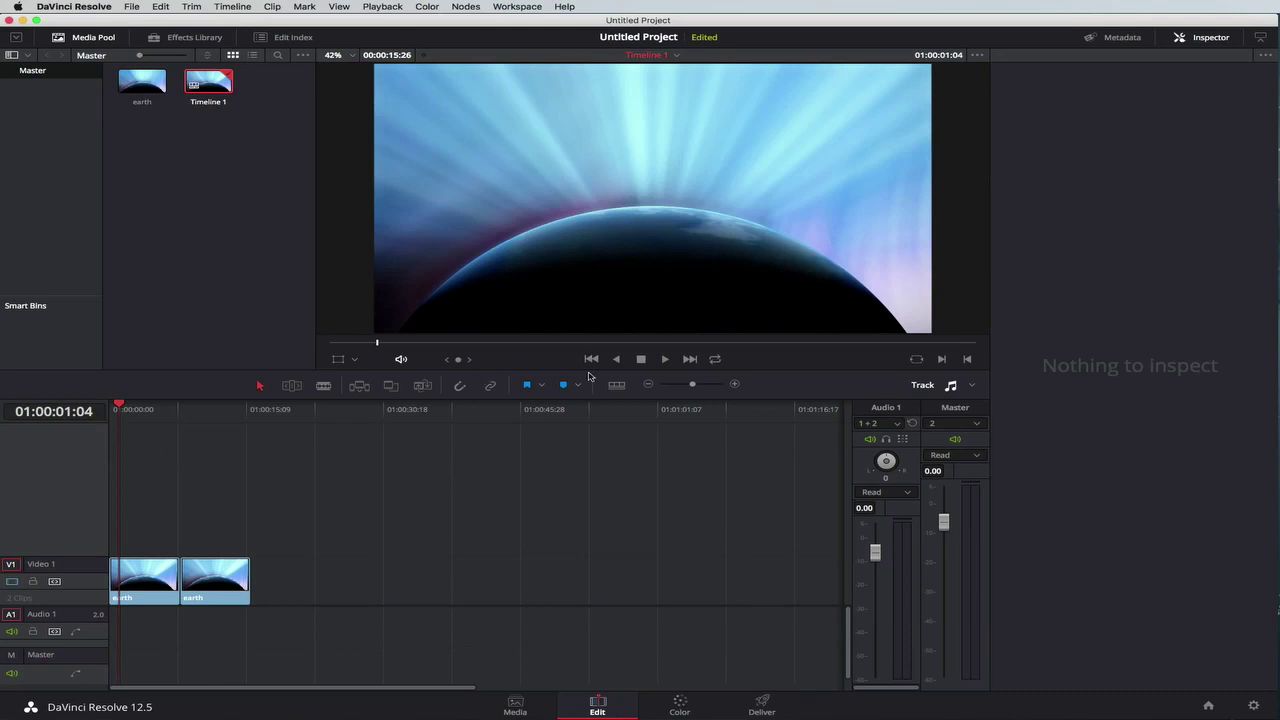
left_click(665, 360)
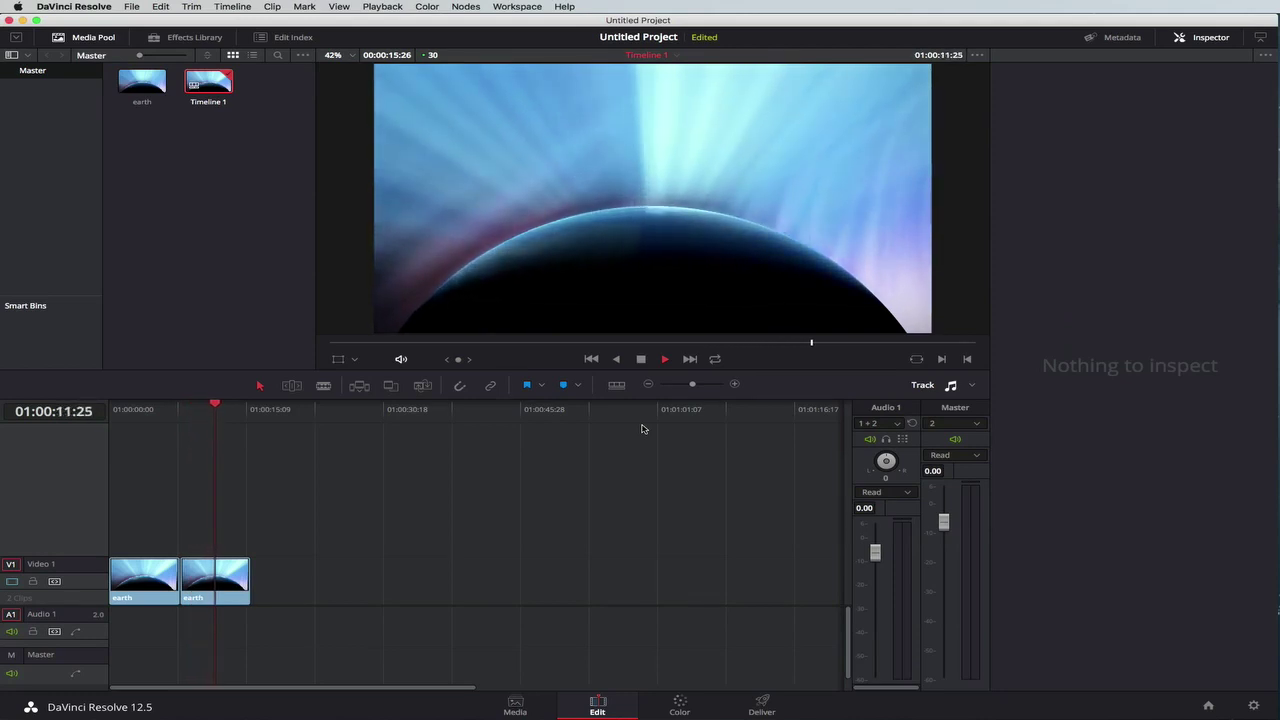
key("space")
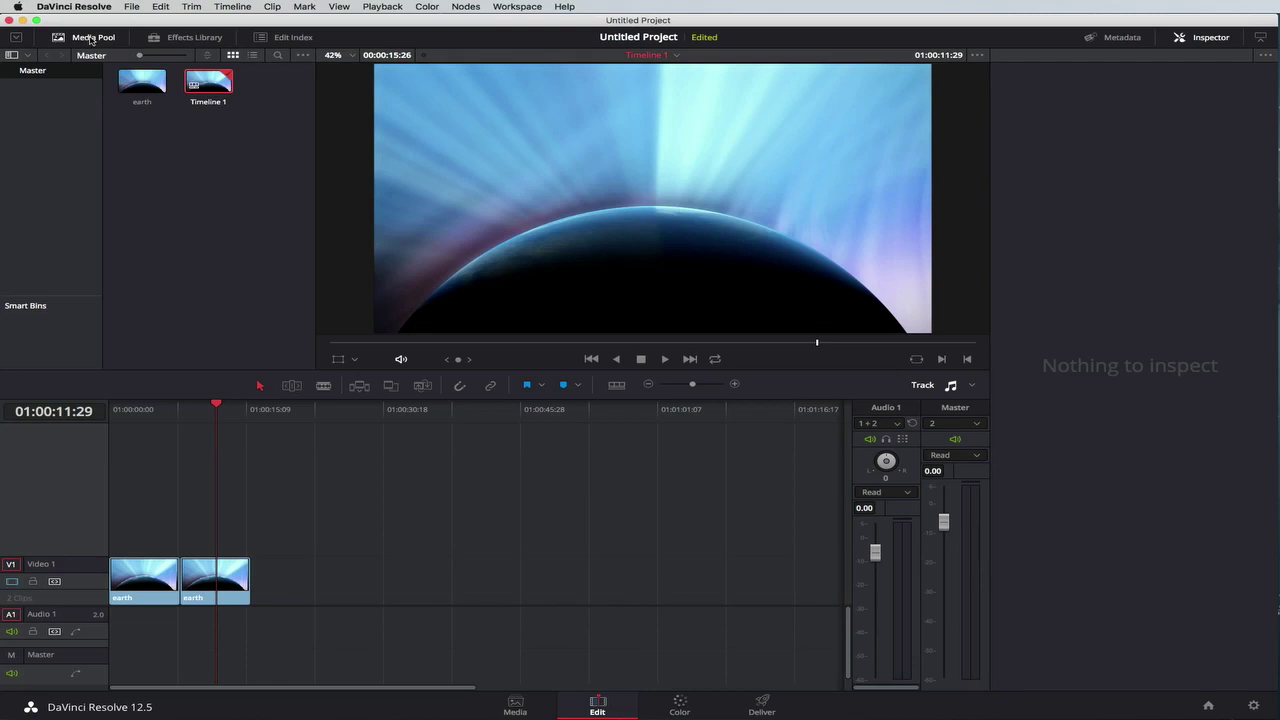
- Show the Effects Library instead of the Media Pool and look through its audio transitions, video transitions, titles and generators
left_click(90, 40)
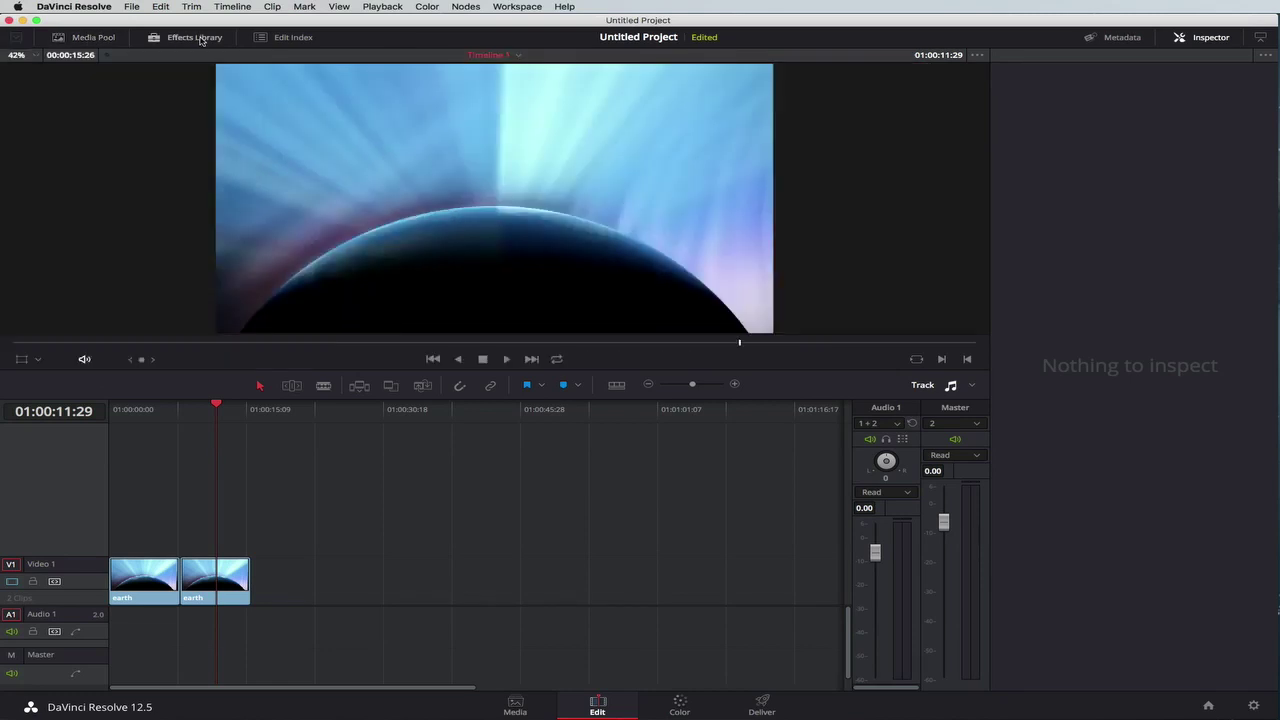
left_click(196, 38)
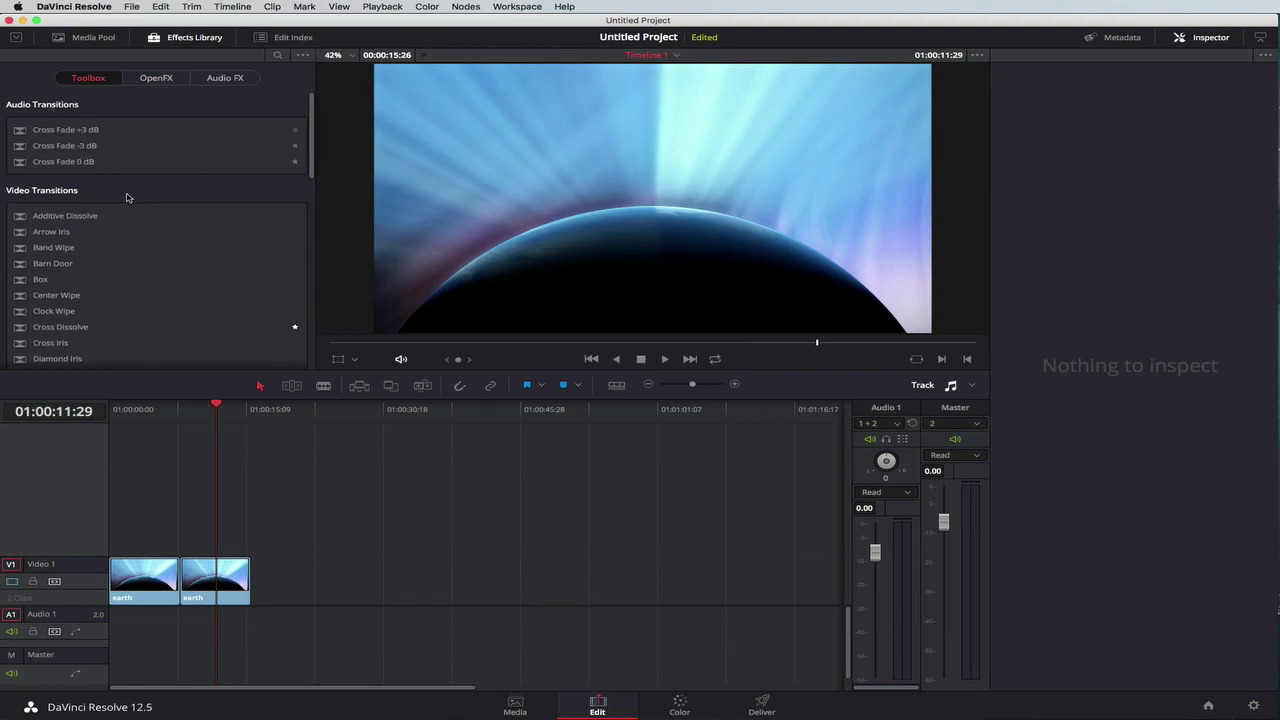
scroll(148, 234, "down", 10)
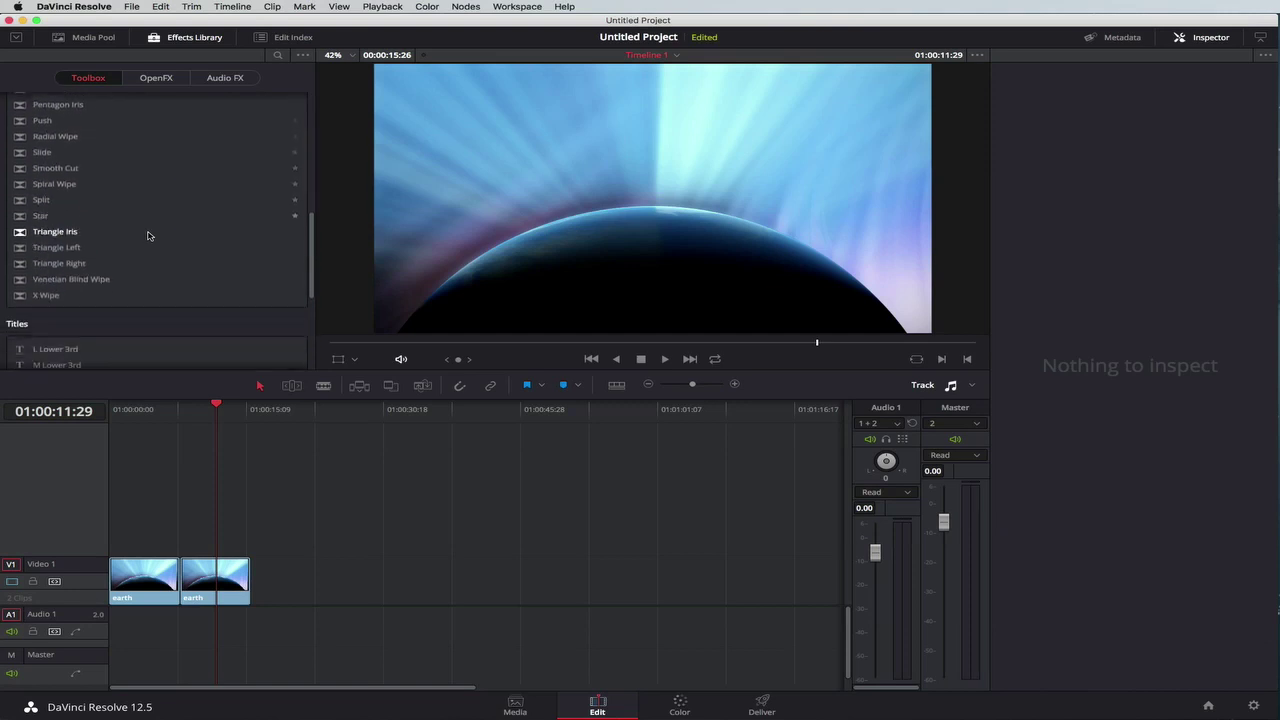
scroll(148, 234, "down", 5)
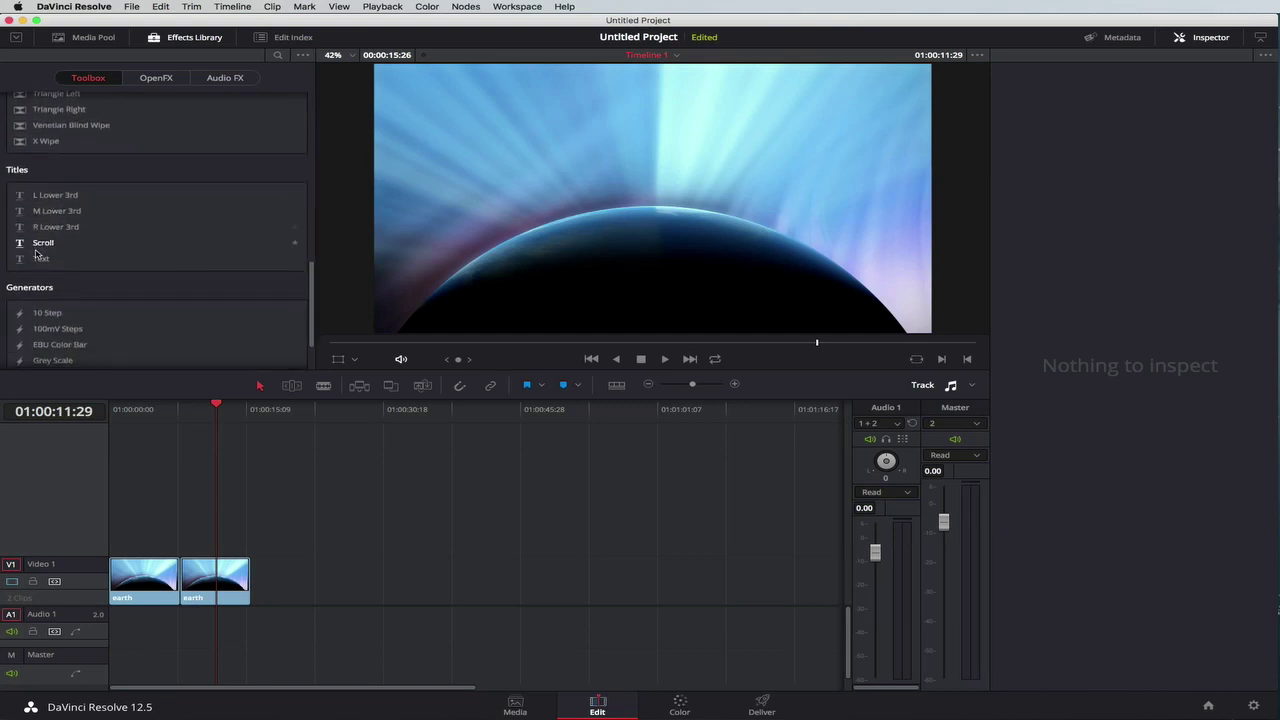
scroll(198, 252, "down", 3)
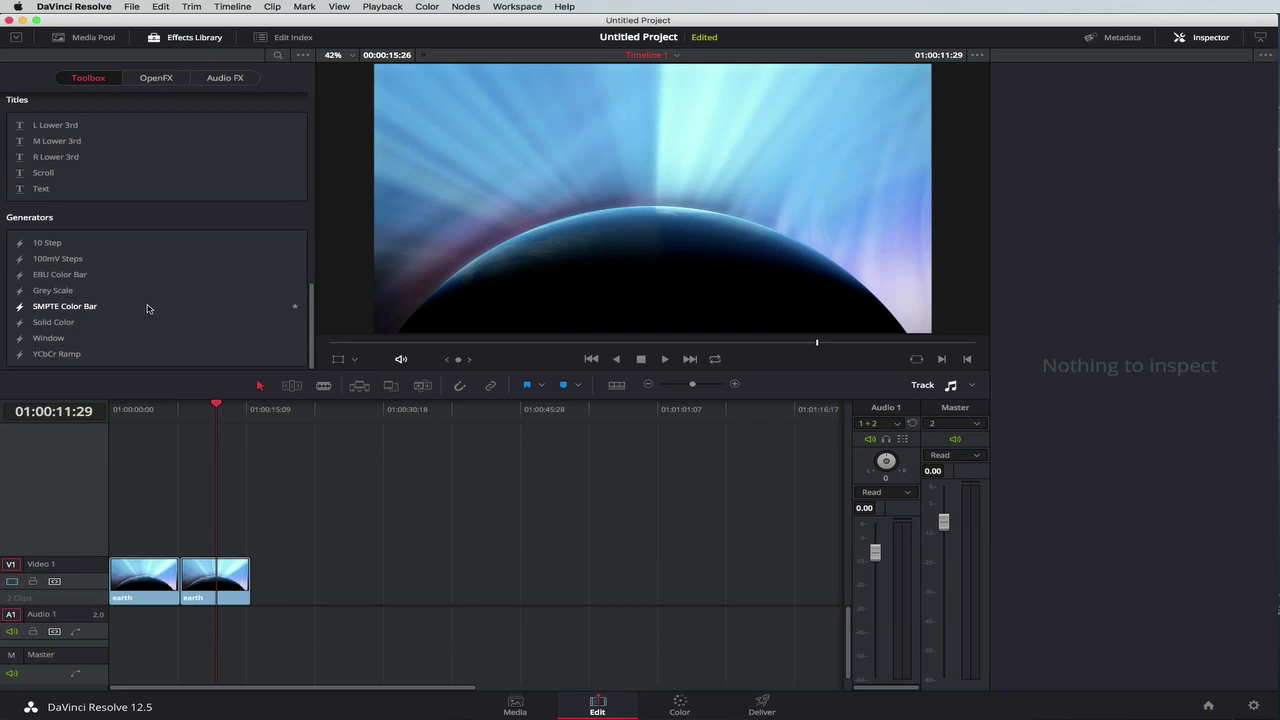
scroll(147, 308, "up", 6)
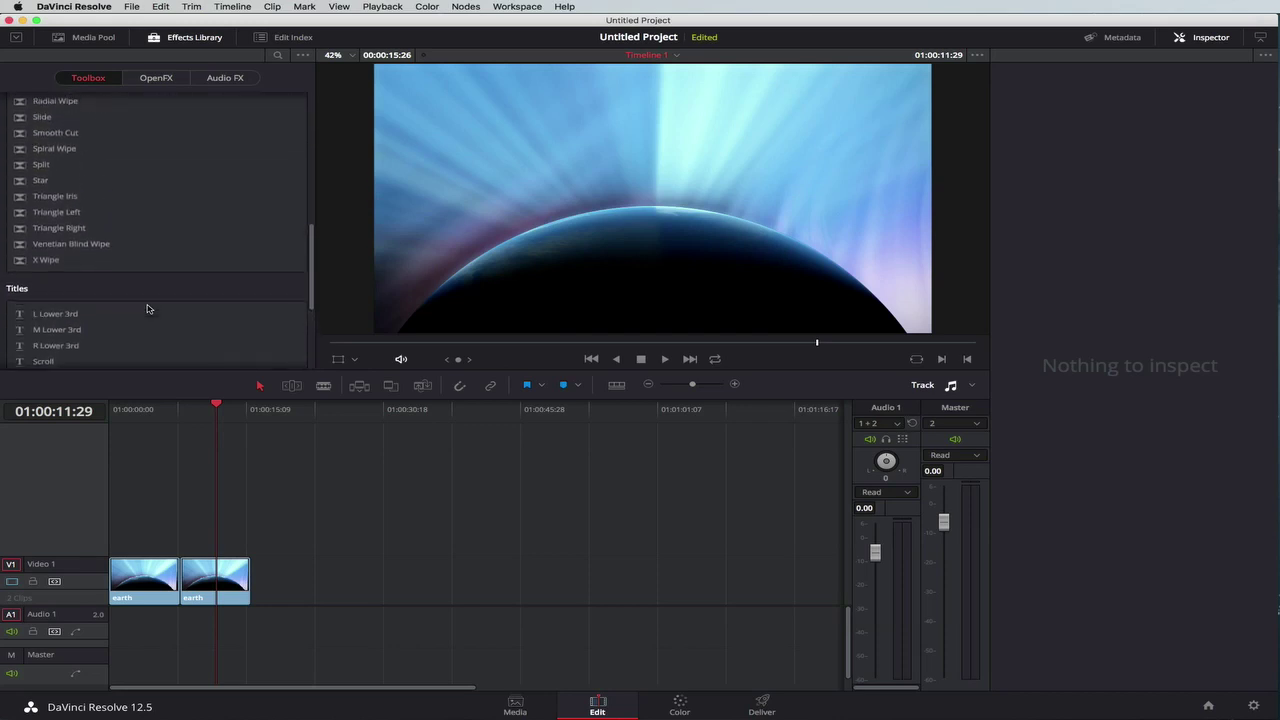
scroll(147, 308, "up", 5)
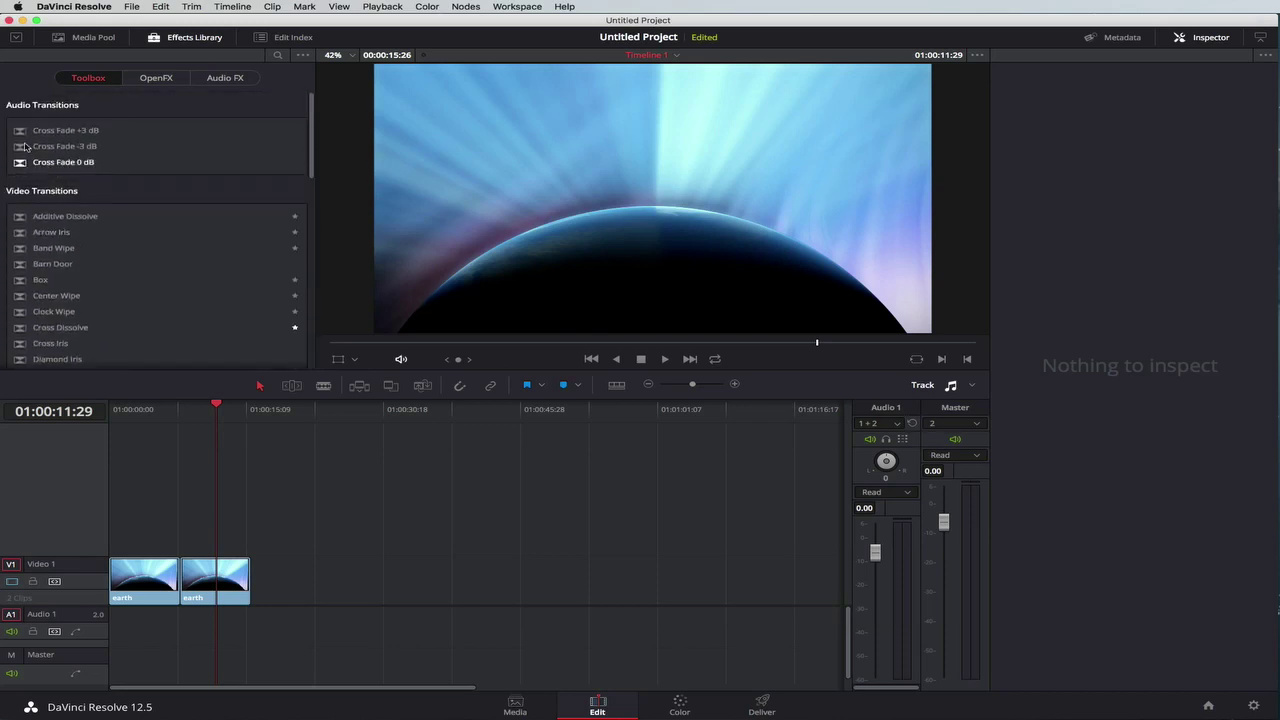
scroll(156, 298, "down", 9)
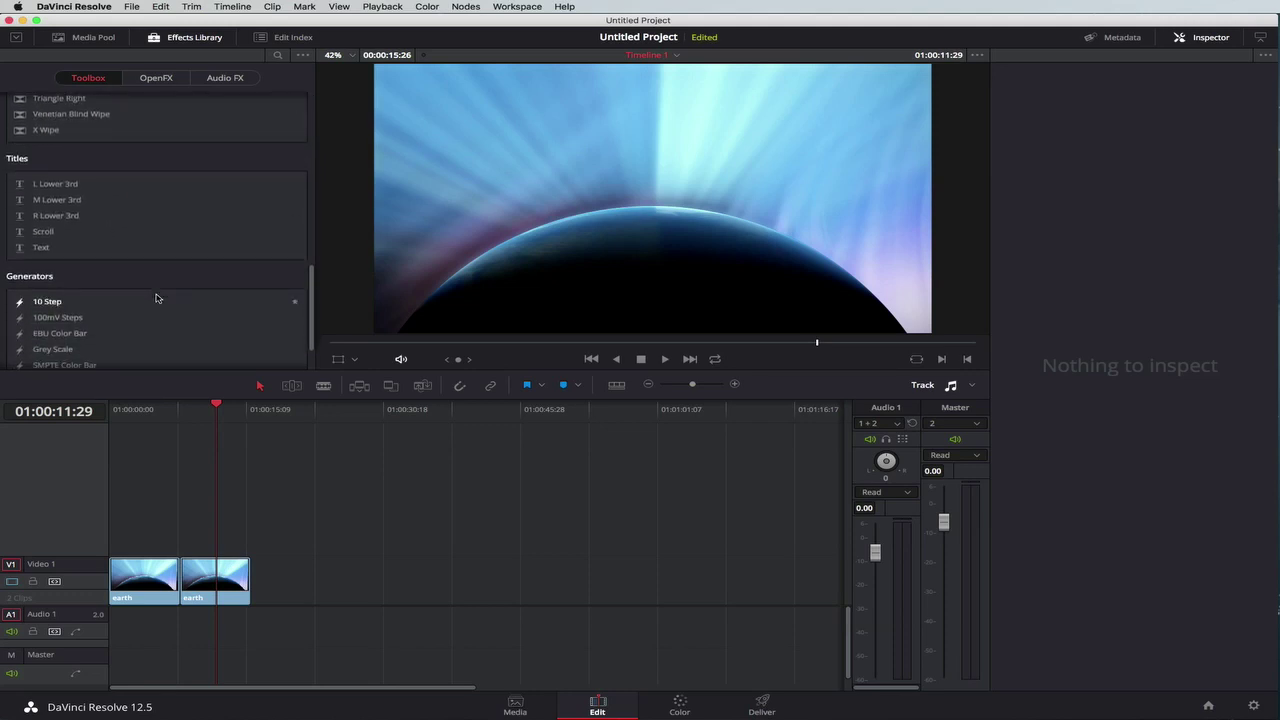
- Add a Text title on Video 2 above the start of the first earth clip and bring the playhead within it
left_click(40, 250)
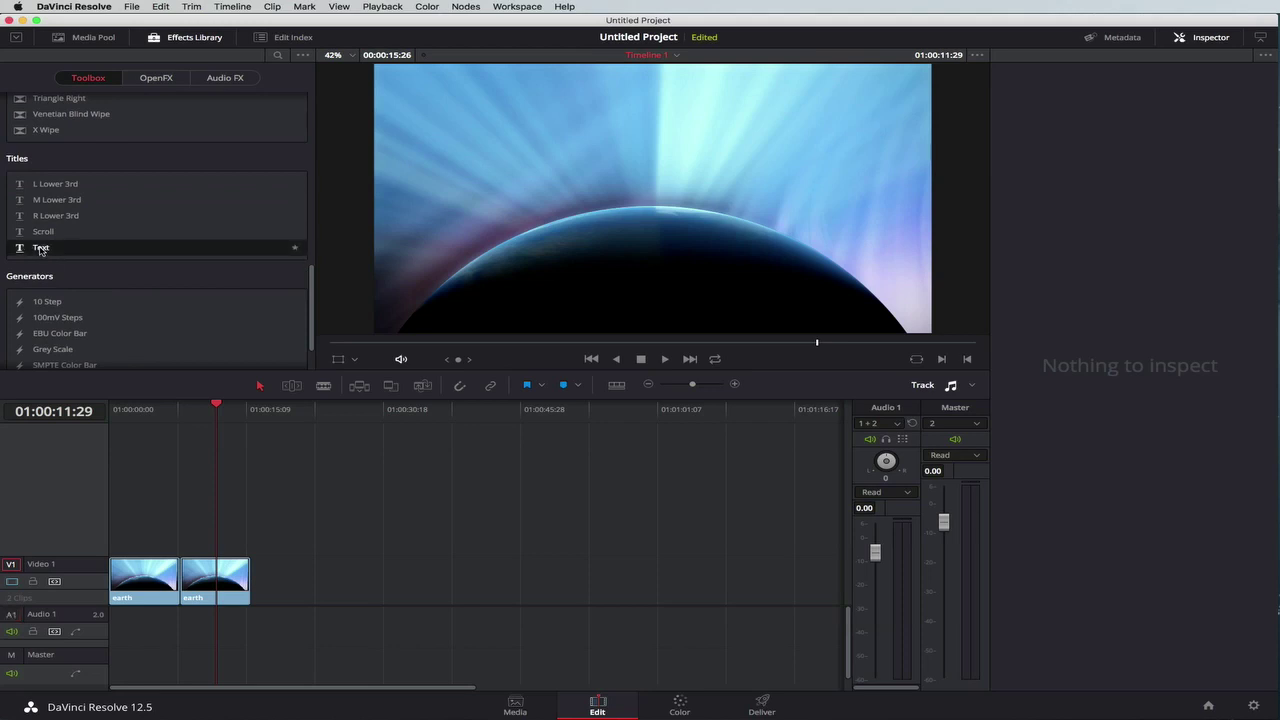
left_click_drag(40, 250, 108, 542)
left_click(153, 404)
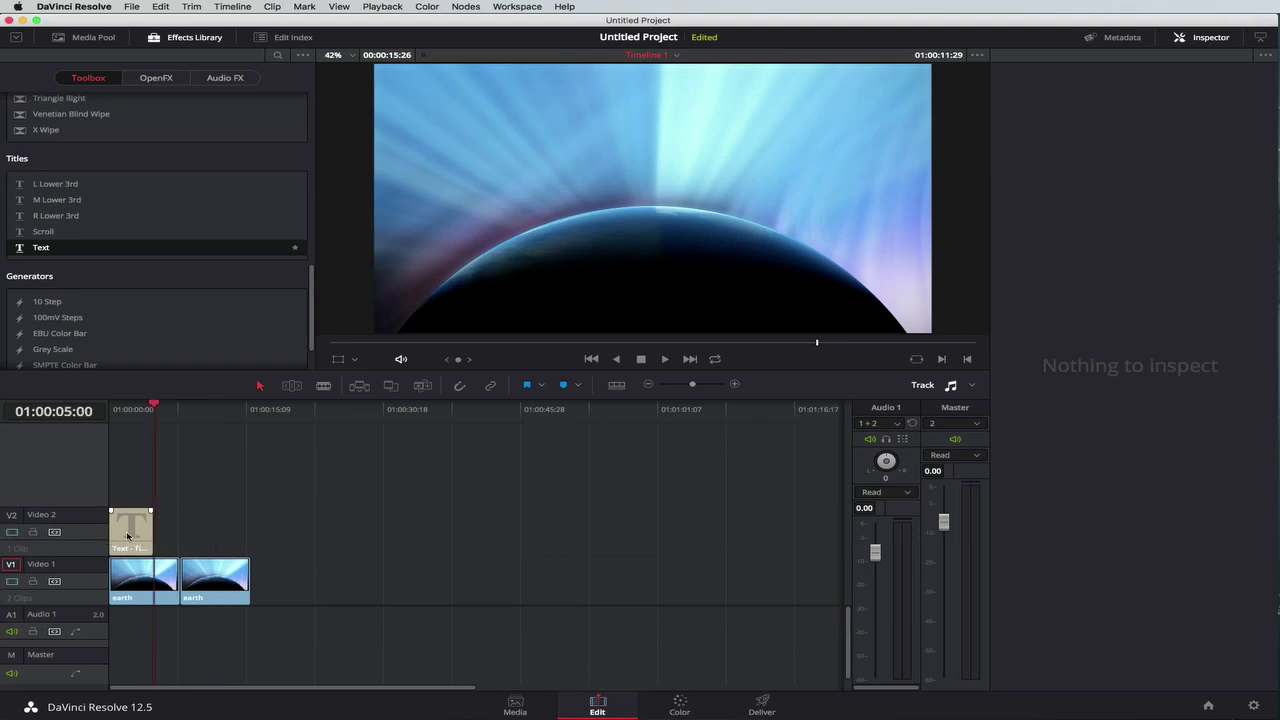
left_click_drag(155, 409, 127, 412)
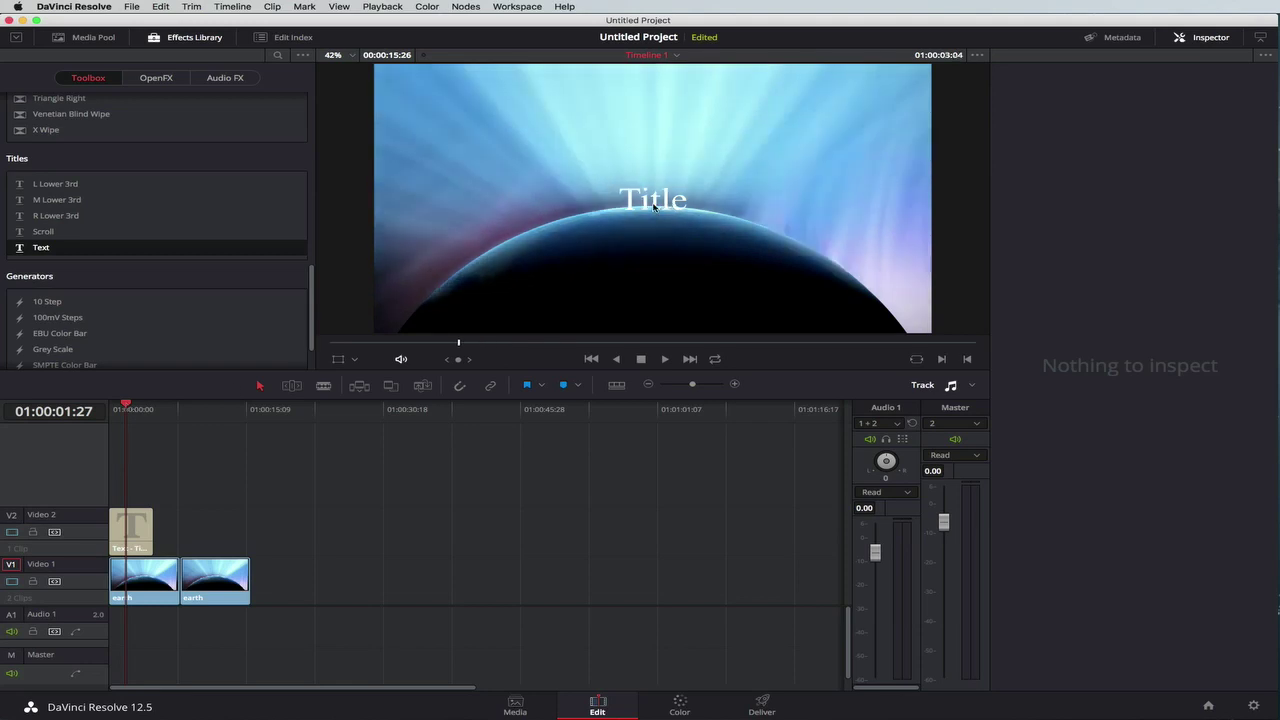
- Move the title up above the planet in the frame, to about X 970, Y 825
left_click(136, 532)
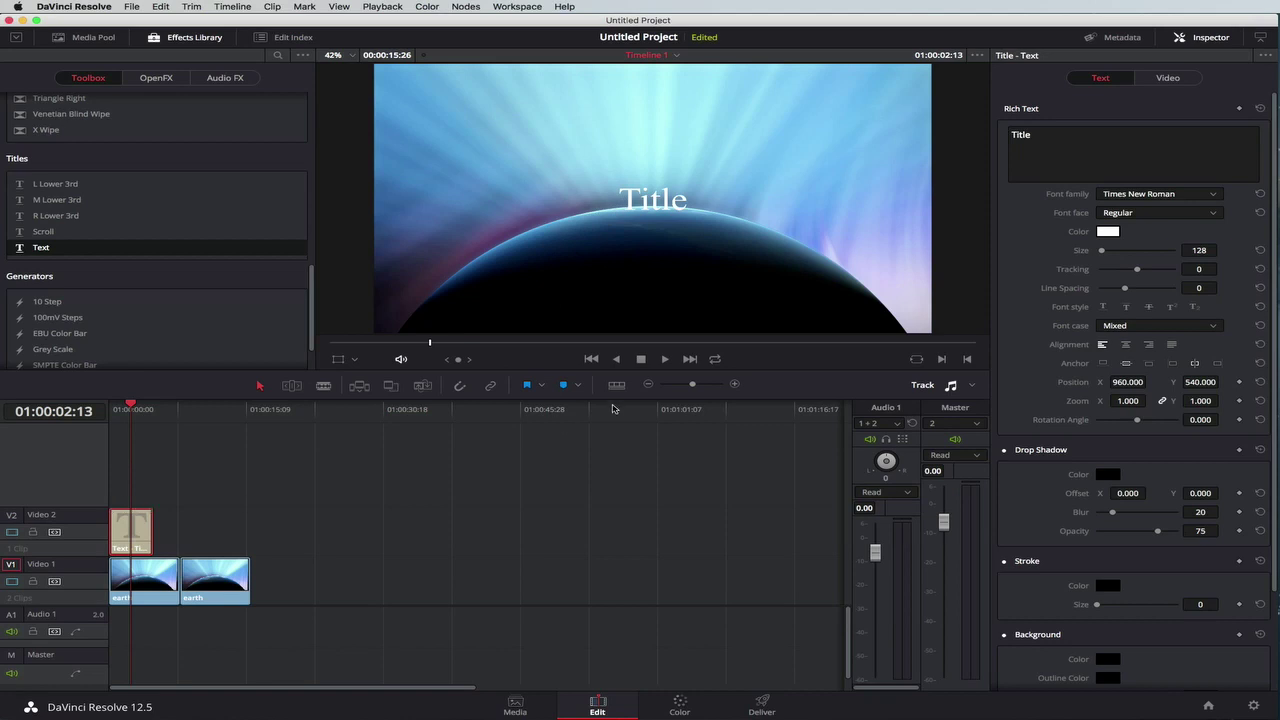
left_click(659, 198)
left_click_drag(666, 192, 669, 122)
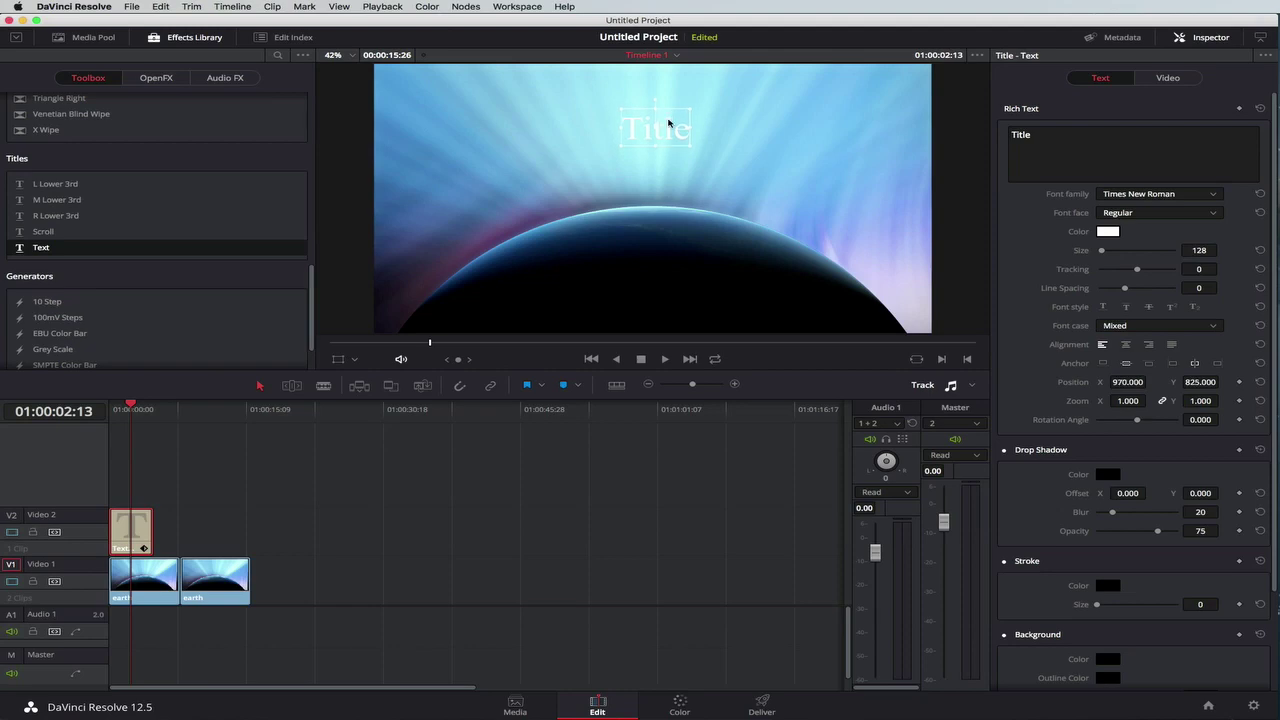
- Set the title's text color to Black from the Apple color palette
left_click(1109, 234)
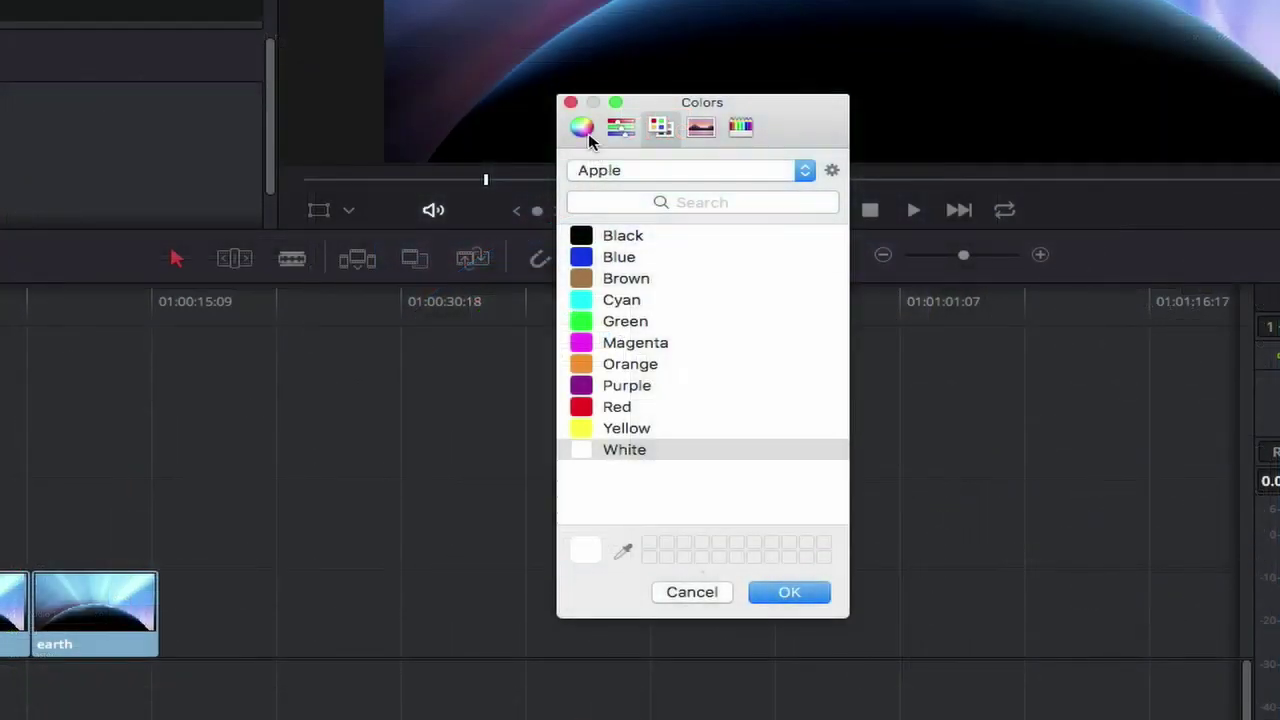
left_click(584, 132)
left_click(619, 127)
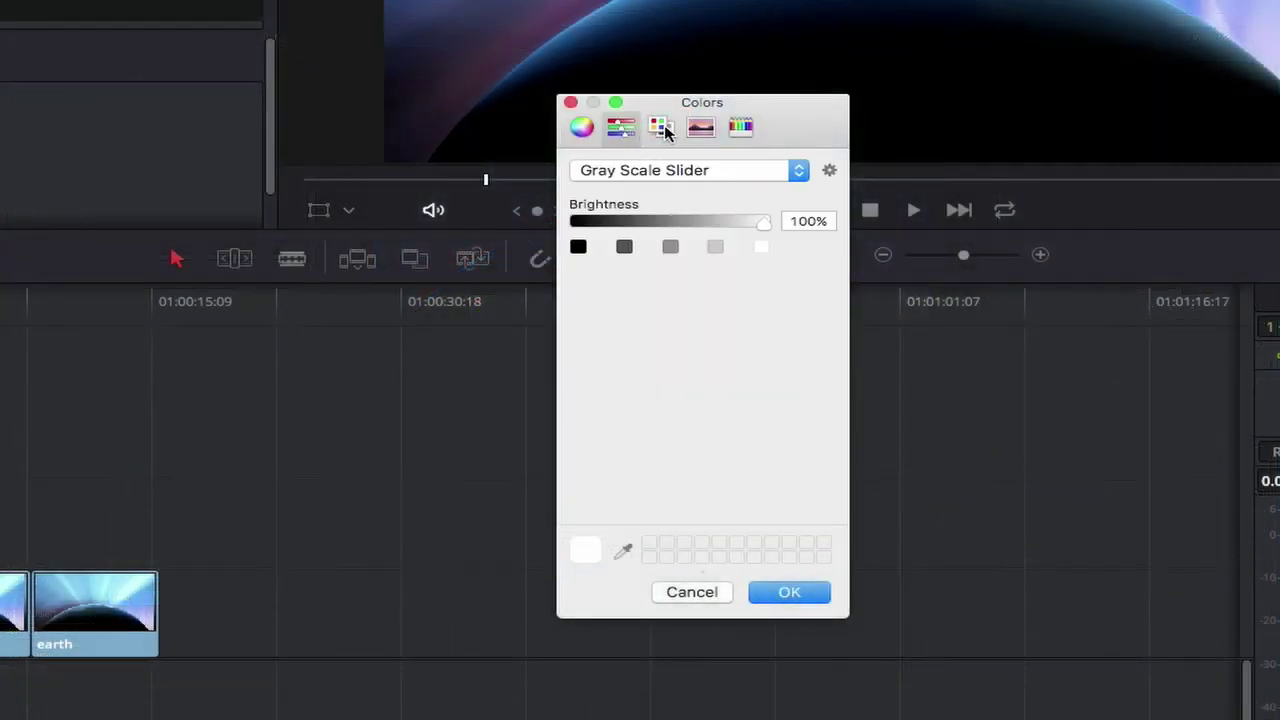
left_click(662, 128)
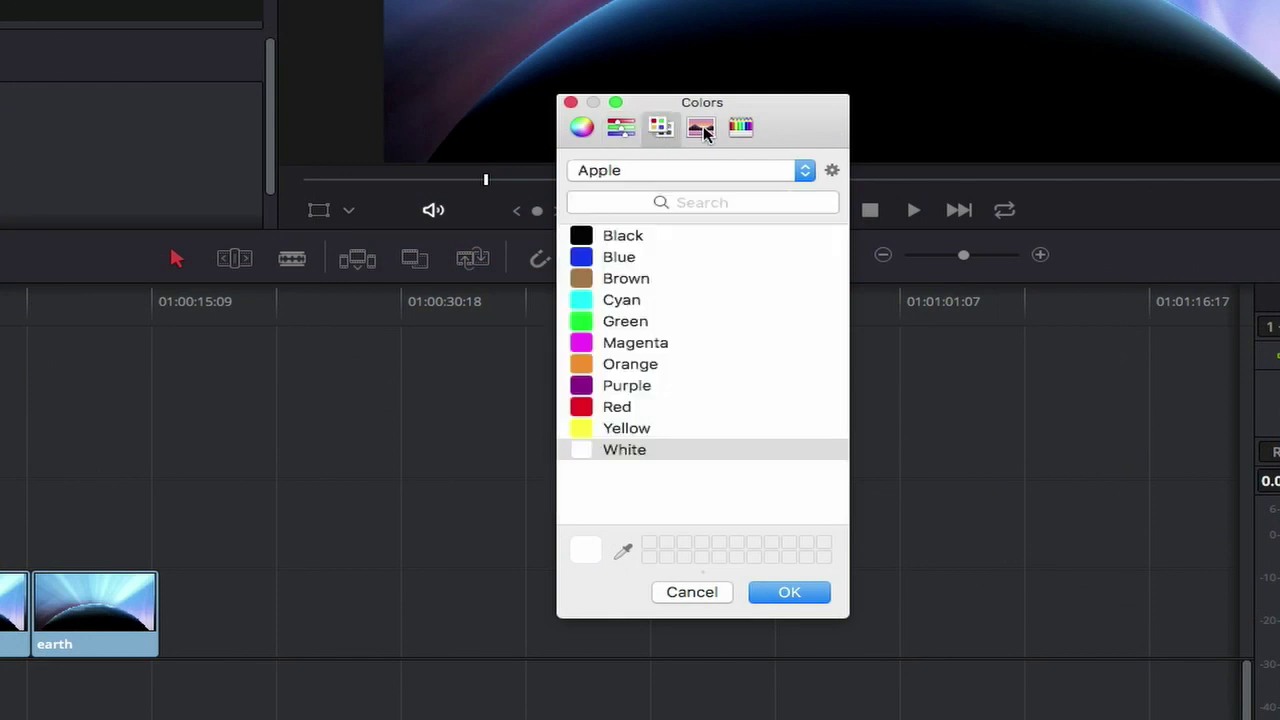
left_click(584, 238)
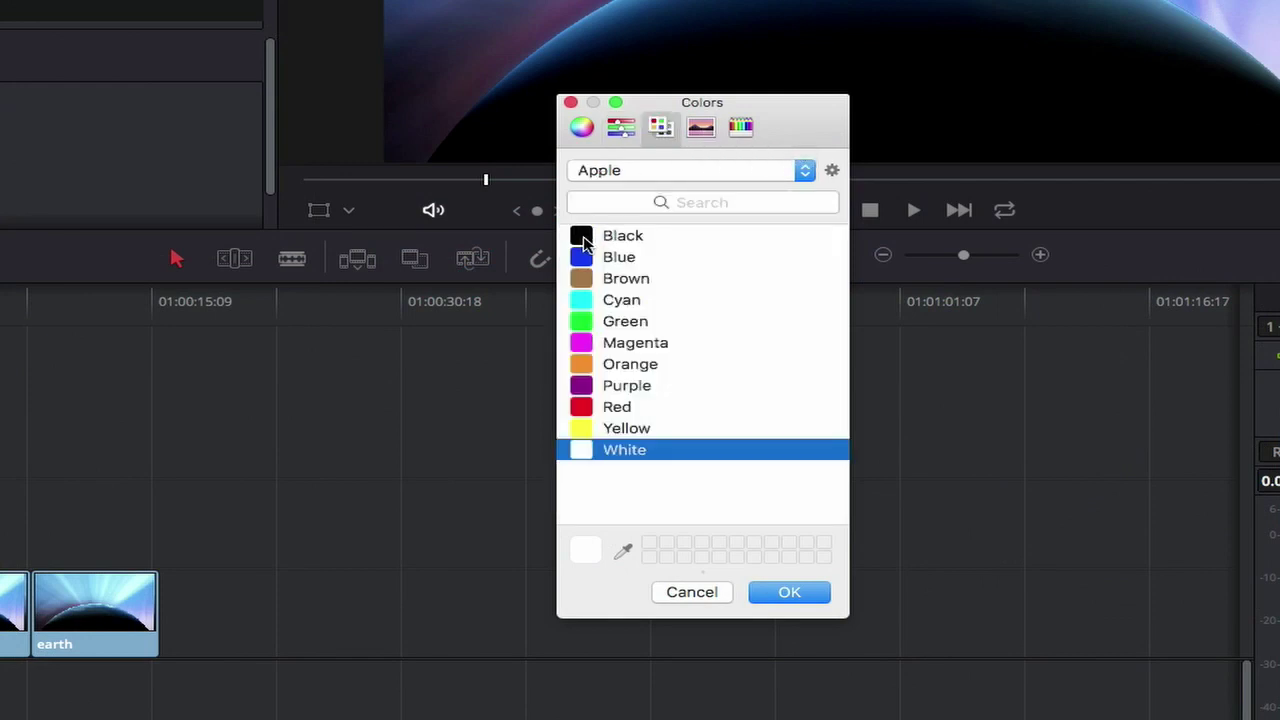
left_click(584, 240)
left_click(795, 598)
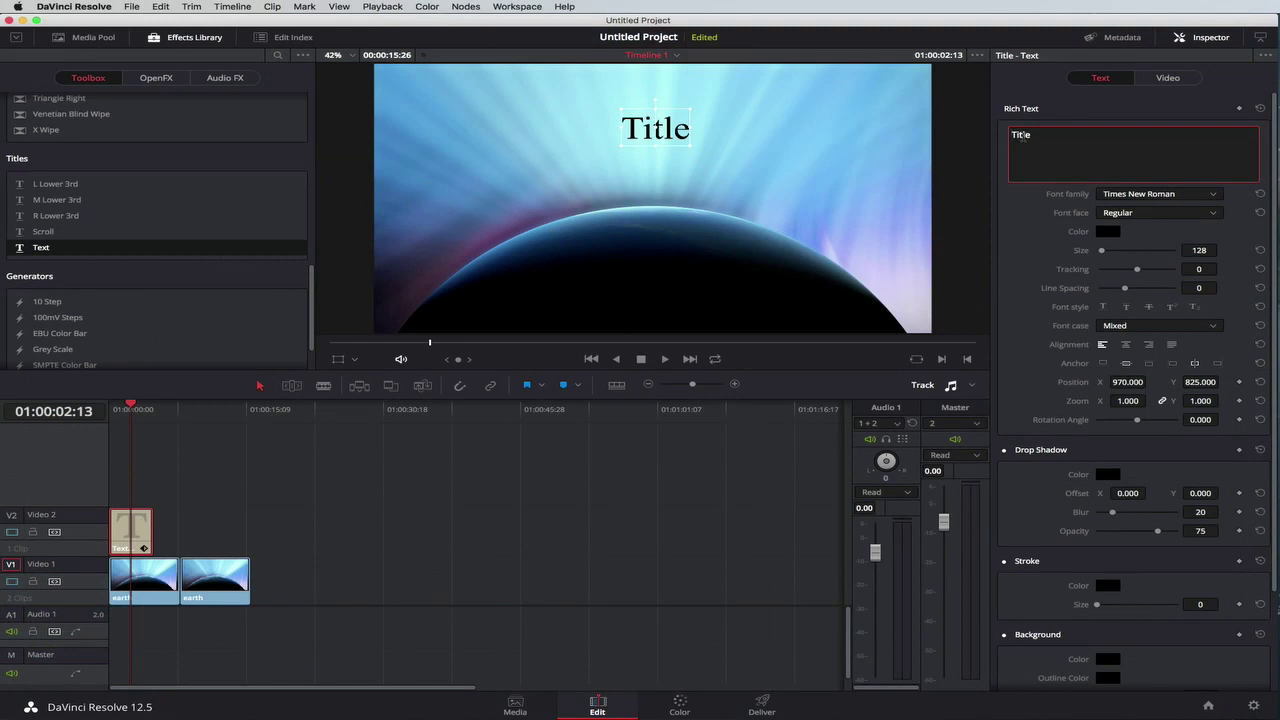
- Change the title's text to "DaVinci Resolve 12.5" and move it up to about X 960, Y 972
double_click(1021, 136)
type("Dav")
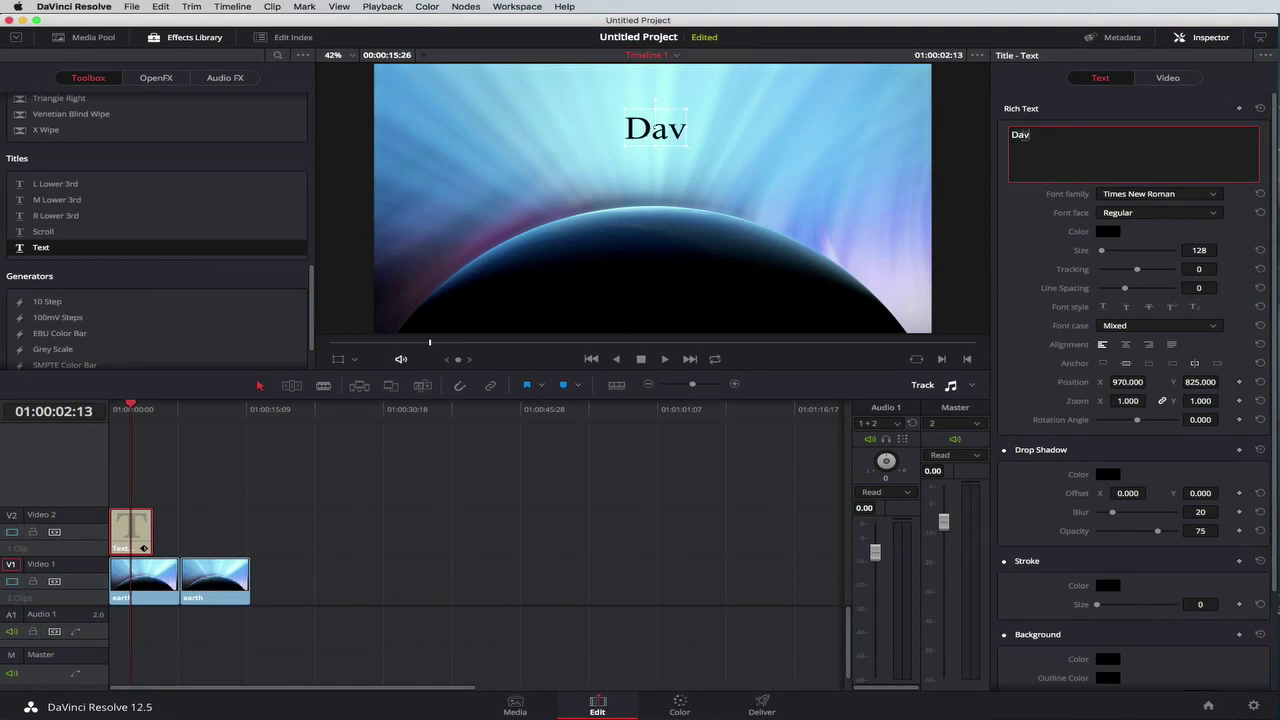
key("BackSpace")
type("Vinci")
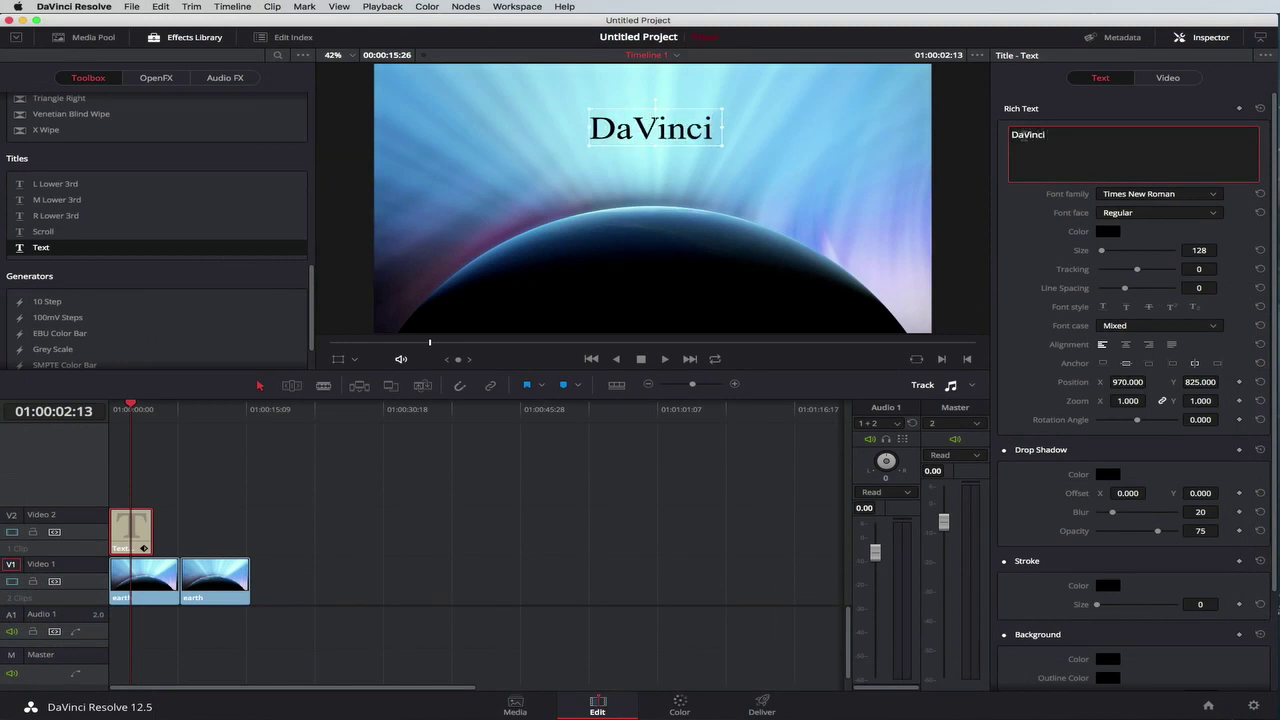
type(" Resolve")
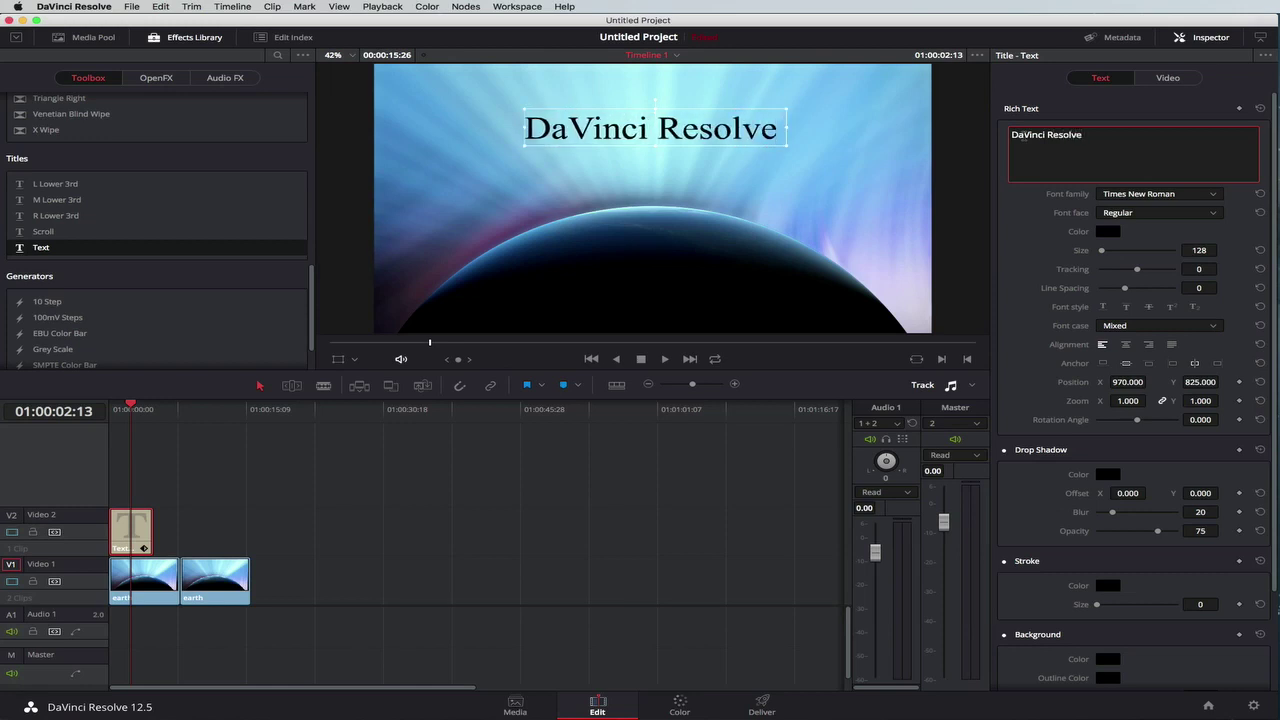
type(" 12.")
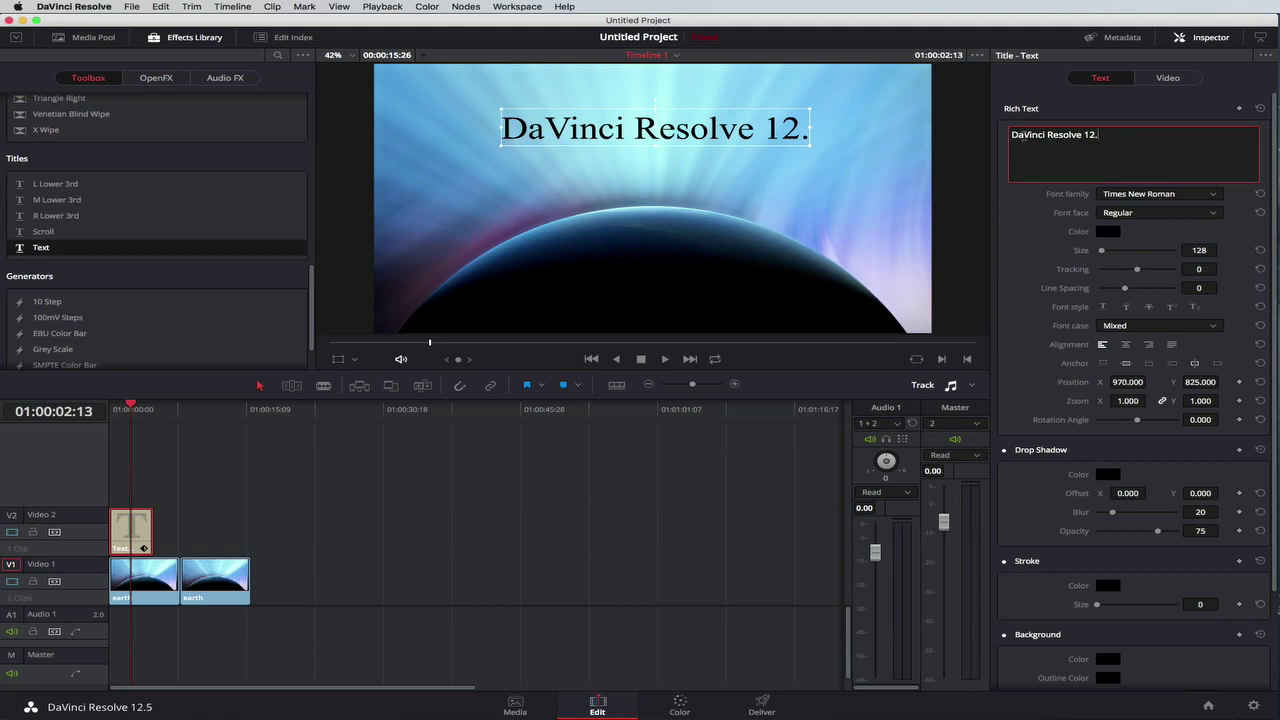
type("5")
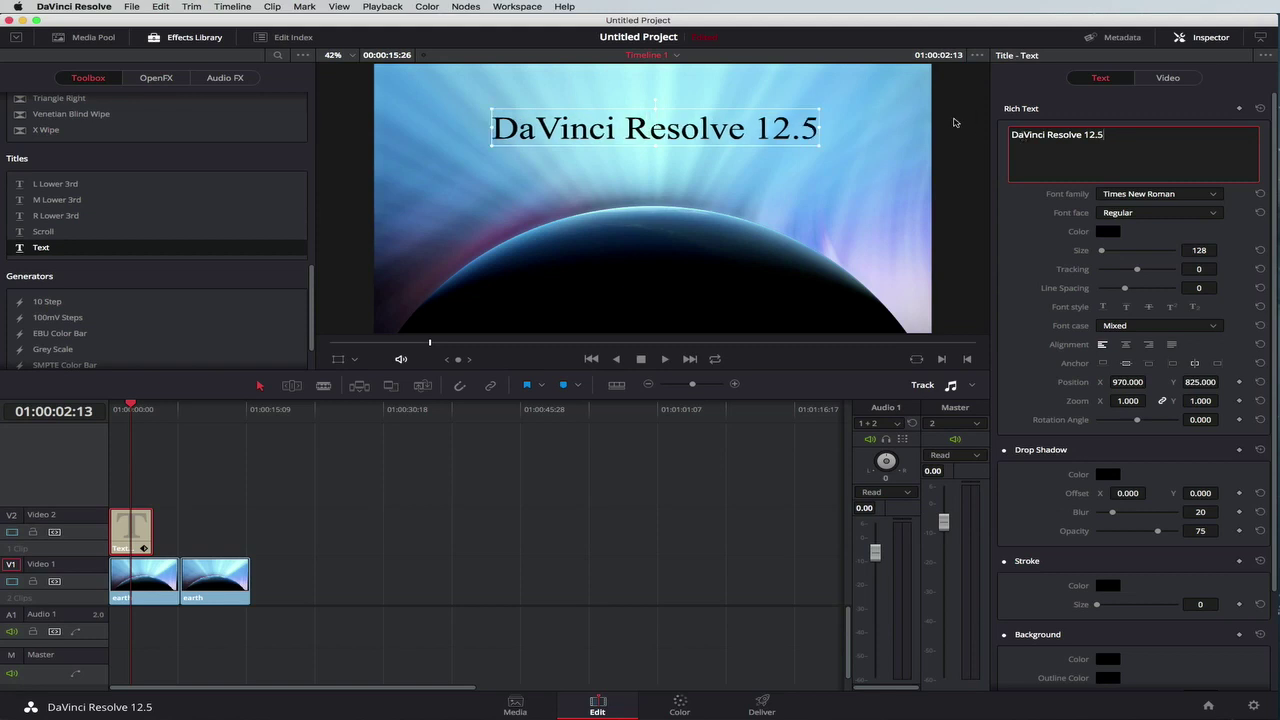
left_click_drag(733, 137, 728, 118)
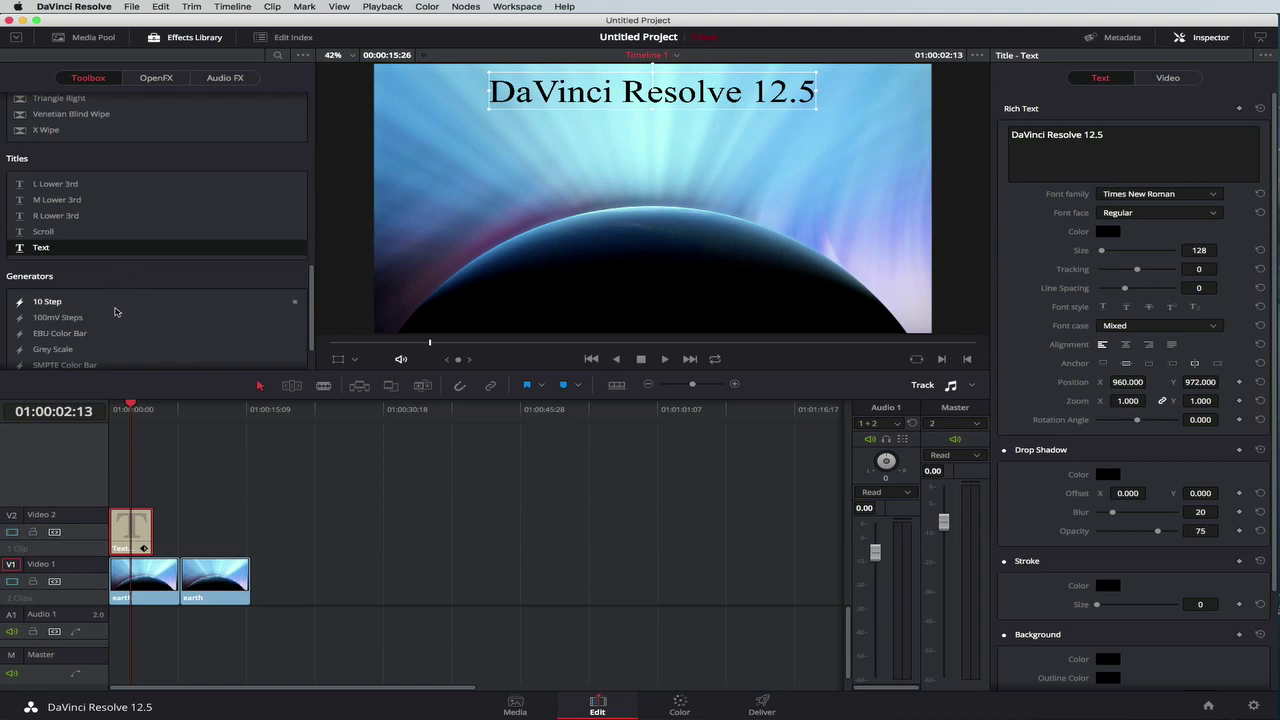
- Add a Cross Dissolve to both ends of the text title on Video 2 and play it back from the timeline's start
scroll(110, 183, "up", 10)
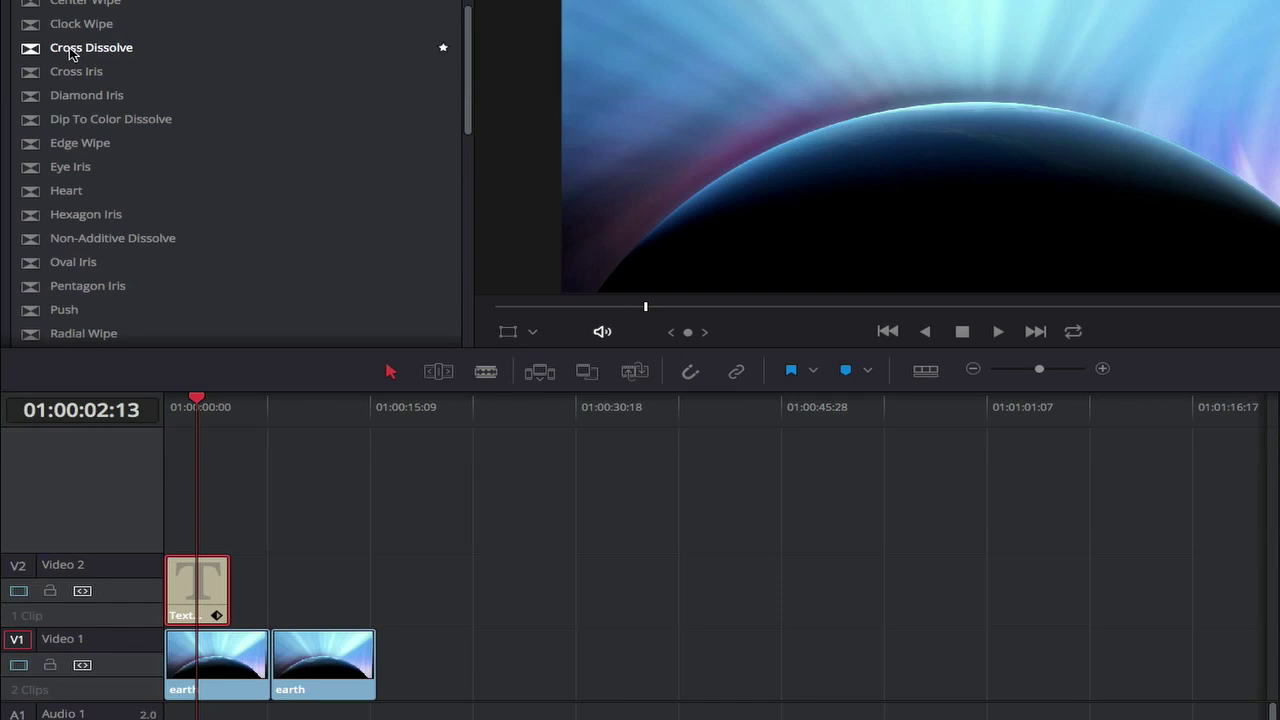
left_click_drag(70, 54, 232, 588)
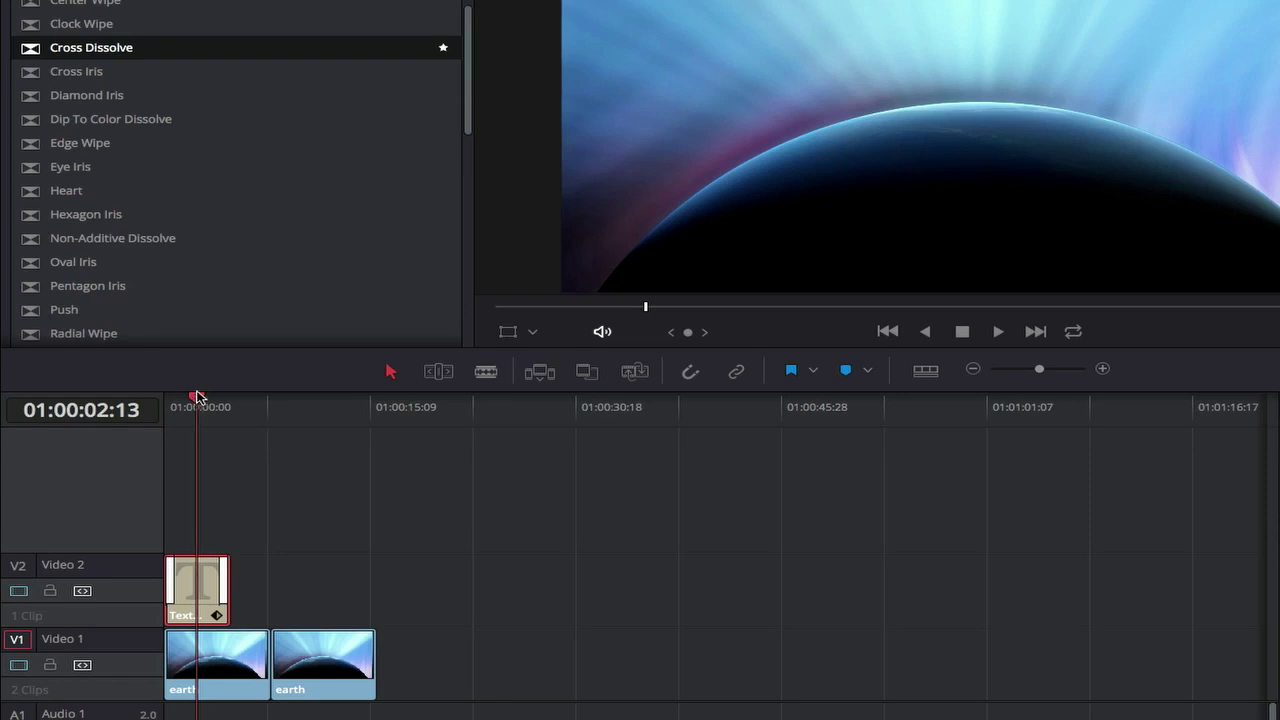
left_click_drag(197, 397, 165, 397)
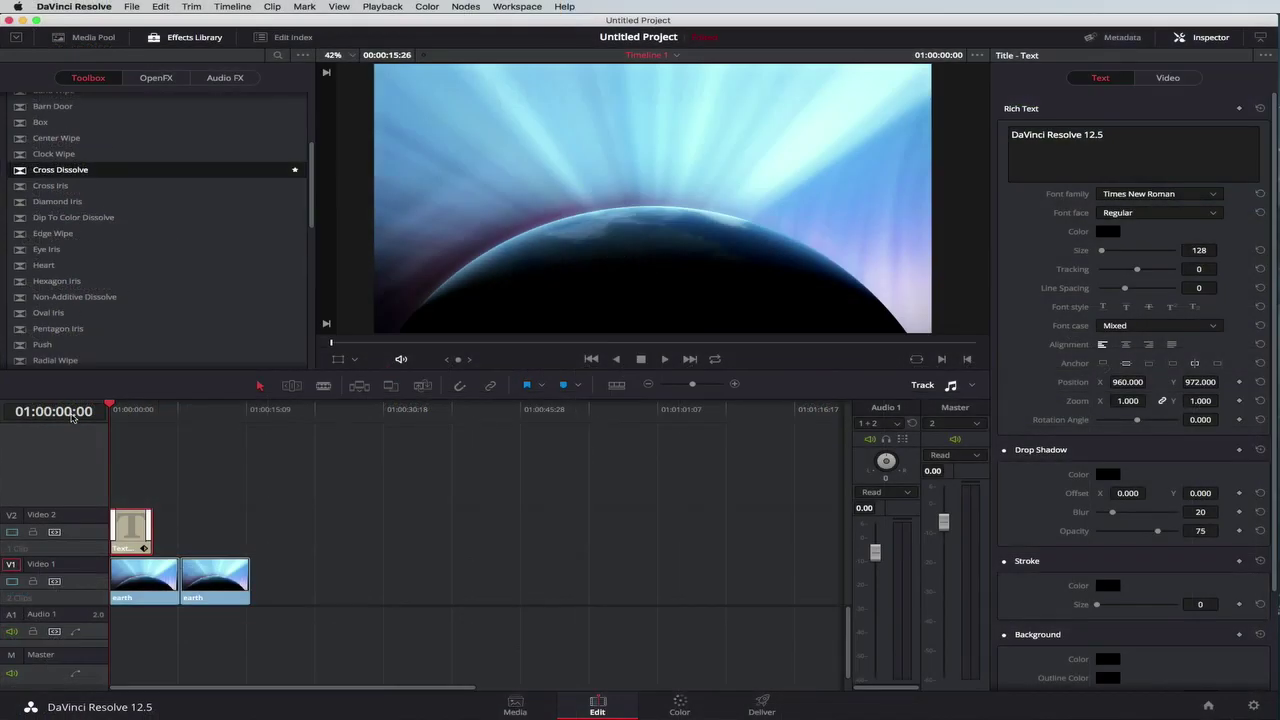
key("space")
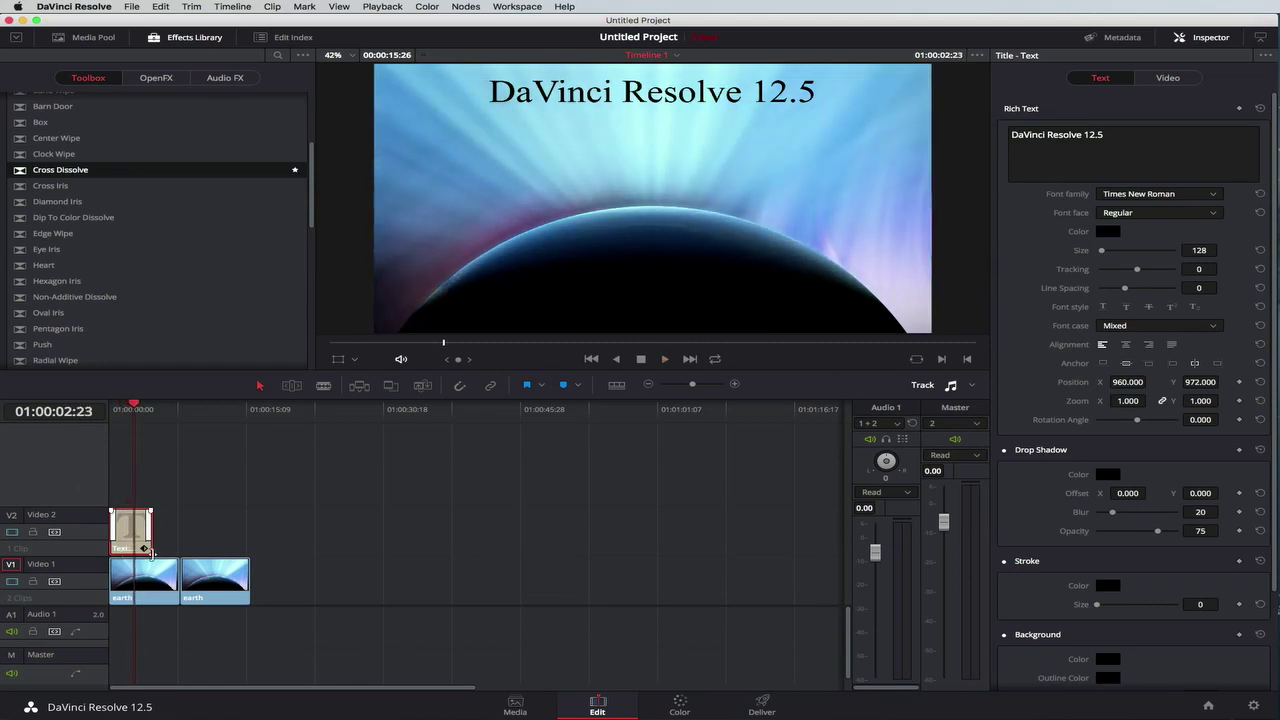
- Extend the text title on Video 2 to the end of the second earth clip
left_click_drag(153, 537, 254, 531)
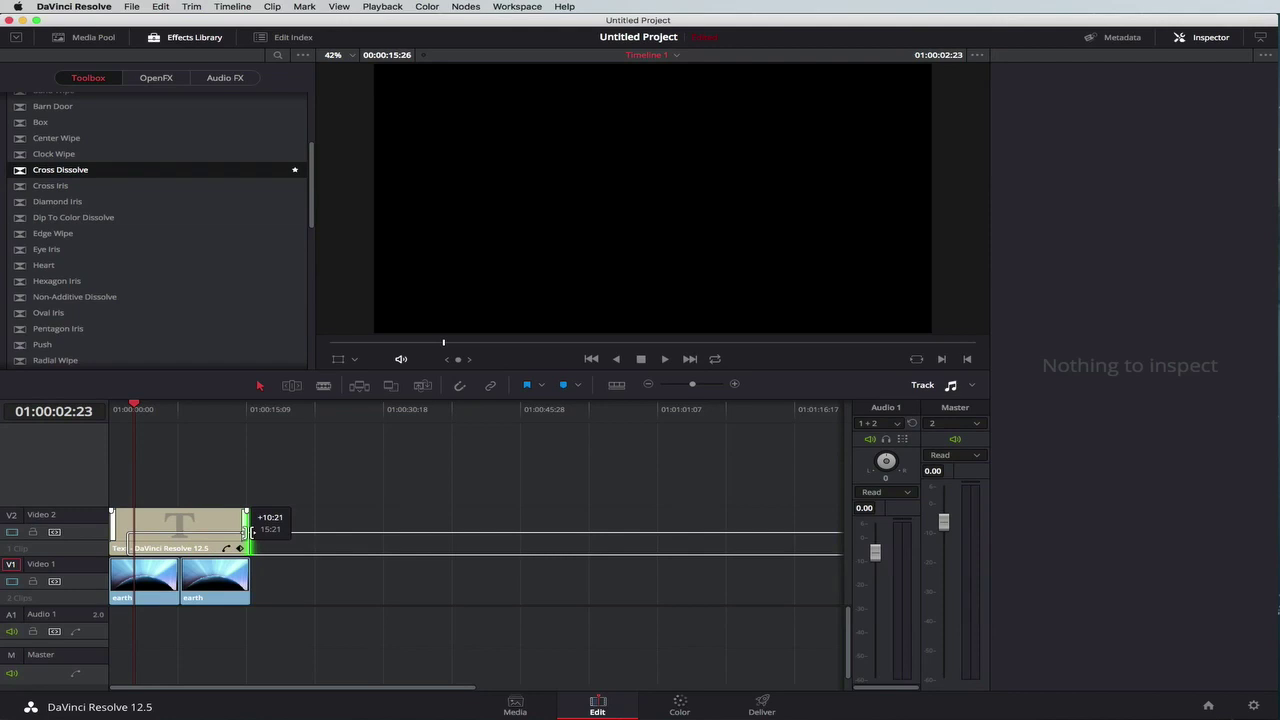
left_click_drag(252, 533, 253, 533)
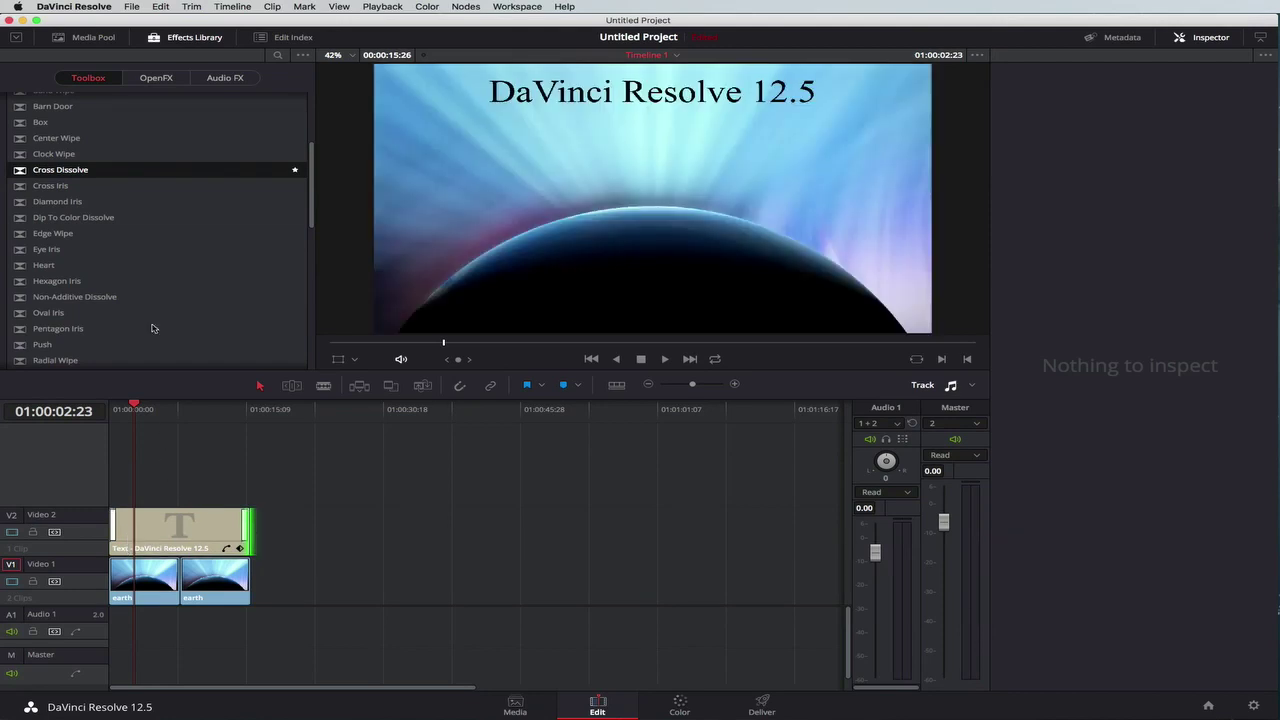
- Add a Scroll title on a new Video 3 track above the text title and scrub through its motion
scroll(120, 294, "down", 8)
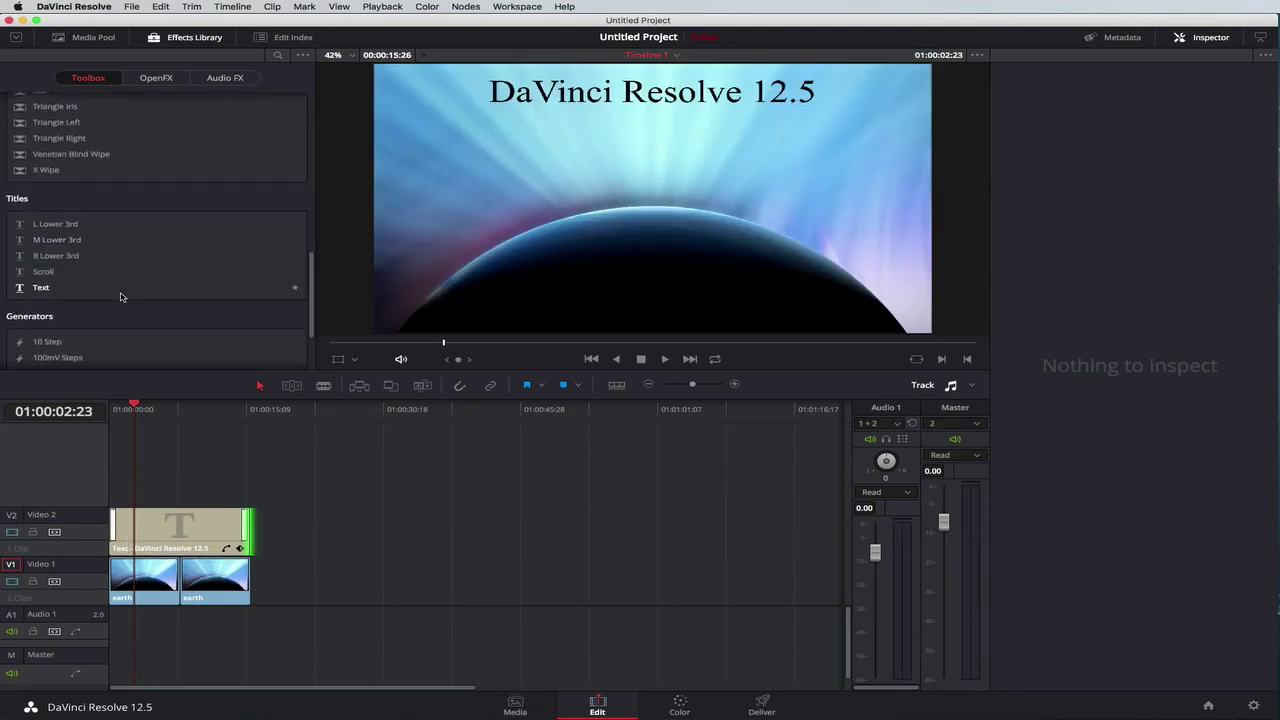
left_click_drag(42, 271, 239, 485)
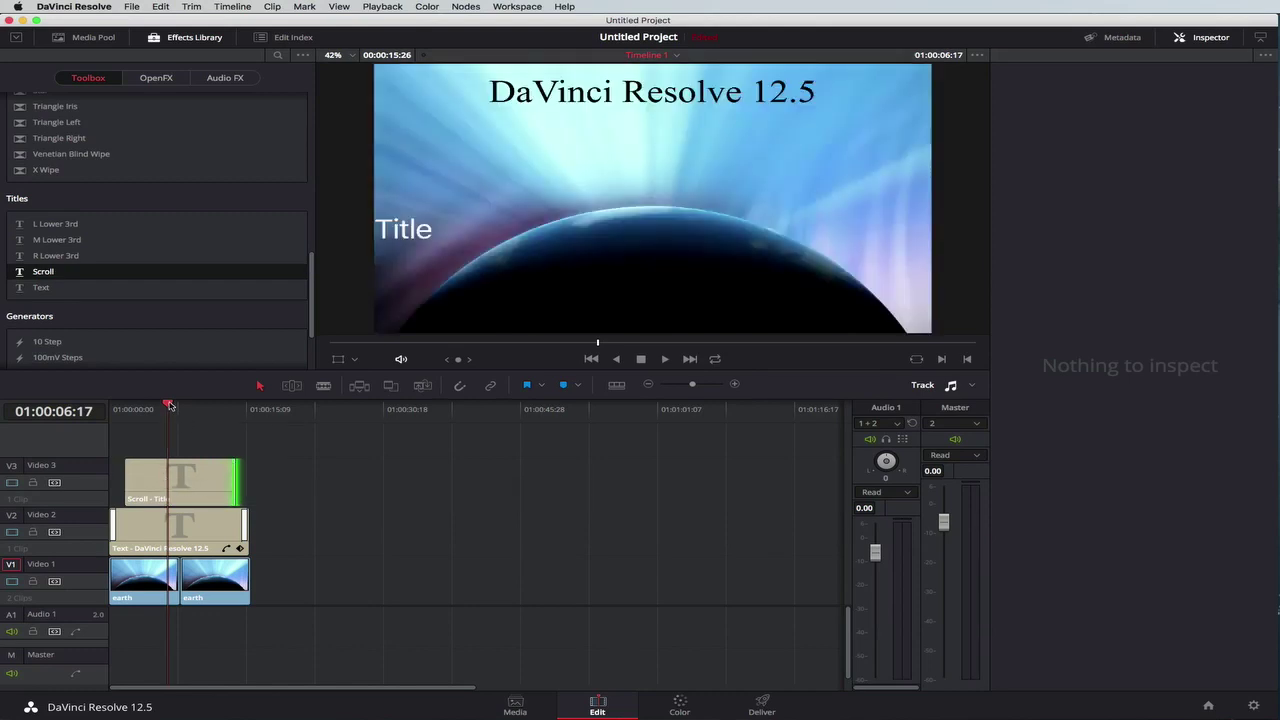
left_click_drag(170, 405, 228, 405)
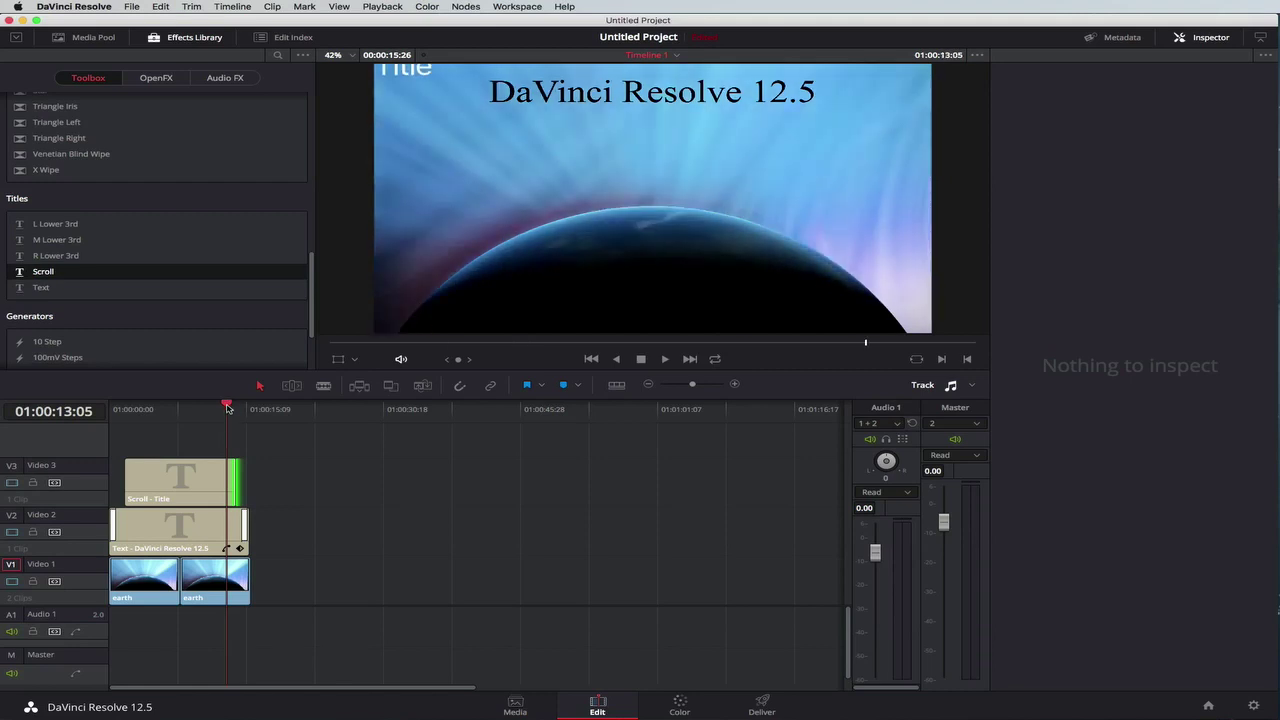
left_click_drag(228, 408, 130, 414)
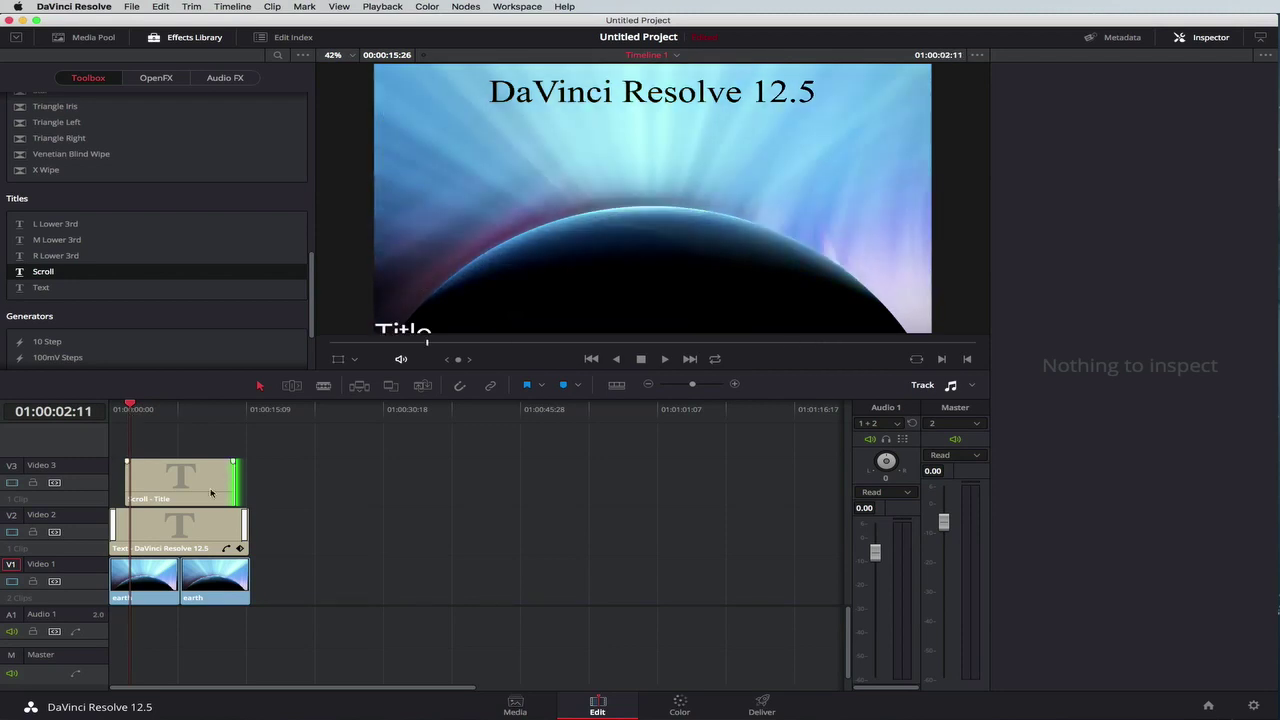
- Use the on-screen Transform controls to shrink the scroll title's frame and center it below the heading
left_click(169, 488)
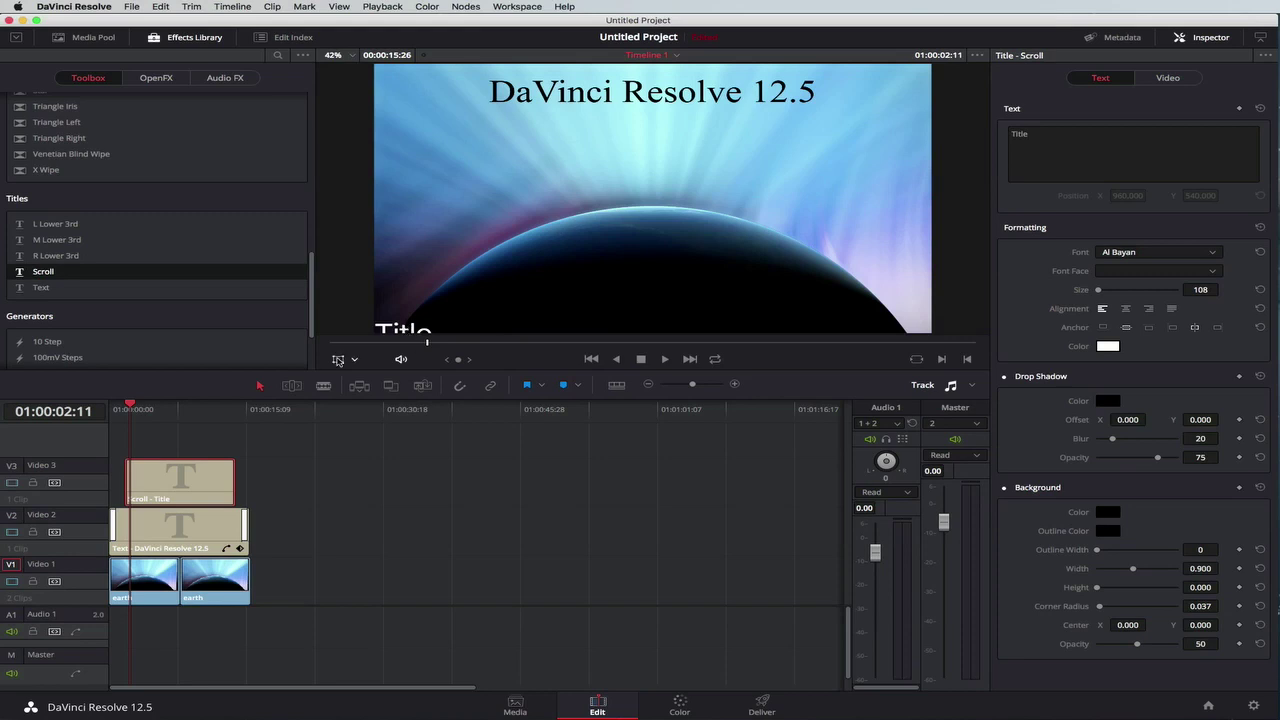
left_click(339, 360)
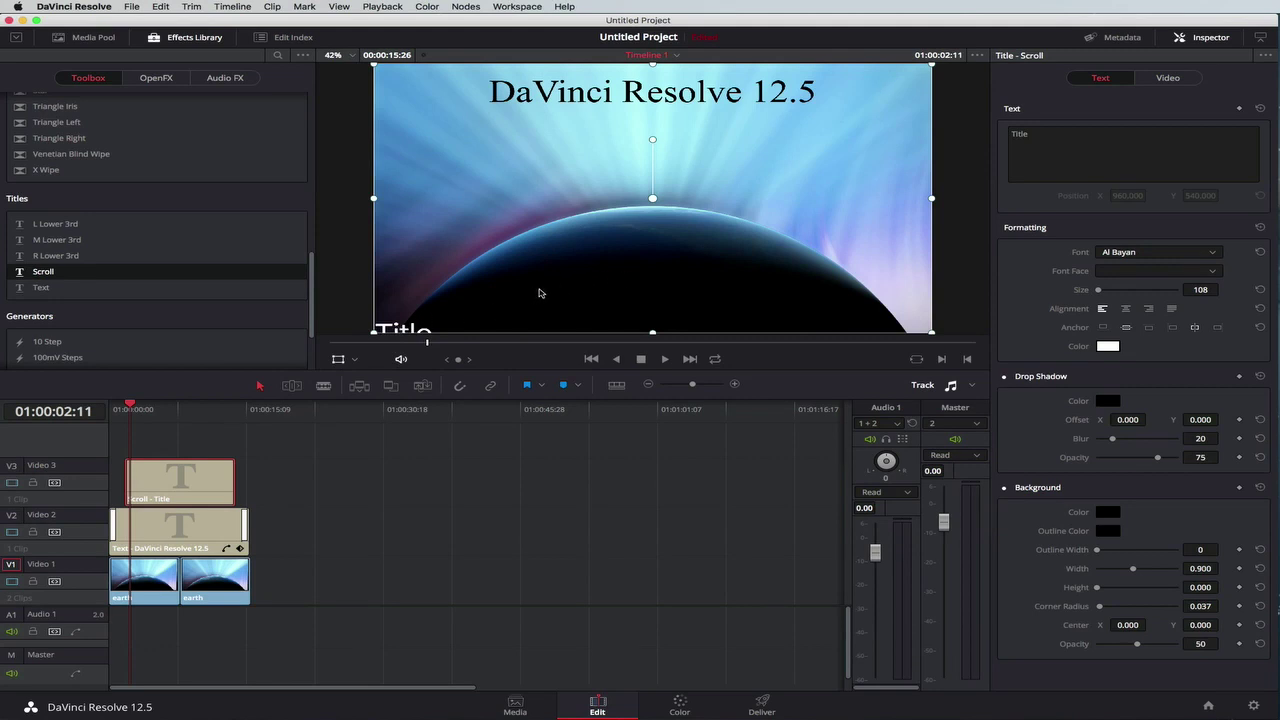
left_click_drag(548, 285, 603, 228)
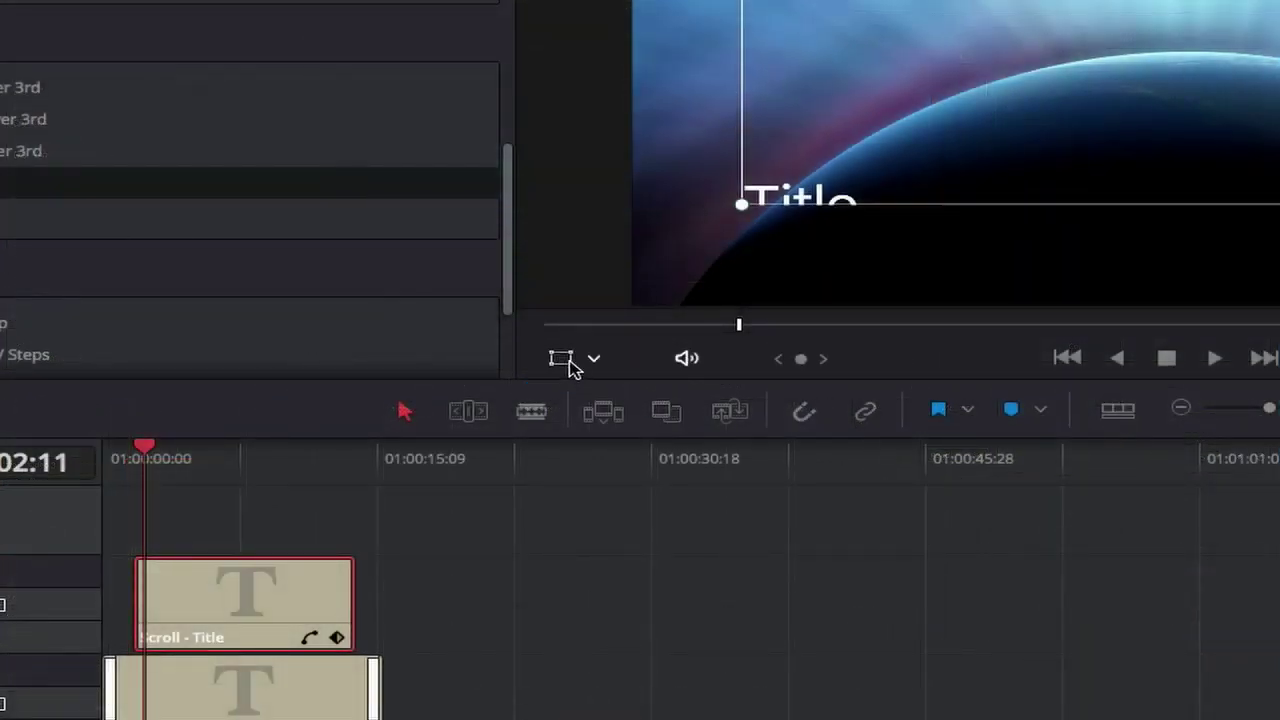
left_click(593, 359)
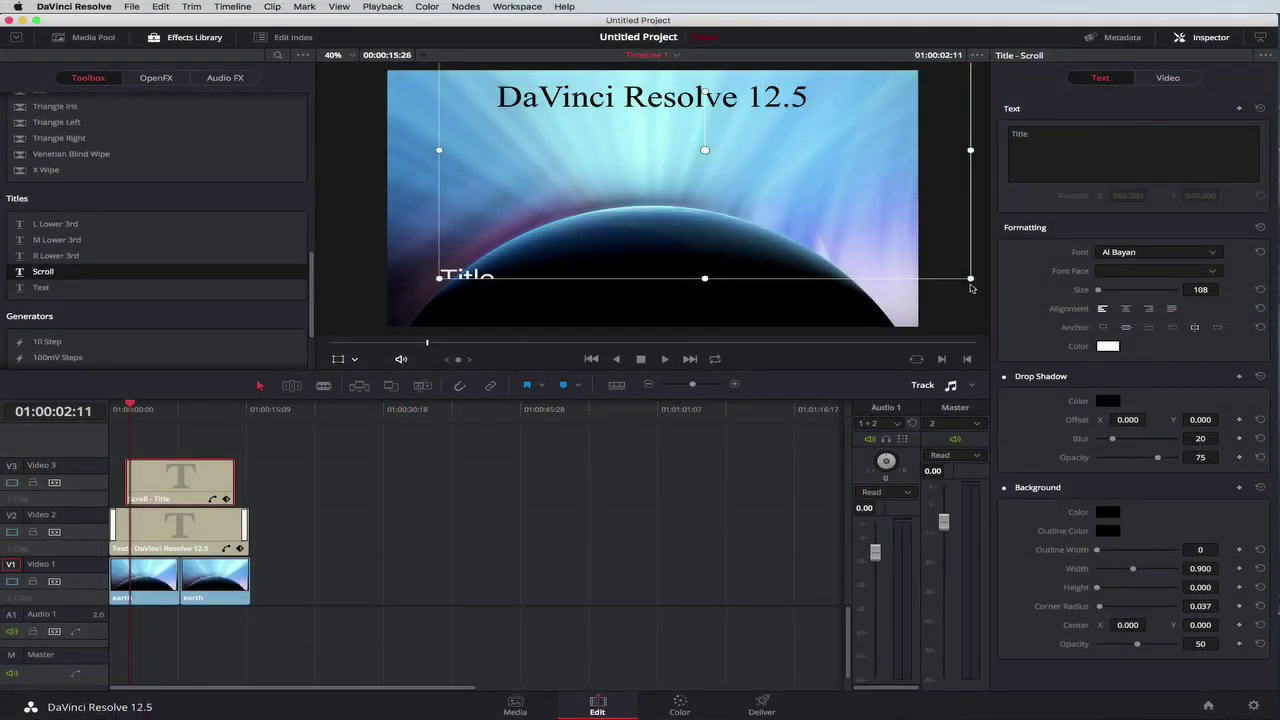
left_click_drag(972, 282, 906, 246)
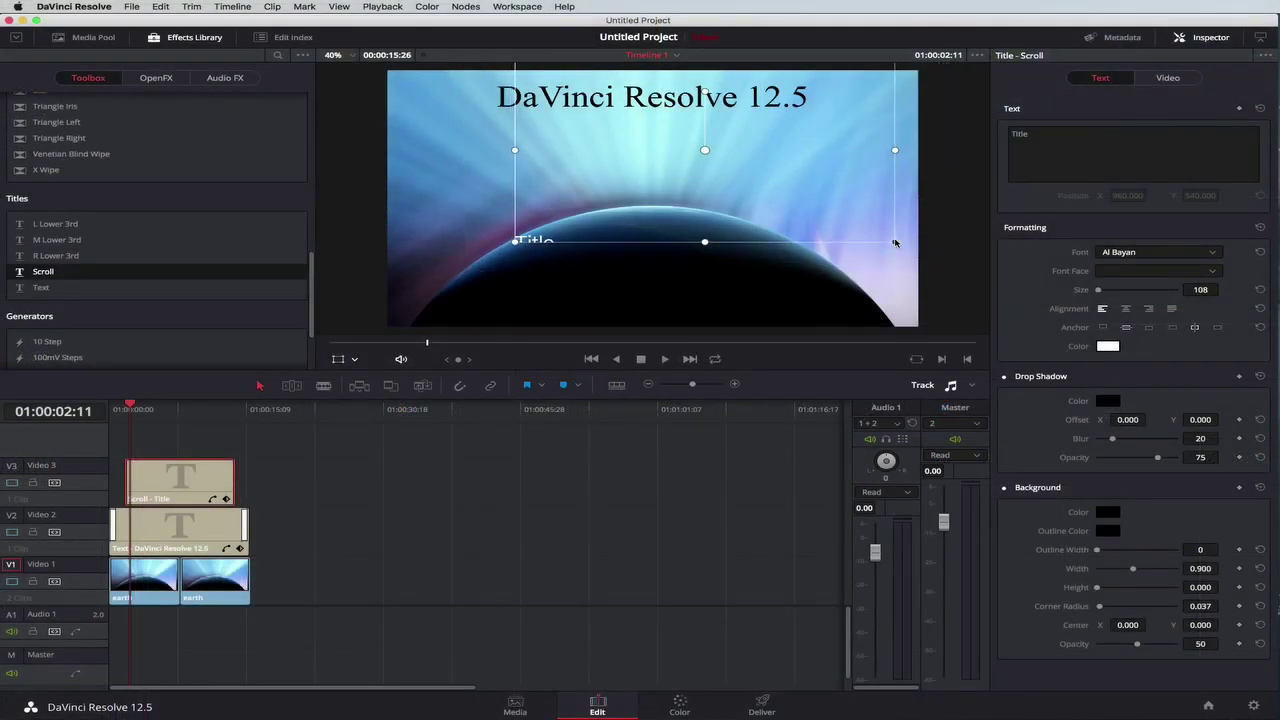
scroll(834, 159, "up", 1)
left_click_drag(834, 159, 798, 224)
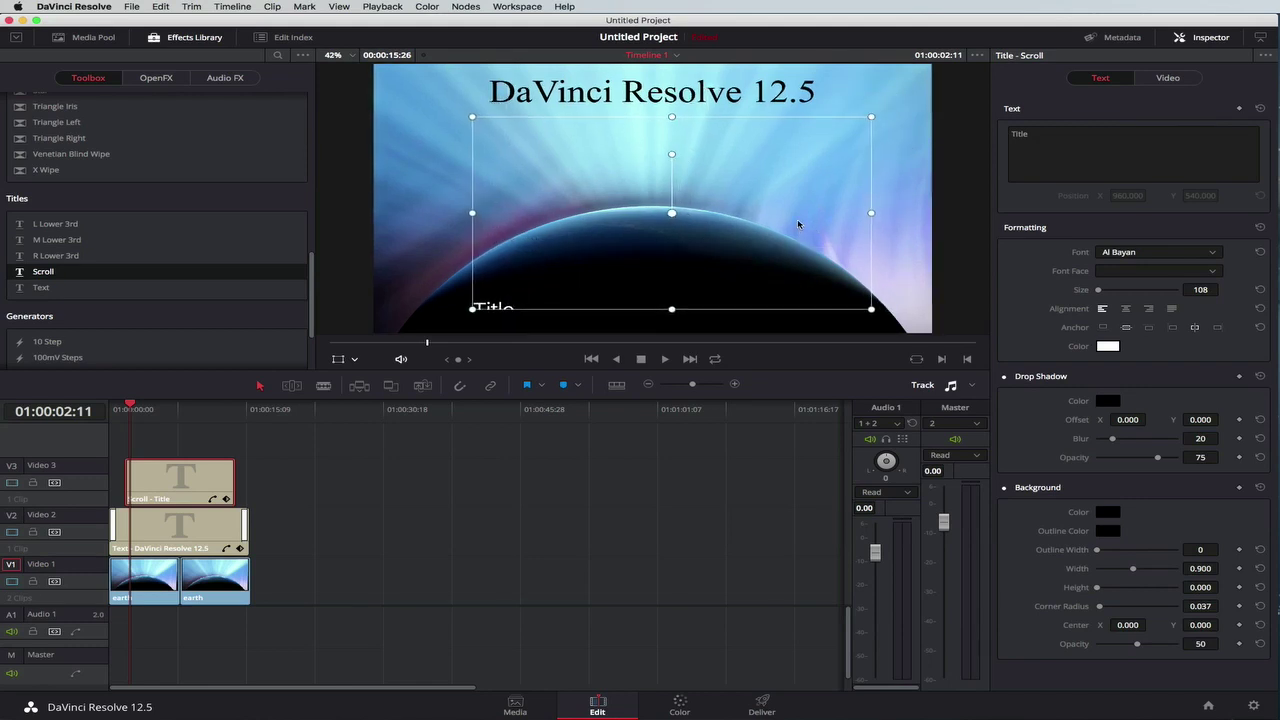
left_click_drag(870, 309, 823, 280)
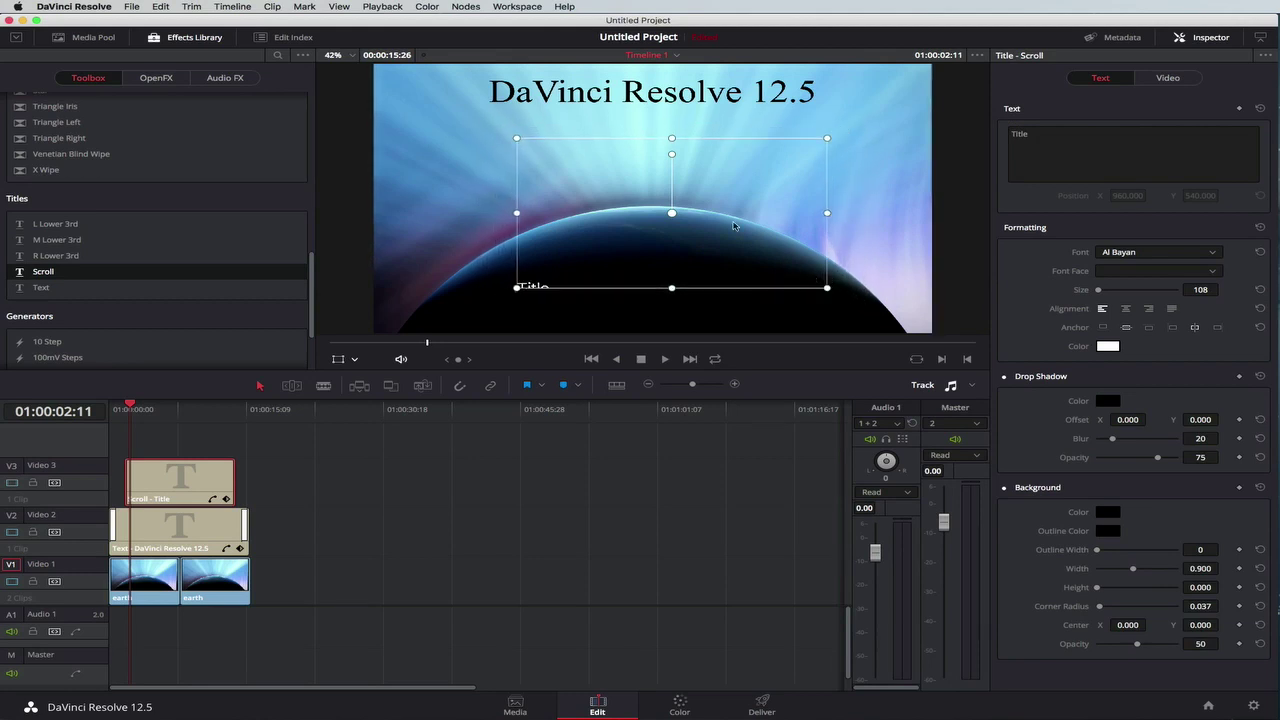
left_click_drag(738, 177, 728, 182)
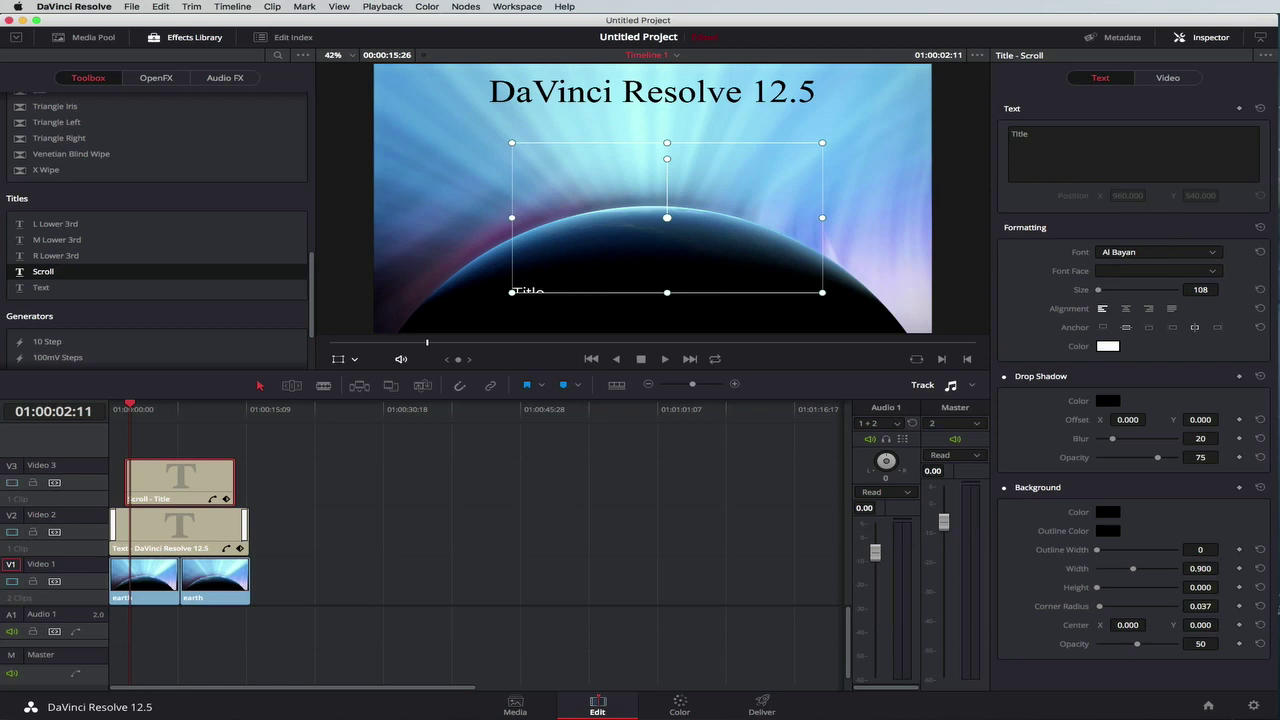
- Paste TextEdit's list as the scroll text: "1. Around the program 2. Import some media 3. Introduction - earth - heading - scroll 4. Free media (videvo - pond 5 - )"
key("super+Tab")
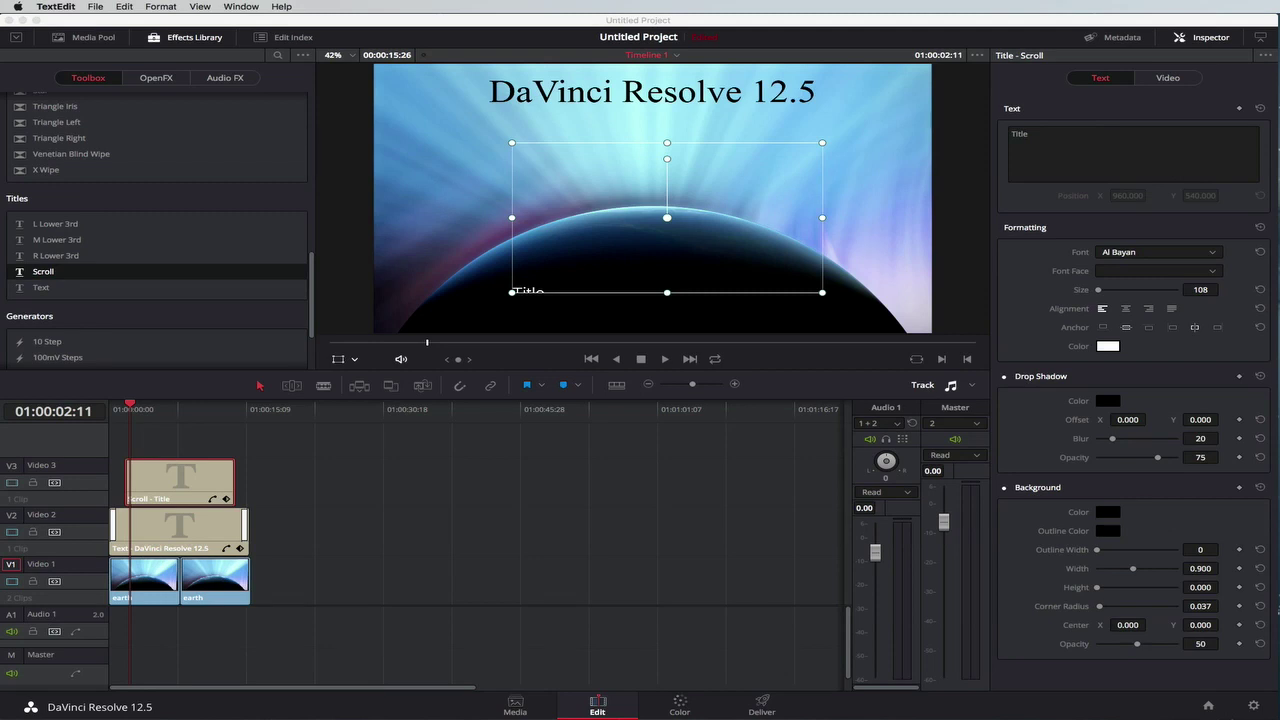
left_click(1023, 139)
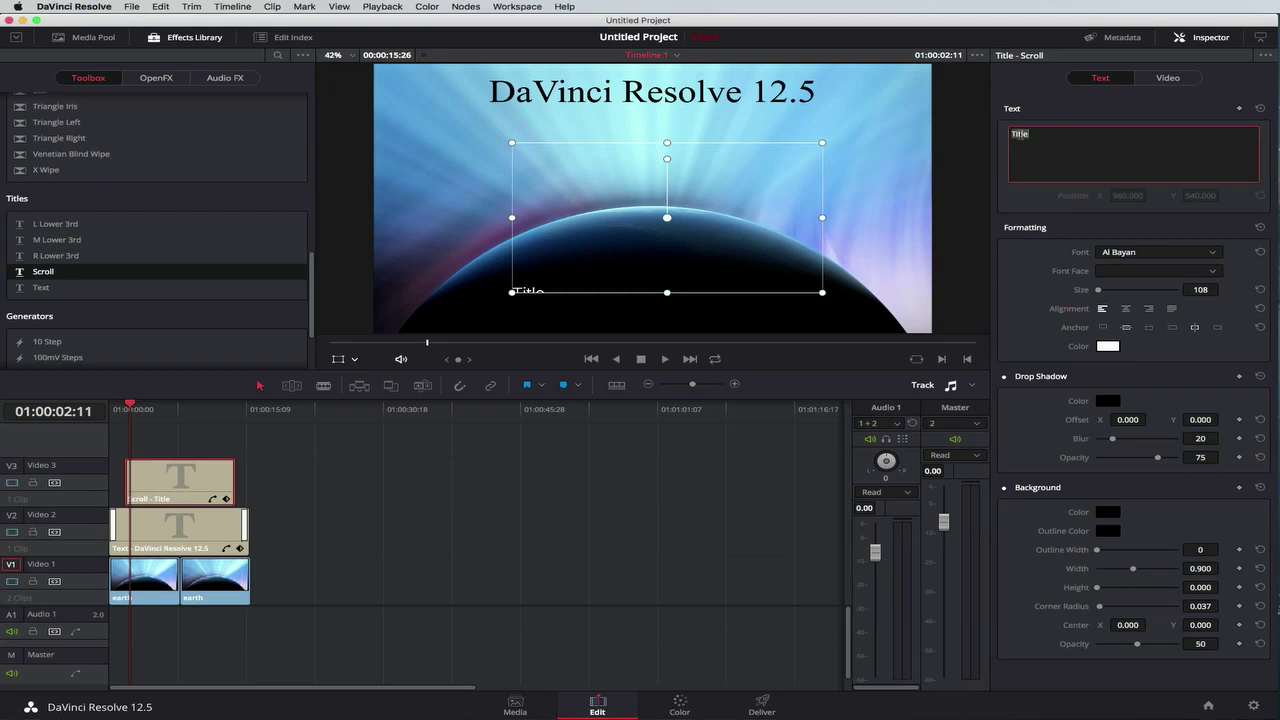
type("1. Around the program 2. Import some media 3. Introduction - earth - heading - scroll 4. Free media (videvo - pond 5 - )")
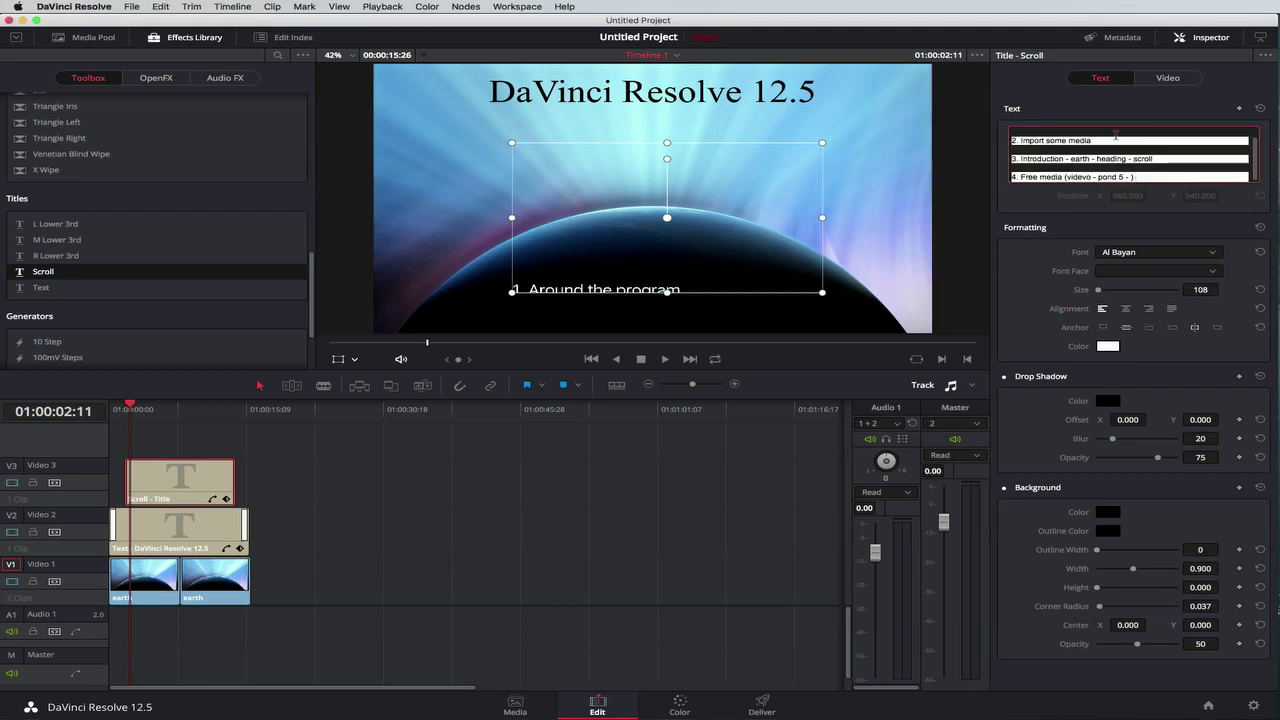
- Show the whole frame in the viewer and play the timeline from its start to preview the scrolling list
scroll(1110, 140, "up", 1)
scroll(1097, 145, "up", 1)
scroll(929, 214, "up", 5)
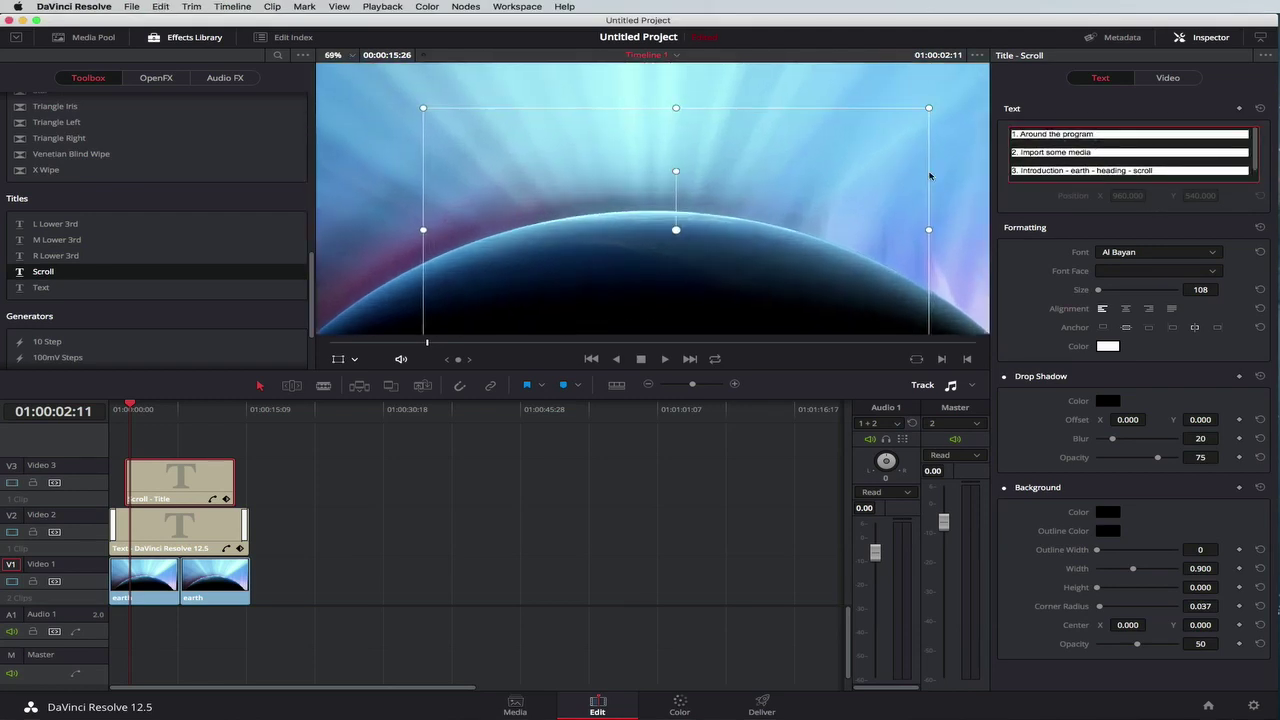
scroll(731, 206, "down", 6)
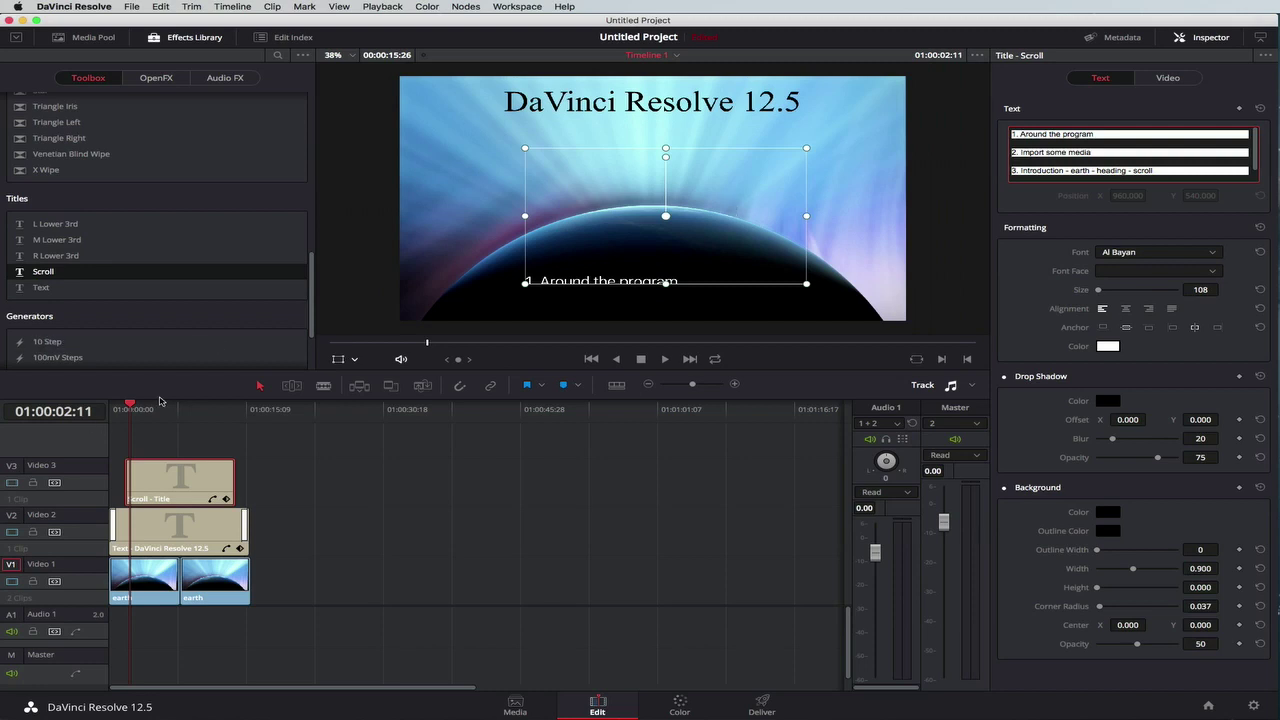
left_click_drag(140, 409, 110, 410)
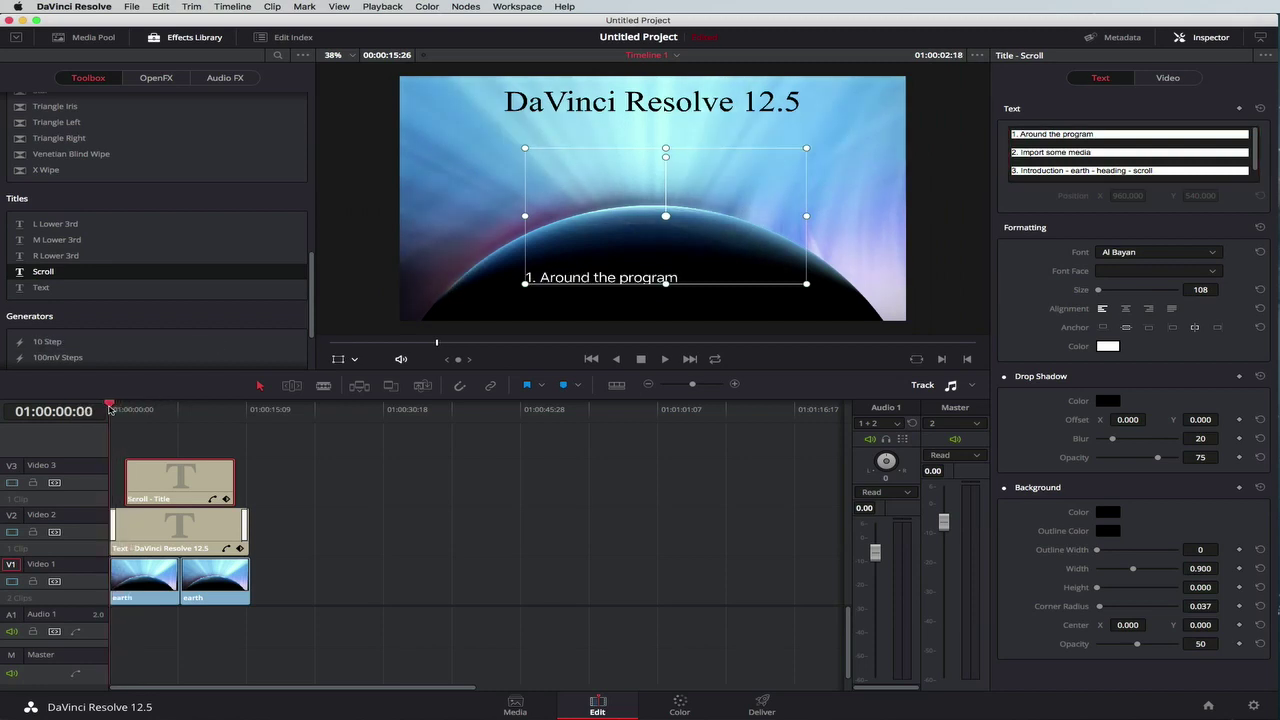
key("space")
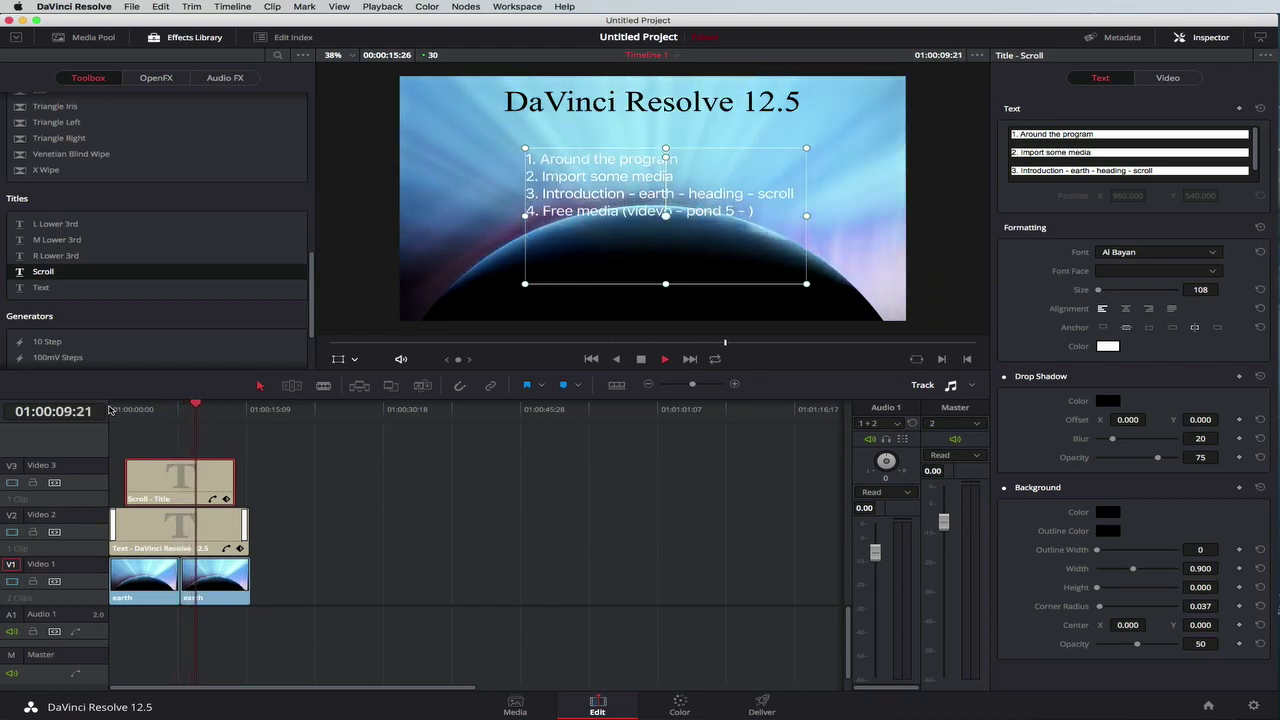
key("space")
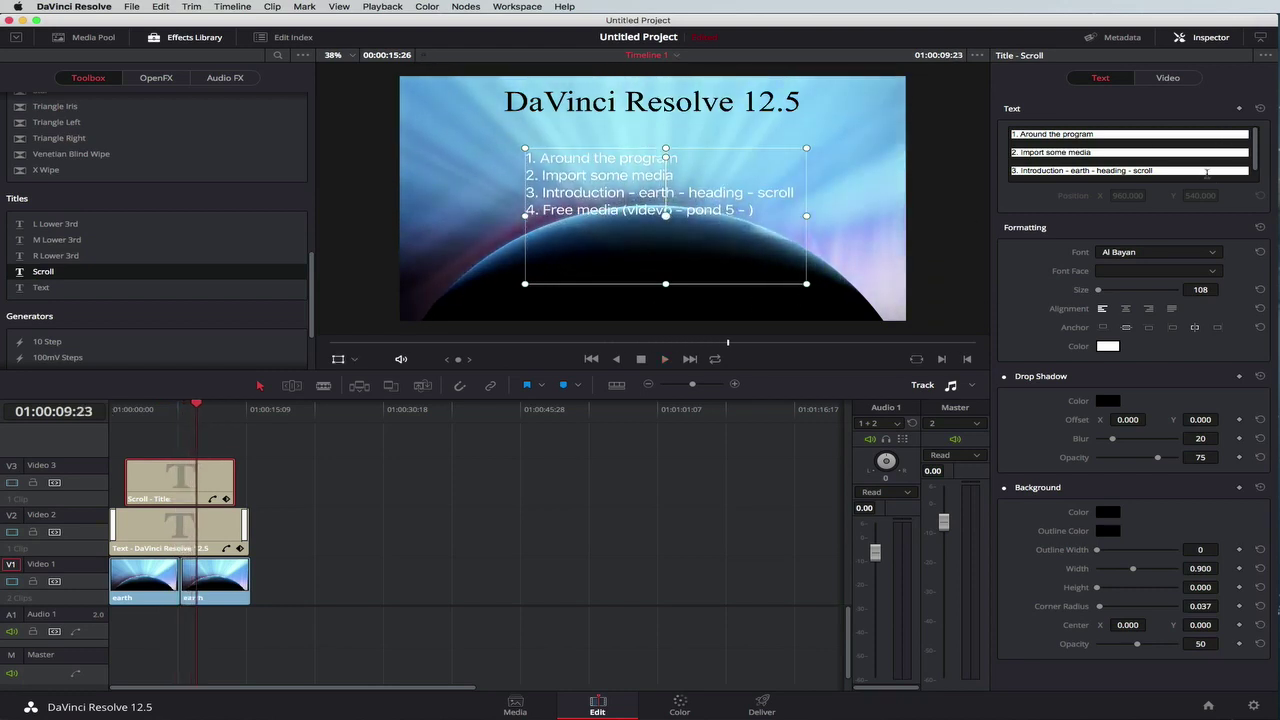
- Try adding a blank line after the third item of the scroll title's list and remove it again
left_click(1207, 172)
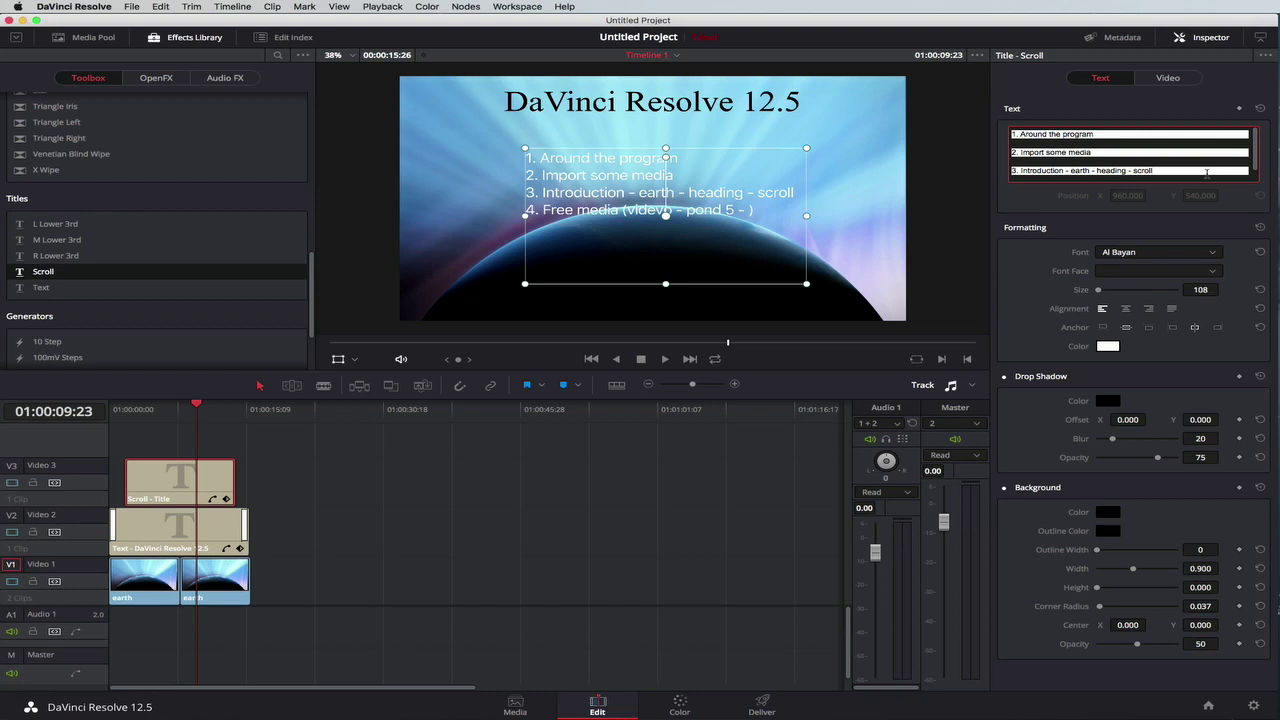
key("Return")
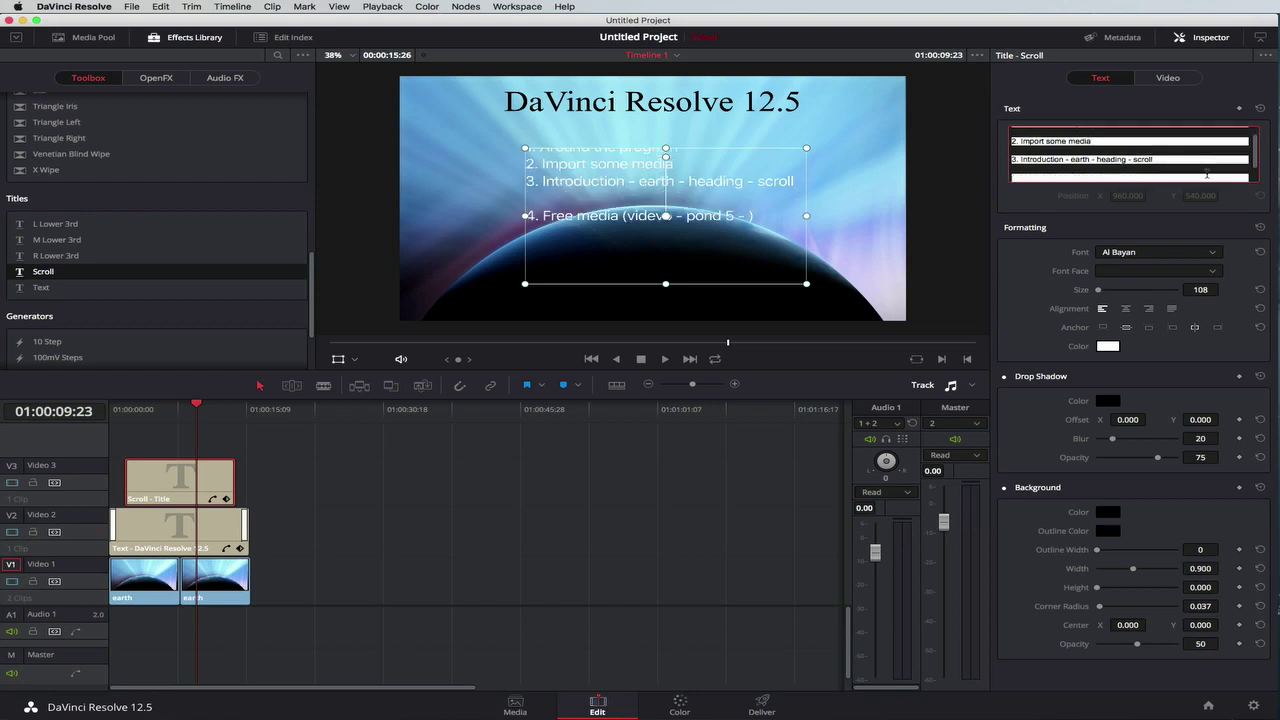
key("BackSpace")
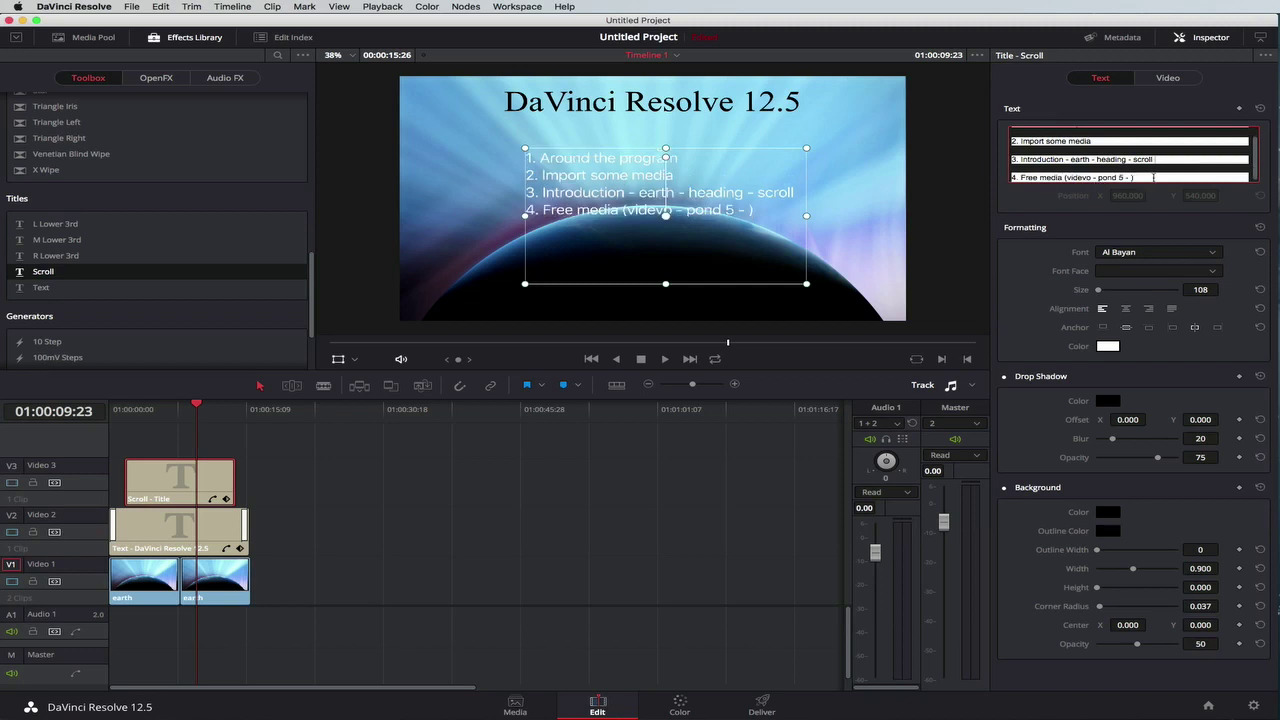
- Add "5. Add images" as a new line at the end of the scroll title's list
left_click(1166, 175)
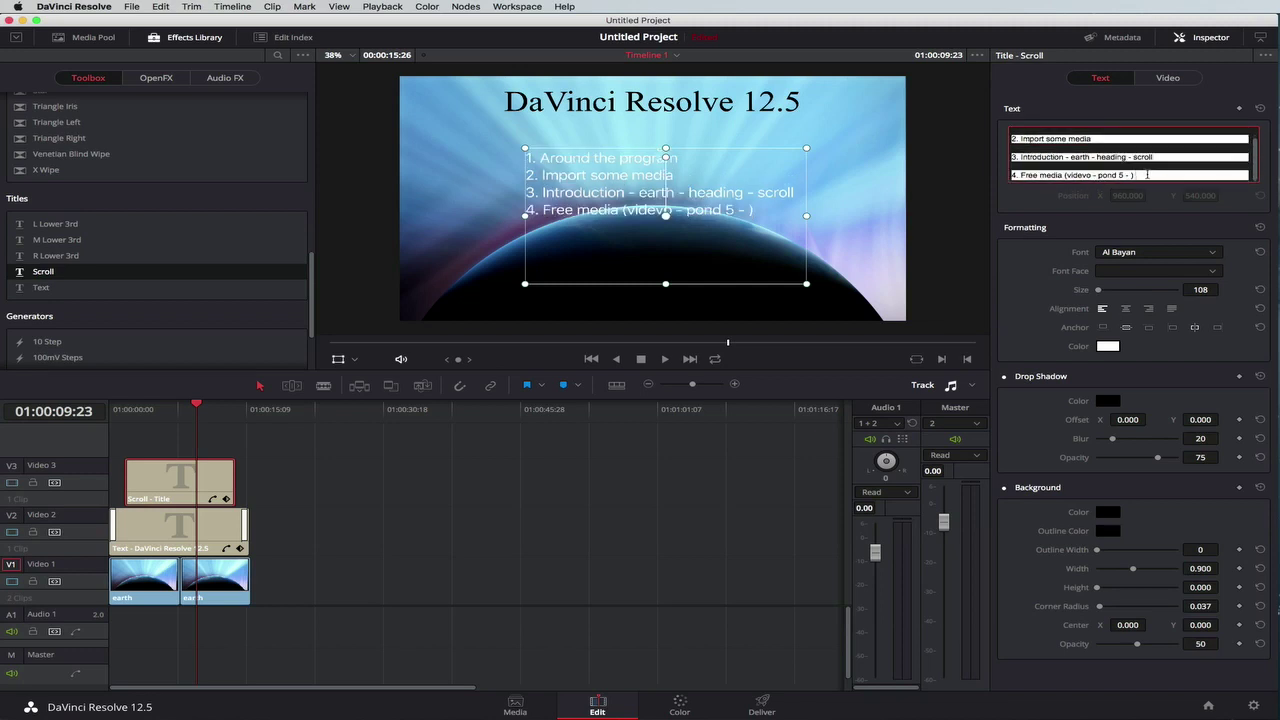
key("Return")
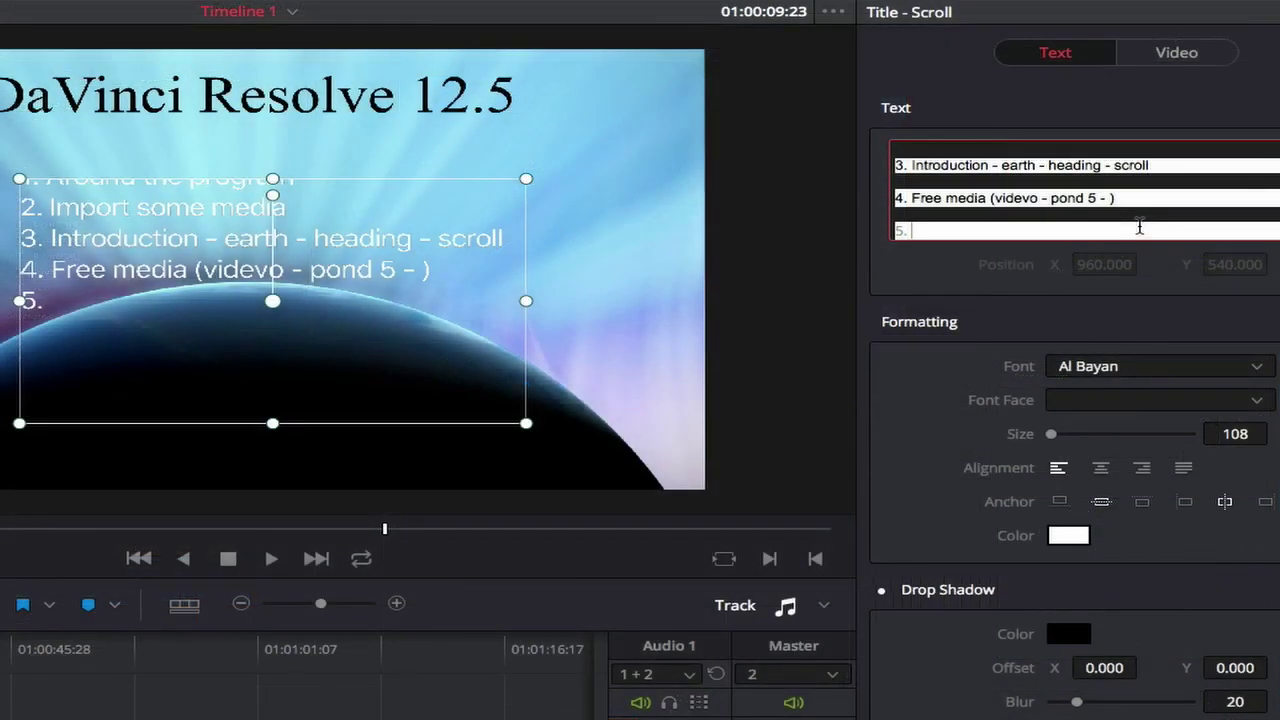
type("5. Add images")
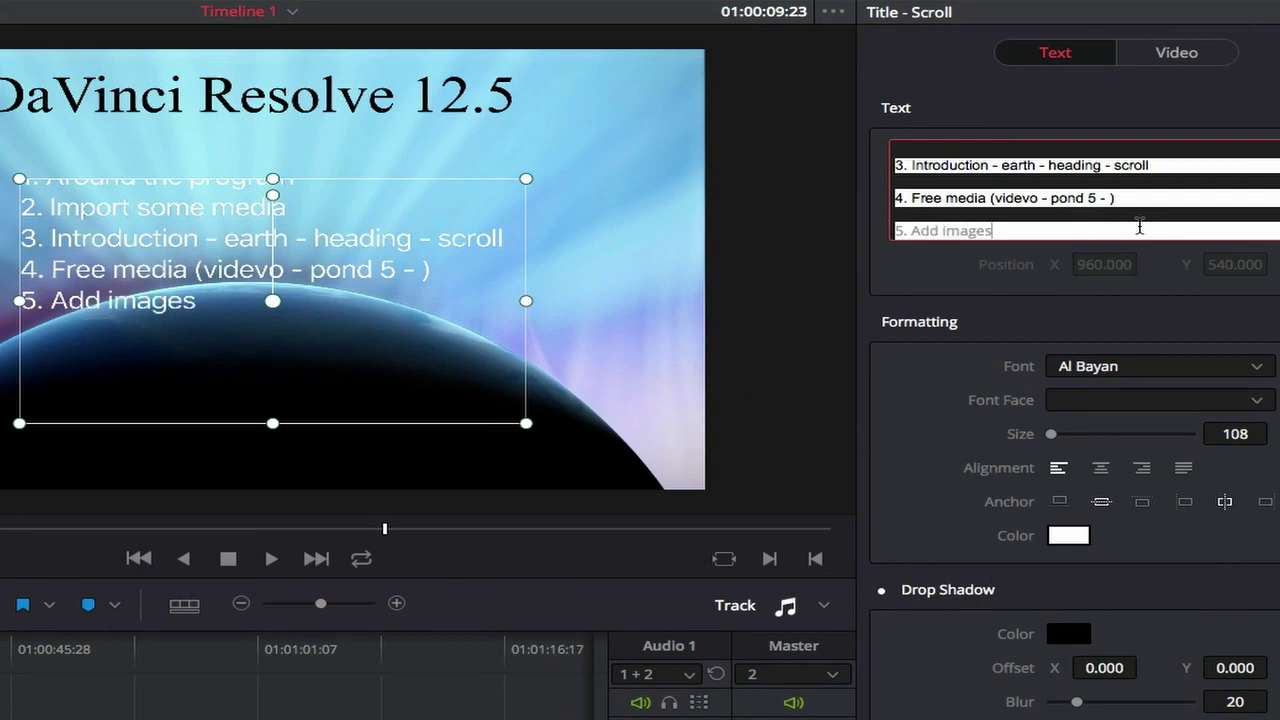
- Add "6. Add a Transition between clips" as the last line of the scroll title's list
key("Return")
type("6")
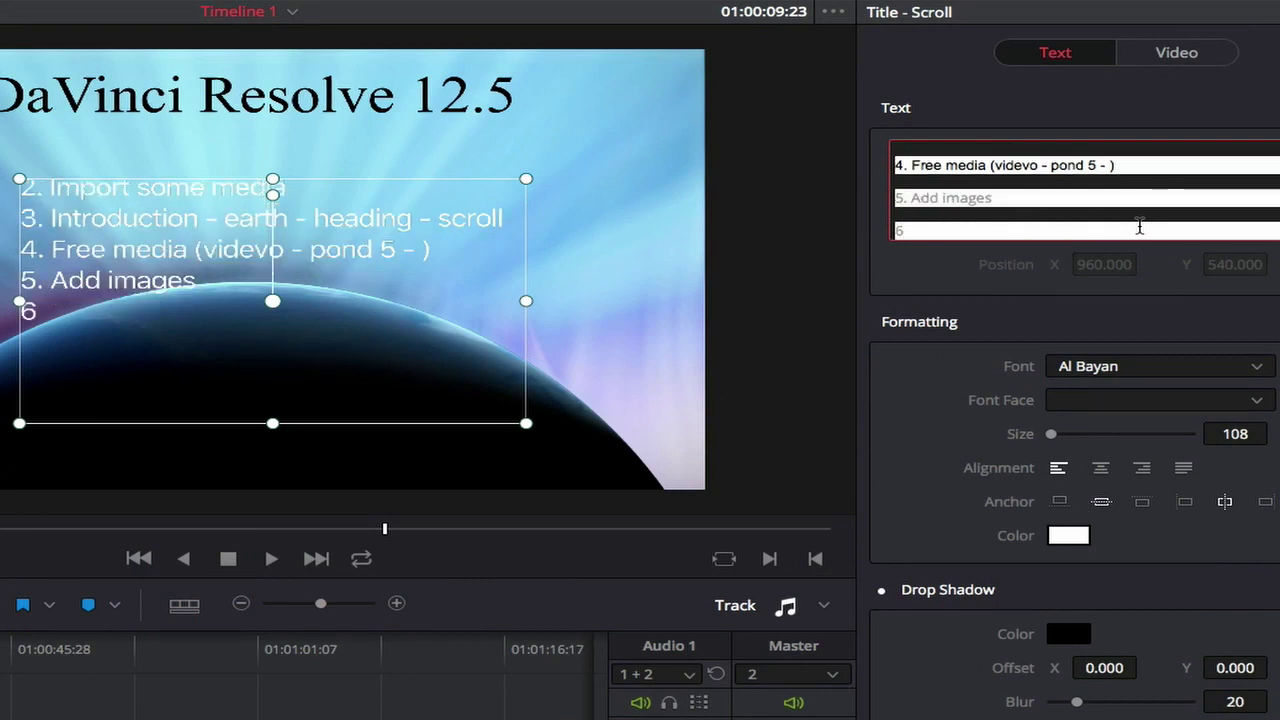
type(". Add ")
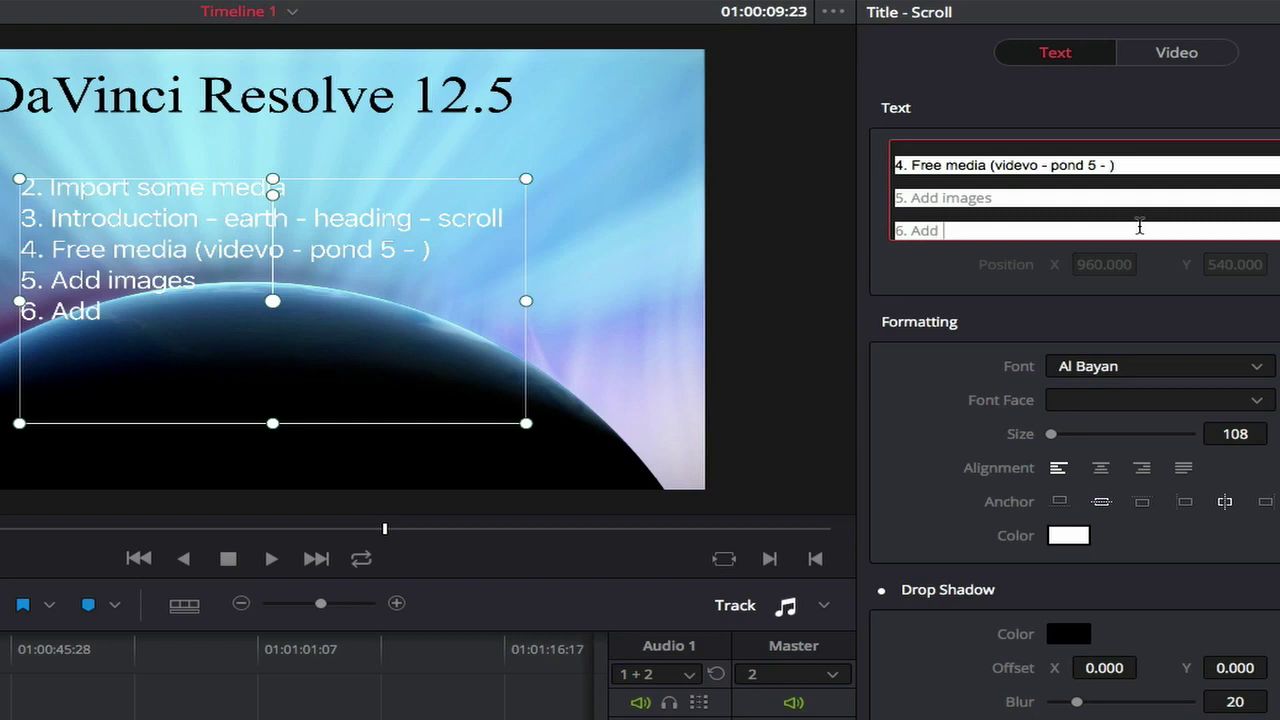
type("a Tra")
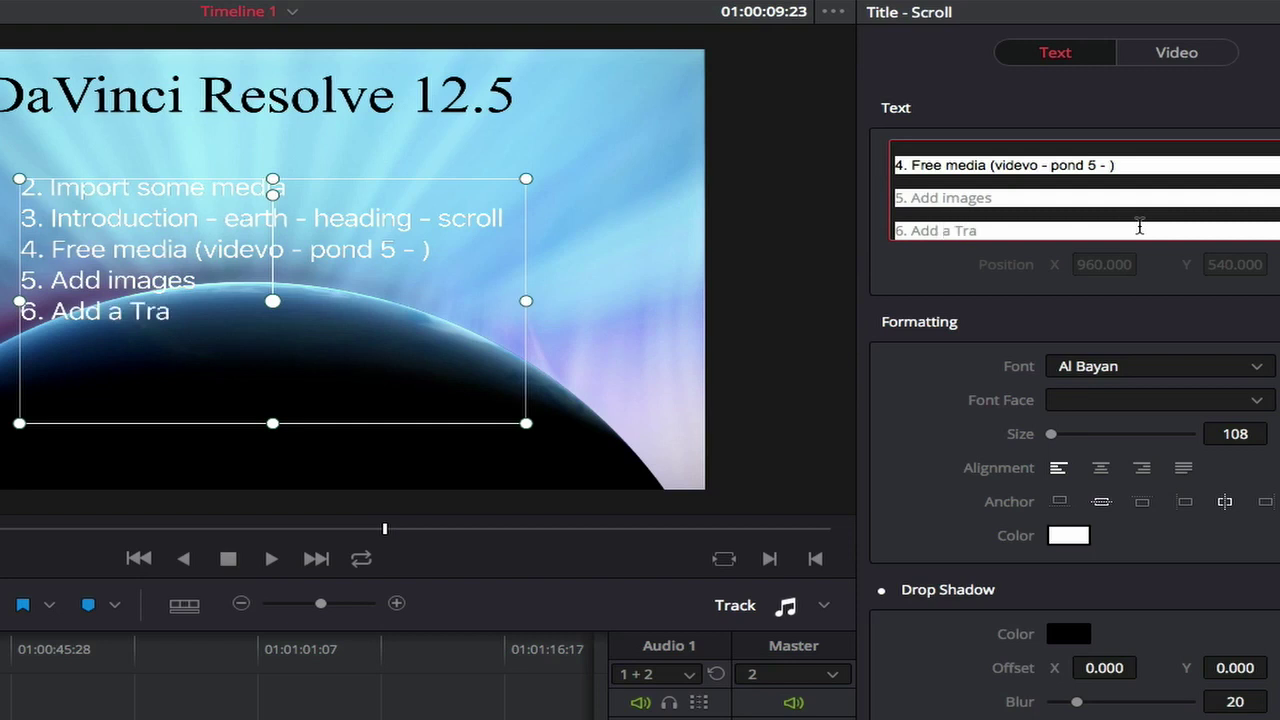
type("sition")
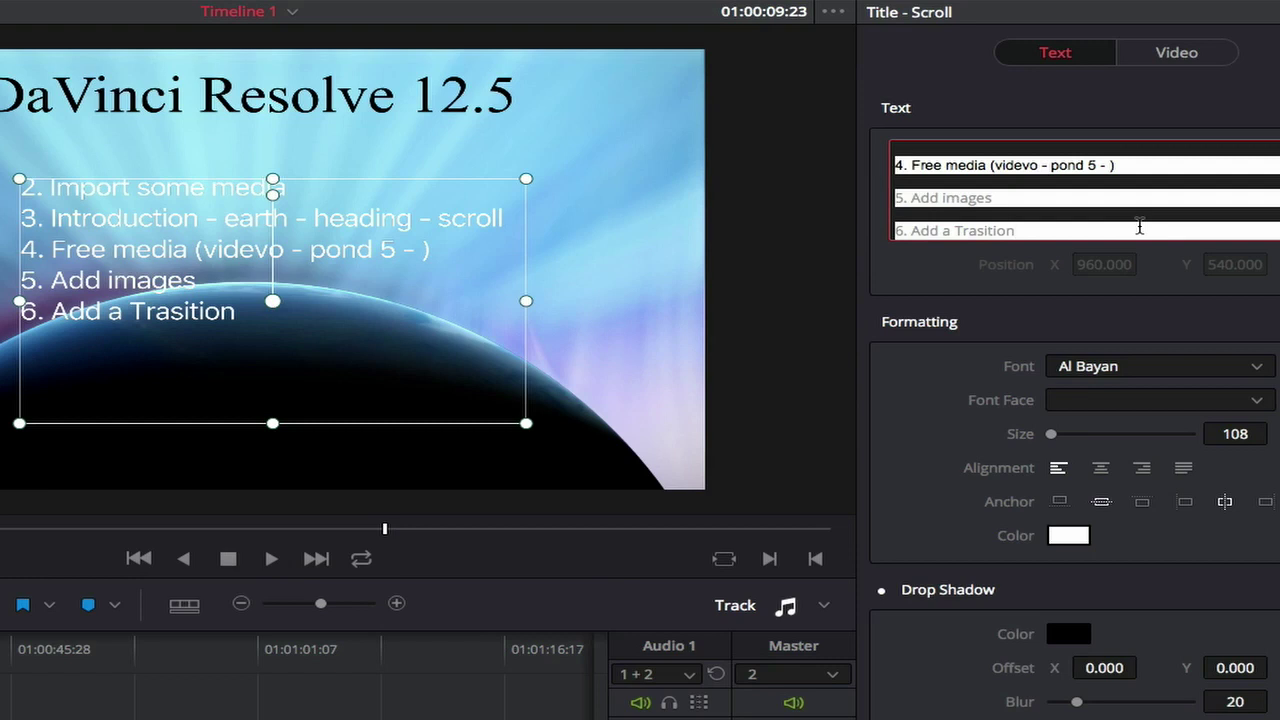
key("BackSpace")
key("BackSpace")
key("BackSpace")
key("BackSpace")
key("BackSpace")
key("BackSpace")
type("nsition")
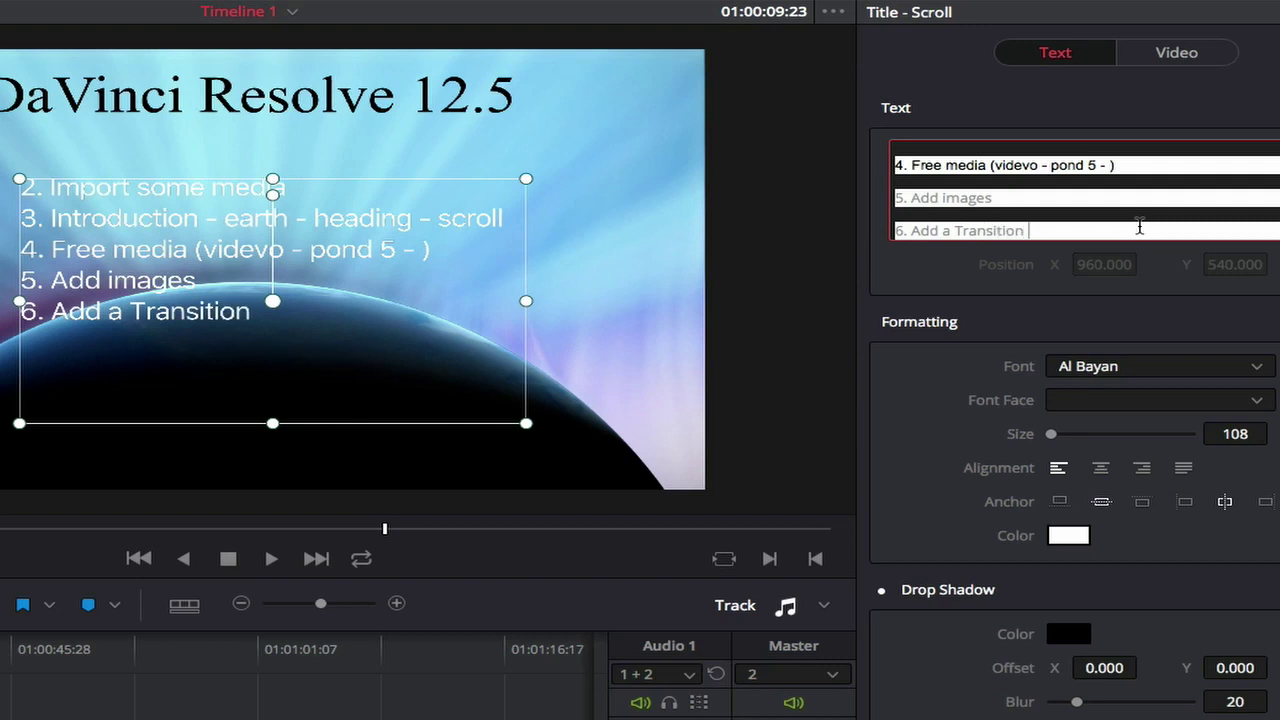
type(" between")
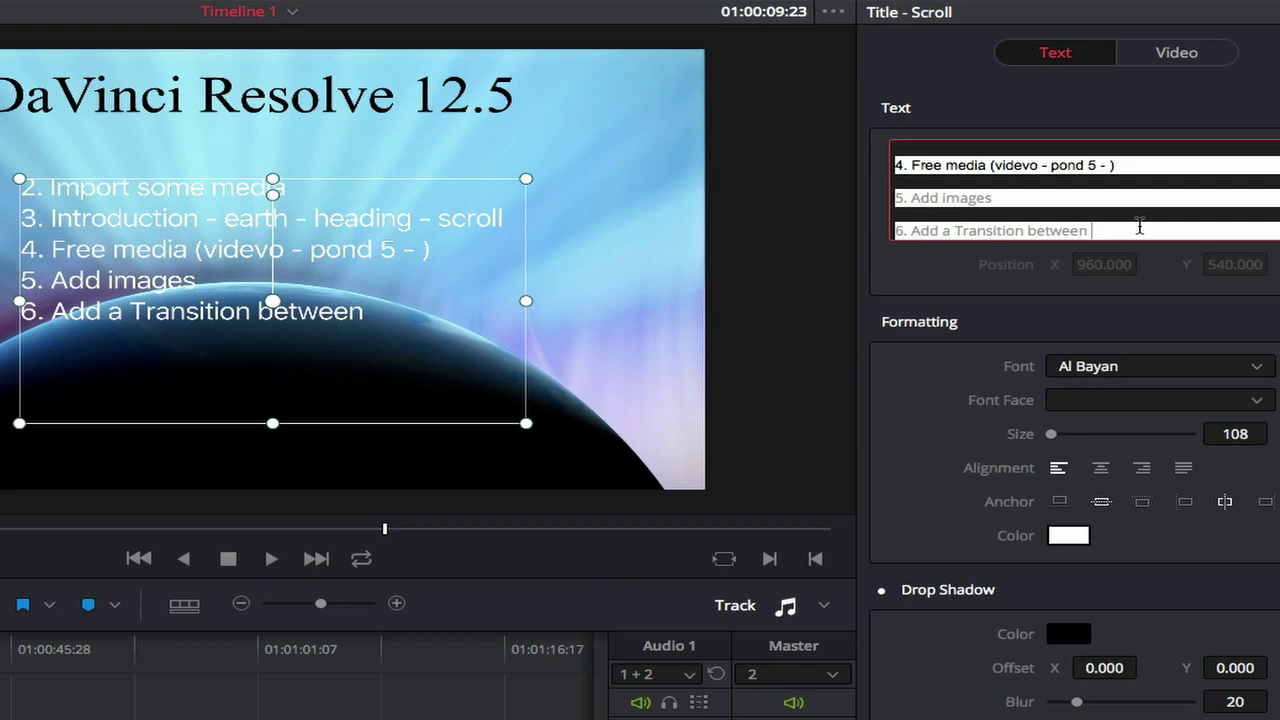
type(" clips")
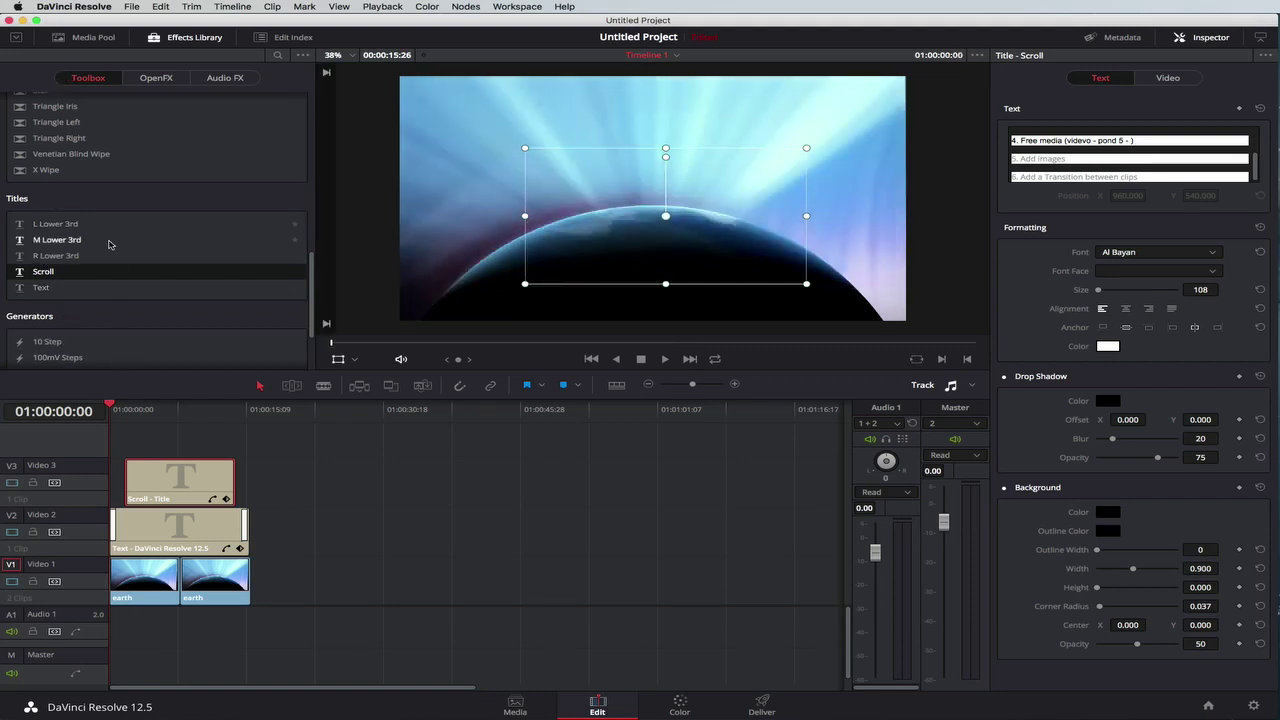
- Add a Cross Dissolve transition to the start and the end of the scroll title clip on Video 3
scroll(110, 245, "up", 10)
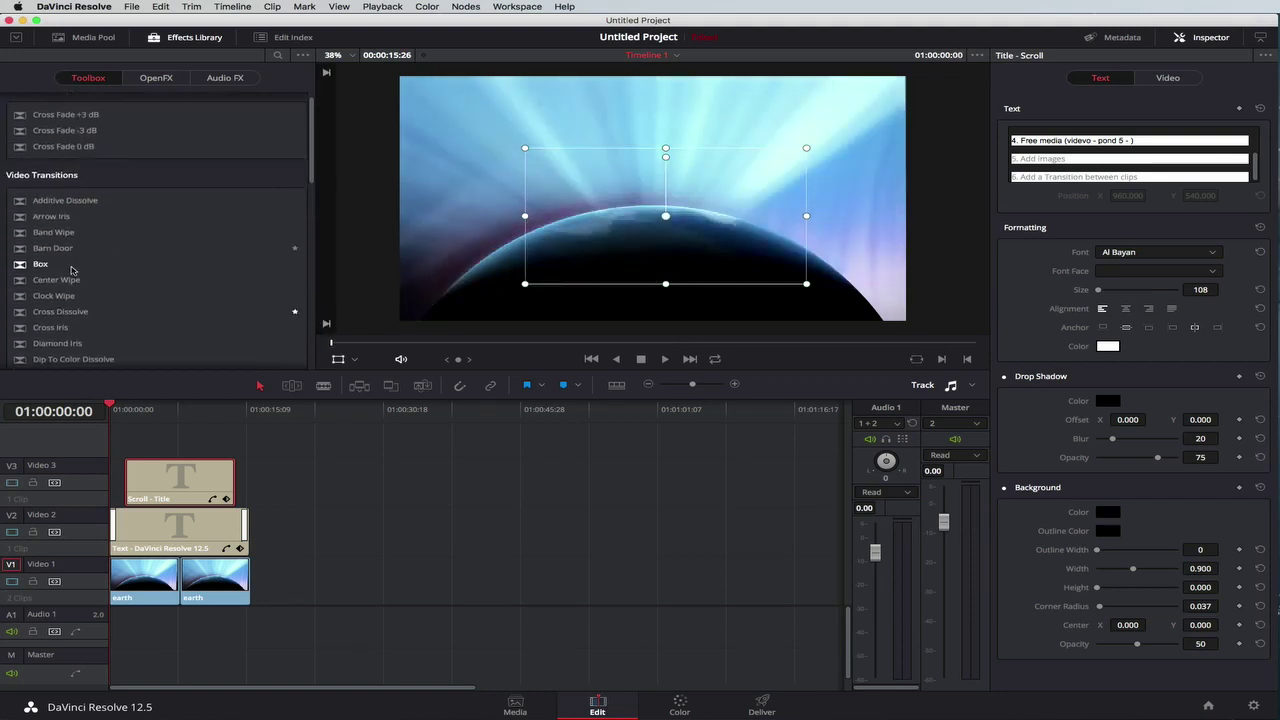
scroll(60, 262, "down", 4)
left_click_drag(40, 193, 20, 272)
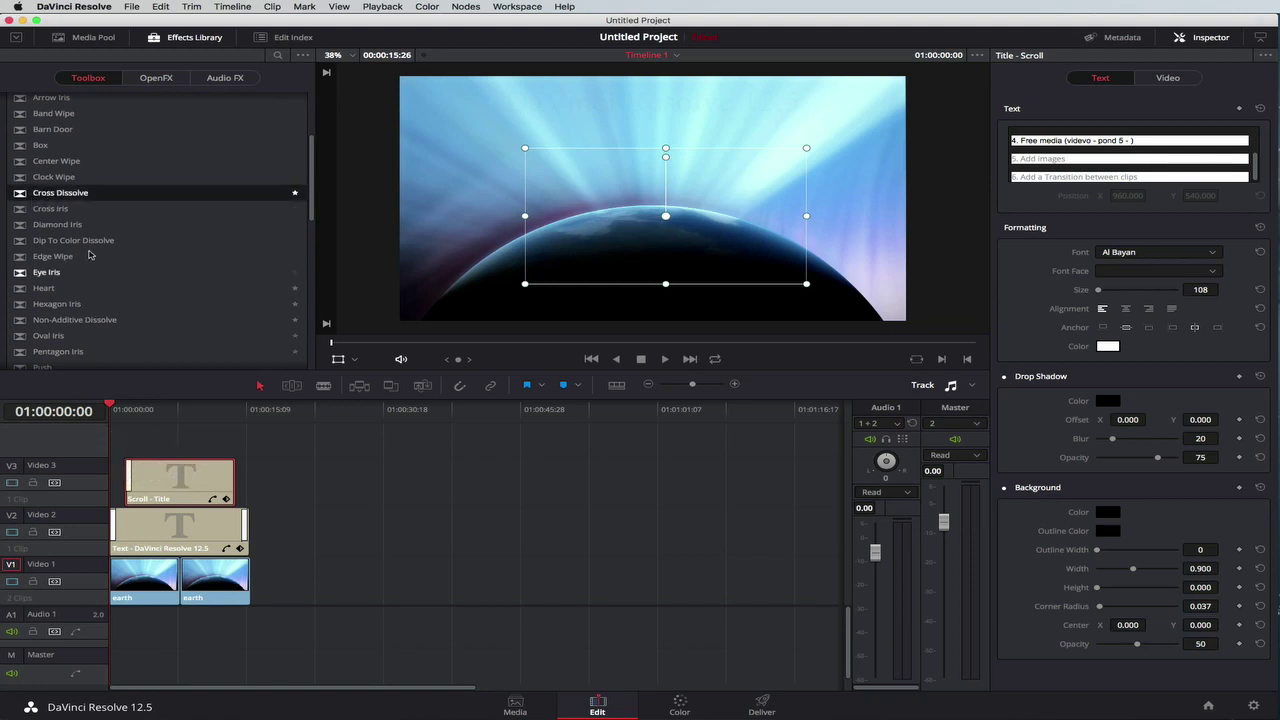
mouse_move(66, 194)
left_mouse_down()
mouse_move(237, 494)
mouse_move(238, 480)
left_mouse_up()
- Show the Media Pool and turn off the viewer's on-screen Transform controls
left_click(92, 39)
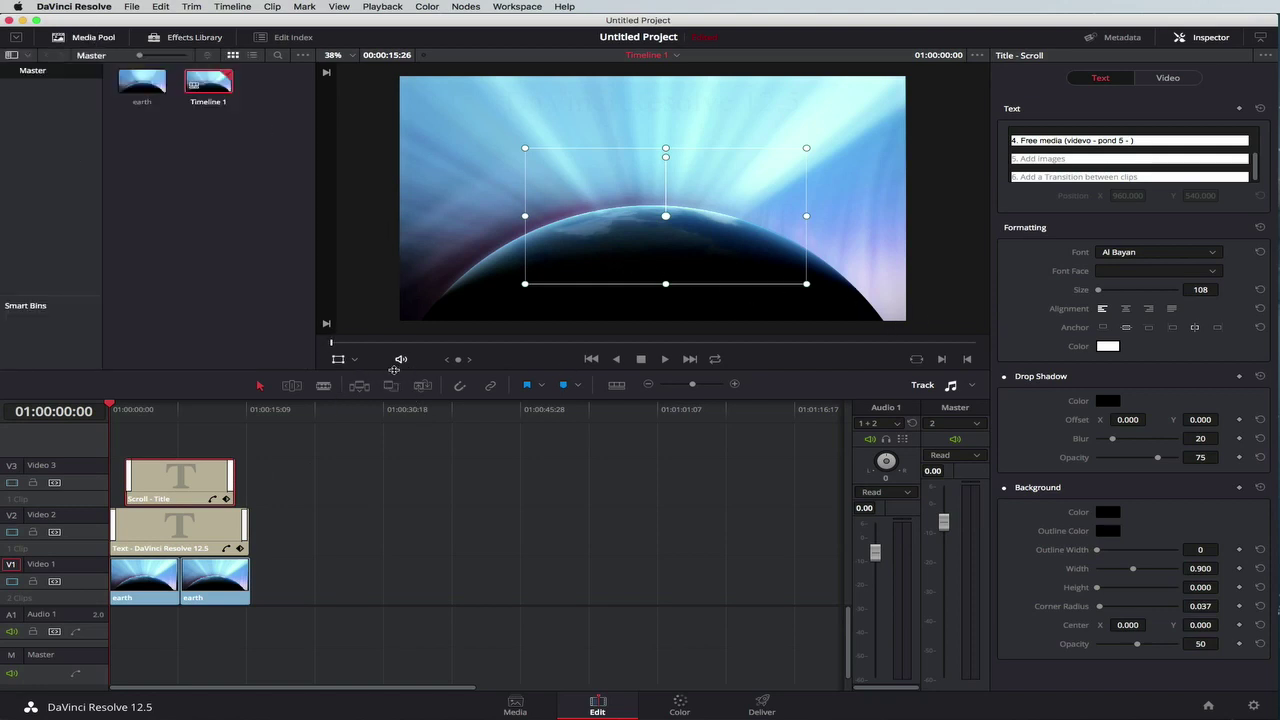
left_click(338, 358)
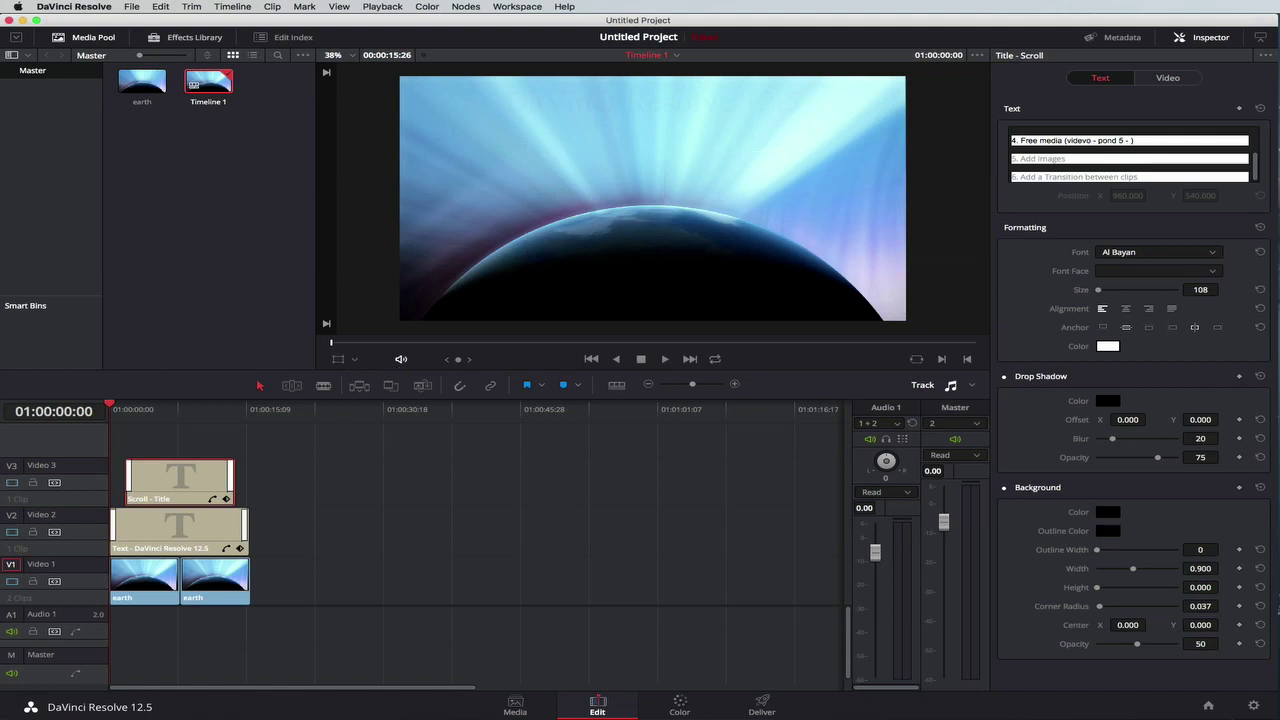
- Switch to Finder, preview fantasy-forest.mp3 from the audio/music folder, and place it at the start of Audio 1, minimizing Finder
key("super+Tab")
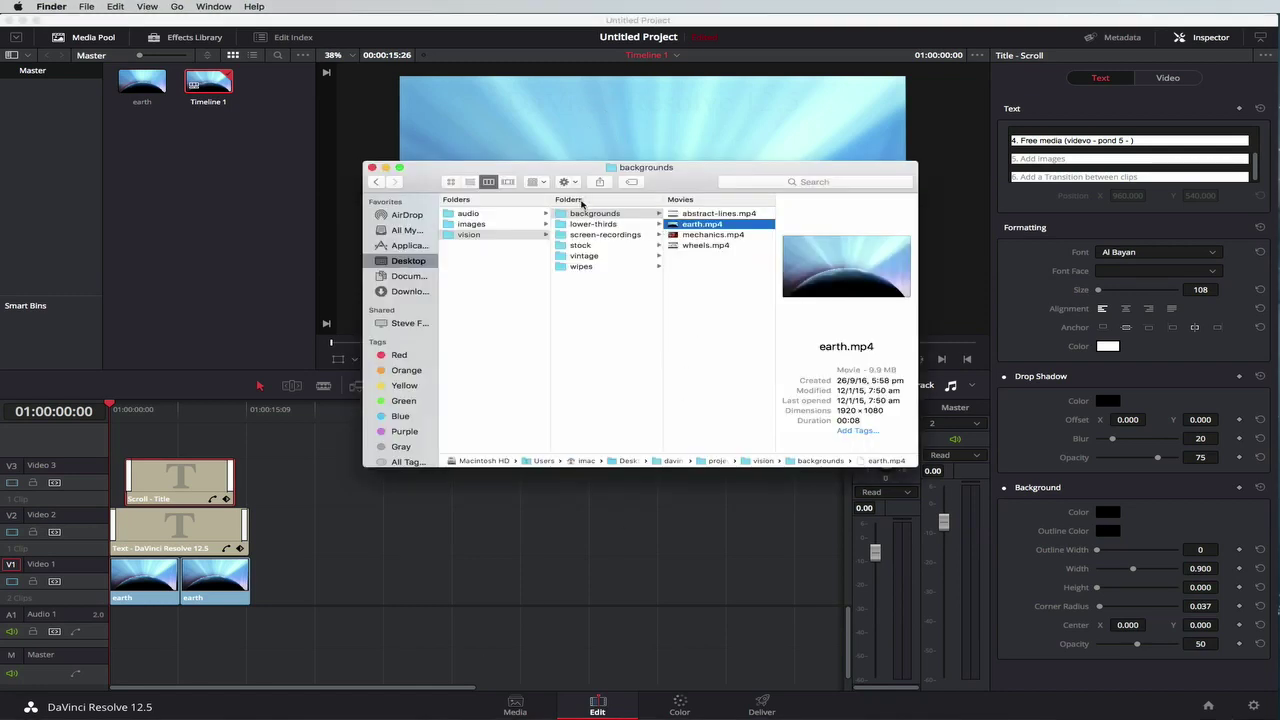
left_click(468, 214)
left_click(580, 215)
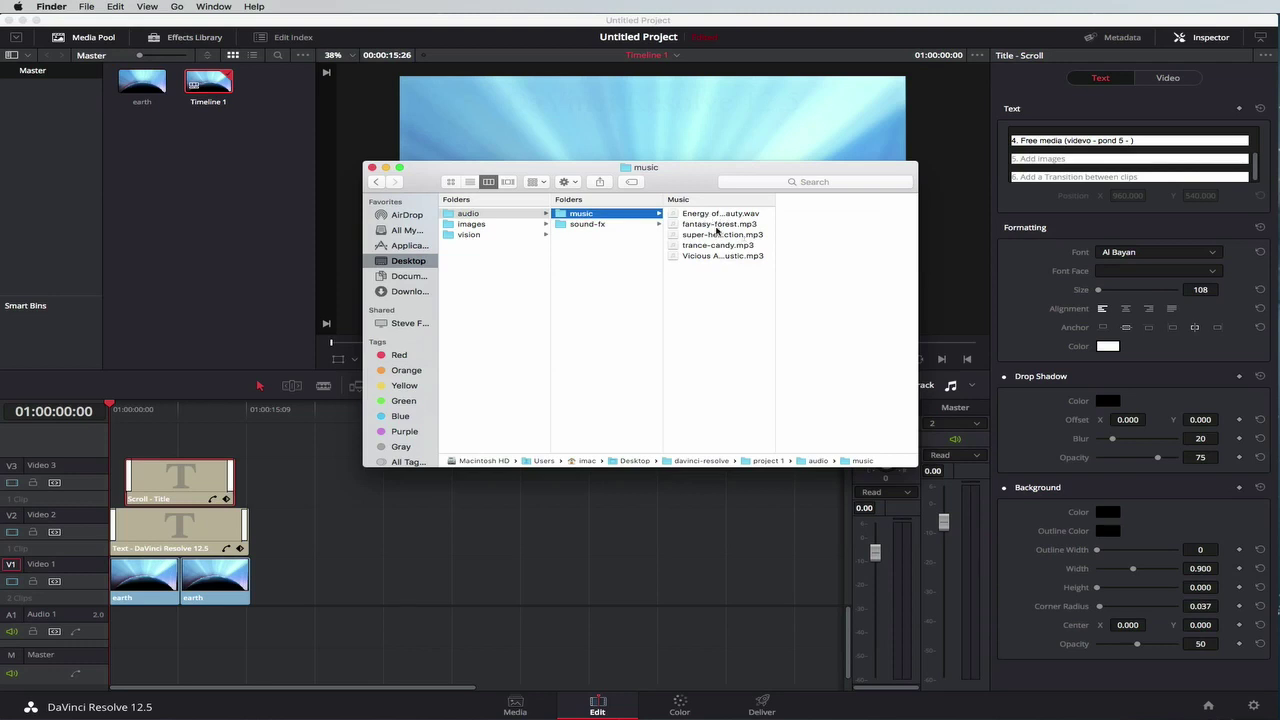
left_click(713, 225)
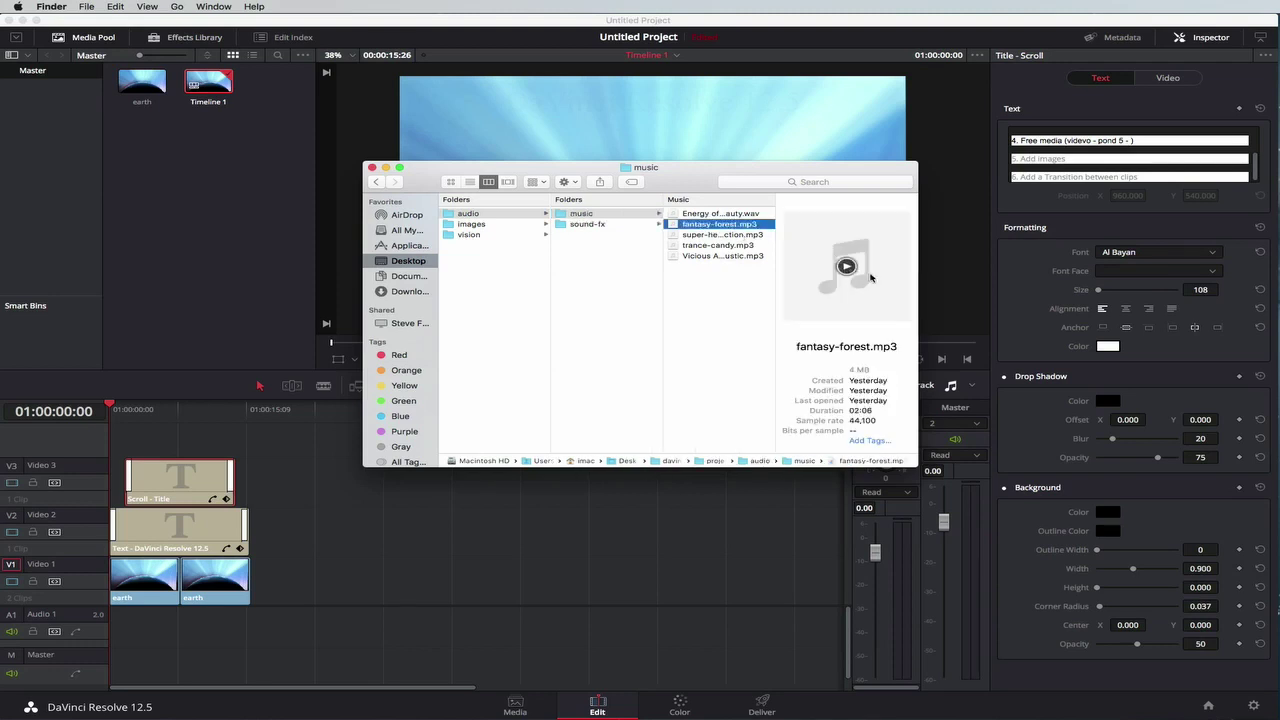
left_click(846, 266)
left_click(847, 268)
left_click_drag(711, 227, 121, 618)
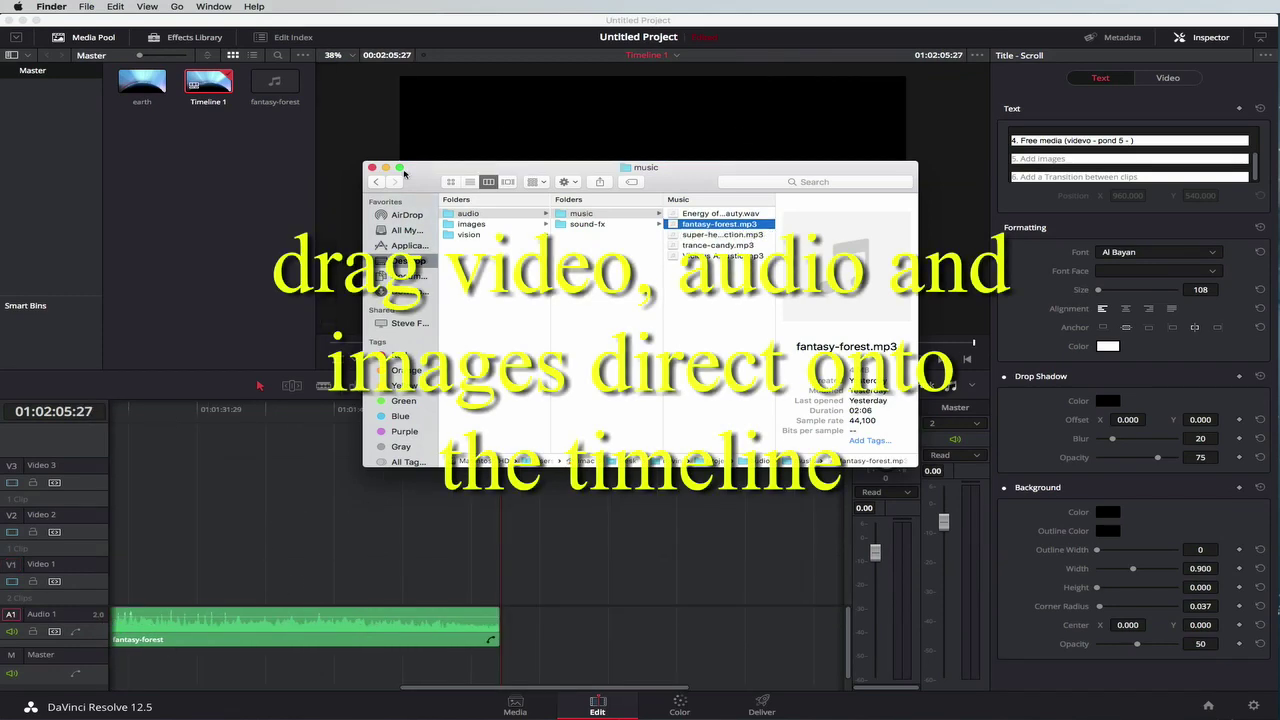
left_click(386, 168)
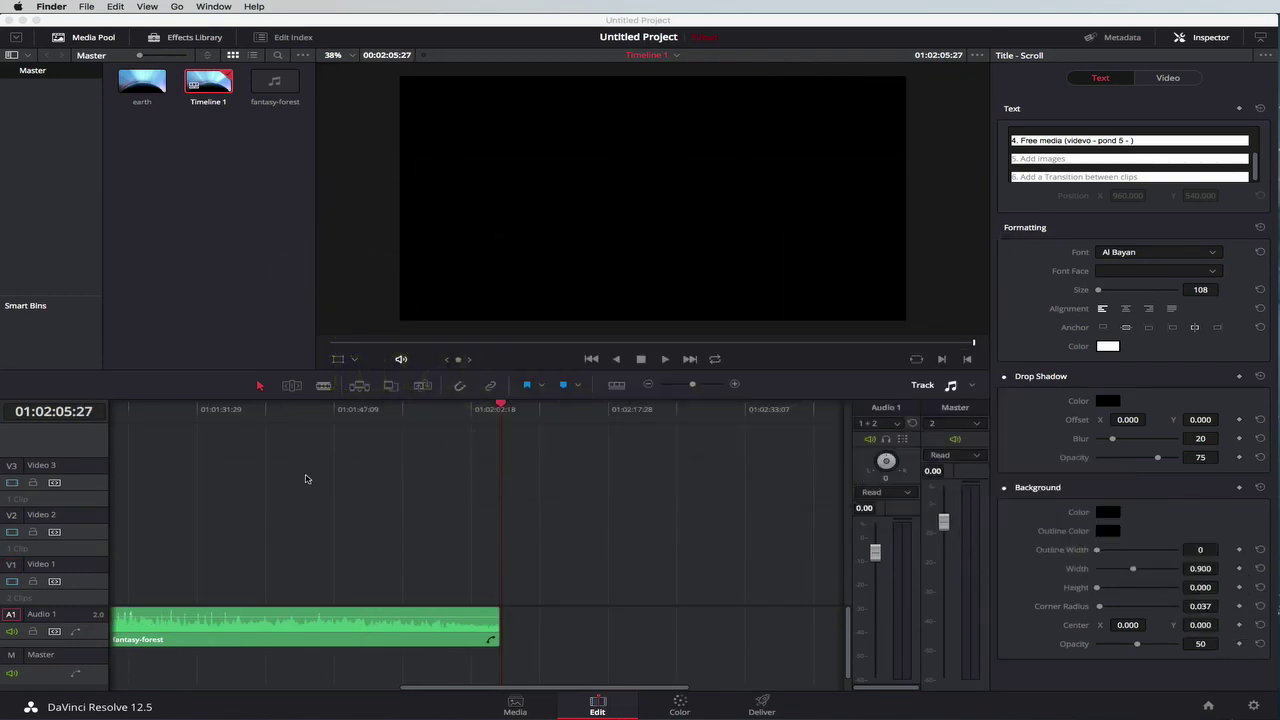
- Split the fantasy-forest clip at about 01:00:17:29, shortly after the earth clips end, and delete the remainder
scroll(306, 479, "left", 10)
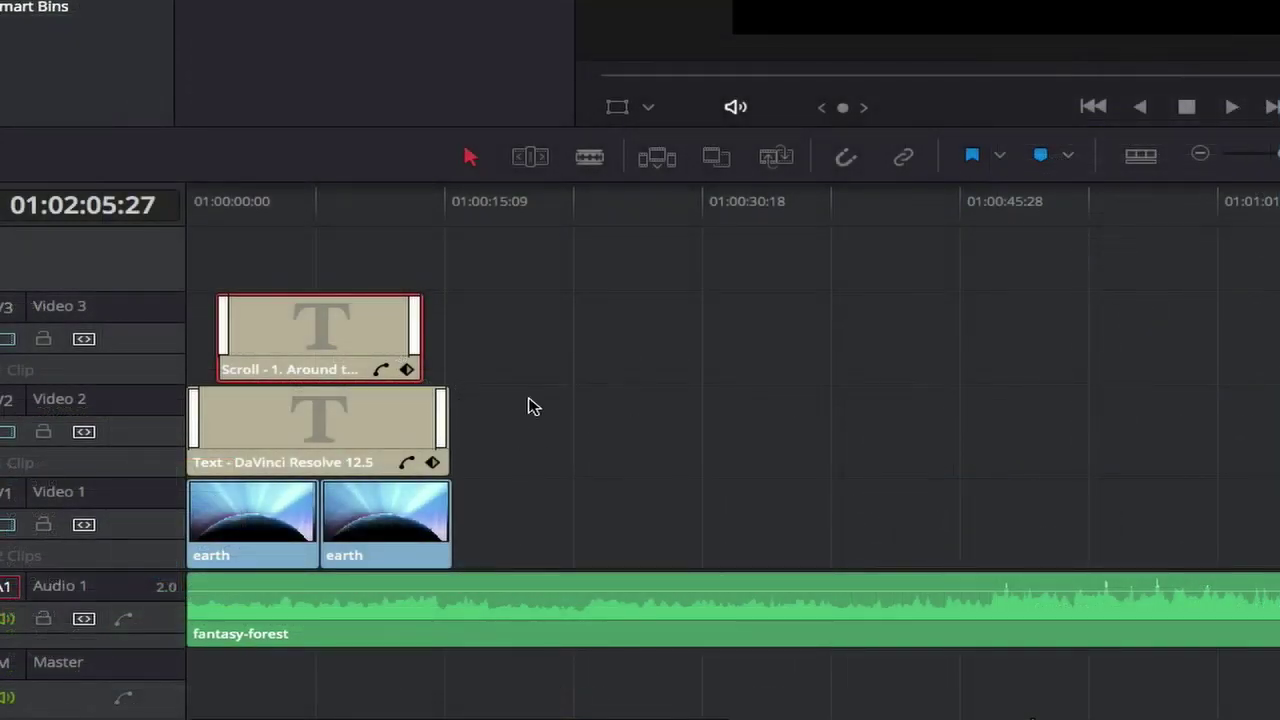
left_click(592, 157)
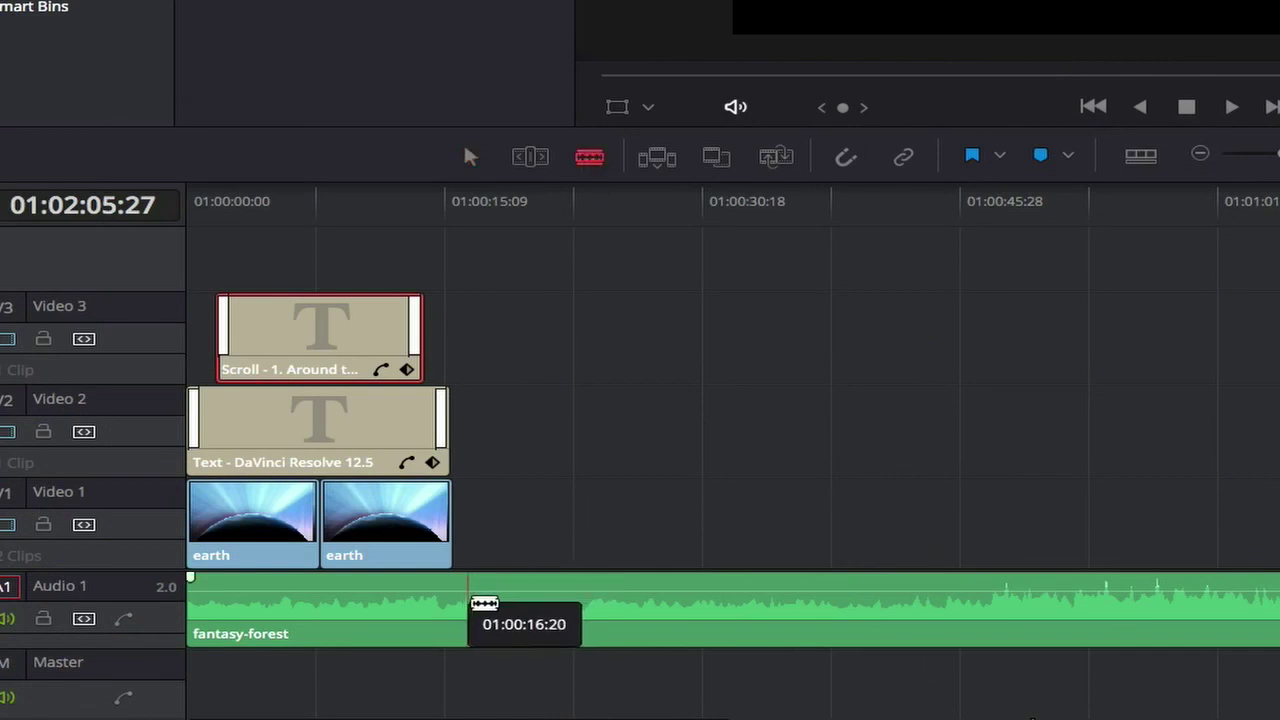
left_click(488, 603)
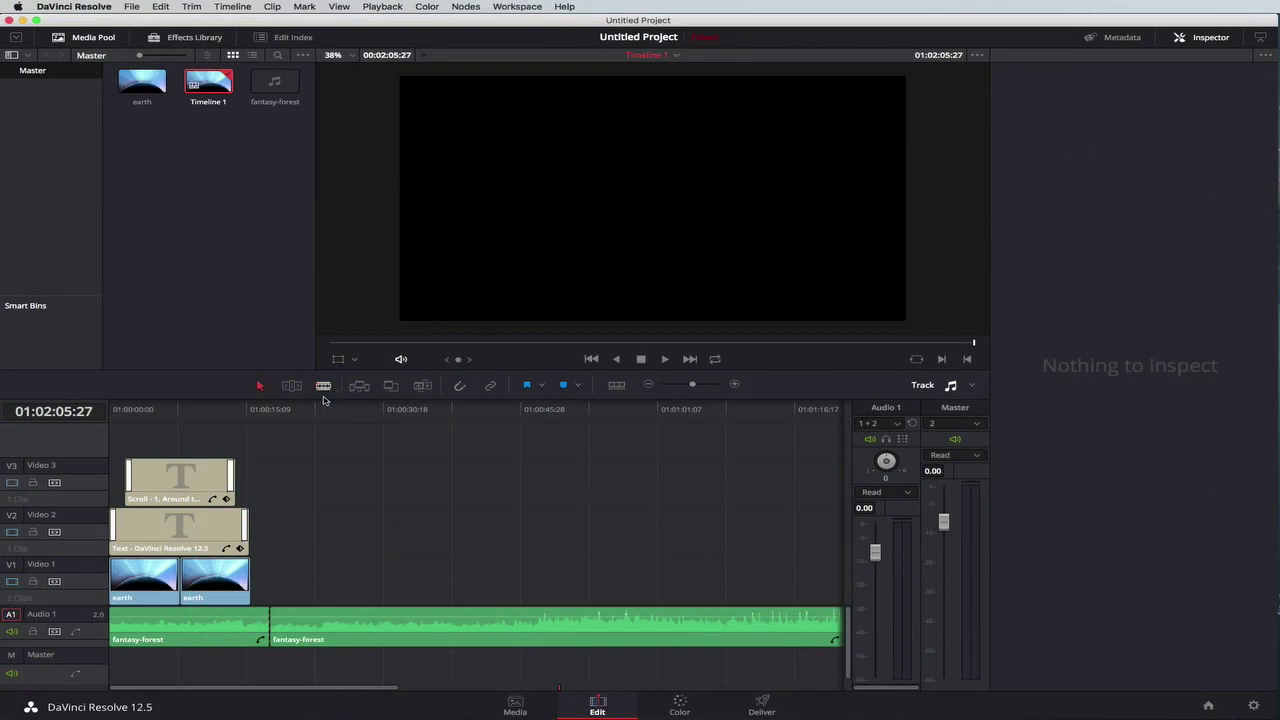
left_click(391, 622)
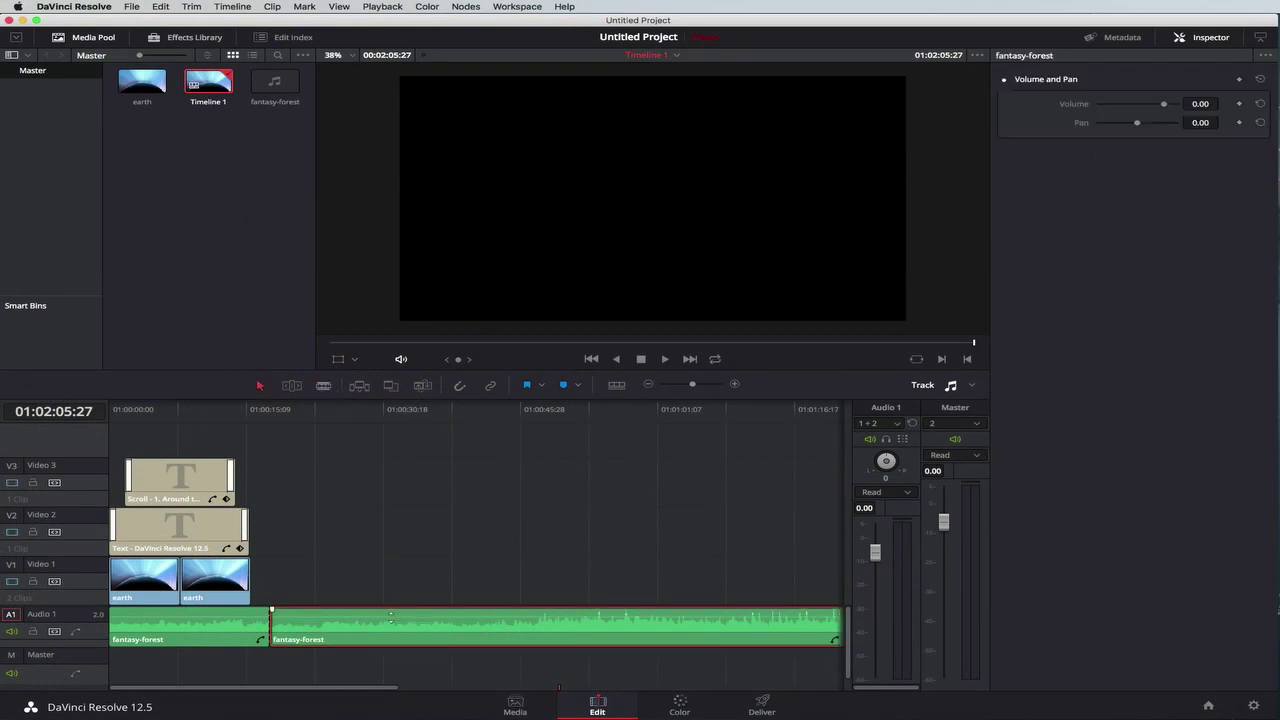
key("Delete")
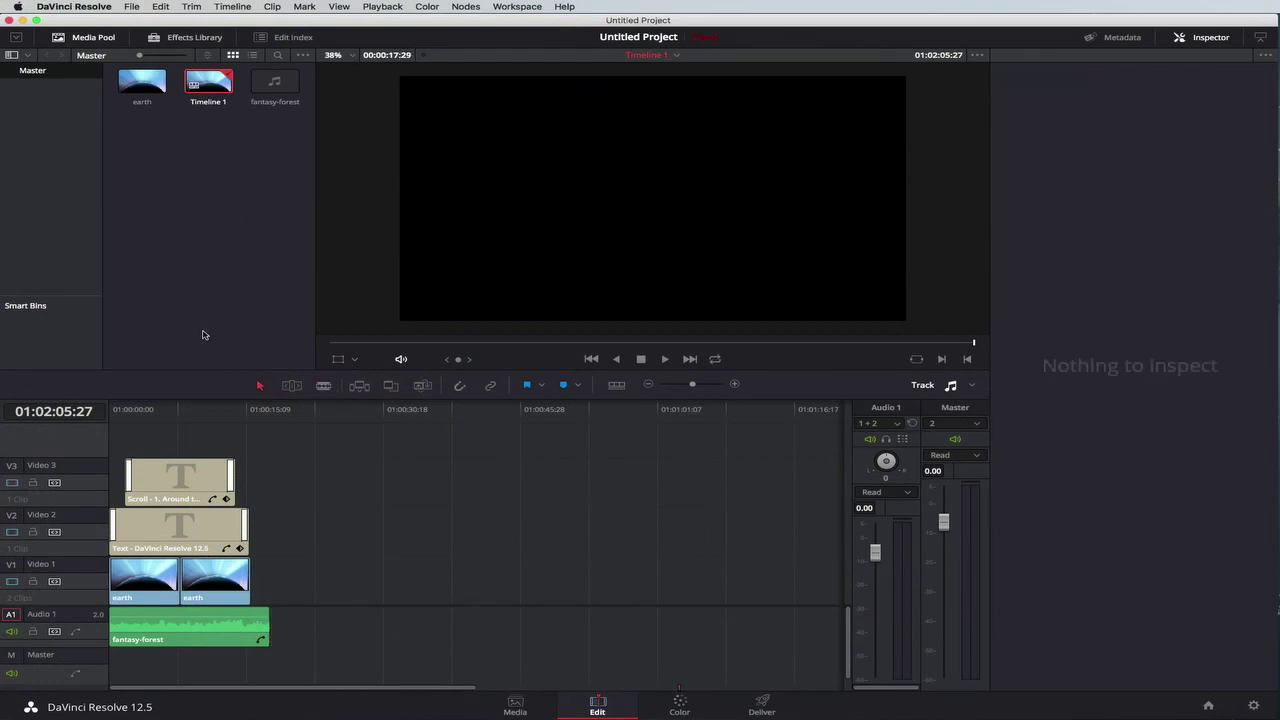
- Add a Cross Fade 0 dB to both ends of the fantasy-forest clip, with the ending fade lengthened to 3.2 seconds
left_click(185, 40)
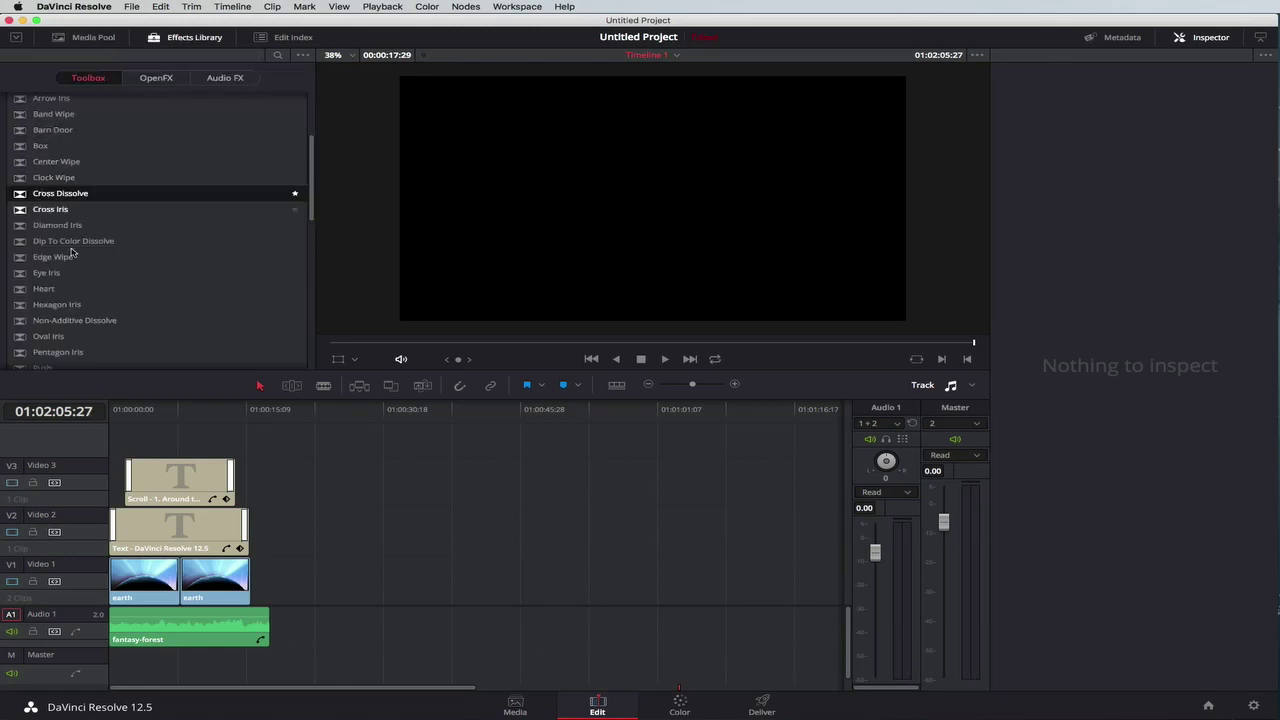
scroll(80, 245, "down", 3)
scroll(123, 329, "up", 8)
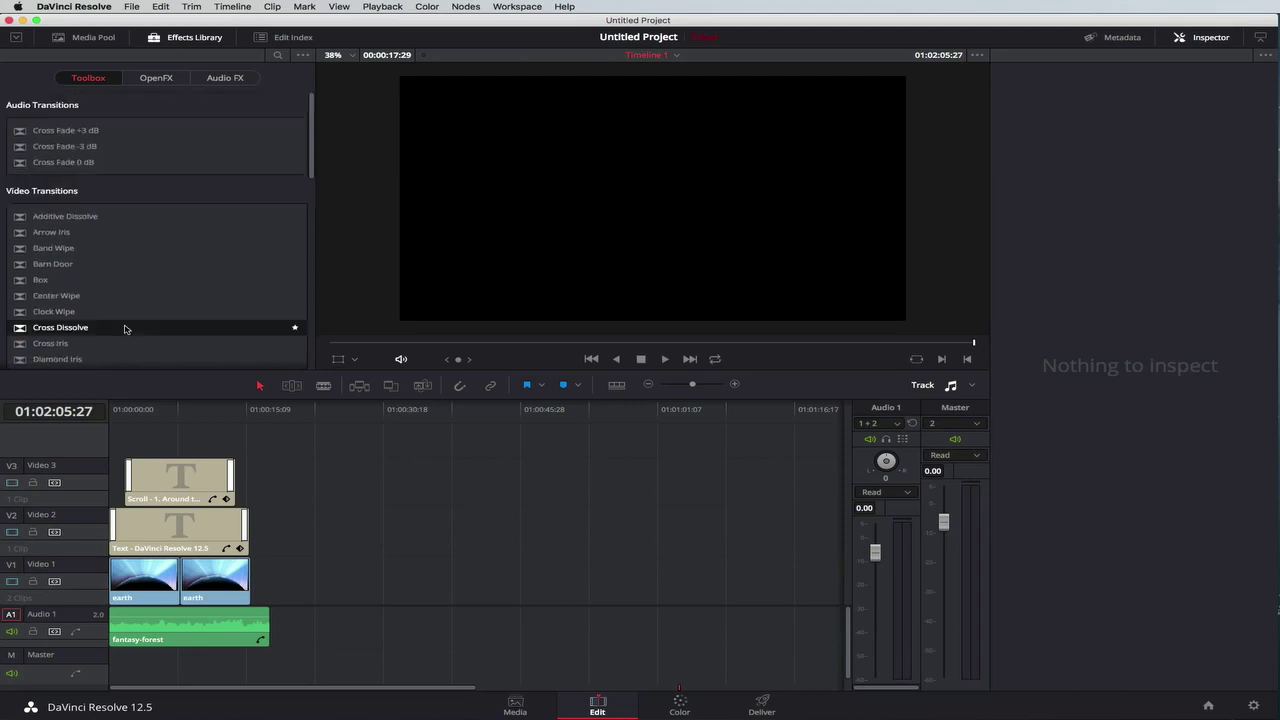
left_click_drag(63, 162, 112, 623)
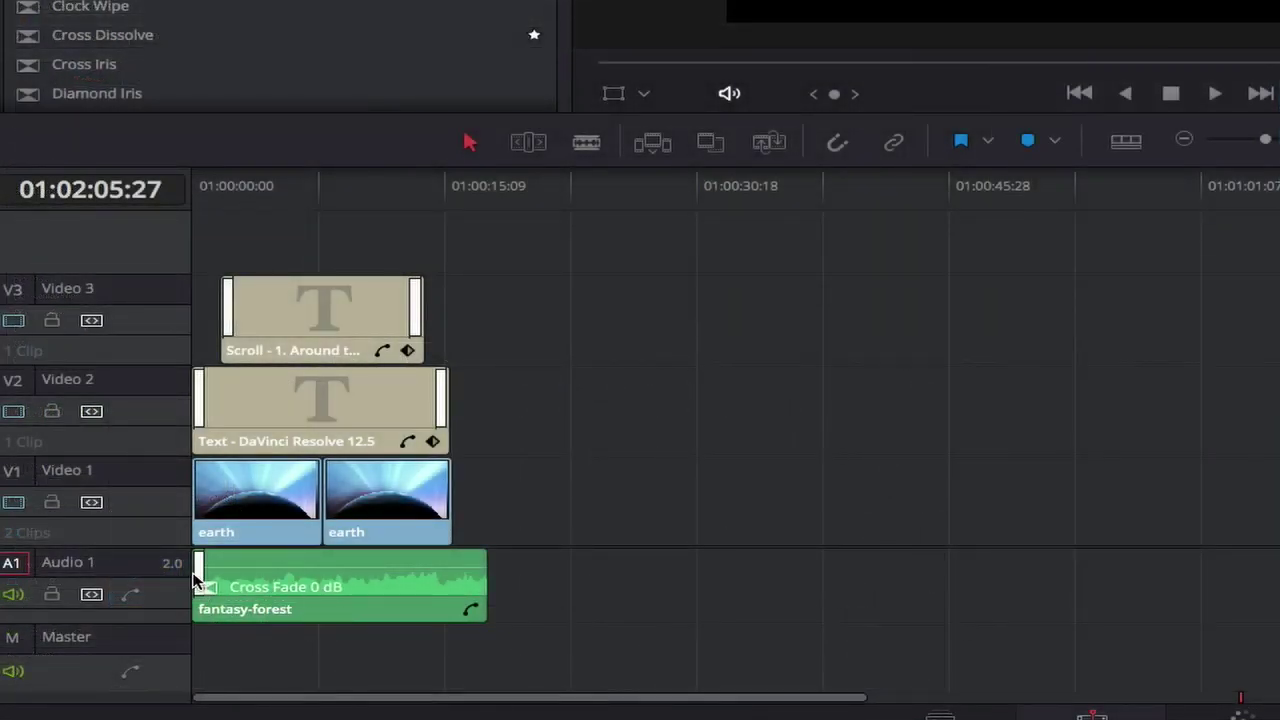
left_click_drag(196, 580, 200, 580)
left_click_drag(100, 2, 435, 567)
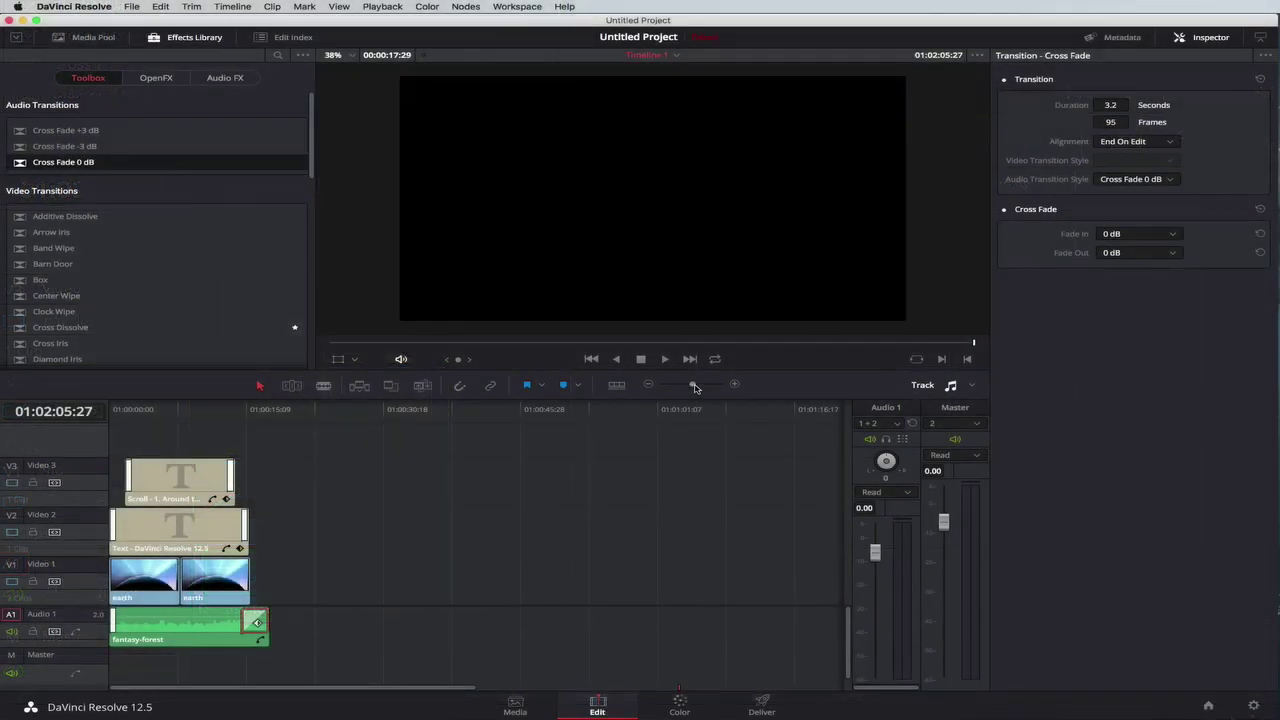
- Play the timeline from its start through the end of the music to preview the complete introduction
left_click(696, 387)
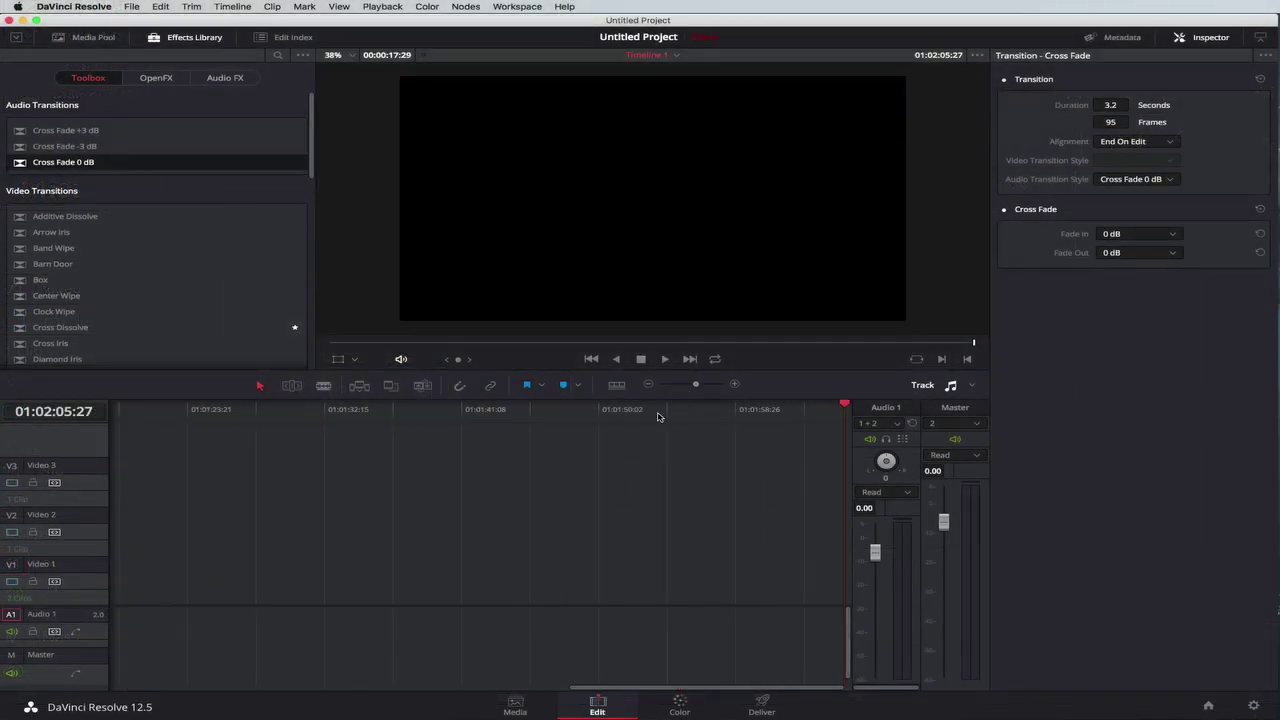
scroll(781, 509, "left", 2)
scroll(405, 520, "left", 15)
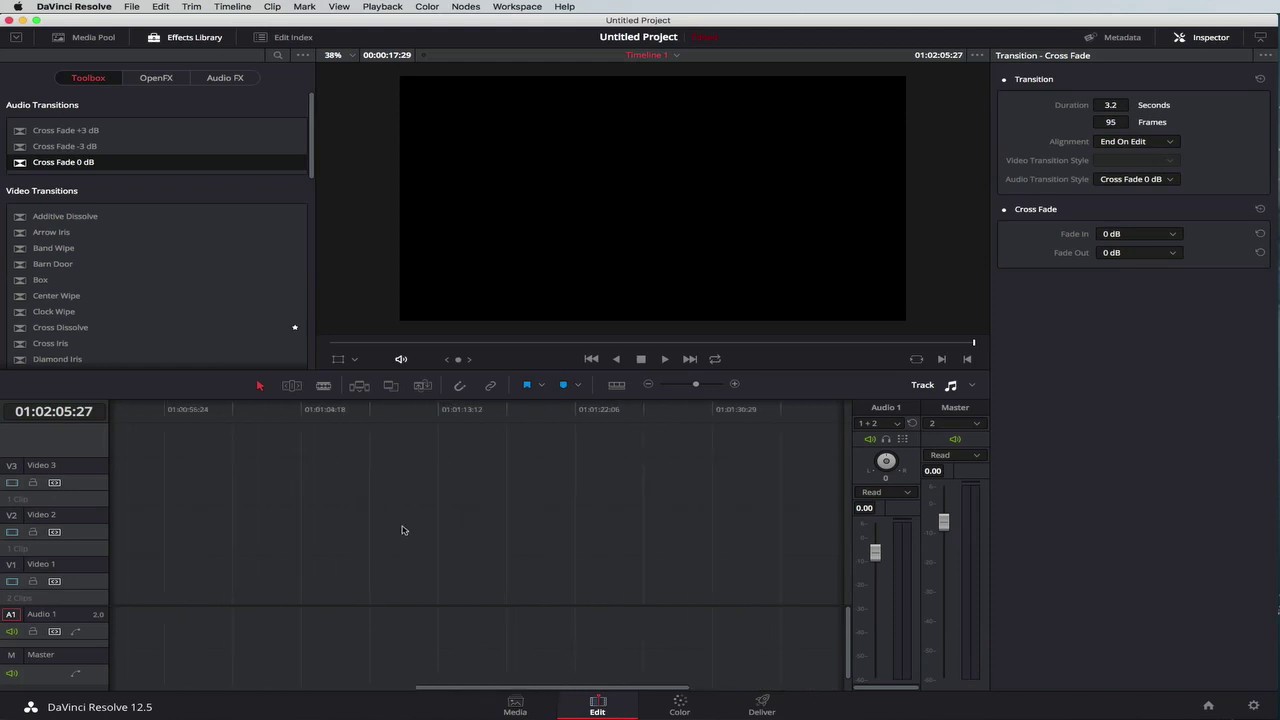
left_click_drag(259, 688, 205, 688)
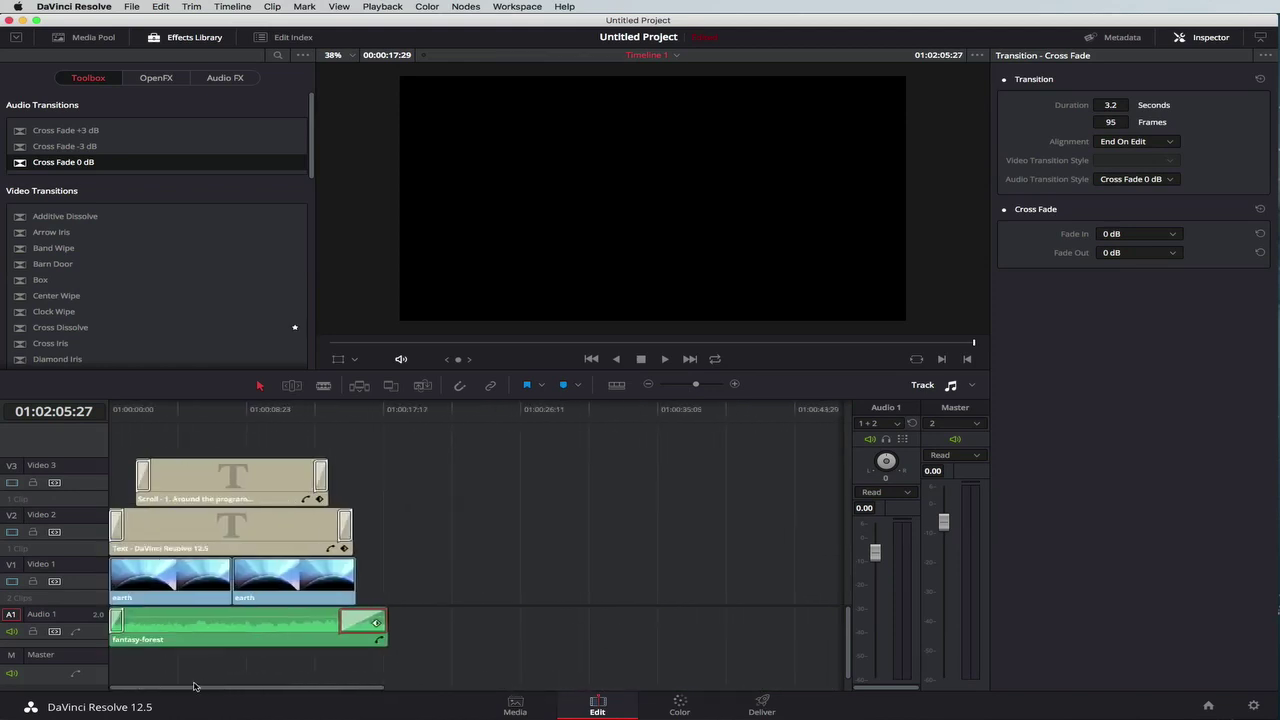
left_click_drag(697, 387, 703, 388)
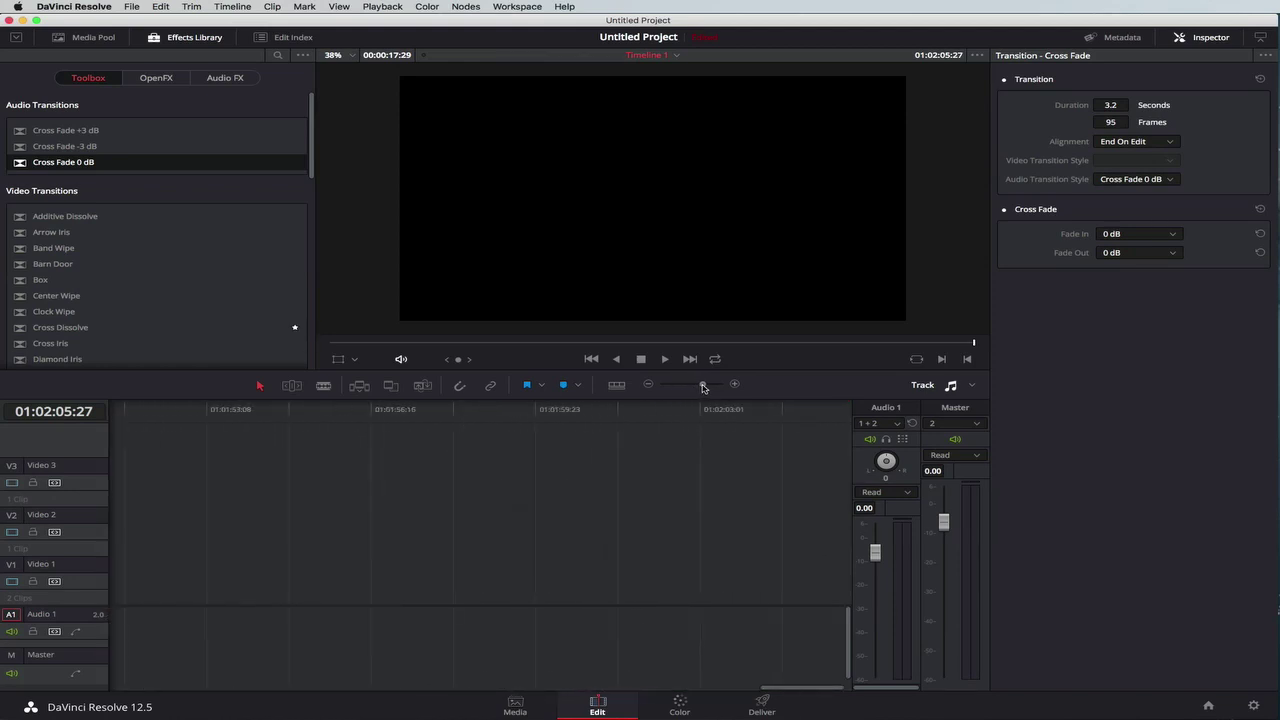
scroll(137, 689, "left", 5)
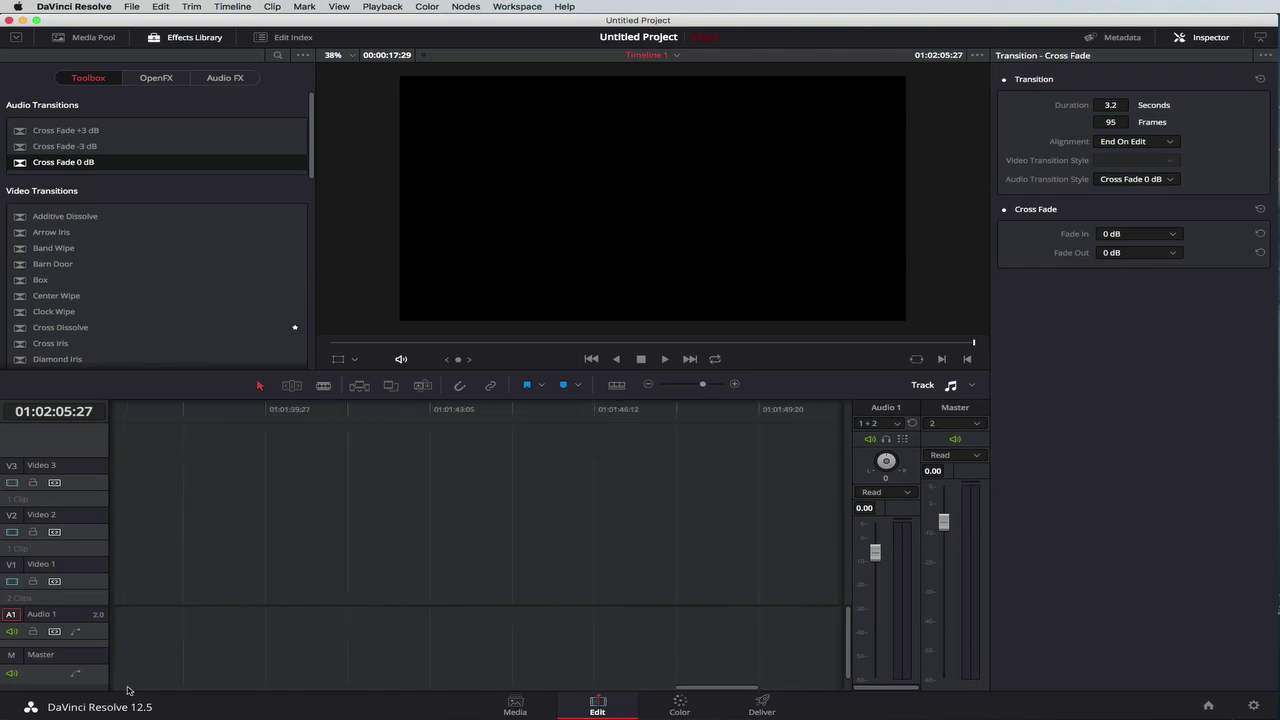
left_click(128, 689)
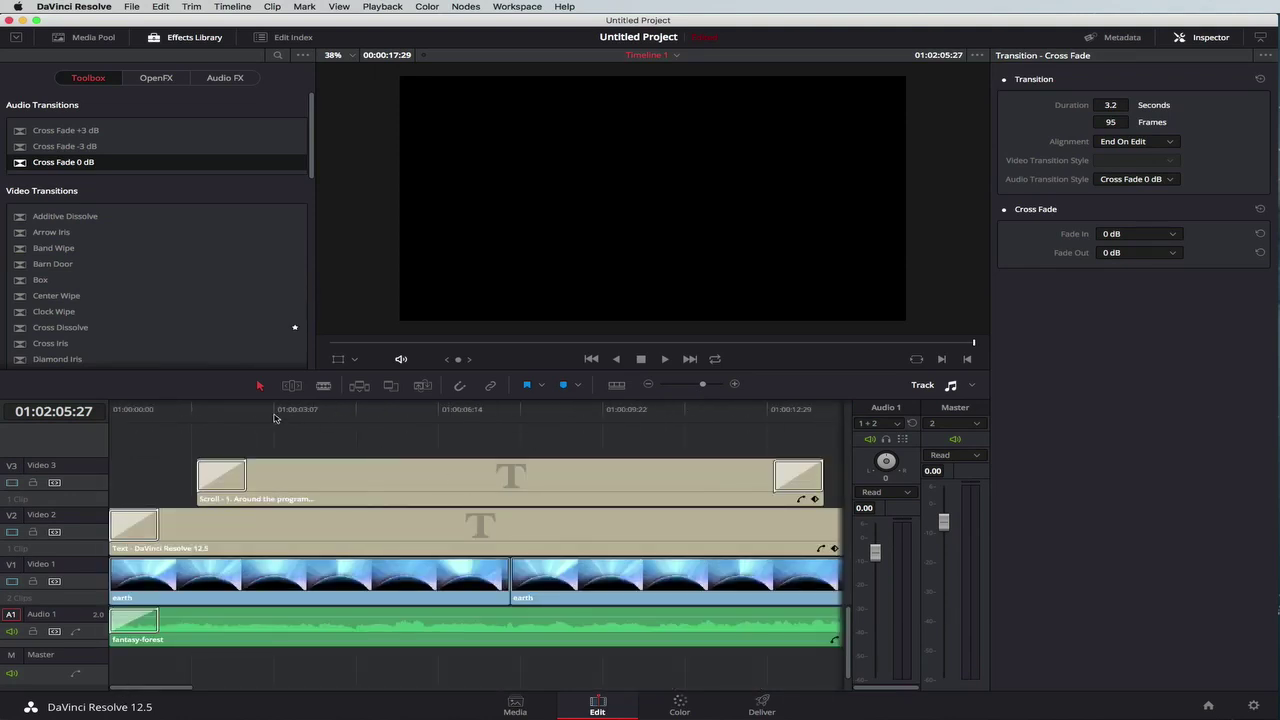
left_click_drag(134, 424, 35, 410)
key("space")
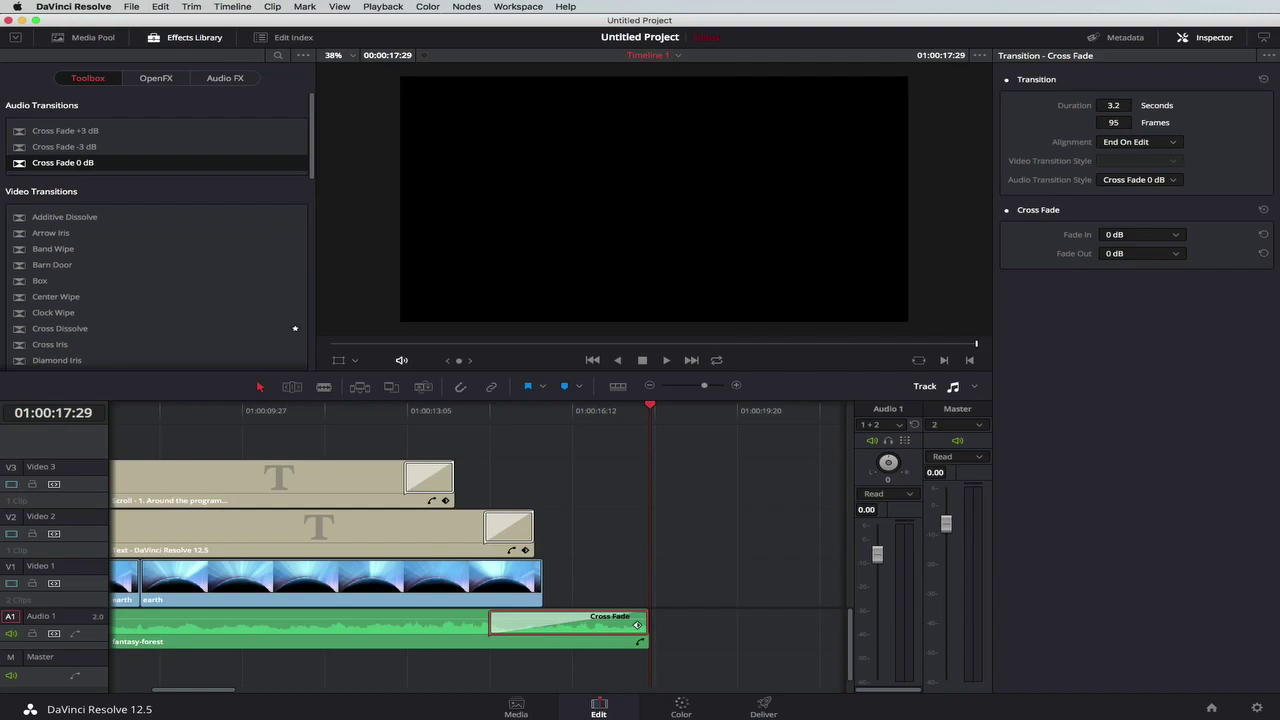
- Switch to Finder and import 1-davinci-welcome and 2-davinci-introduction from the vision/screen-recordings folder into the Master bin on the Media page
key("super+Tab")
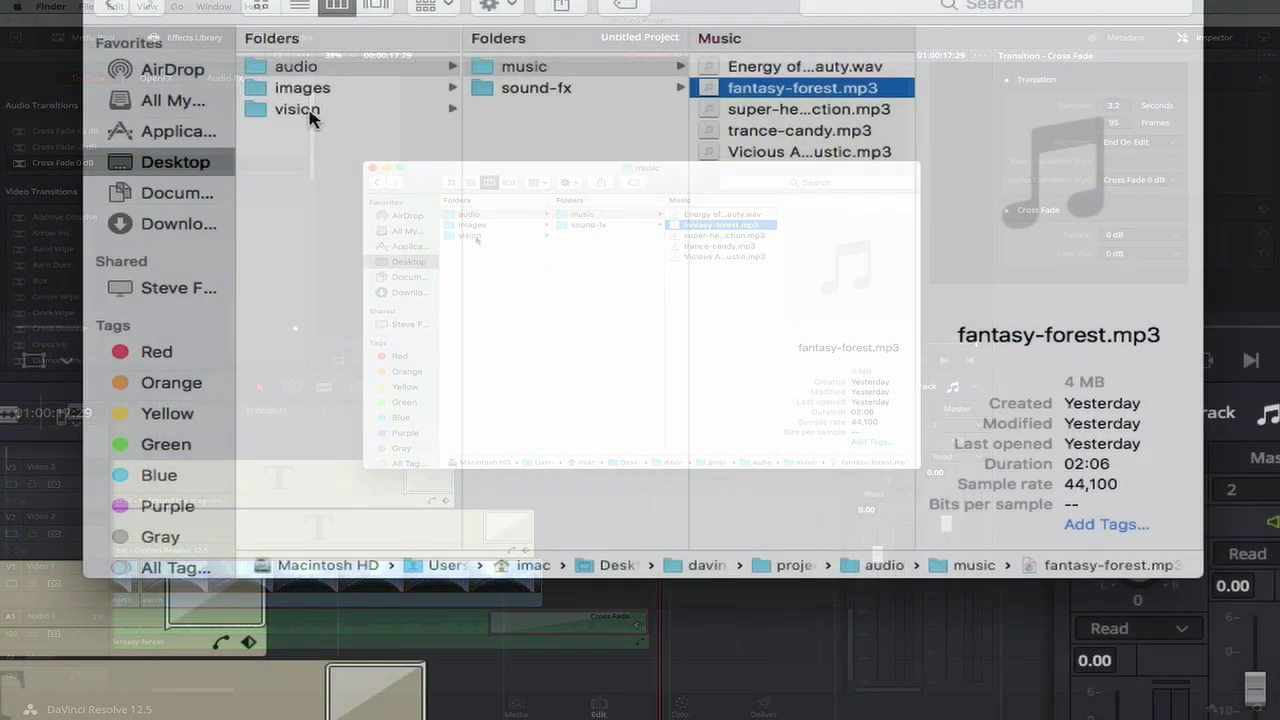
left_click(473, 237)
left_click(575, 112)
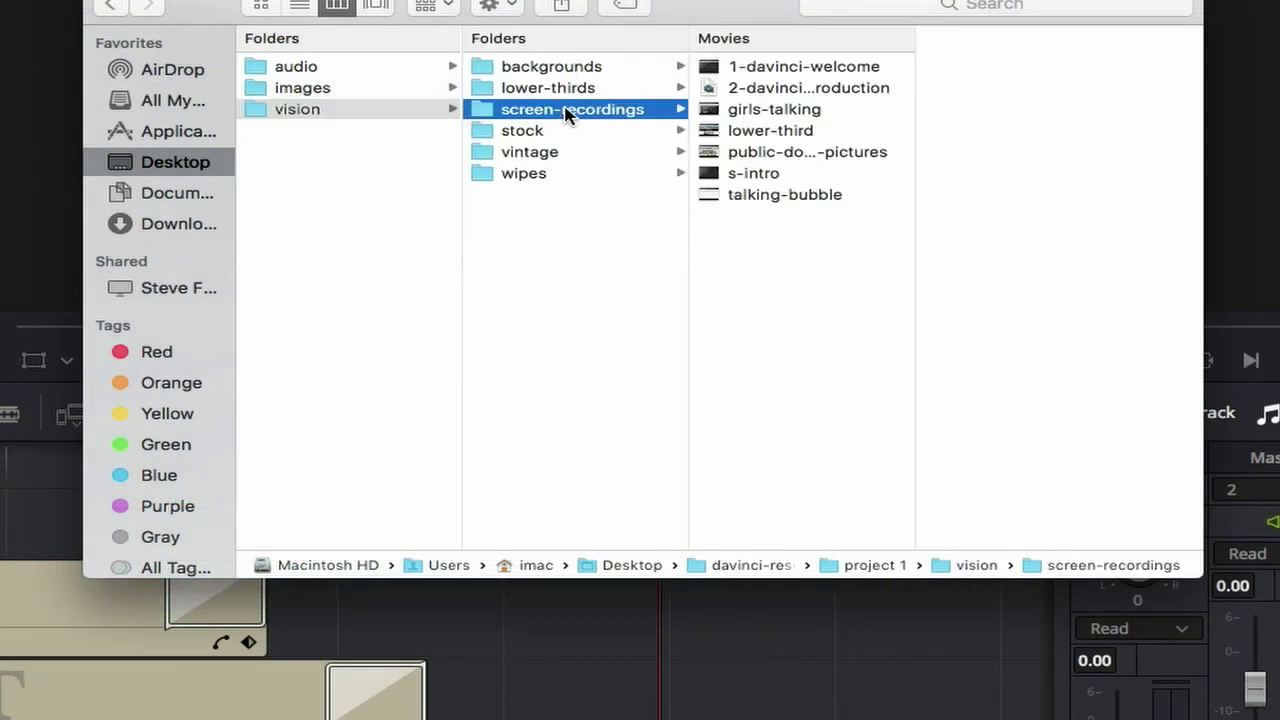
left_click(786, 70)
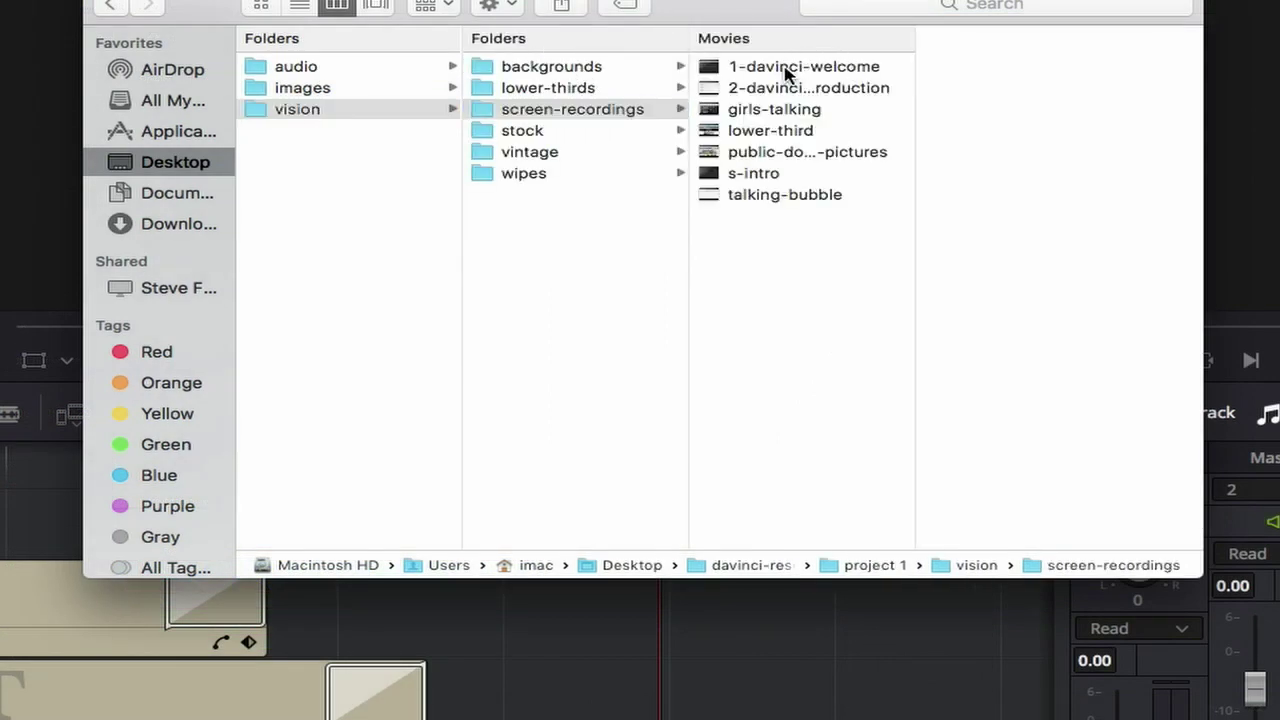
left_click(772, 88, "shift")
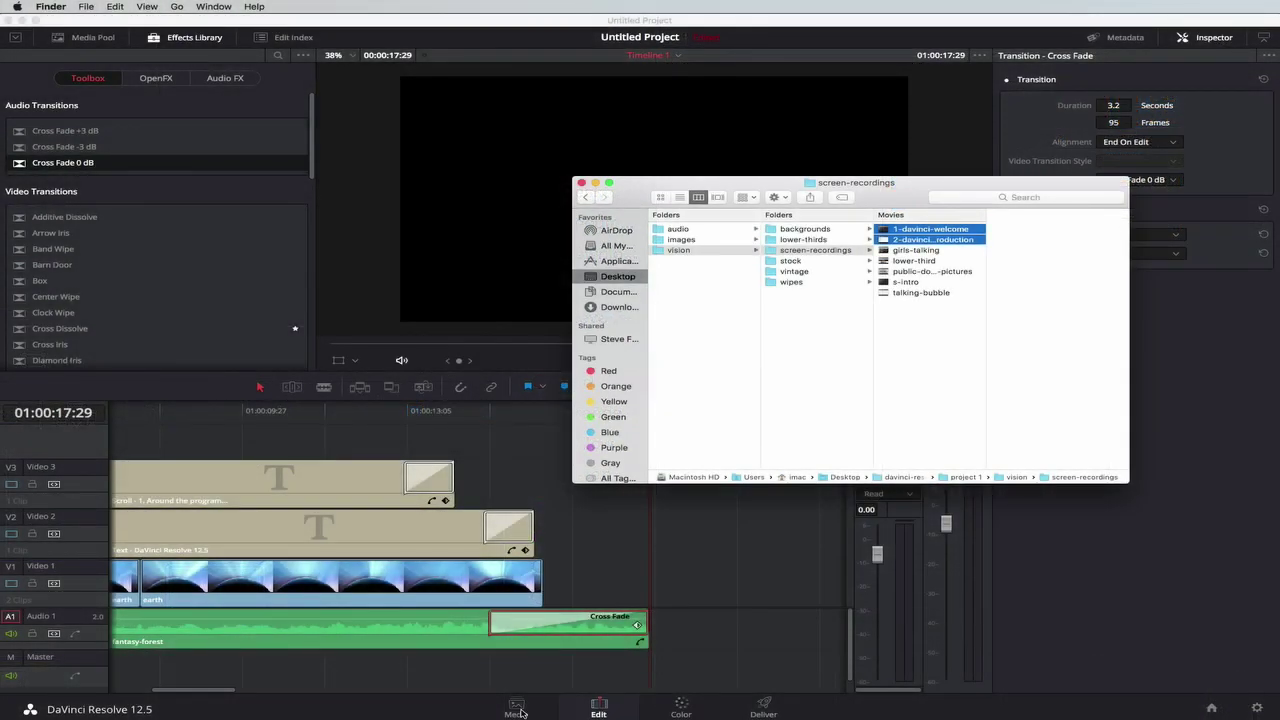
left_click(520, 711)
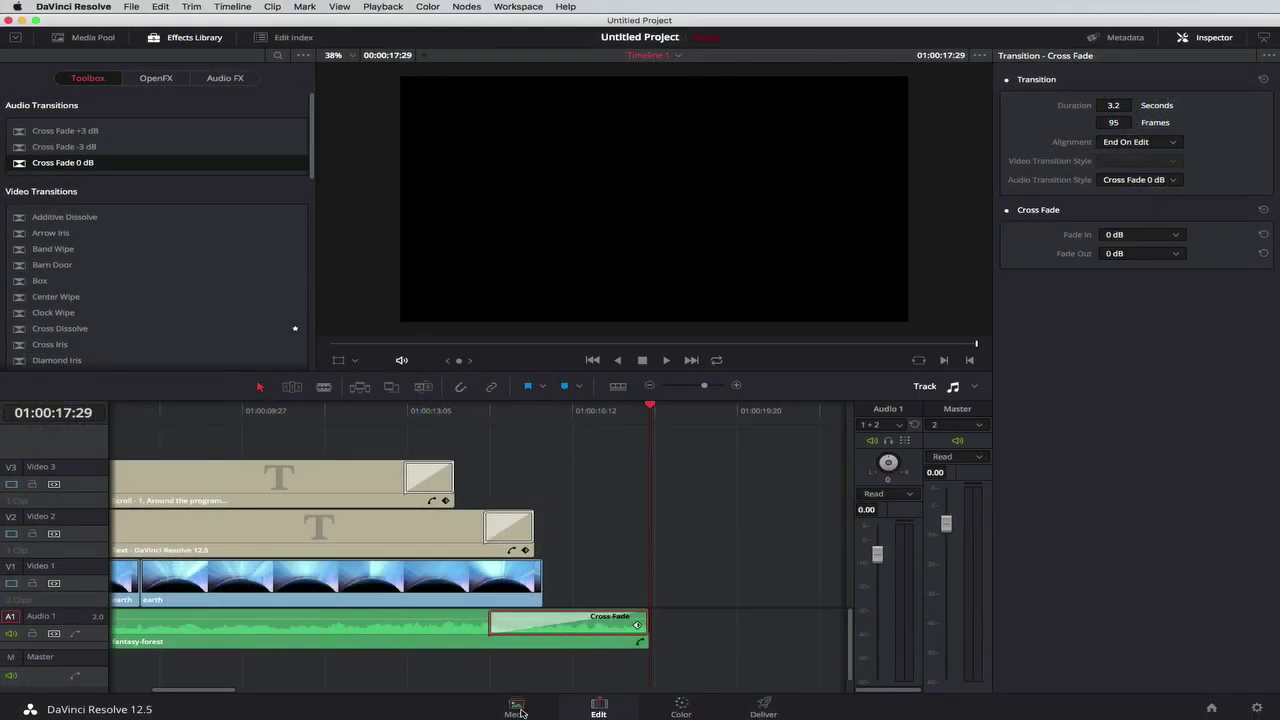
left_click(520, 712)
key("super+Tab")
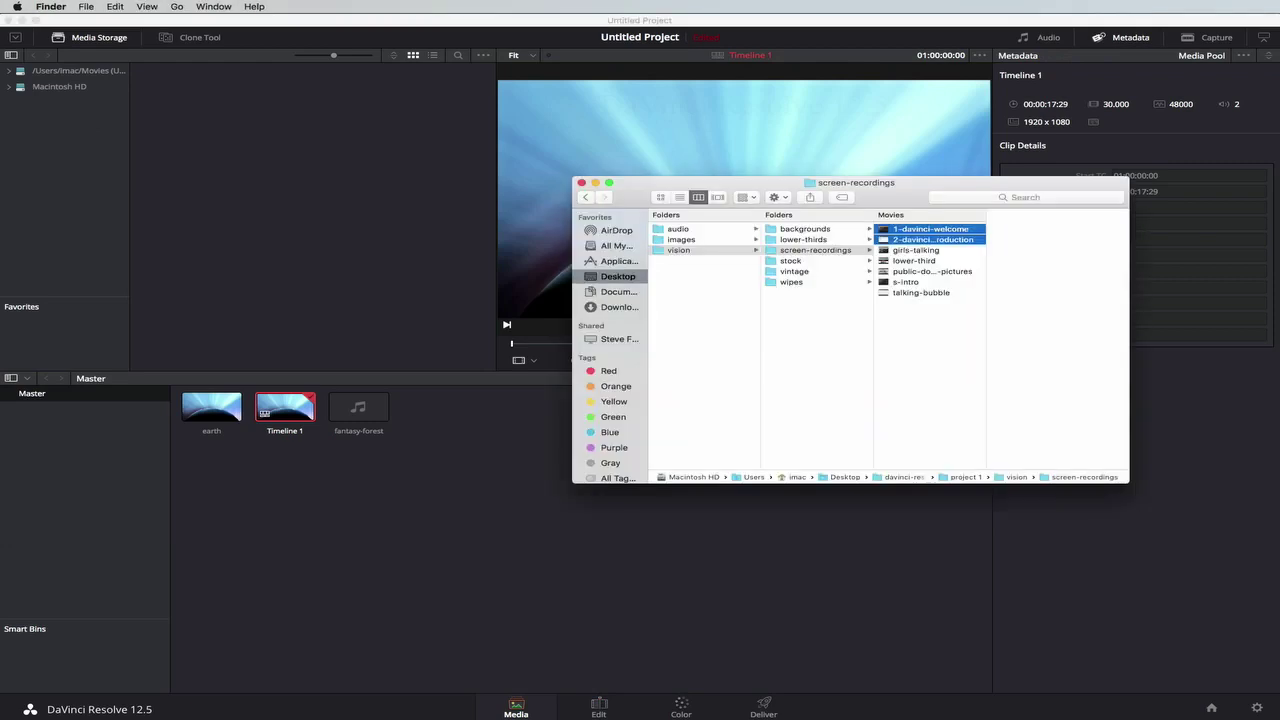
left_click_drag(898, 228, 383, 506)
left_click(405, 505)
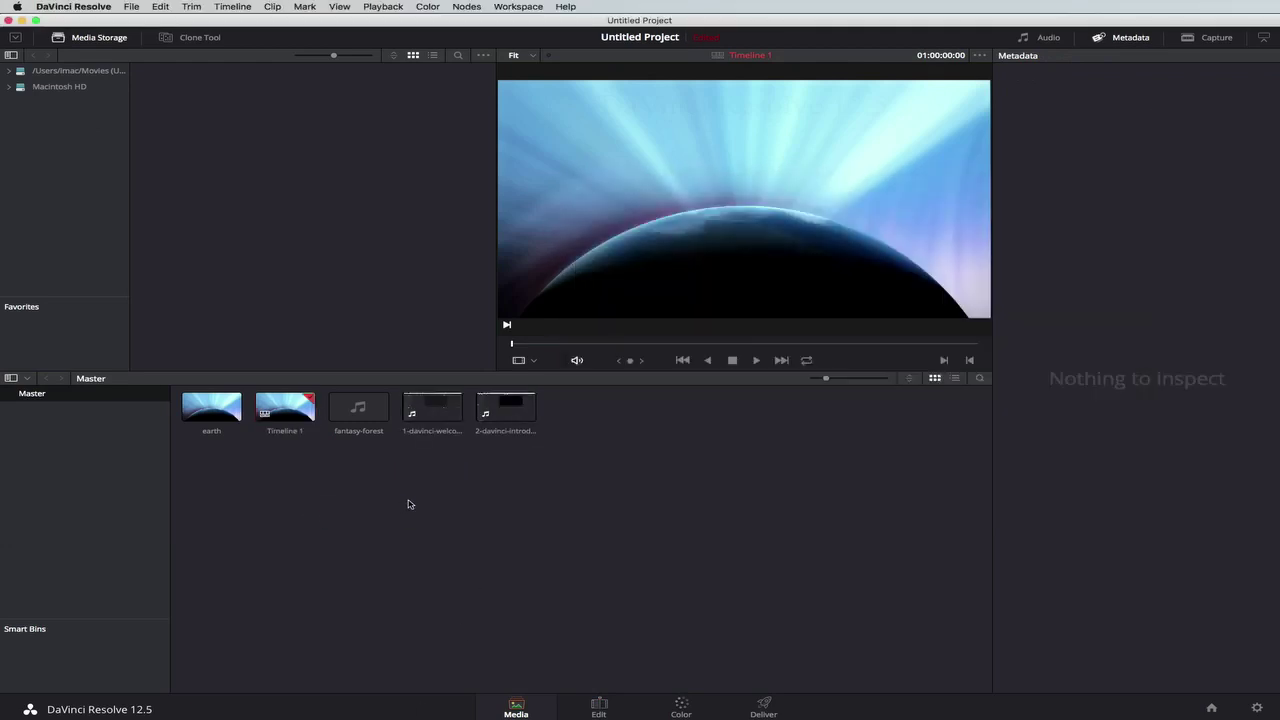
- Return to the Edit page and place the 1-davinci-welcome clip on Video 2 just after the end of the fantasy-forest music
left_click(597, 707)
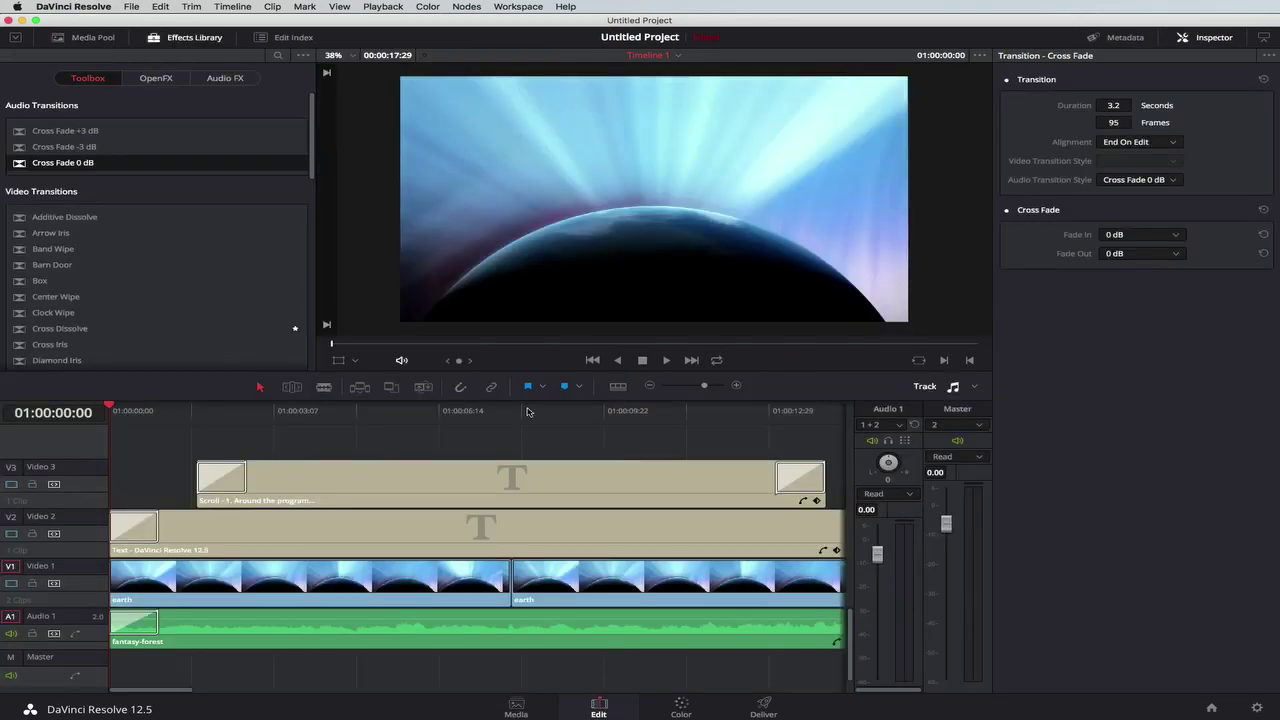
left_click_drag(704, 389, 694, 389)
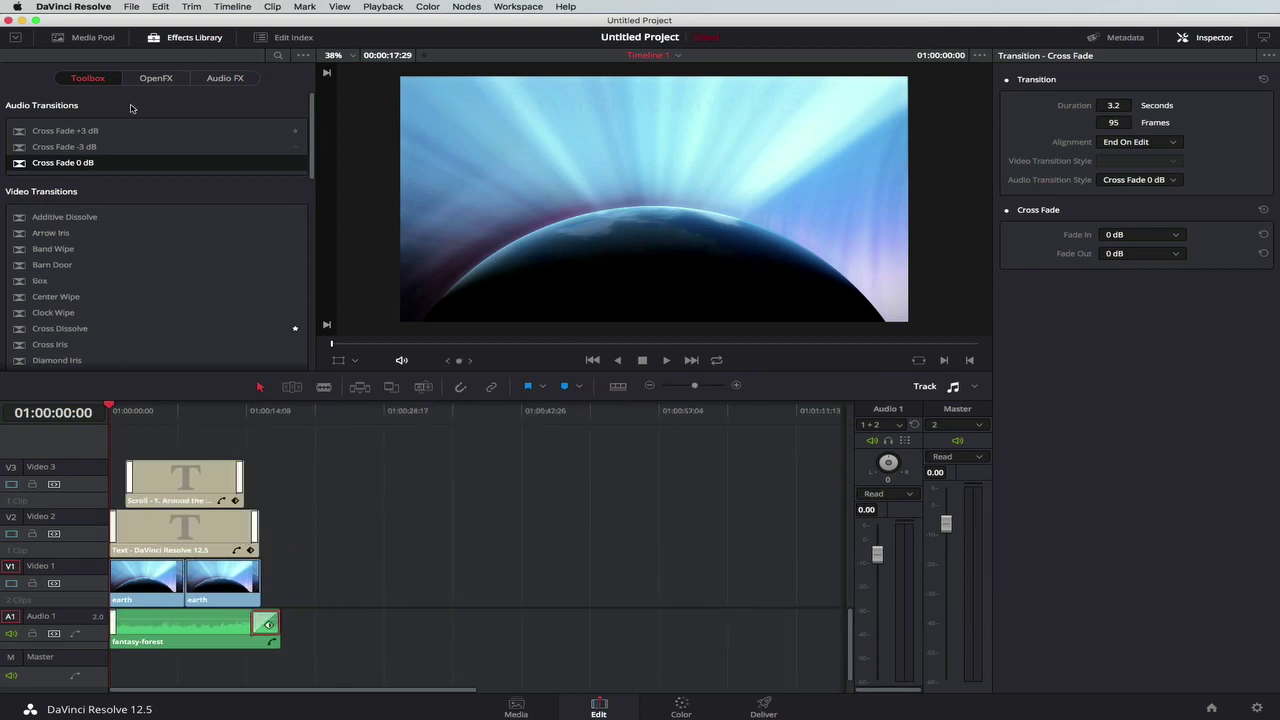
left_click(90, 38)
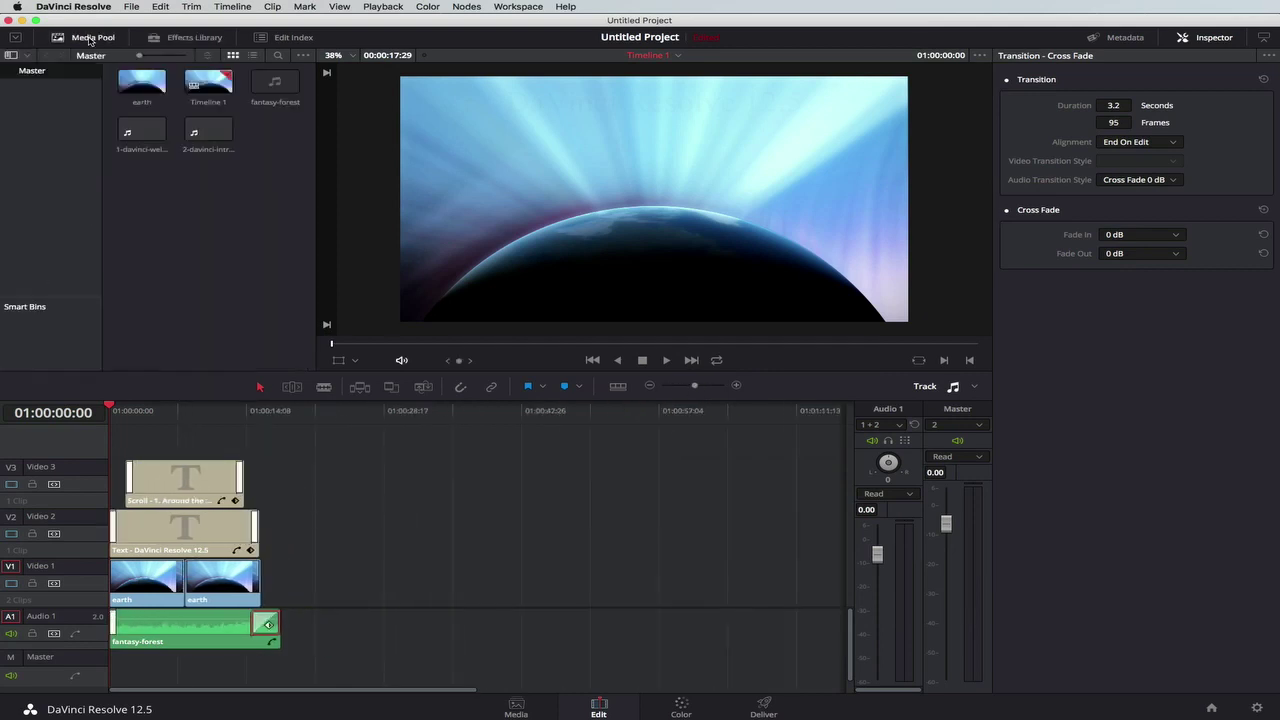
left_click(166, 136)
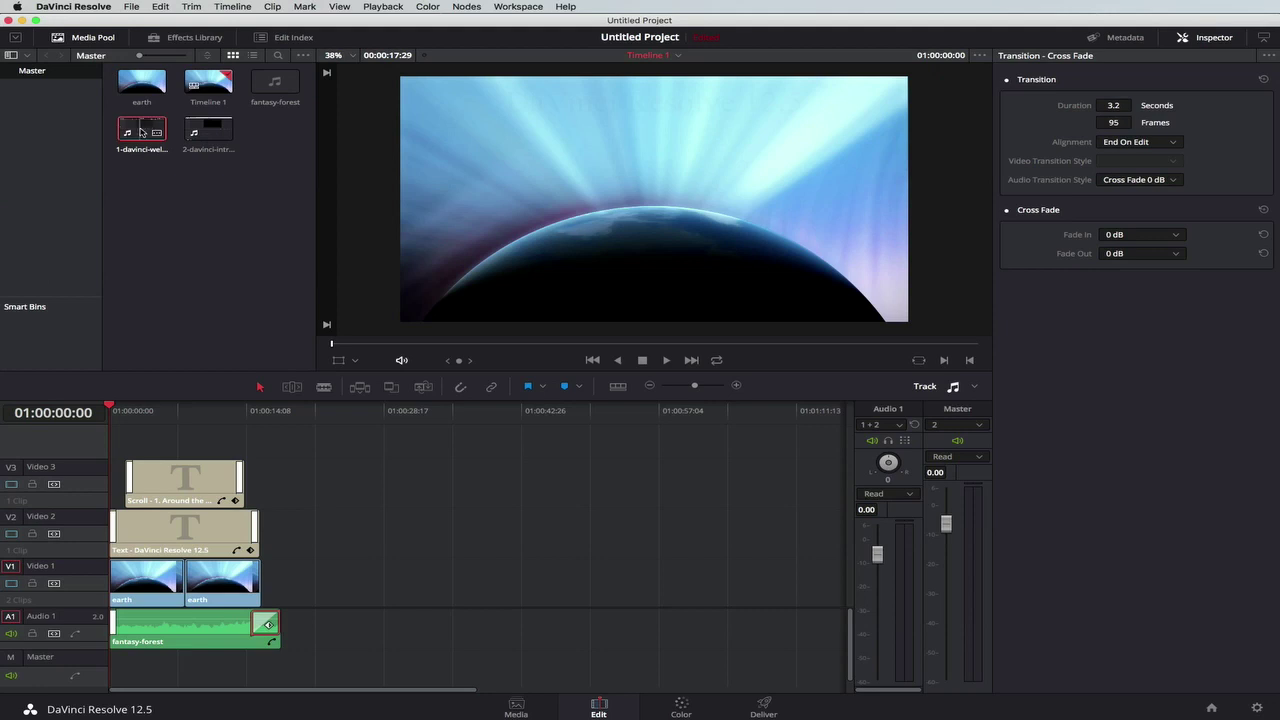
left_click_drag(141, 131, 295, 549)
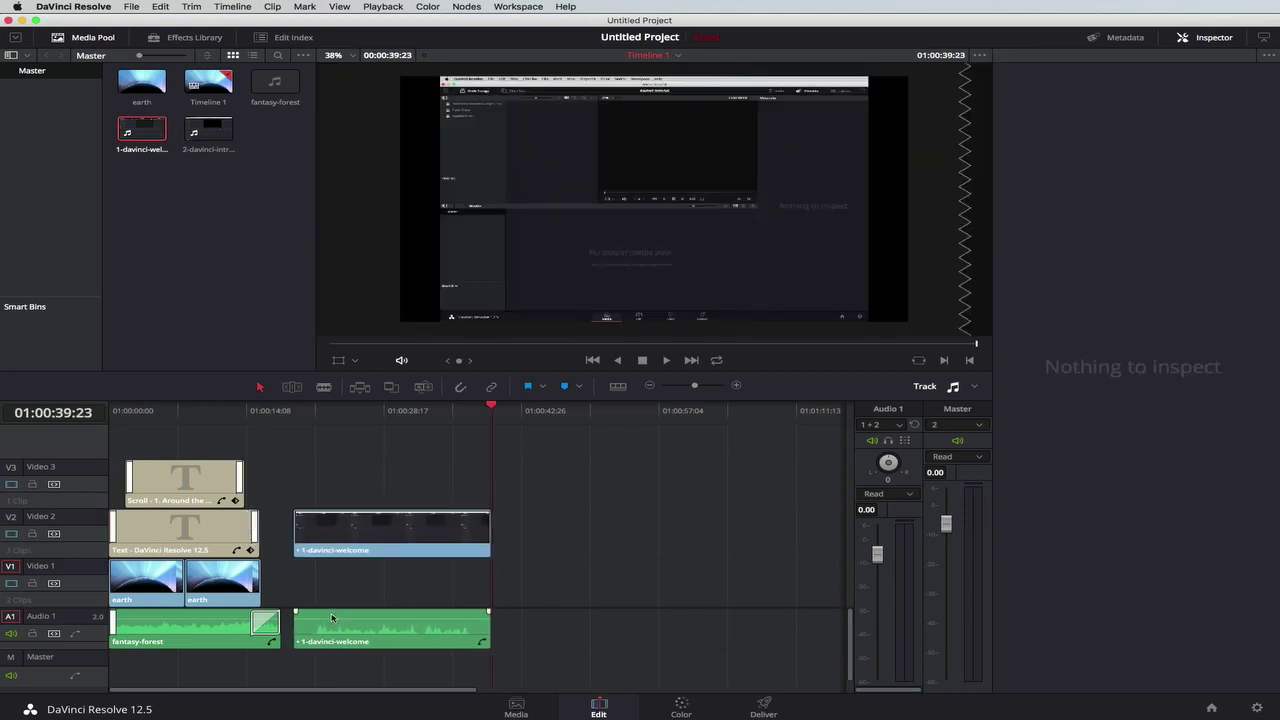
- Move the 1-davinci-welcome audio to Audio 2, shift its video and audio to the music's end, and preview from 01:00:13:15
left_click_drag(330, 618, 356, 656)
left_click_drag(529, 523, 423, 645)
left_click_drag(377, 554, 363, 556)
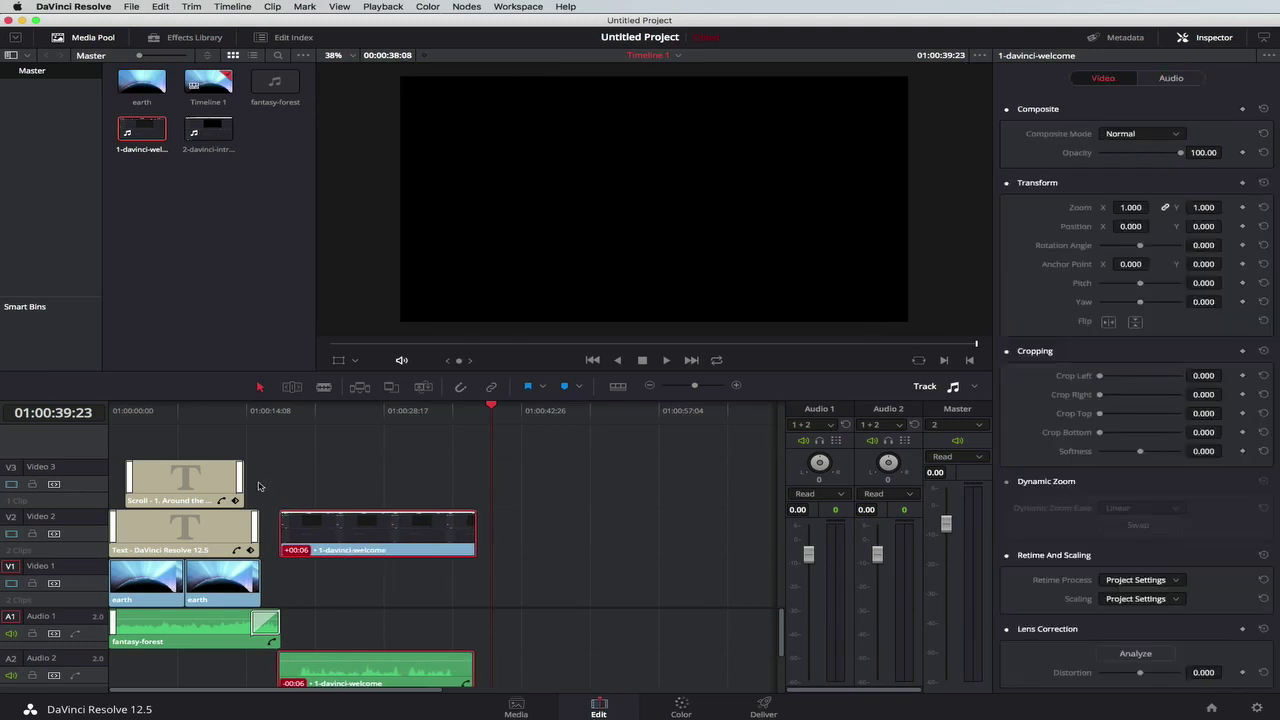
left_click(239, 412)
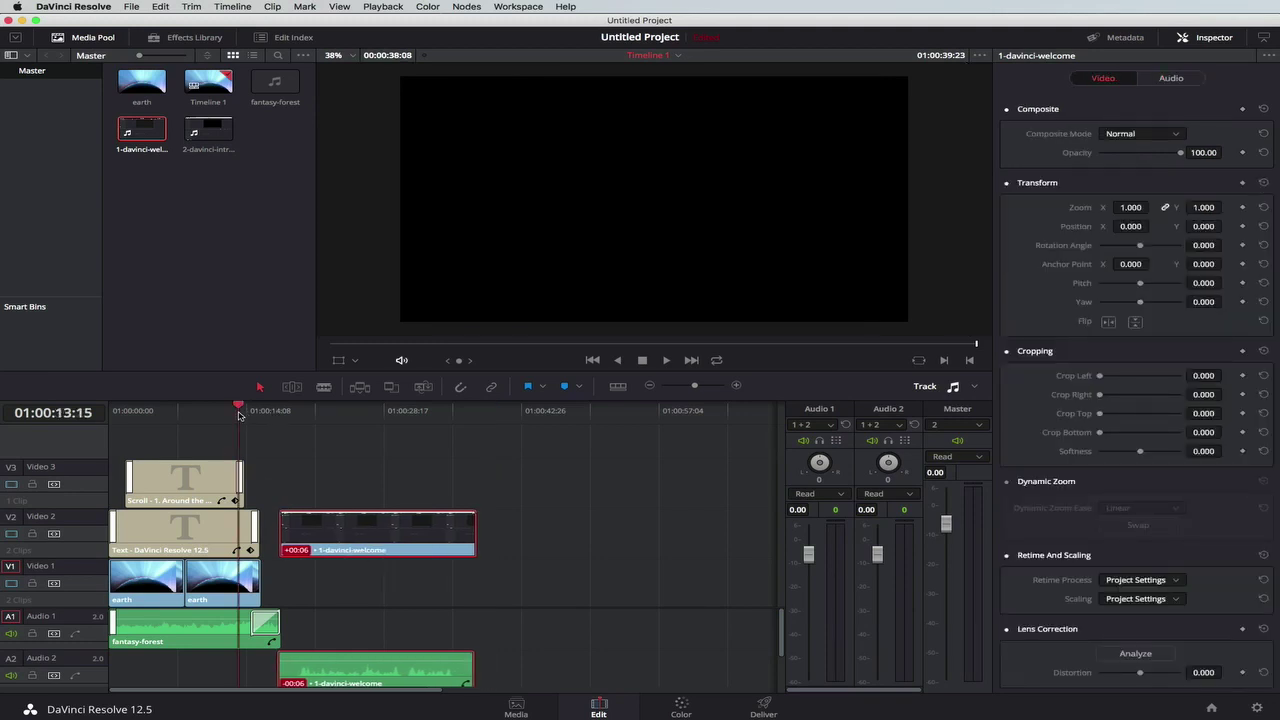
key("space")
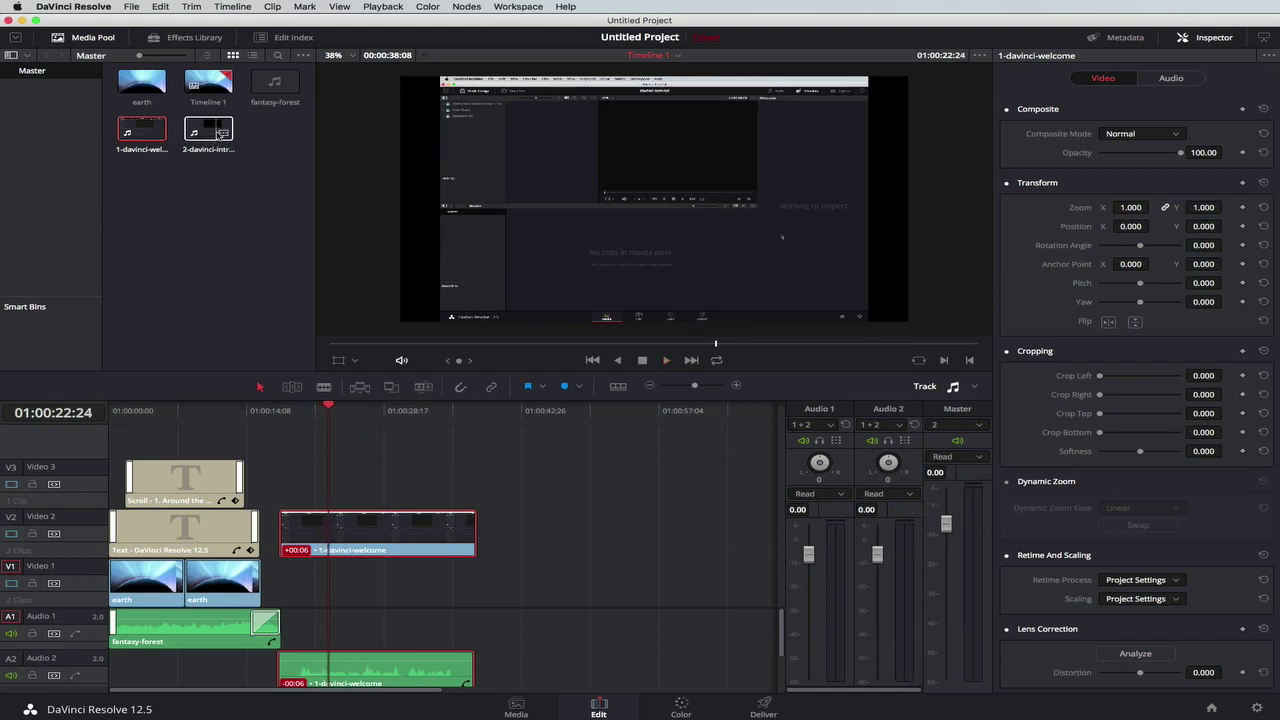
- Place the 2-davinci-introduction clip on Video 1 and Audio 1, starting at the end of the 1-davinci-welcome clip
left_click(207, 130)
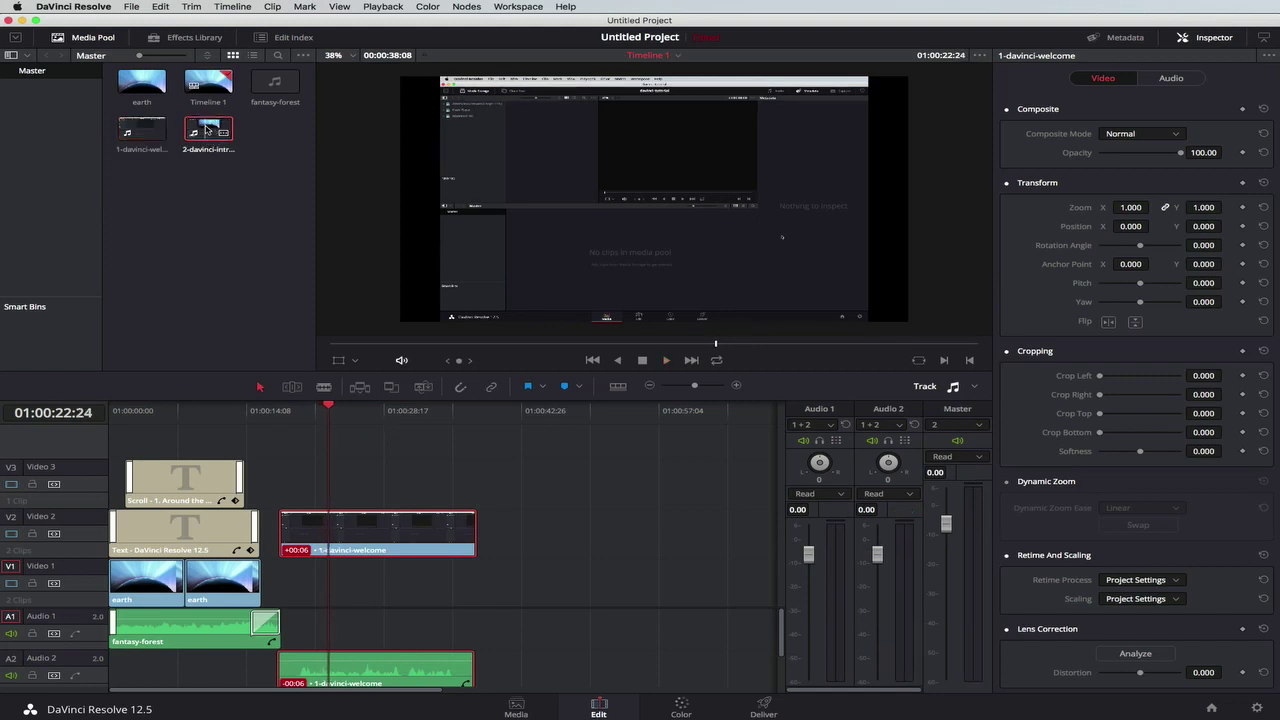
left_click_drag(207, 130, 474, 583)
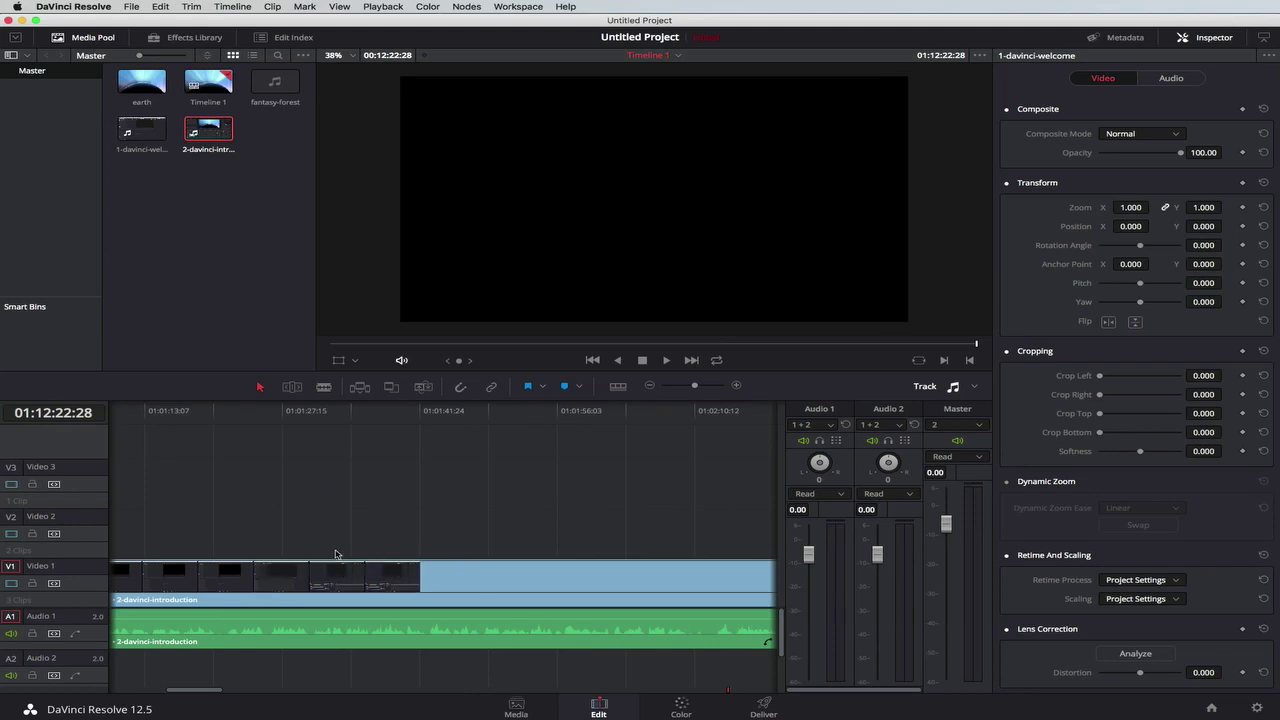
left_click_drag(695, 388, 689, 389)
scroll(338, 509, "left", 15)
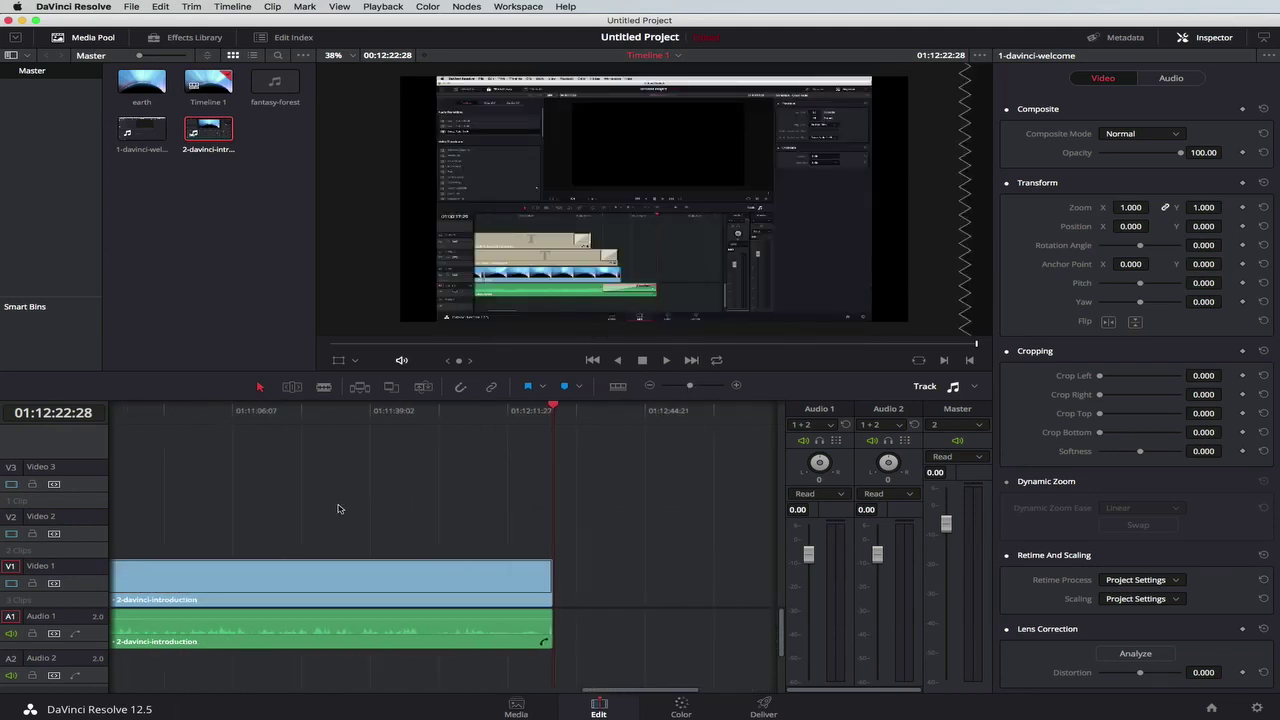
scroll(338, 509, "left", 20)
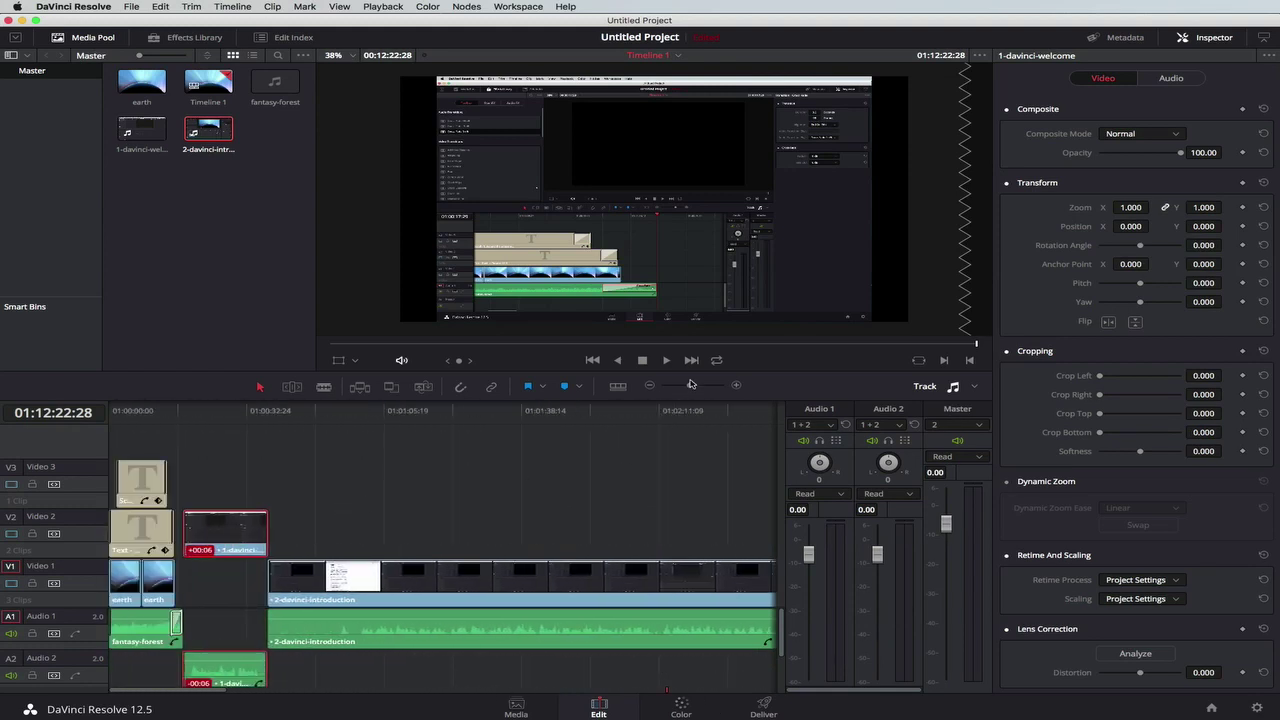
mouse_move(691, 385)
left_mouse_down()
mouse_move(655, 389)
mouse_move(680, 388)
left_mouse_up()
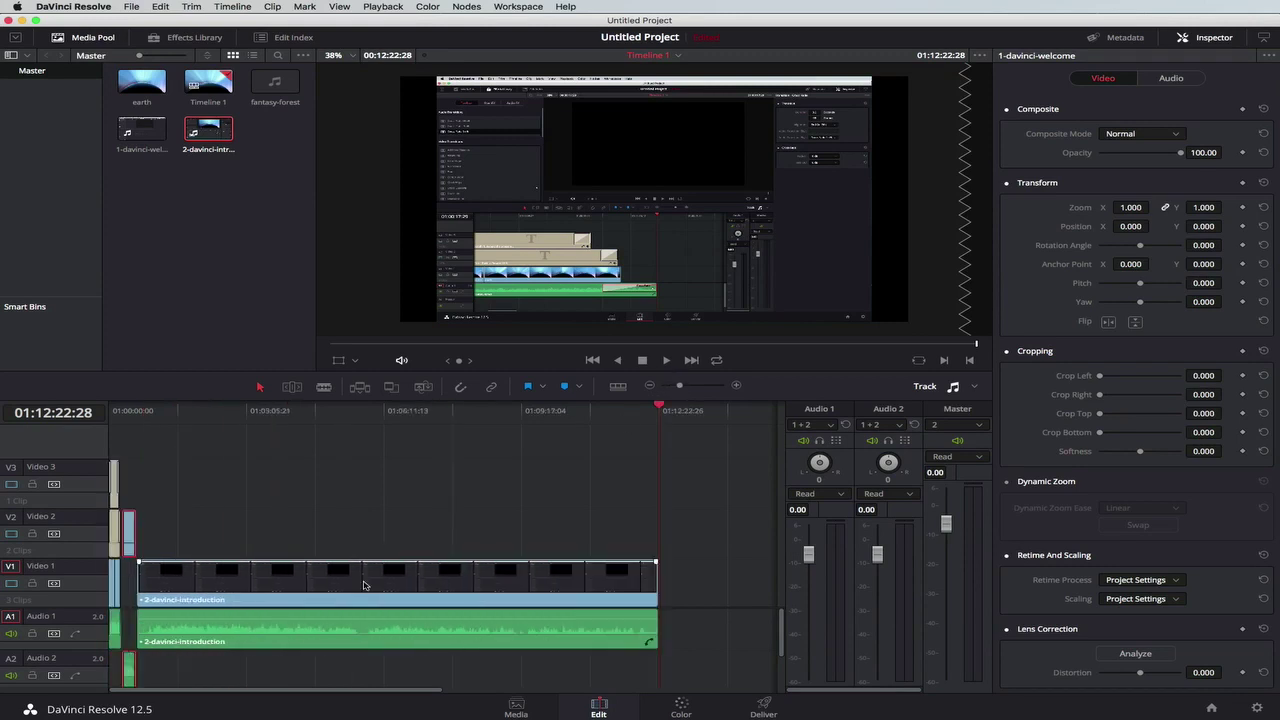
- Switch to Finder, preview 1645357_loopingWays_HD_LT.mov from vision/lower-thirds, and place it on Video 3 above 1-davinci-welcome, around 01:00:24:04
left_click(130, 420)
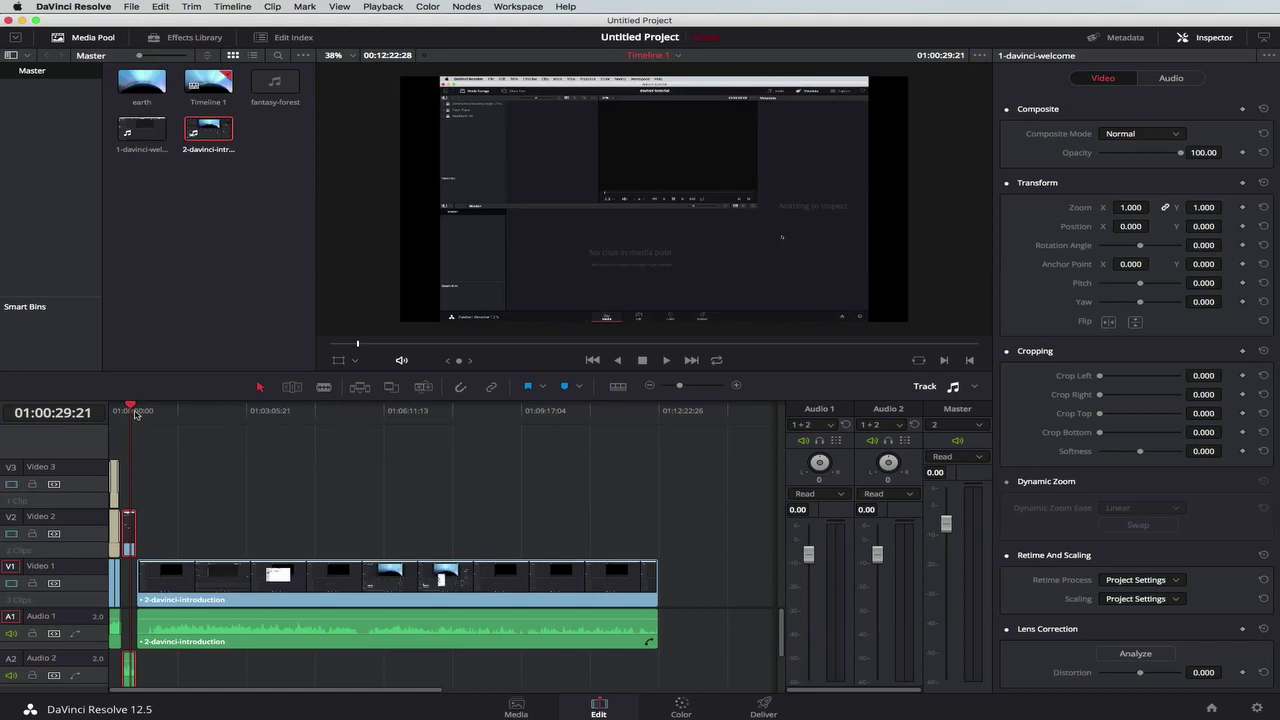
left_click_drag(130, 407, 126, 409)
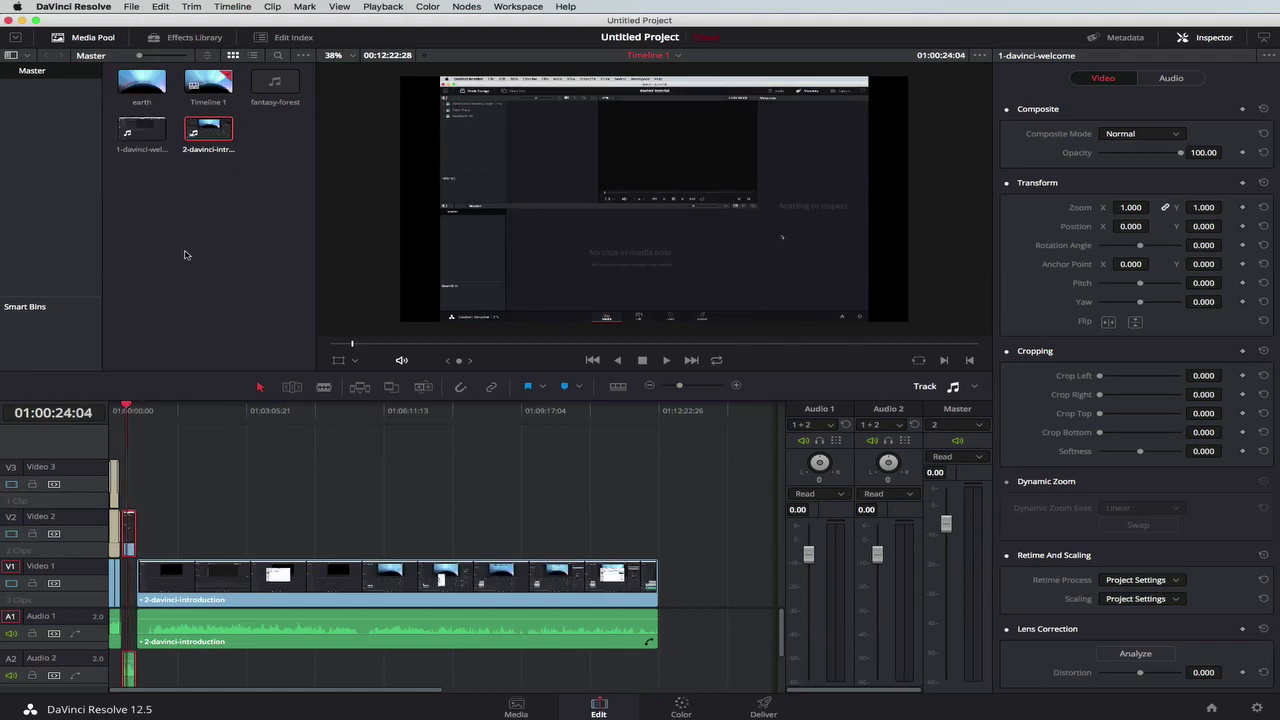
key("super+Tab")
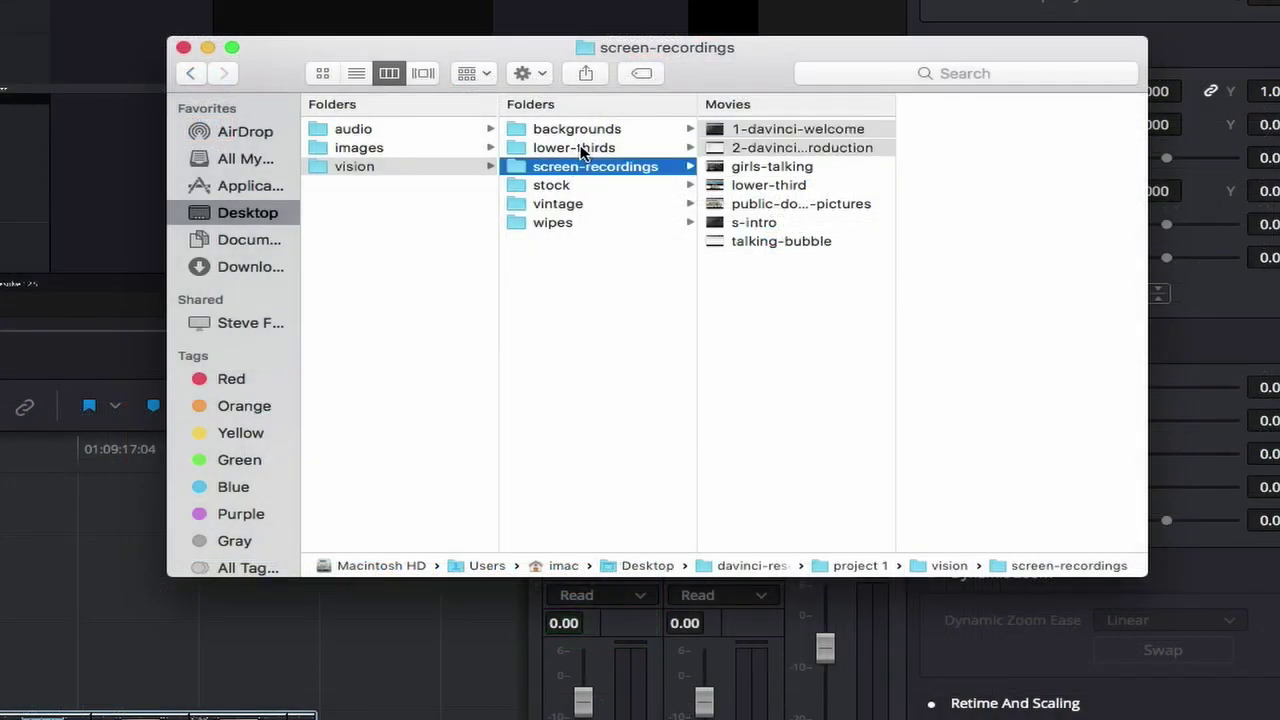
left_click(585, 148)
left_click(789, 136)
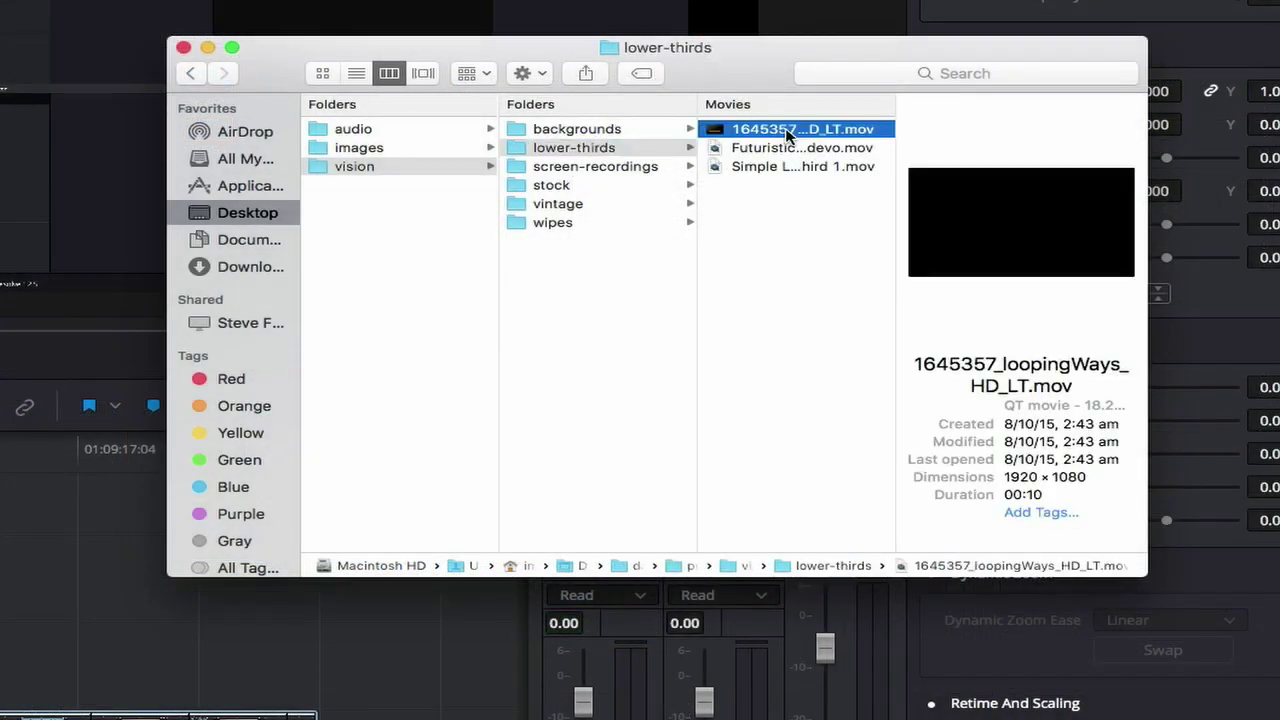
left_click(1018, 224)
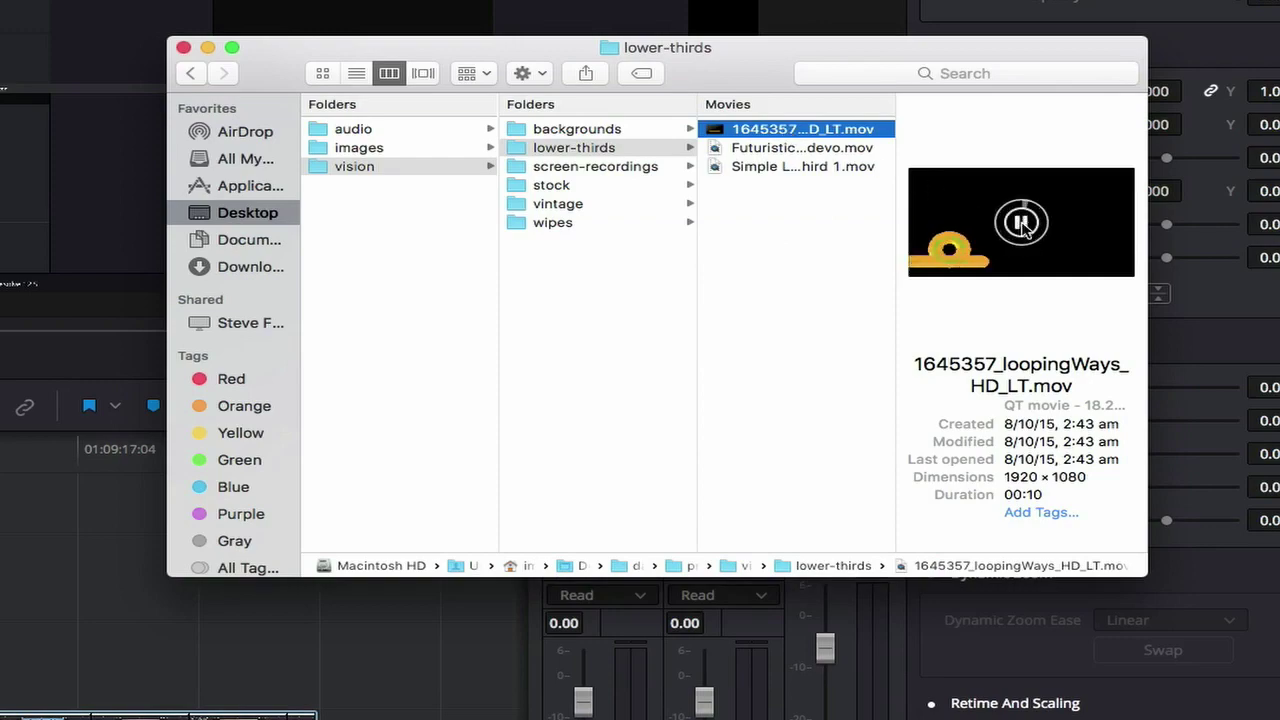
left_click_drag(784, 136, 272, 389)
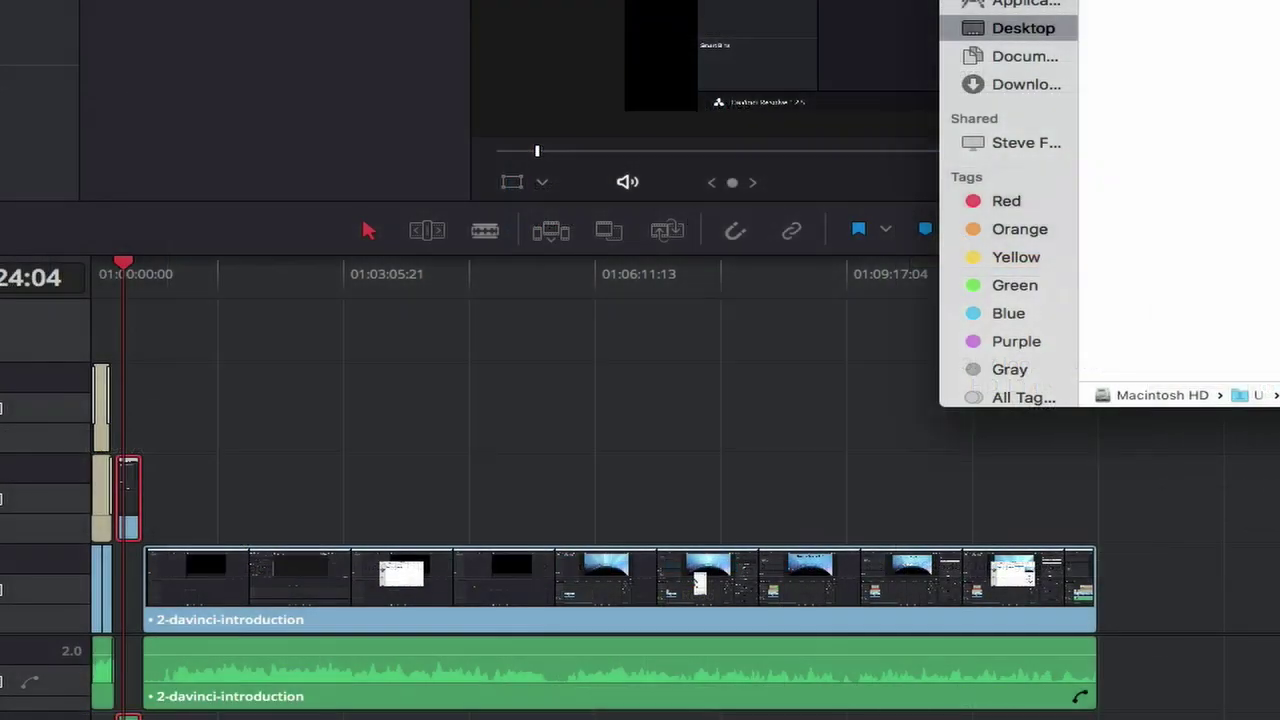
- Play the timeline from 01:00:13:00 to preview the lower third, stopping while its orange bar is fully shown
left_click_drag(1043, 211, 119, 411)
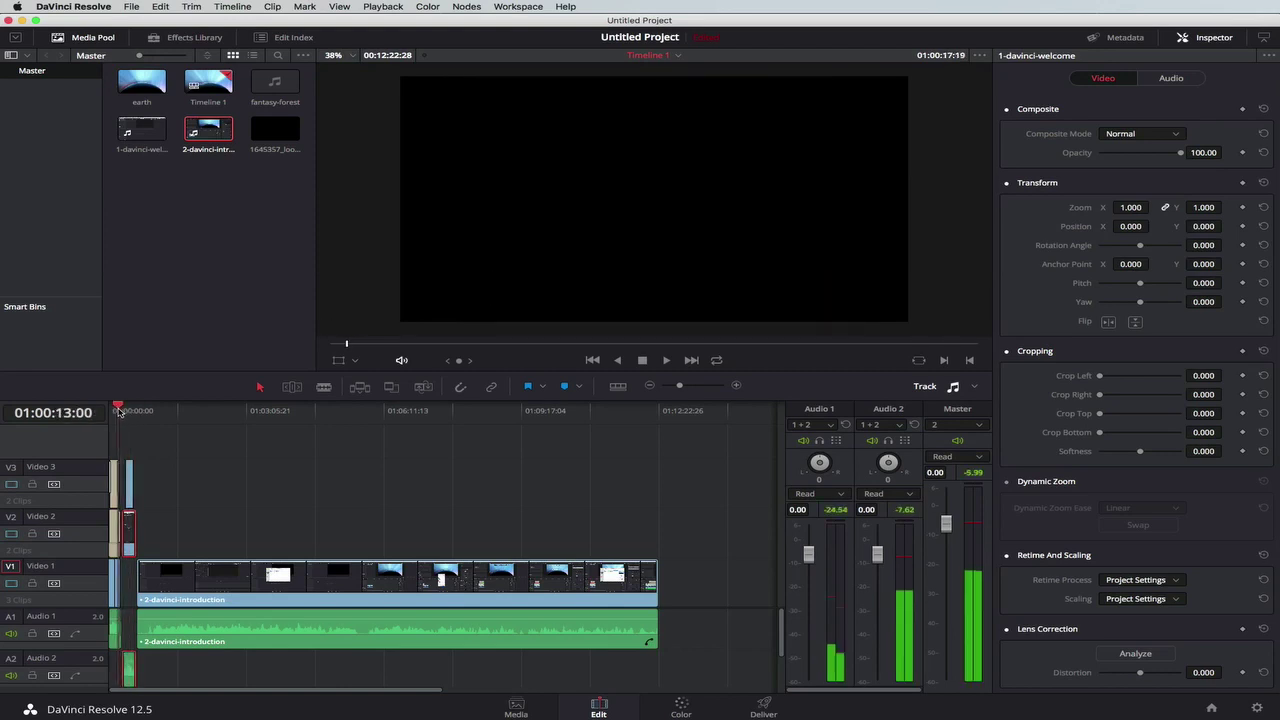
key("space")
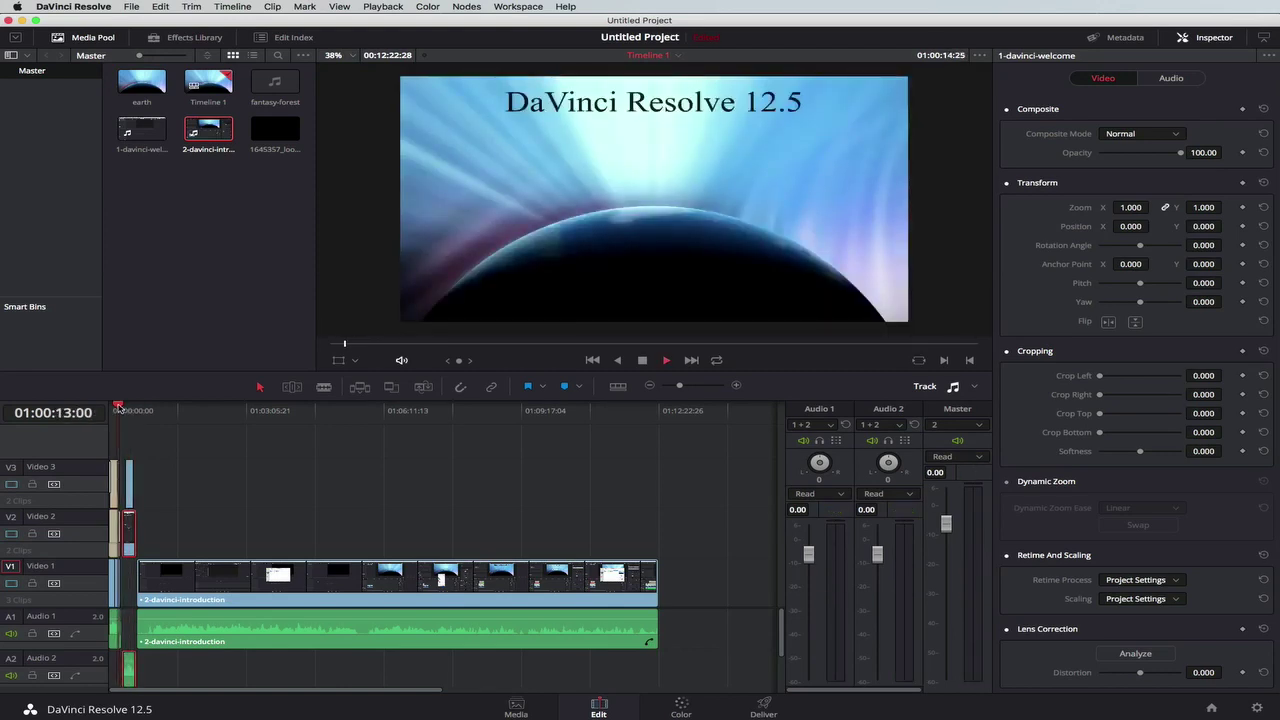
key("space")
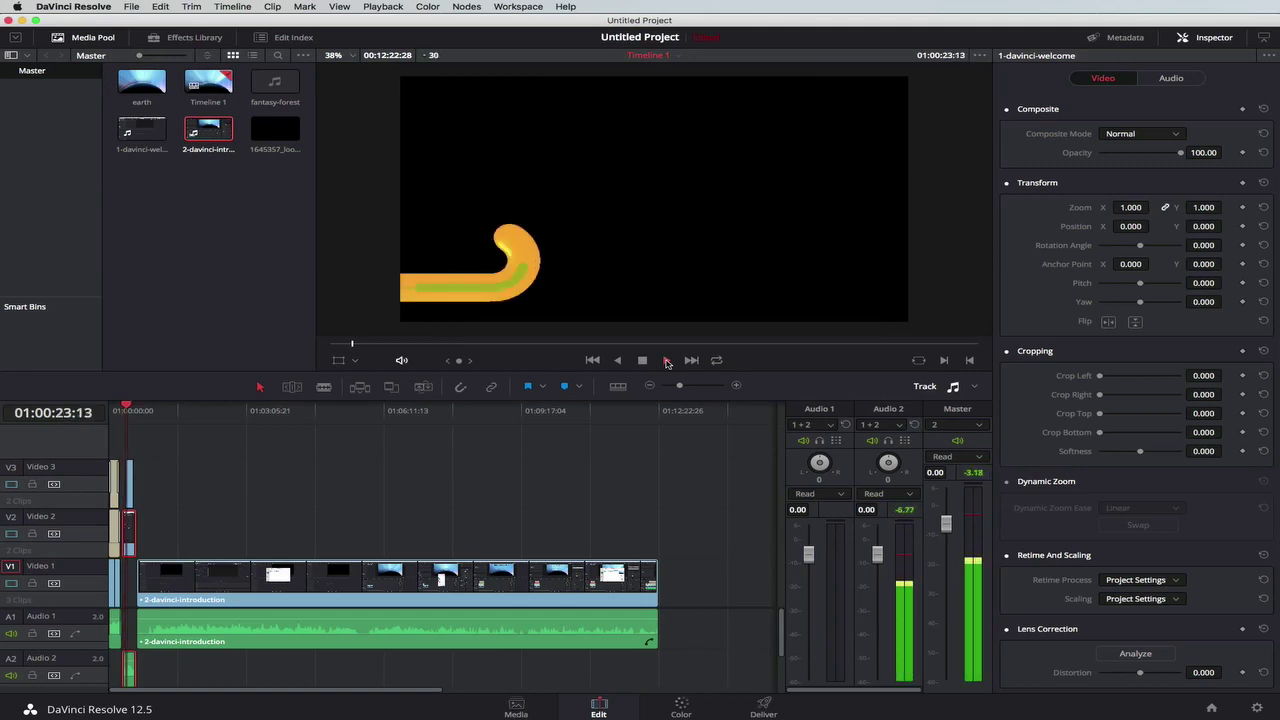
left_click(666, 361)
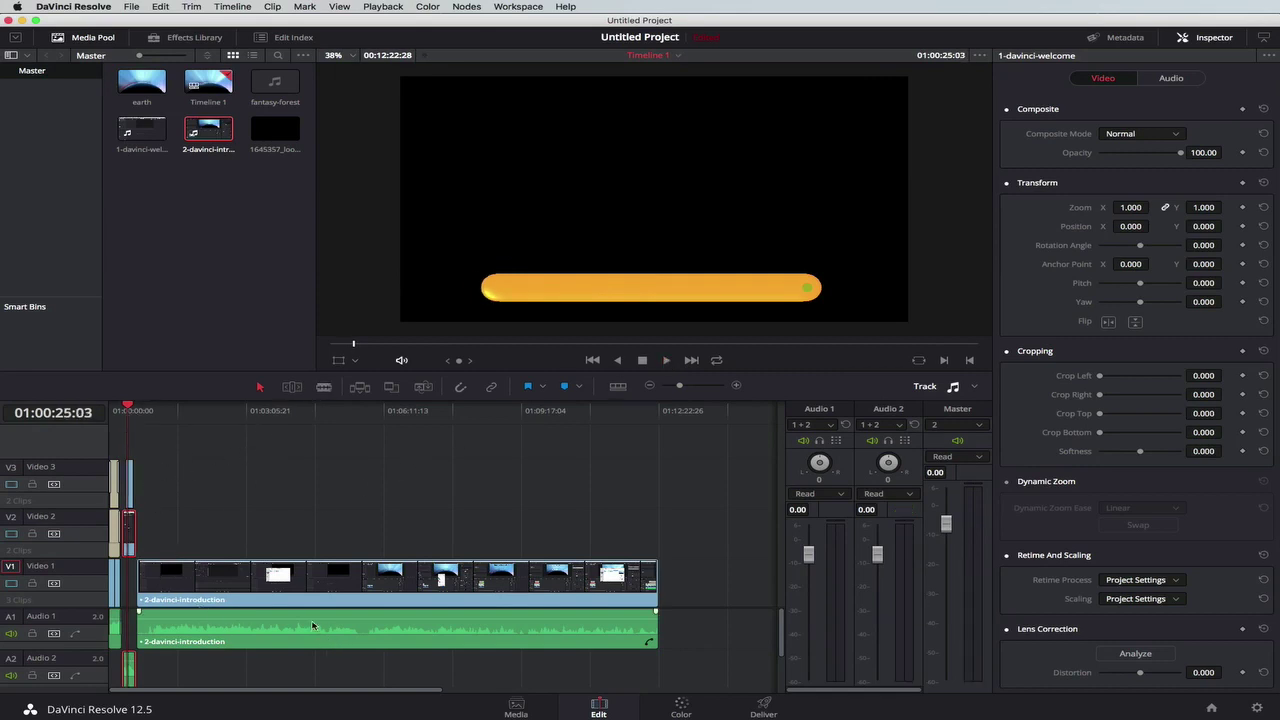
- Move the 2-davinci-introduction audio down from Audio 1 to a new Audio 3 track beneath its video
left_click_drag(312, 616, 348, 667)
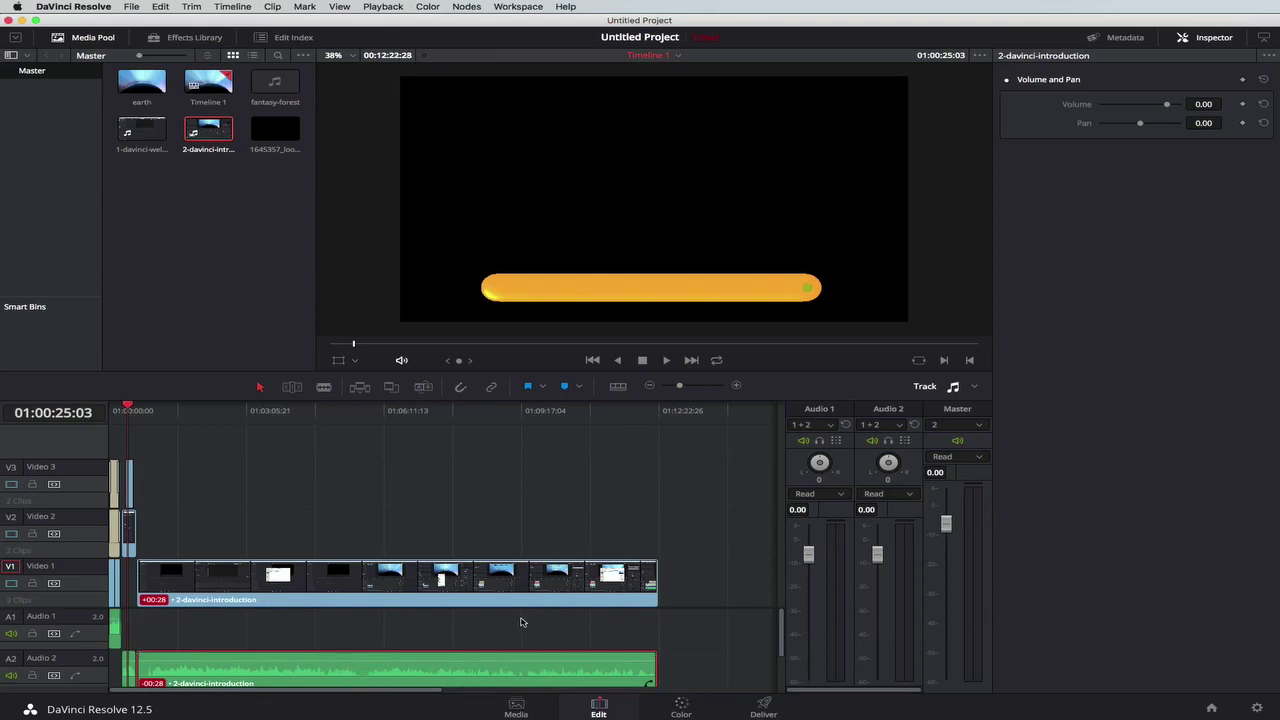
scroll(680, 631, "down", 2)
left_click_drag(293, 642, 296, 672)
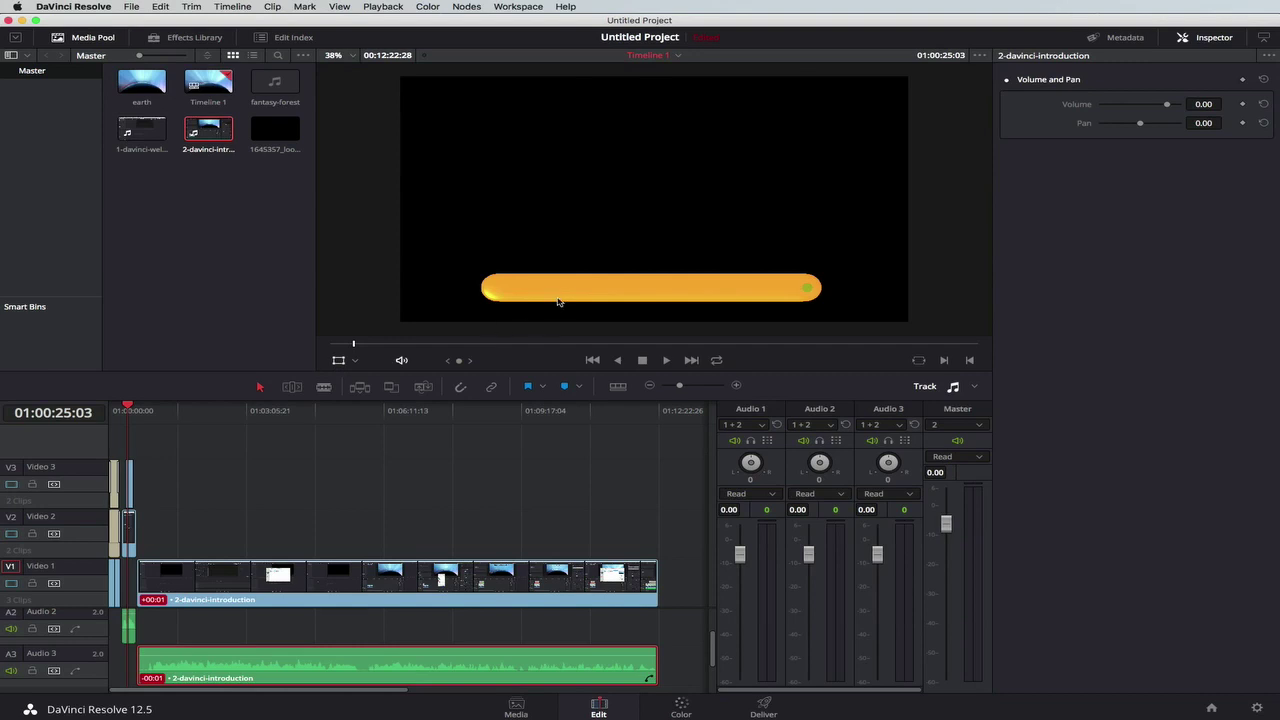
- Scale the 1645357_loopingWays_HD_LT clip down to 0.486 and position it in the frame's lower-left corner at about -480, -276
scroll(558, 302, "up", 1)
scroll(615, 228, "up", 1)
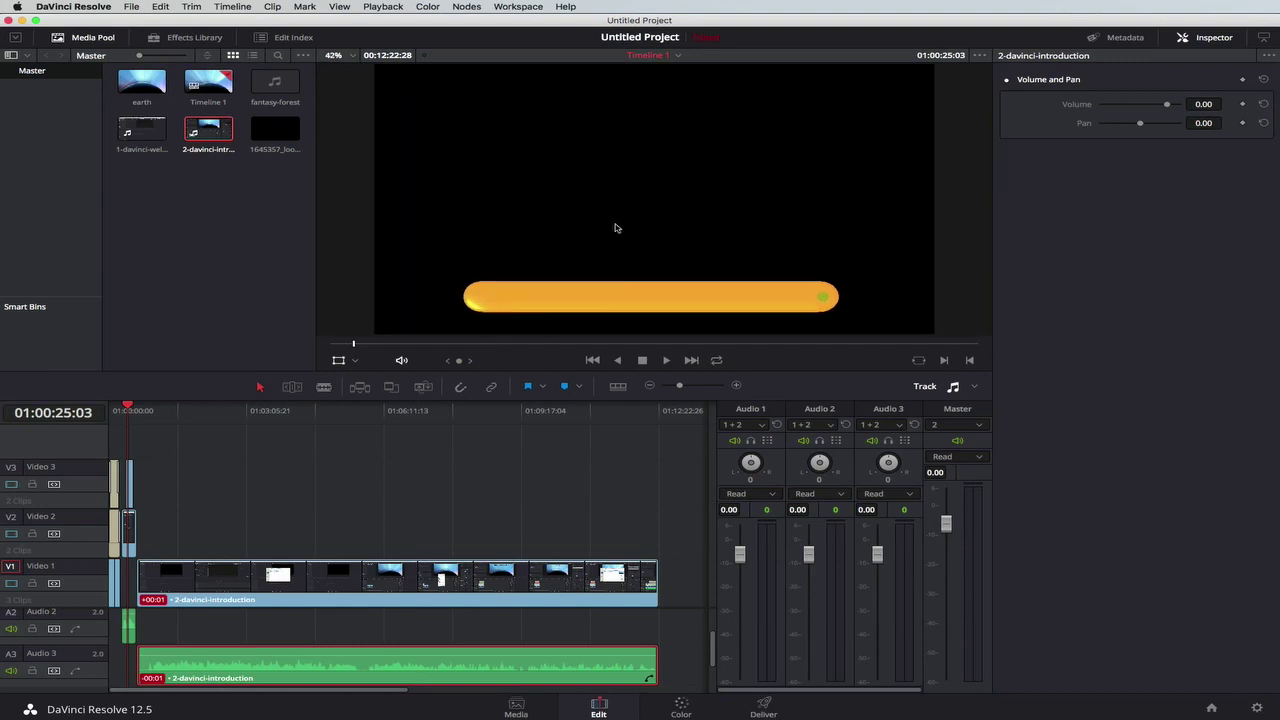
scroll(651, 249, "down", 10)
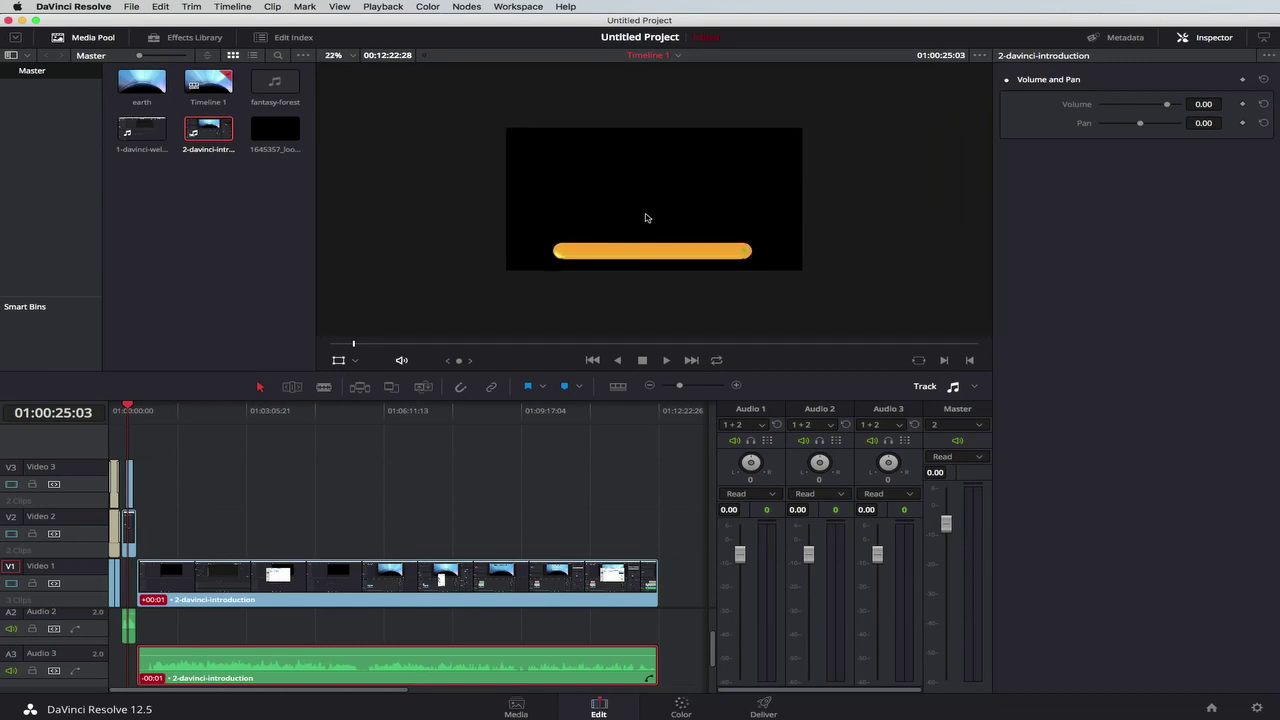
left_click(130, 481)
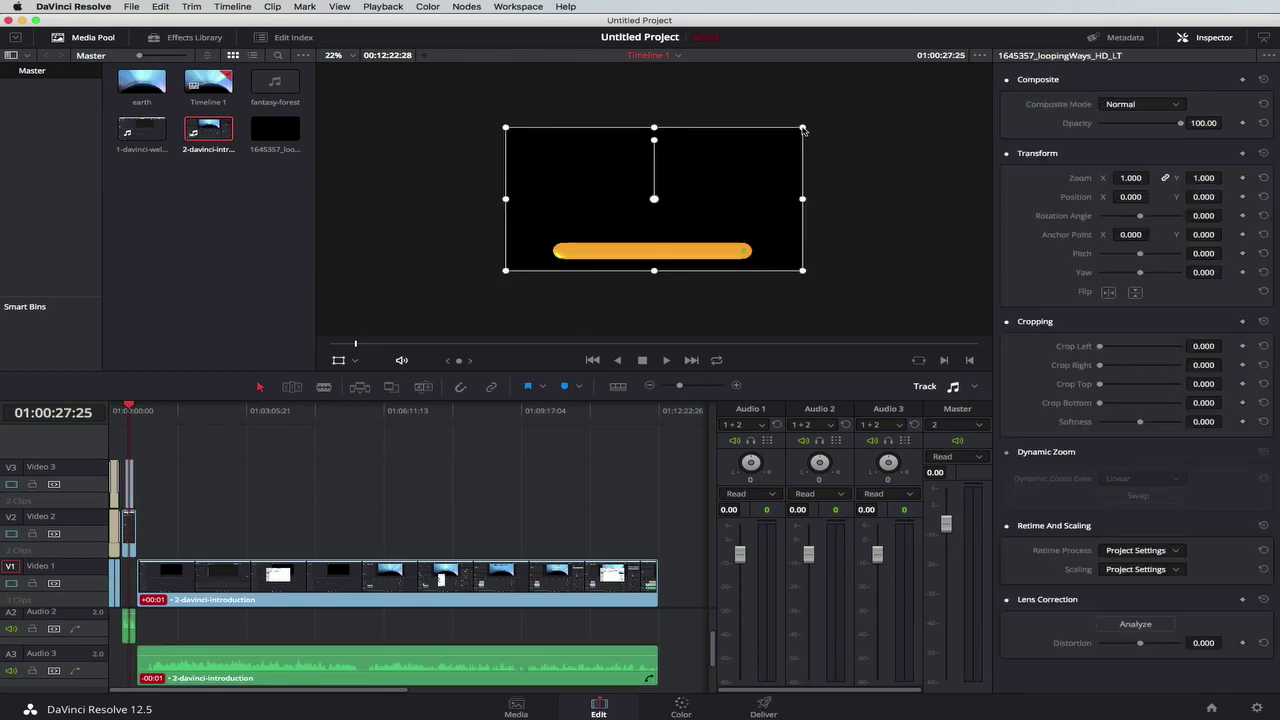
left_click_drag(803, 128, 618, 226)
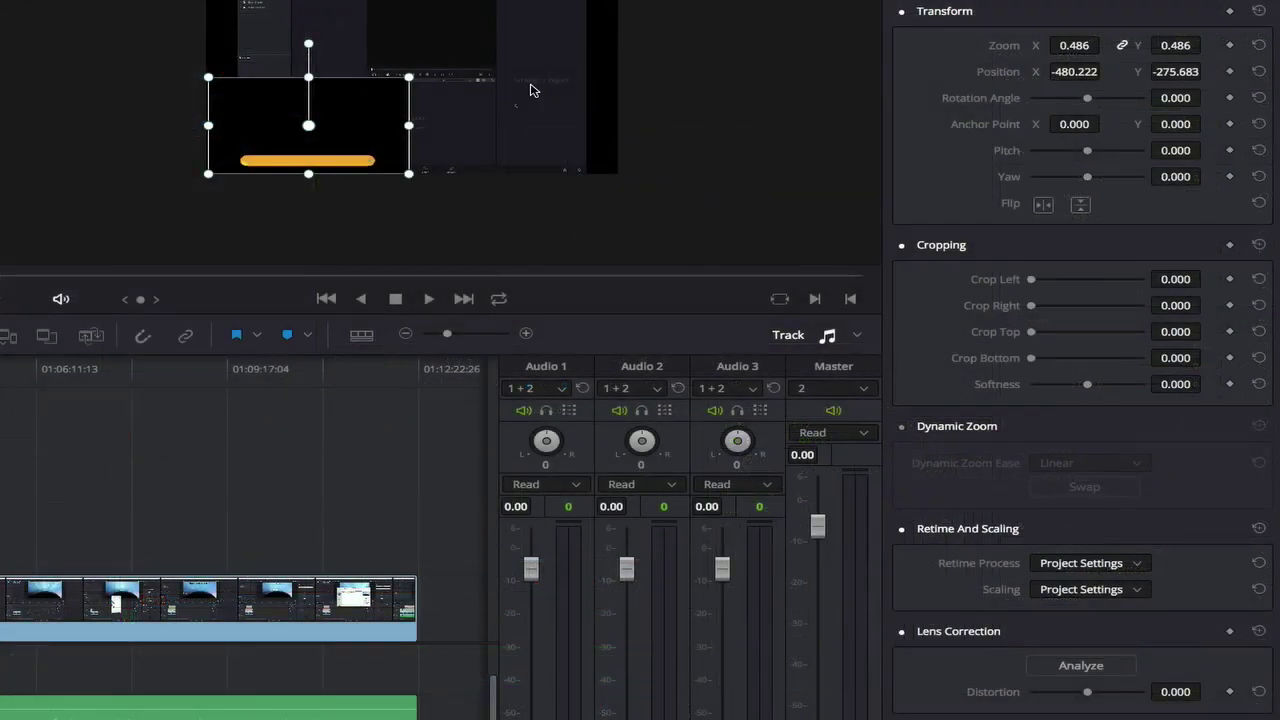
- Set the scaling of the 1-davinci-welcome and 2-davinci-introduction video clips to Stretch
scroll(519, 119, "up", 2)
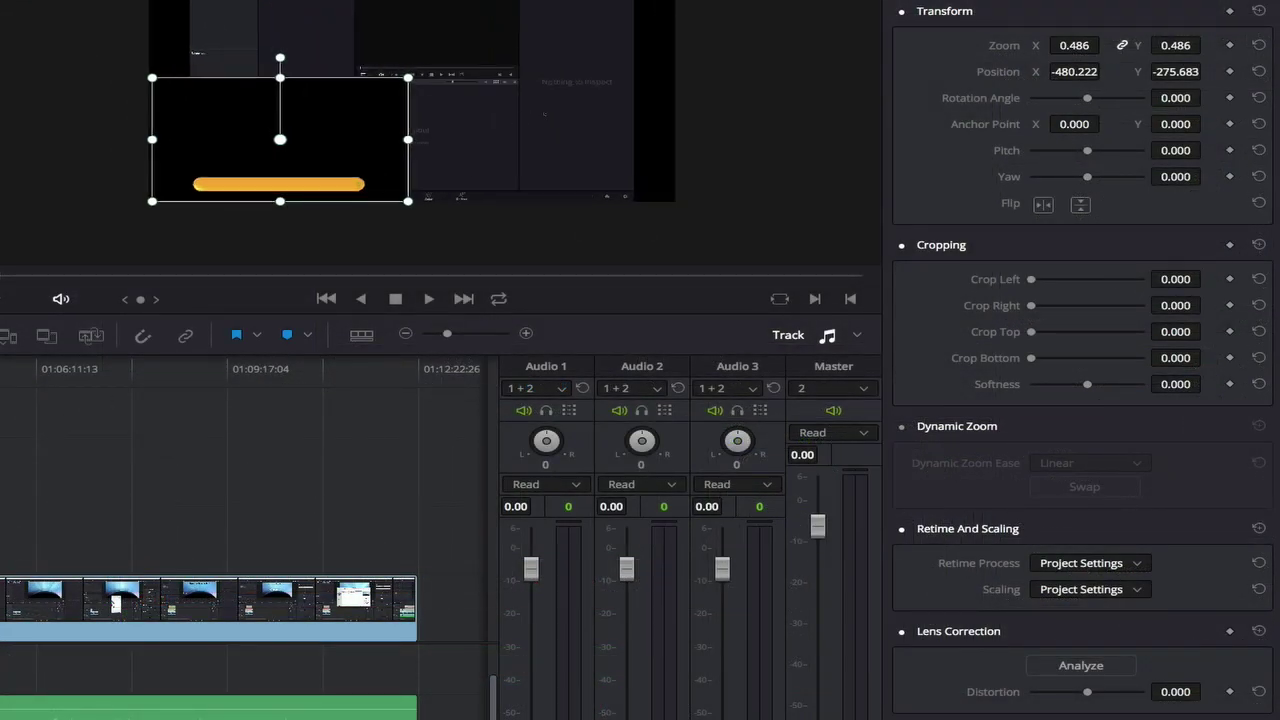
left_click(440, 20)
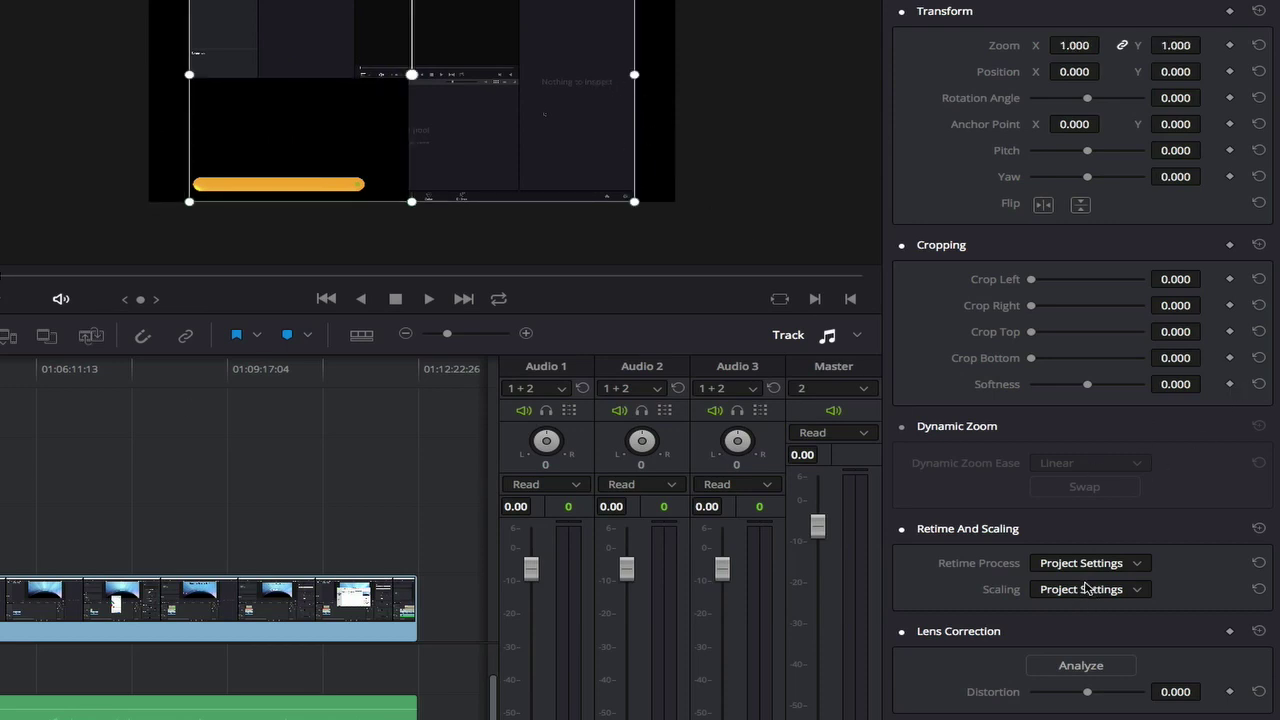
left_click(1090, 590)
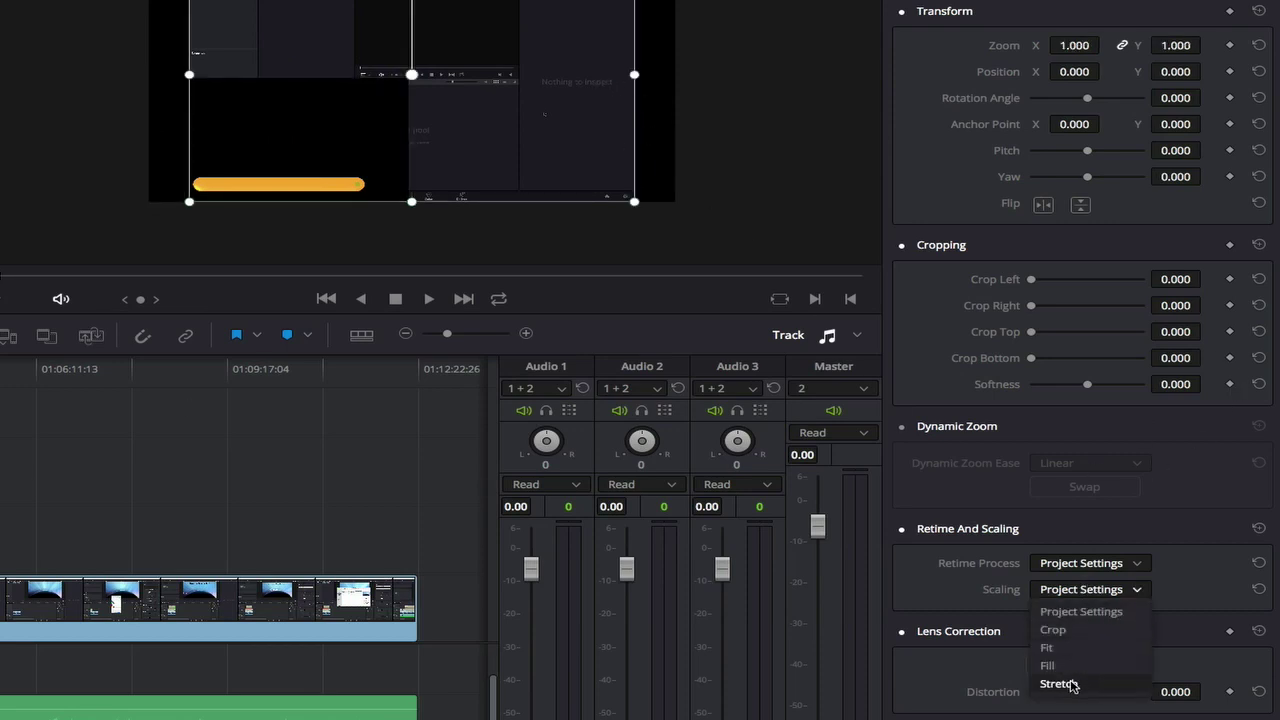
left_click(1058, 684)
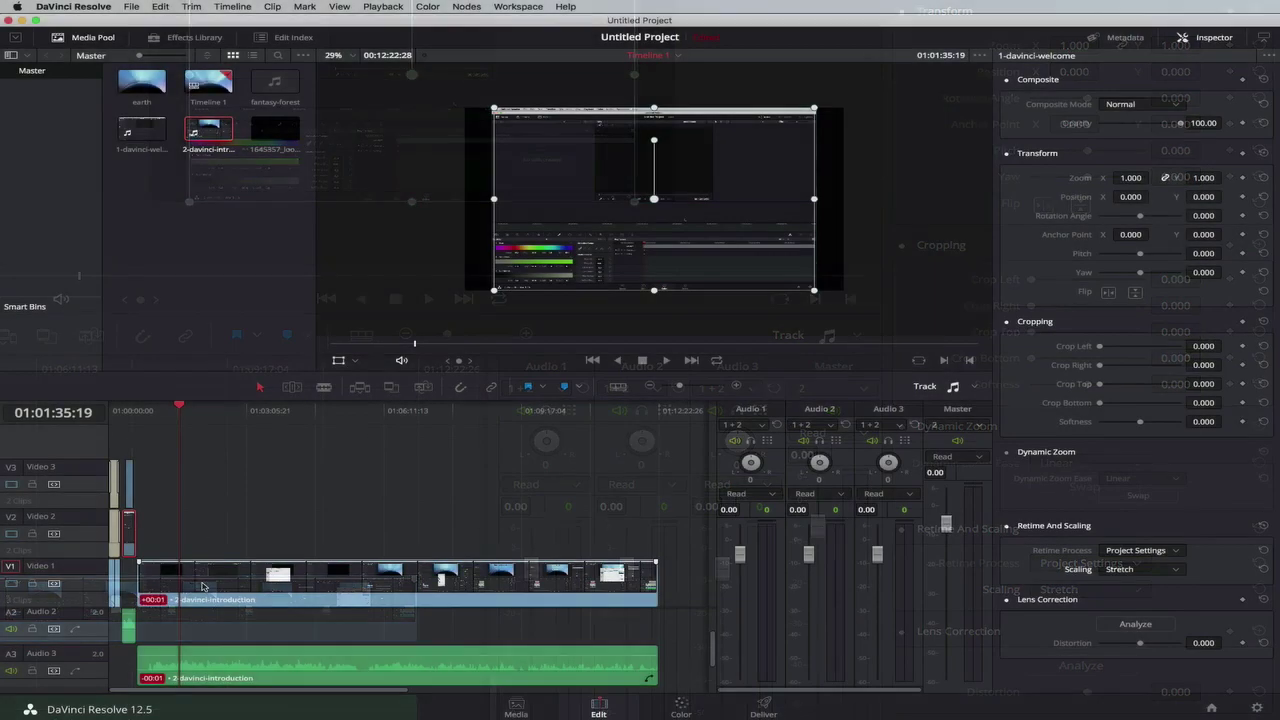
left_click(1139, 569)
left_click(1120, 637)
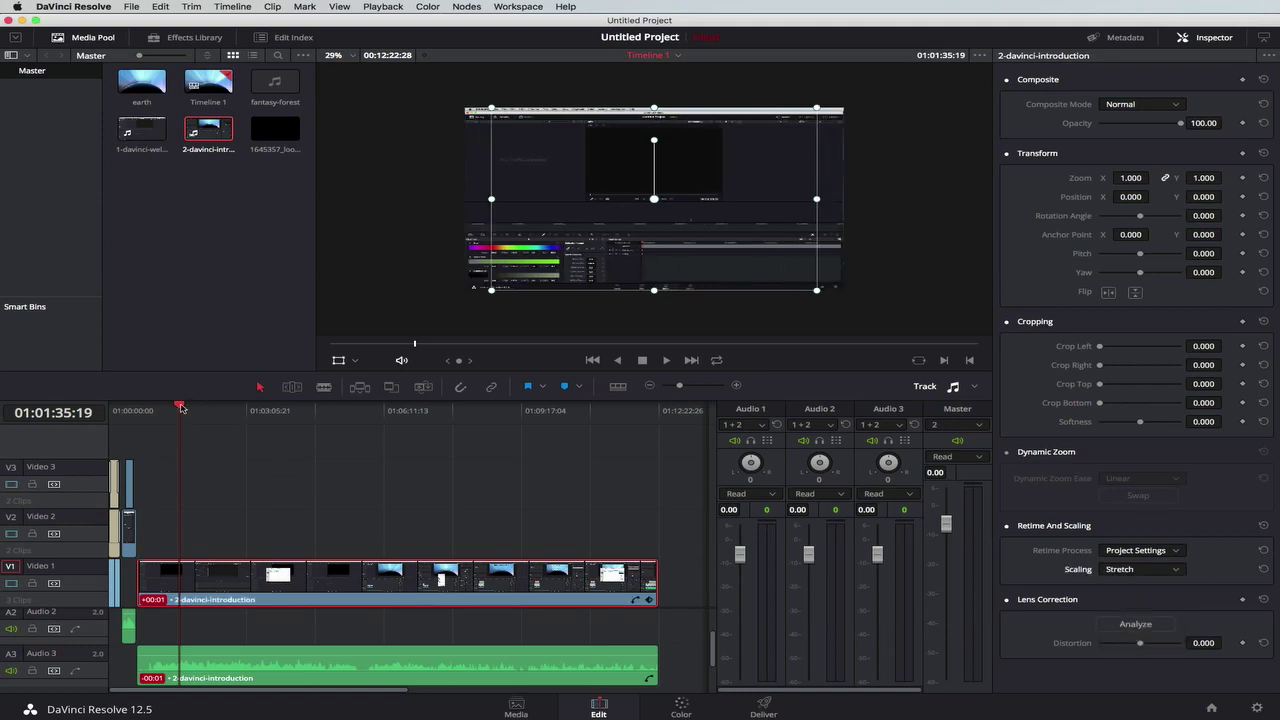
- Nudge the lower-third clip slightly left in the frame, to position about -504.6, -272.2
left_click_drag(180, 407, 130, 415)
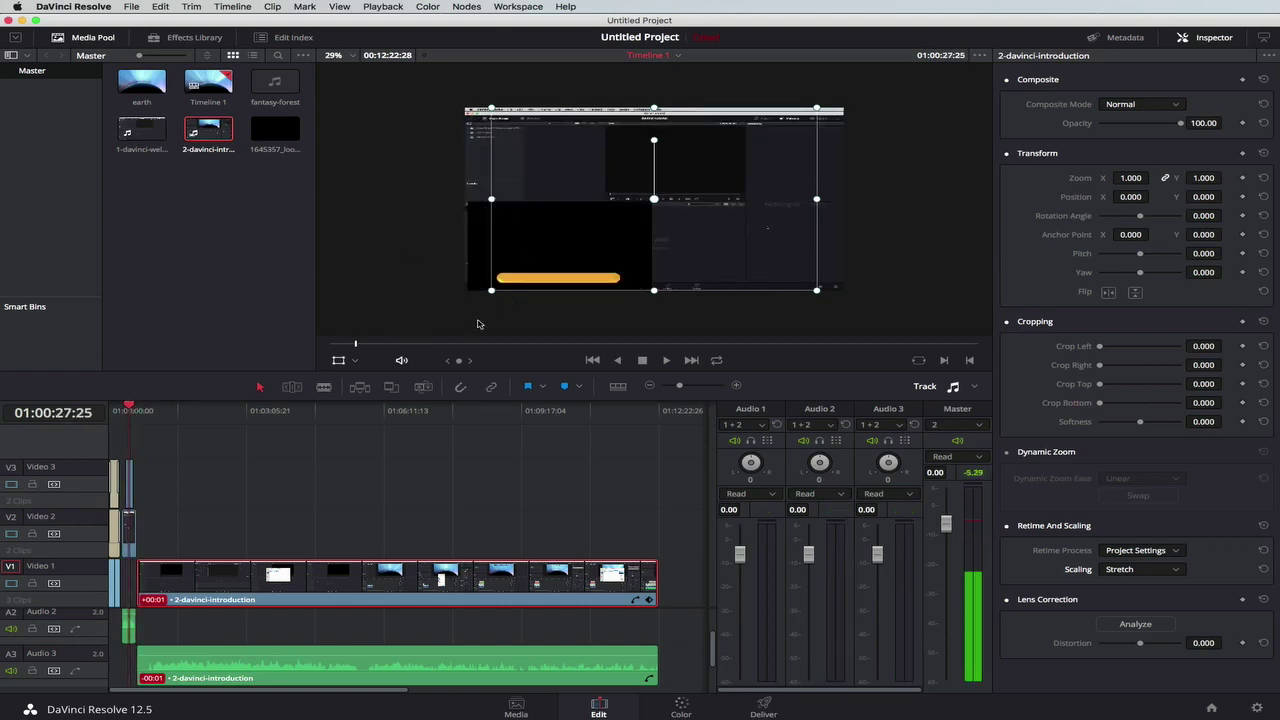
left_click(130, 489)
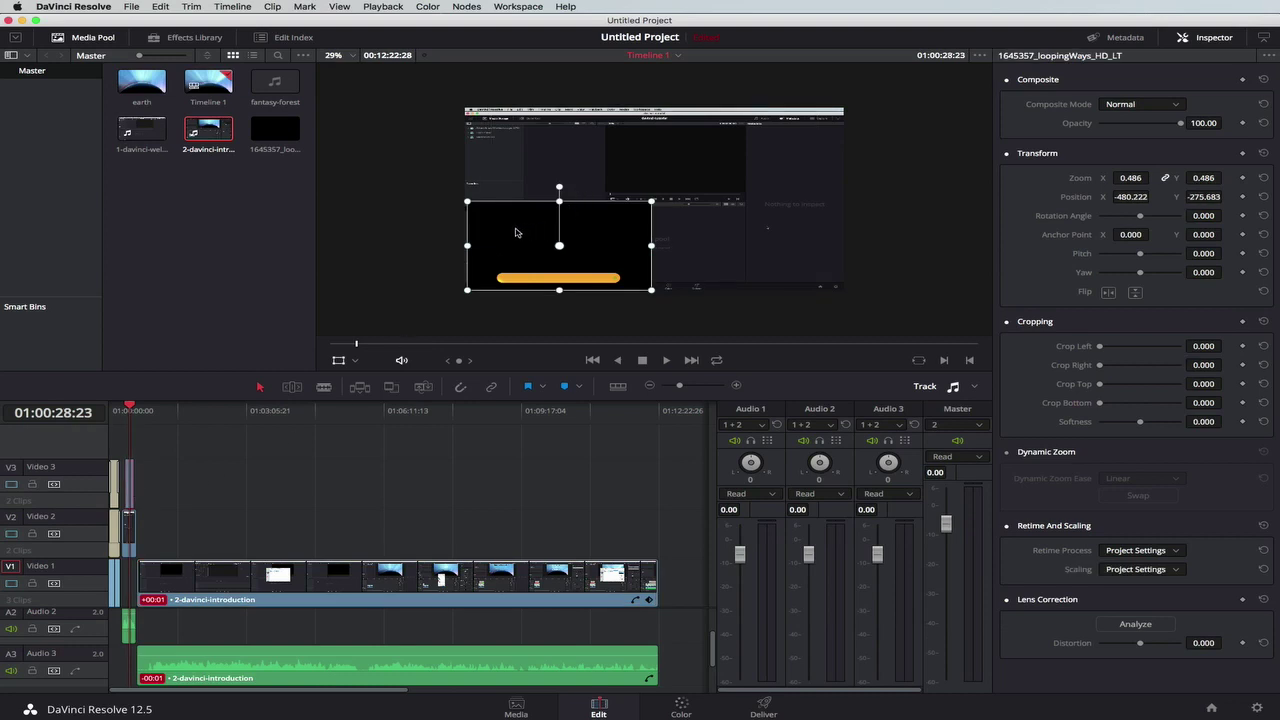
left_click_drag(515, 233, 511, 232)
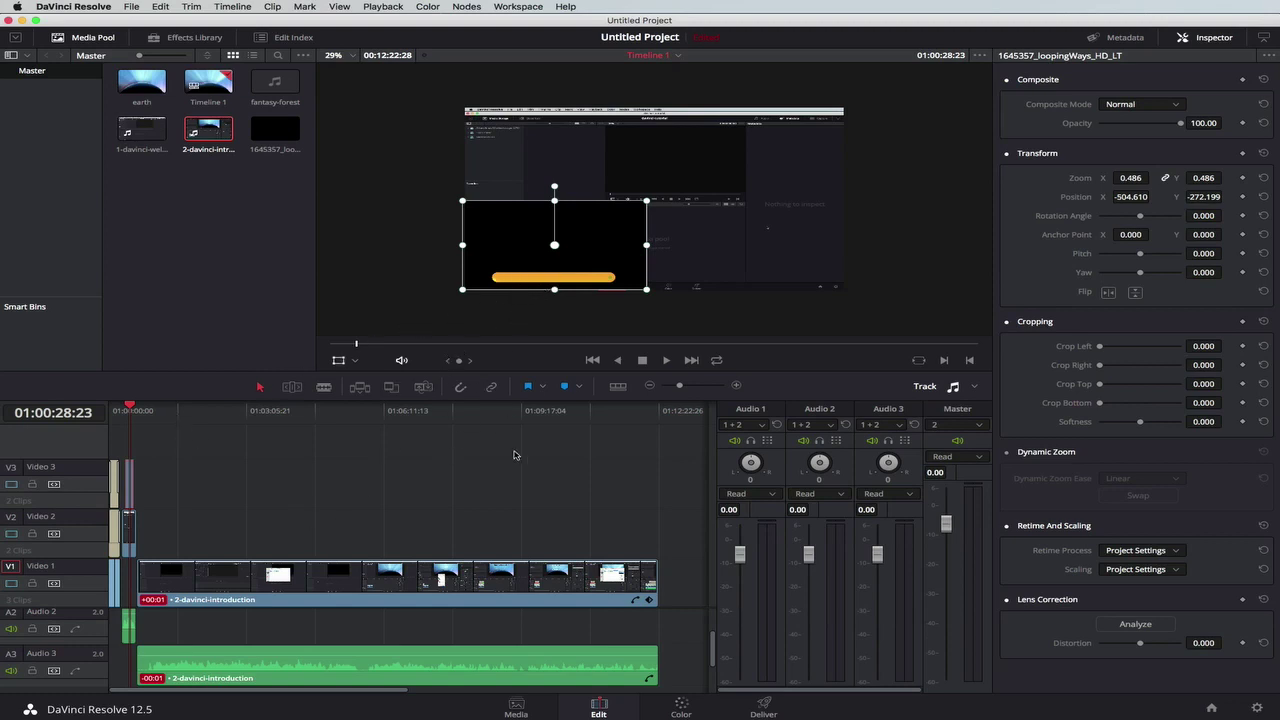
- On the Color page, add a second serial node to the lower-third clip and connect its key output to a new alpha output
left_click(681, 708)
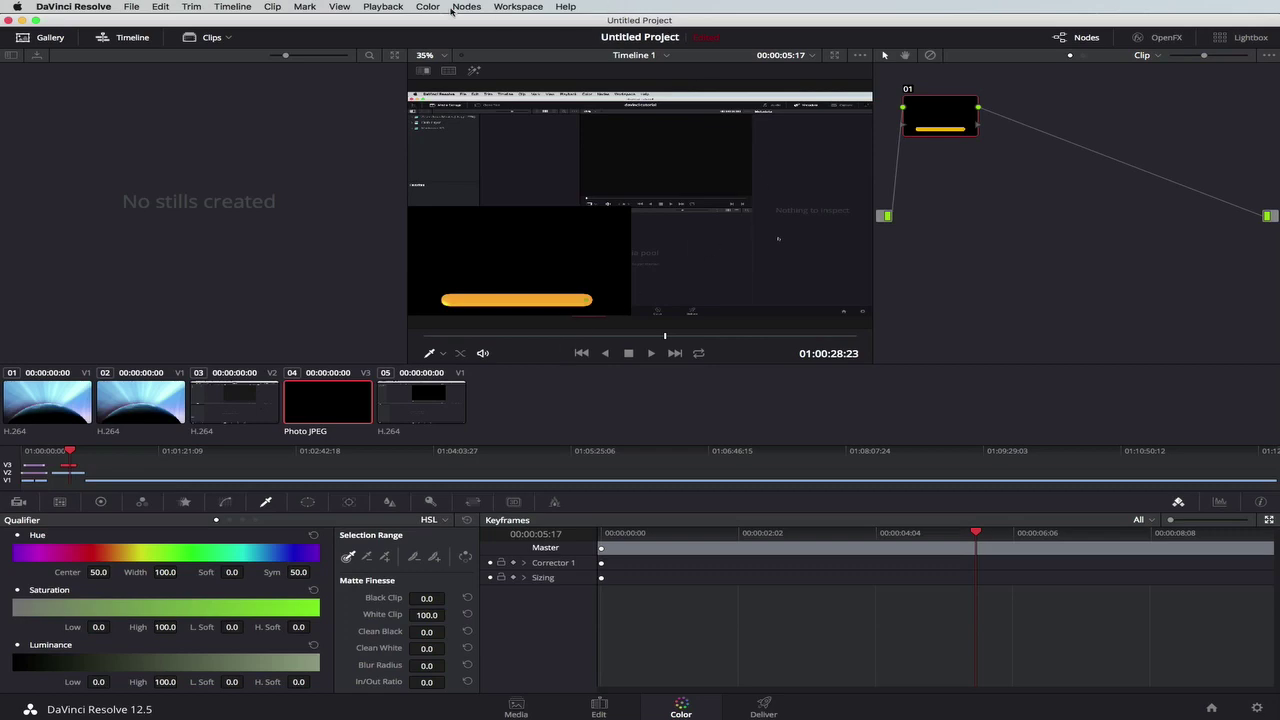
left_click(469, 8)
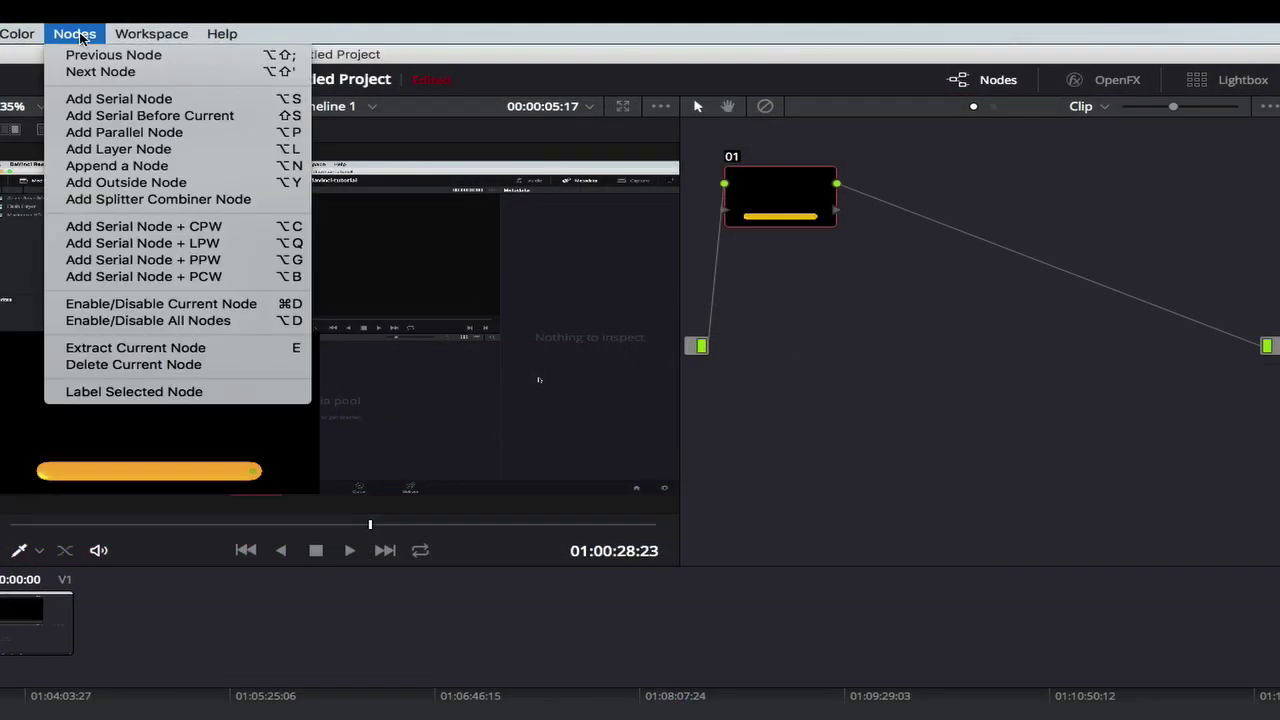
left_click(118, 100)
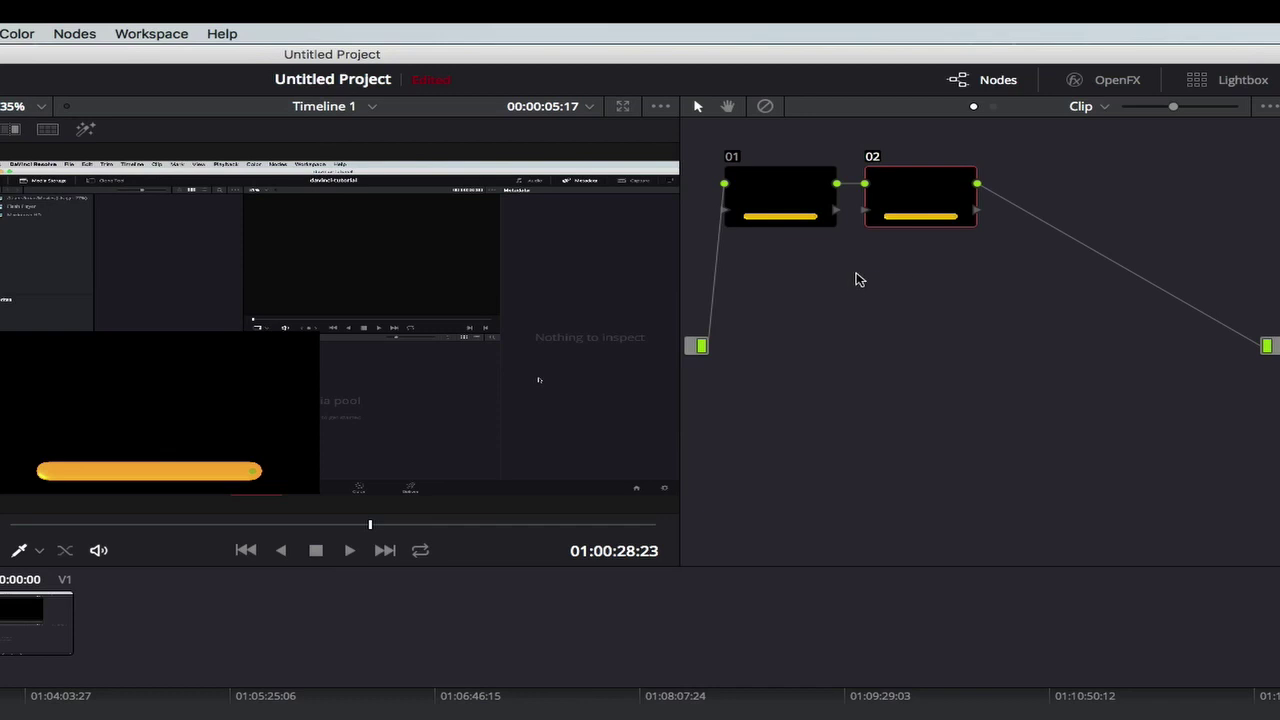
right_click(857, 279)
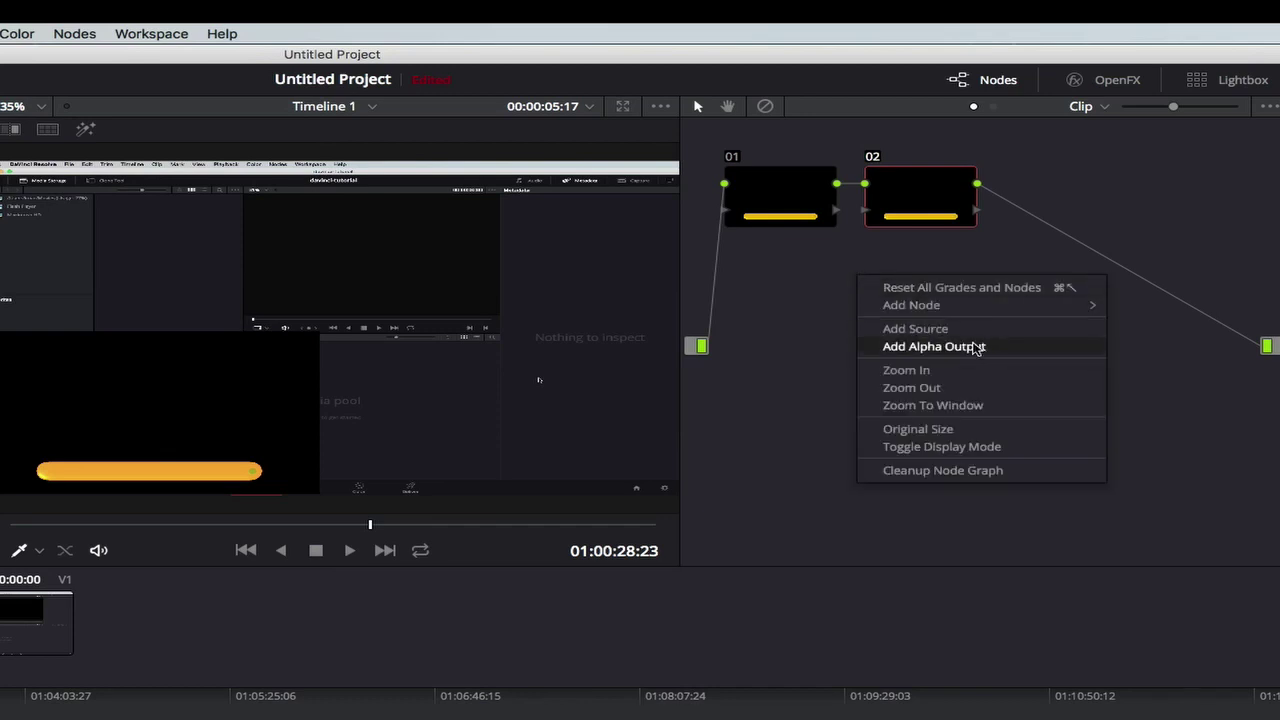
left_click(975, 348)
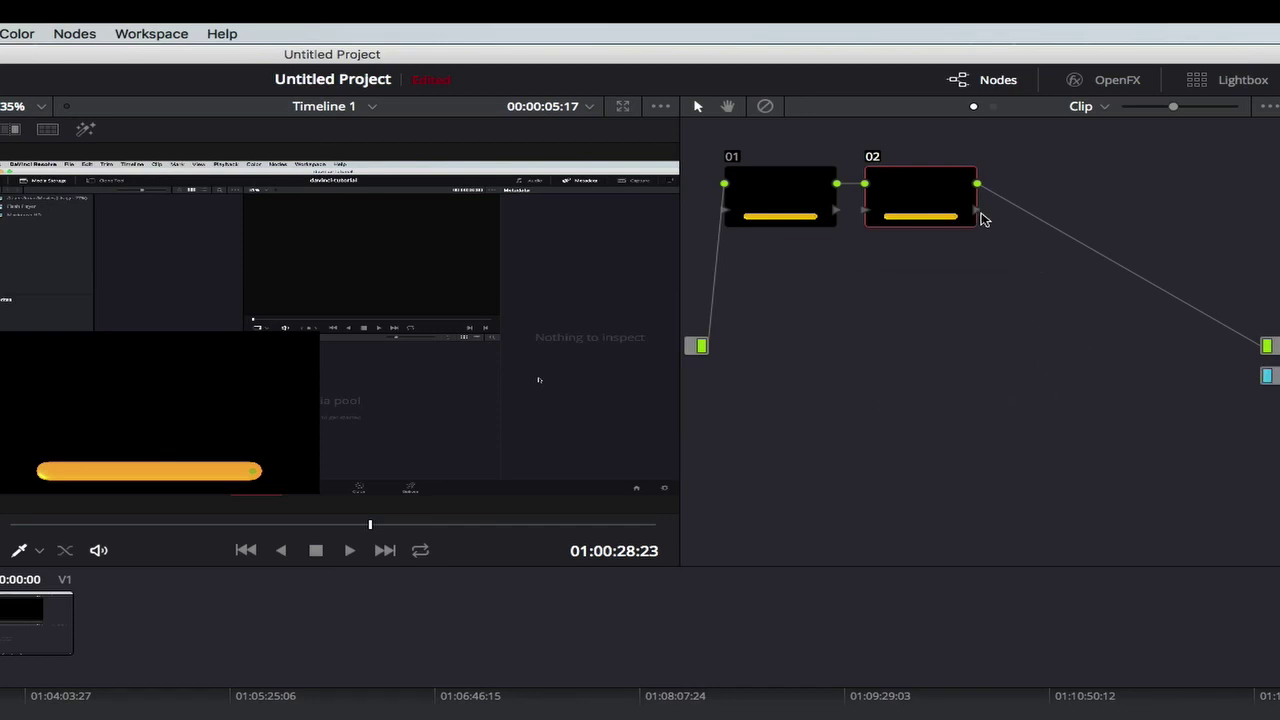
left_click_drag(980, 217, 1266, 381)
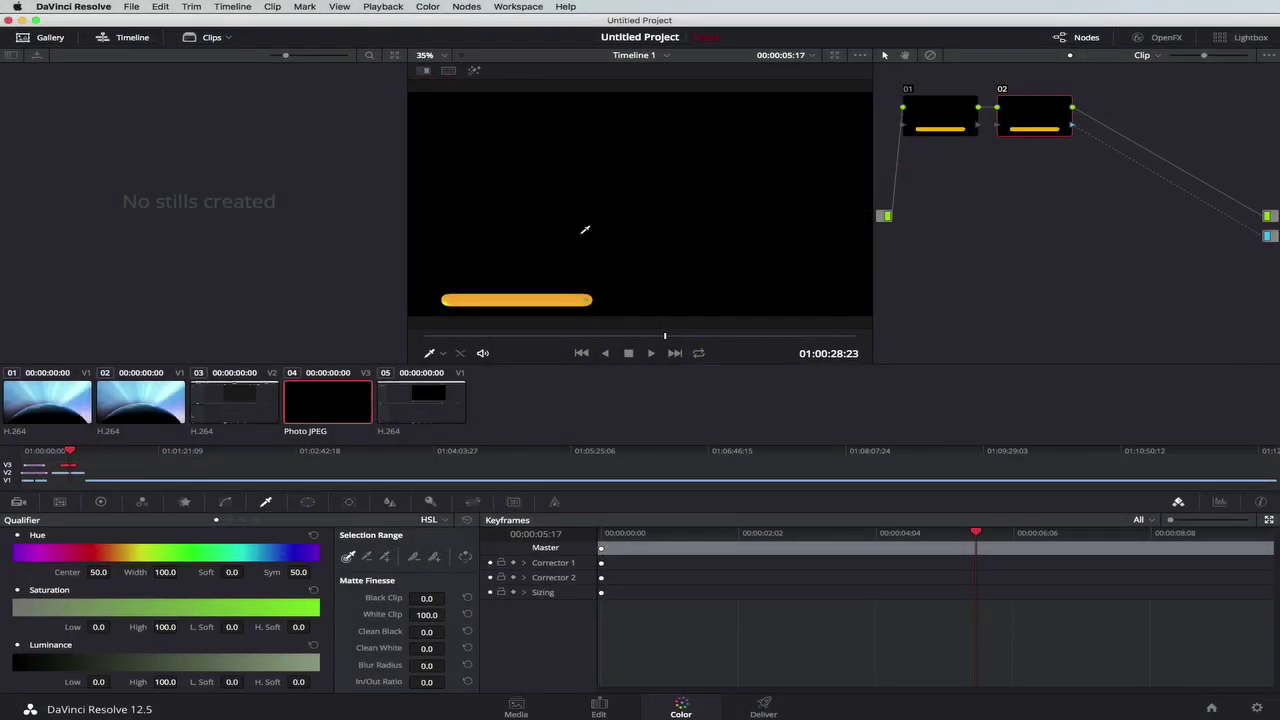
- Sample the lower third's black background with the Qualifier and invert the selection
left_click(585, 230)
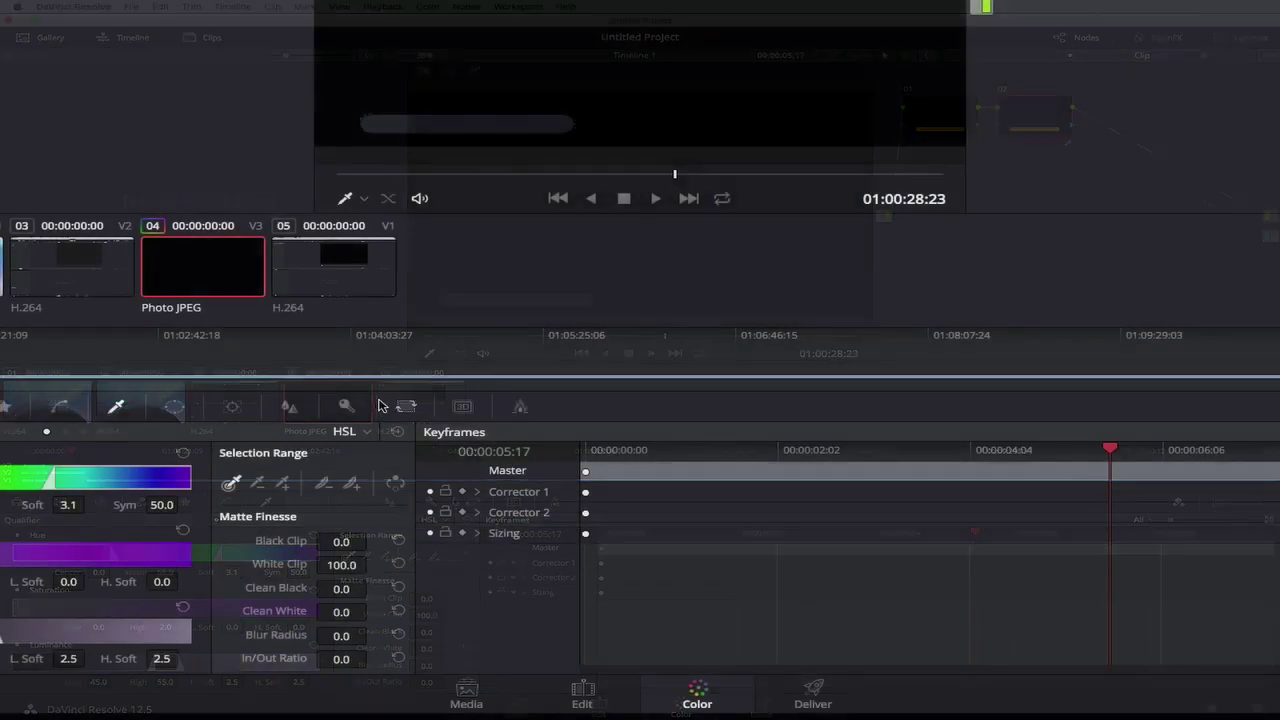
left_click(395, 483)
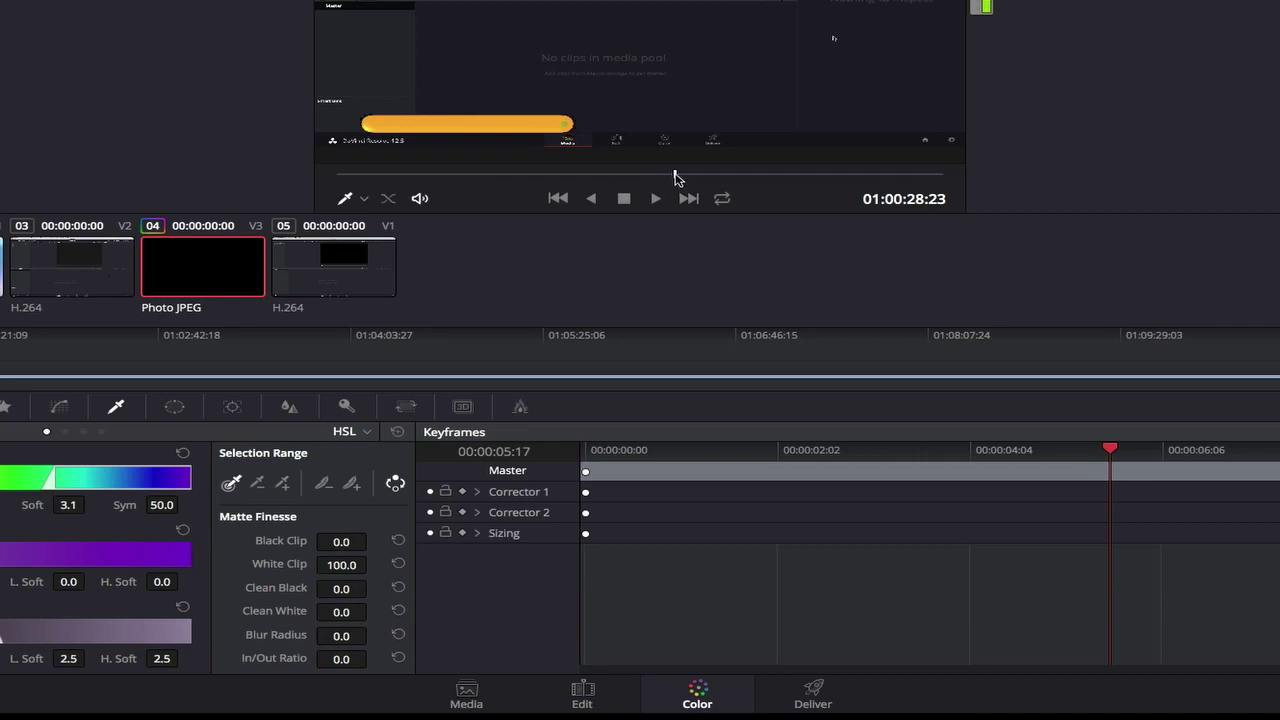
- Scrub the clip to 01:00:25:18 and refine the matte with Clean Black 4.6 and In/Out Ratio -10.4
left_click_drag(675, 176, 333, 187)
left_click_drag(333, 187, 335, 183)
left_click_drag(427, 340, 529, 338)
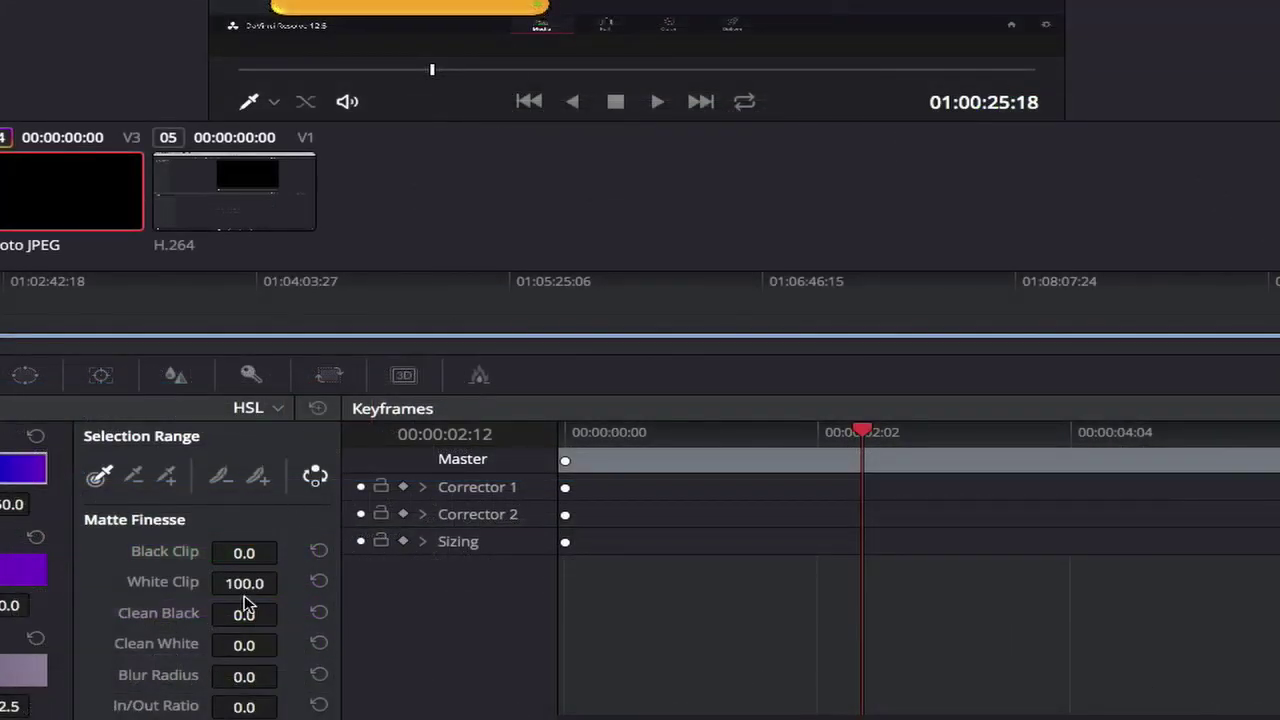
left_click_drag(243, 614, 280, 614)
left_click_drag(244, 706, 140, 706)
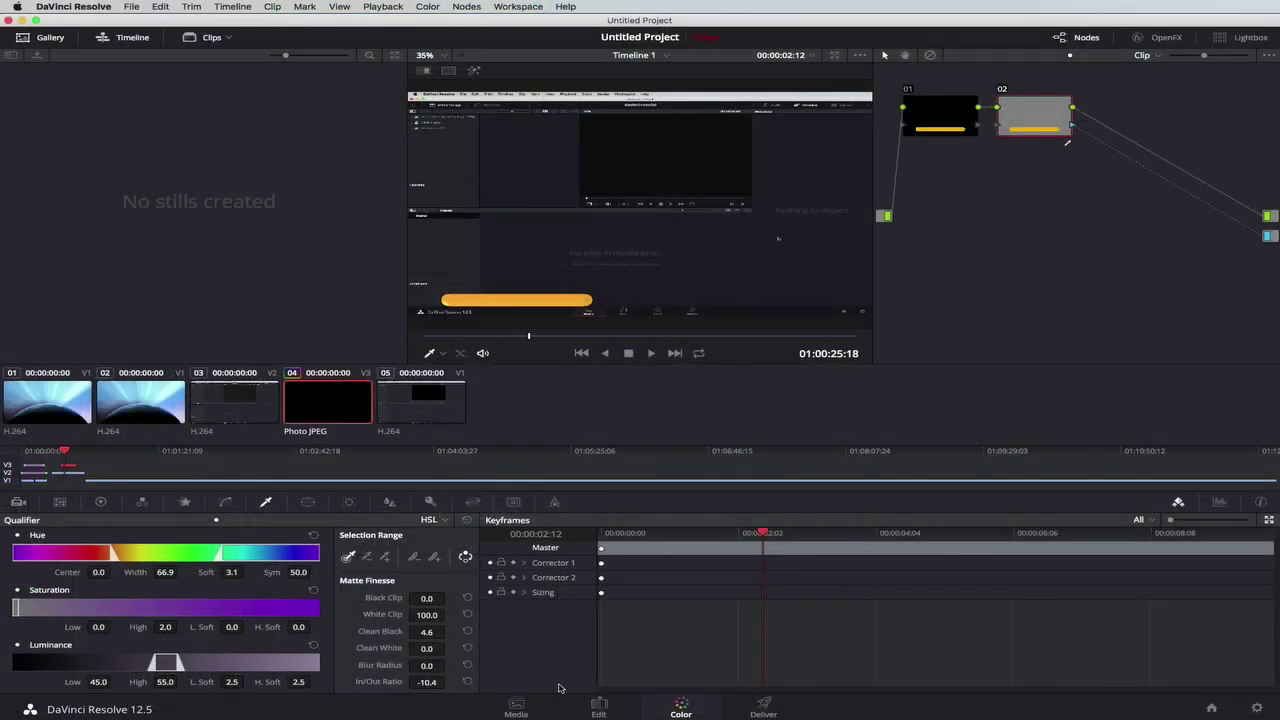
- Return to the Edit page, inspect the keyed lower third over the screen recording, and play the timeline from 01:00:09:08
left_click(603, 707)
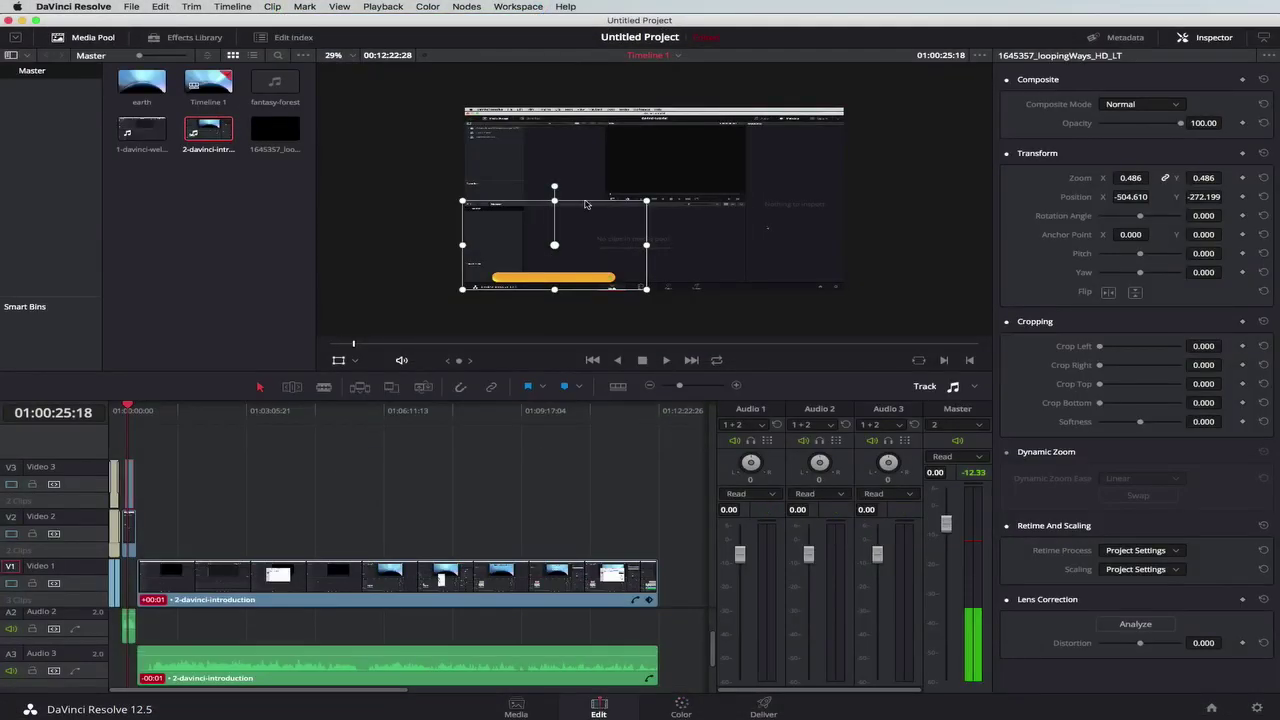
scroll(727, 240, "up", 5)
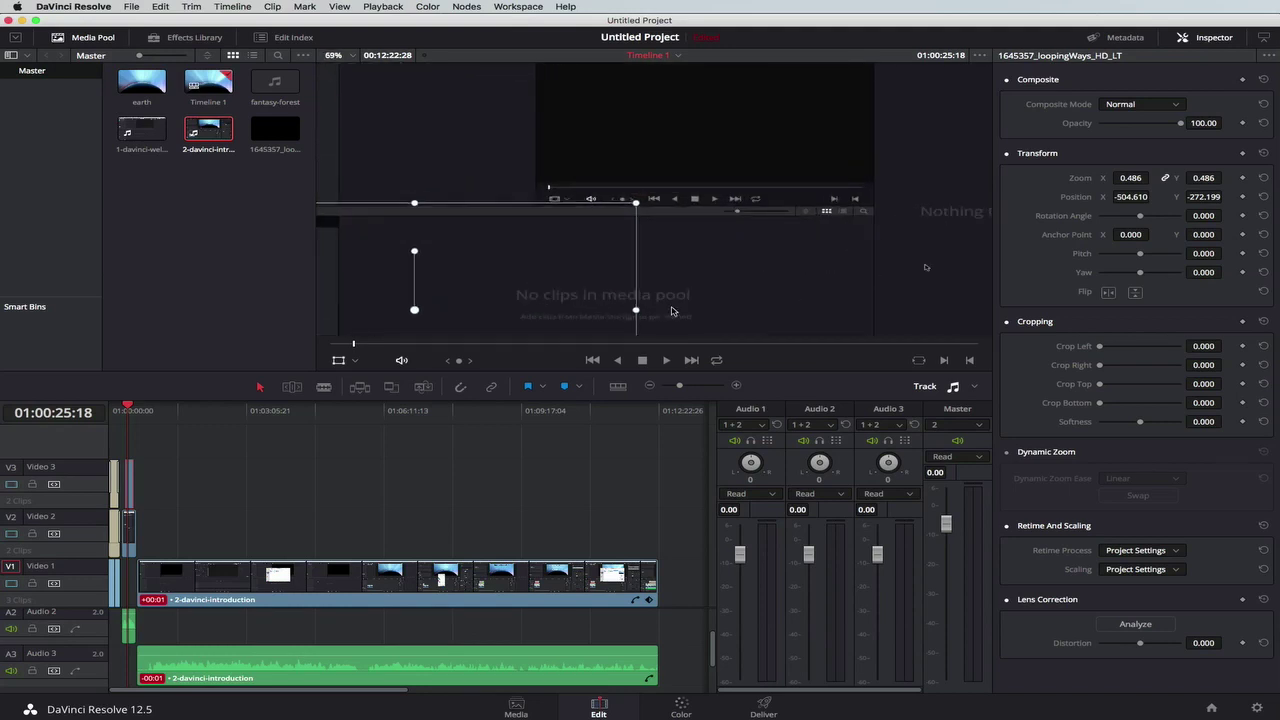
scroll(672, 311, "down", 4)
scroll(672, 311, "up", 1)
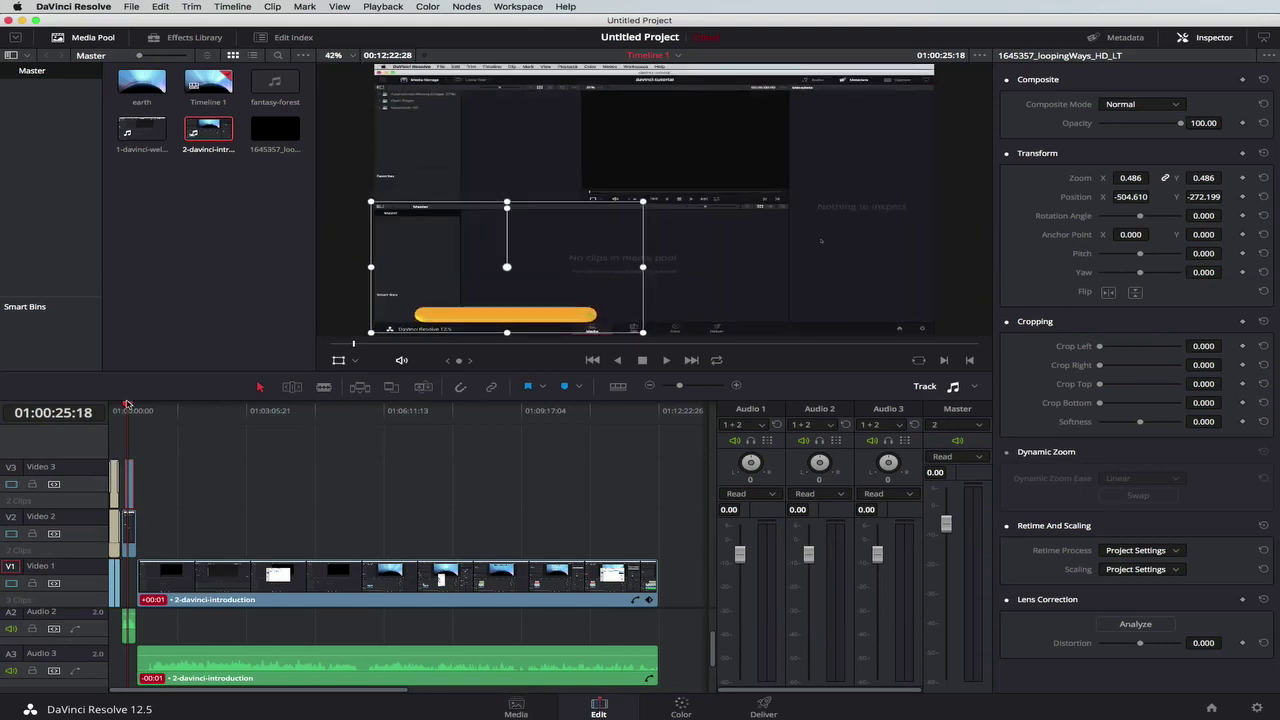
left_click_drag(127, 413, 115, 409)
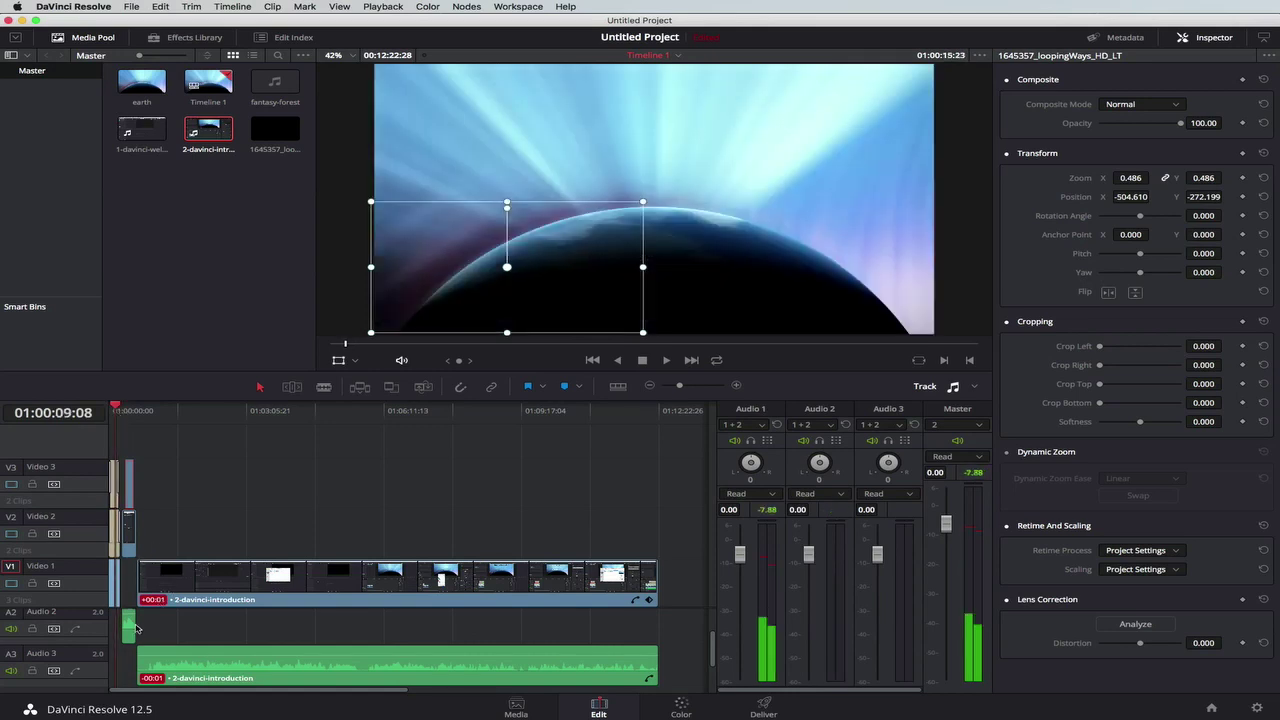
- Extend the fantasy-forest music on Audio 1 to about 01:01:47, beneath the 1-davinci-welcome and 2-davinci-introduction clips
left_click(135, 626)
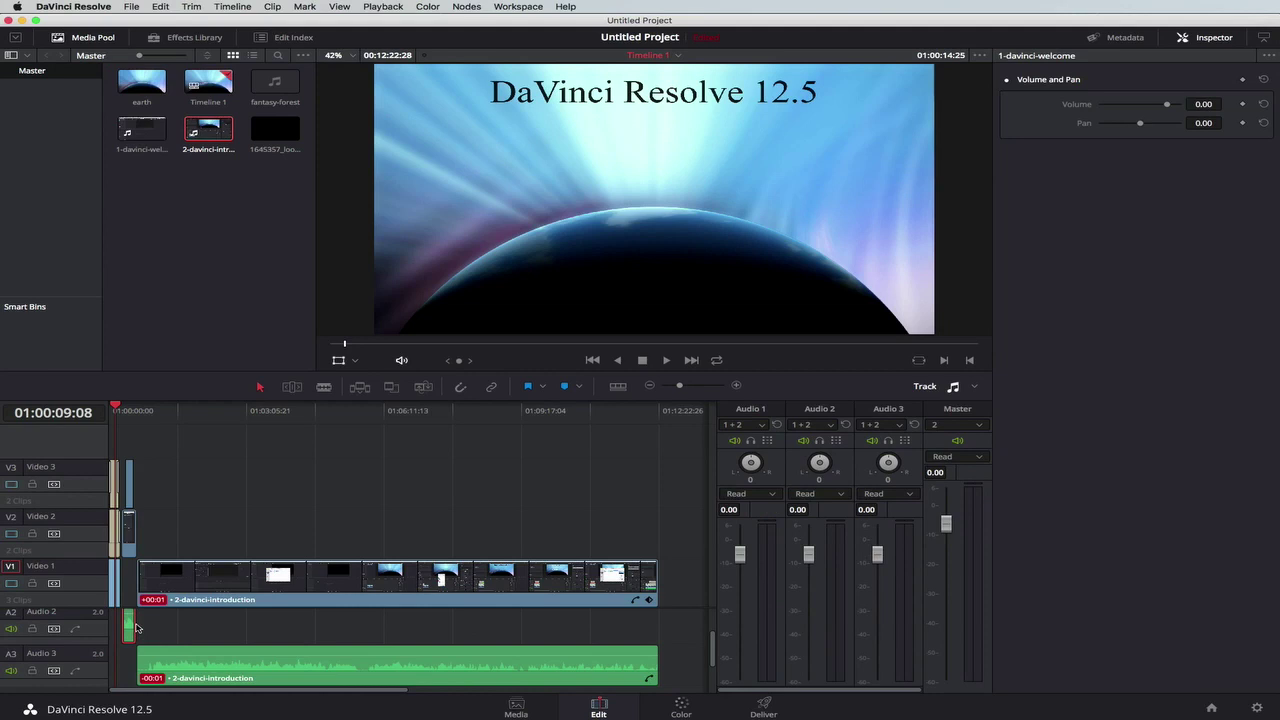
left_click(144, 628)
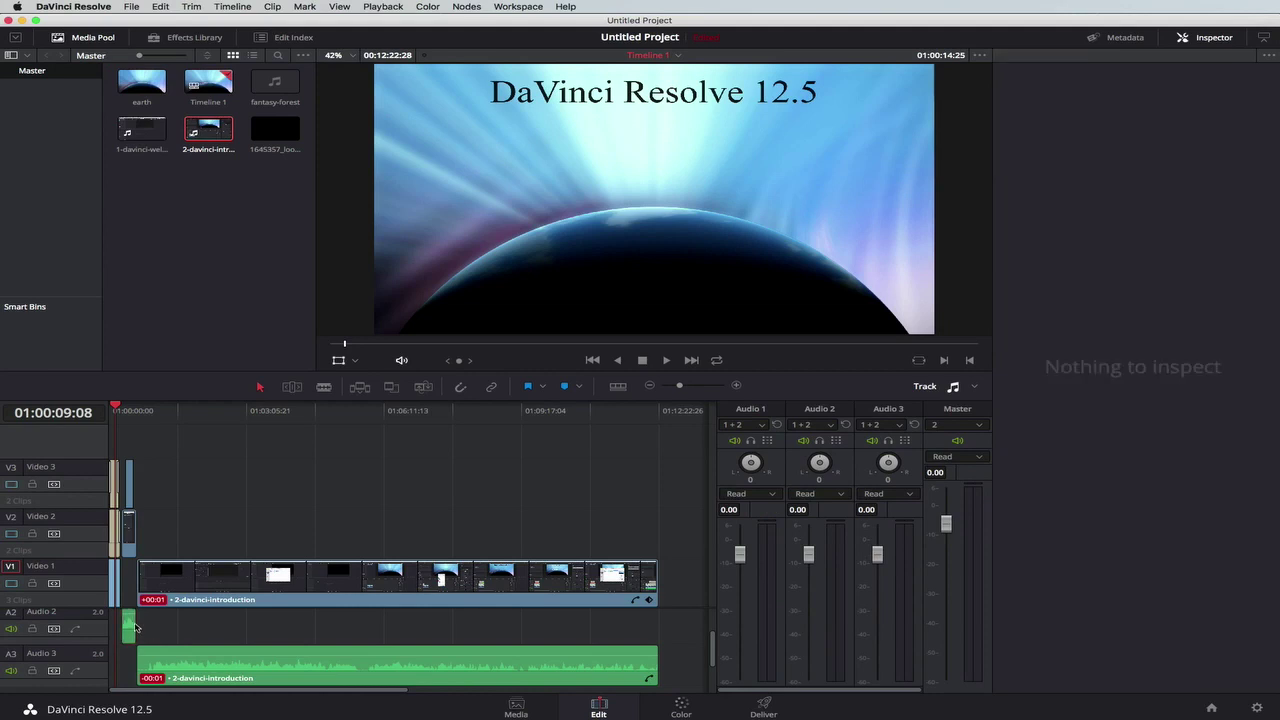
left_click(135, 627)
scroll(135, 627, "up", 1)
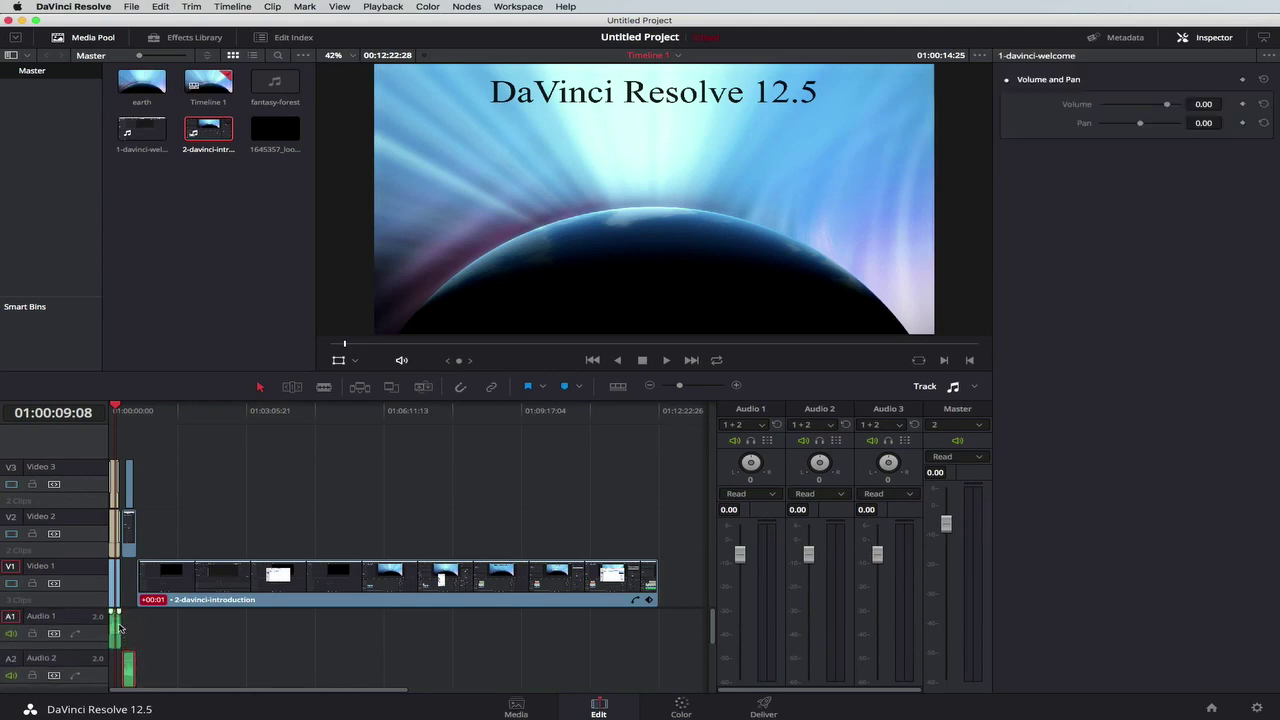
left_click(118, 627)
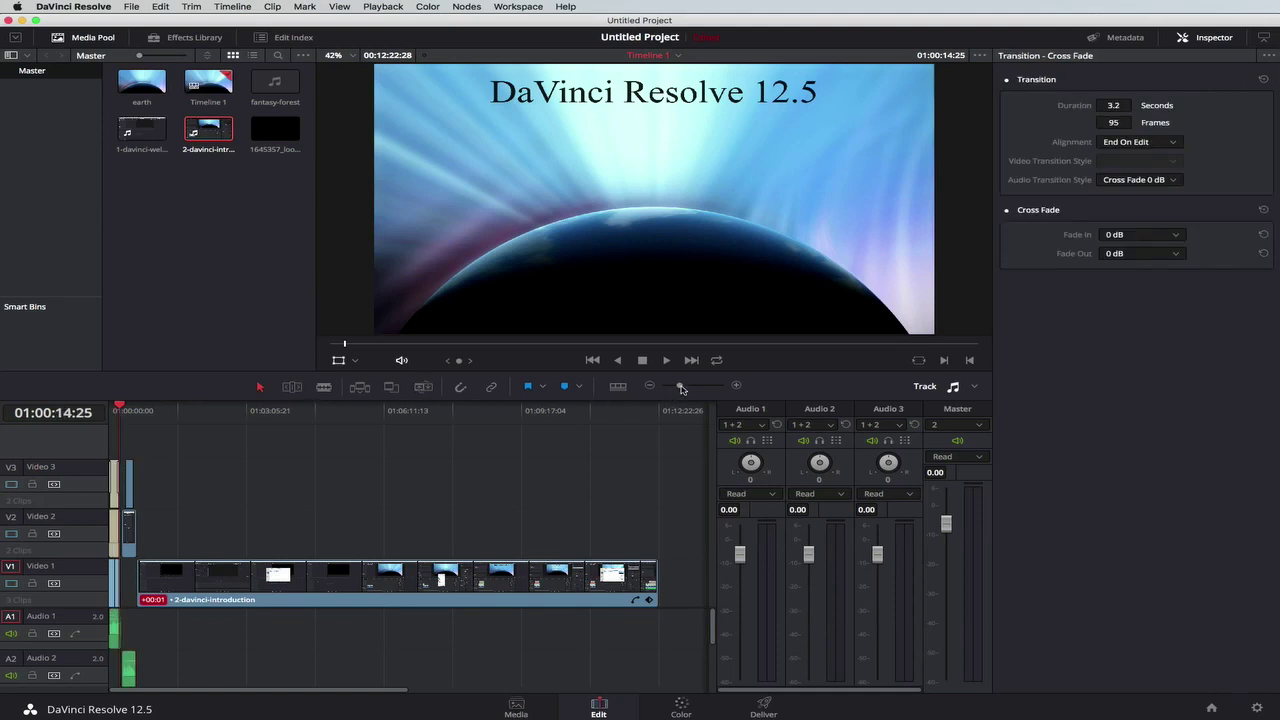
left_click_drag(681, 389, 691, 389)
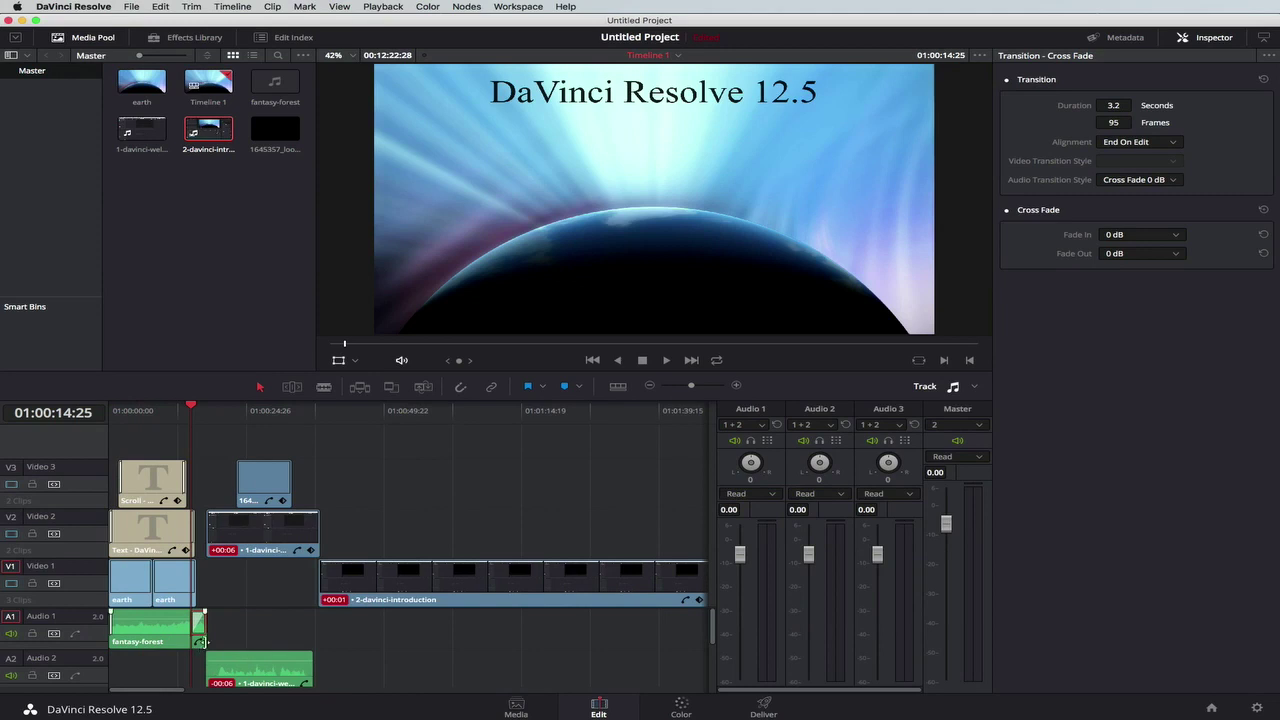
left_click_drag(201, 641, 695, 612)
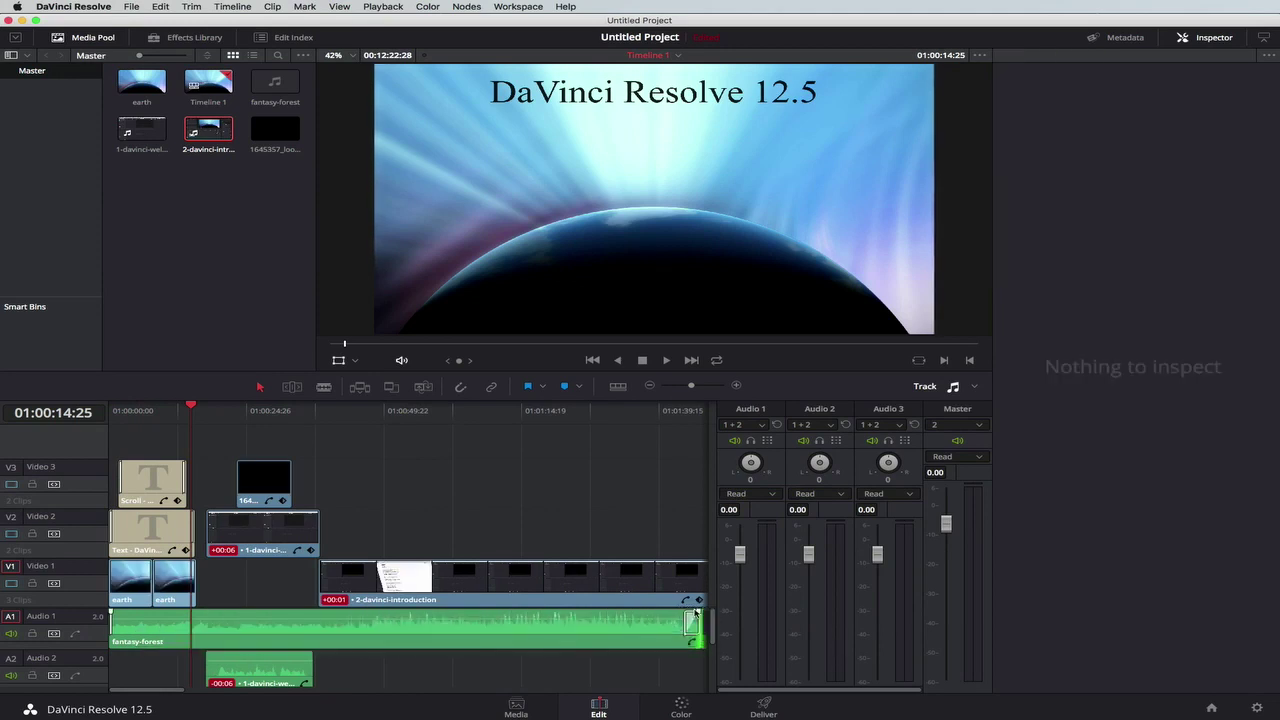
- Play the timeline from 01:00:12:13 to review the extended music, stopping at 01:00:24:04 where the lower third begins
left_click_drag(190, 405, 178, 410)
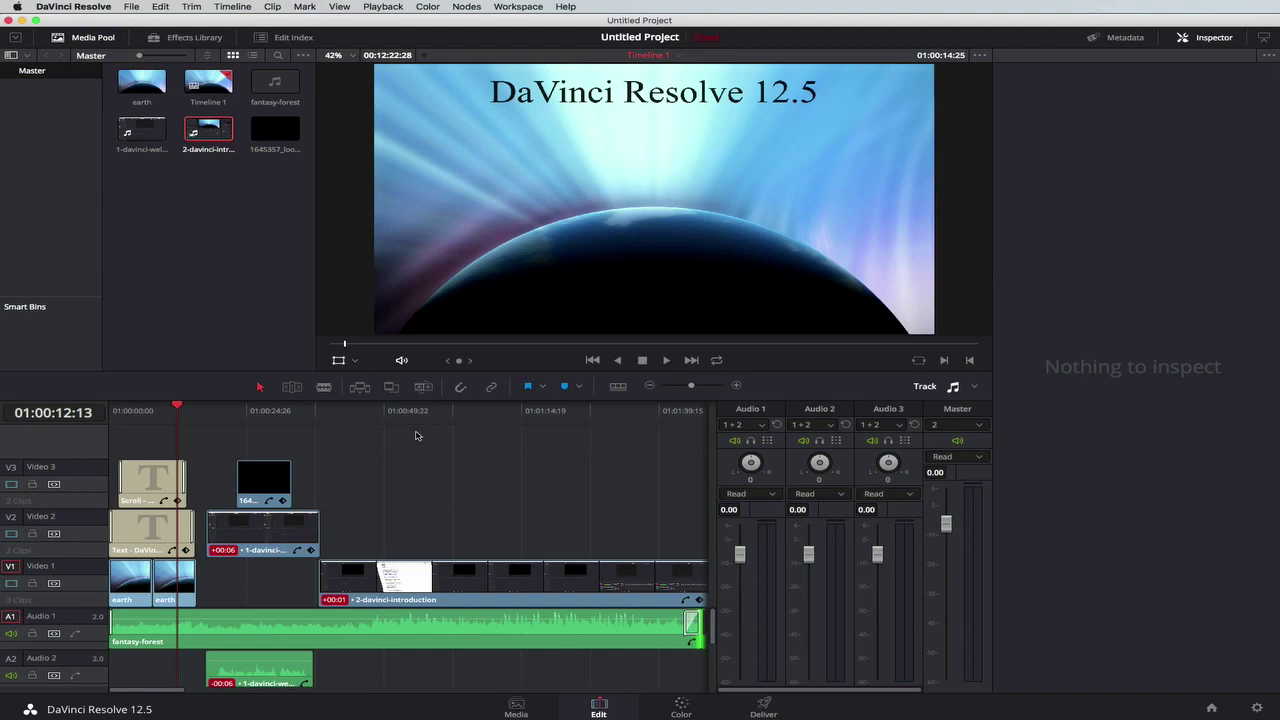
left_click(178, 406)
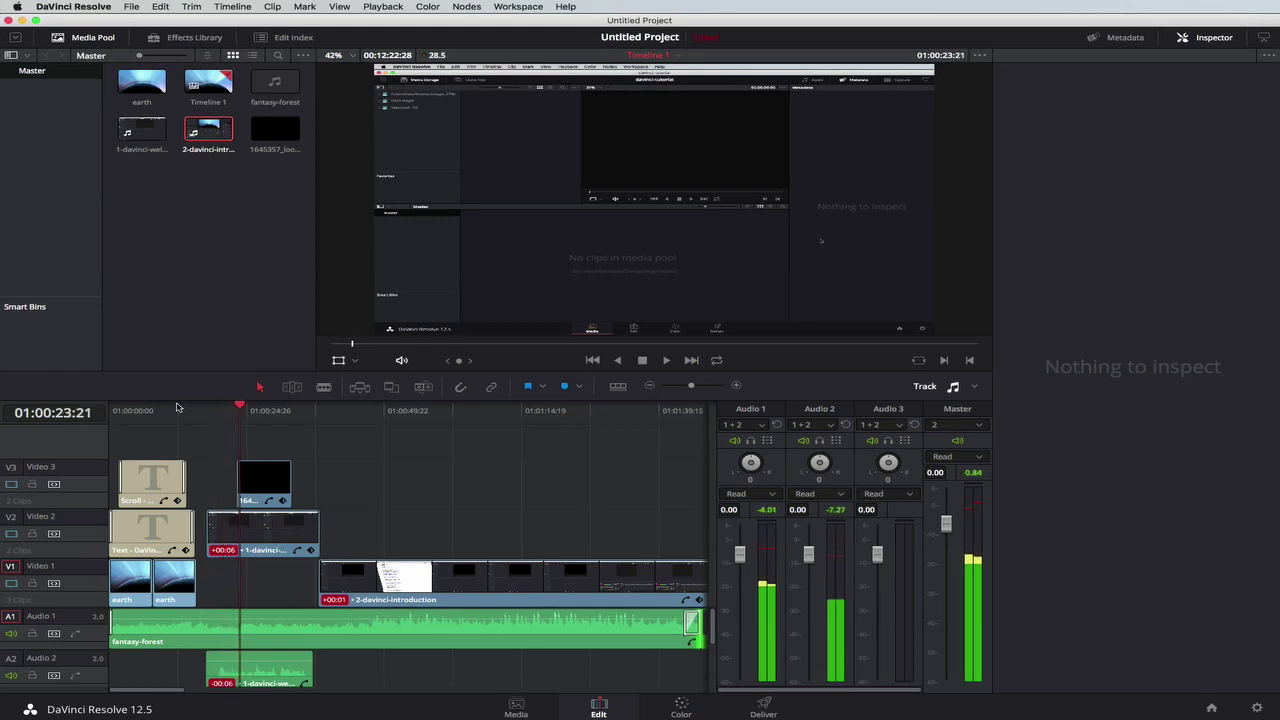
key("space")
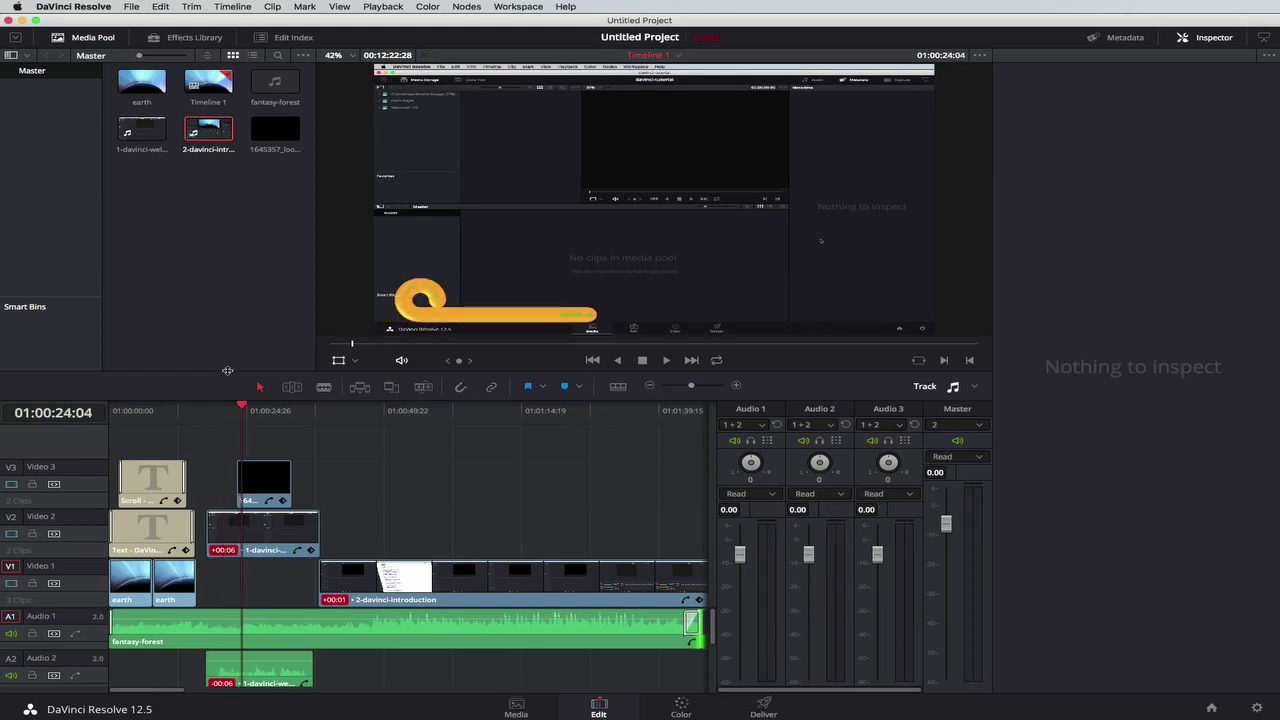
- Add two volume keyframes to the fantasy-forest music on Audio 1, at about 01:00:17 and 01:00:19:19, around the start of 1-davinci-welcome
left_click_drag(245, 407, 210, 413)
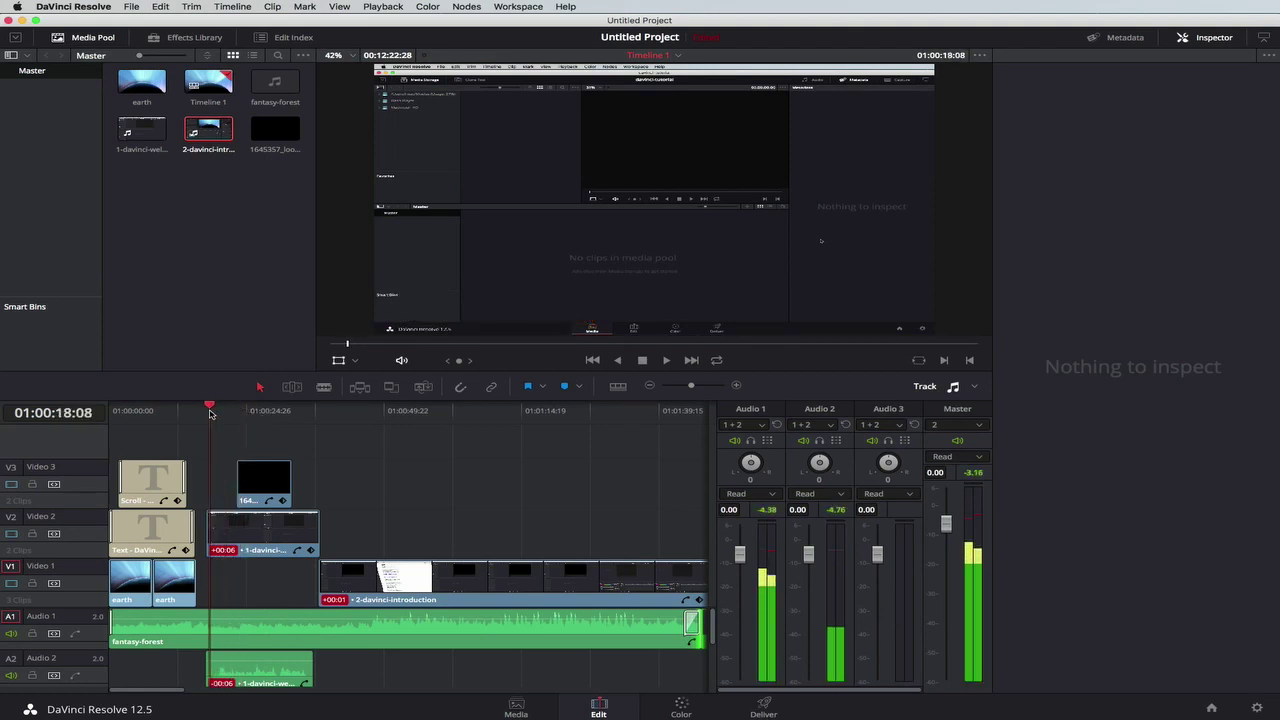
left_click(253, 628)
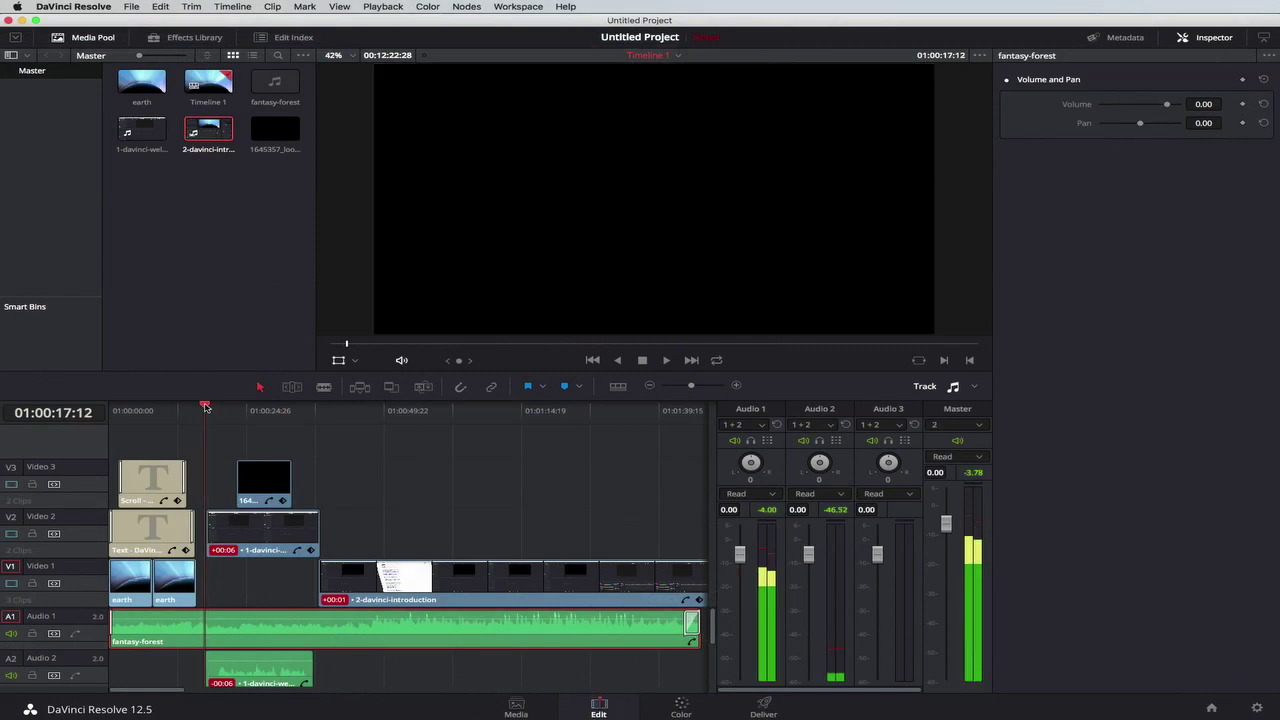
left_click_drag(205, 407, 218, 407)
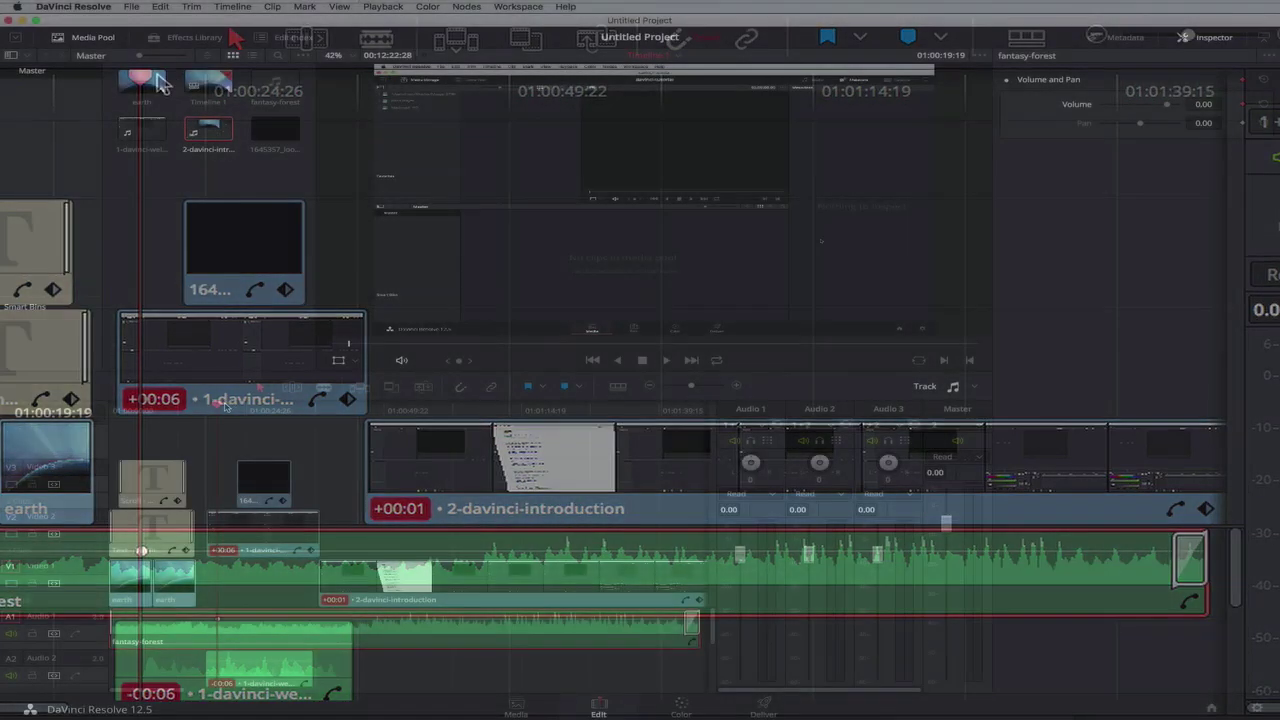
left_click_drag(141, 84, 108, 89)
left_click_drag(202, 410, 201, 410)
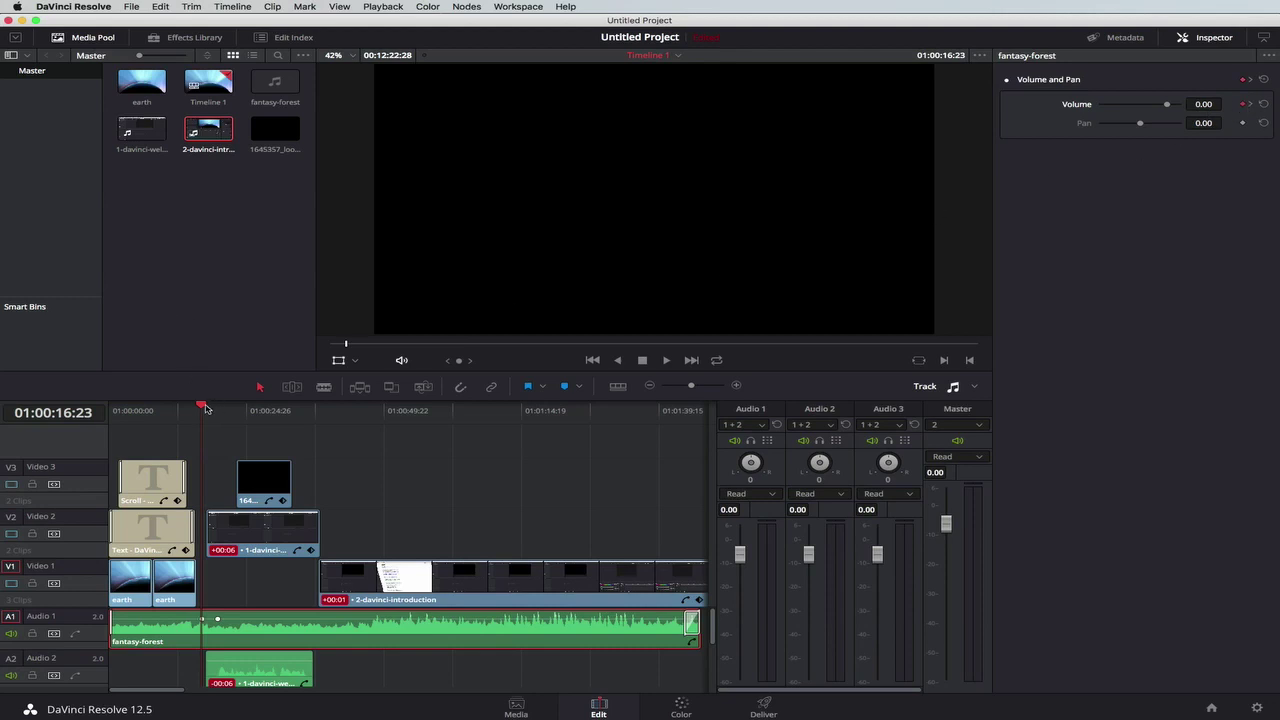
- Extend the end of the fantasy-forest music on Audio 1 to about 01:02:04, beneath 2-davinci-introduction
left_click_drag(205, 408, 498, 434)
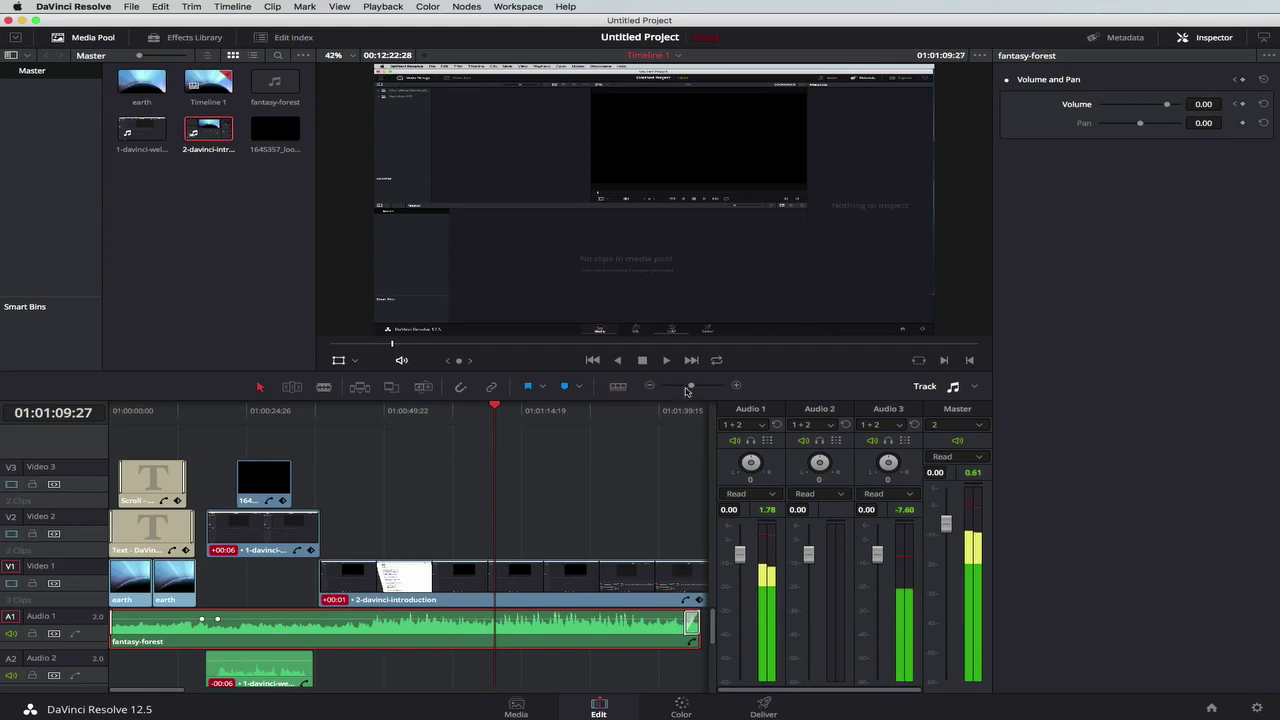
left_click_drag(692, 390, 652, 388)
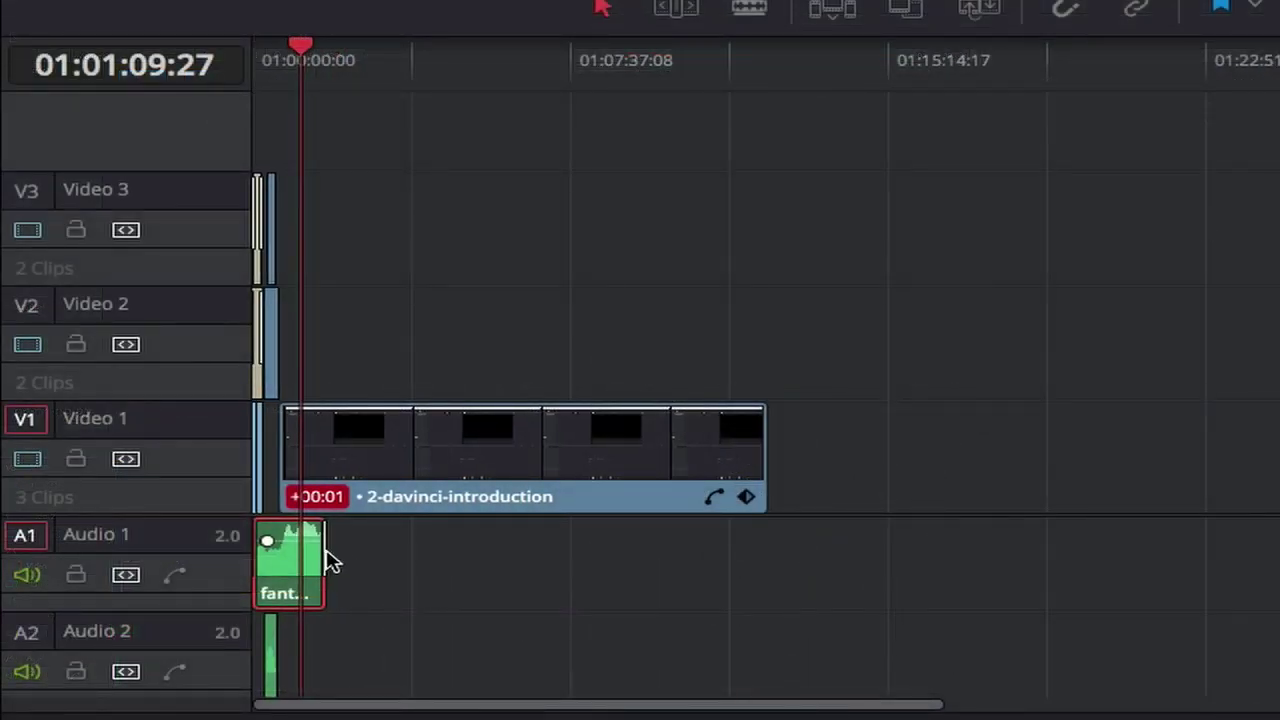
left_click_drag(325, 551, 517, 574)
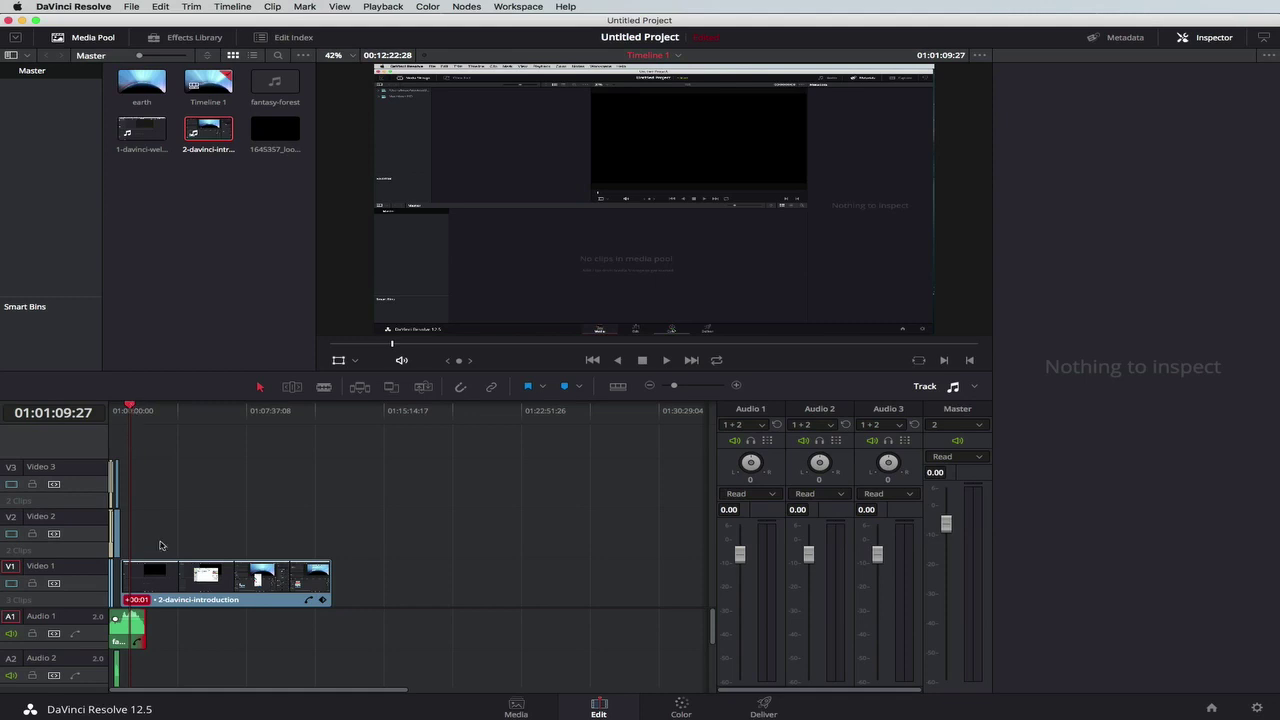
- Add a volume keyframe to the fantasy-forest music at 01:01:47:13 and move the playhead on to 01:02:01:05
left_click_drag(130, 410, 143, 410)
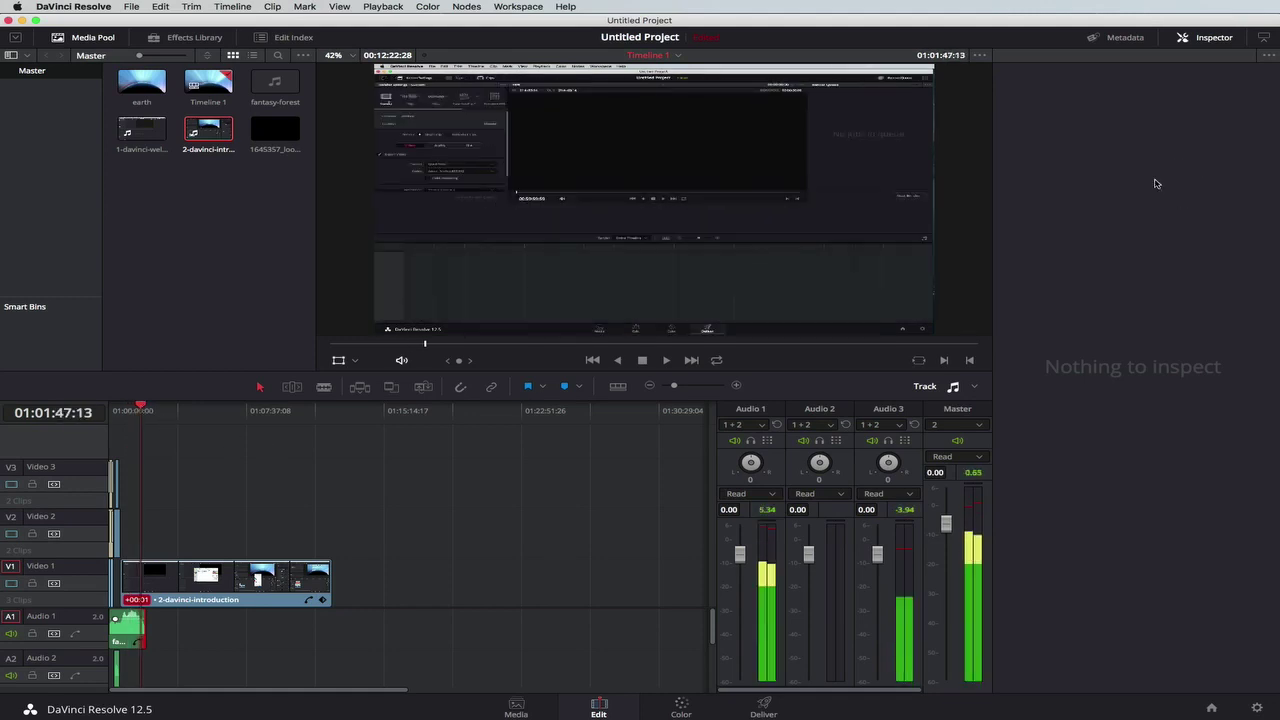
left_click(130, 628)
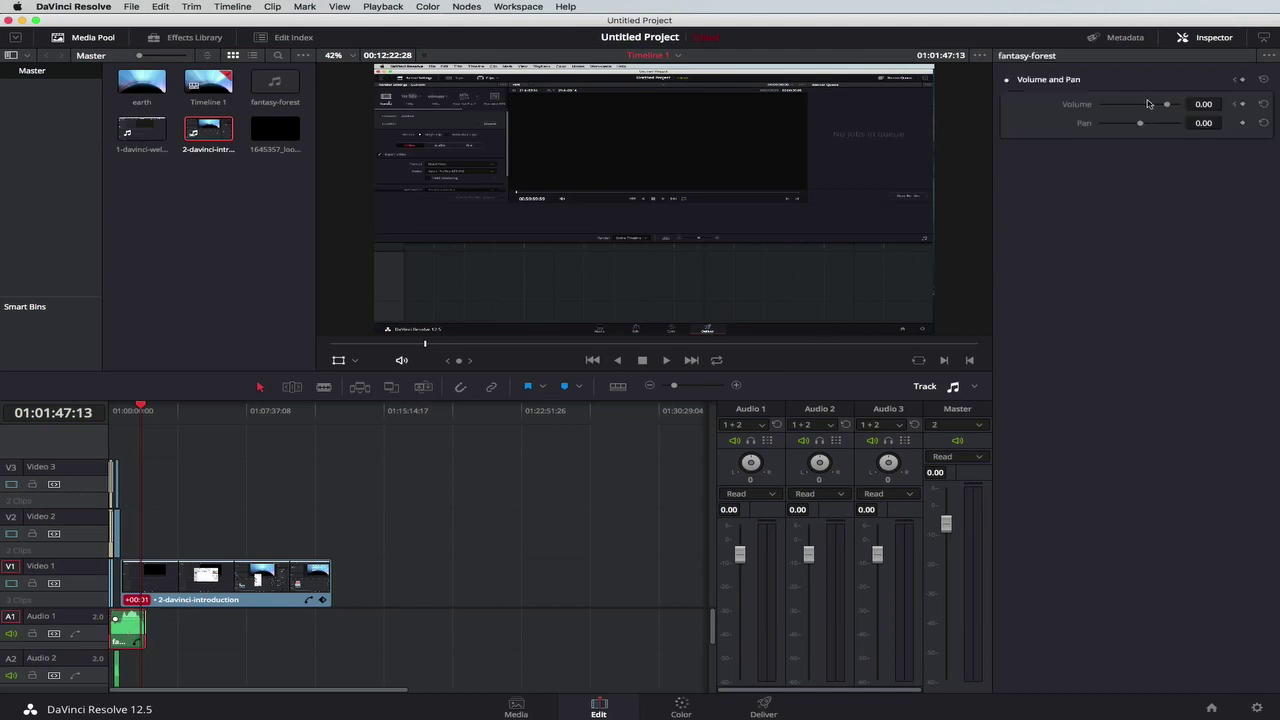
left_click(1242, 104)
left_click_drag(142, 403, 145, 404)
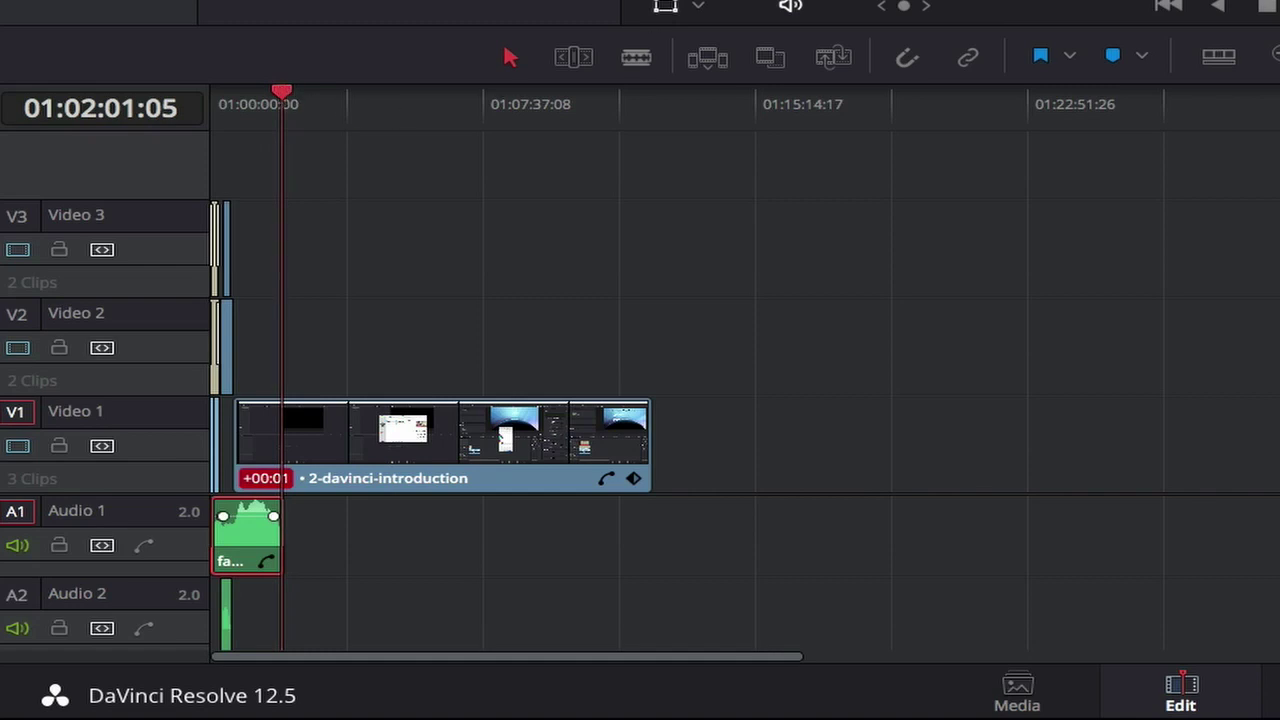
- Lower the second and third volume keyframes of the fantasy-forest music to -13.95 dB so it ducks under the narration
key("ctrl+equal")
key("ctrl+equal")
key("ctrl+equal")
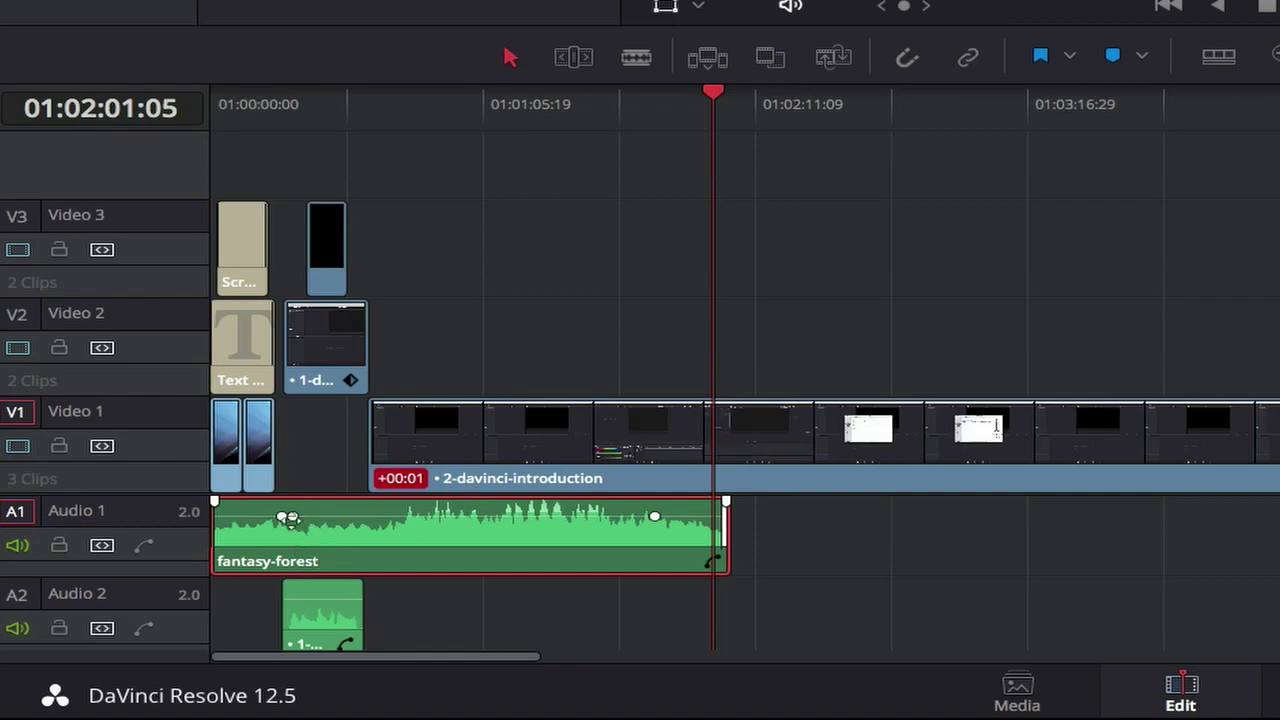
left_click_drag(292, 517, 292, 522)
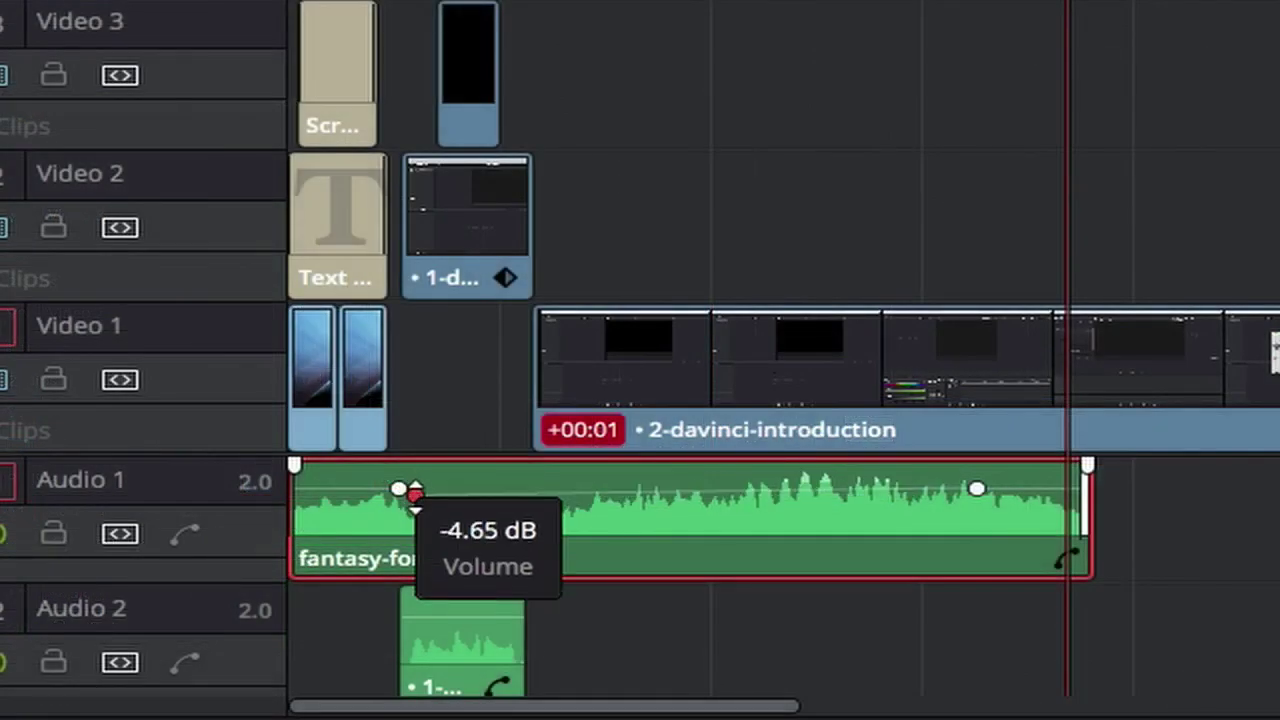
left_click_drag(415, 498, 418, 512)
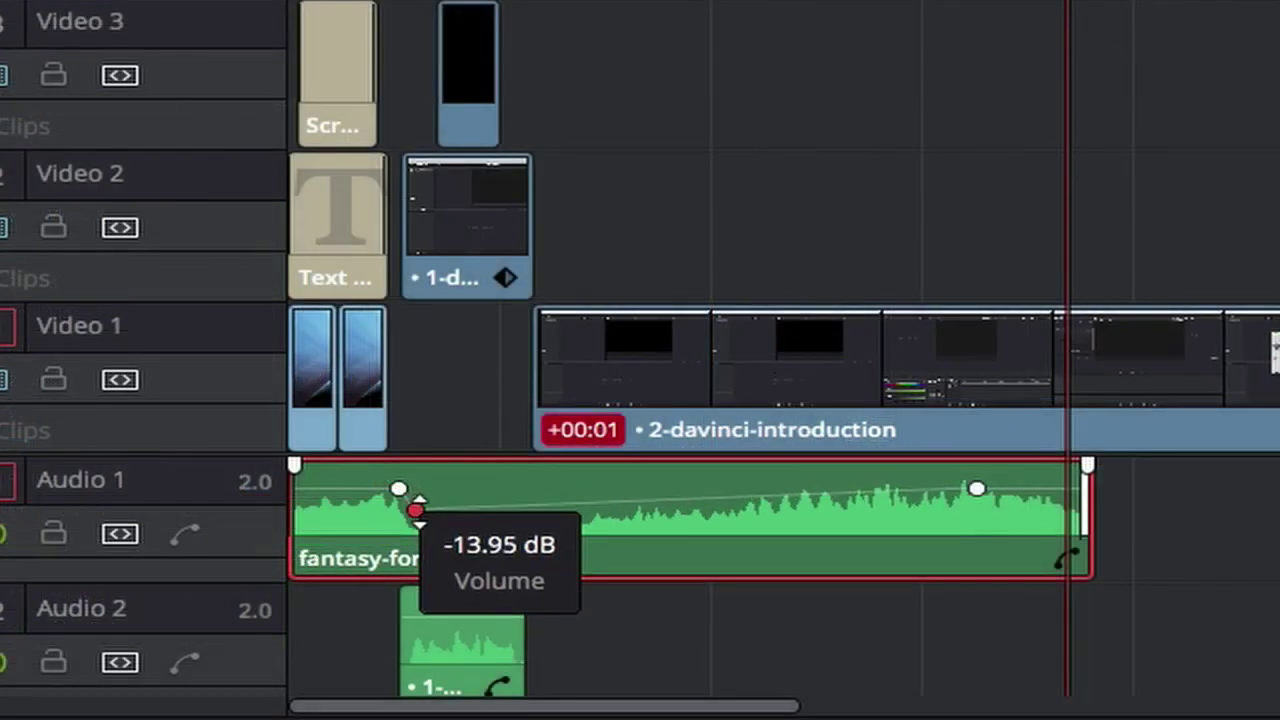
left_click_drag(976, 488, 981, 512)
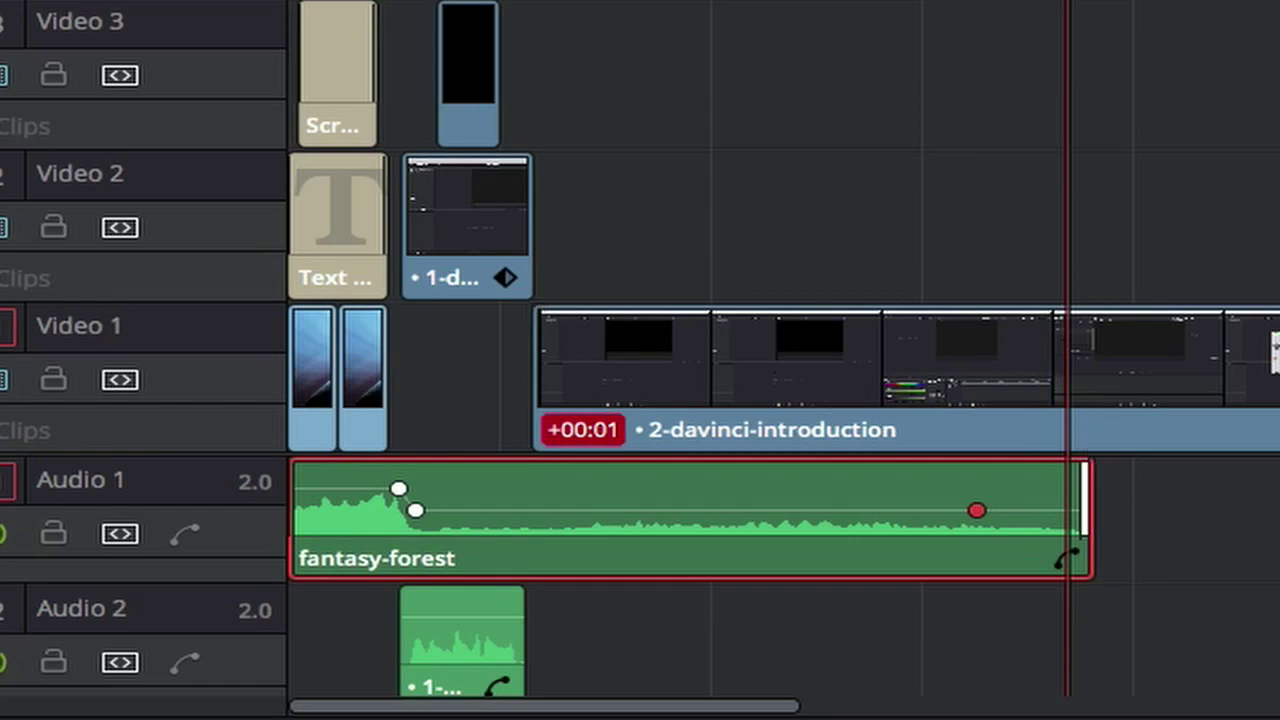
- Add a volume keyframe to the music at 01:02:00:04 and raise it to roughly the level of the first keyframe
mouse_move(1068, 2)
left_mouse_down()
mouse_move(1049, 2)
mouse_move(1060, 2)
left_mouse_up()
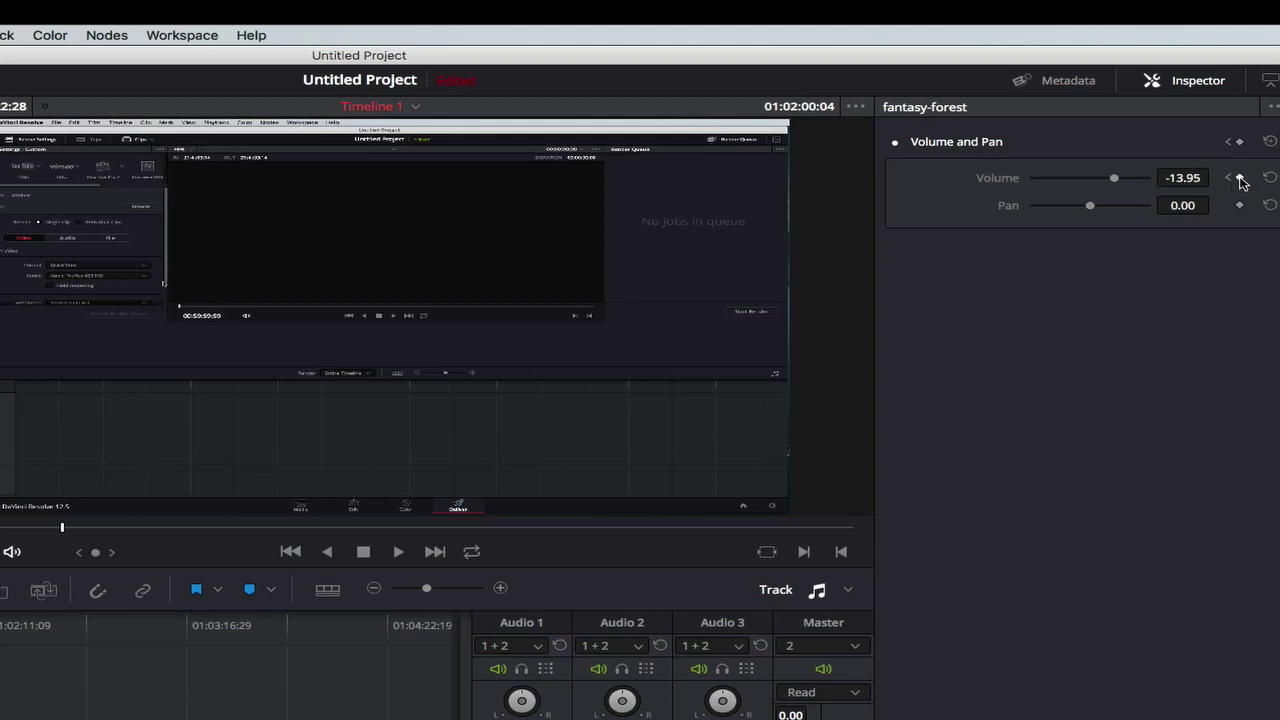
left_click(1240, 179)
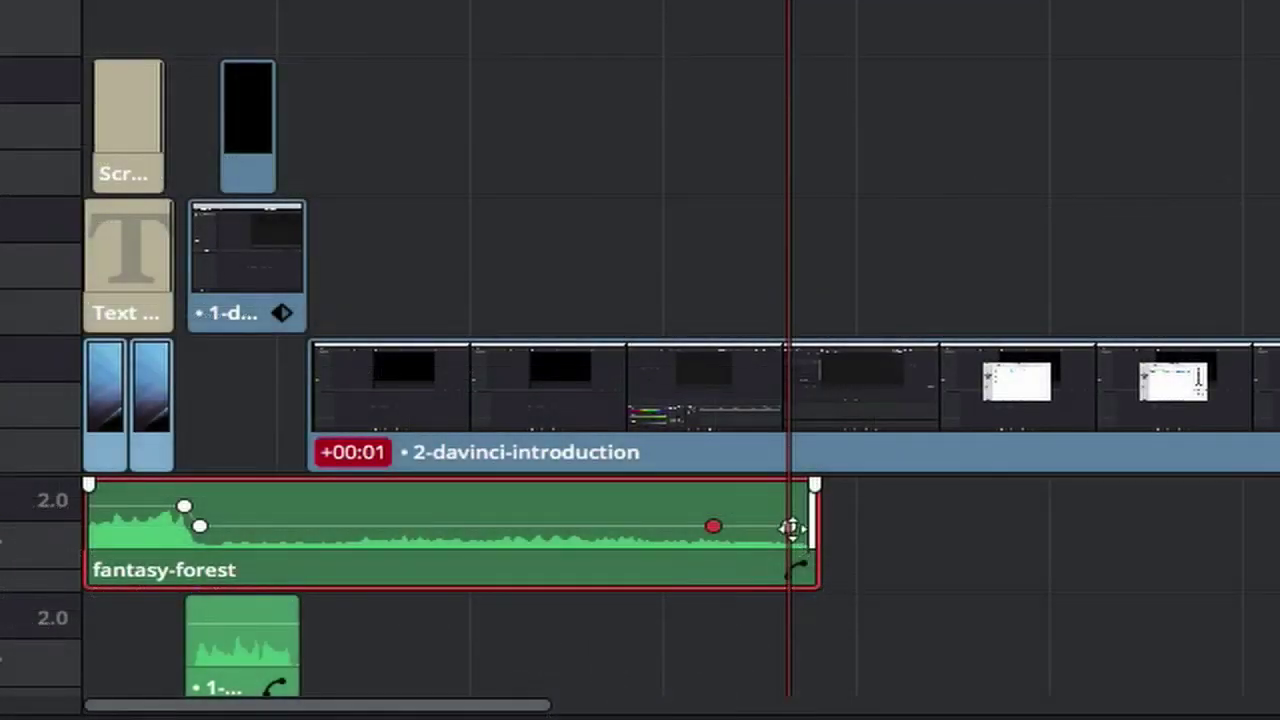
left_click(791, 526)
left_click_drag(791, 526, 790, 508)
- Play the timeline from about 01:00:12:04 to review the music fading down under the 1-davinci-welcome narration
left_click_drag(791, 0, 181, 0)
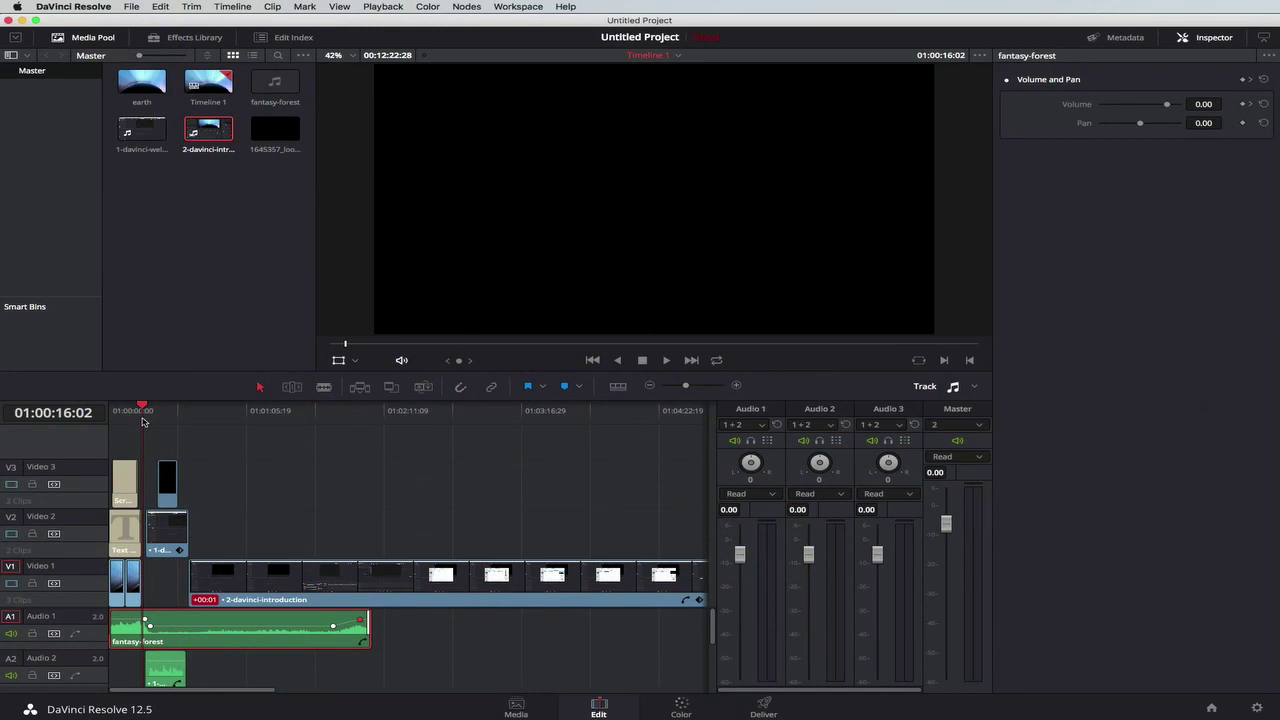
left_click_drag(145, 409, 136, 411)
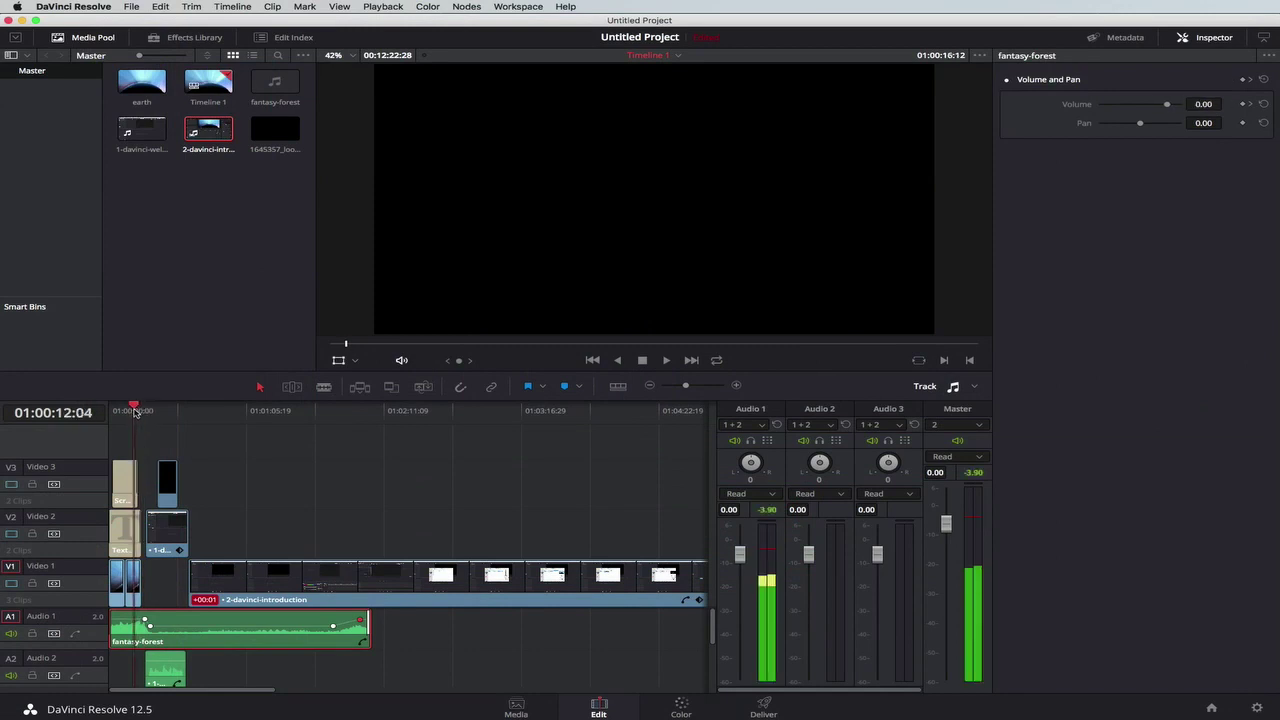
left_click(666, 361)
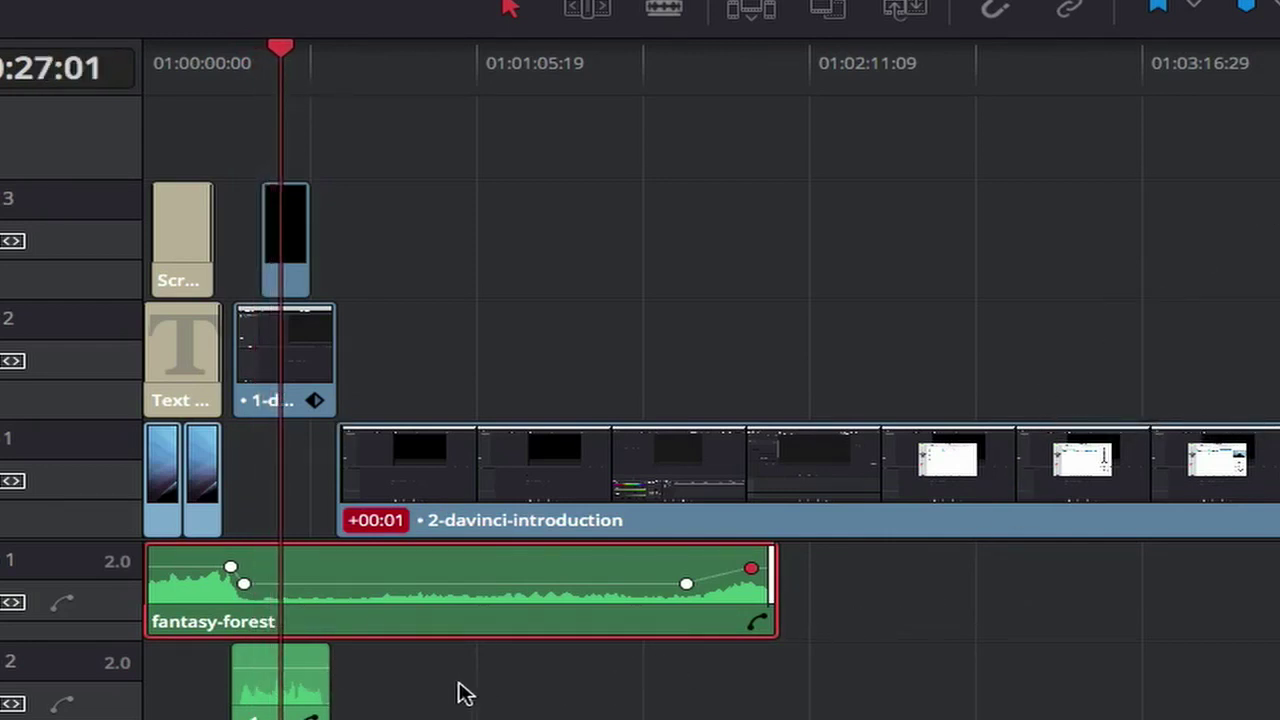
- Raise the volume of the 1-davinci-welcome audio clip on Audio 2 to 4.65 dB
mouse_move(314, 688)
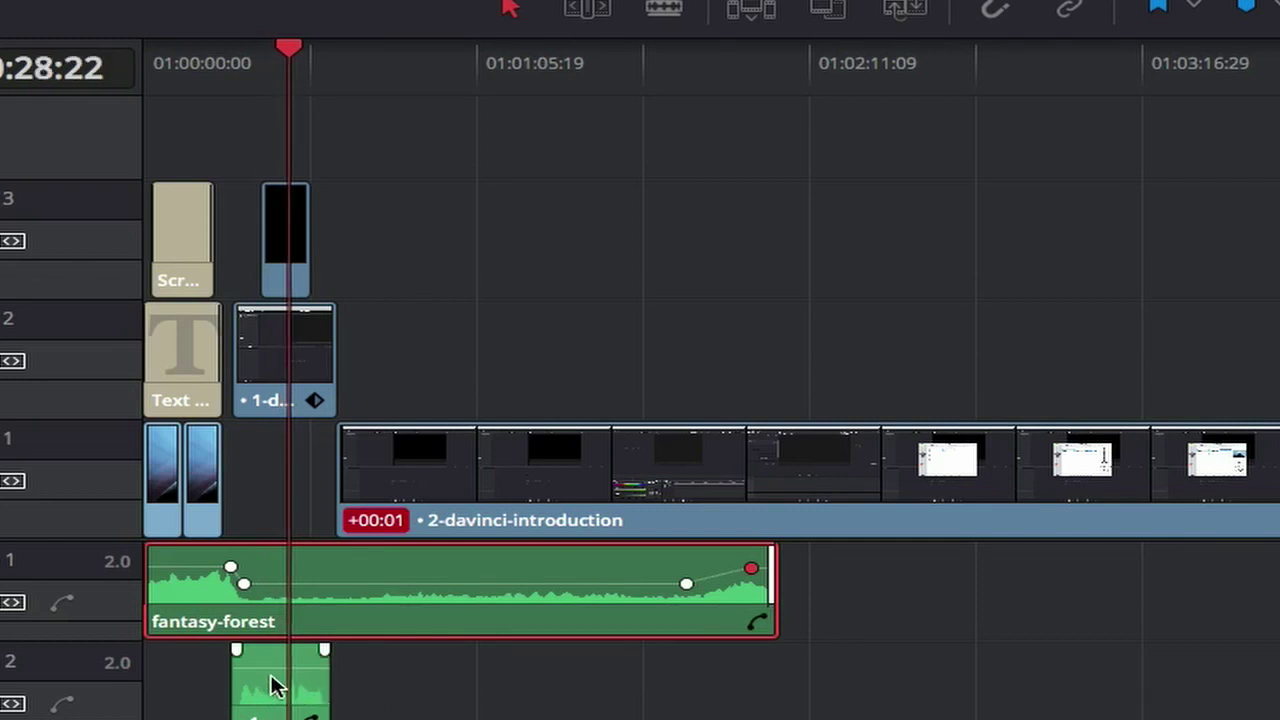
left_click(276, 680)
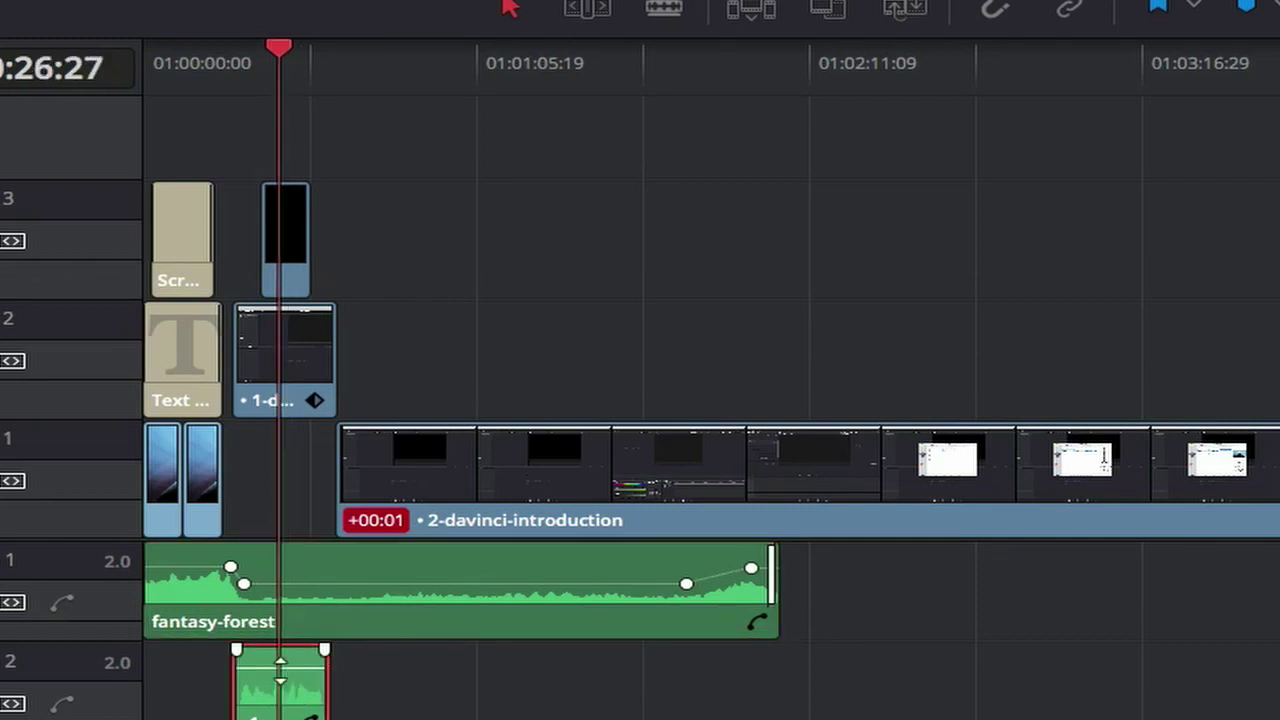
left_click_drag(286, 672, 288, 672)
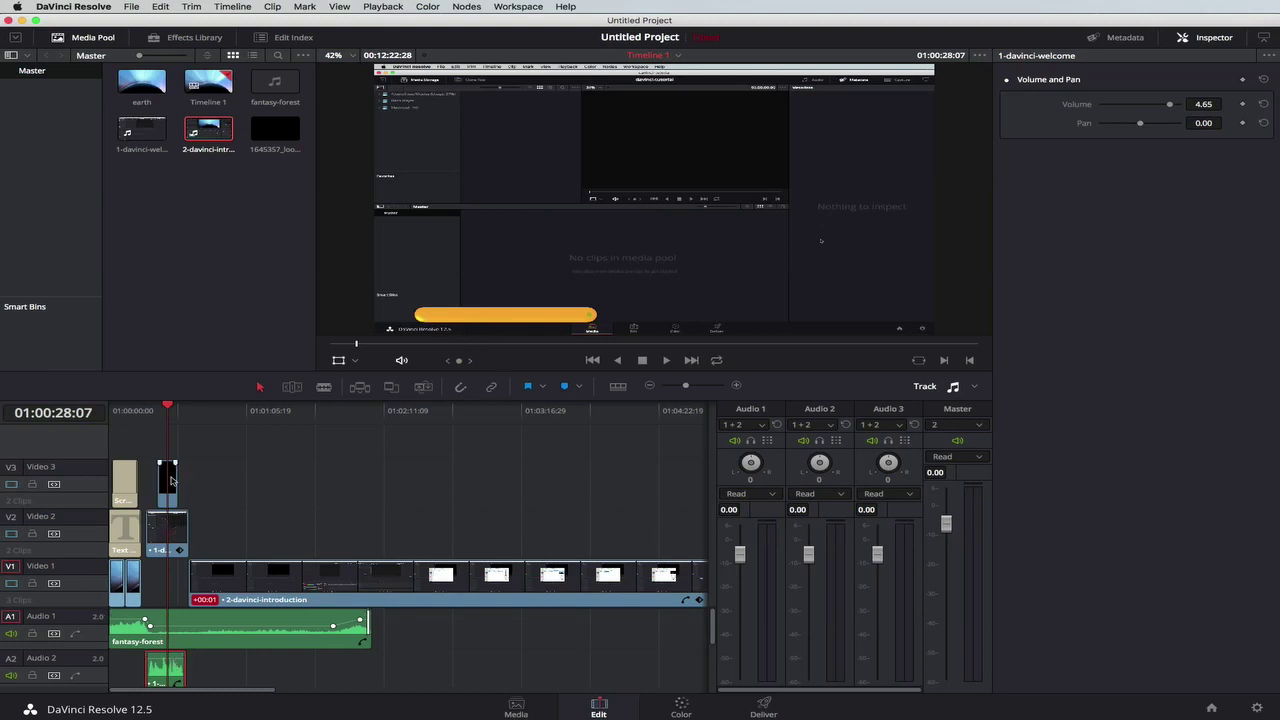
- Add a Text title on a new Video 4 track above the lower-third clip, at about 01:00:27:17
left_click_drag(169, 405, 166, 405)
left_click(190, 37)
scroll(126, 294, "down", 5)
scroll(126, 294, "down", 10)
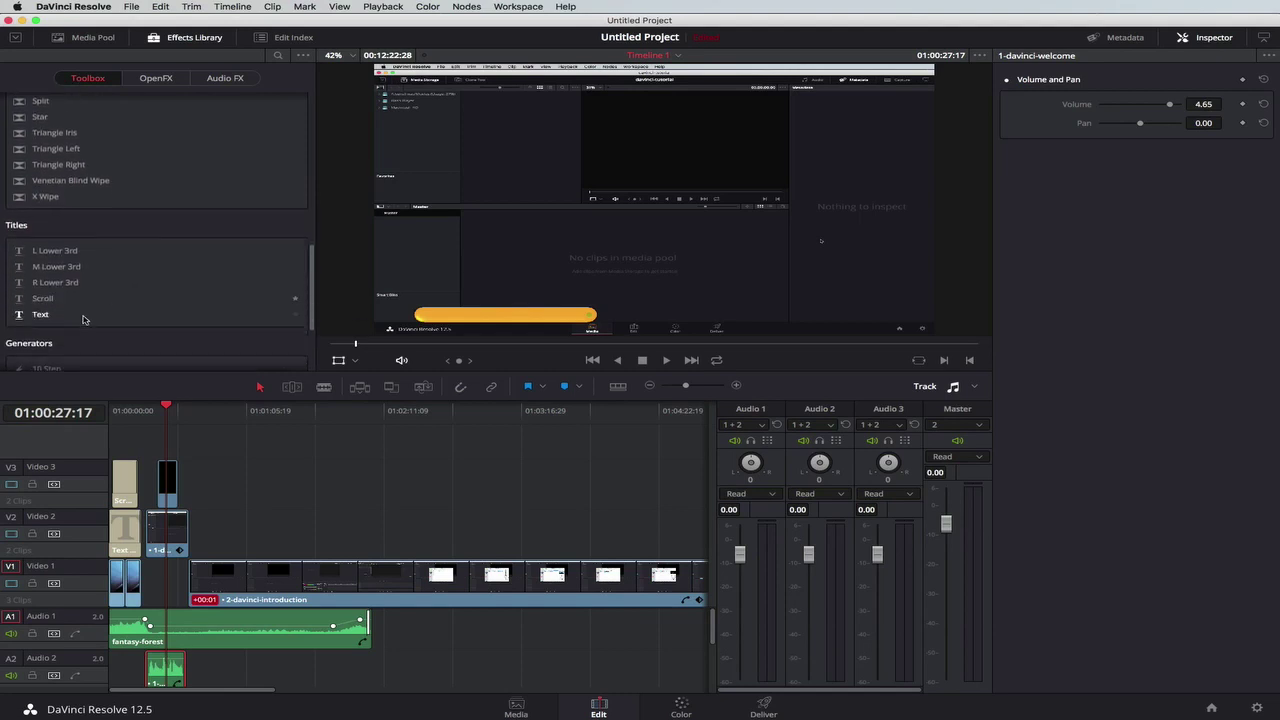
left_click_drag(40, 318, 165, 440)
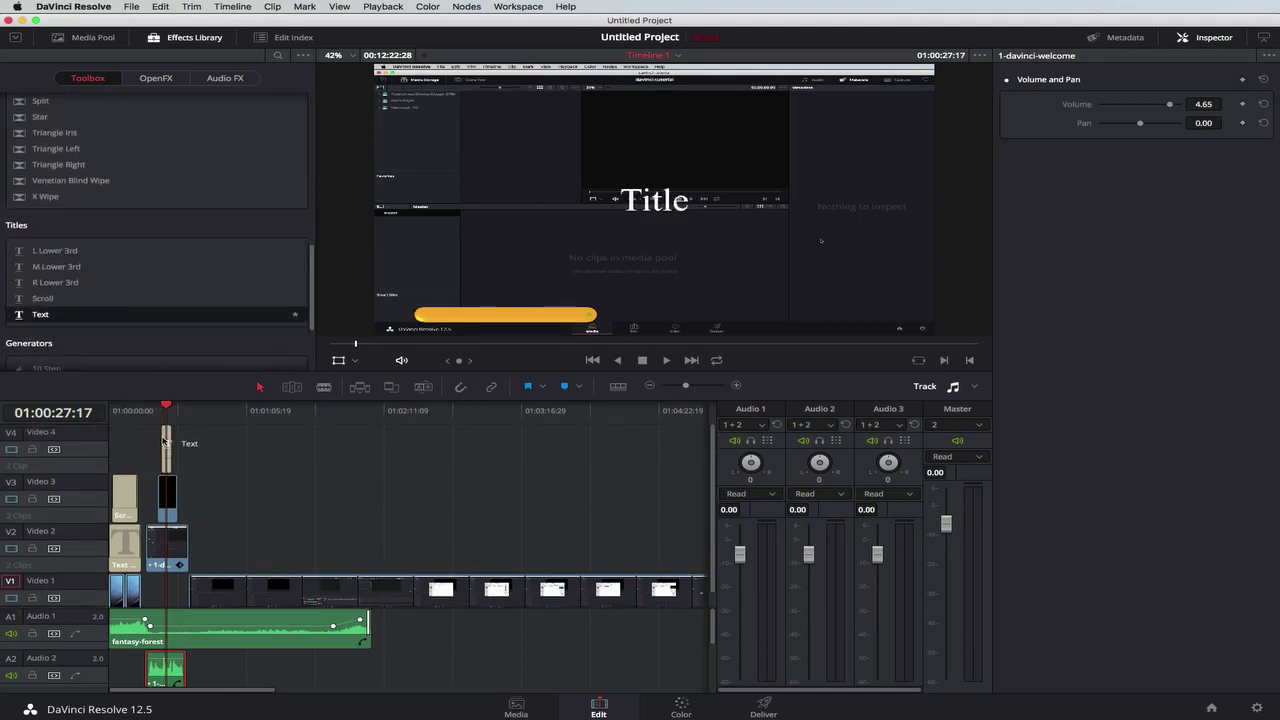
- Move the new title onto the orange lower-third bar in the picture and scale its frame down
left_click_drag(165, 440, 169, 404)
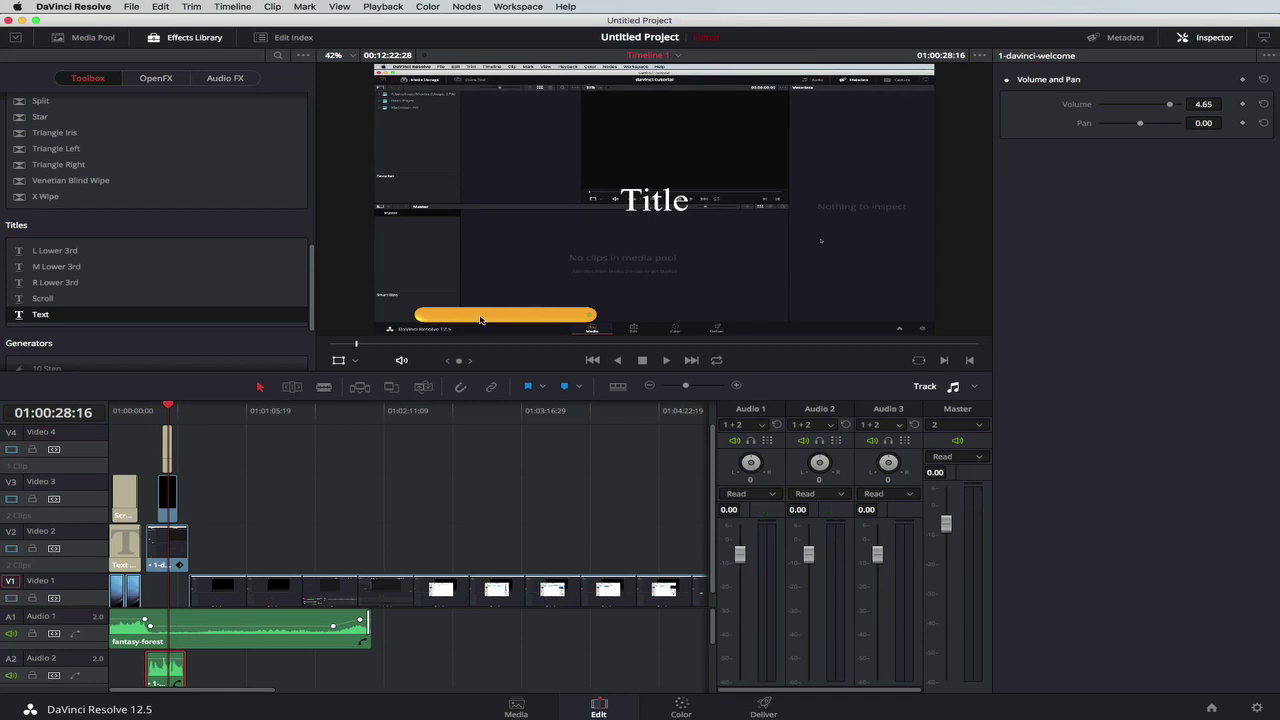
left_click(168, 450)
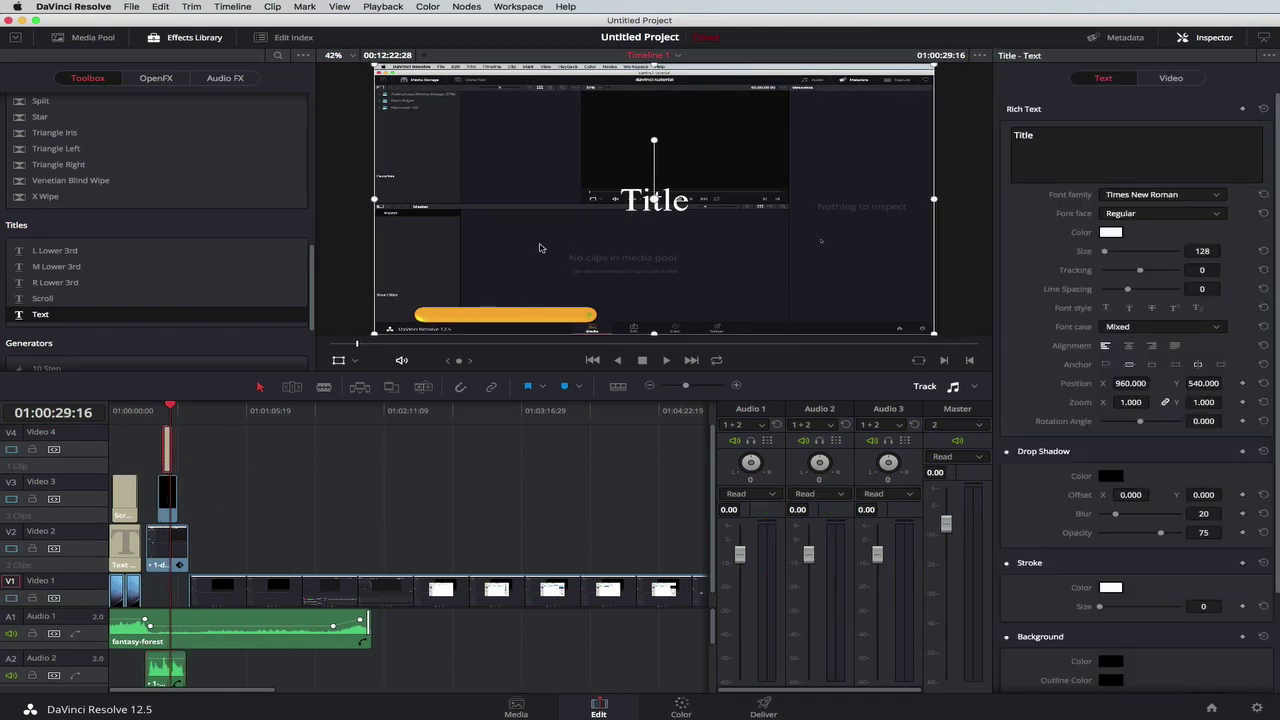
left_click_drag(680, 202, 509, 314)
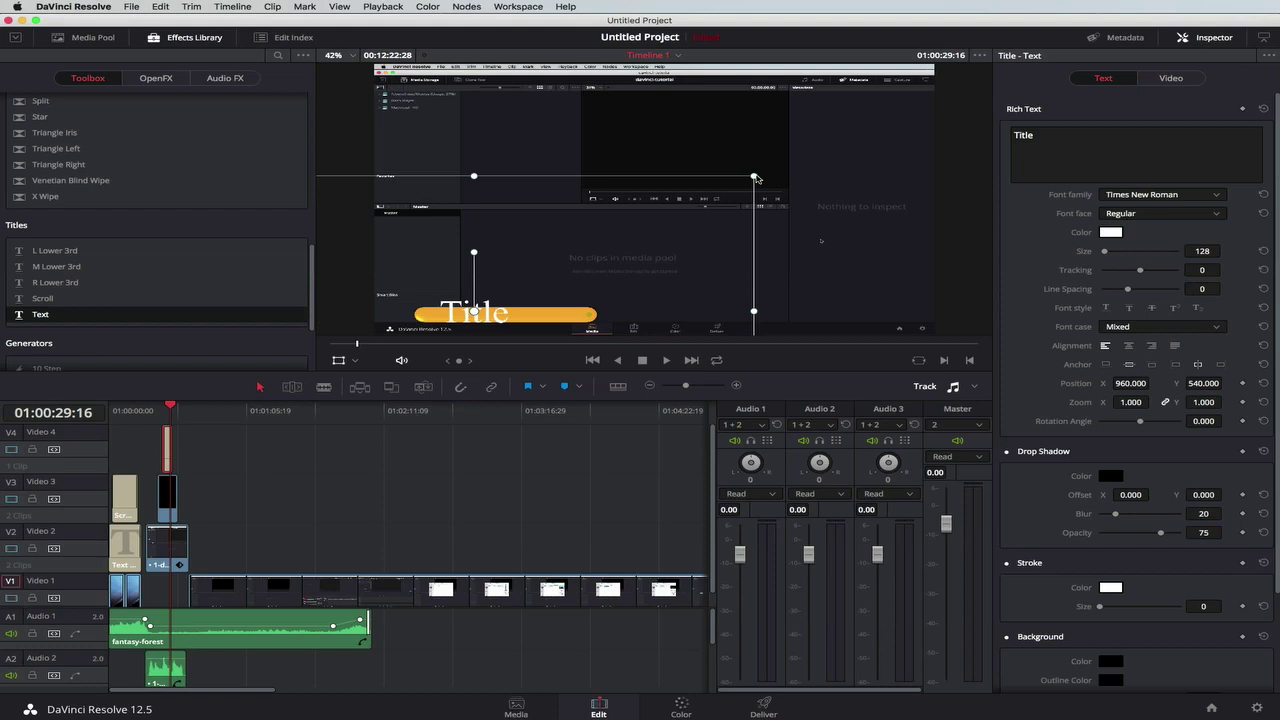
left_click_drag(756, 178, 653, 243)
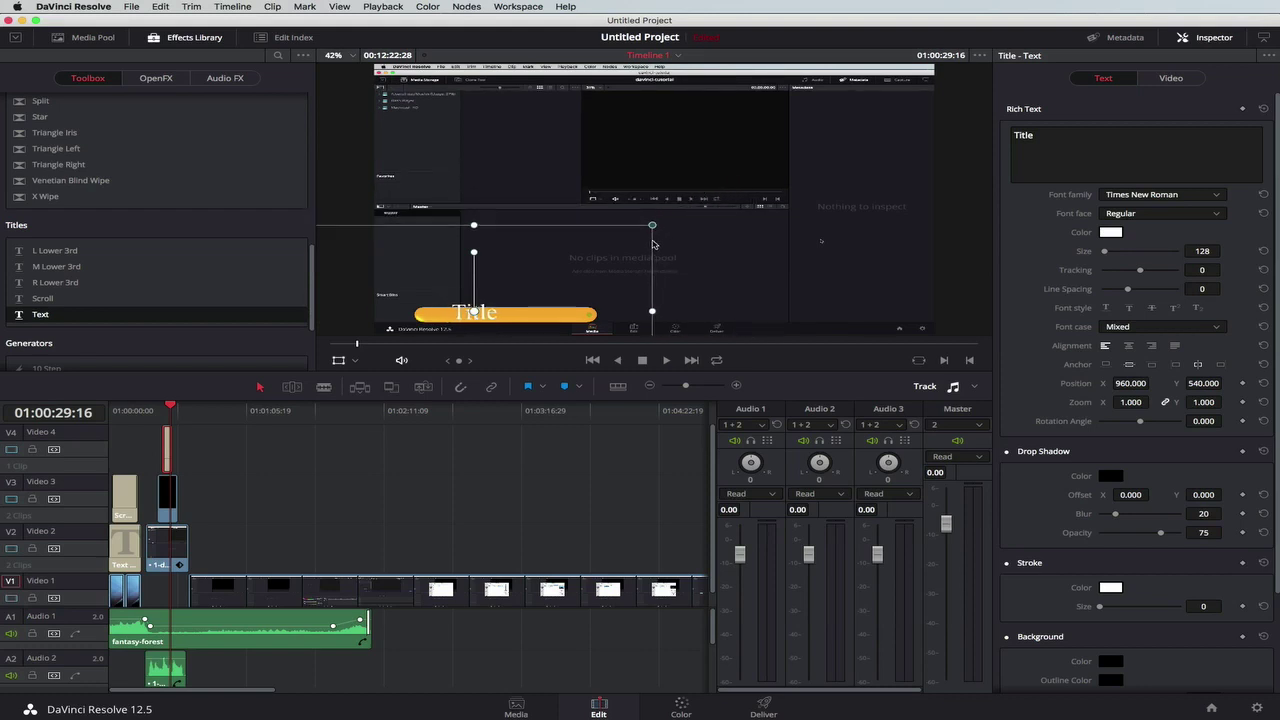
left_click(357, 362)
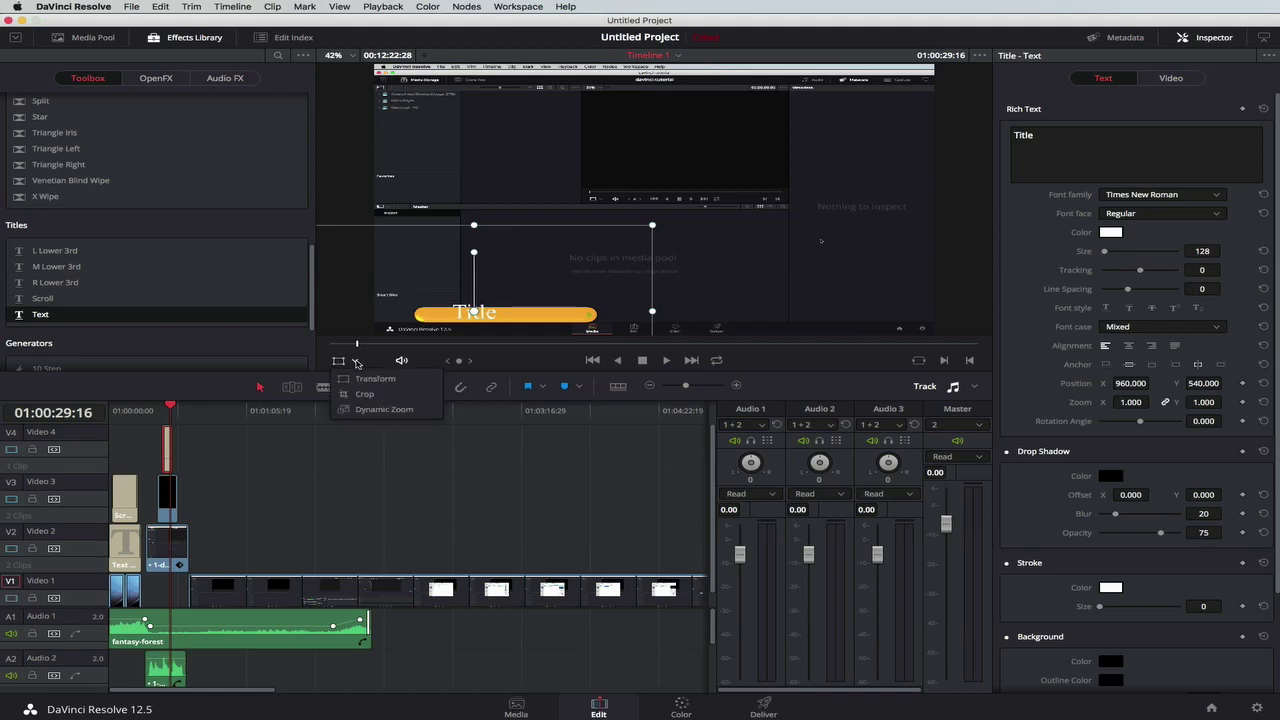
left_click(424, 343)
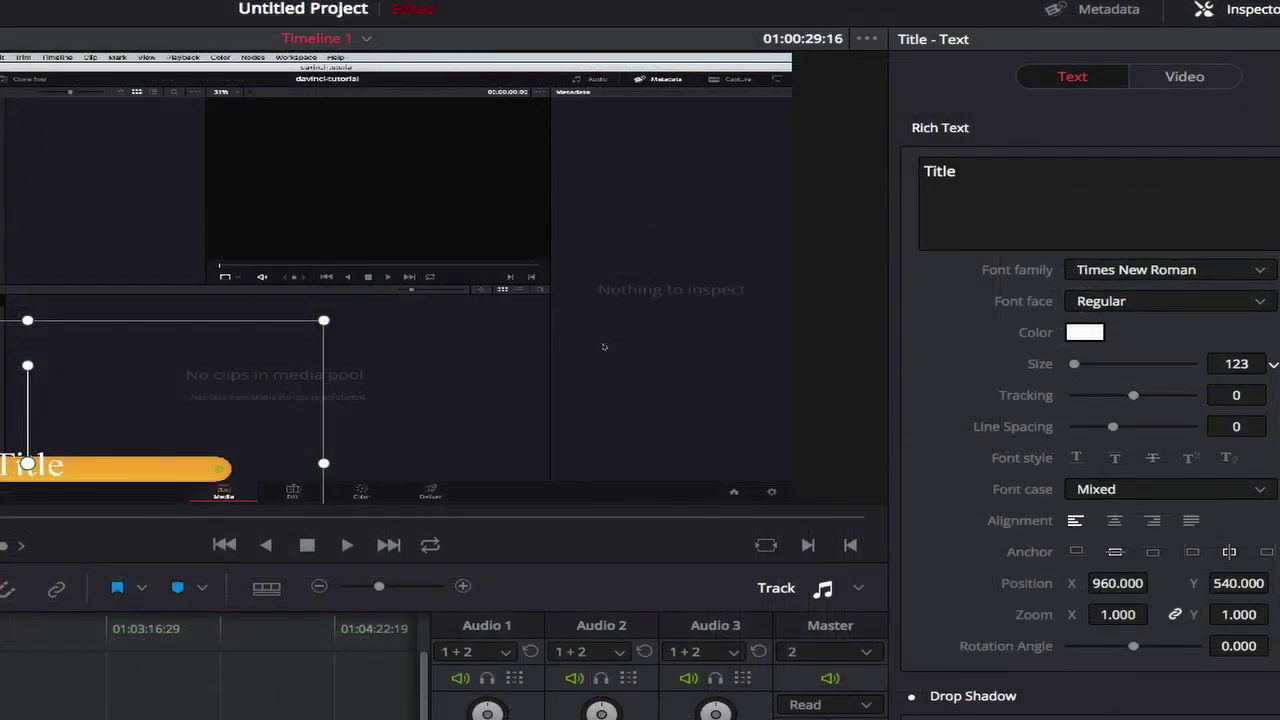
- Set the title's font size to 78 and shift it further left on the orange bar
left_click(925, 172)
left_click_drag(1237, 364, 1213, 364)
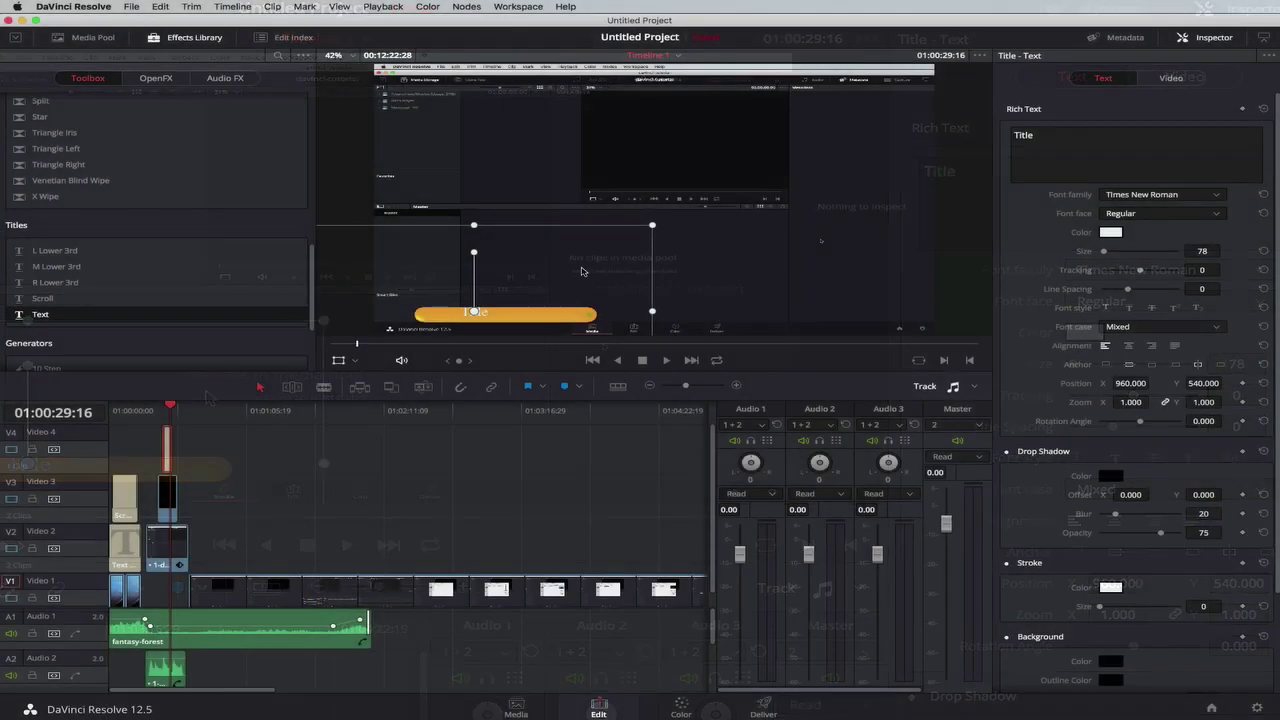
left_click_drag(580, 276, 551, 276)
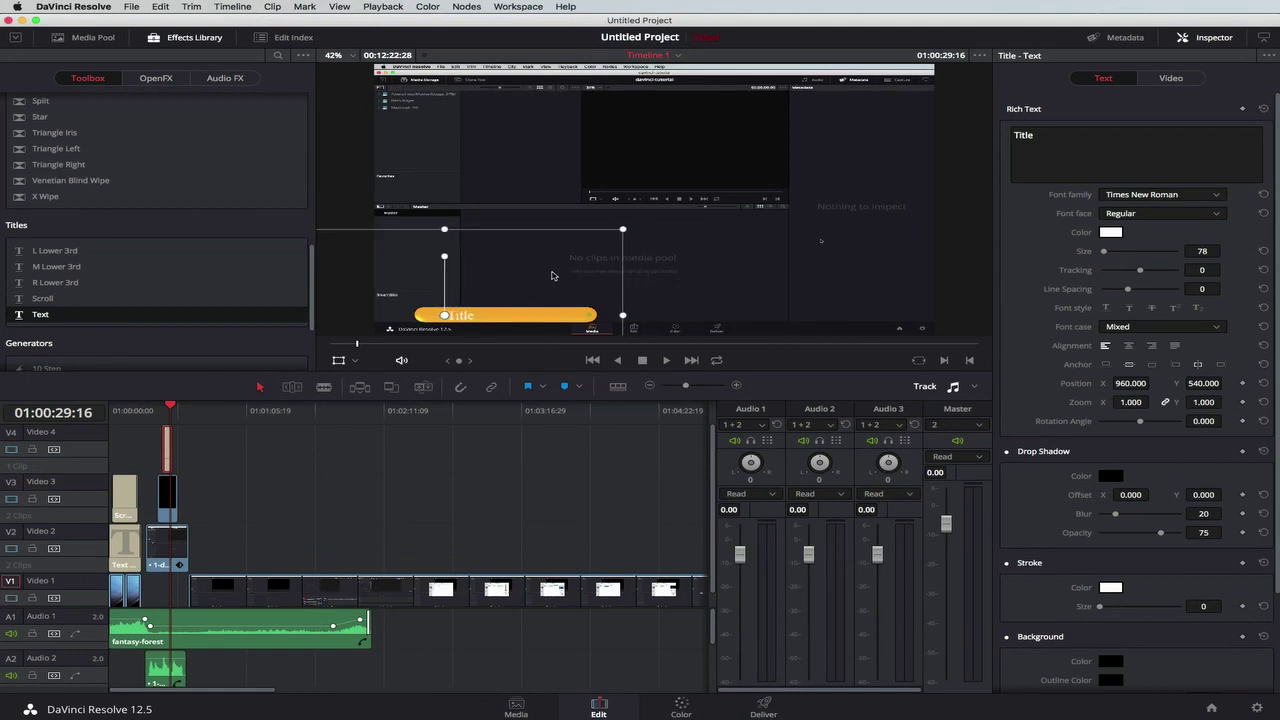
- Change the title's text to "DaVinci Introduction" and set its position to X 1224, Y 558
double_click(1024, 134)
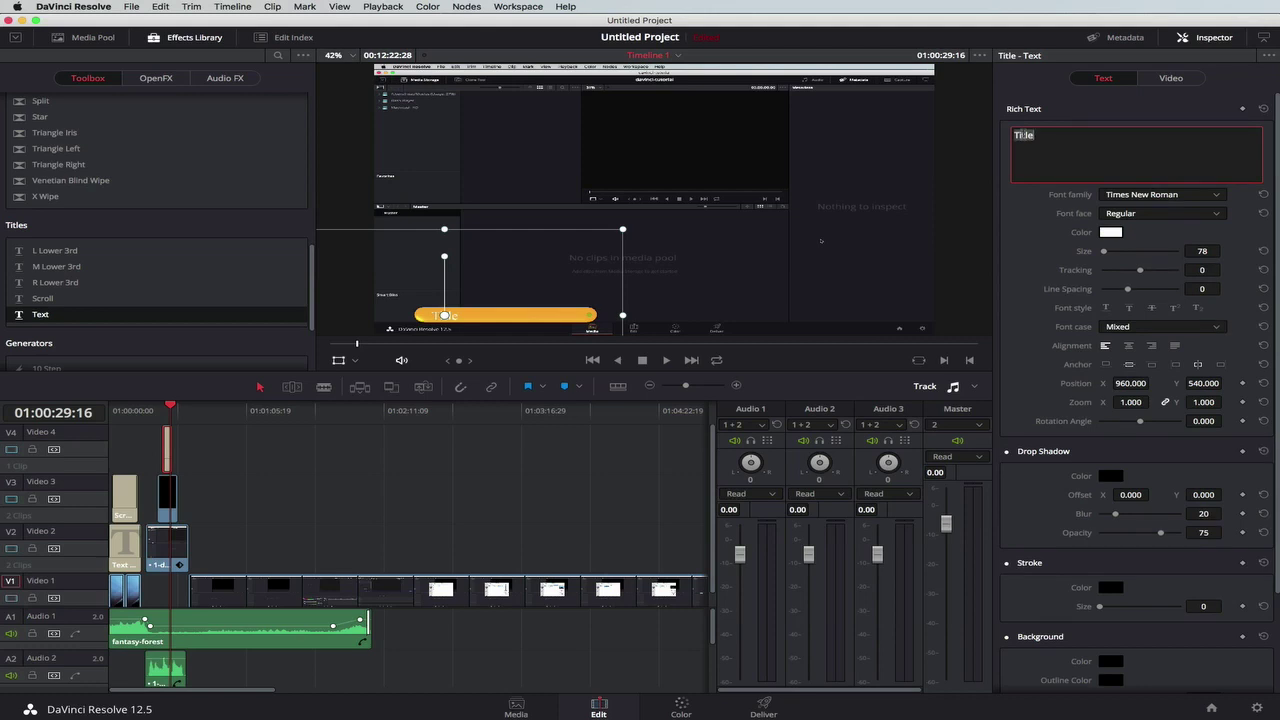
type("DaVinci Intr")
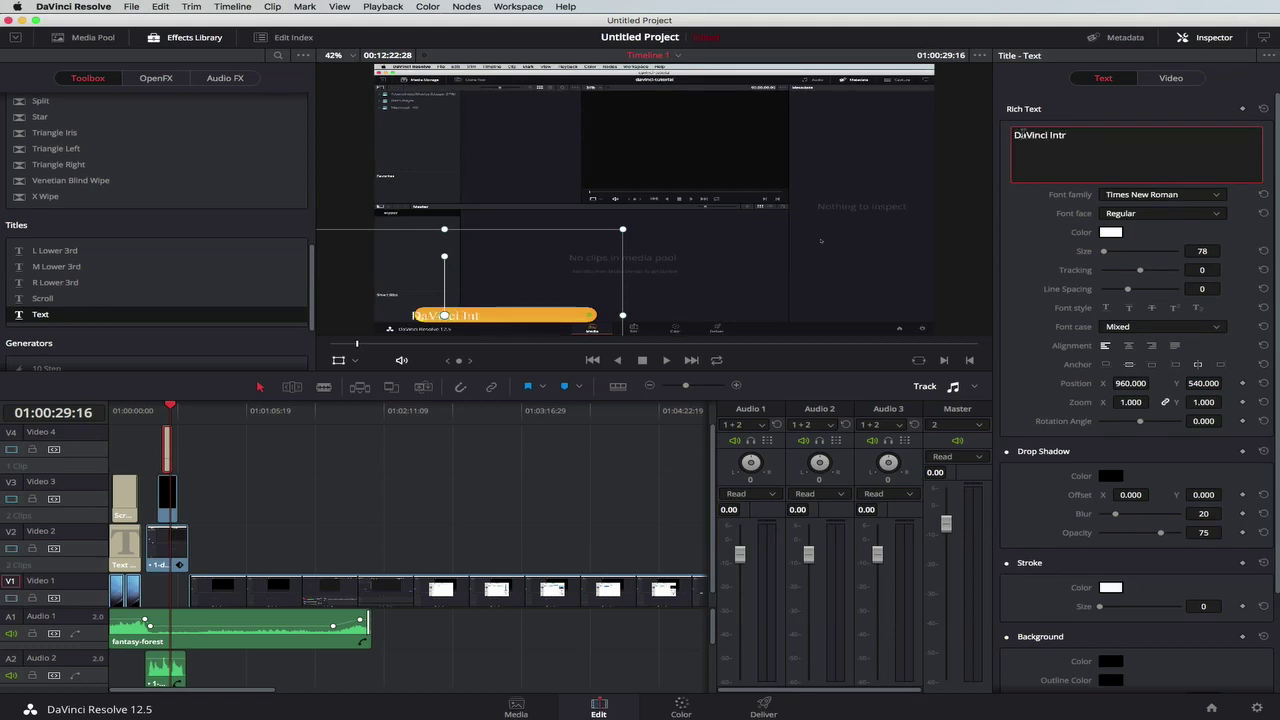
type("oductionm")
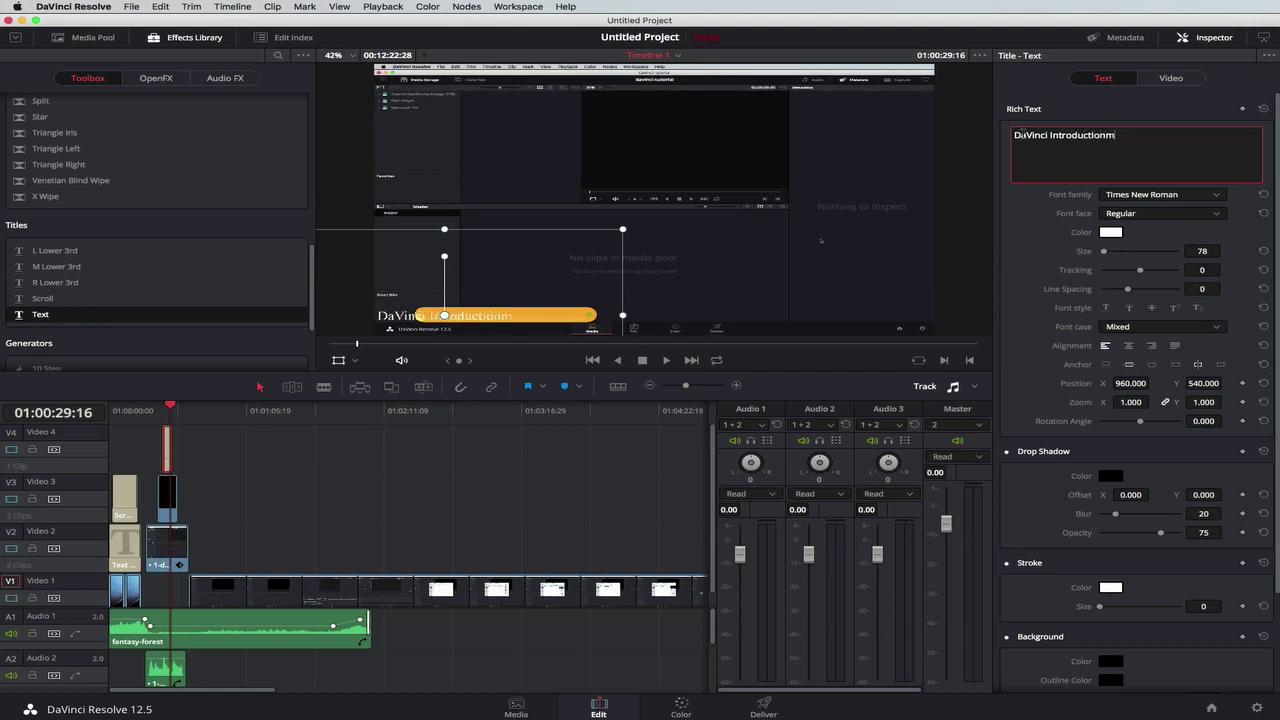
key("BackSpace")
left_click_drag(1122, 384, 1164, 397)
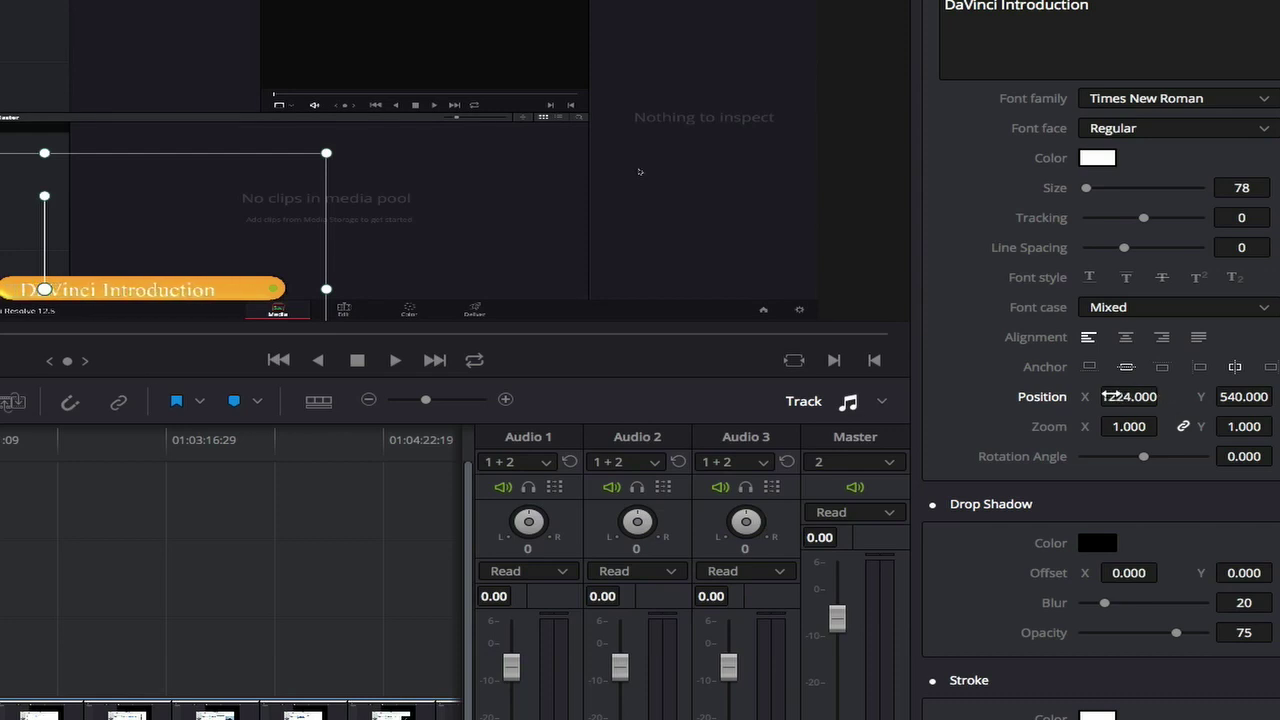
left_click_drag(1277, 396, 1277, 396)
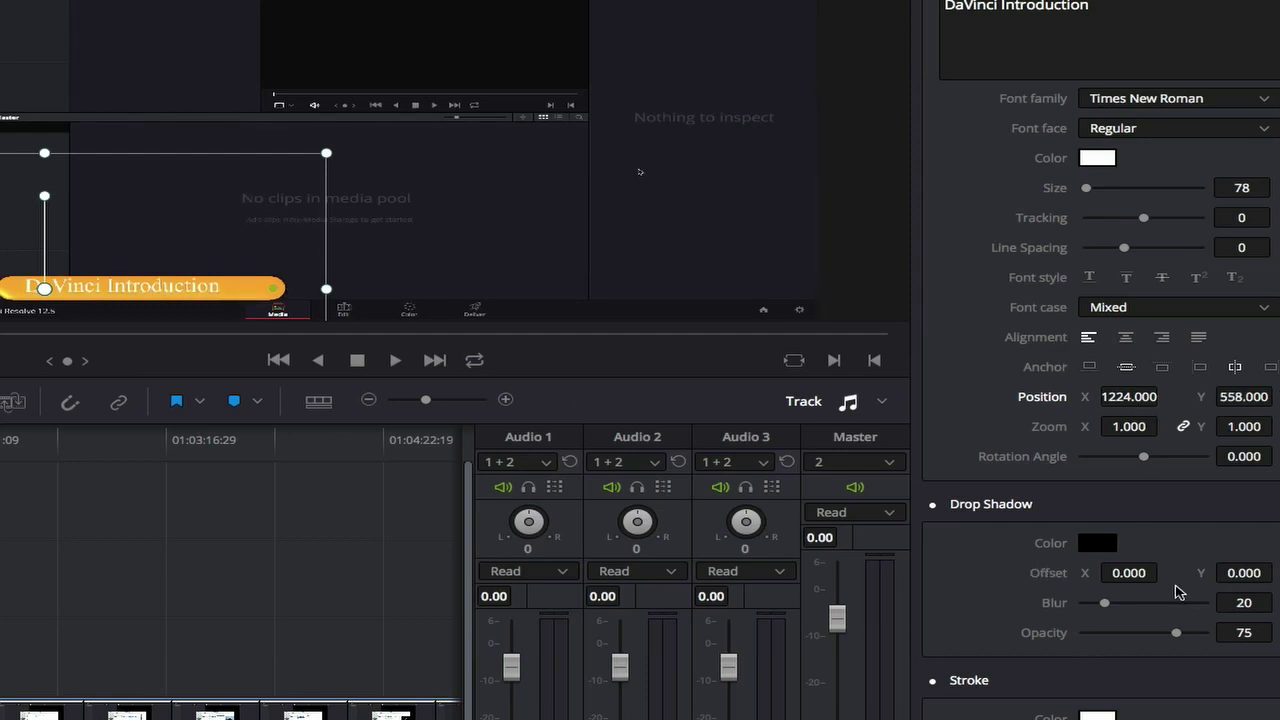
- Set the horizontal offset of the title's drop shadow to 7
scroll(1075, 680, "down", 1)
scroll(1075, 683, "down", 5)
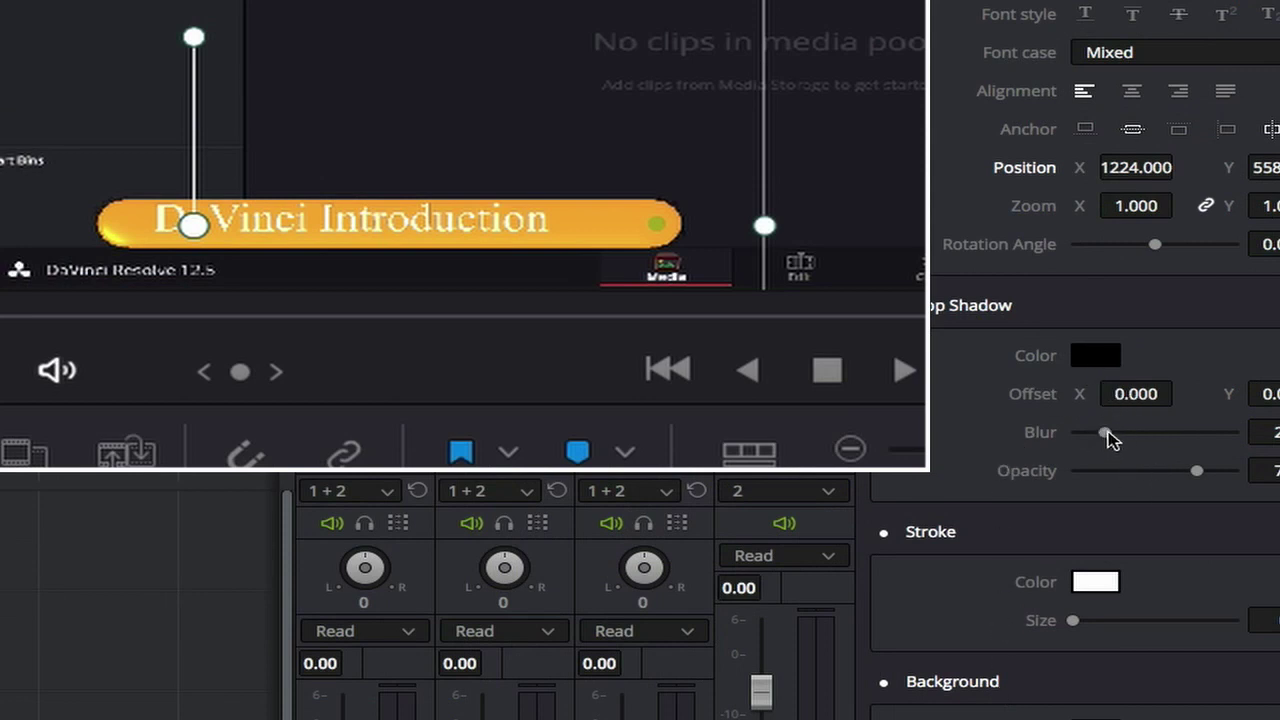
left_click_drag(1130, 394, 1181, 391)
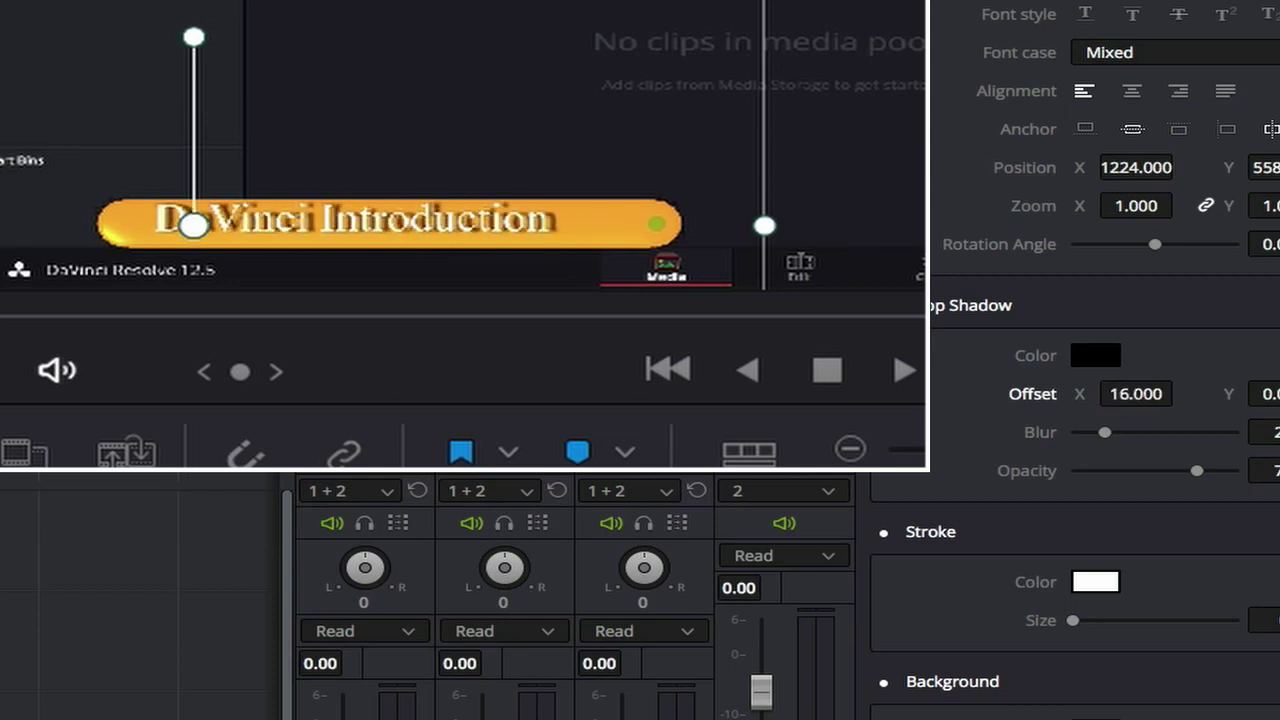
left_click_drag(1145, 392, 1085, 394)
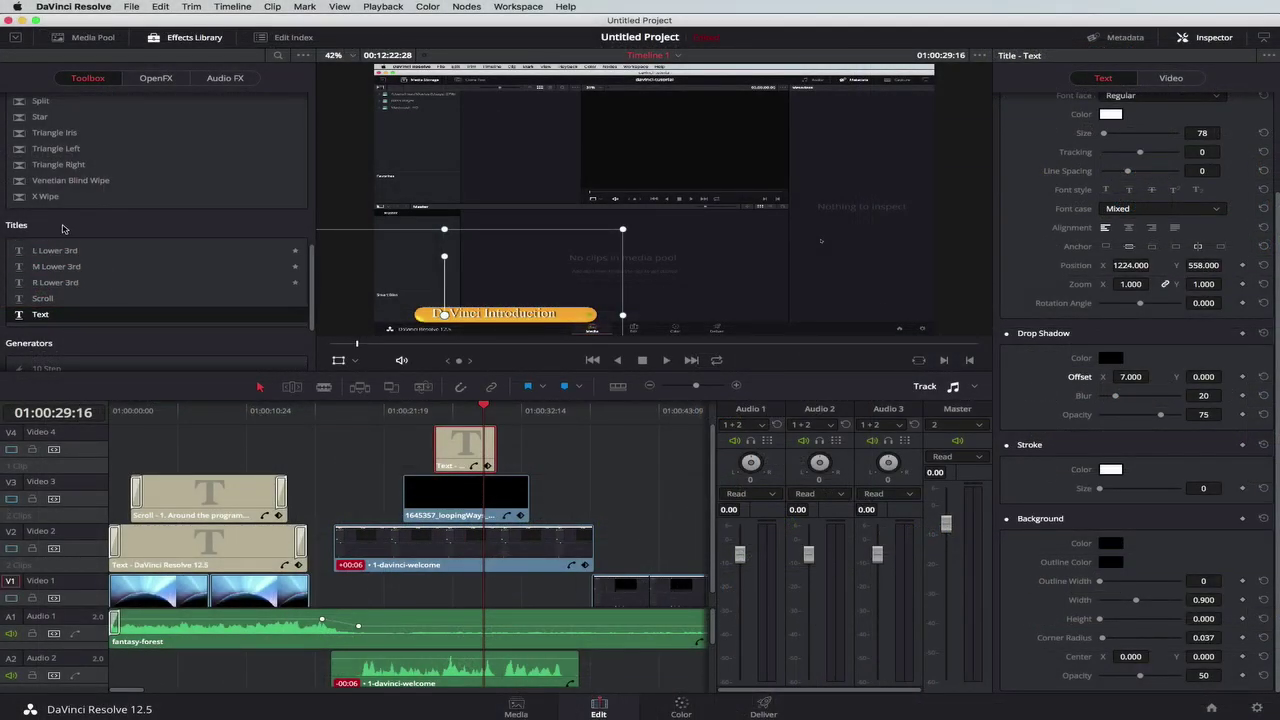
- Add a Cross Dissolve to both the start and the end of the title clip on Video 4
scroll(62, 229, "up", 5)
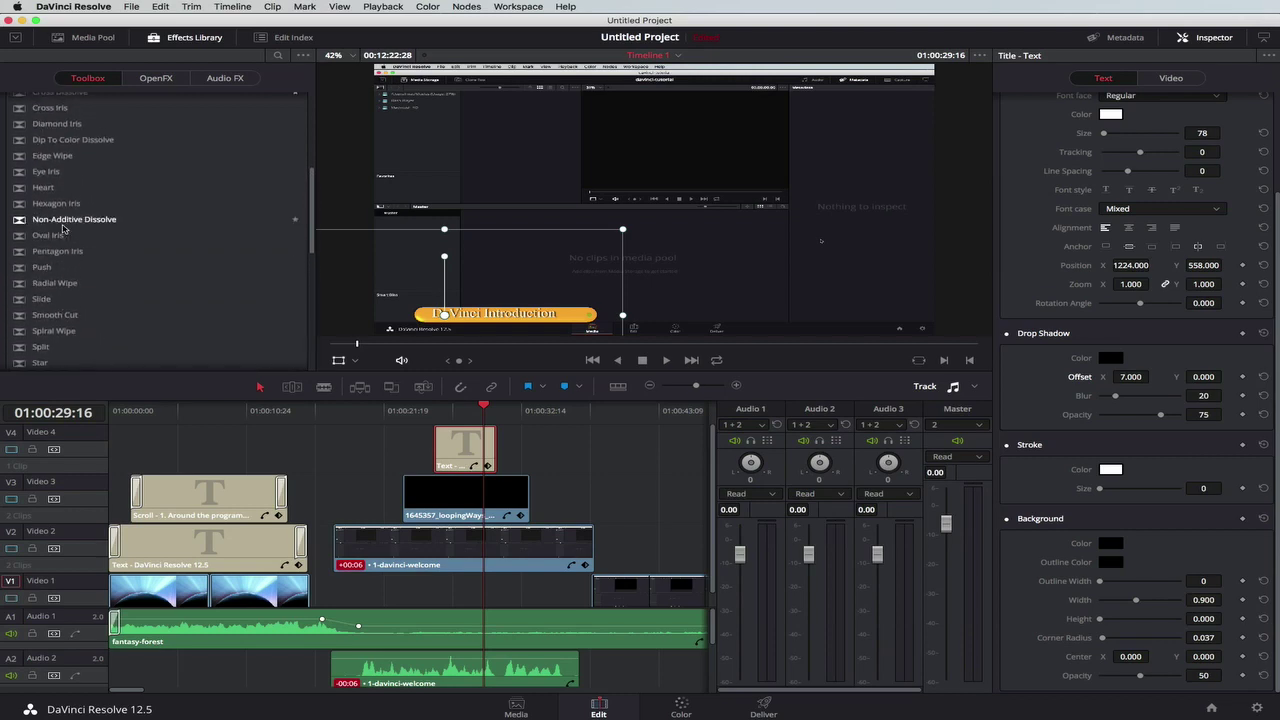
scroll(62, 229, "up", 4)
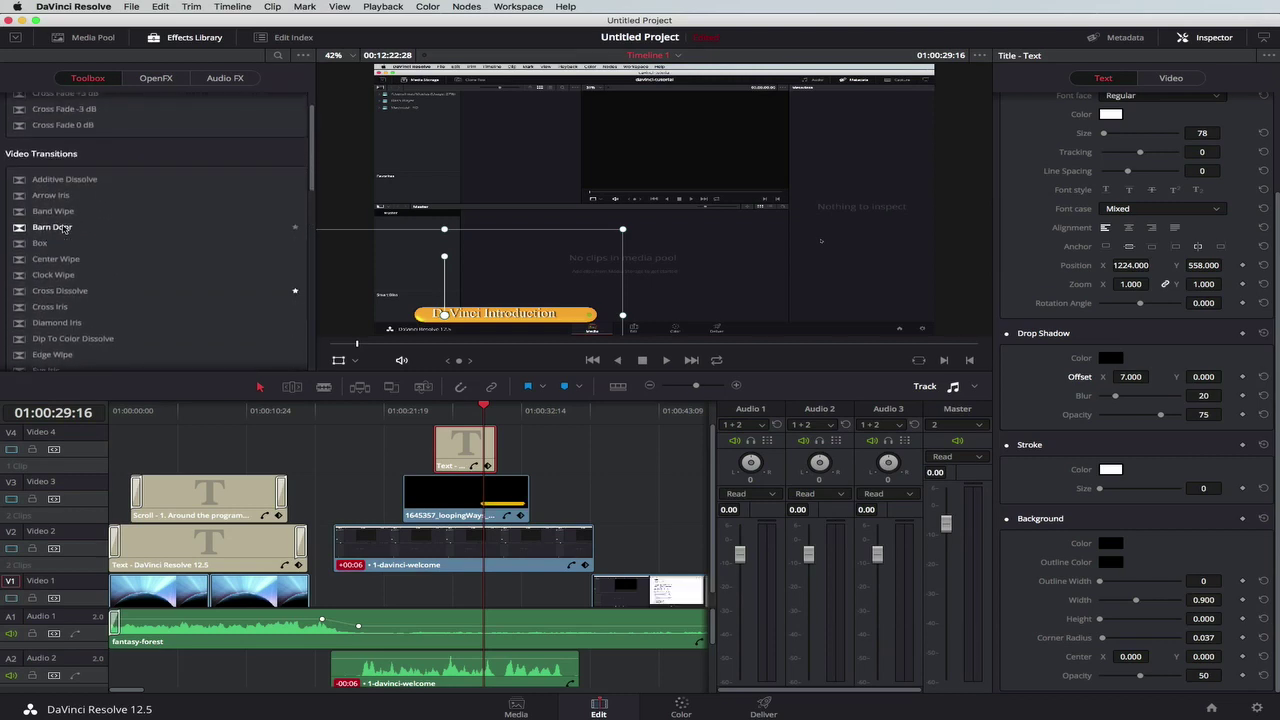
scroll(63, 228, "down", 3)
left_click(64, 169)
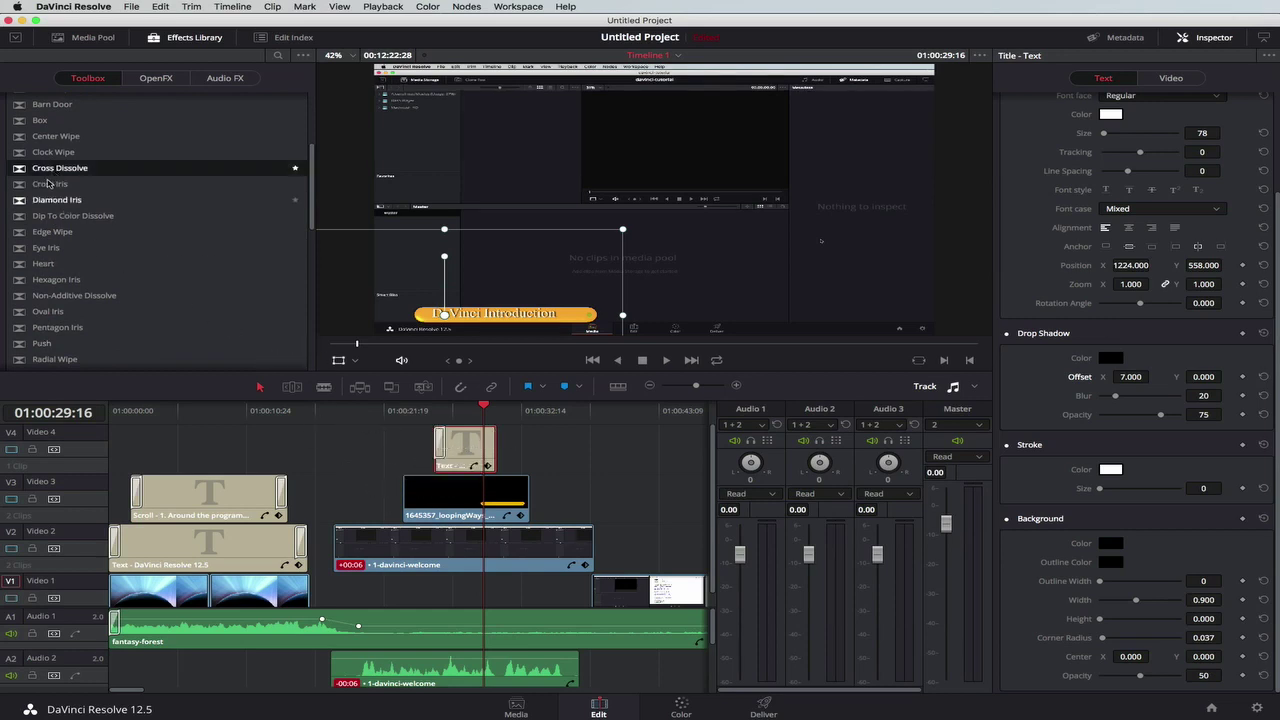
scroll(55, 178, "down", 1)
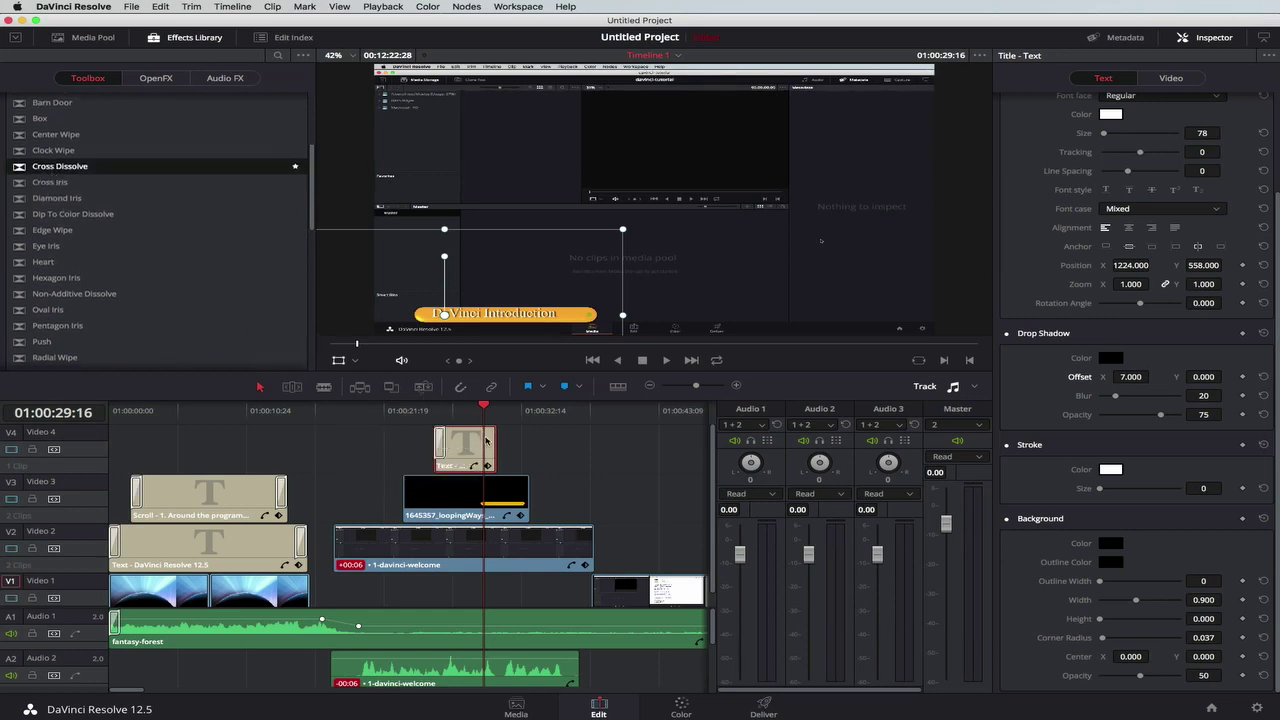
left_click_drag(60, 170, 488, 449)
- Play back the lower-third section to check the title's fades against the orange bar
left_click(379, 410)
key("space")
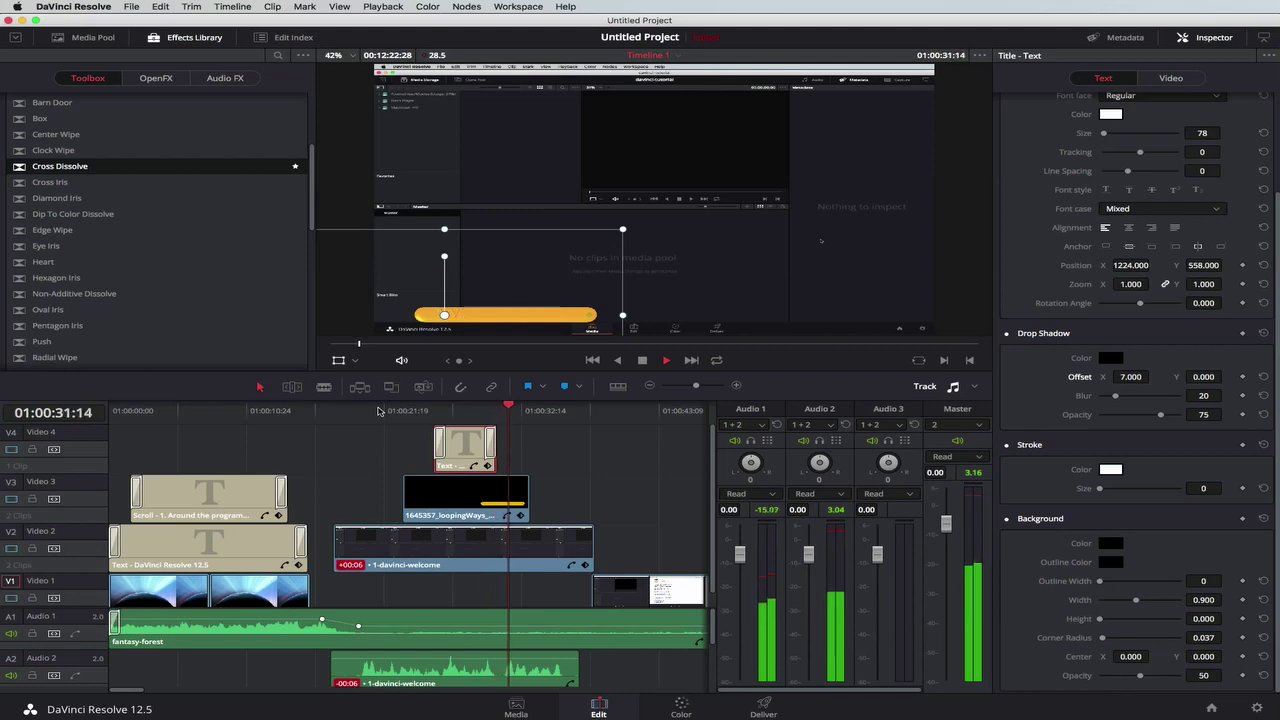
key("space")
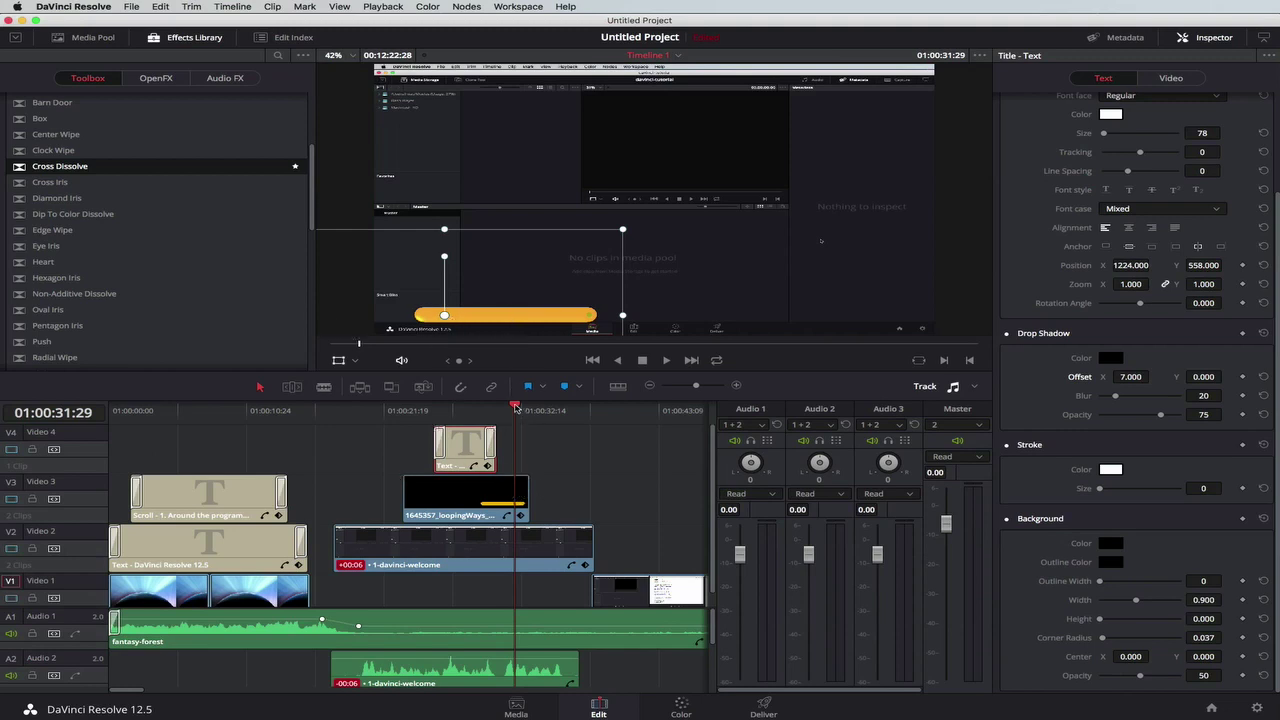
mouse_move(515, 408)
left_mouse_down()
mouse_move(534, 408)
mouse_move(502, 408)
left_mouse_up()
- Copy the 1645357_loopingWays lower-third clip and paste the copy on Video 3 just after it, at 01:00:33:13
left_click(447, 497)
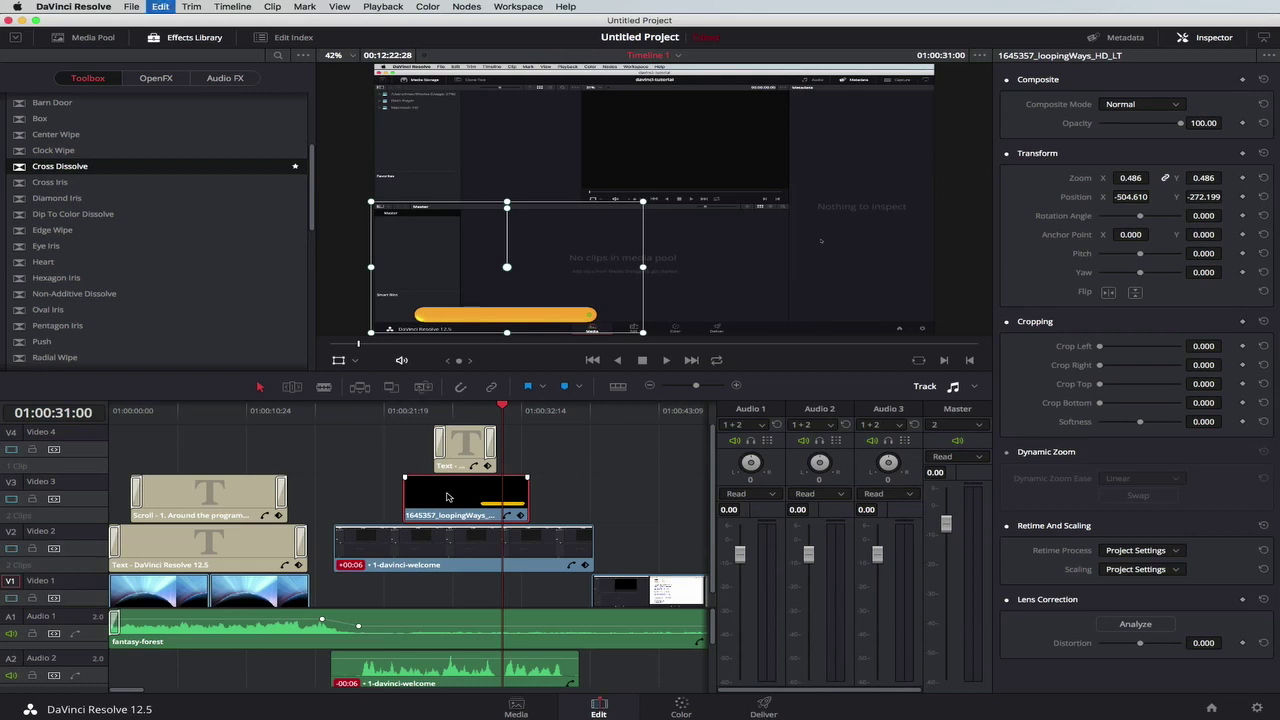
scroll(540, 424, "right", 5)
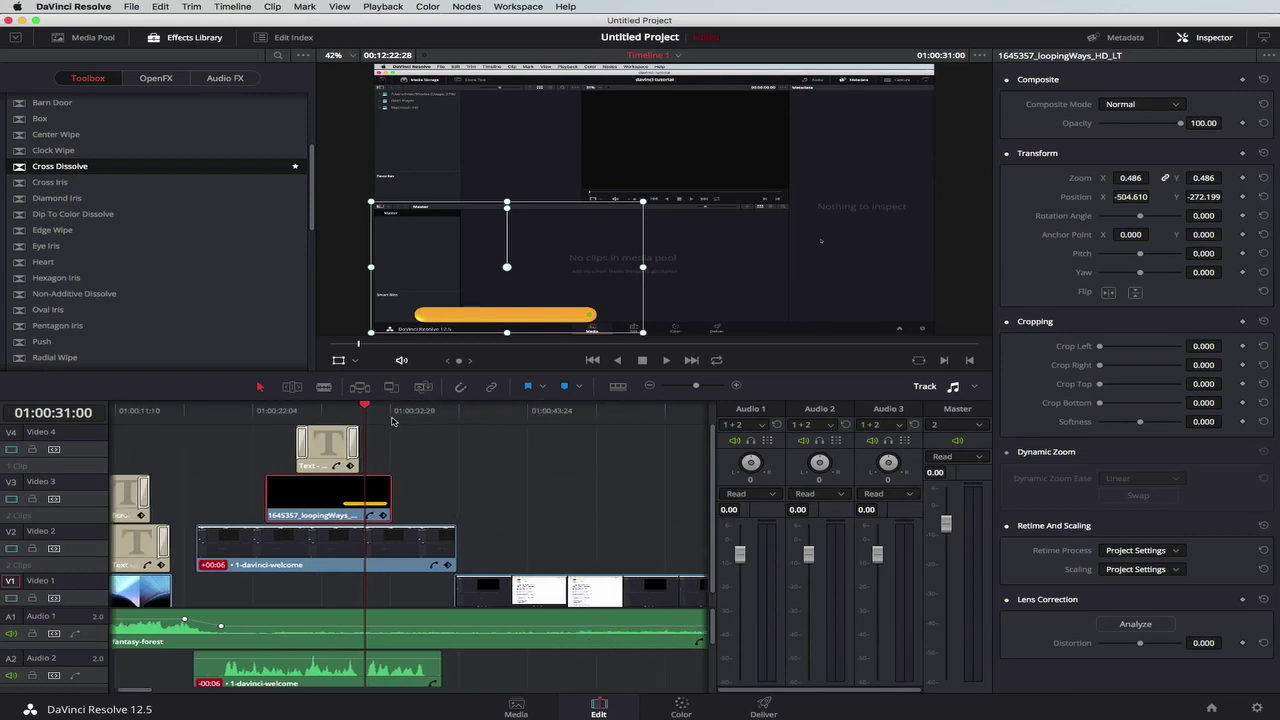
left_click(396, 418)
scroll(396, 418, "left", 3)
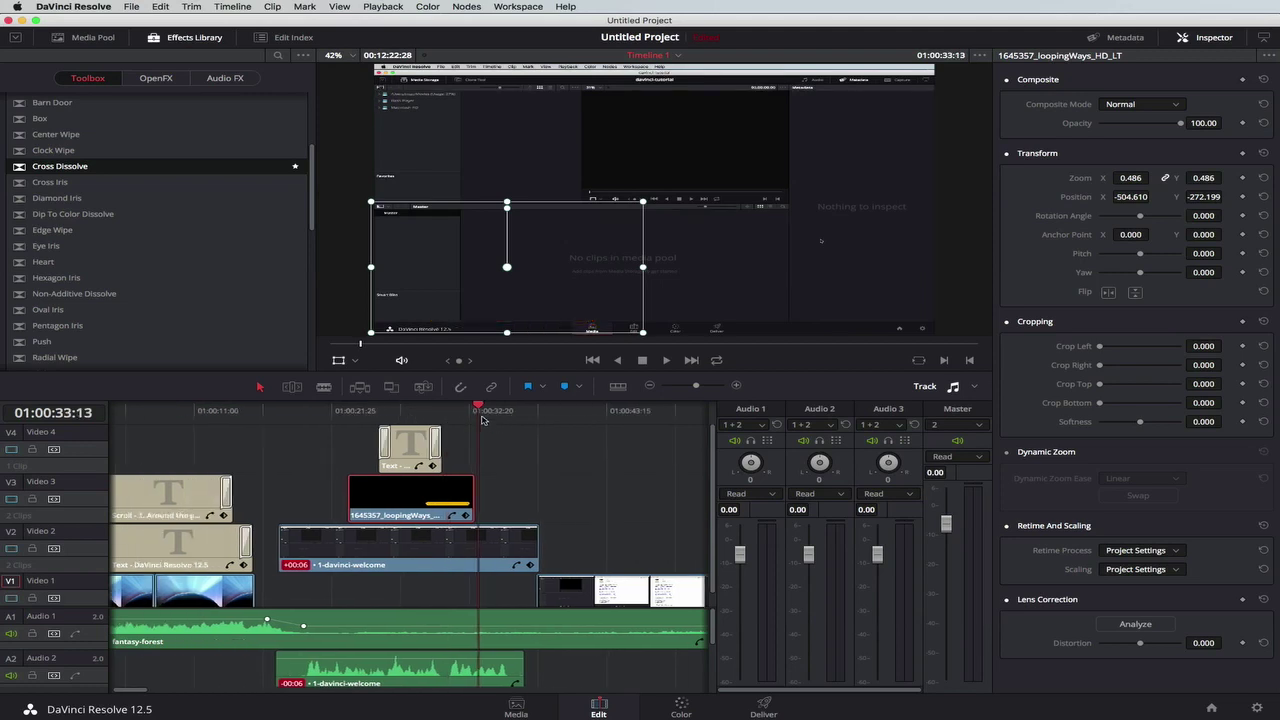
key("super+v")
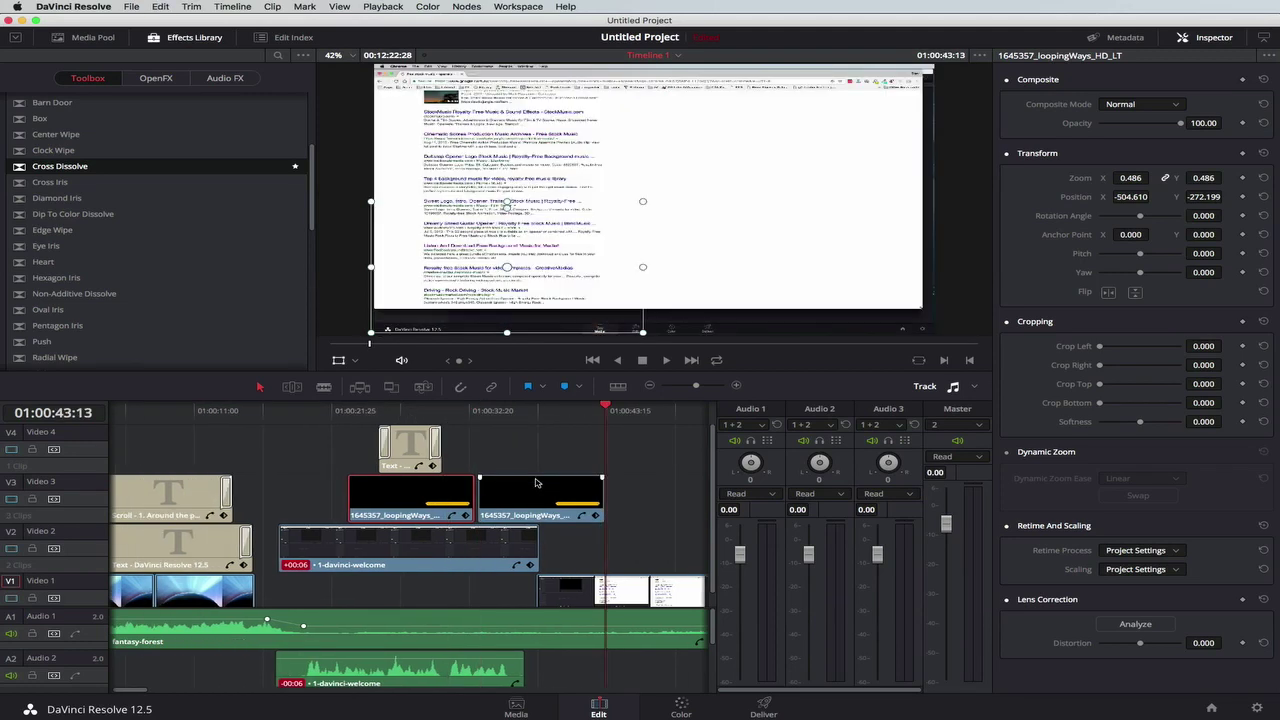
left_click(532, 493)
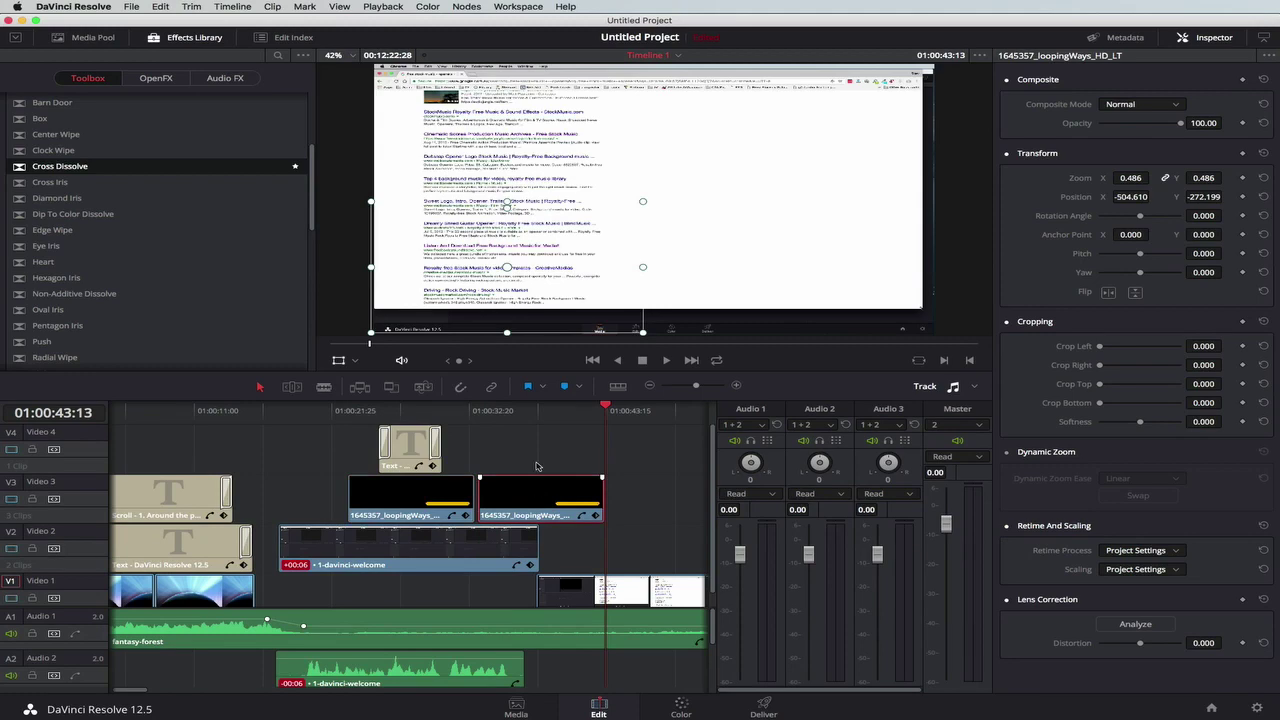
- Reverse the pasted lower-third clip at -100% speed and scrub through its closing animation
left_click(536, 418)
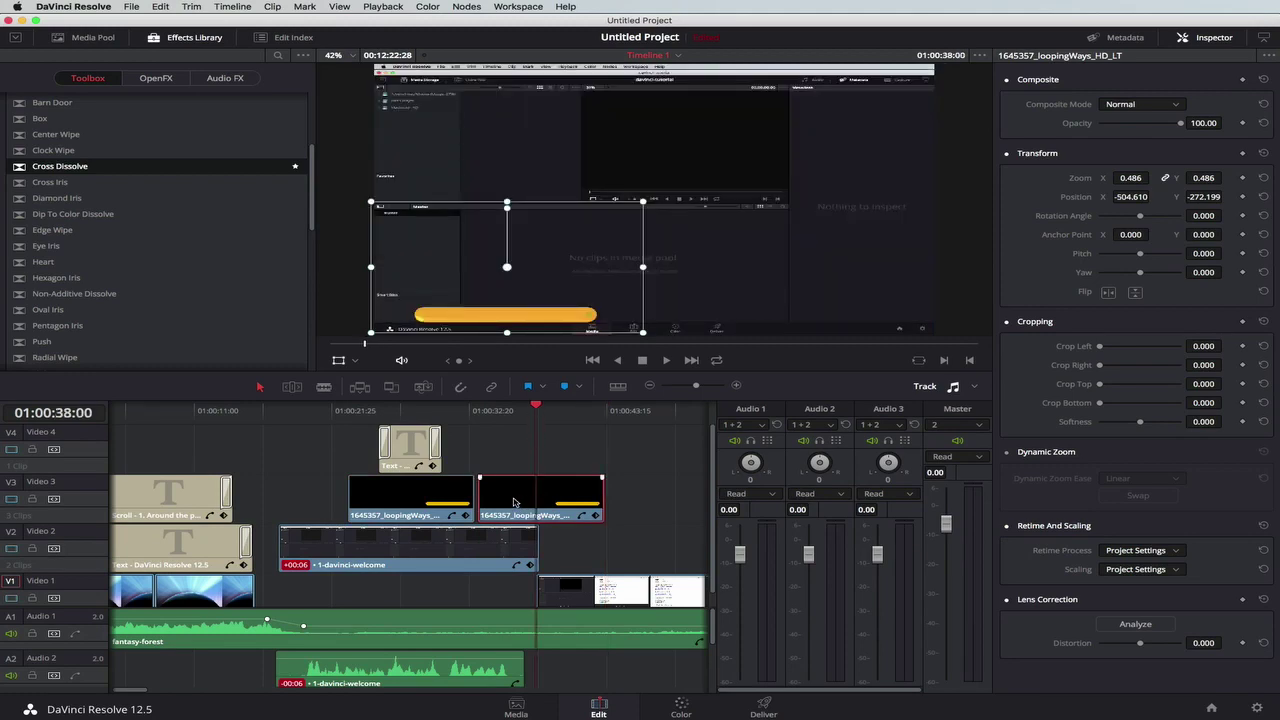
right_click(508, 497)
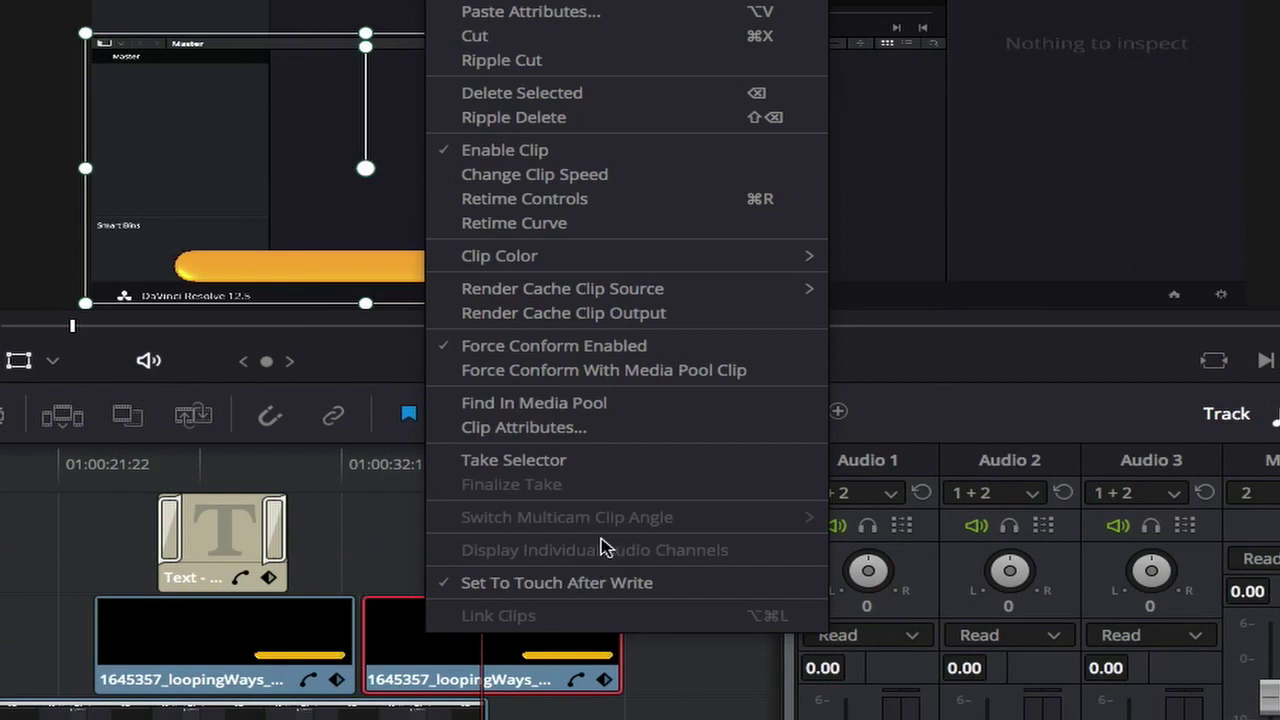
left_click(578, 176)
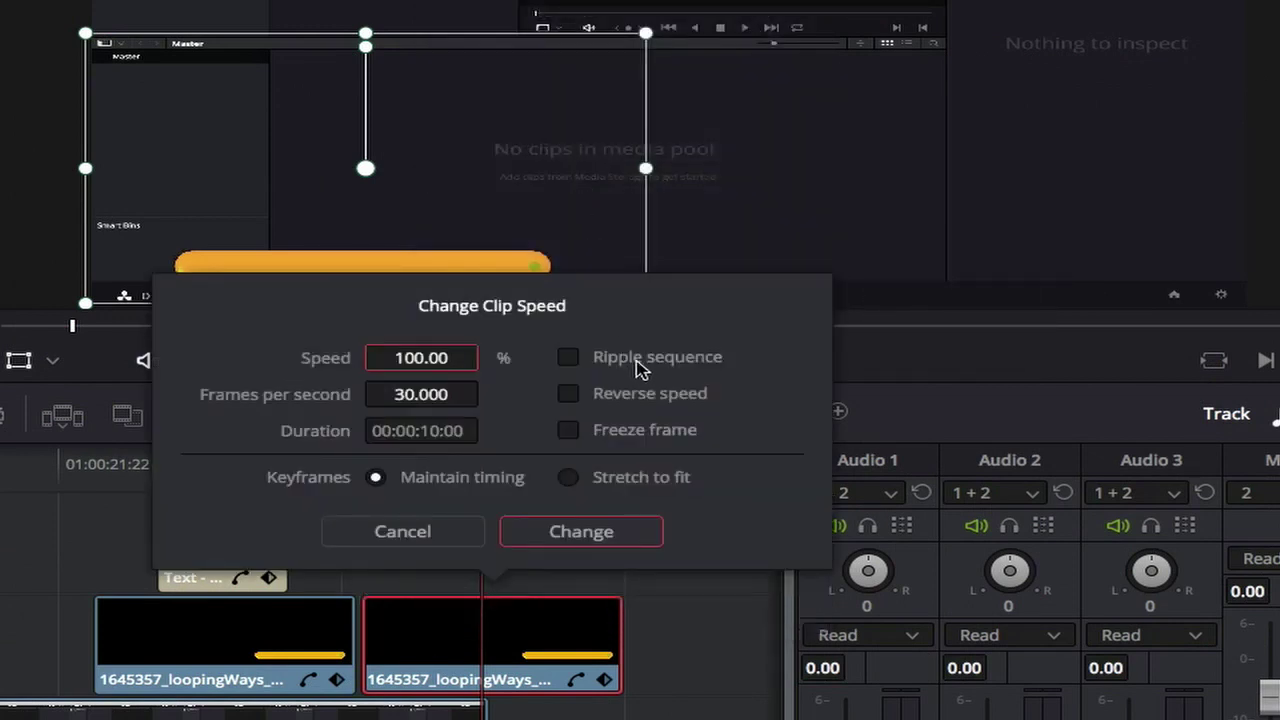
left_click(572, 395)
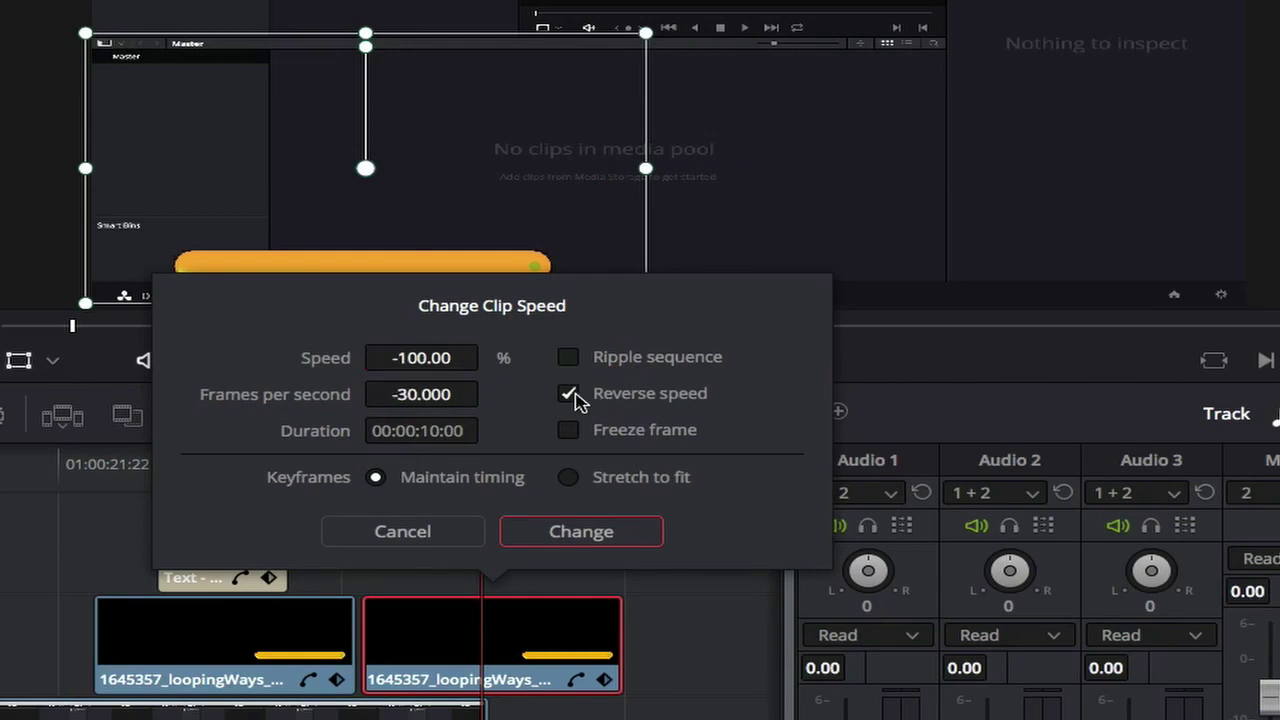
left_click(585, 533)
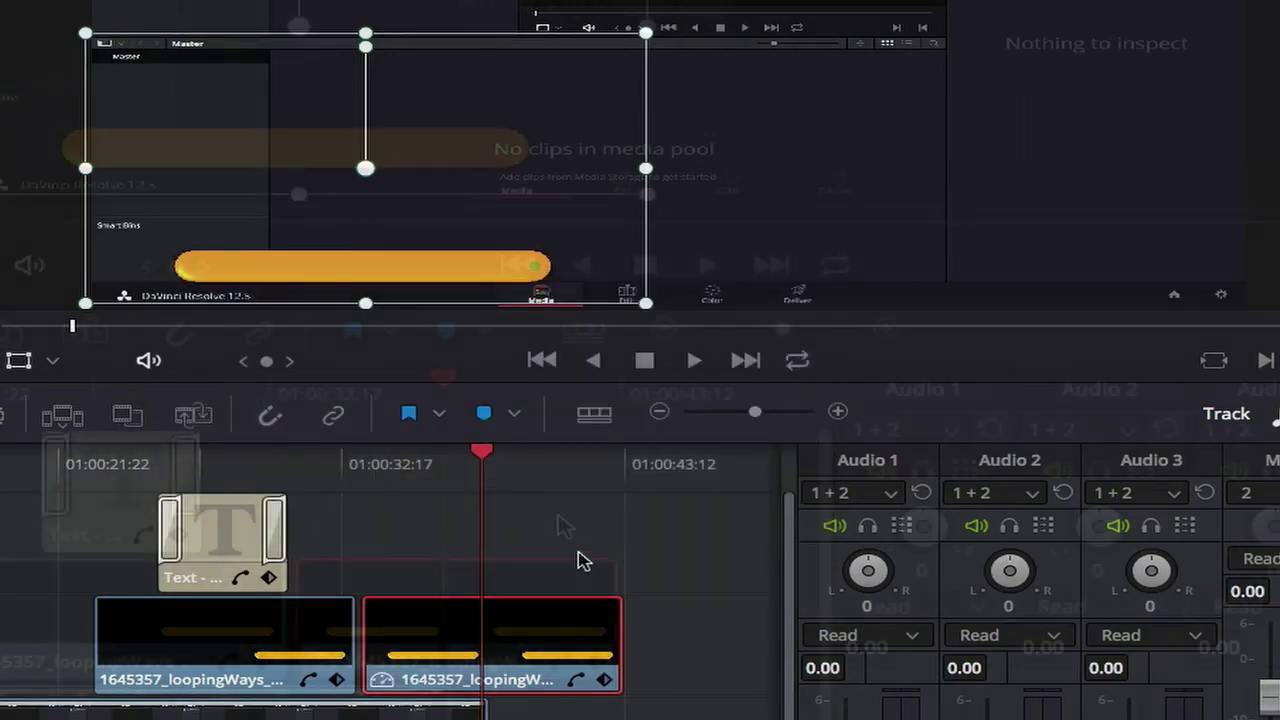
left_click(554, 458)
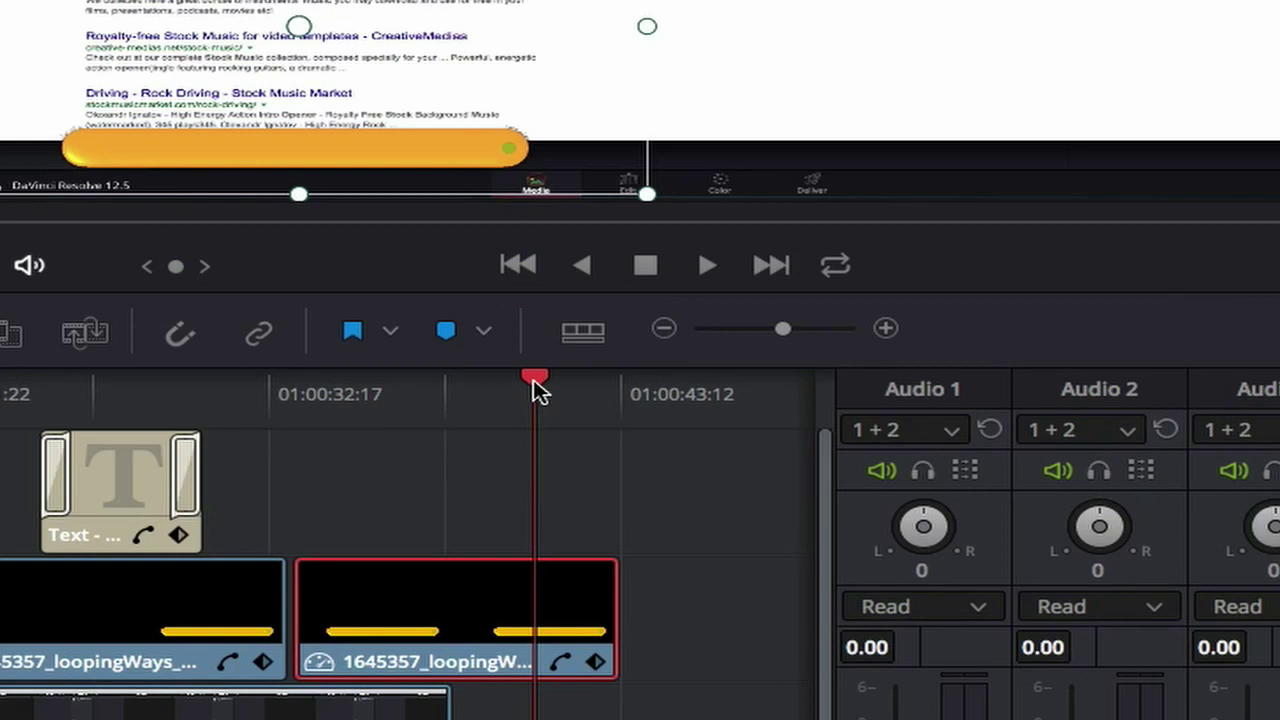
left_click_drag(533, 379, 593, 378)
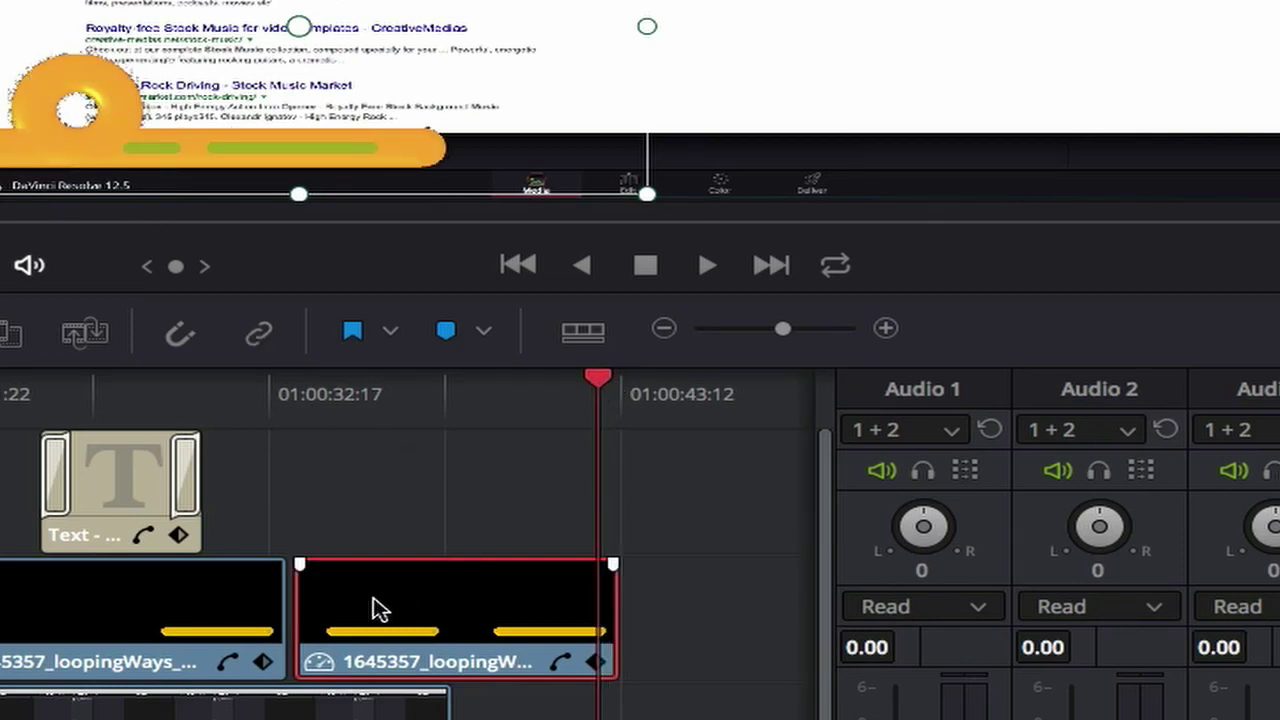
- Trim the end of the first lower-third clip and the start of the reversed copy so they meet on Video 3
left_click_drag(278, 610, 257, 607)
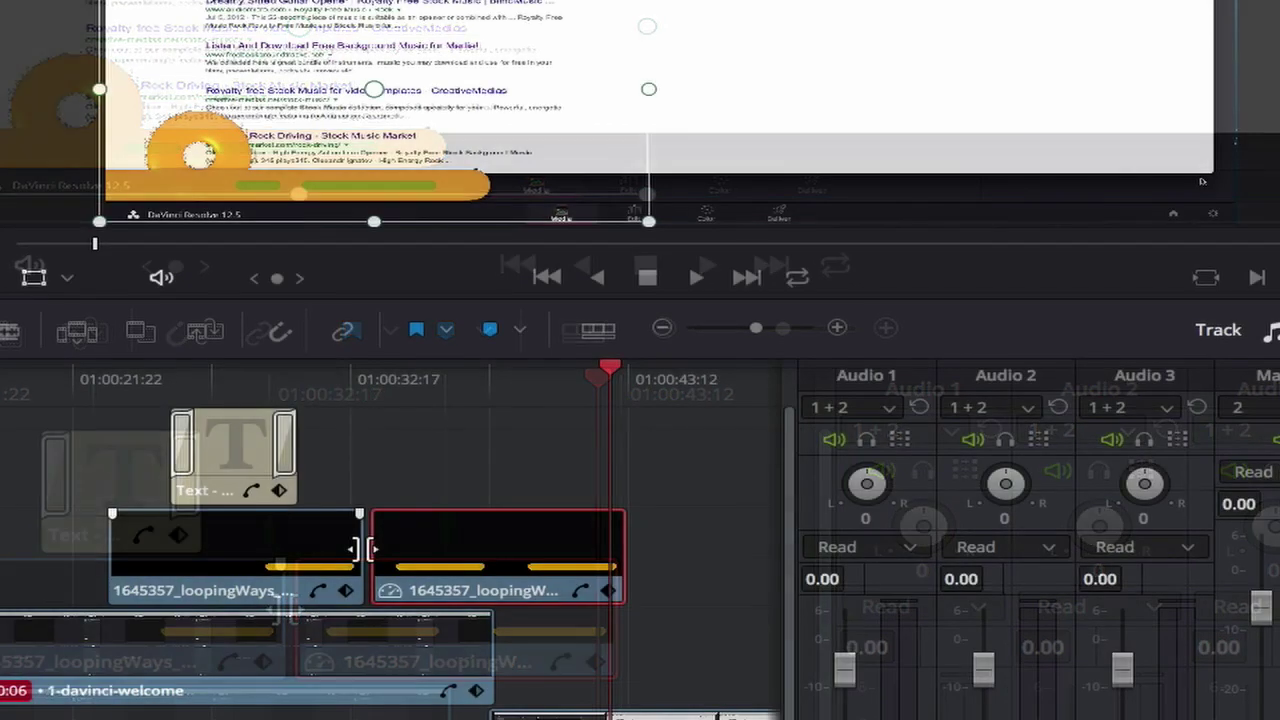
left_click_drag(341, 549, 244, 550)
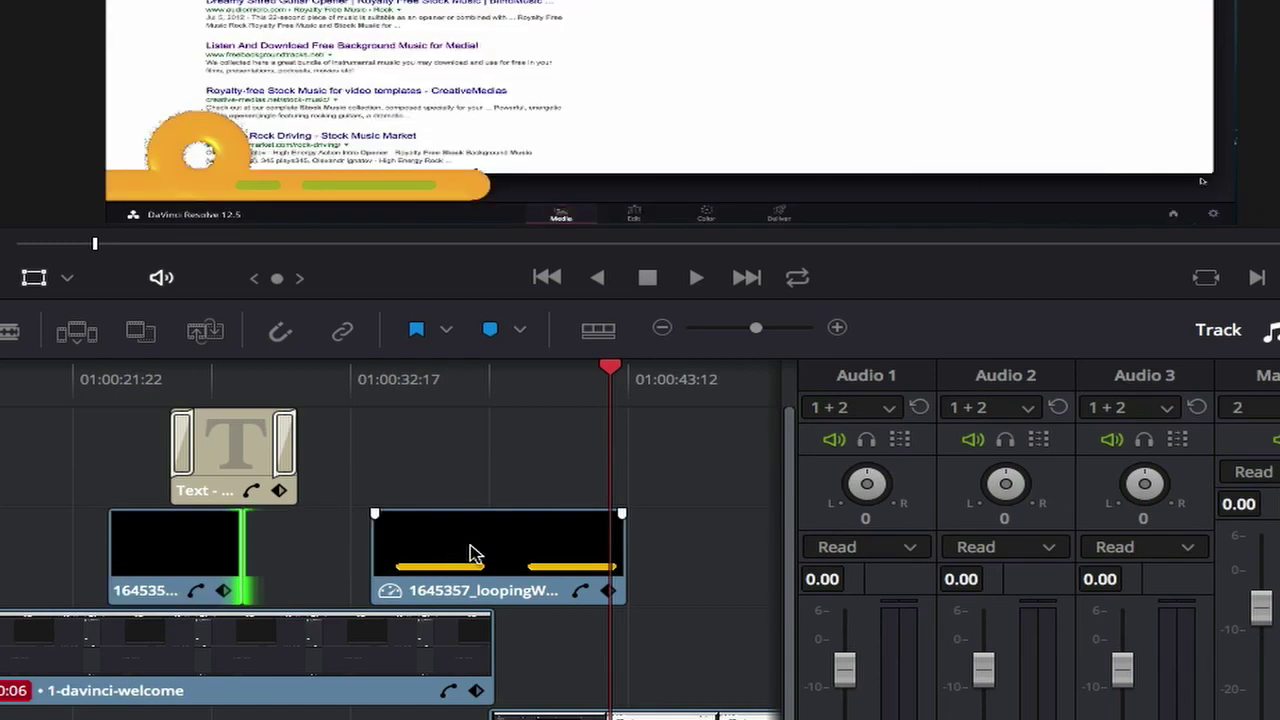
left_click_drag(374, 553, 289, 545)
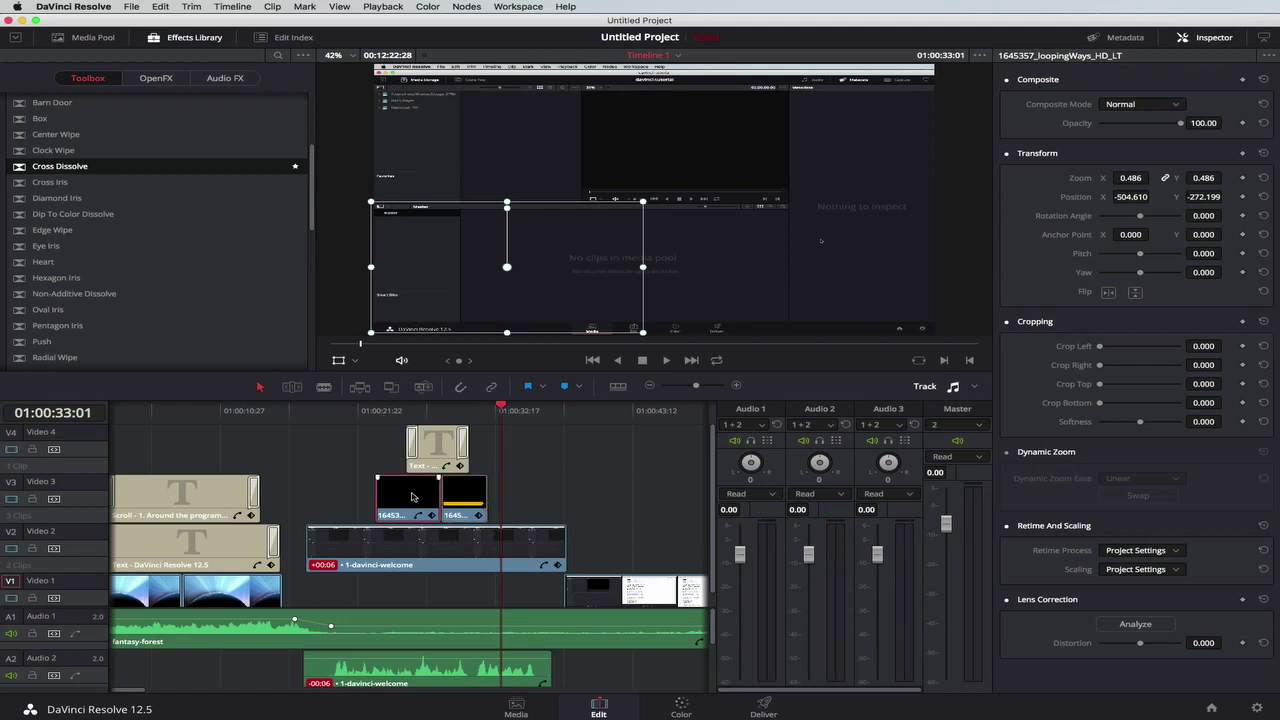
- On the Color page, select the reversed lower-third clip and adjust the Clean Black value of its key's matte finesse
left_click(681, 707)
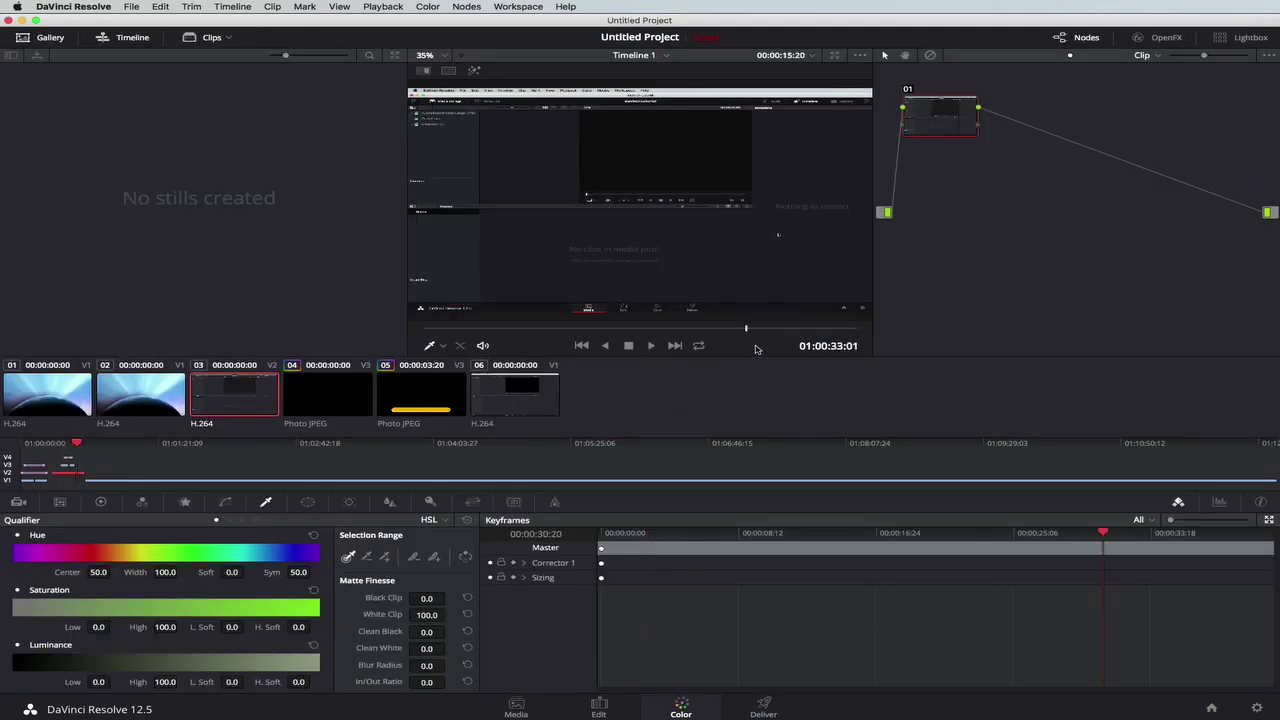
left_click(598, 707)
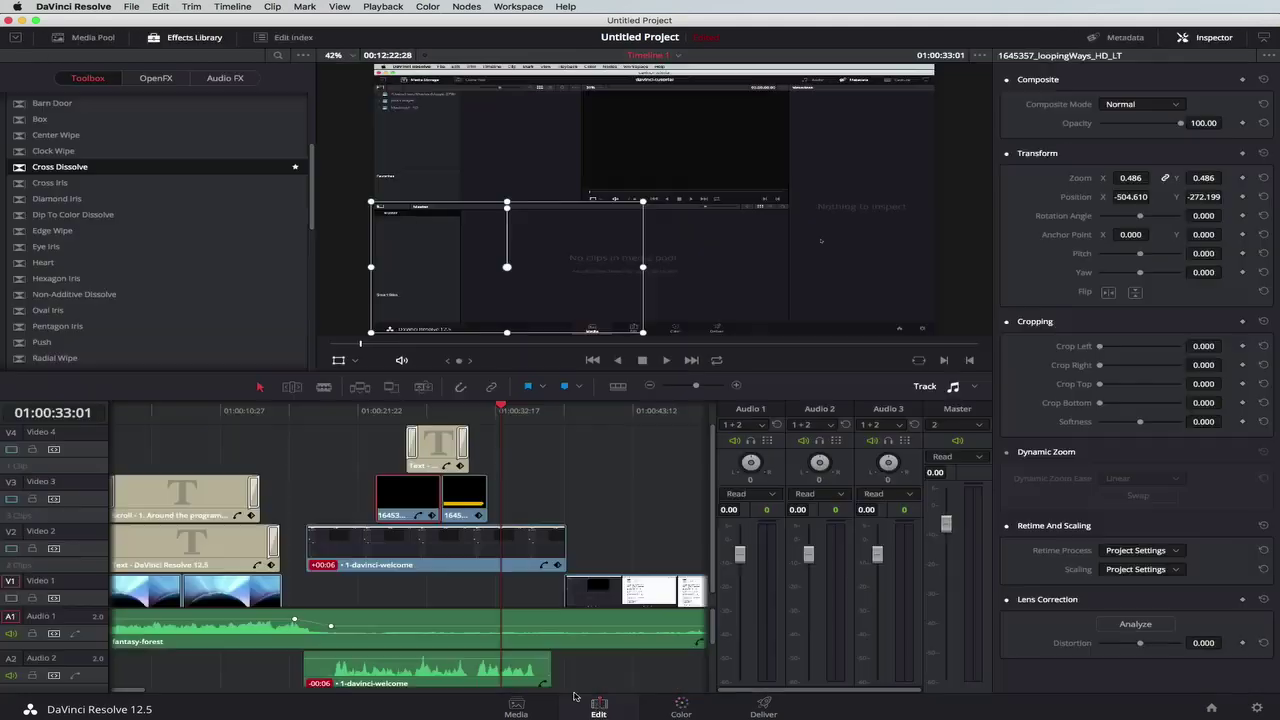
scroll(411, 489, "left", 2)
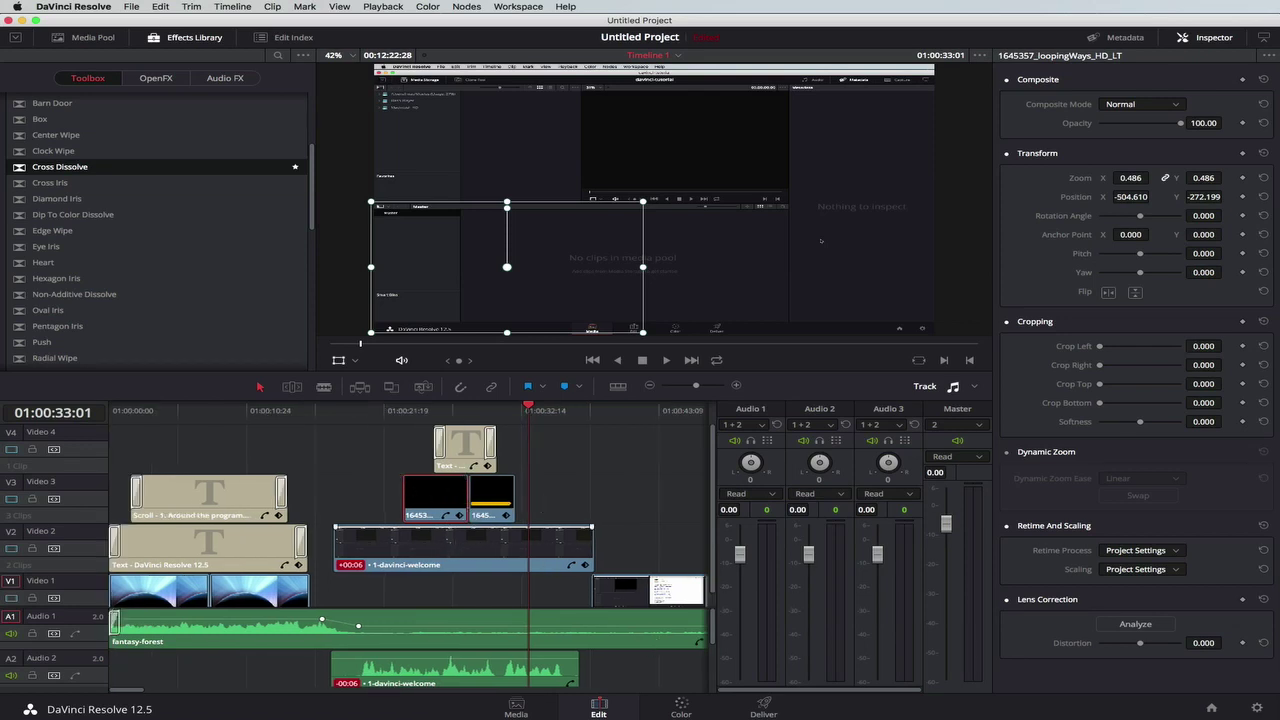
left_click(681, 706)
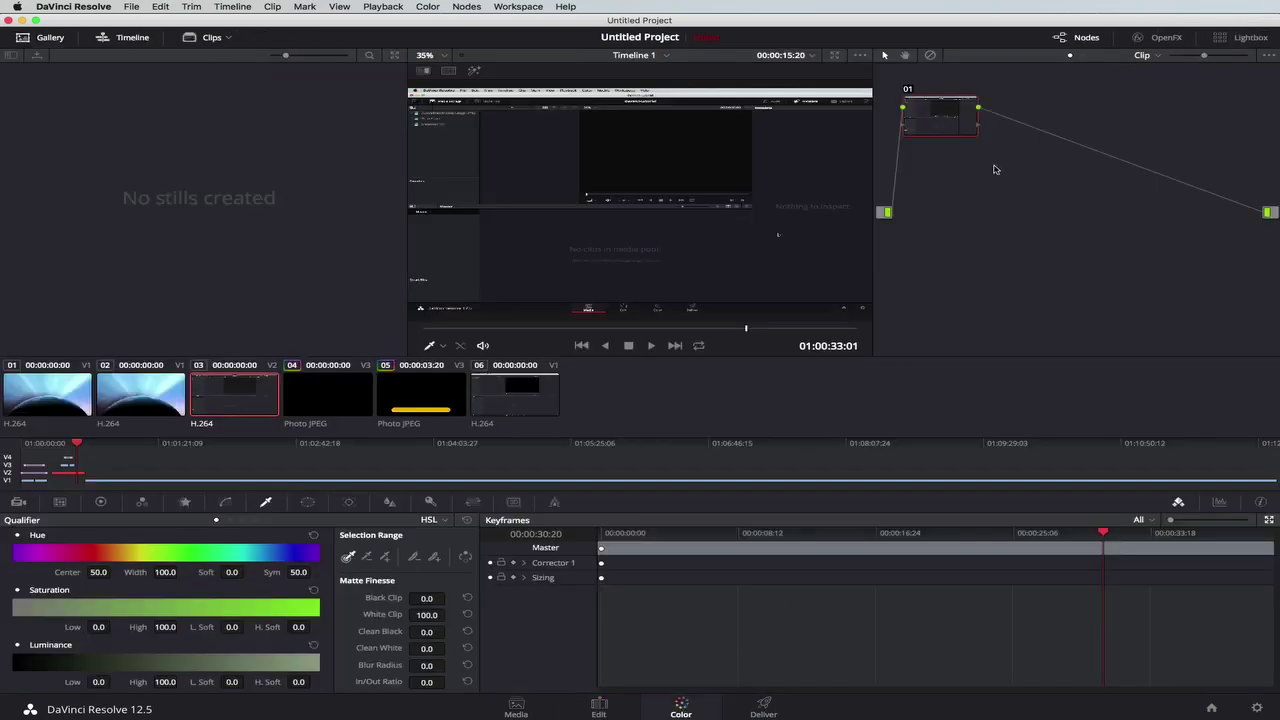
left_click(426, 398)
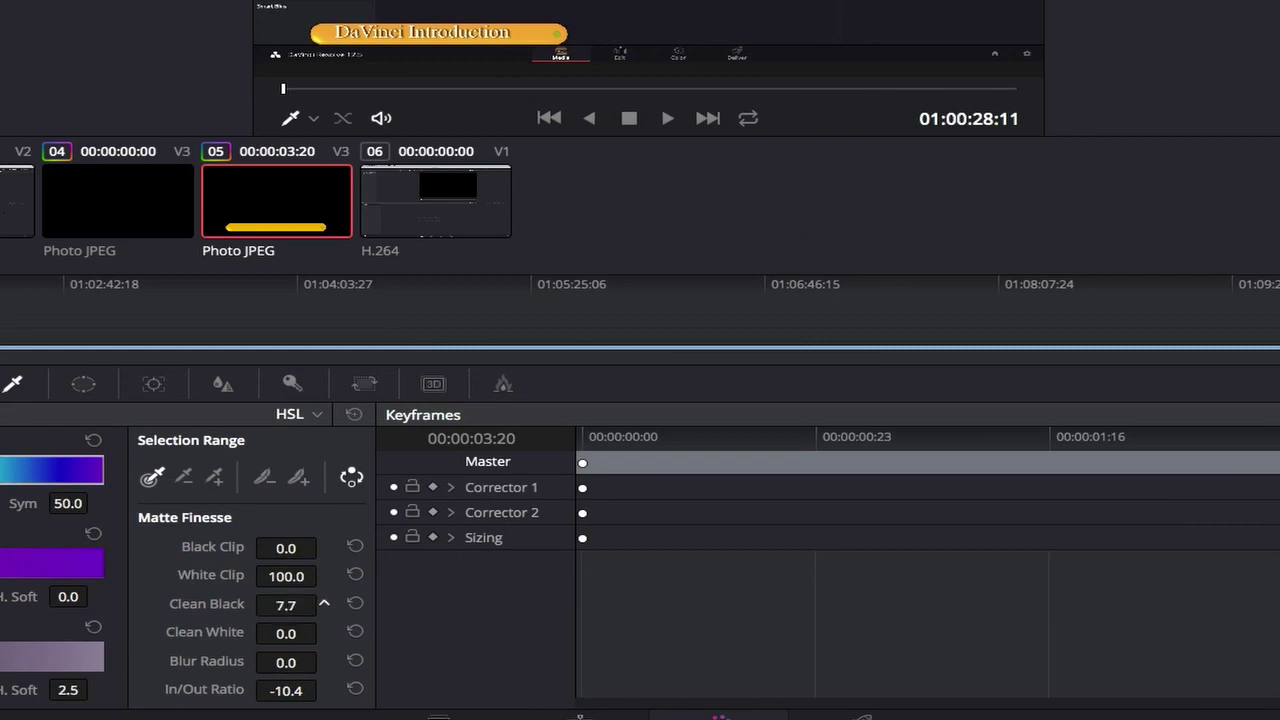
left_click_drag(286, 605, 248, 668)
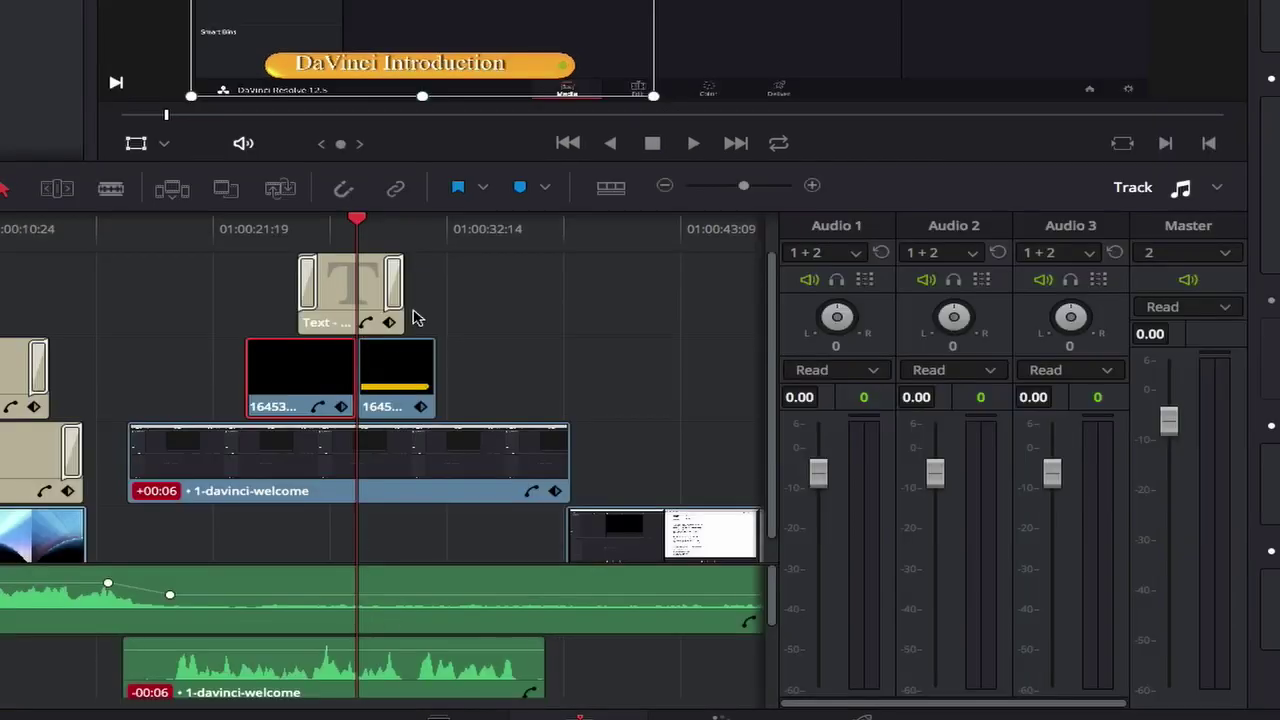
- On the Deliver page, set the render range to run from 01:00:12:14 to 01:00:33:08
left_click_drag(470, 408, 511, 408)
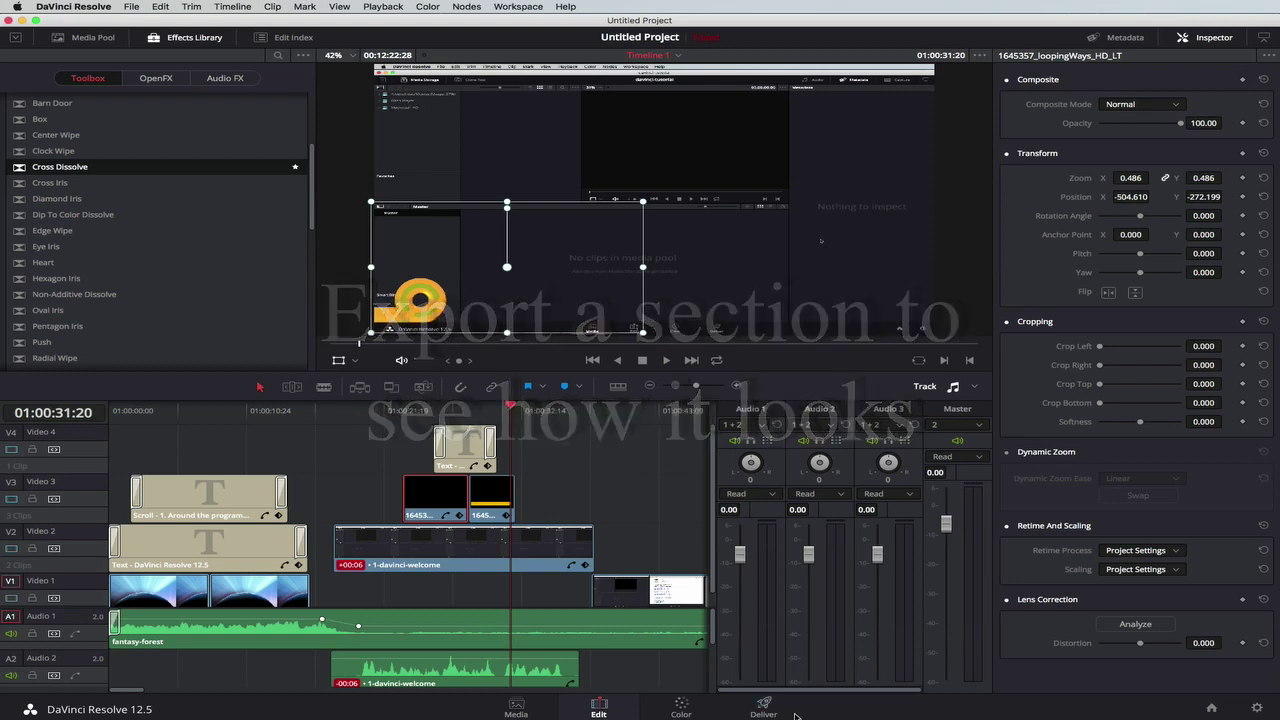
left_click(764, 711)
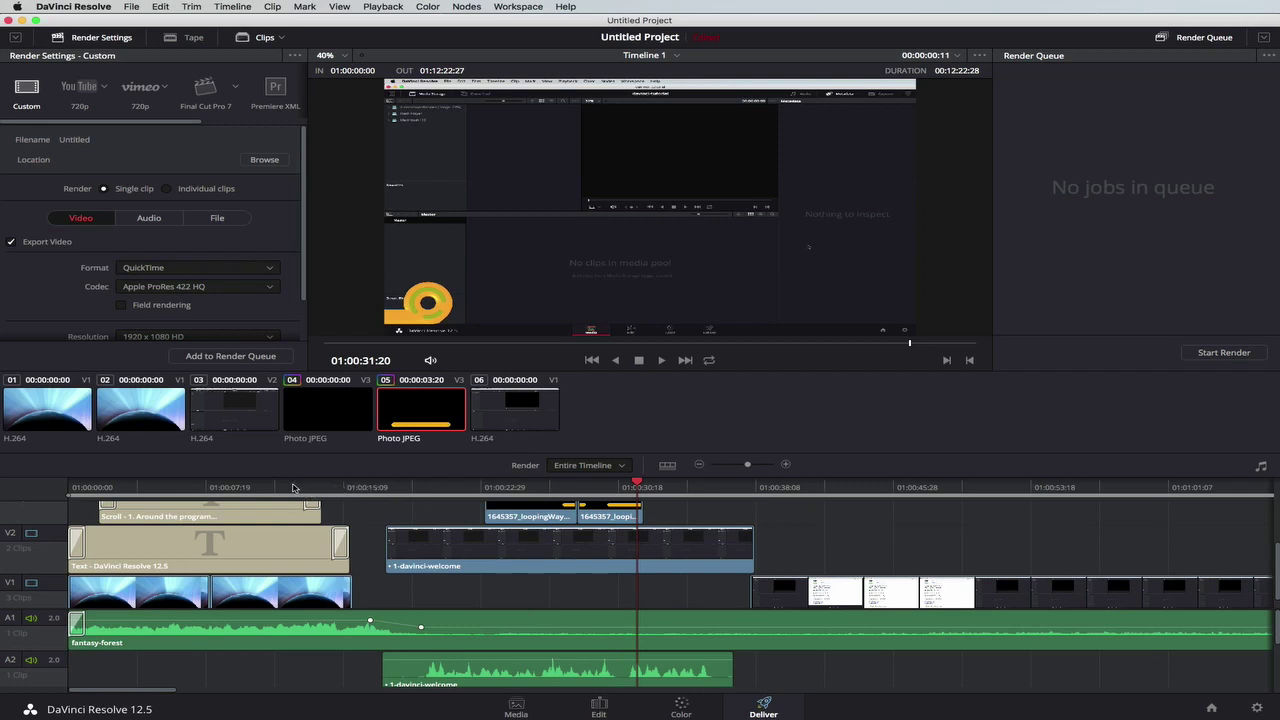
left_click(293, 487)
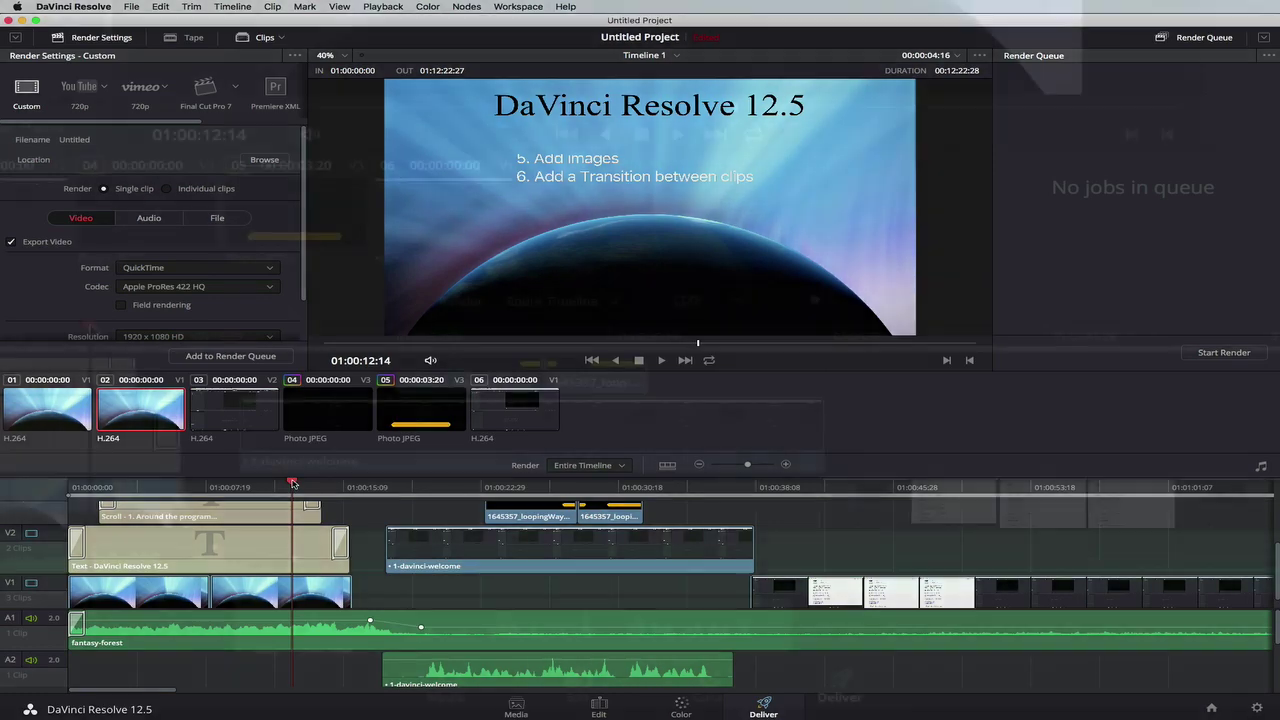
key("i")
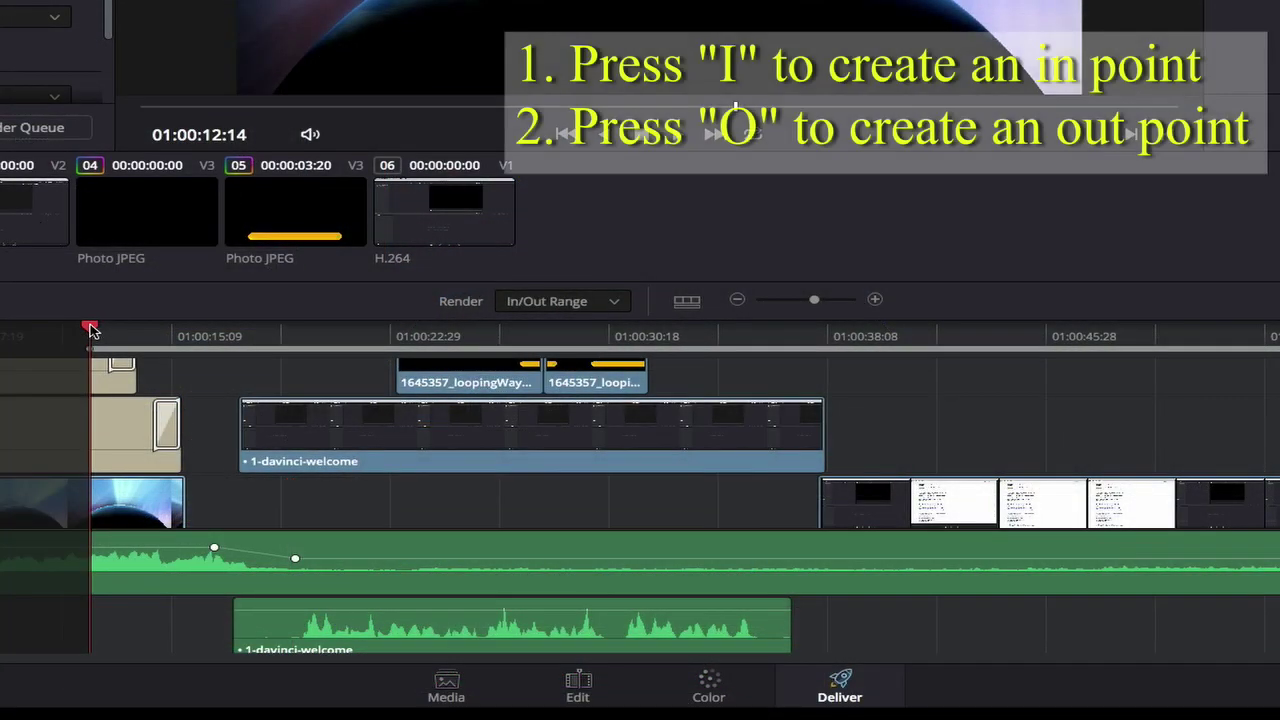
left_click_drag(90, 330, 679, 355)
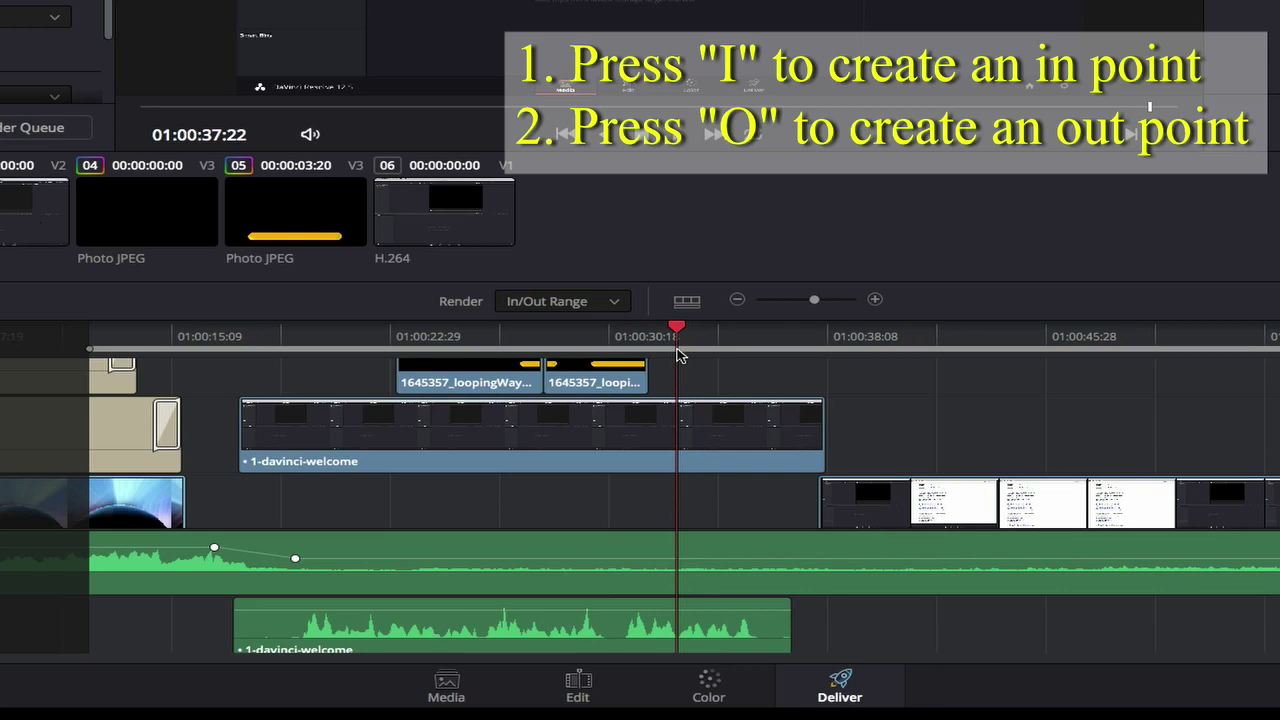
key("o")
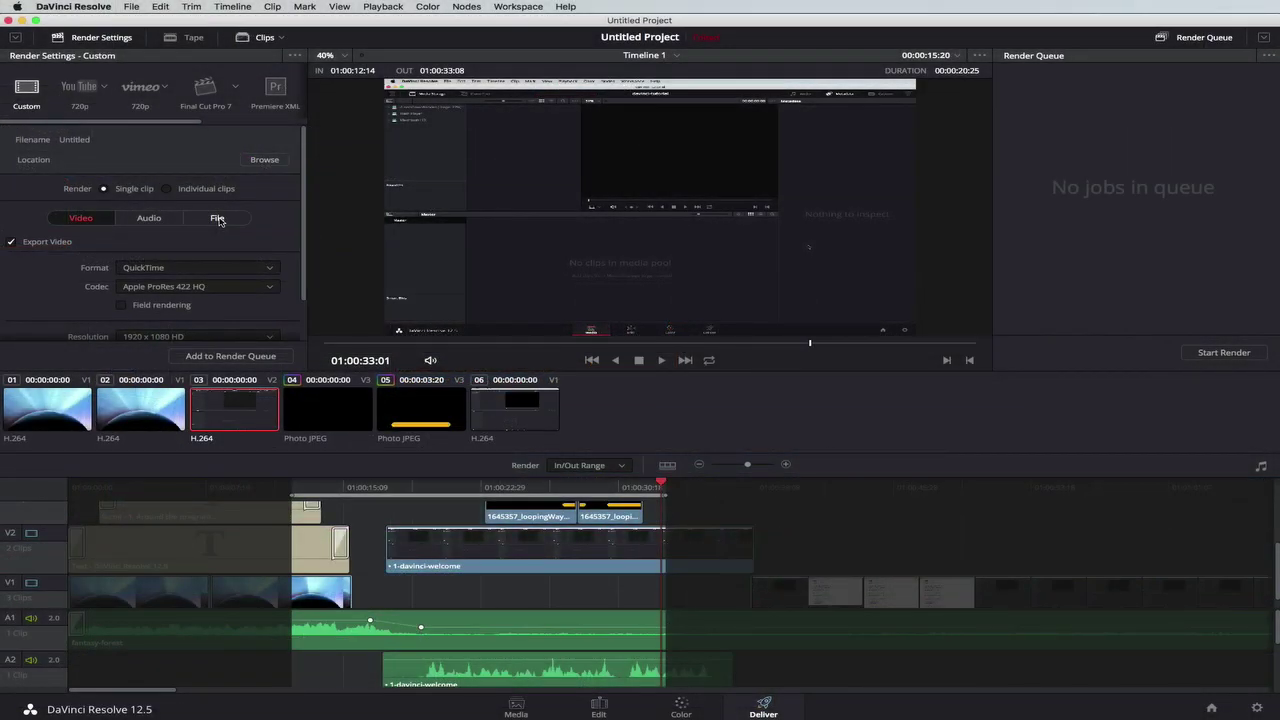
- Set the render's custom file name to test1 and add it to the render queue
left_click(217, 218)
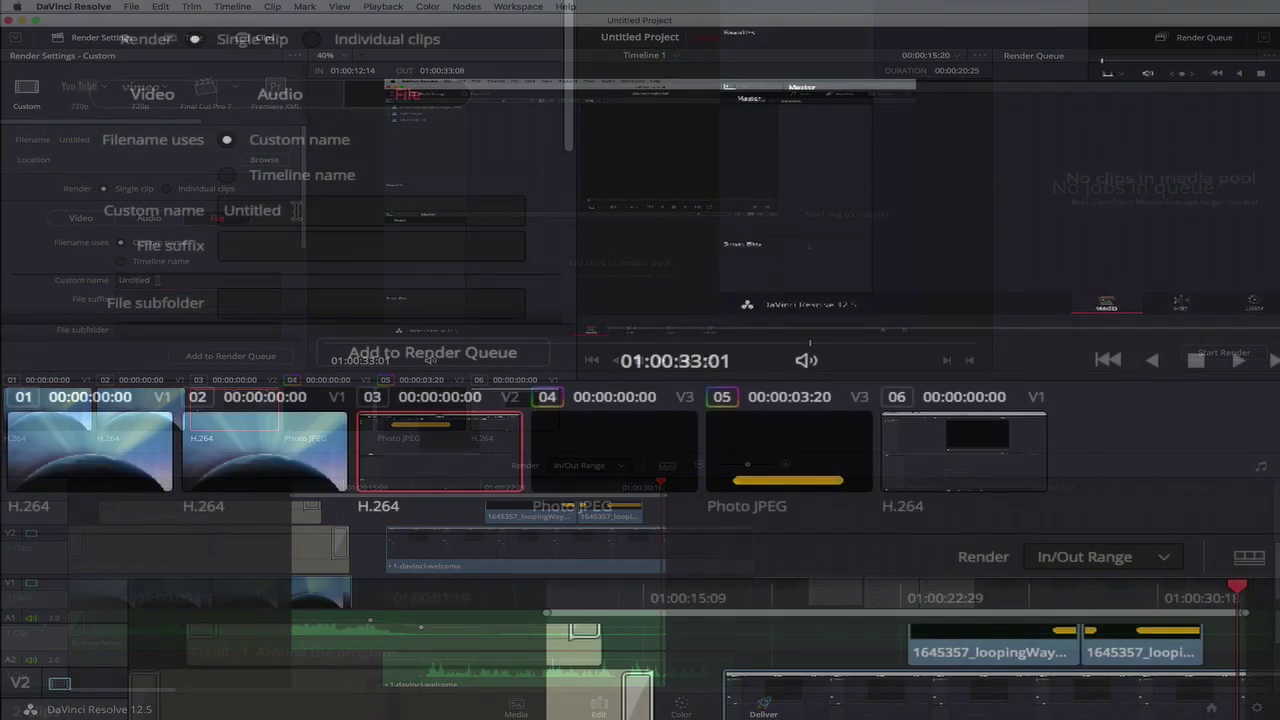
type("test1")
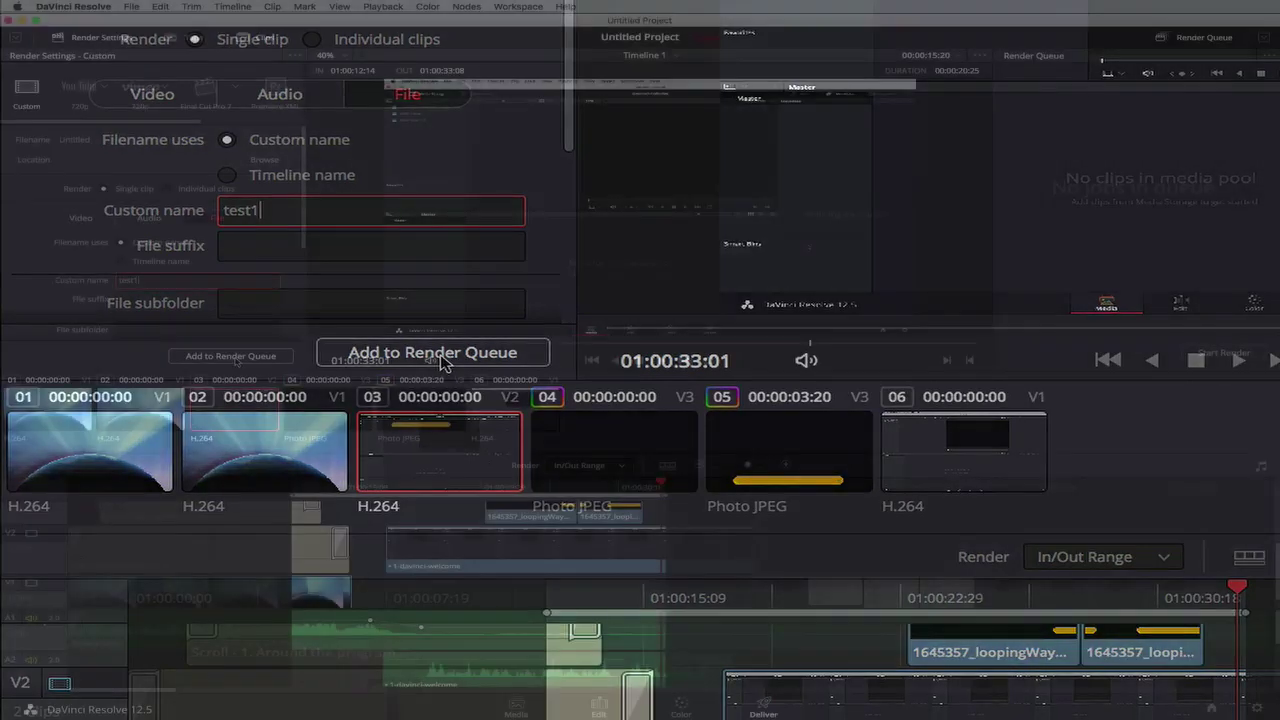
left_click(236, 358)
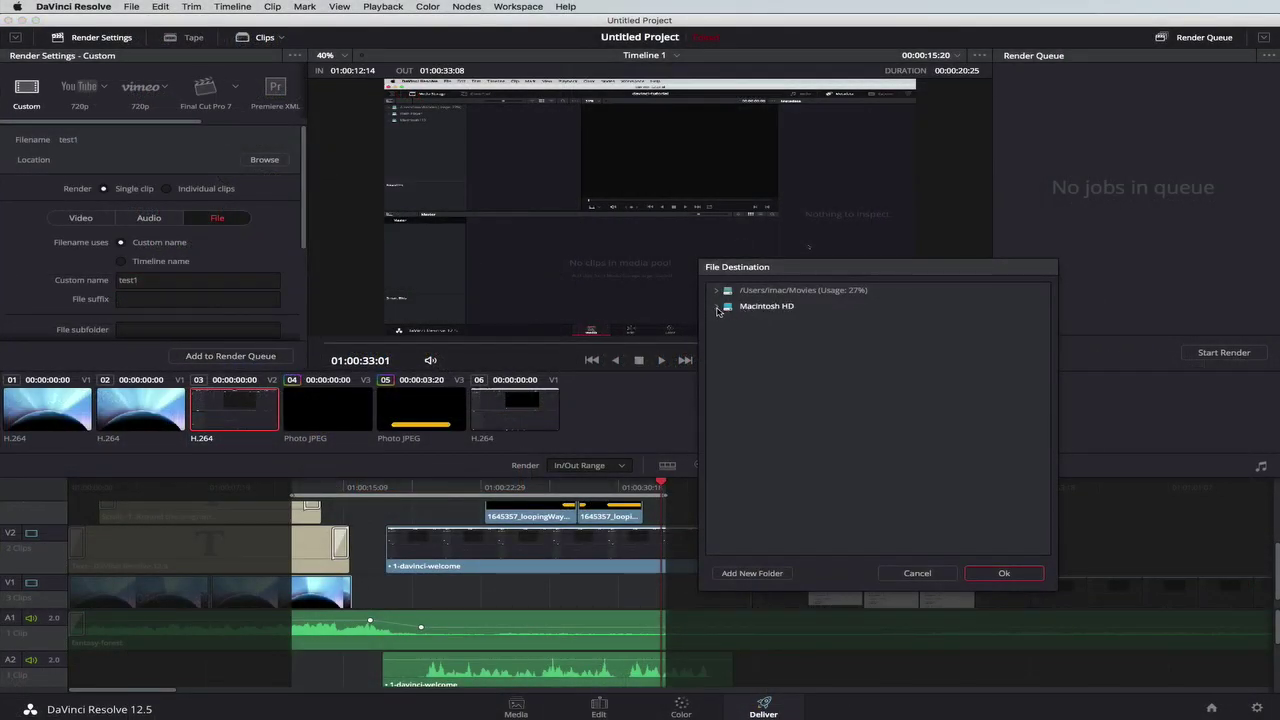
- Choose the Desktop folder under Macintosh HD/Users/imac as the file destination and start rendering the queued job
left_click(717, 308)
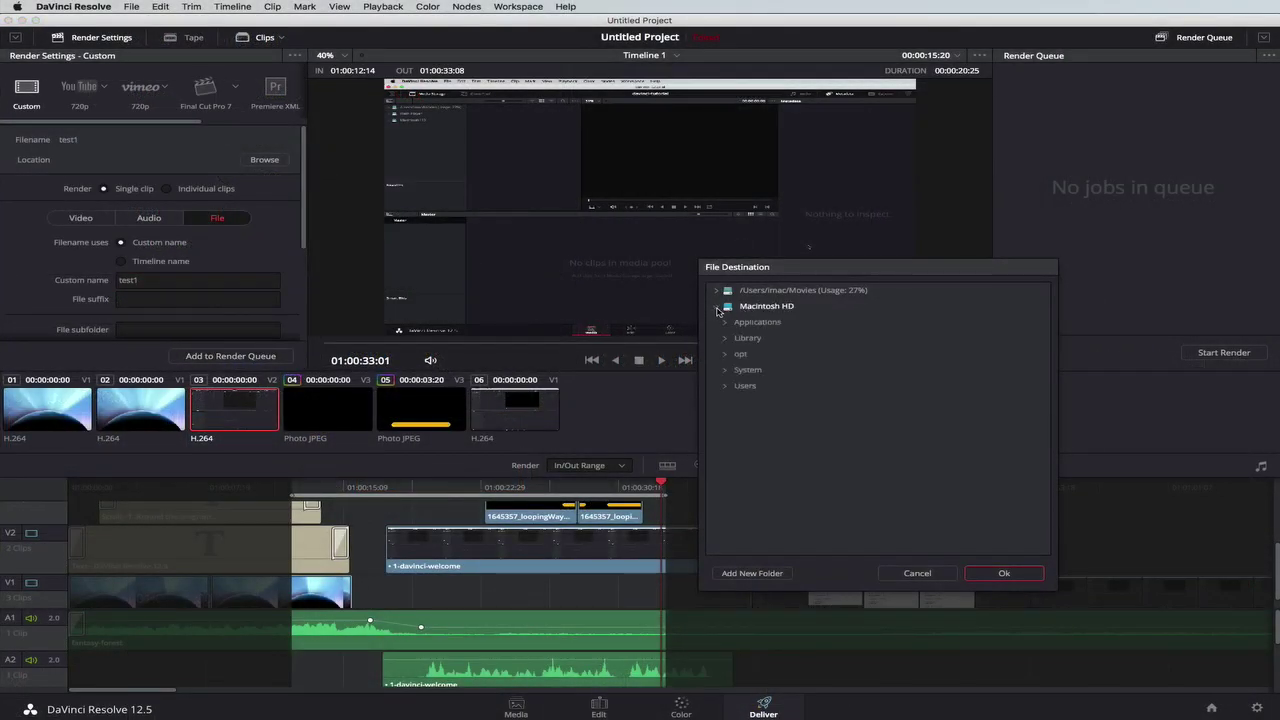
left_click(725, 386)
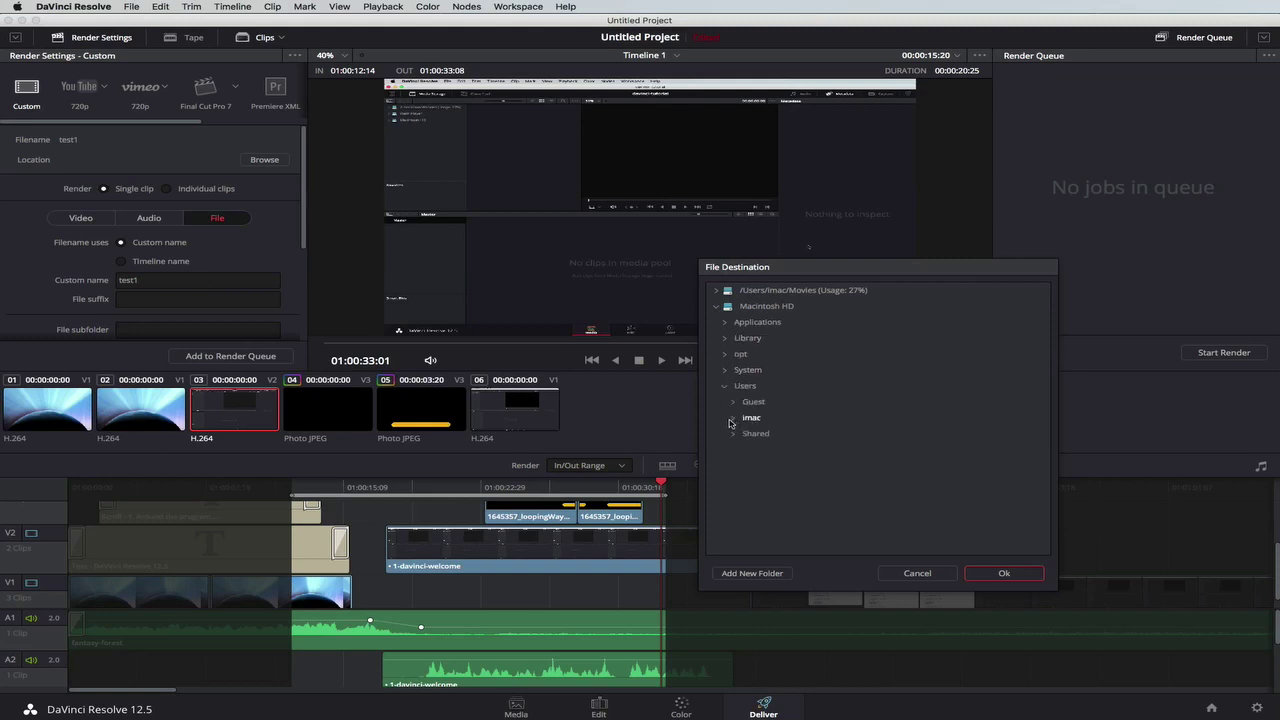
left_click(731, 421)
left_click(766, 438)
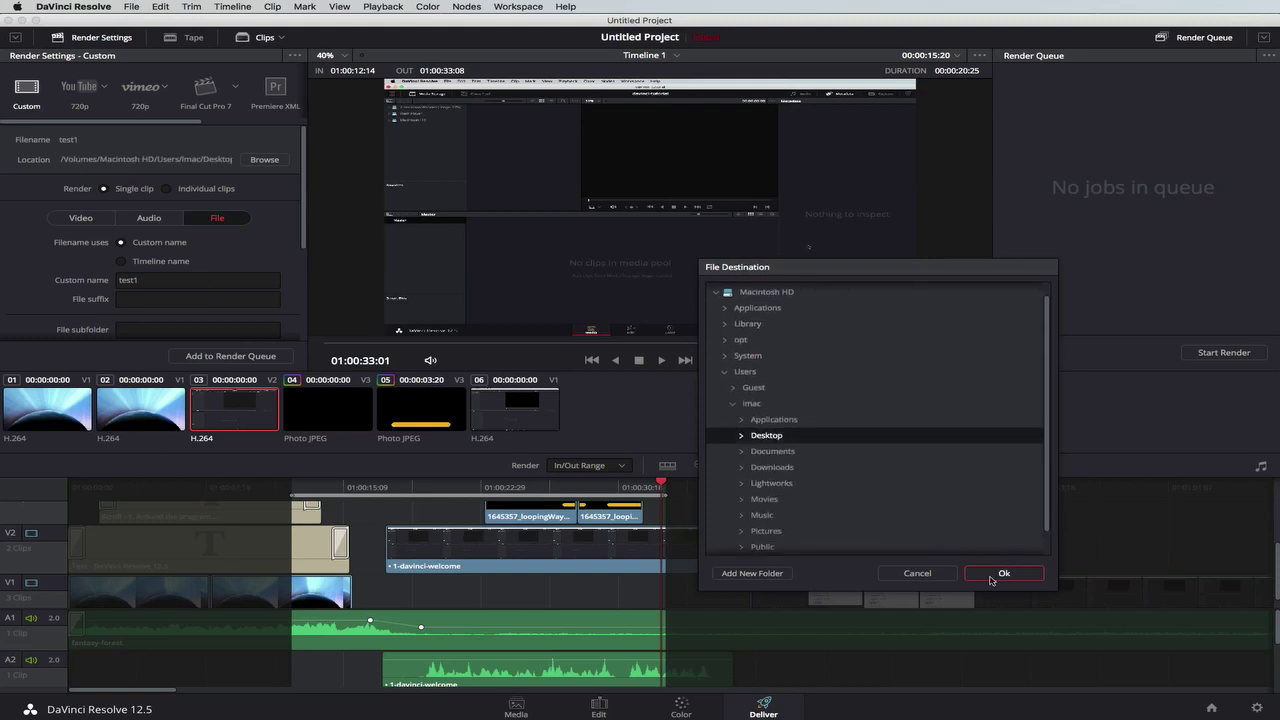
left_click(1002, 575)
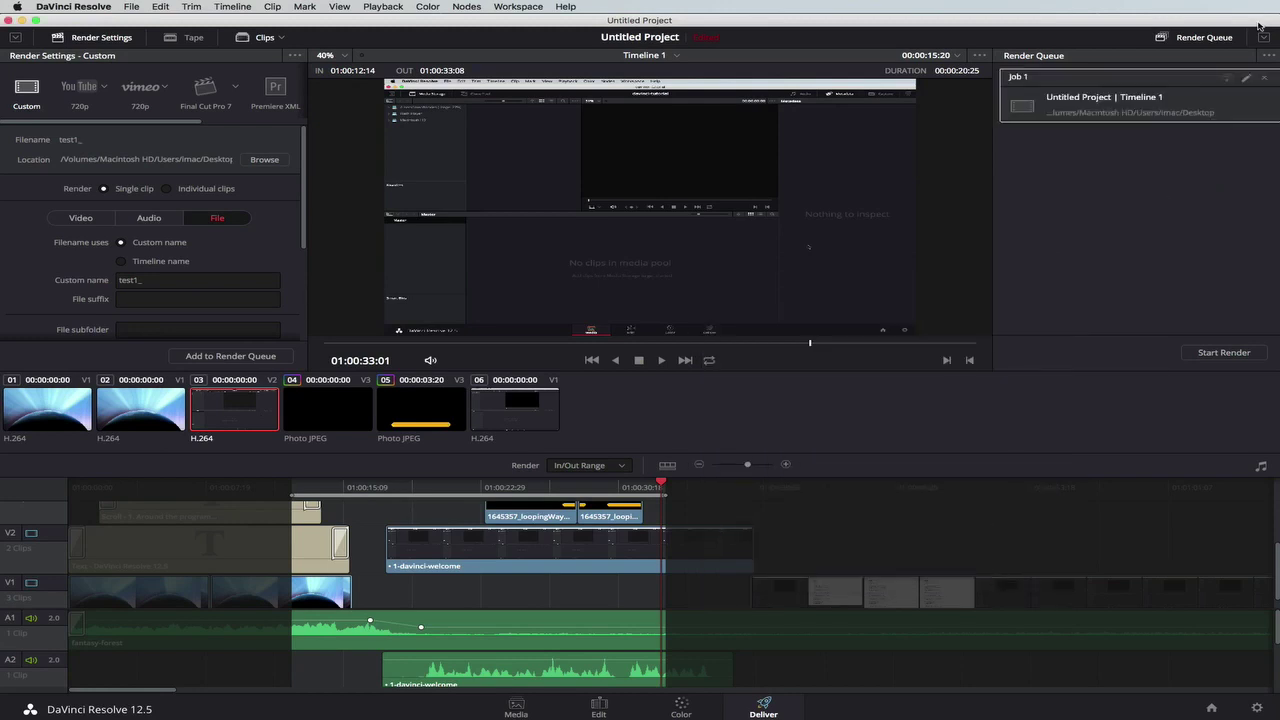
left_click(1225, 354)
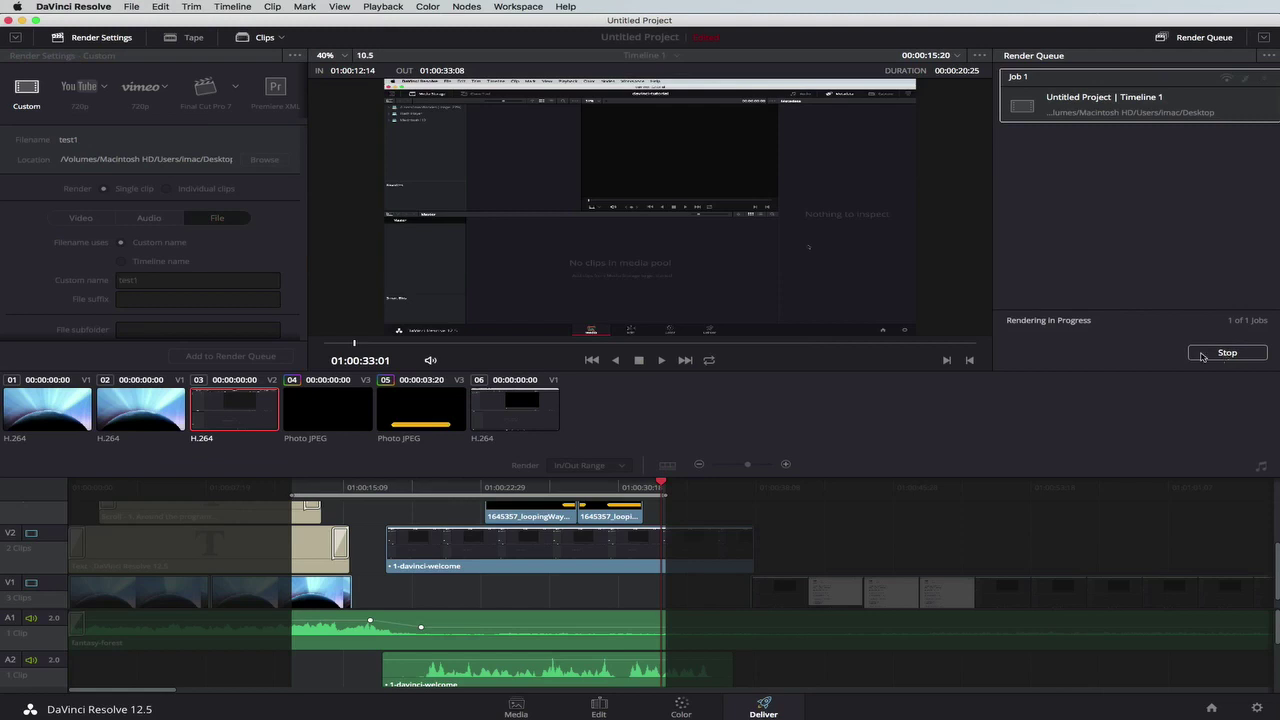
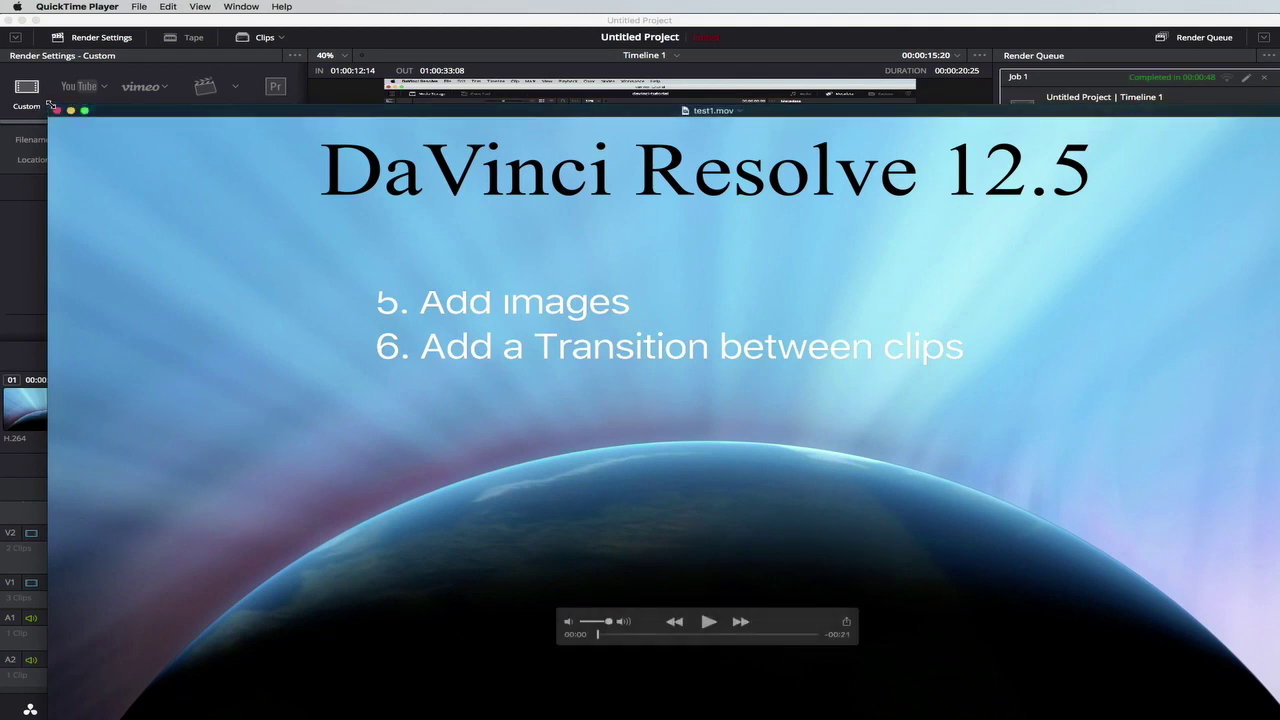
- Review the rendered test1.mov in a smaller QuickTime Player window, scrub back to the lower third at 00:14 and close it
left_click_drag(50, 105, 386, 267)
left_click_drag(523, 309, 406, 180)
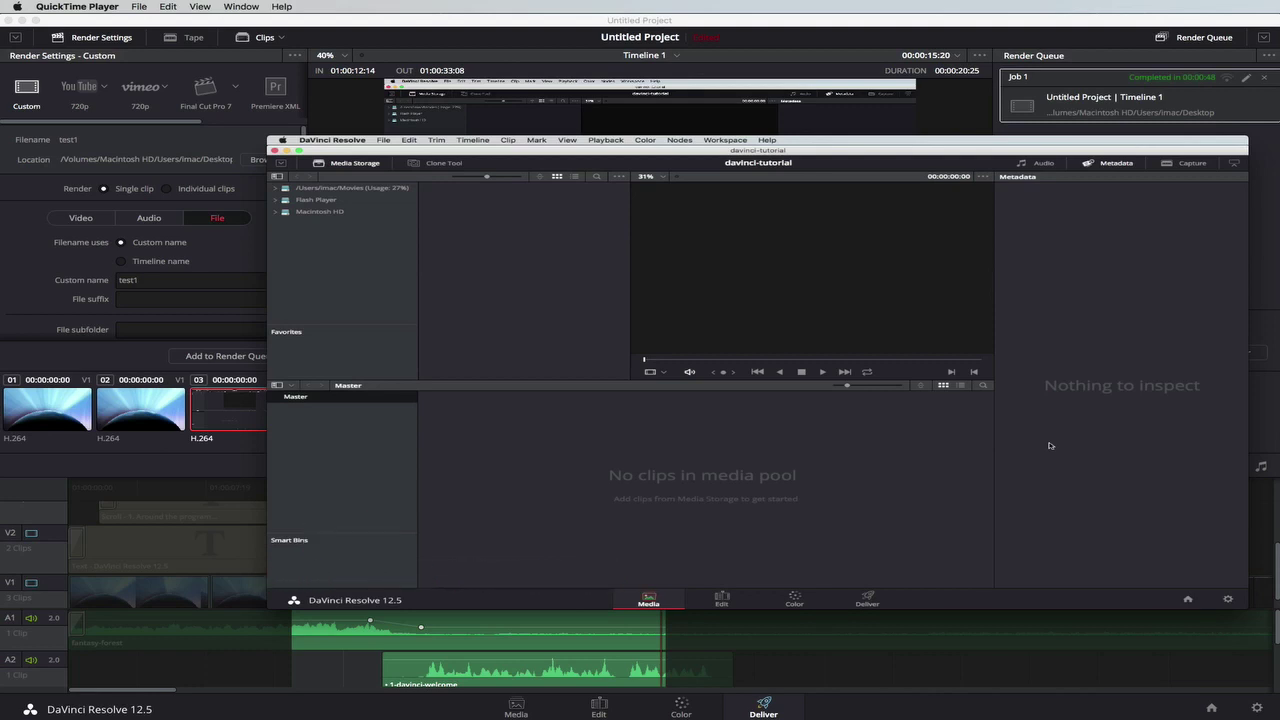
mouse_move(987, 438)
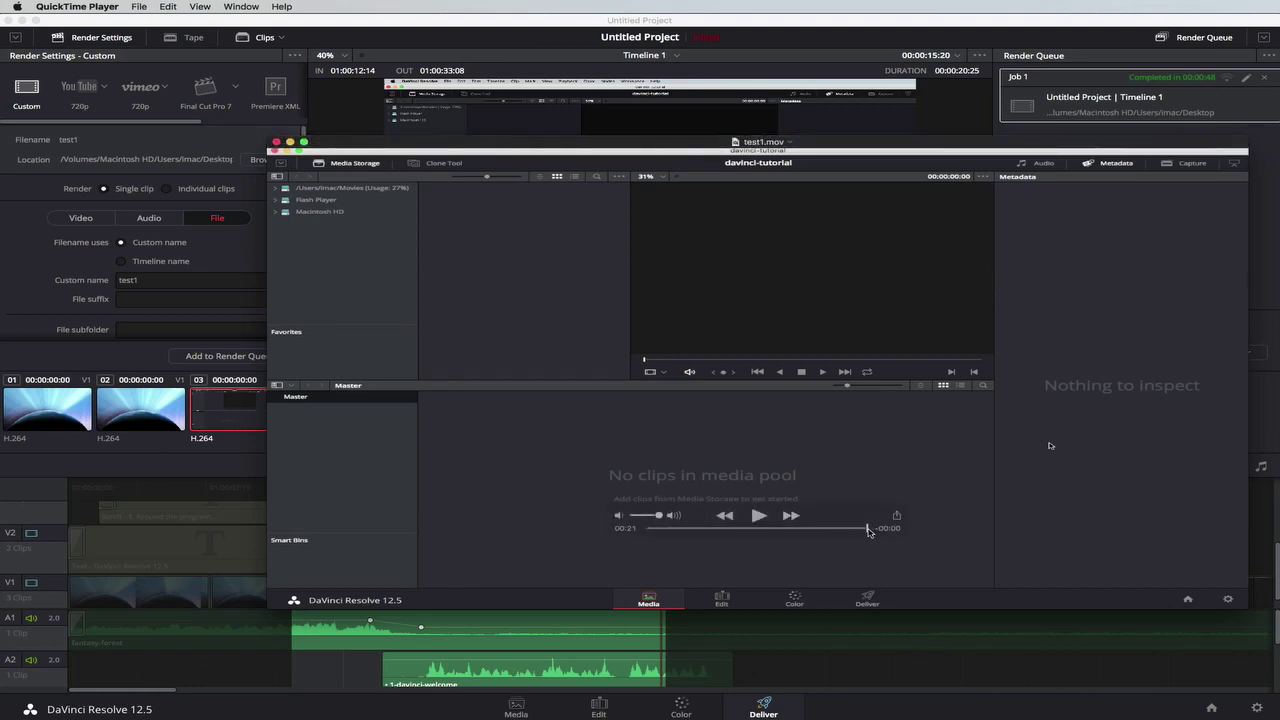
left_click_drag(868, 531, 798, 533)
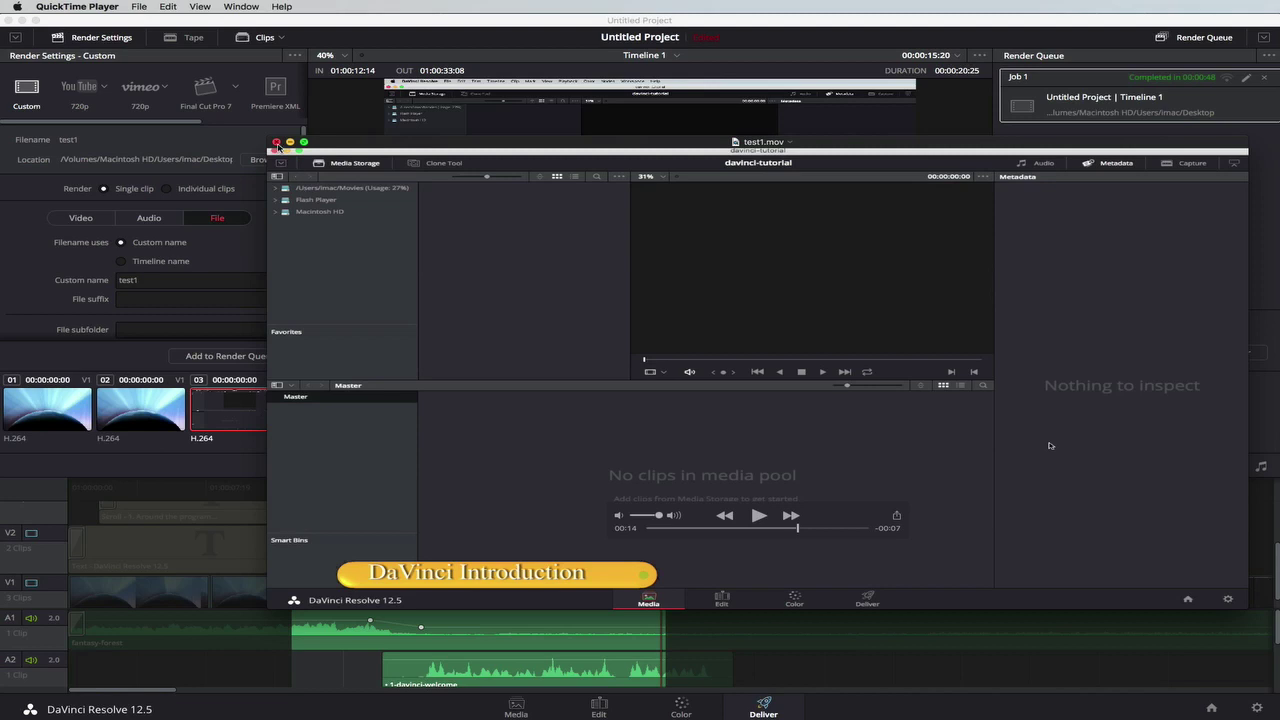
key("super+w")
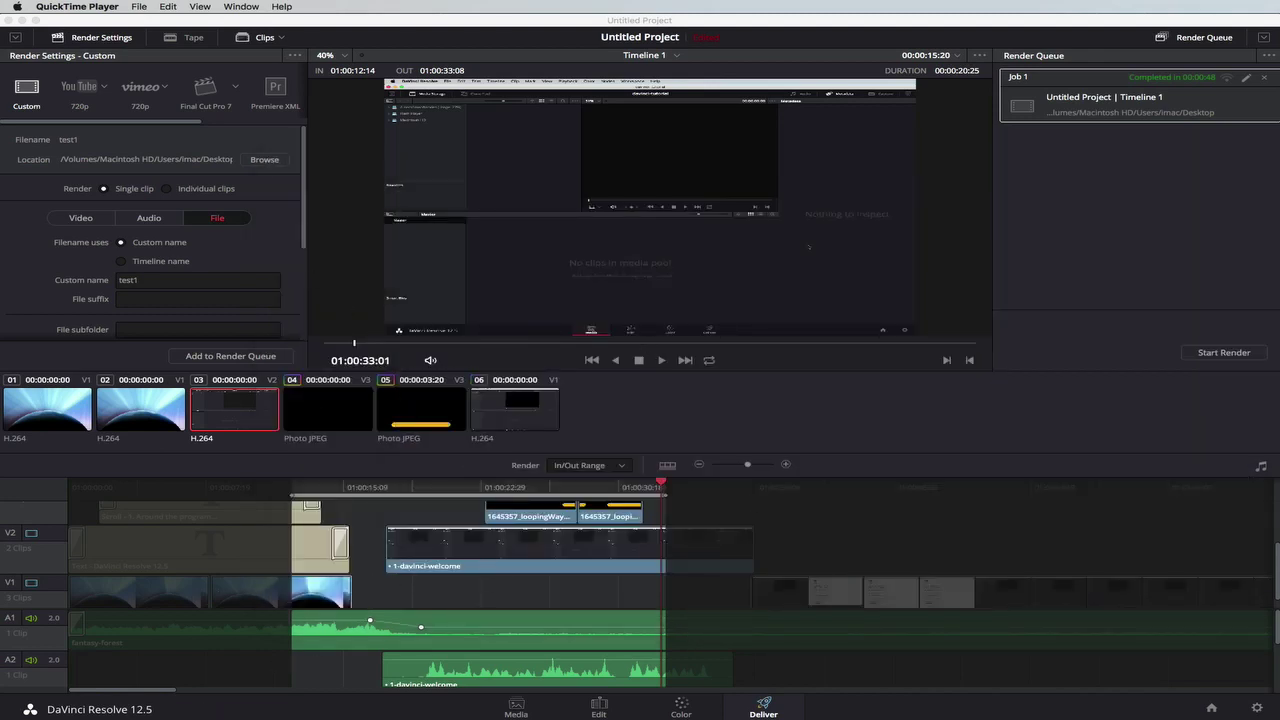
- On the Edit page at 01:00:27:20, nudge the DaVinci Introduction title slightly right and down to centre it on the lower-third bar
left_click(592, 703)
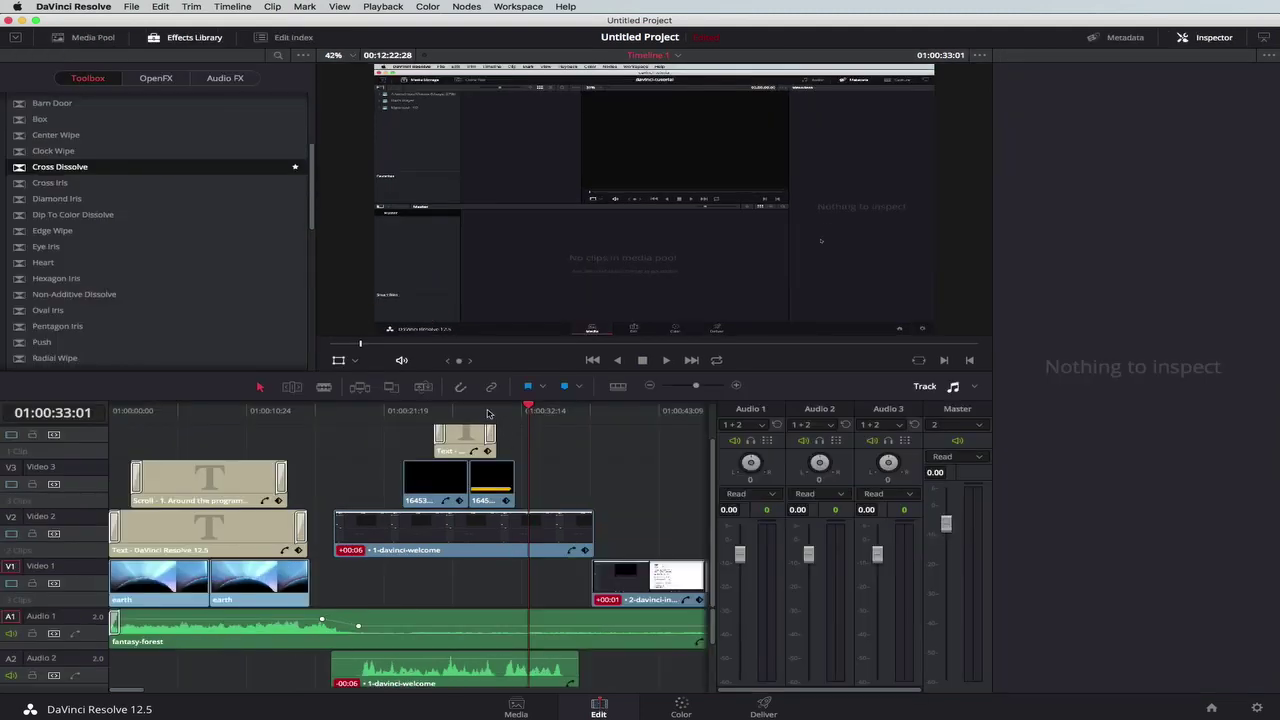
left_click_drag(533, 410, 460, 415)
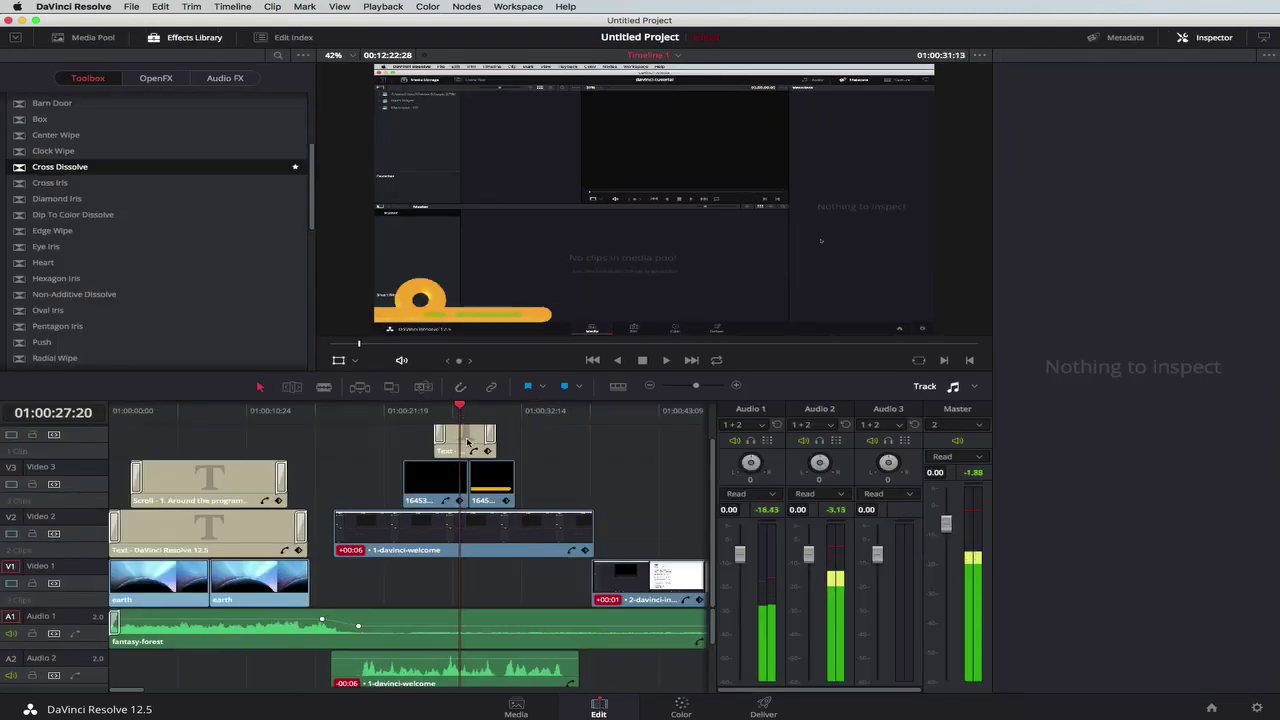
left_click(467, 441)
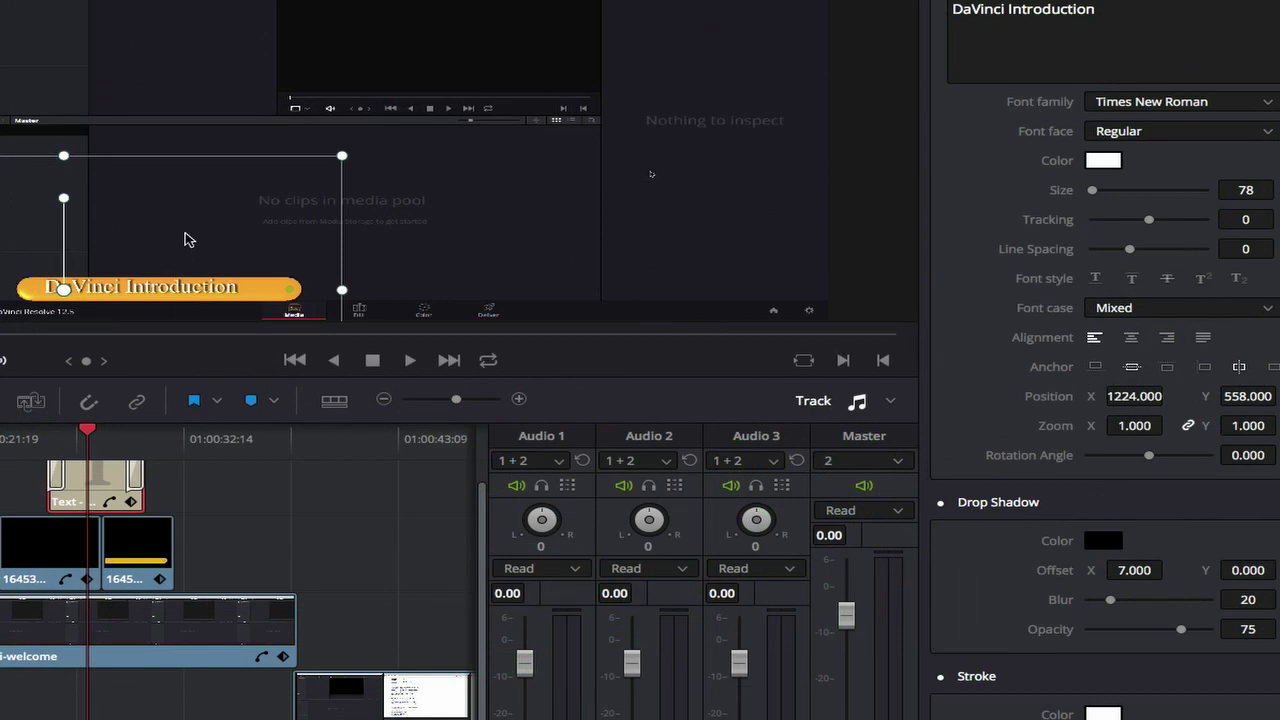
left_click_drag(191, 240, 198, 241)
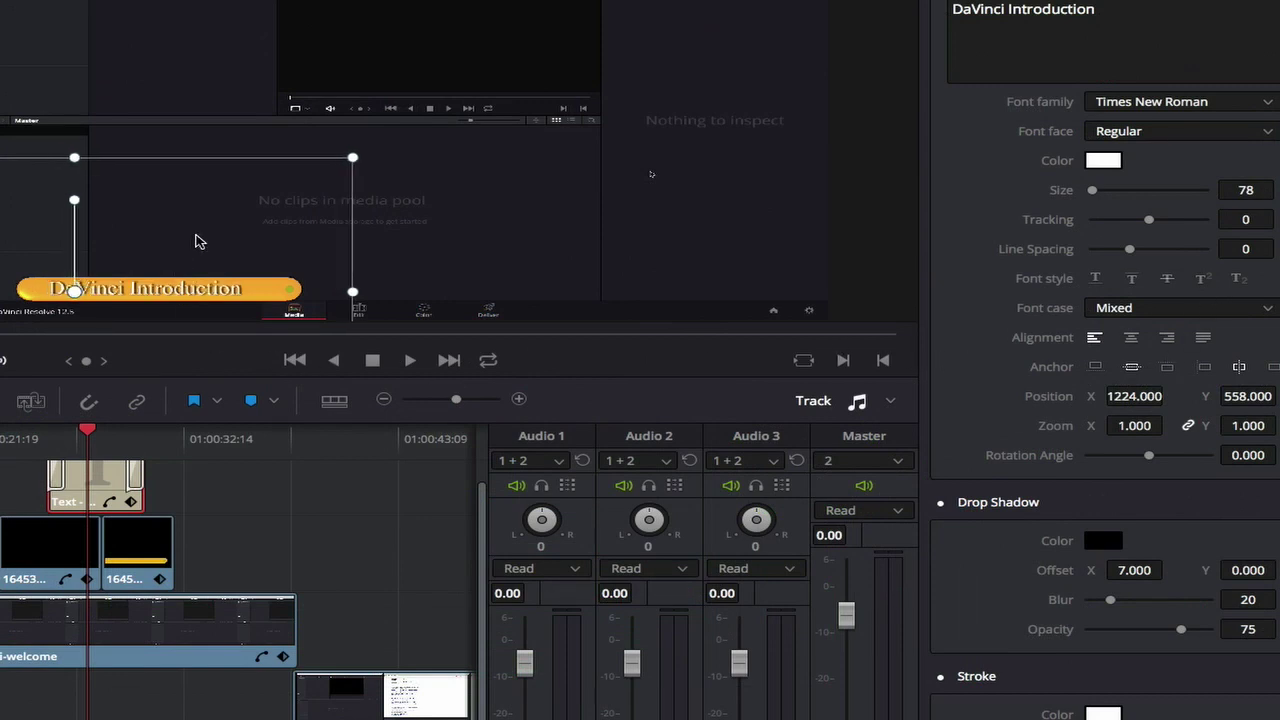
left_click_drag(197, 241, 199, 241)
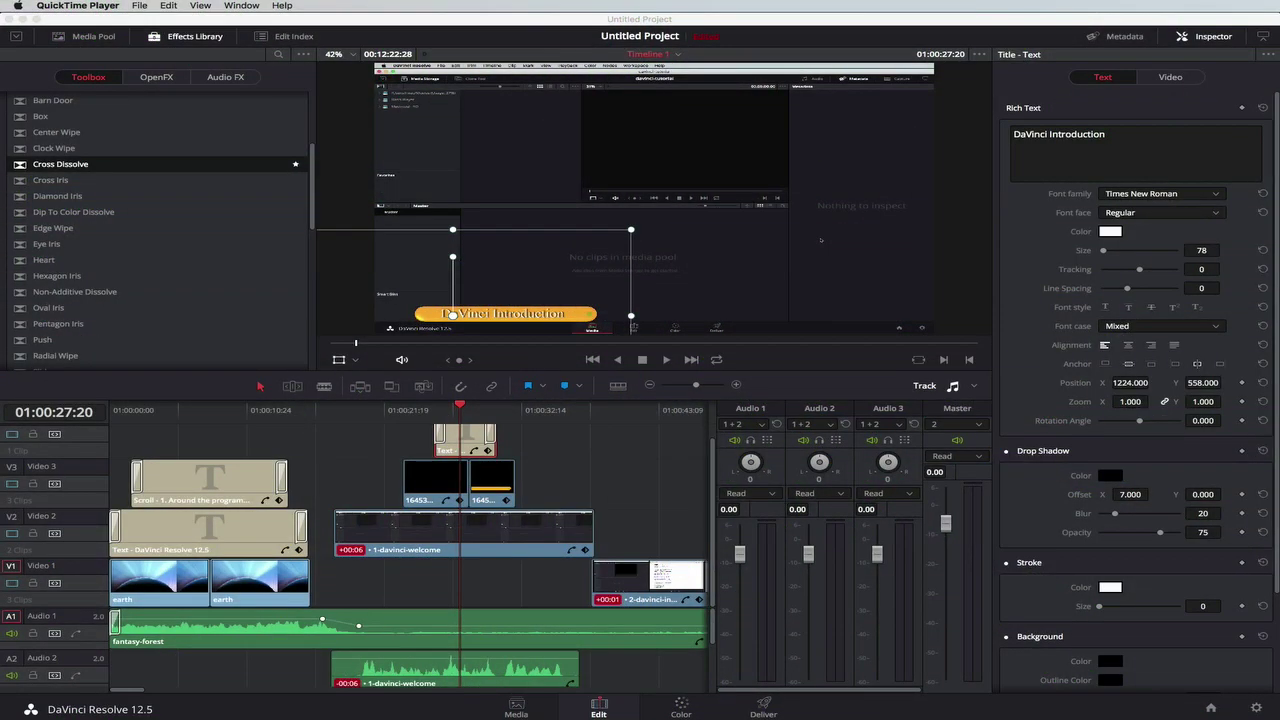
- From the wipes folder in Finder, preview 0170_Swipes_HD.mov and place it on Video 4 over the end of the opening titles, ending at 01:00:16:27
key("super+Tab")
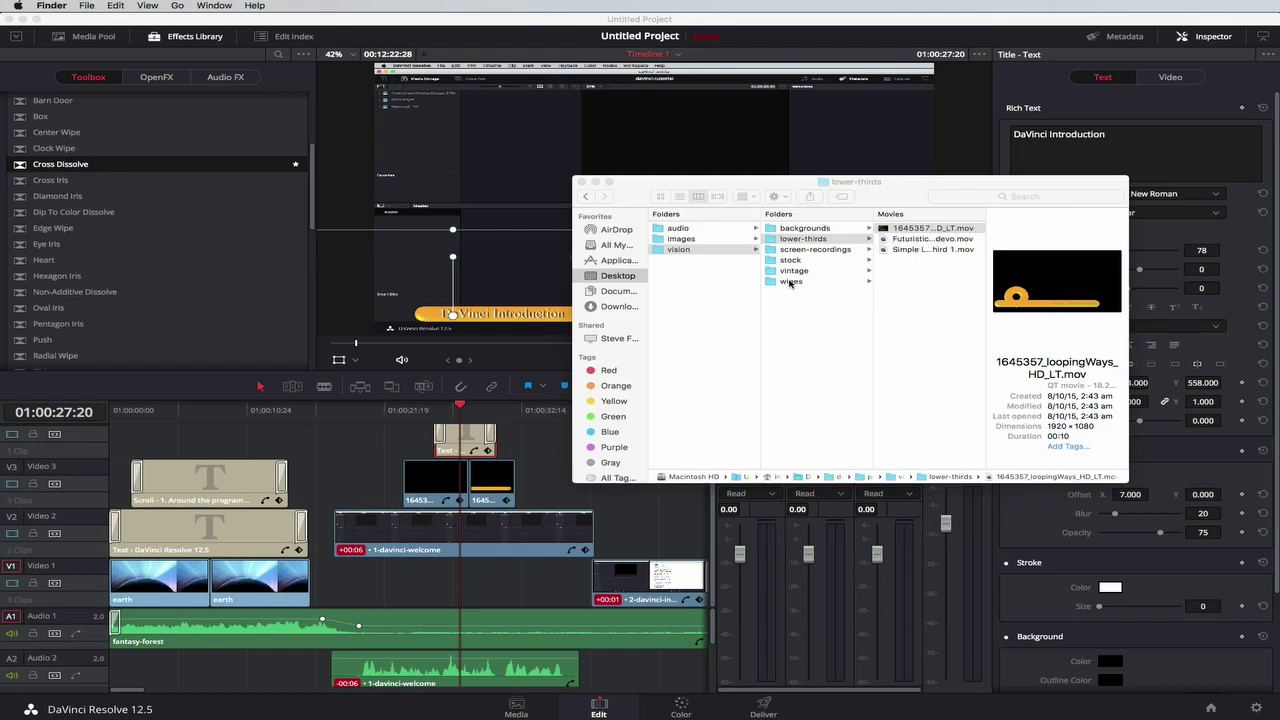
left_click(842, 281)
left_click(791, 281)
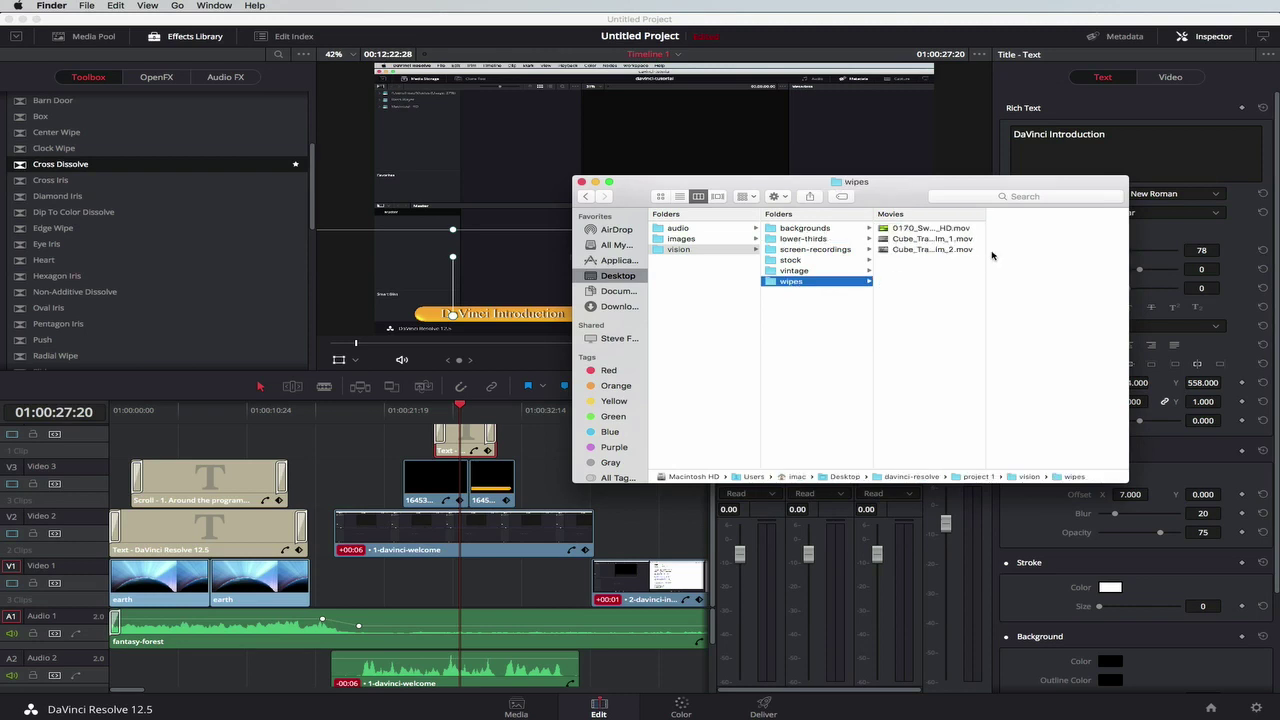
left_click(907, 230)
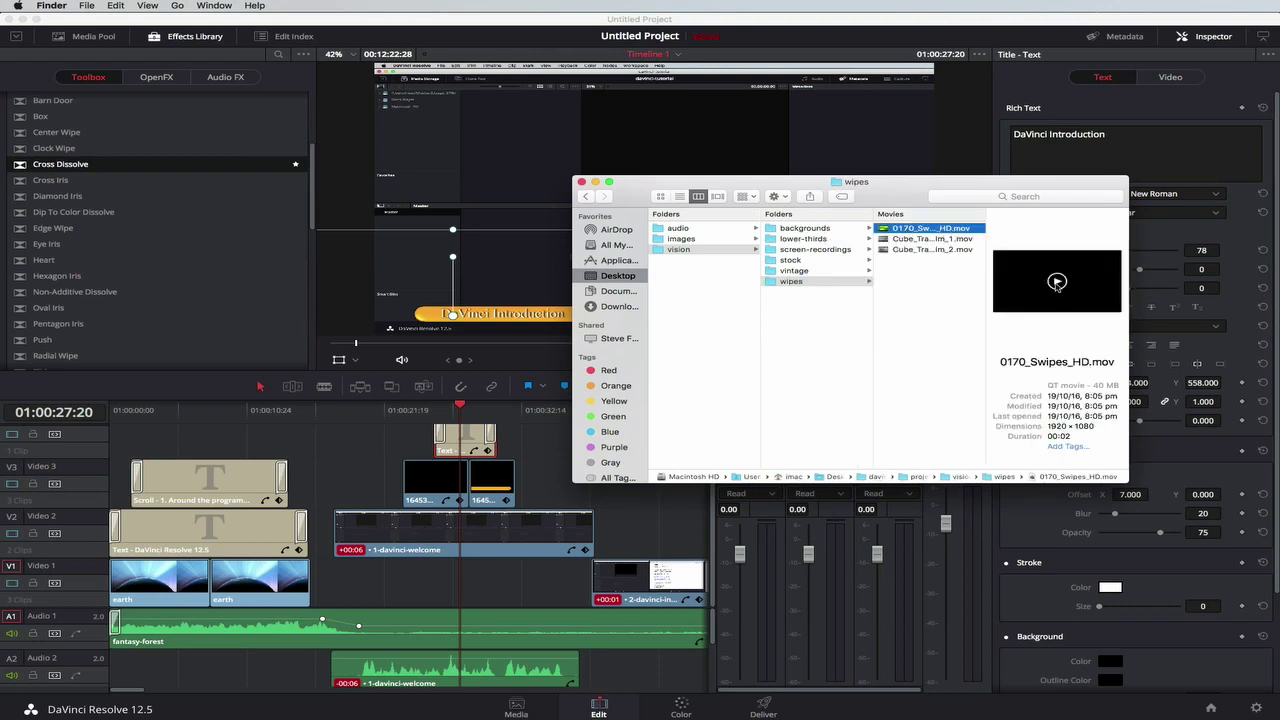
left_click(1056, 281)
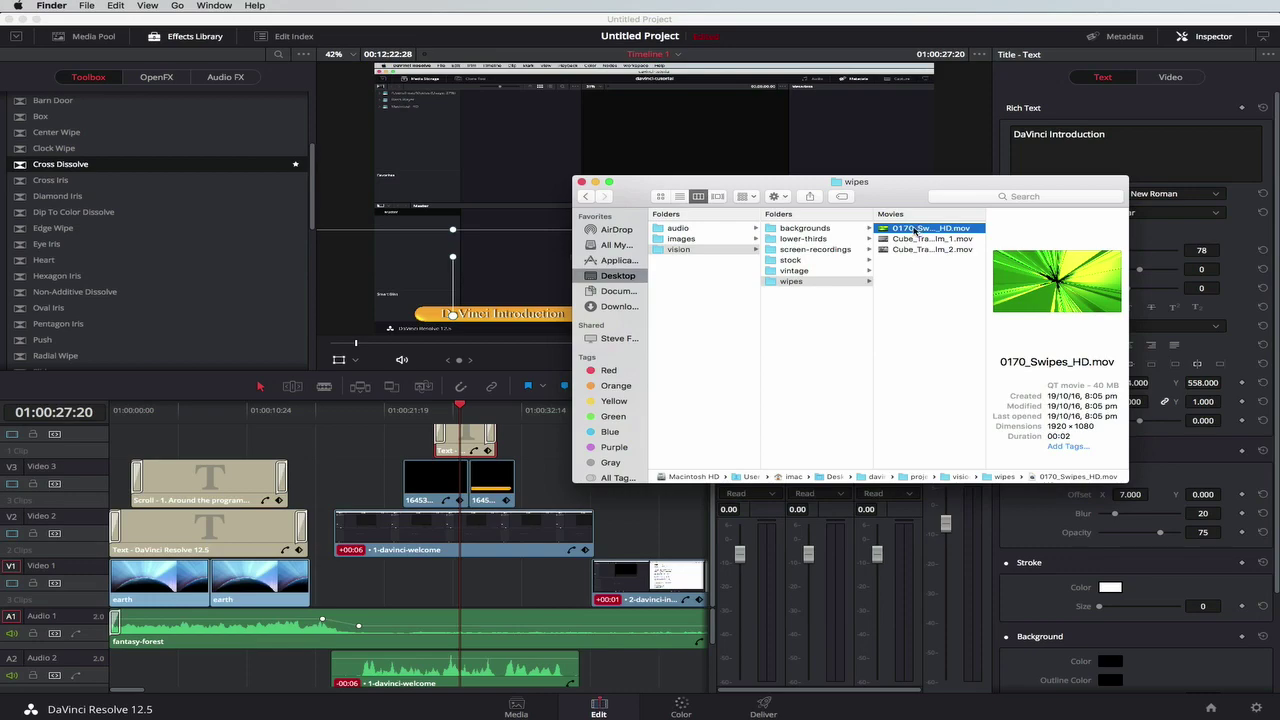
left_click_drag(915, 230, 321, 446)
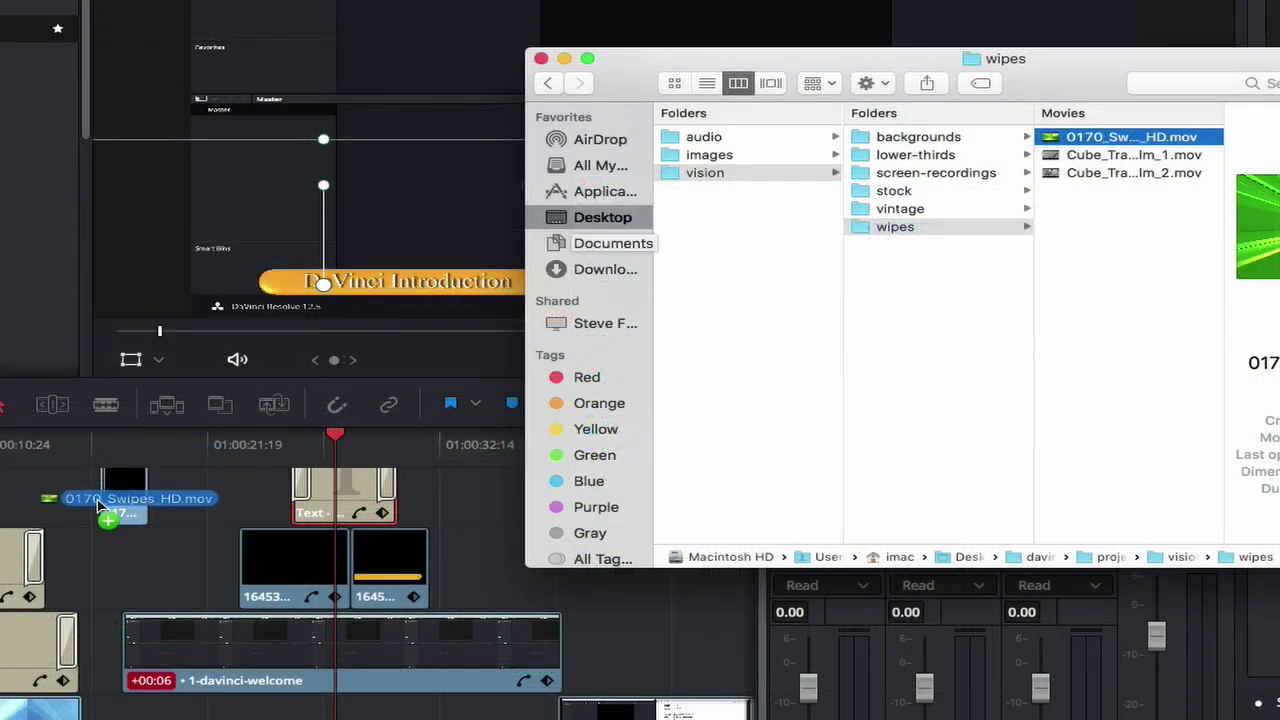
left_click_drag(99, 505, 62, 497)
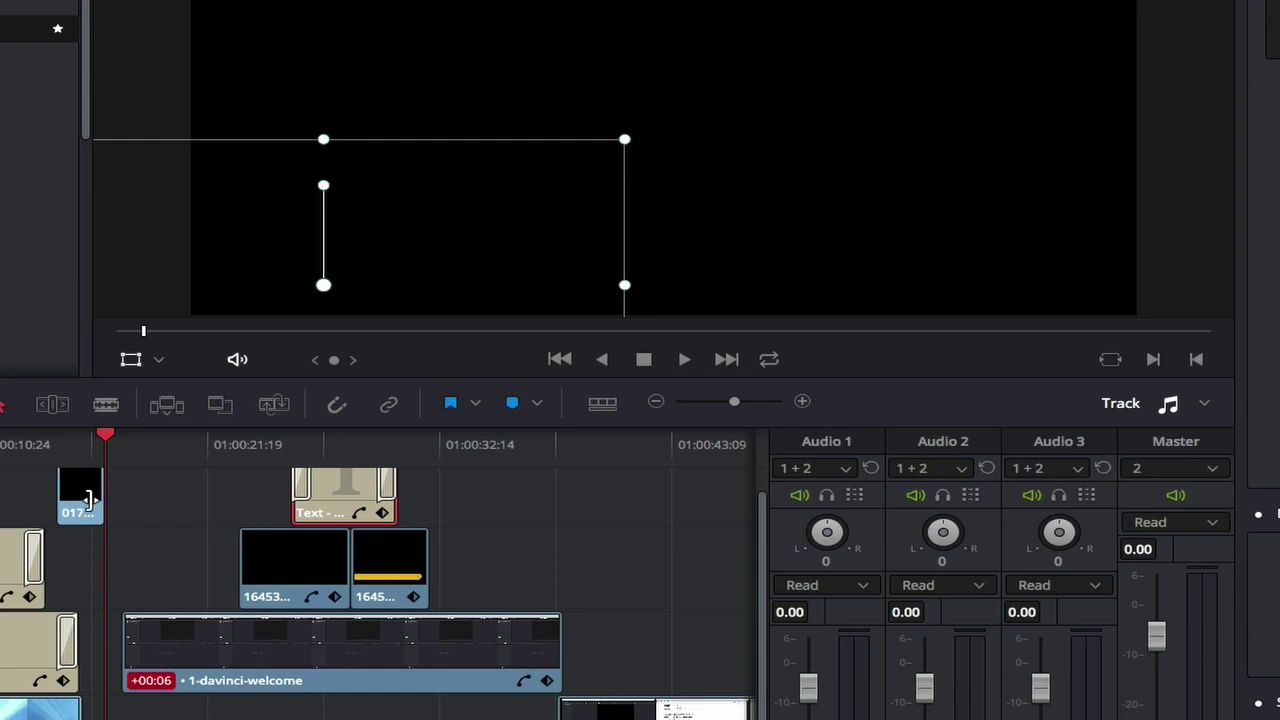
left_click_drag(82, 494, 119, 505)
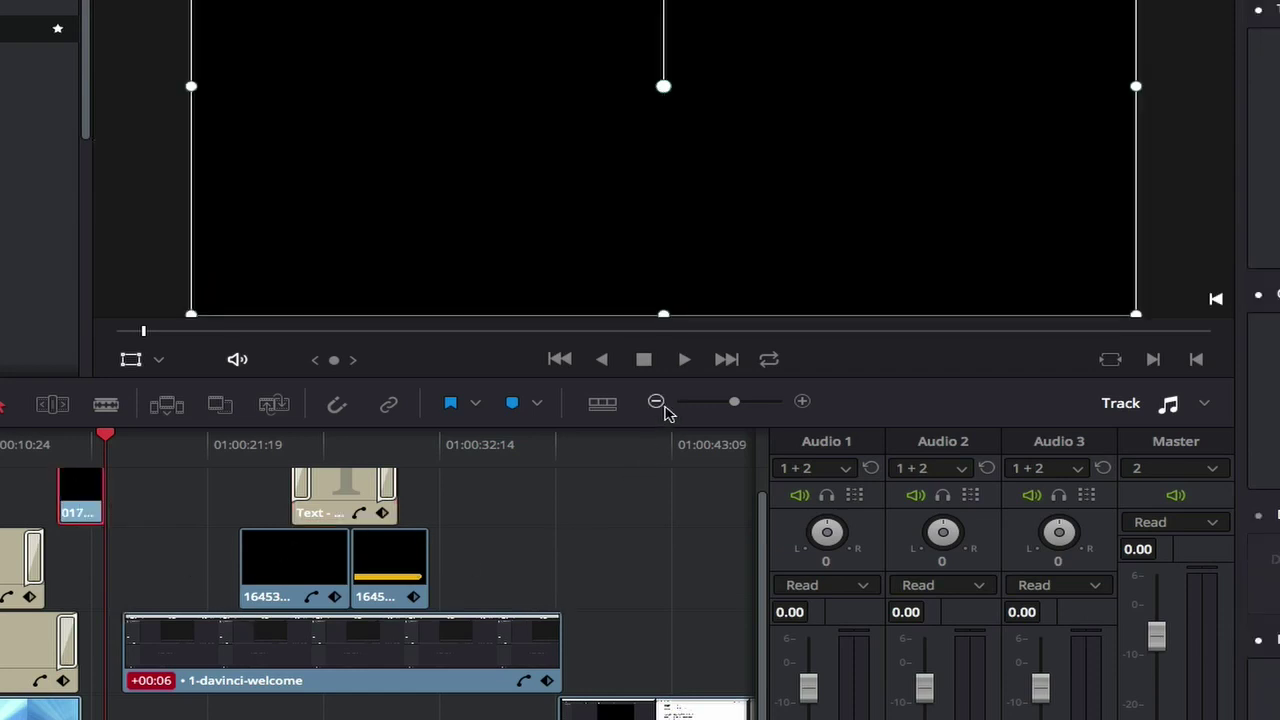
- Select all clips after the opening titles, including the 1-davinci-welcome audio, move them earlier to start under the 0170_Swipes_HD wipe, and scrub across the transition
left_click_drag(734, 403, 734, 403)
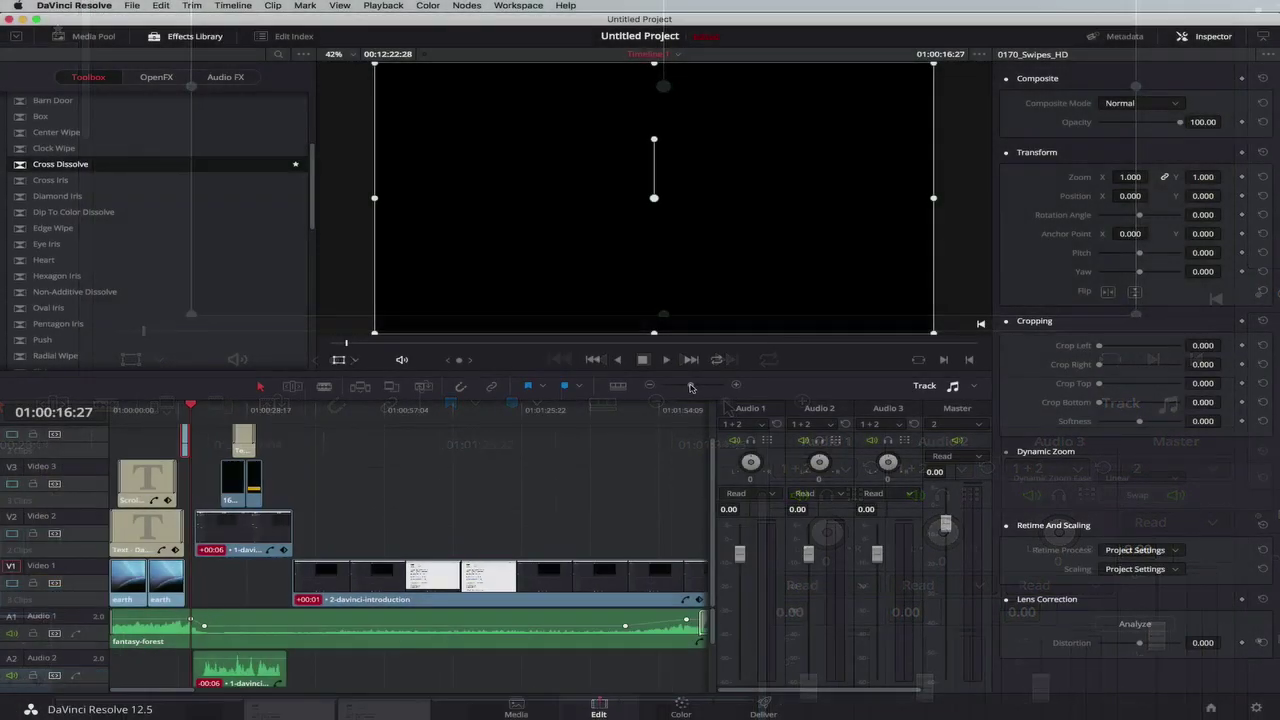
left_click_drag(700, 386, 676, 391)
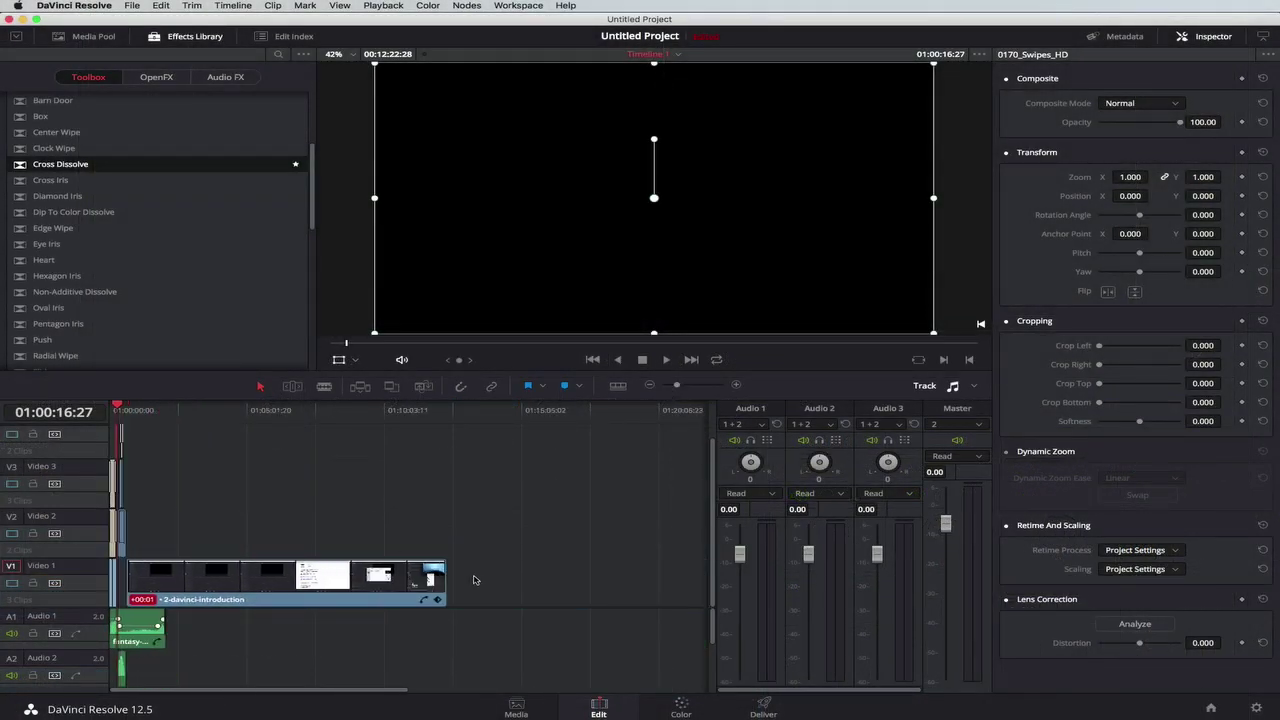
left_click_drag(475, 580, 122, 427)
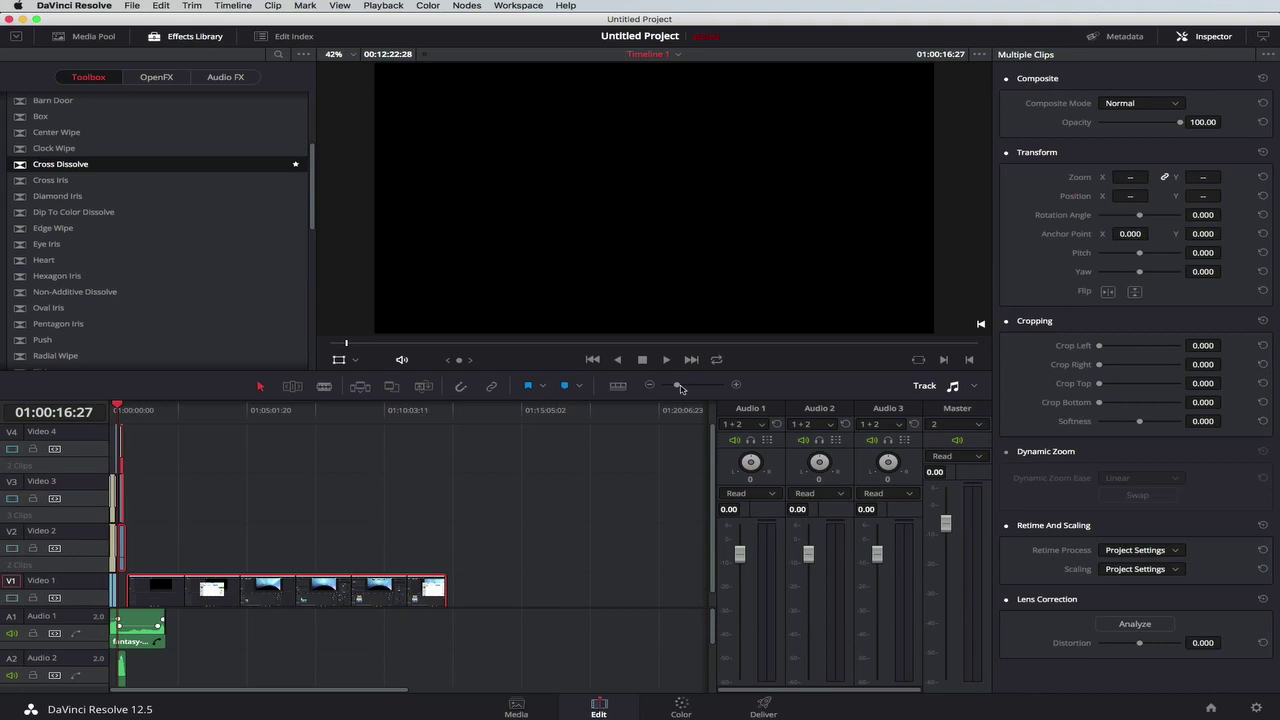
left_click_drag(676, 385, 699, 388)
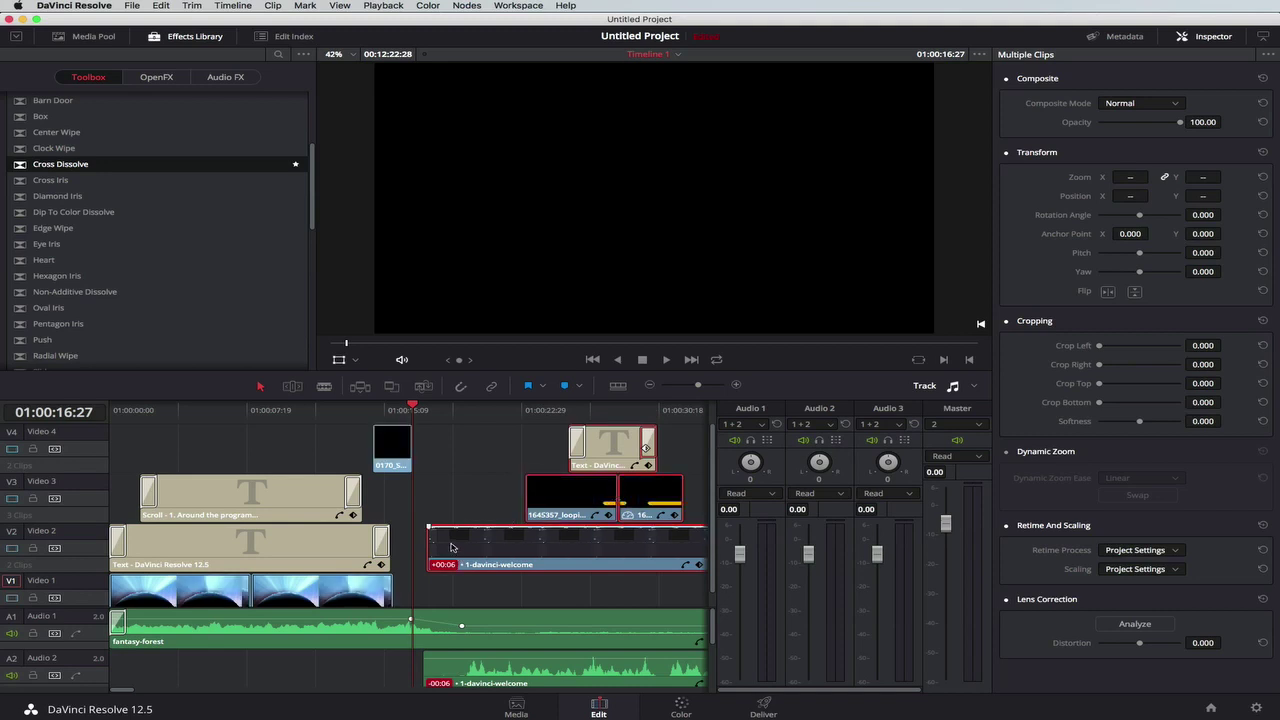
left_click(451, 675)
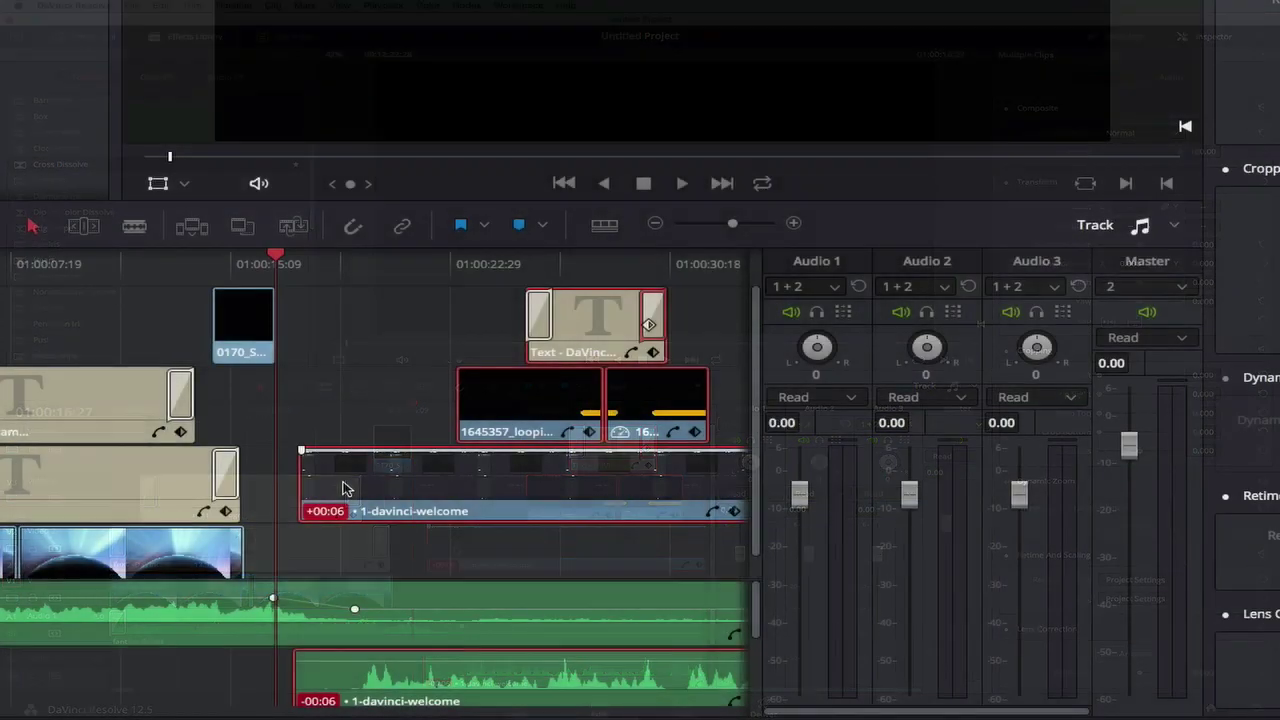
left_click_drag(455, 549, 443, 546)
left_click_drag(325, 481, 291, 489)
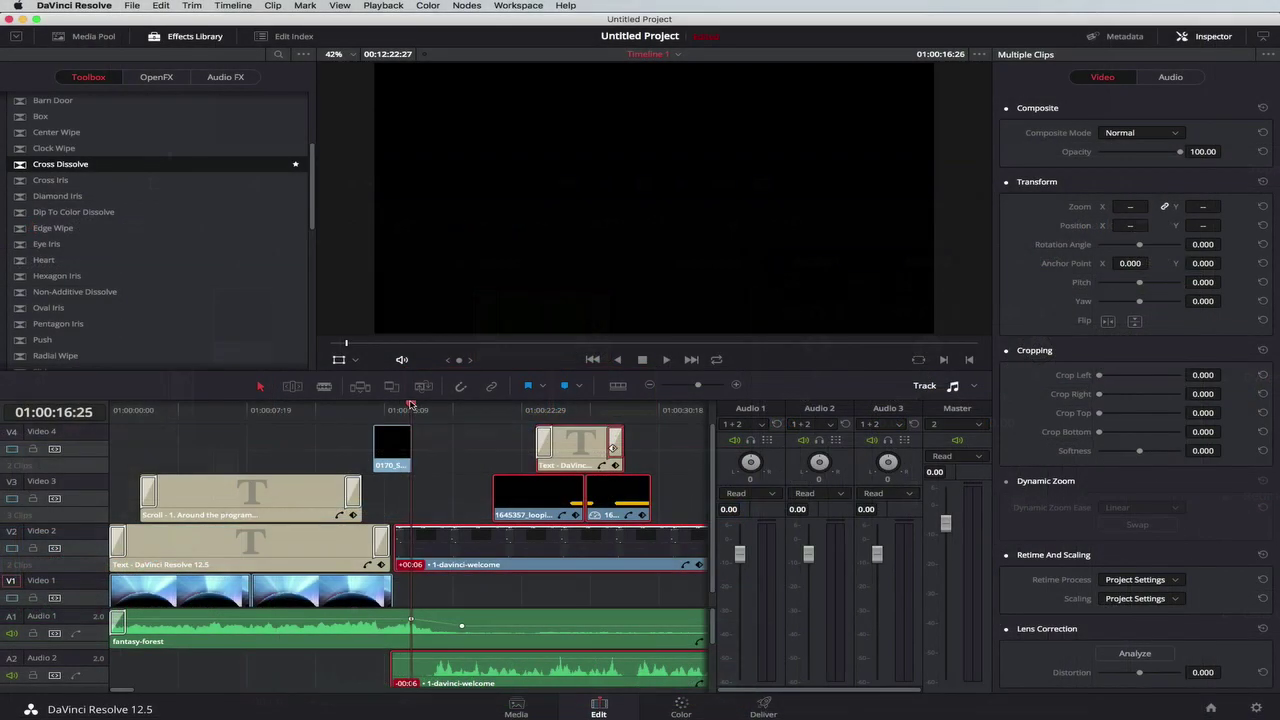
mouse_move(410, 405)
left_mouse_down()
mouse_move(355, 407)
mouse_move(423, 401)
left_mouse_up()
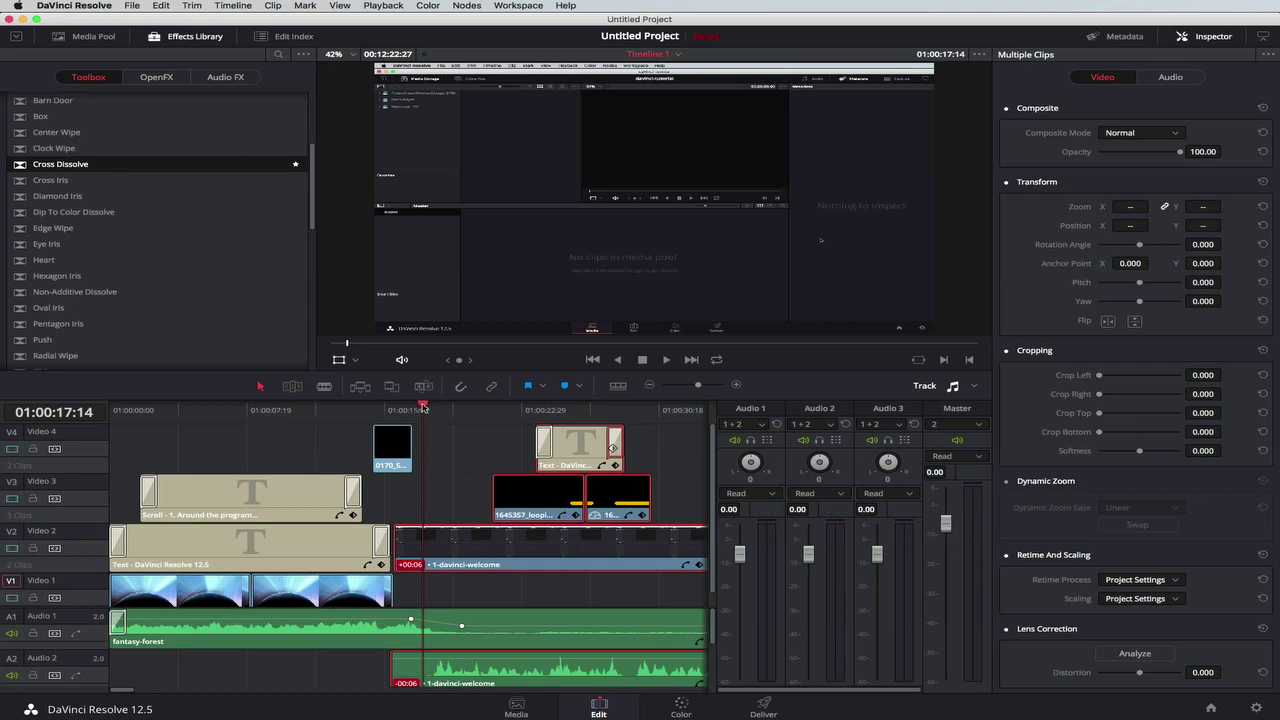
left_click_drag(421, 408, 393, 408)
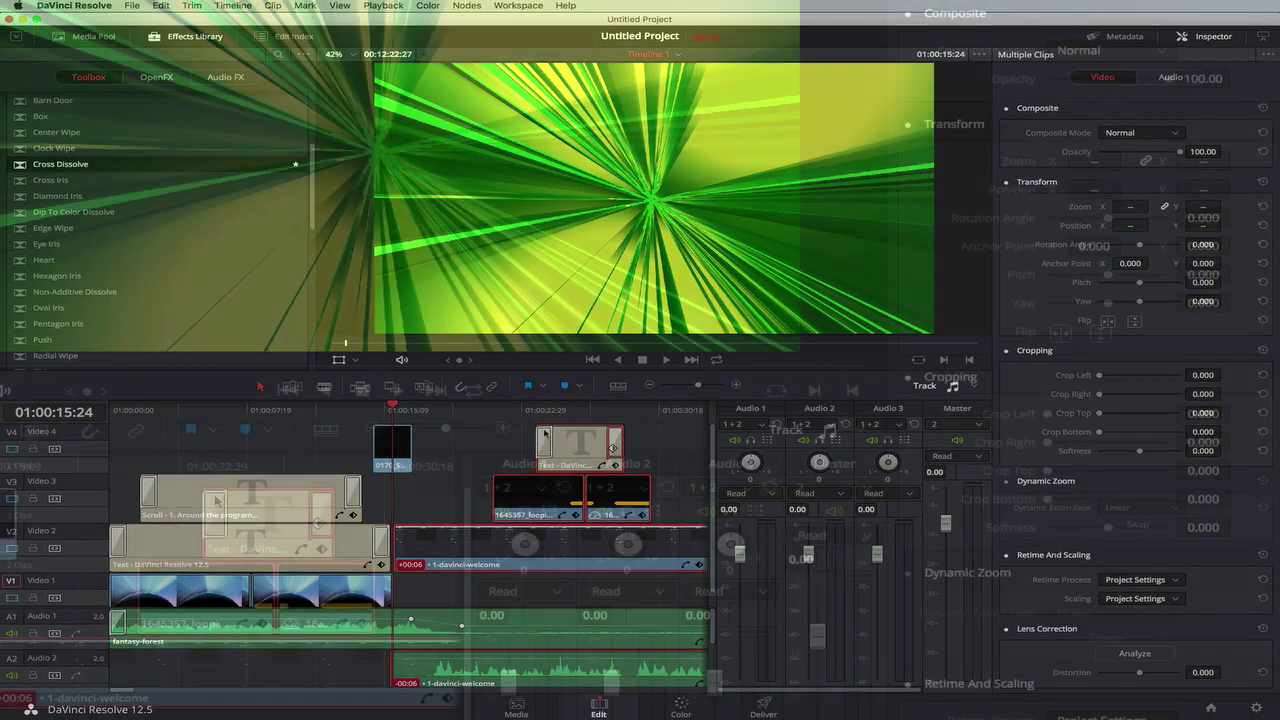
- Switch to Finder, open the sound-fx folder inside audio, and bring it in front of DaVinci Resolve's Media page for importing the sound effect
key("super+Tab")
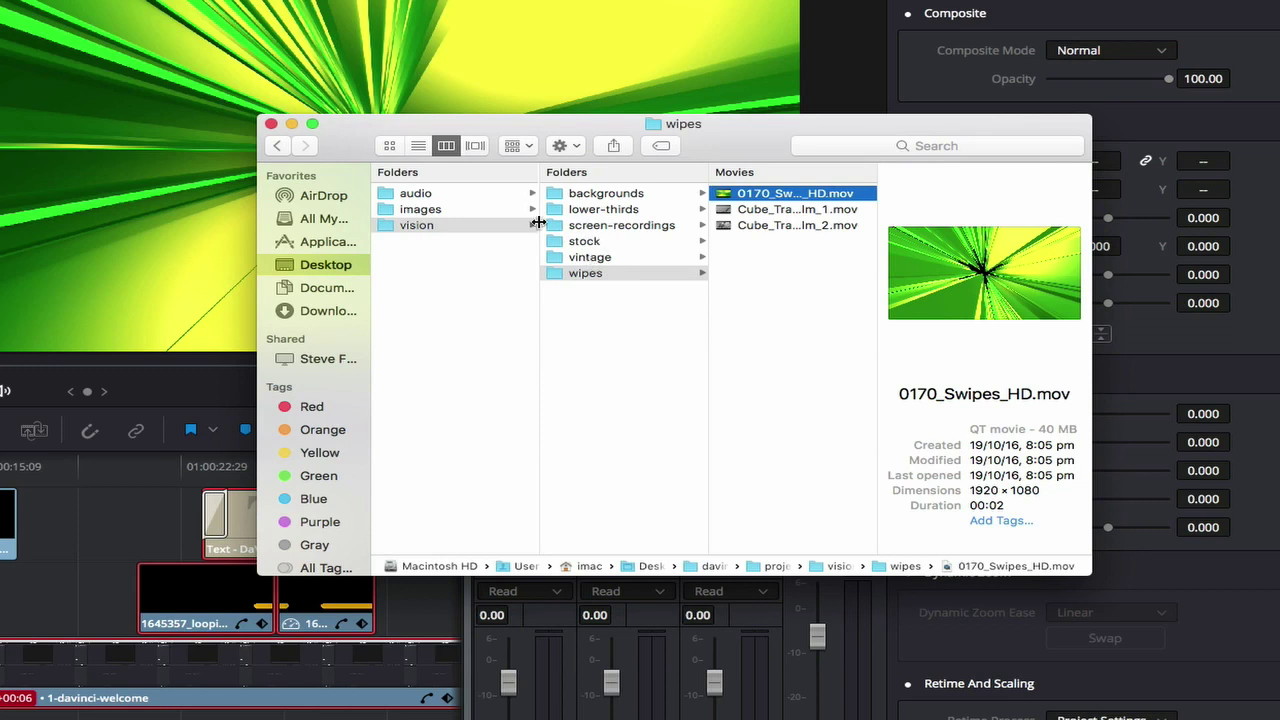
left_click(420, 195)
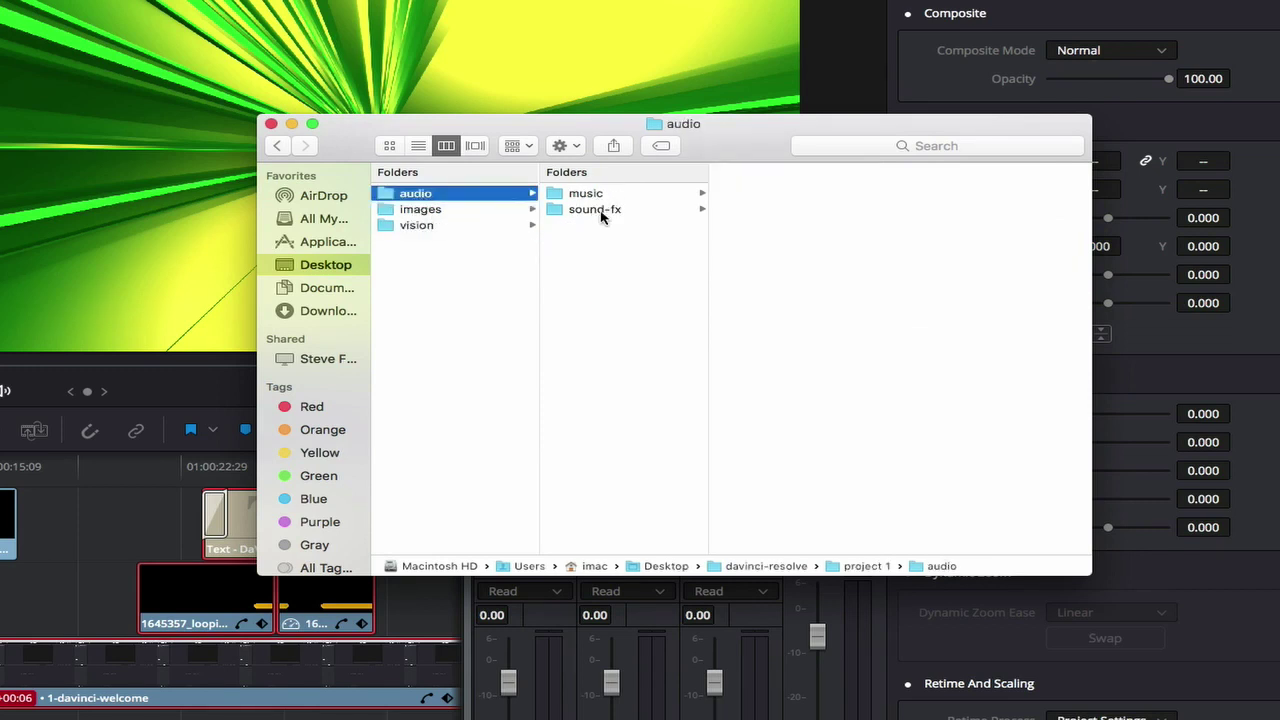
left_click(603, 213)
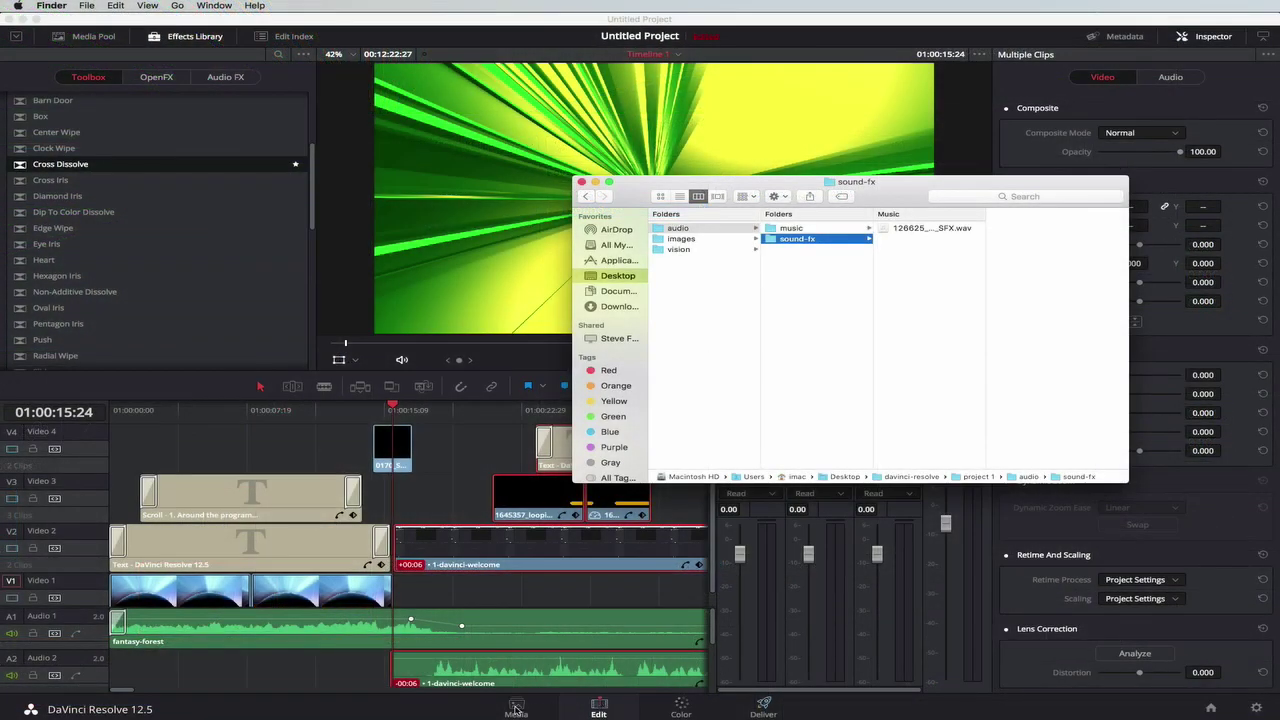
left_click(516, 708)
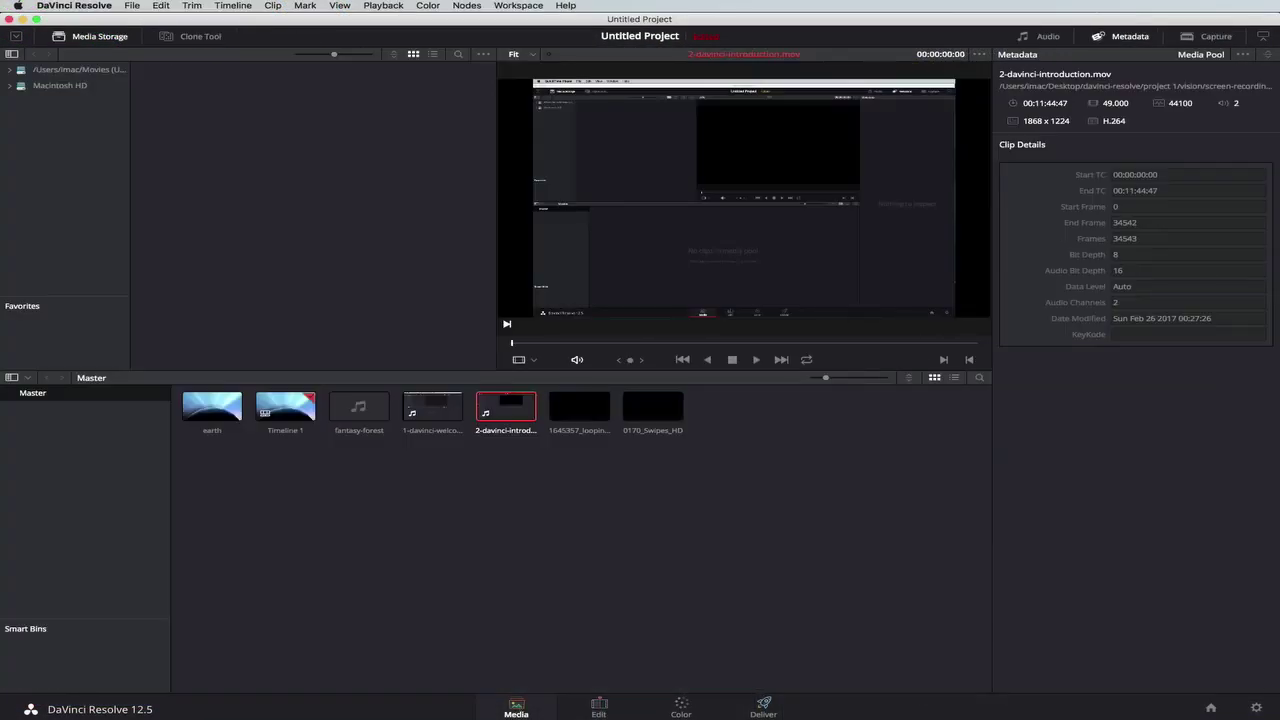
key("super+Tab")
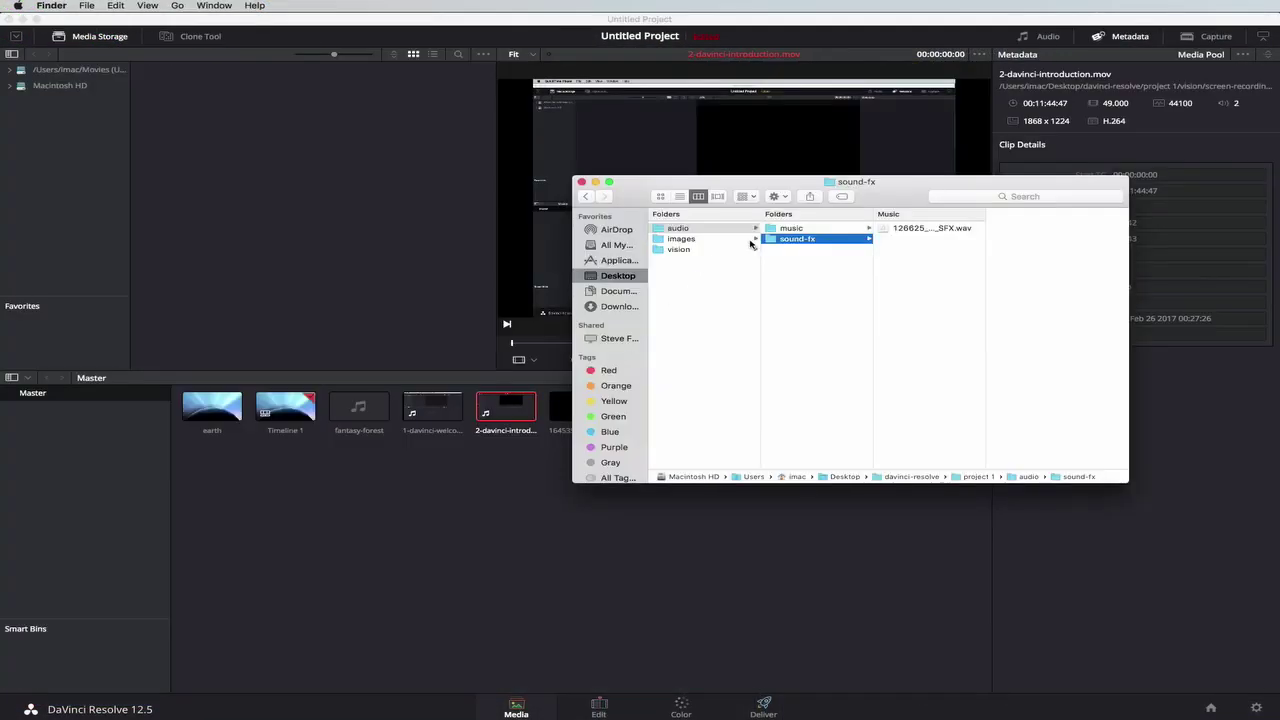
- Import the 126625 whoosh SFX WAV from the sound-fx folder into the media pool and place it on Audio 3 beneath the 0170_Swipes_HD clip
left_click_drag(918, 232, 335, 522)
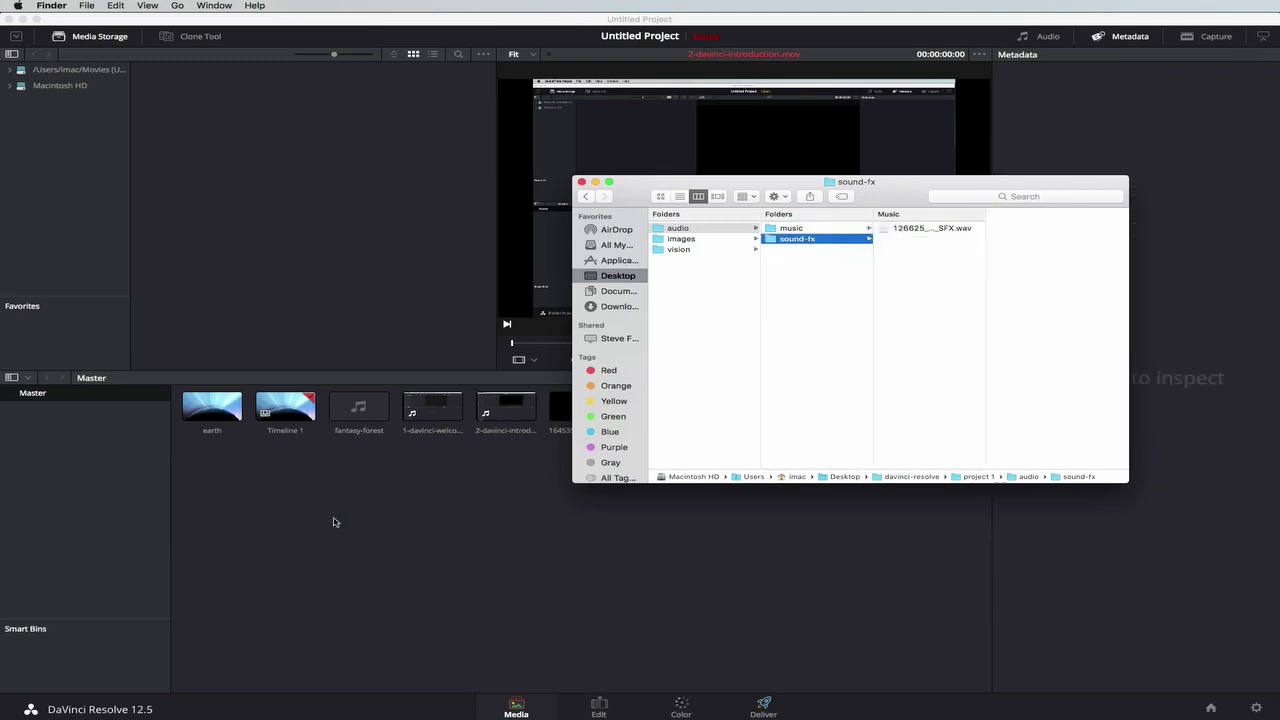
left_click(508, 537)
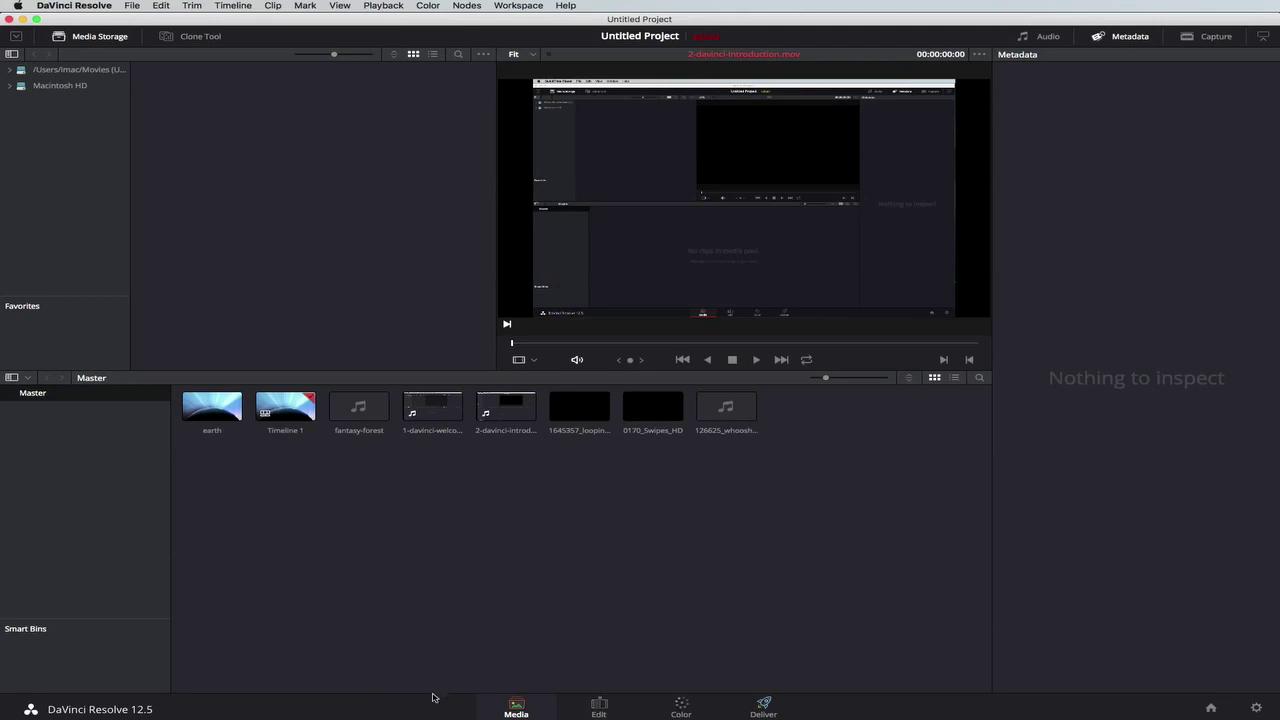
left_click(598, 708)
scroll(347, 657, "down", 4)
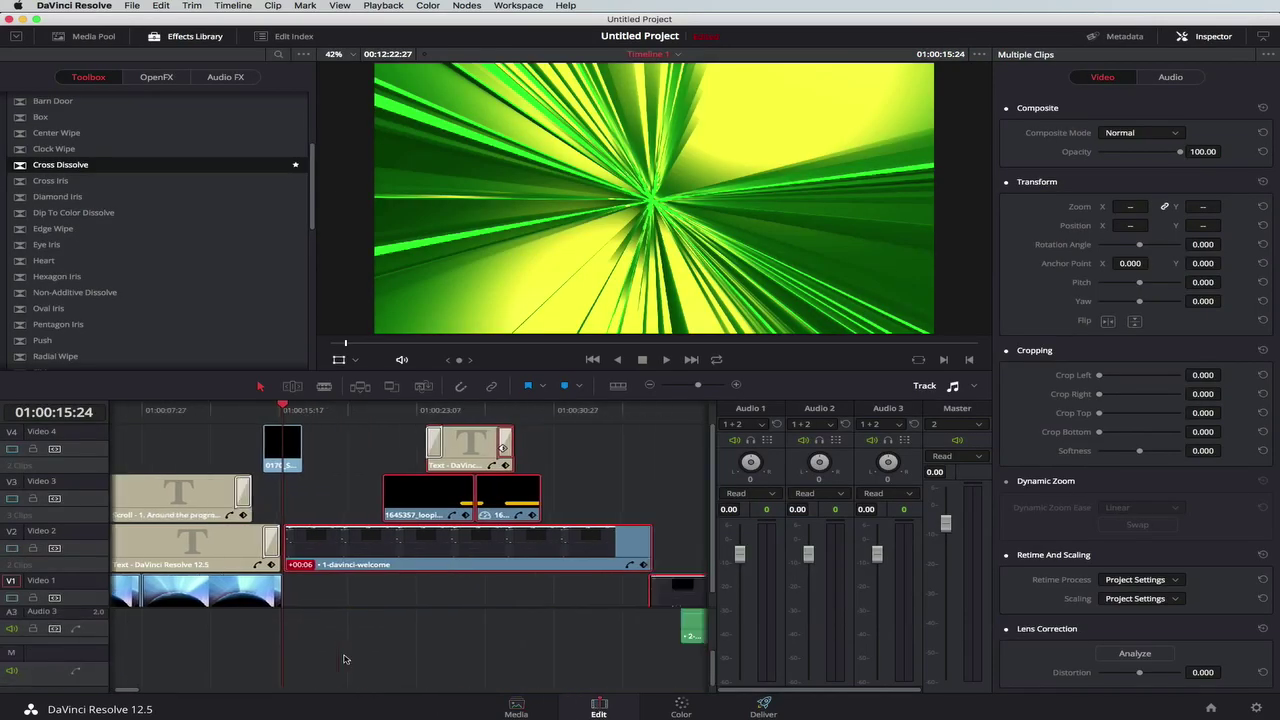
scroll(344, 658, "up", 4)
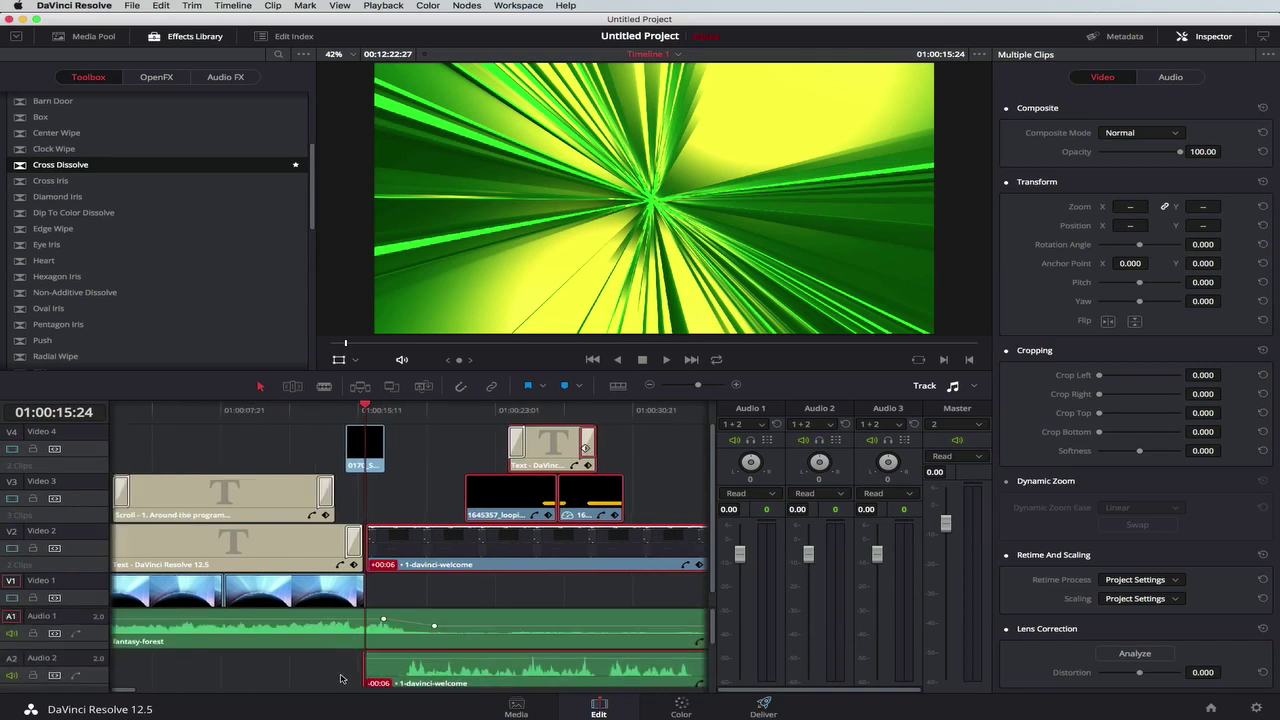
scroll(340, 679, "down", 4)
scroll(340, 679, "left", 1)
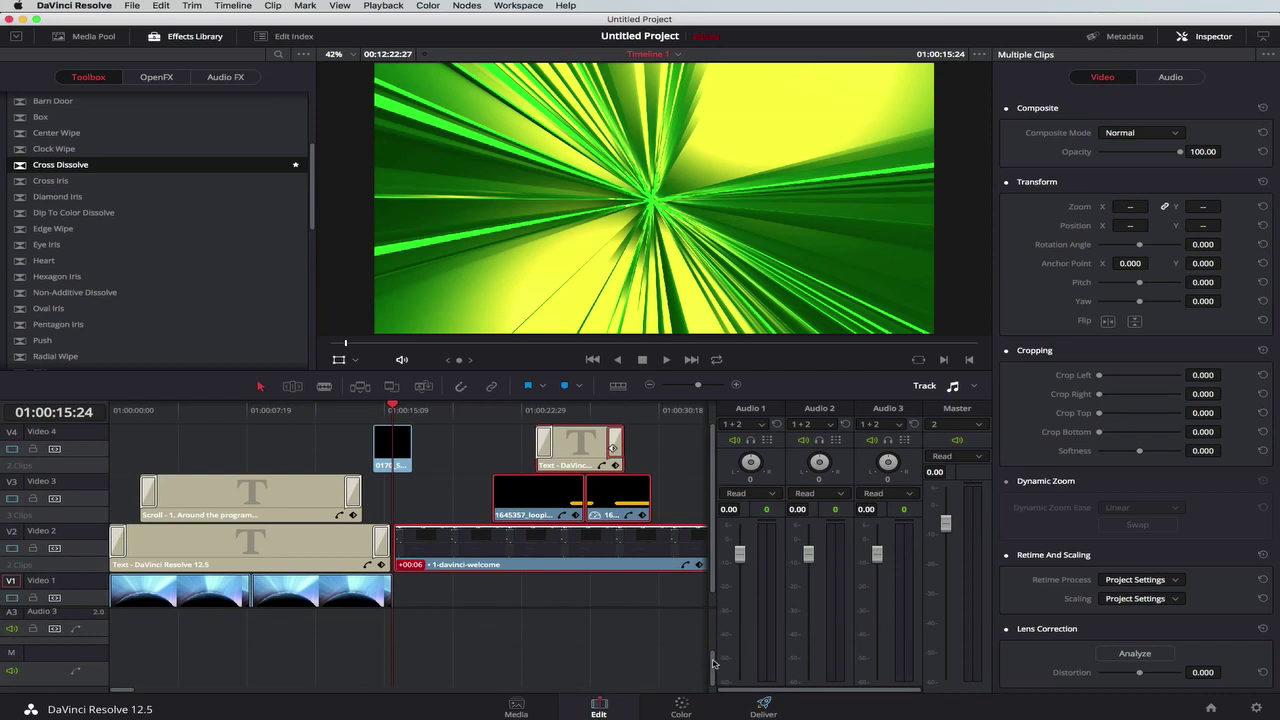
left_click_drag(713, 663, 714, 643)
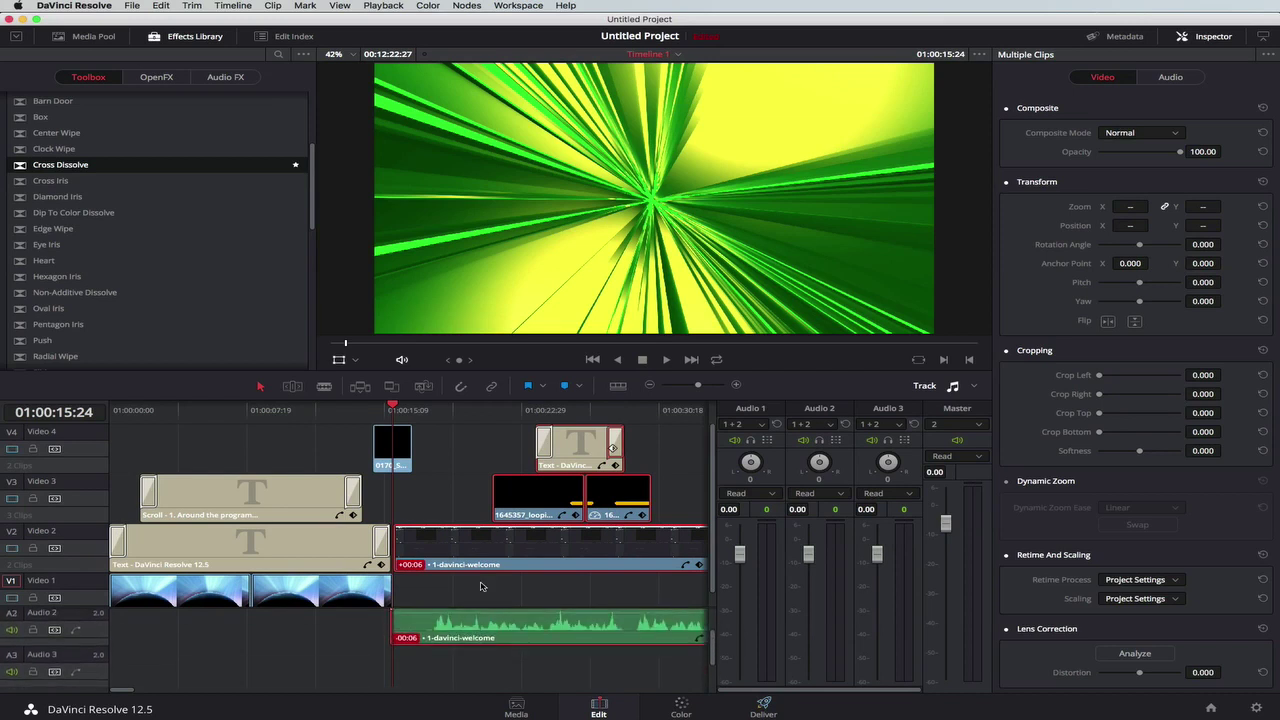
left_click(91, 36)
left_click_drag(209, 176, 370, 658)
- Play back the swipe transition with the whoosh sound, starting from 01:00:14:09
left_click(413, 409)
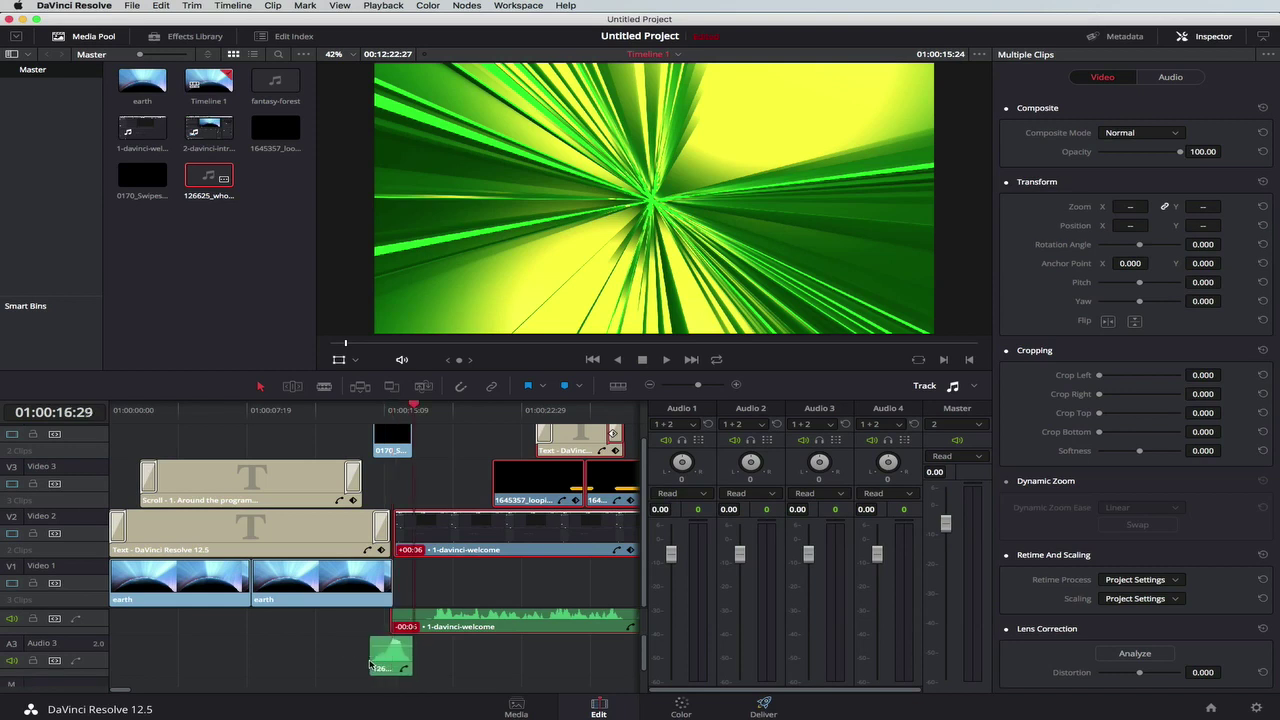
left_click(366, 413)
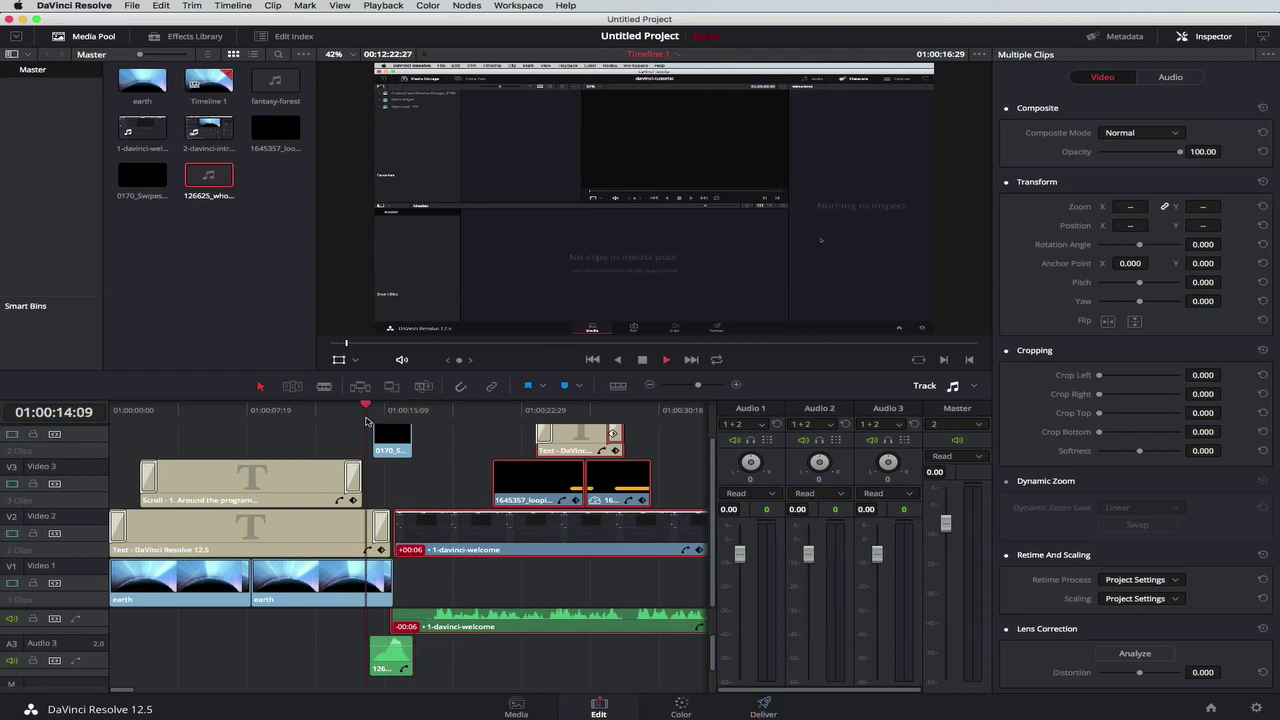
key("space")
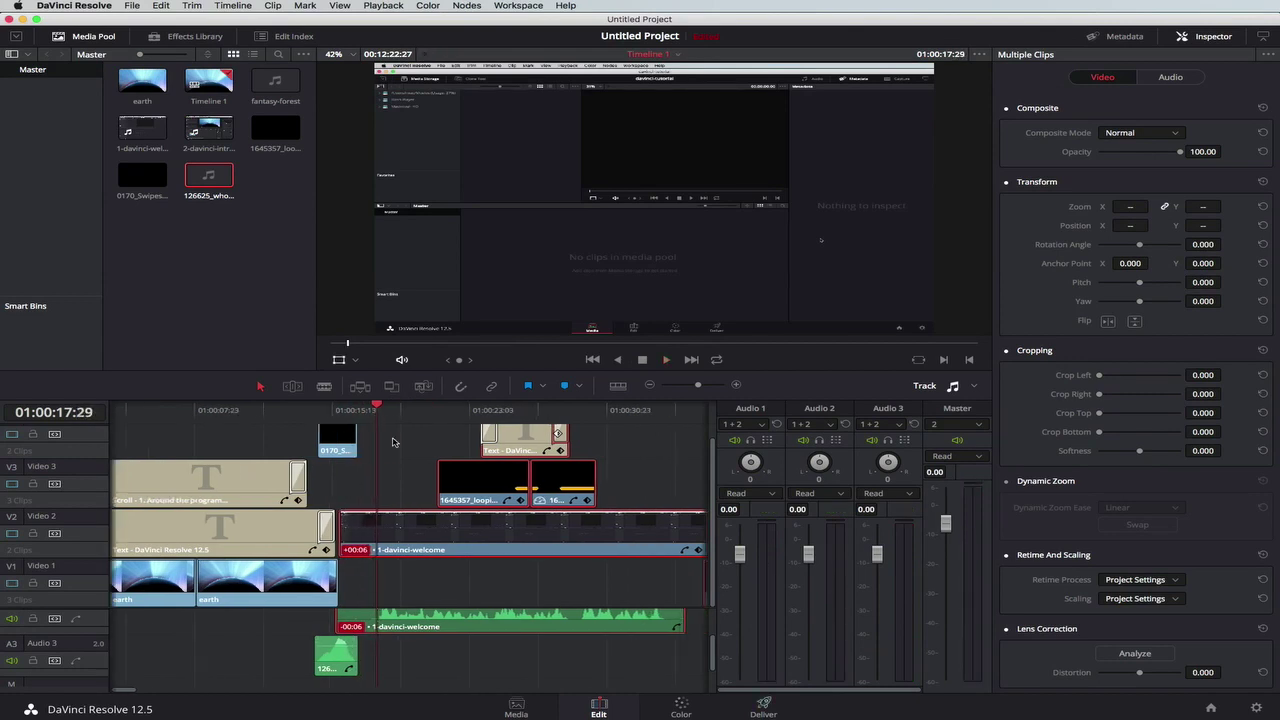
- Select the 0170_Swipes_HD clip and open it for grading on the Color page, parked at 01:00:15:00
scroll(393, 440, "right", 3)
left_click(316, 448)
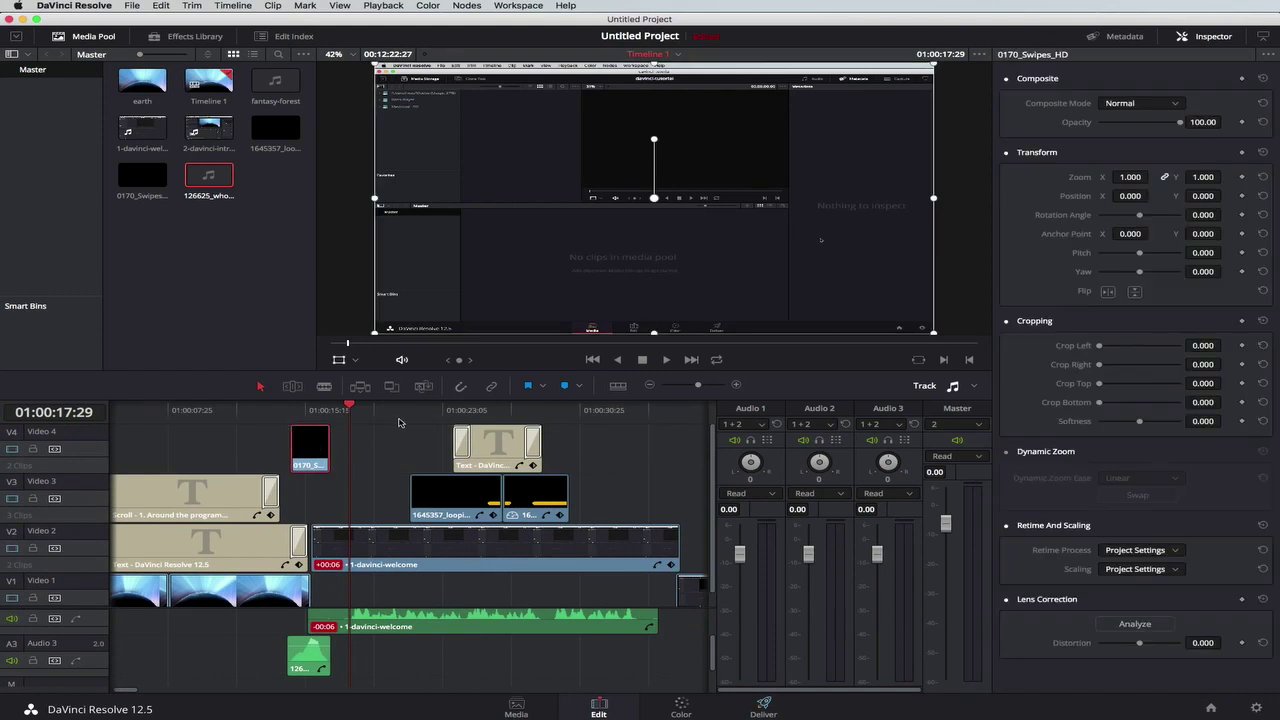
left_click(309, 418)
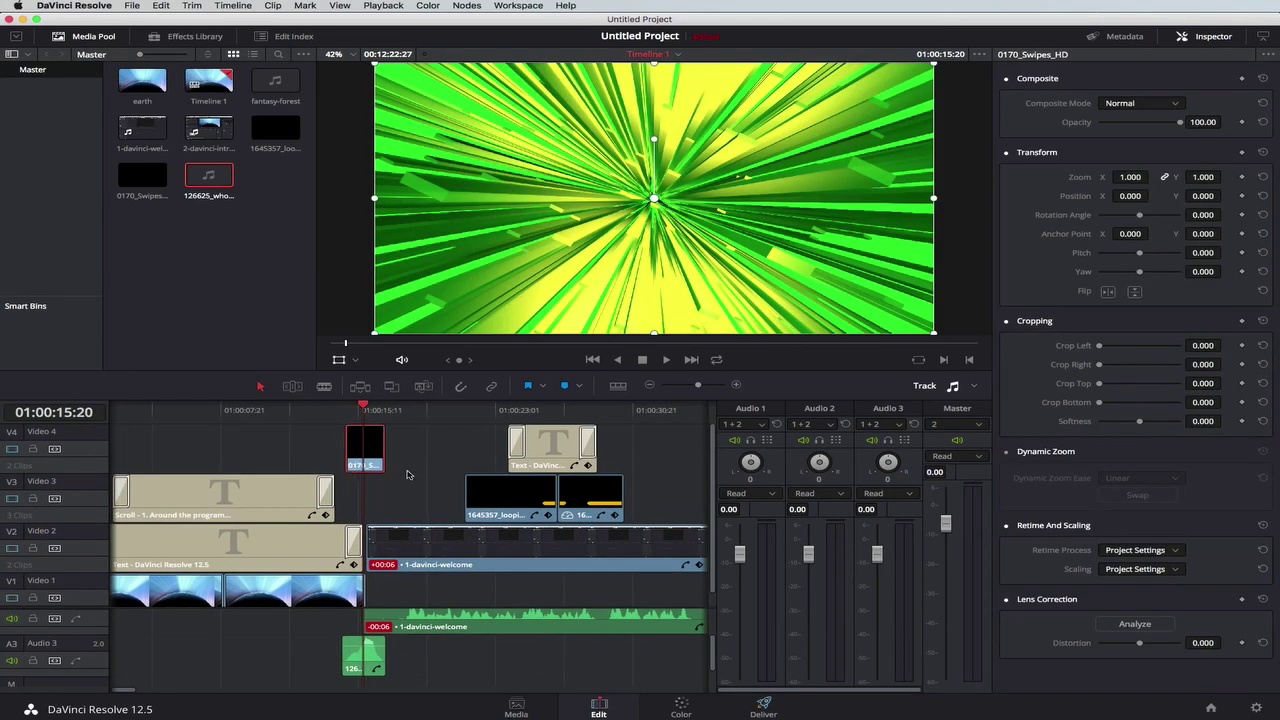
left_click(681, 707)
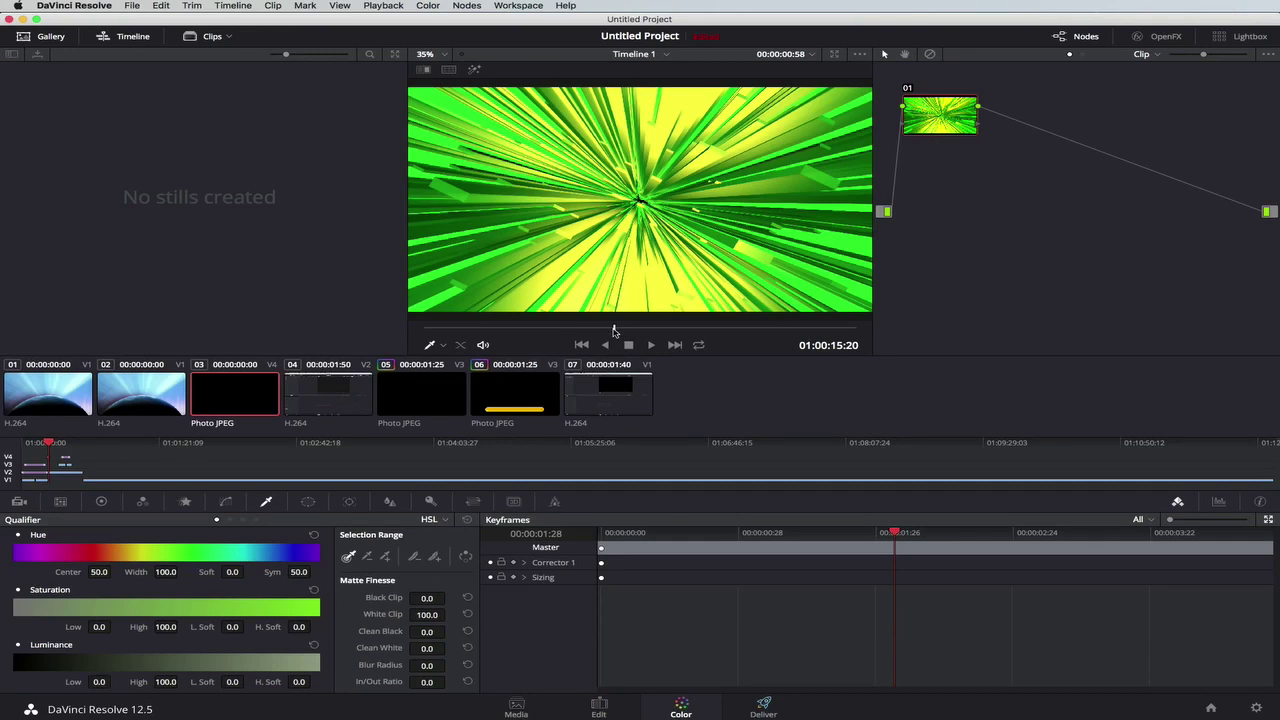
left_click_drag(605, 333, 483, 343)
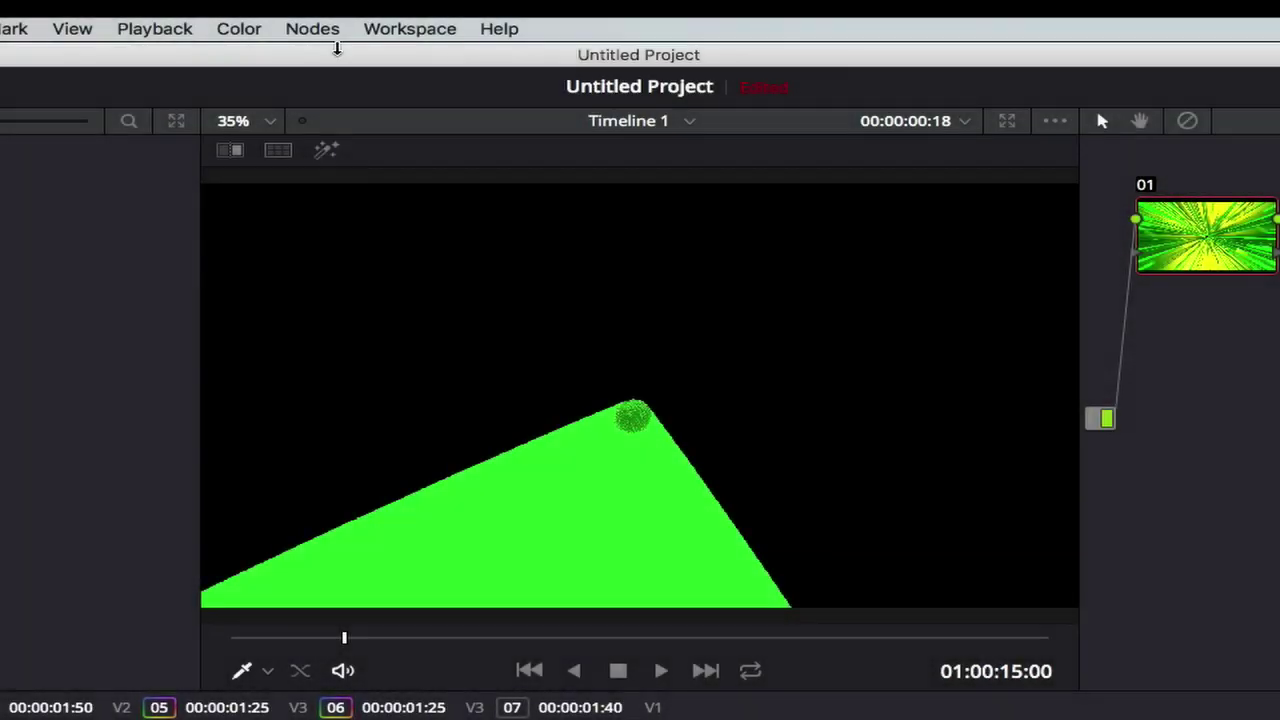
- Add a serial node and an alpha output to the swipe clip's node graph, and connect node 02's key output to the alpha output
left_click(470, 6)
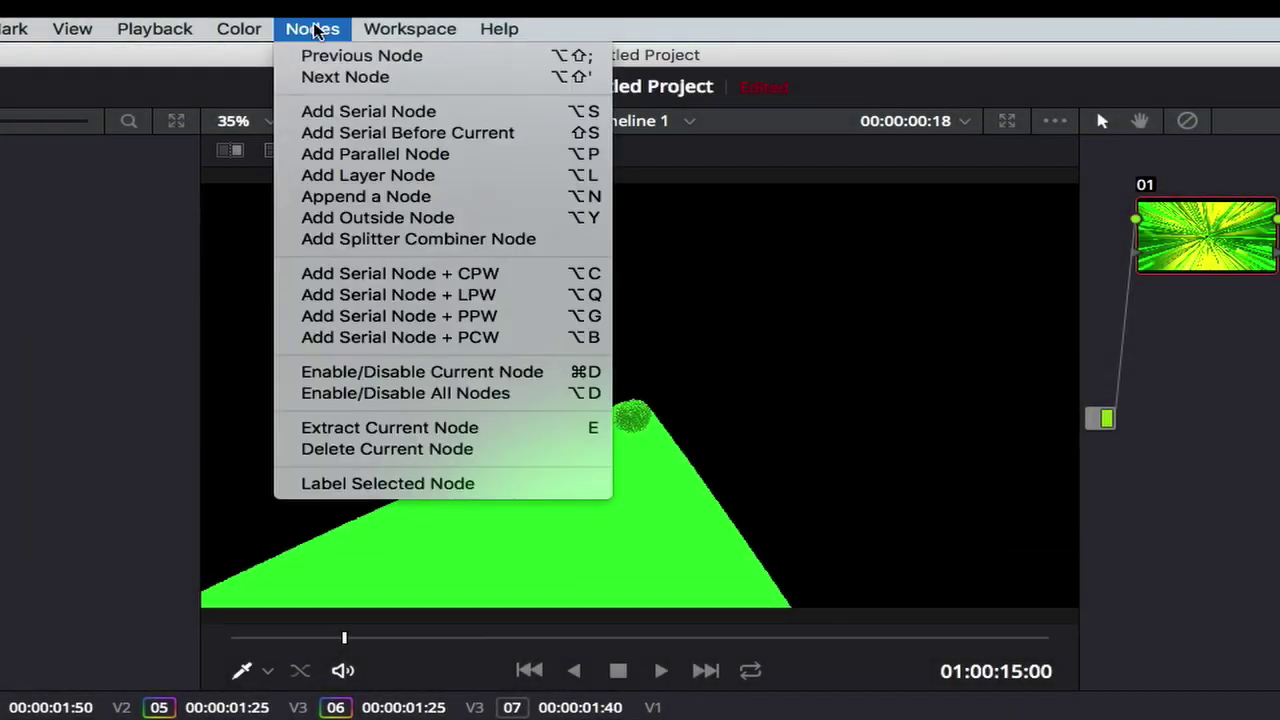
left_click(343, 110)
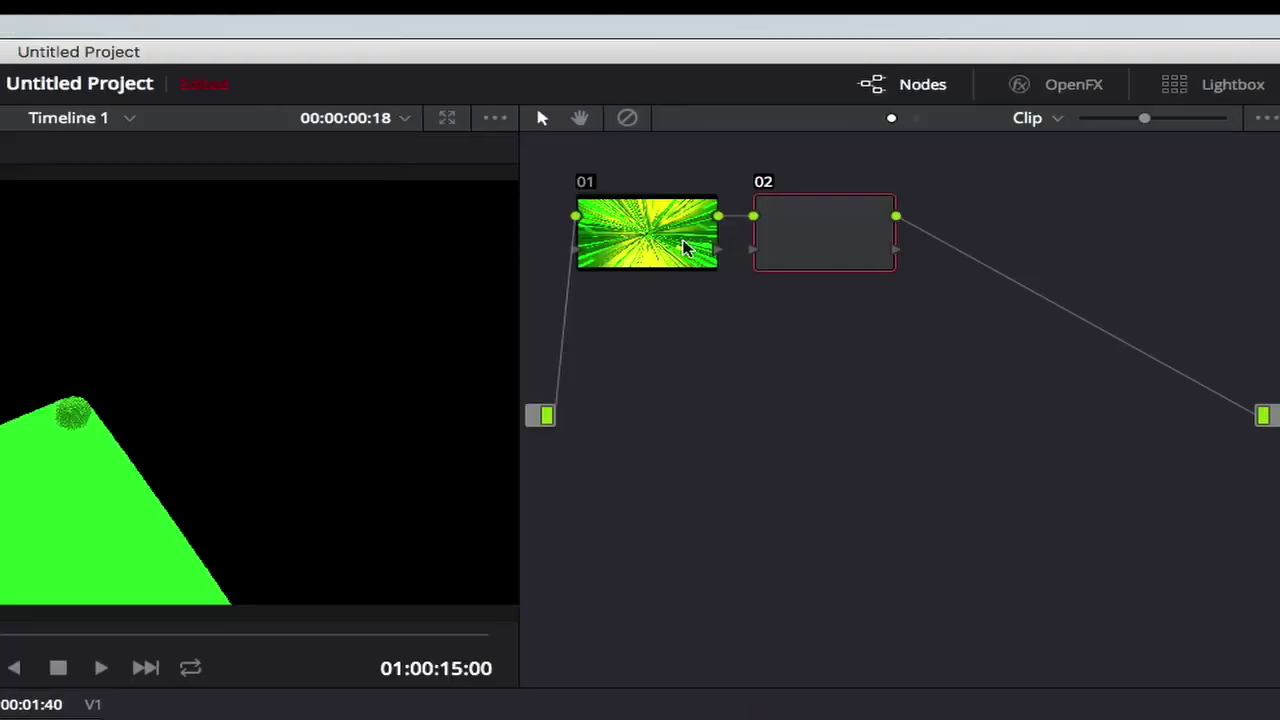
right_click(808, 314)
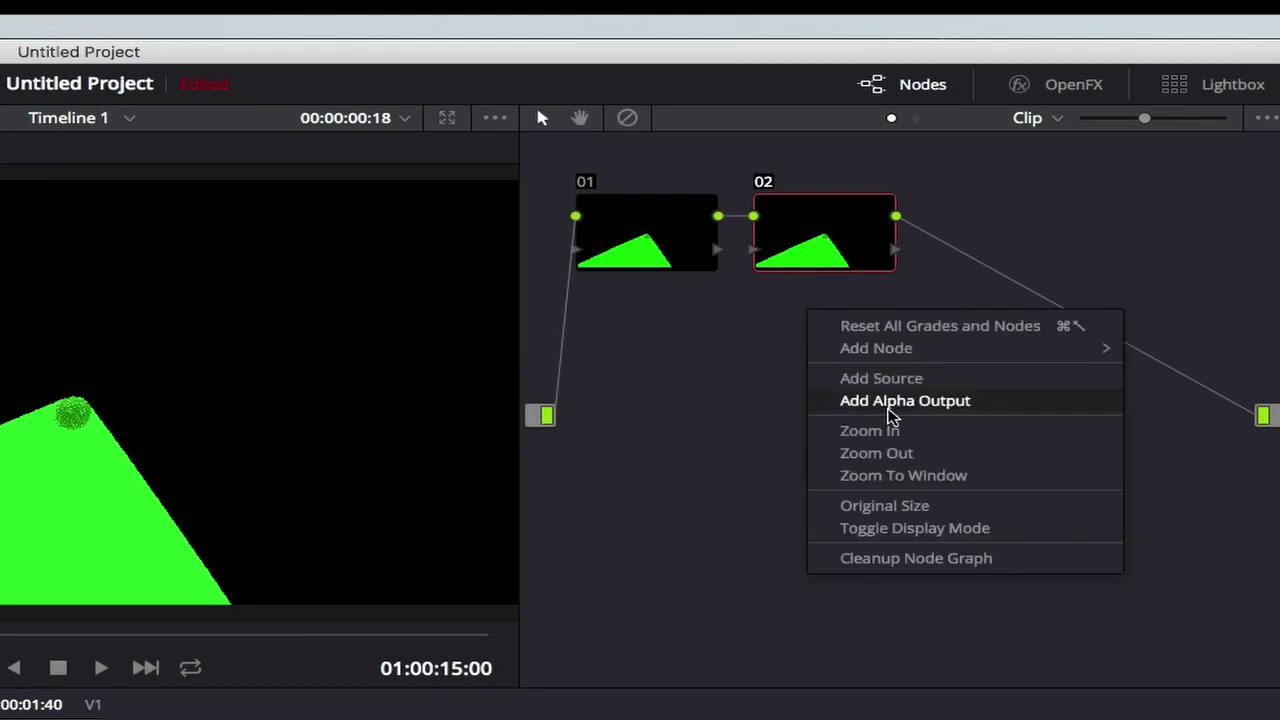
left_click(896, 402)
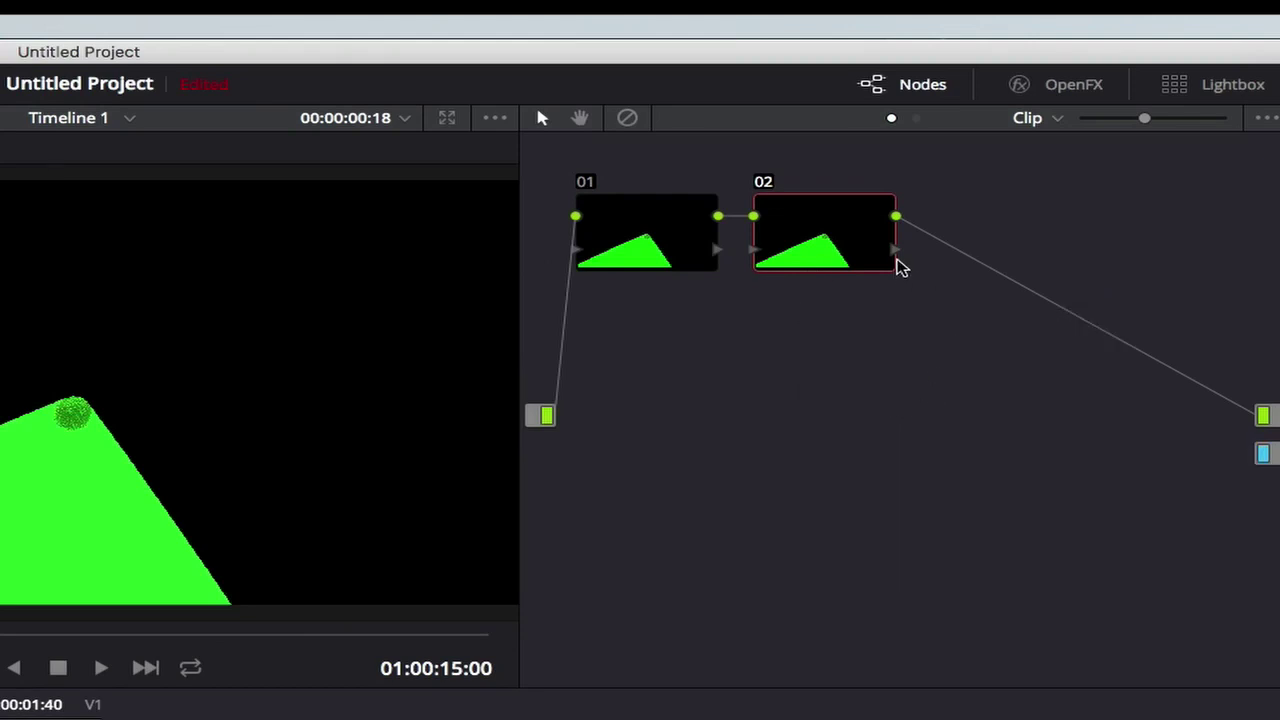
left_click_drag(894, 251, 1264, 452)
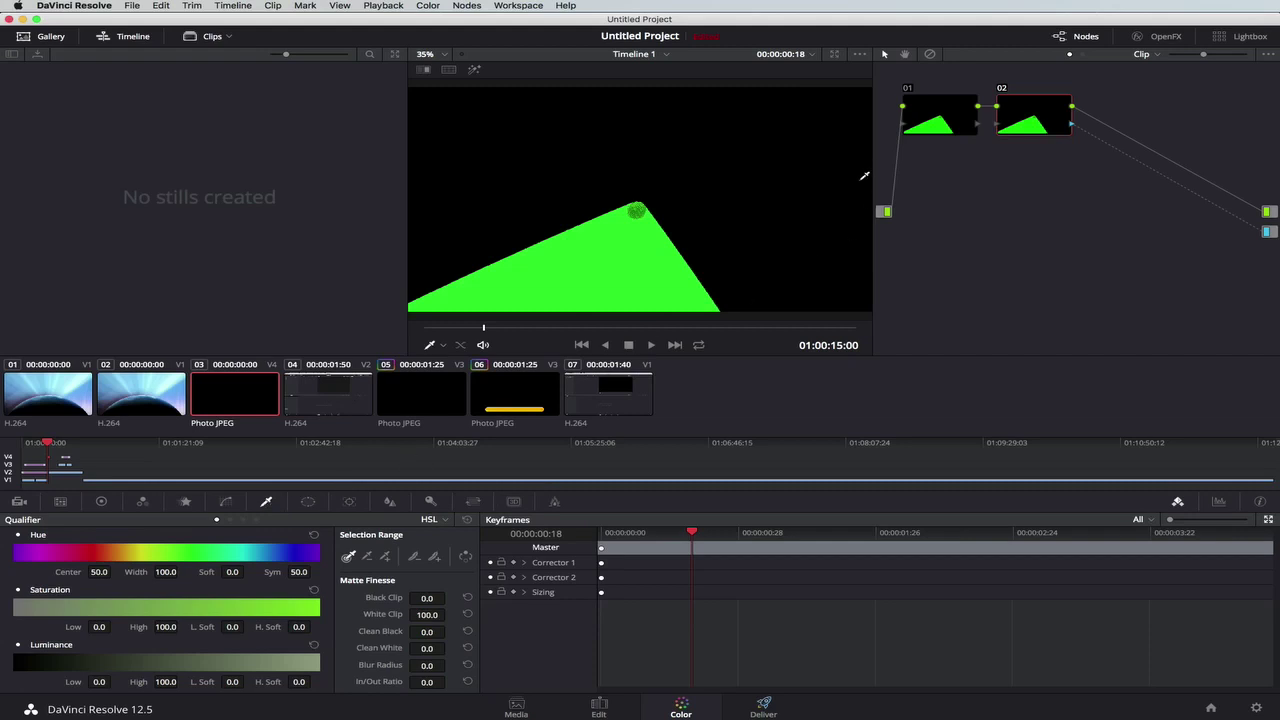
- Key out the swipe clip's black background by sampling it with the qualifier and inverting the selection, and check the key around 01:00:14:28
left_click(714, 219)
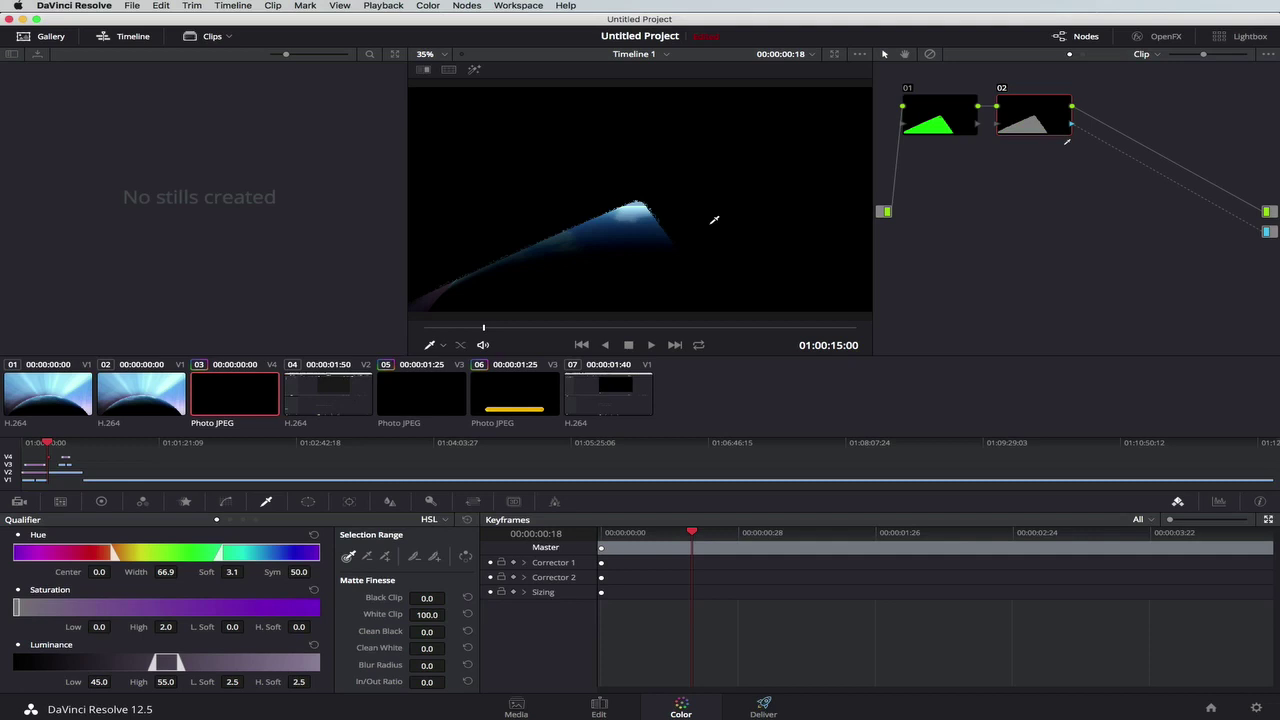
left_click(465, 557)
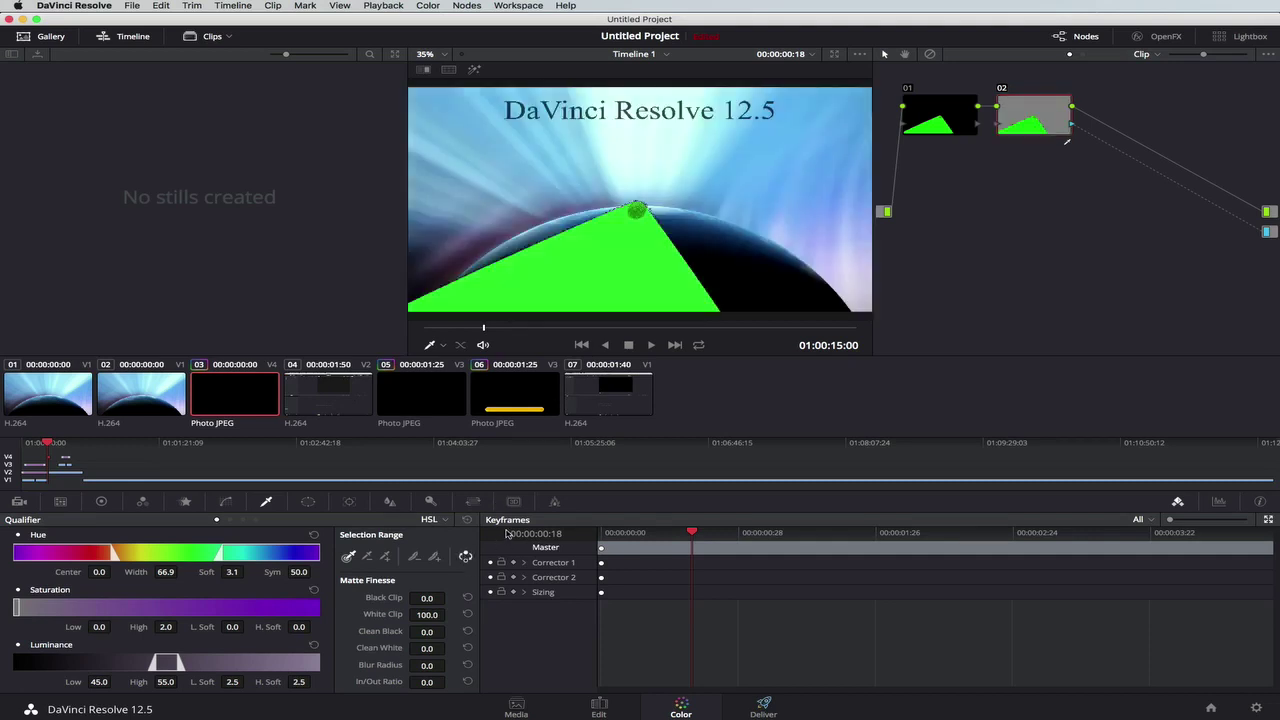
left_click_drag(482, 332, 437, 338)
left_click_drag(425, 337, 469, 331)
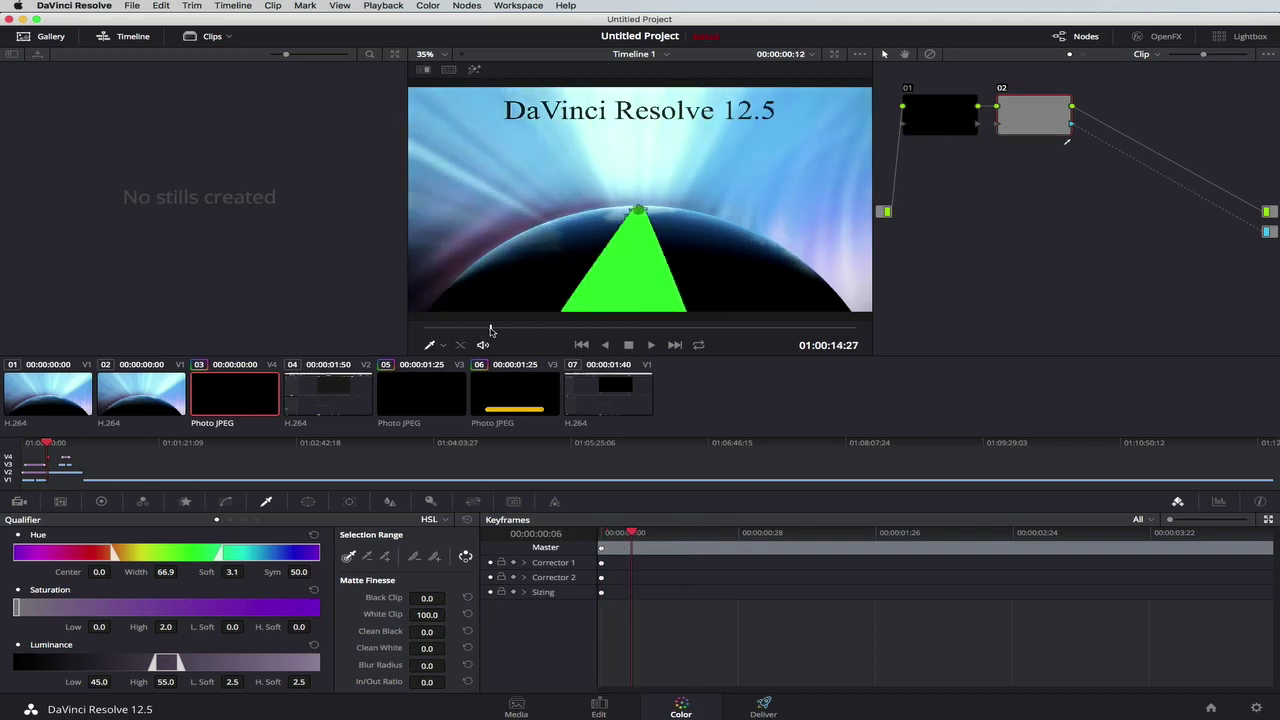
left_click_drag(555, 331, 457, 333)
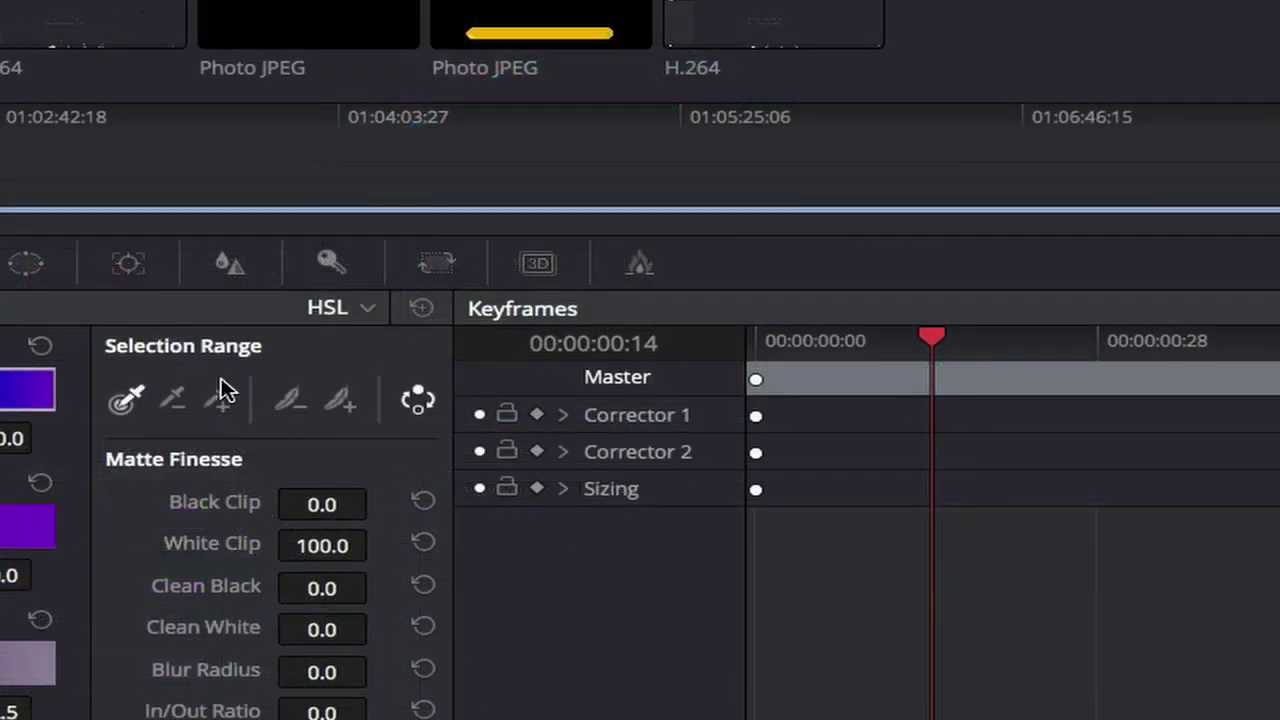
- Add the solid green area to the key, and set Clean Black to 21.5 and In/Out Ratio to -10.1
left_click(224, 398)
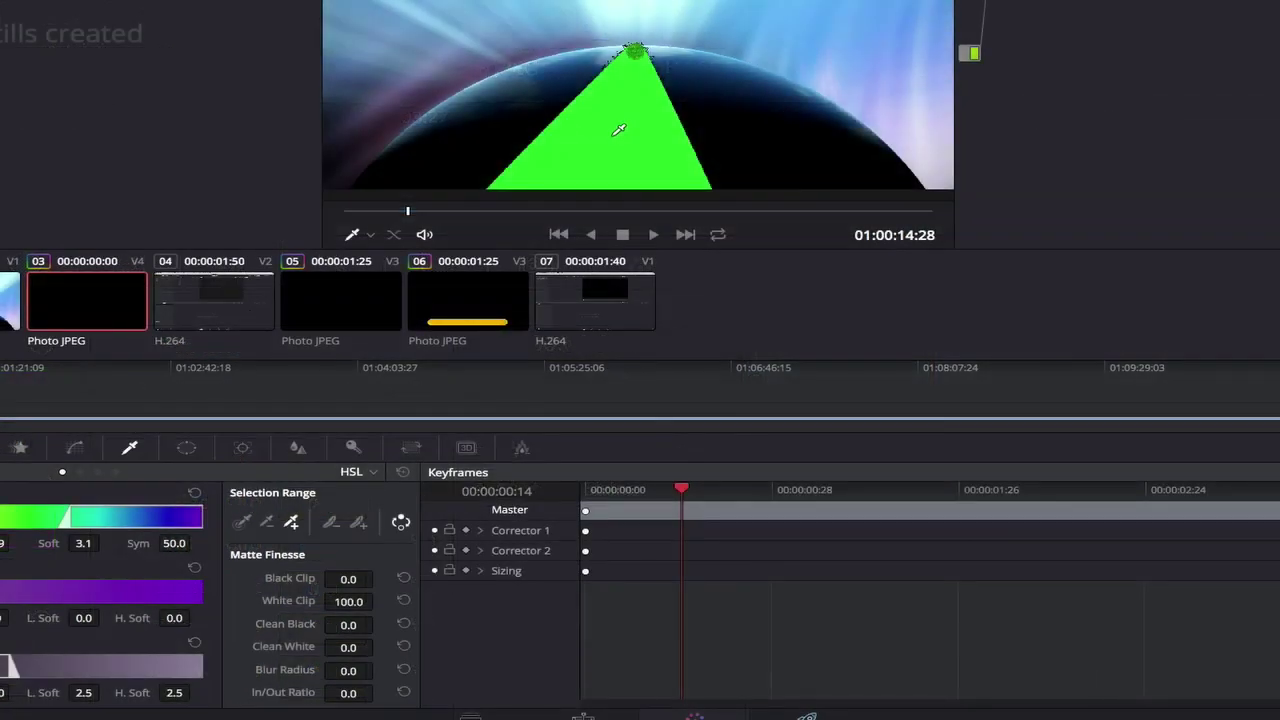
left_click(619, 130)
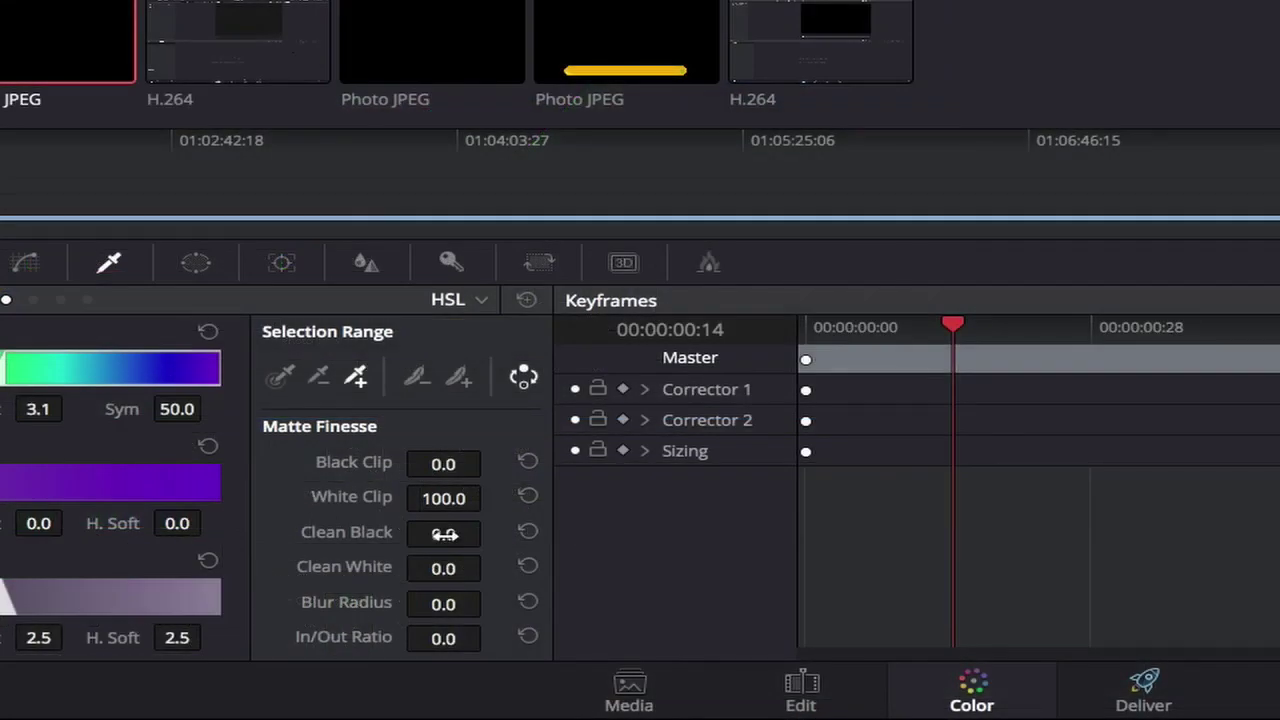
left_click_drag(445, 535, 571, 535)
left_click_drag(457, 640, 316, 640)
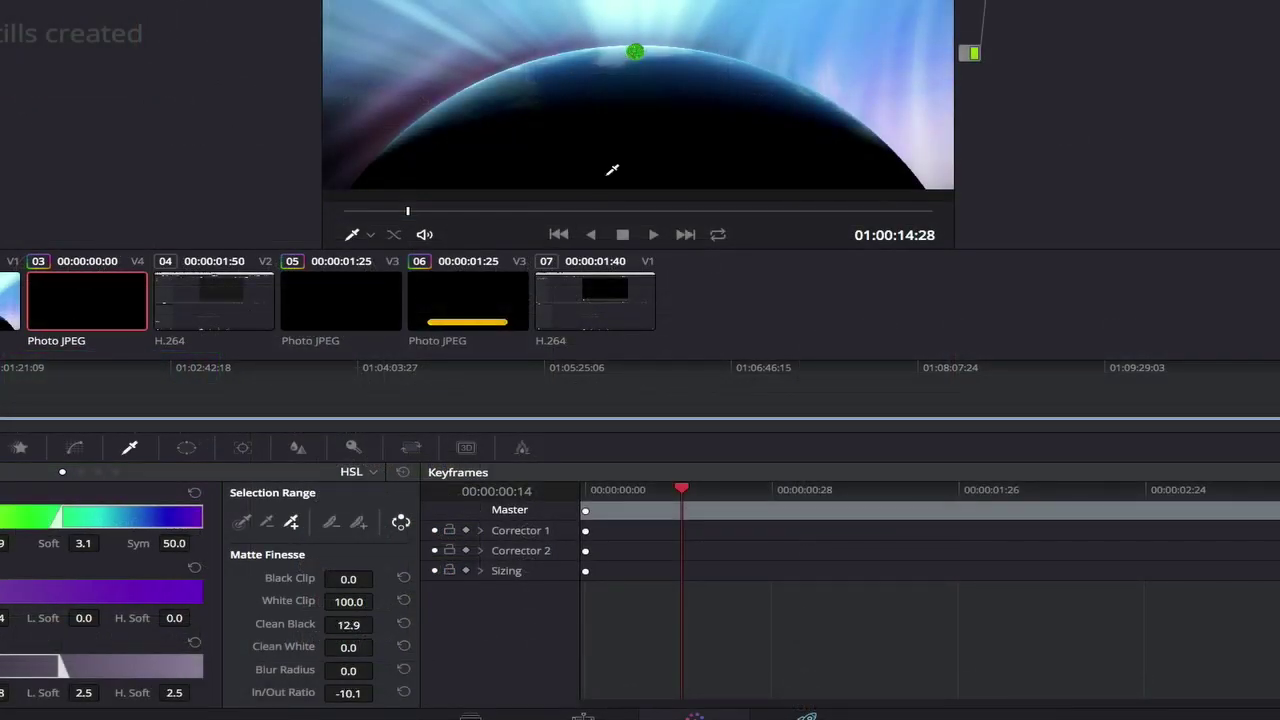
left_click_drag(348, 625, 349, 625)
- Raise Clean Black to 26.6 while viewing the burst at 01:00:15:10, and check the key through to 01:00:15:28
left_click_drag(408, 214, 513, 213)
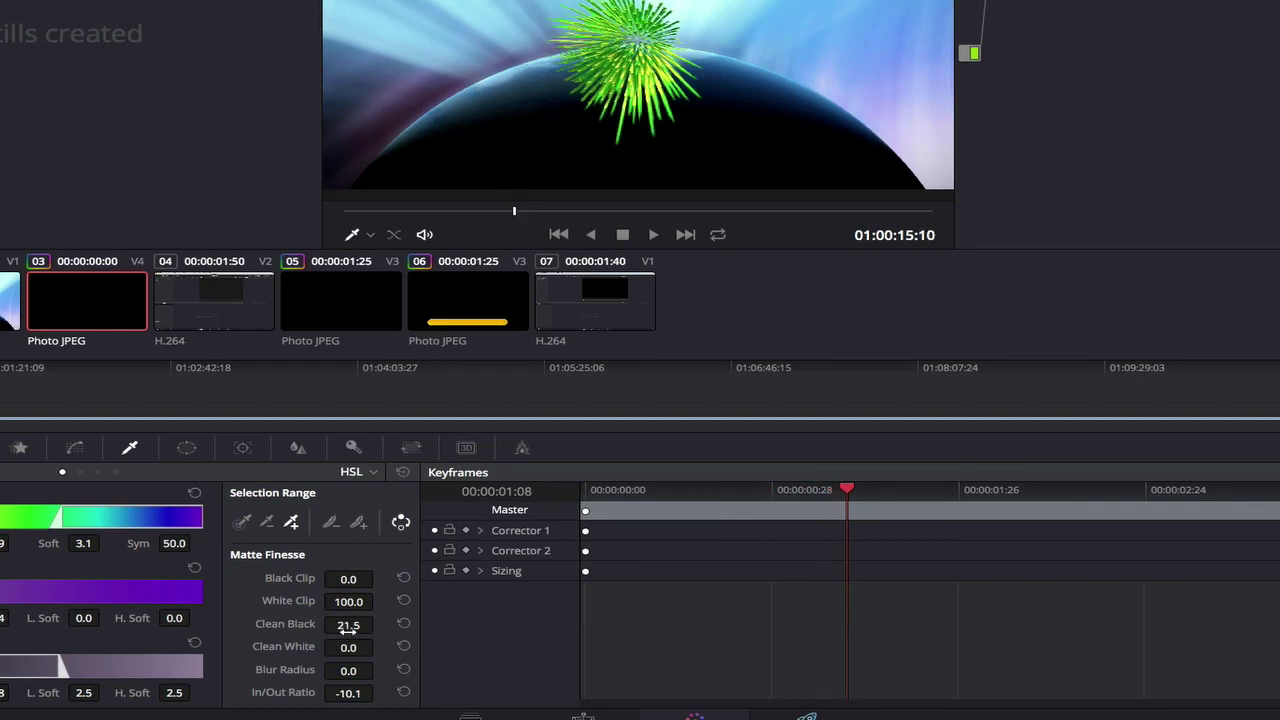
left_click_drag(348, 624, 317, 624)
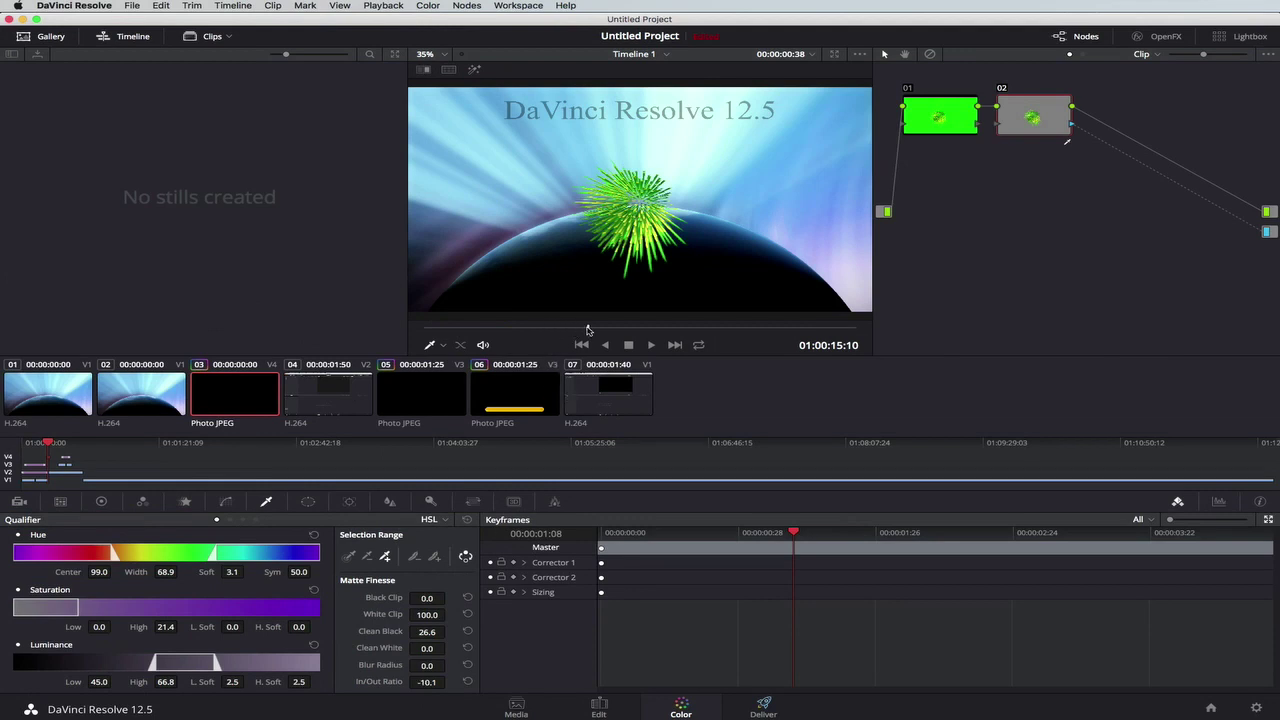
left_click_drag(588, 330, 653, 328)
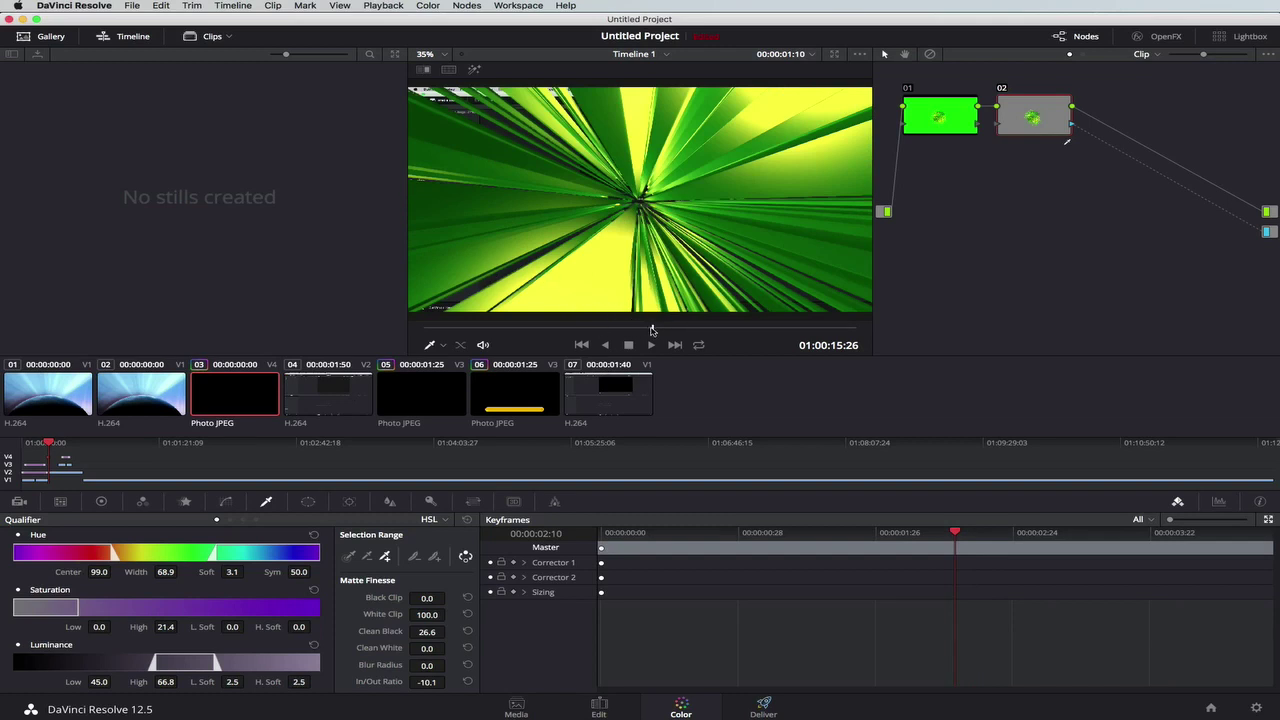
left_click_drag(652, 330, 666, 330)
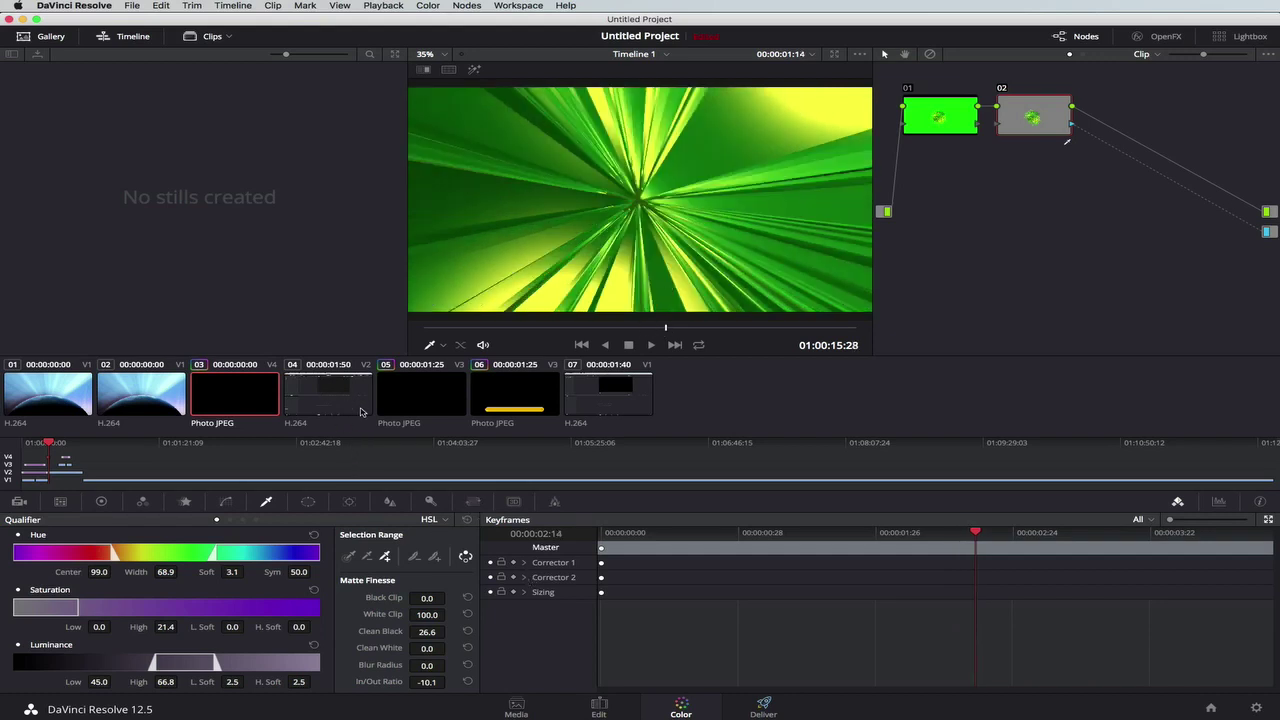
- Return to the Edit page and shift the 0170_Swipes_HD clip and the whoosh sound together slightly earlier on the timeline
left_click(598, 708)
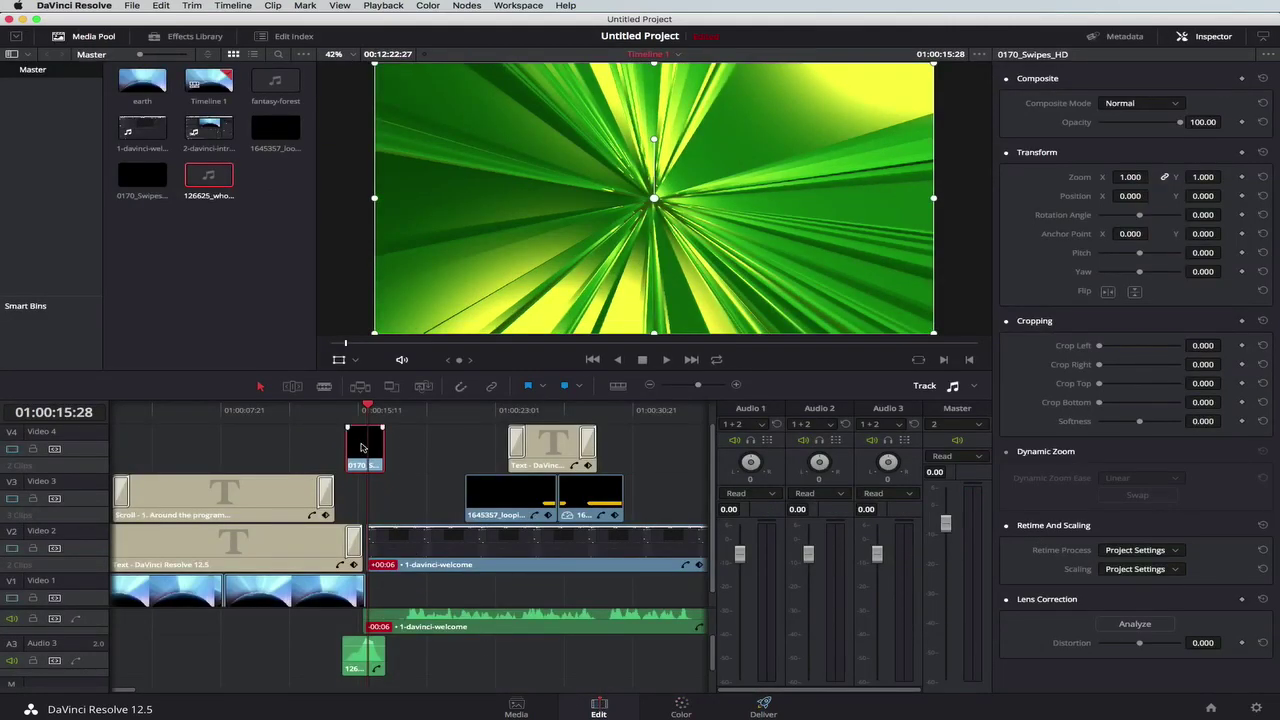
key("j")
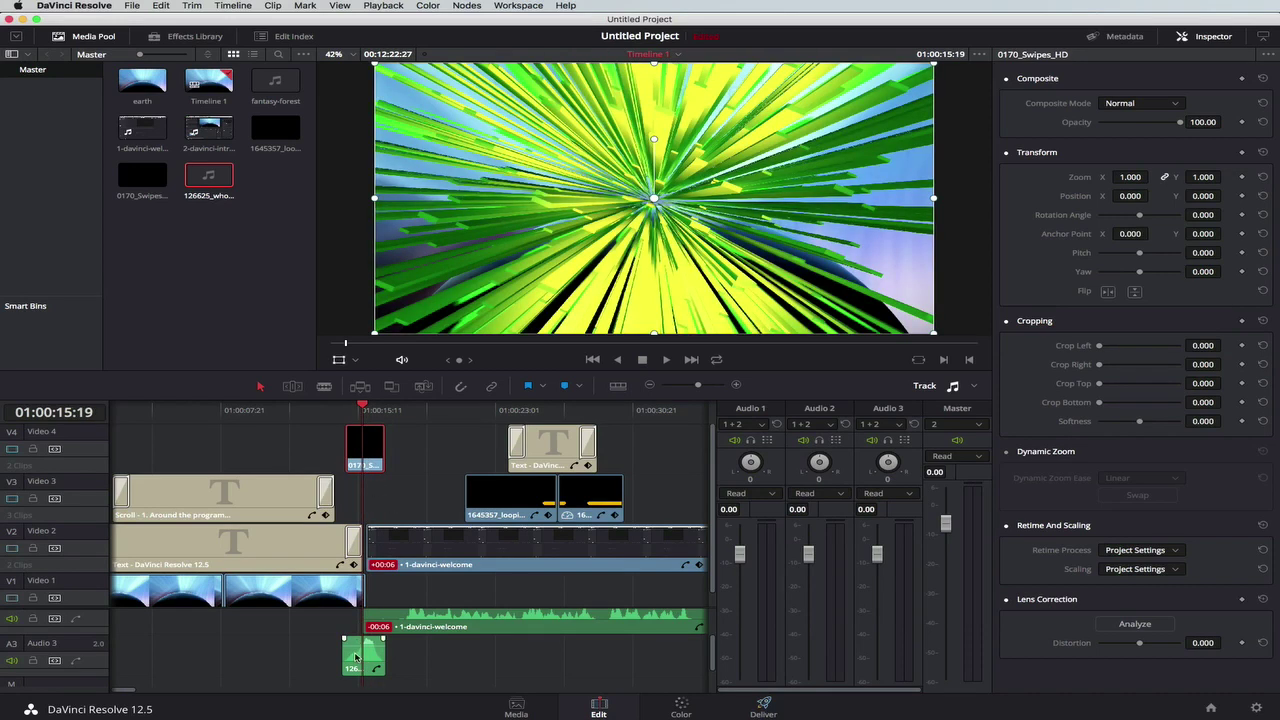
left_click(355, 657)
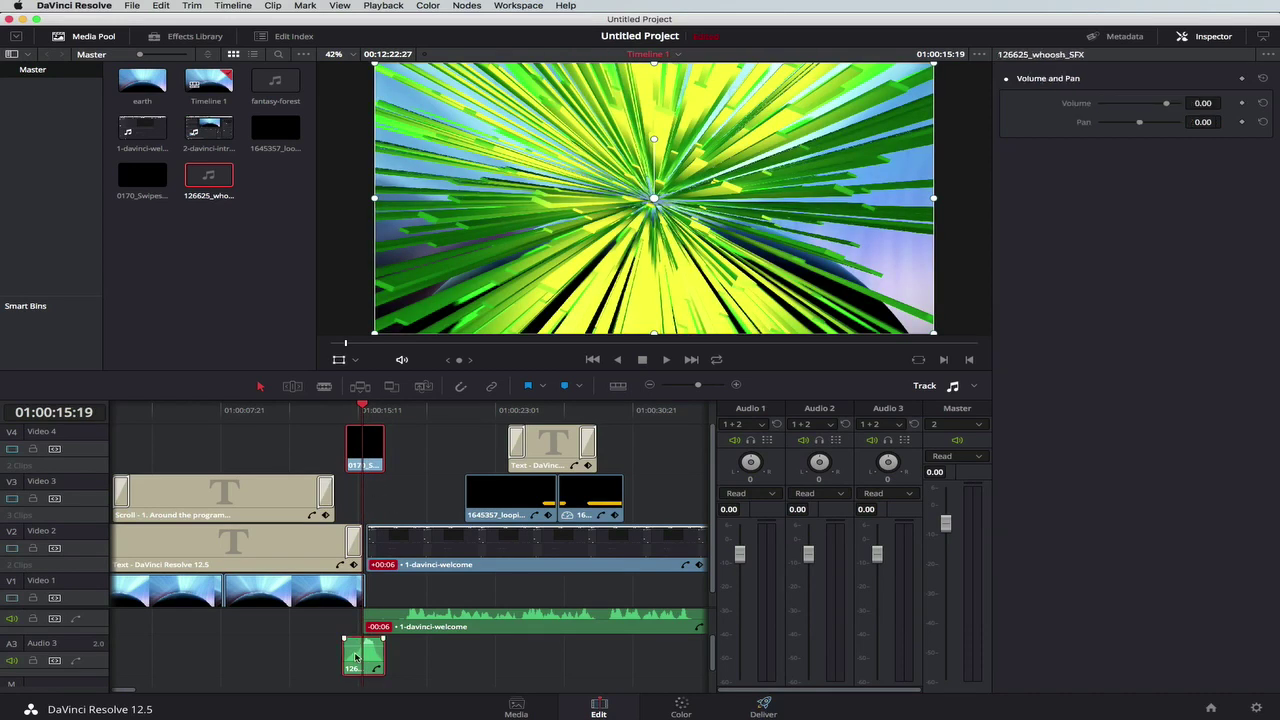
left_click(372, 445)
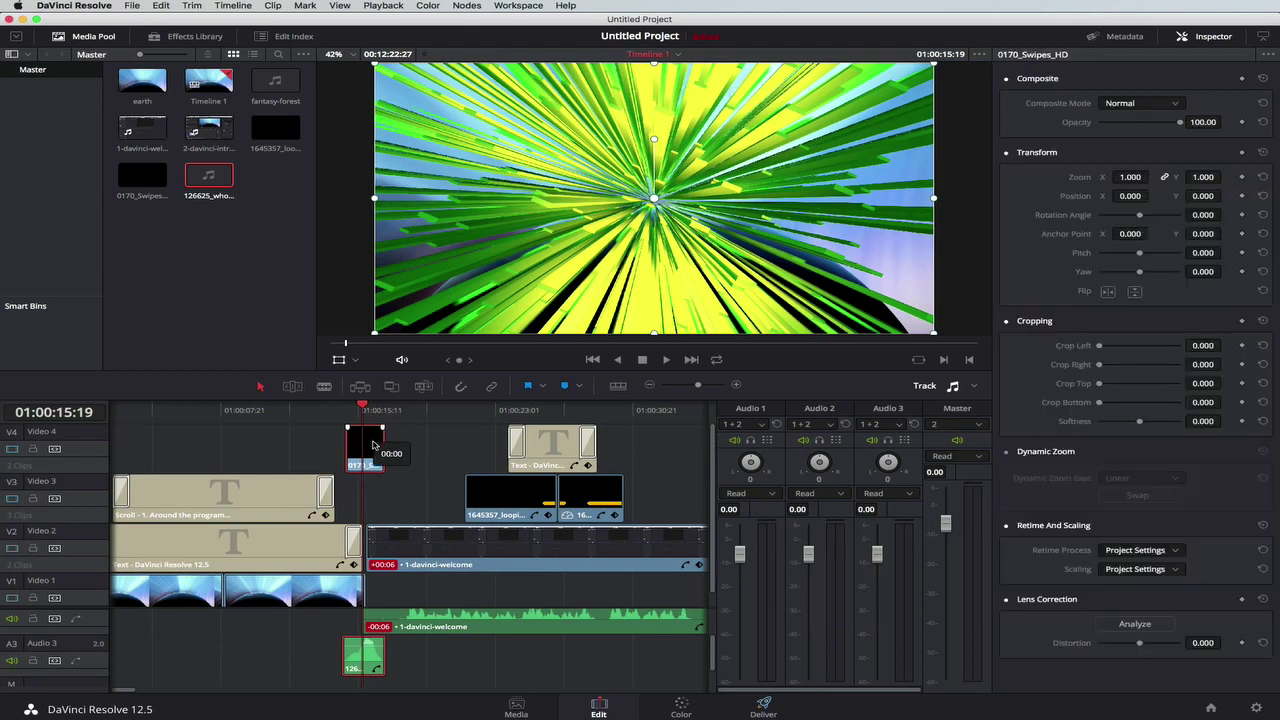
left_click_drag(372, 445, 369, 405)
- Check the swipe at 01:00:16:01 and cue the playhead to 01:00:12:07, ahead of the transition
left_click(365, 406)
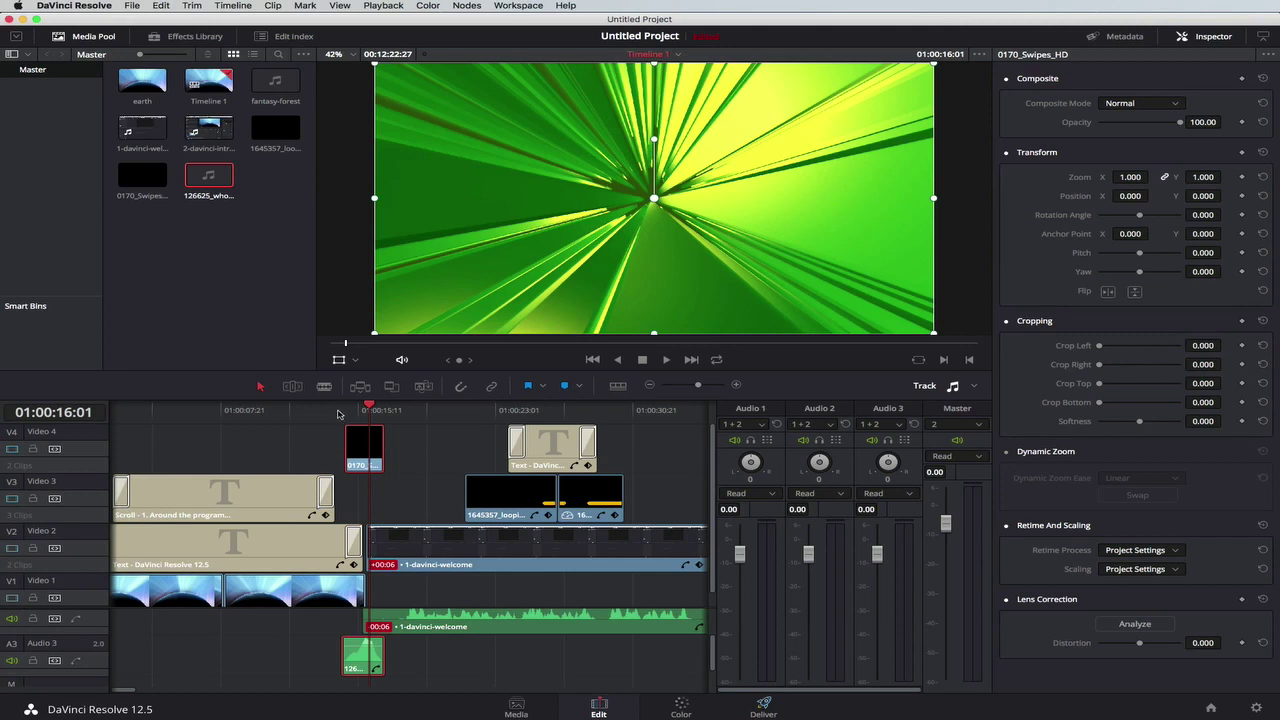
left_click(338, 412)
left_click(301, 412)
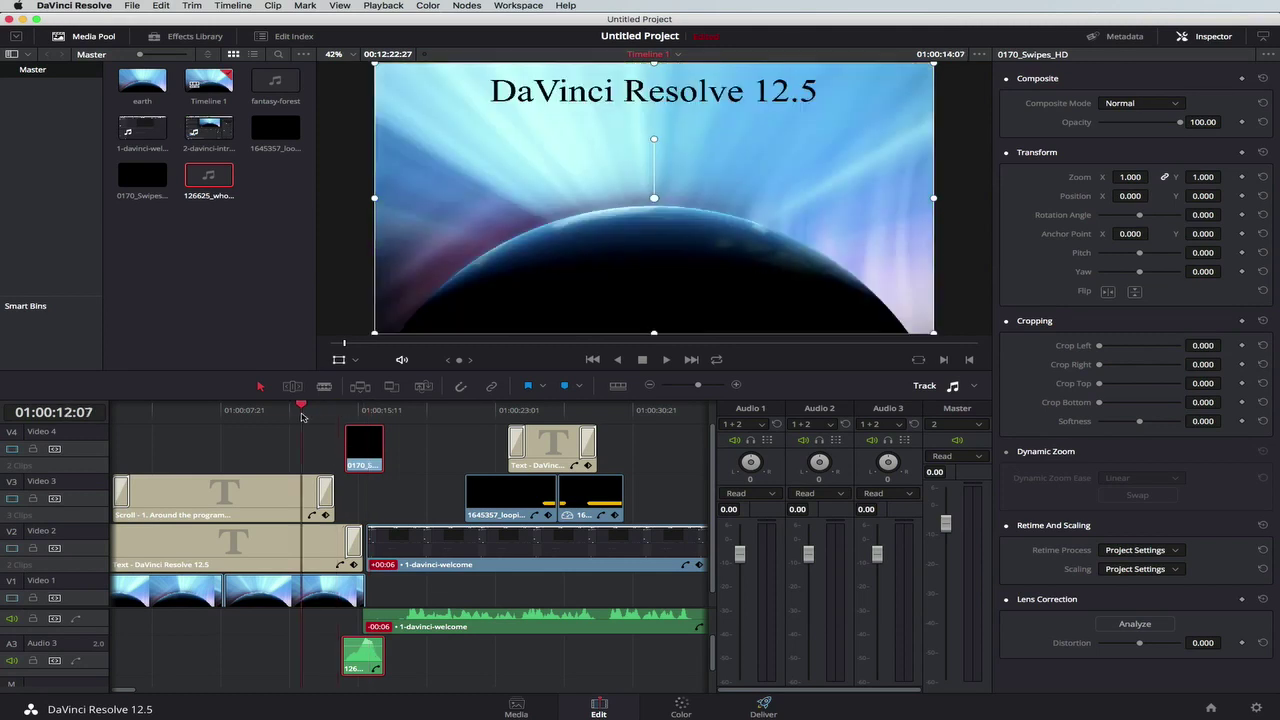
- Play through the first swipe transition, from just before the 0170_Swipes_HD clip to 01:00:18:03
left_click(337, 412)
key("space")
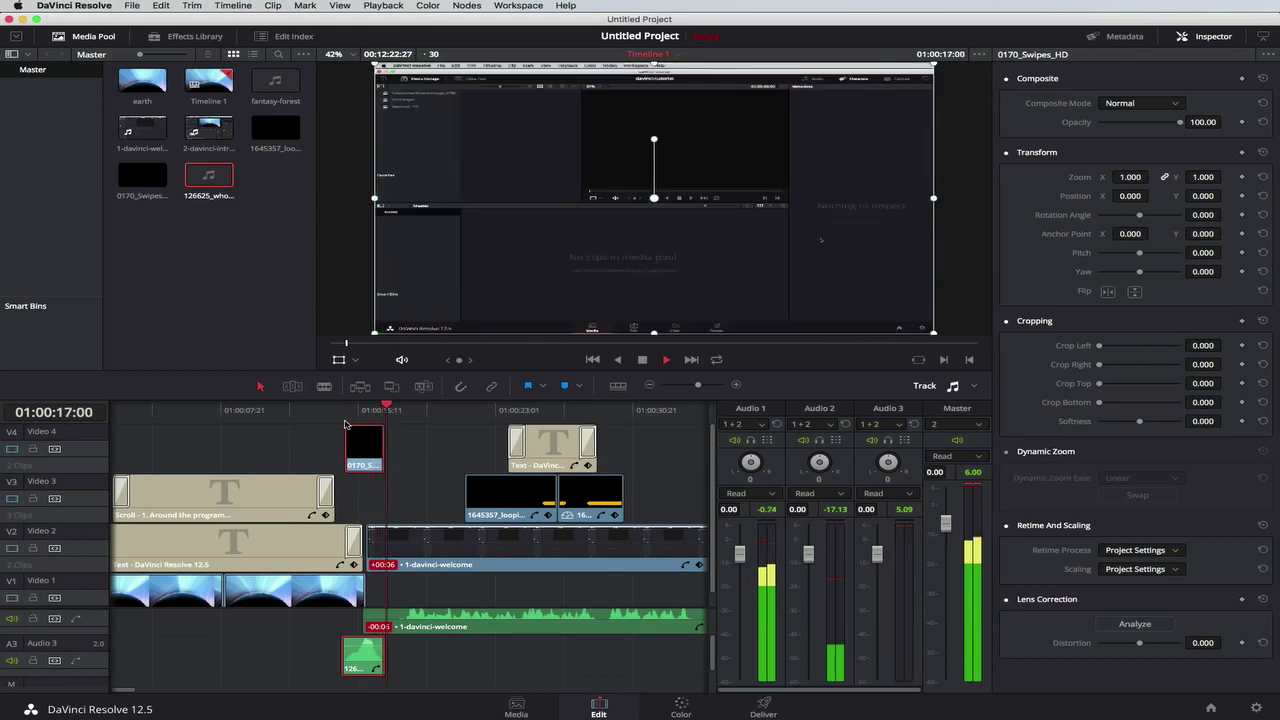
key("space")
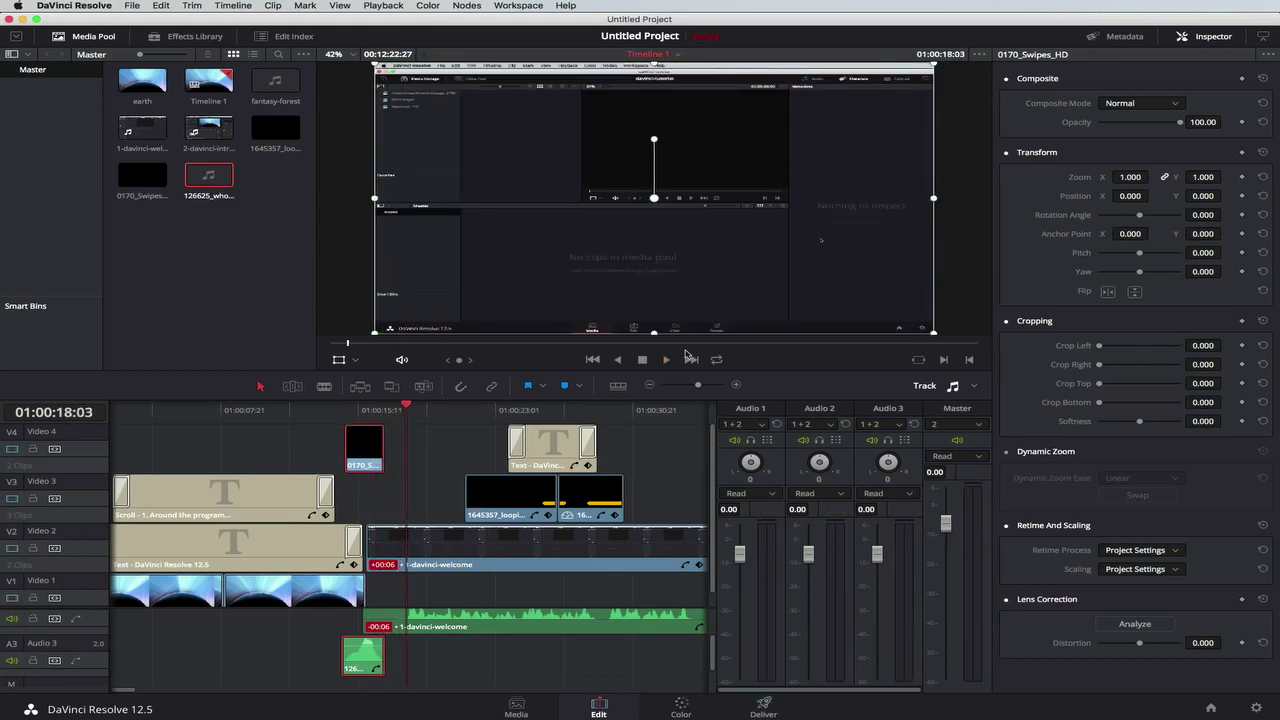
- Move the 2-davinci-introduction audio clip from Audio 3 to Audio 2, aligning its start with the start of its video
left_click_drag(698, 387, 691, 387)
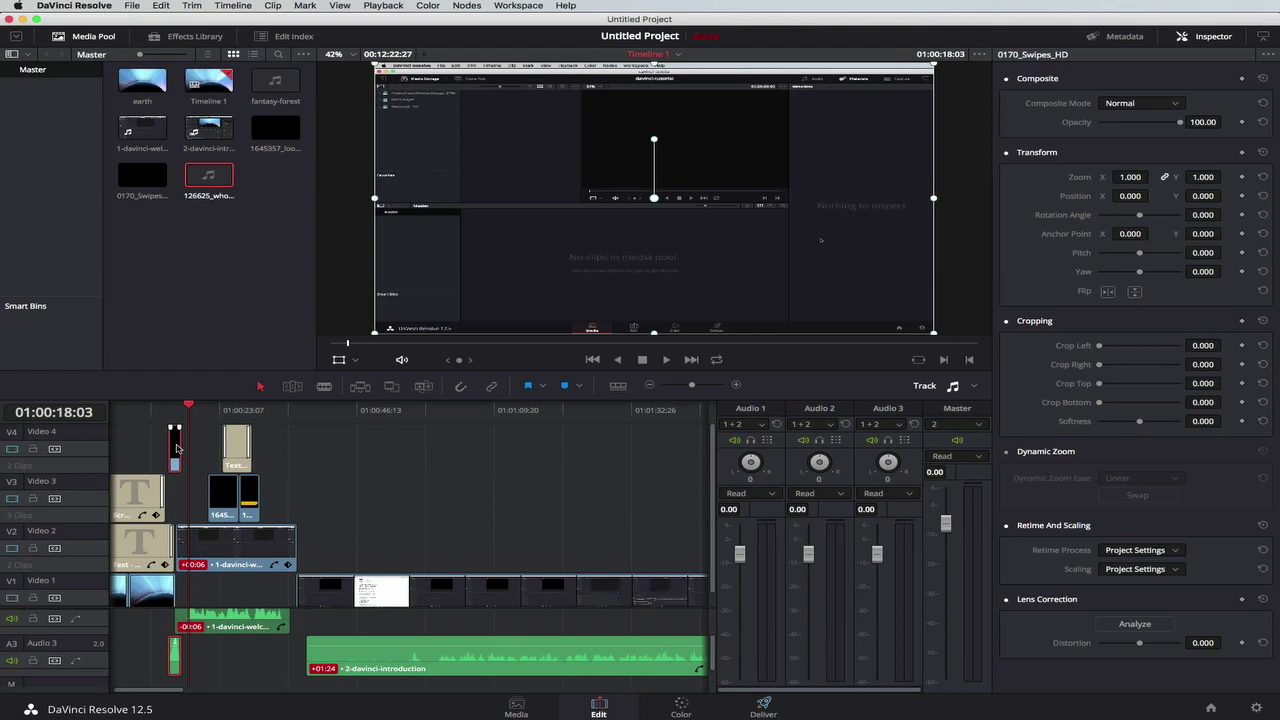
left_click(289, 418)
left_click(363, 656)
left_click_drag(362, 656, 343, 634)
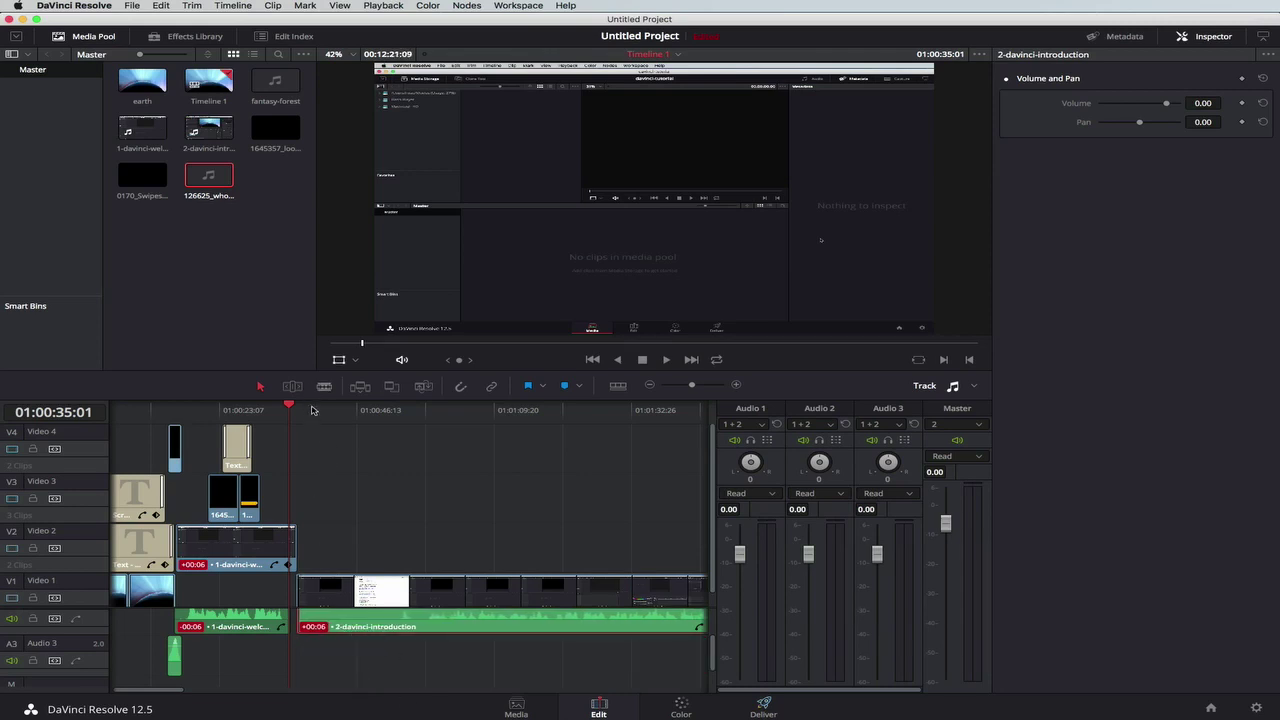
- Place copies of the swipe clip and whoosh sound over the cut into 2-davinci-introduction, and play the transition from 01:00:34:24
mouse_move(292, 404)
left_mouse_down()
mouse_move(307, 406)
mouse_move(288, 409)
left_mouse_up()
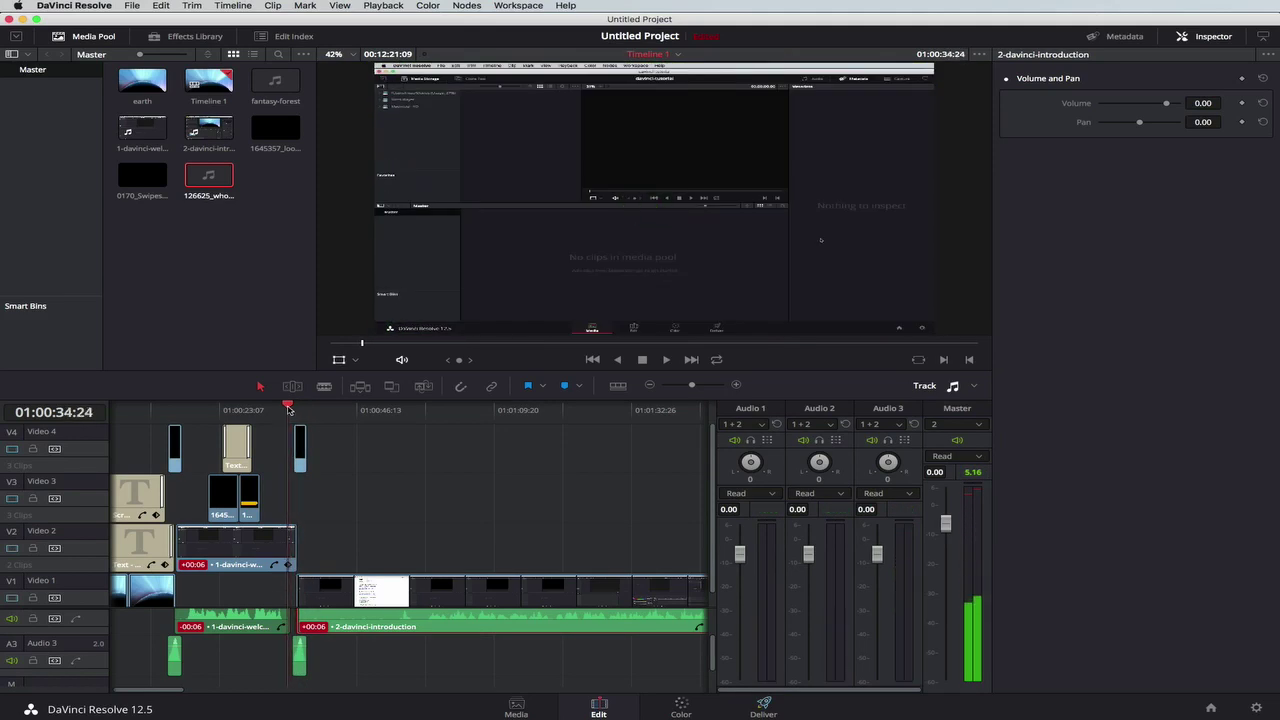
key("space")
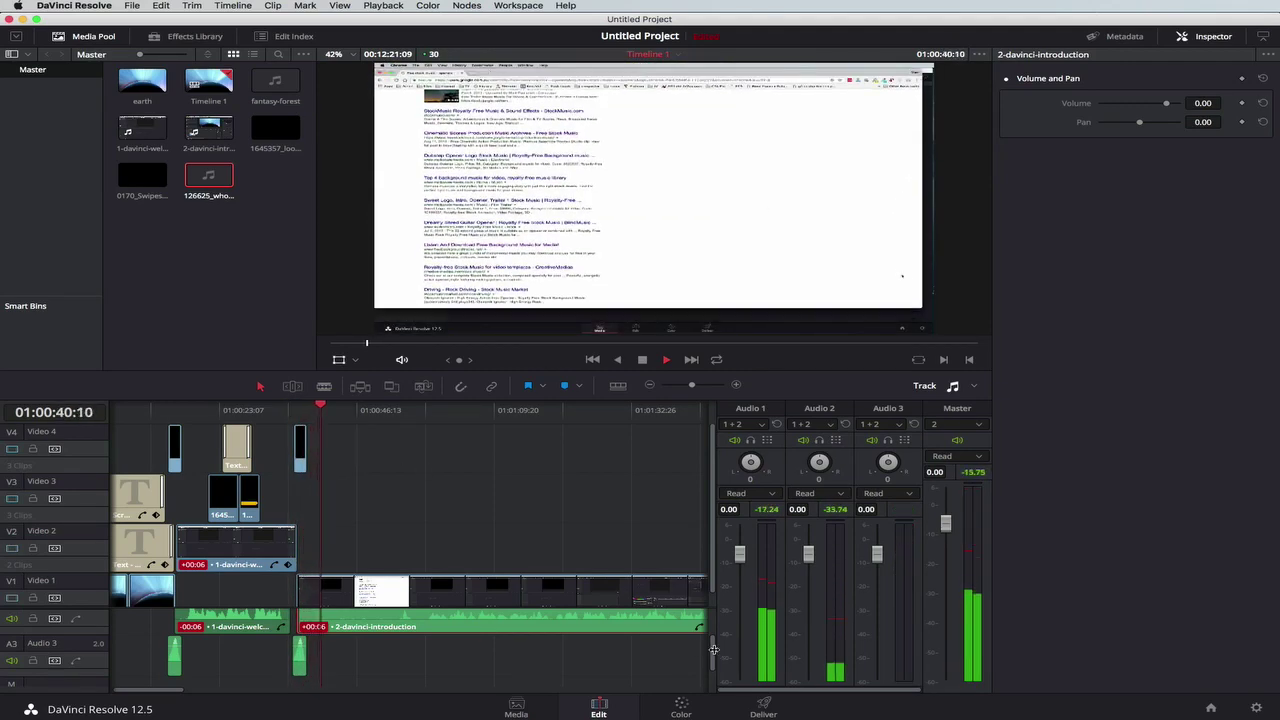
- Locate the new starting point around 01:00:58:08 and trim the starts of the 2-davinci-introduction video and audio to just before it
left_click_drag(713, 655, 713, 627)
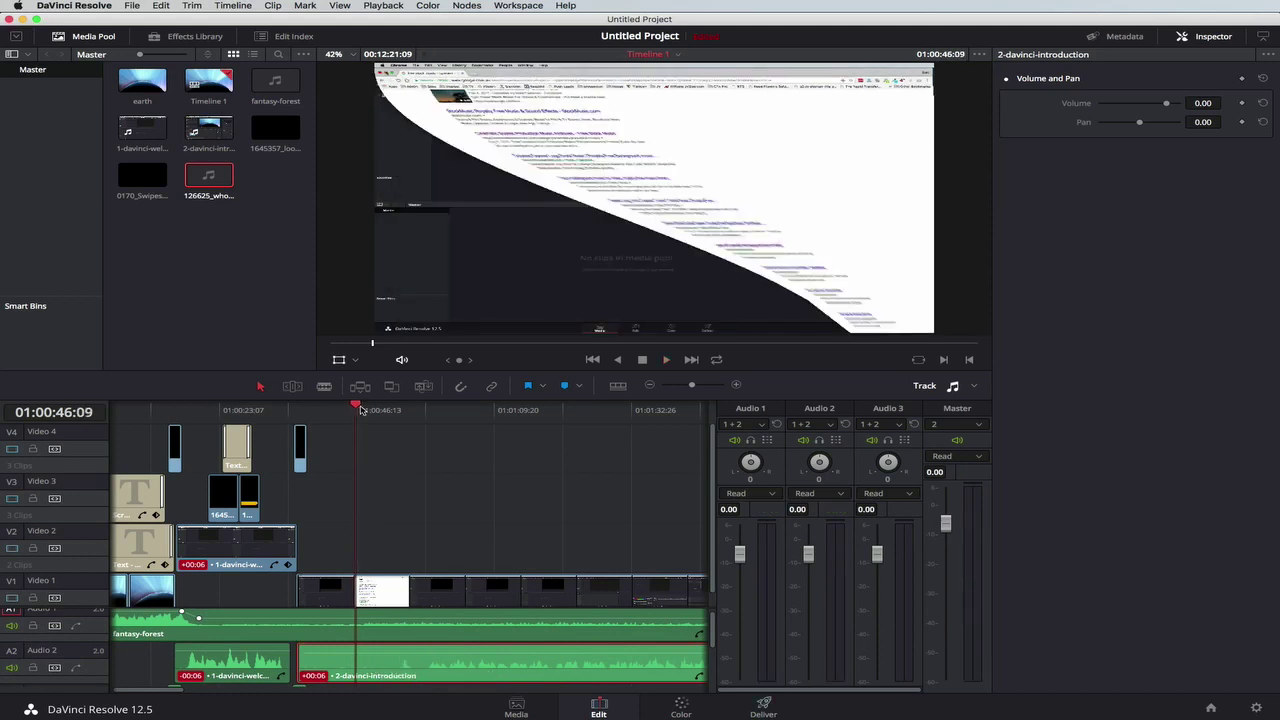
left_click_drag(360, 410, 402, 408)
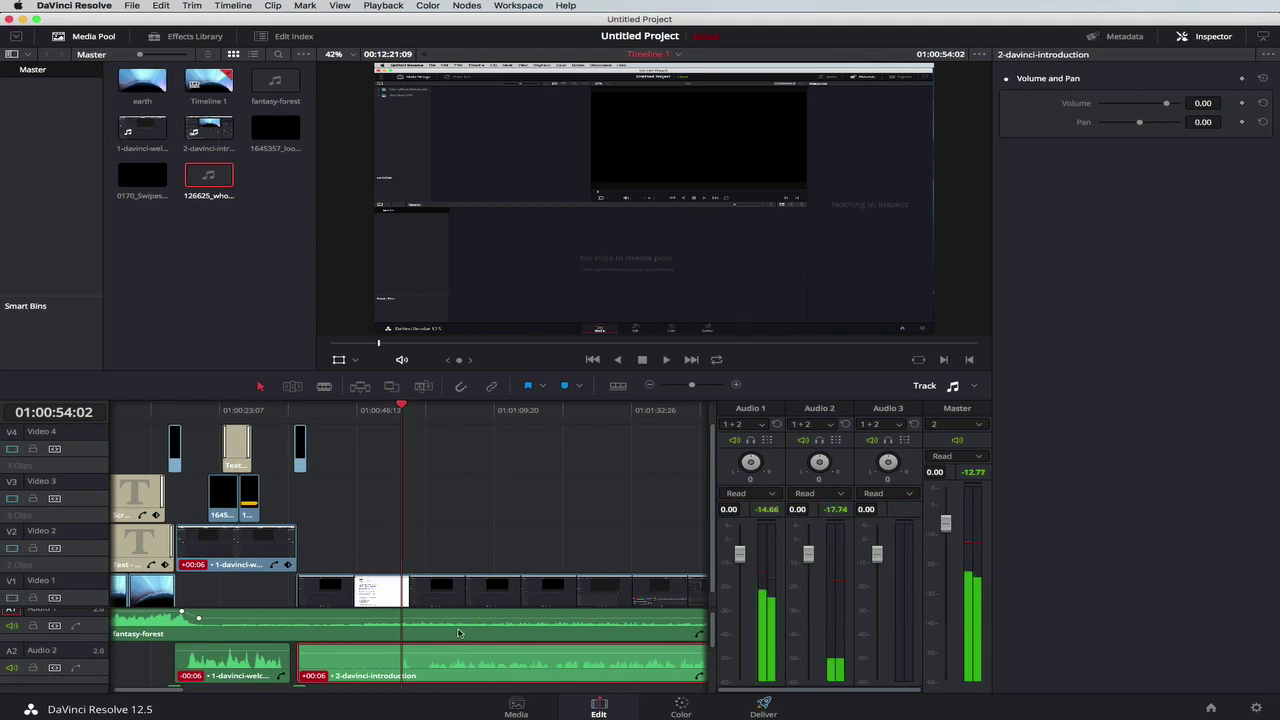
key("space")
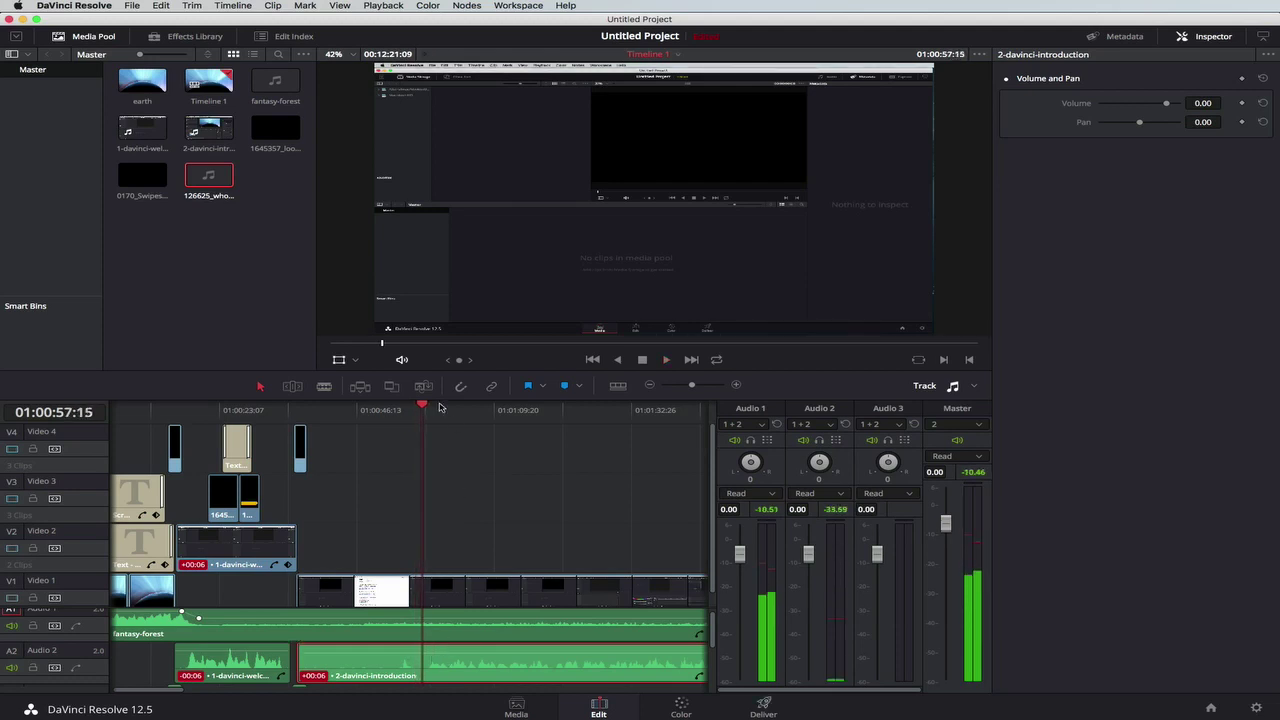
key("space")
left_click_drag(427, 409, 428, 409)
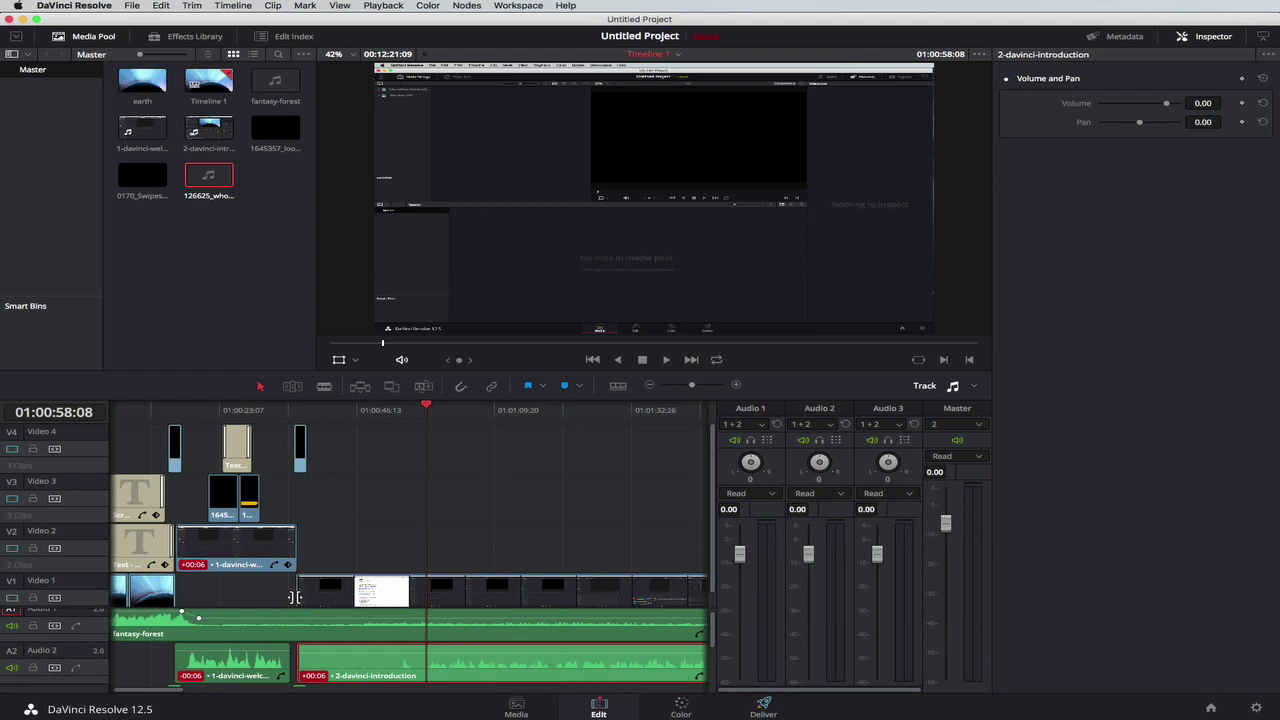
left_click_drag(296, 597, 420, 593)
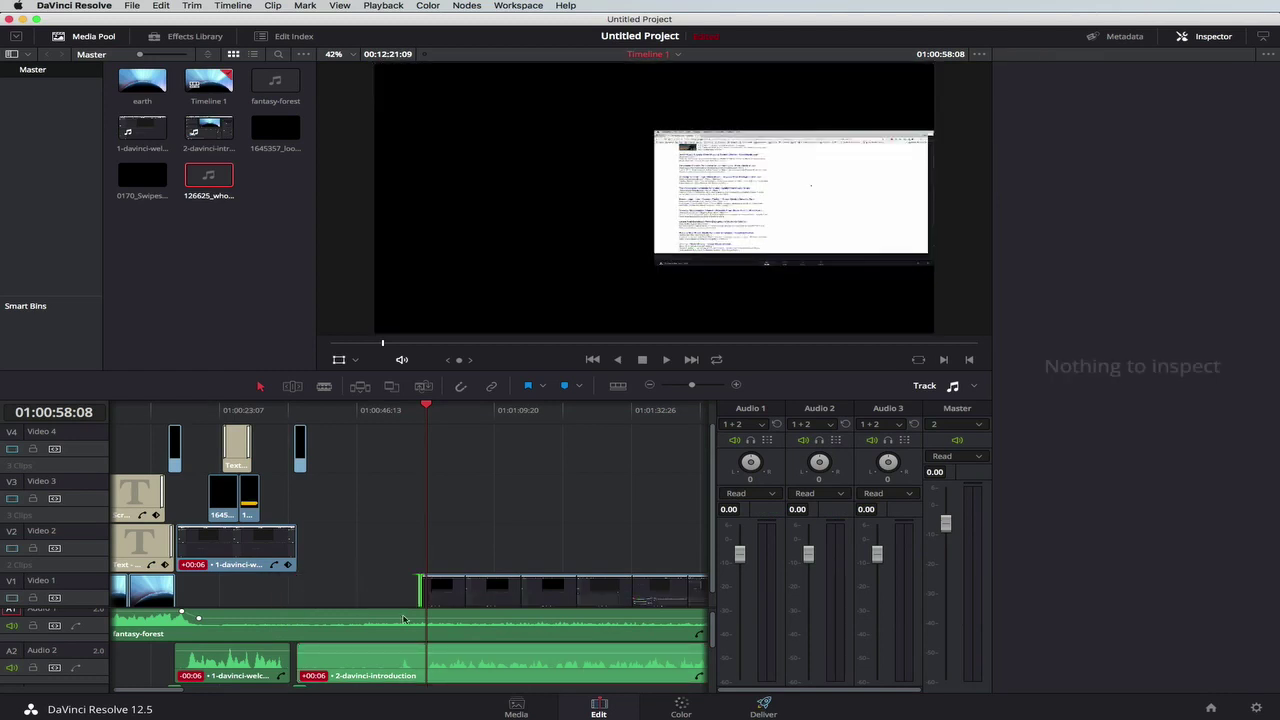
left_click_drag(299, 667, 419, 655)
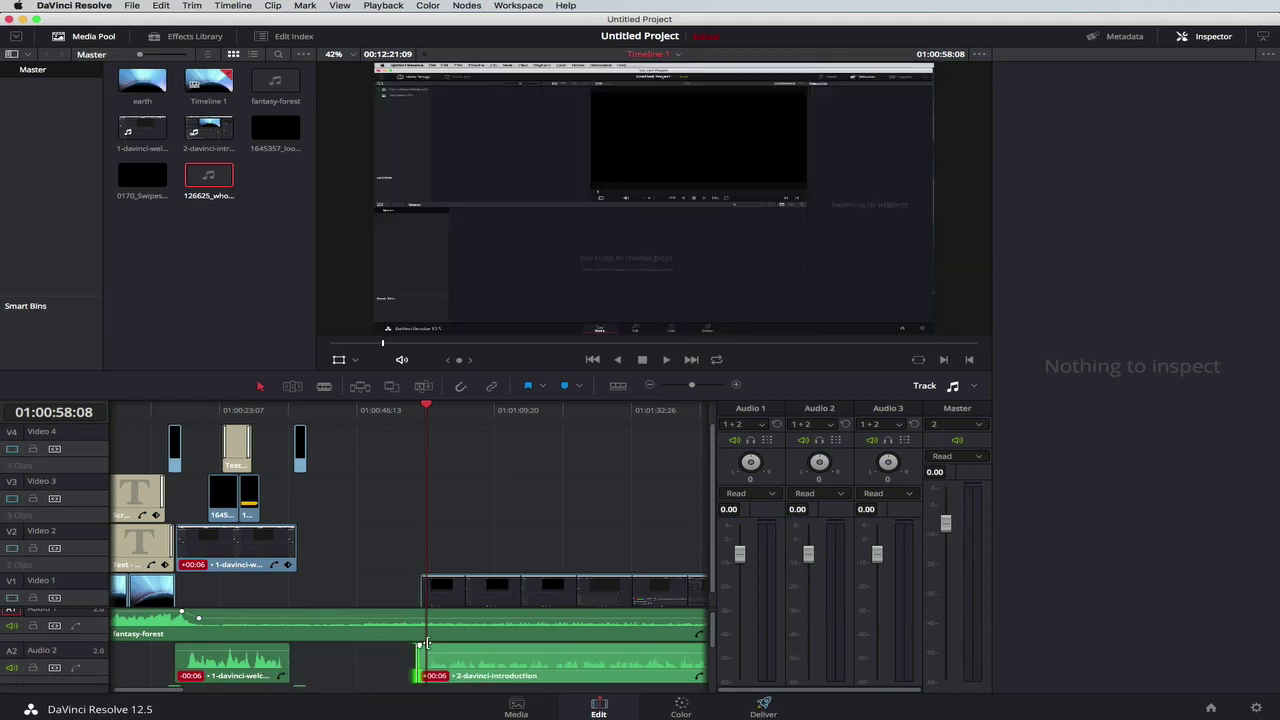
- Play the trimmed opening of 2-davinci-introduction and trim the starts of its audio and video slightly further in
left_click(418, 409)
key("space")
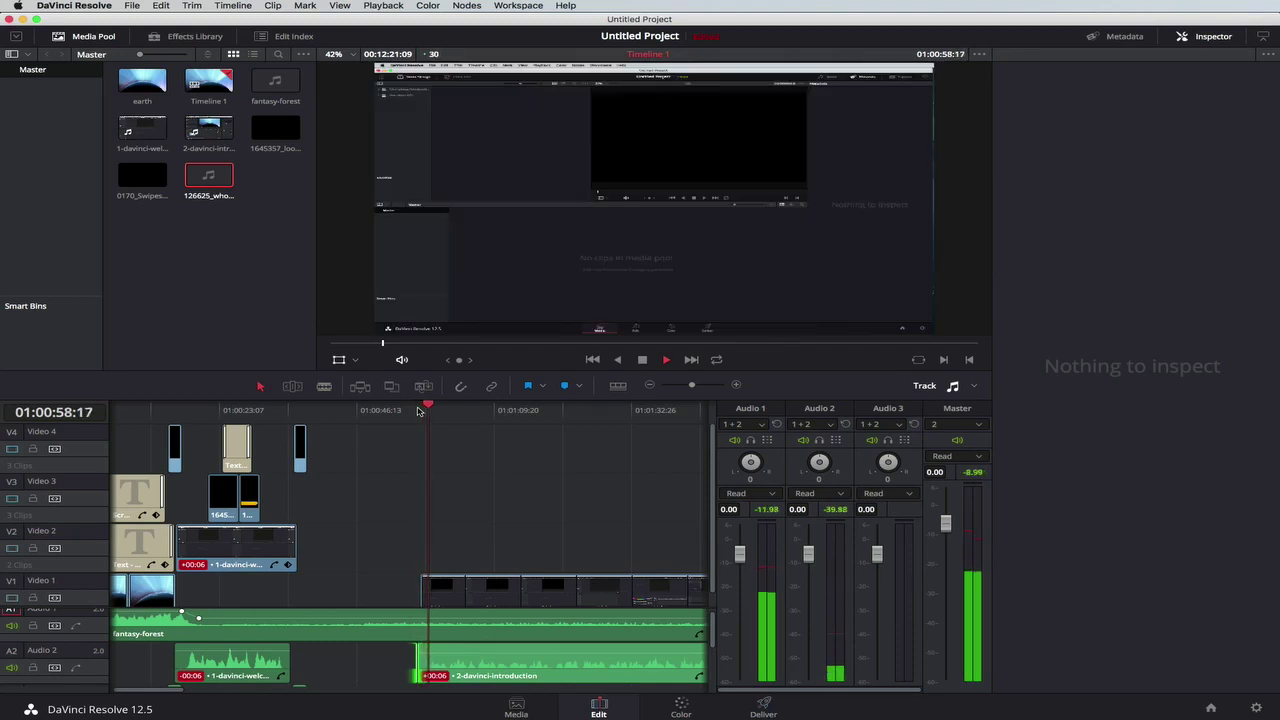
key("space")
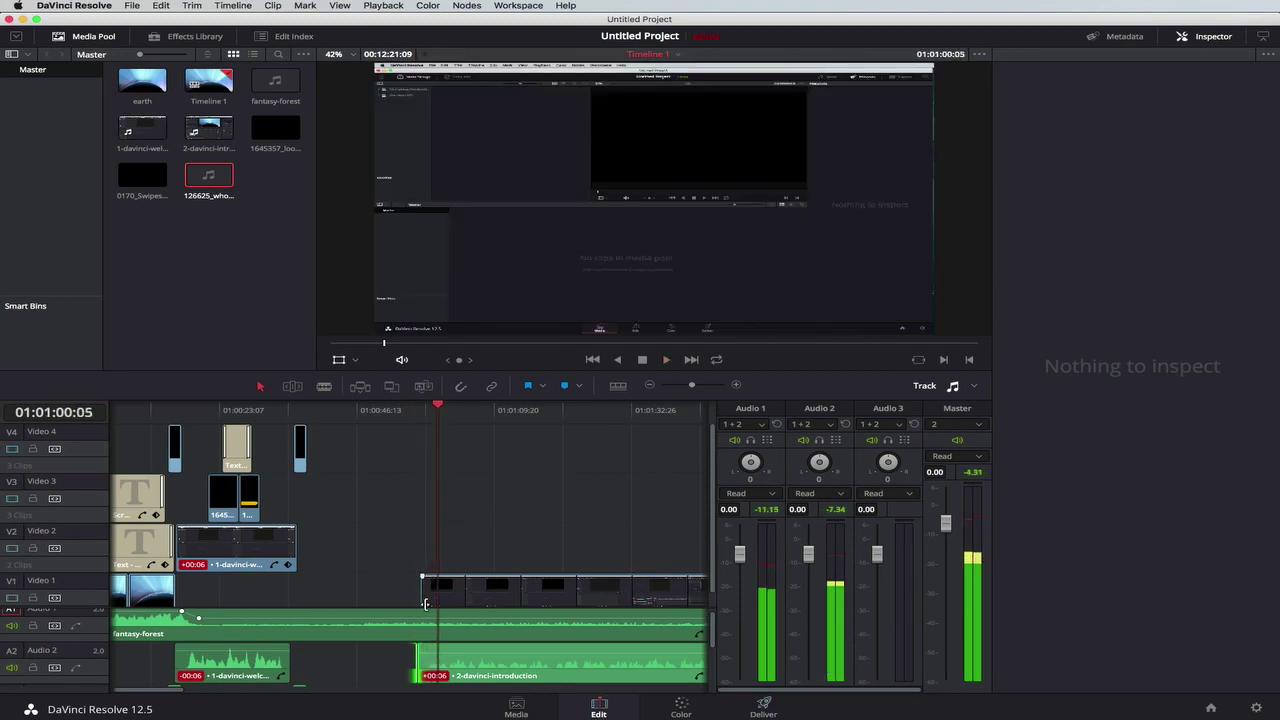
mouse_move(419, 655)
left_mouse_down()
mouse_move(430, 653)
mouse_move(421, 640)
left_mouse_up()
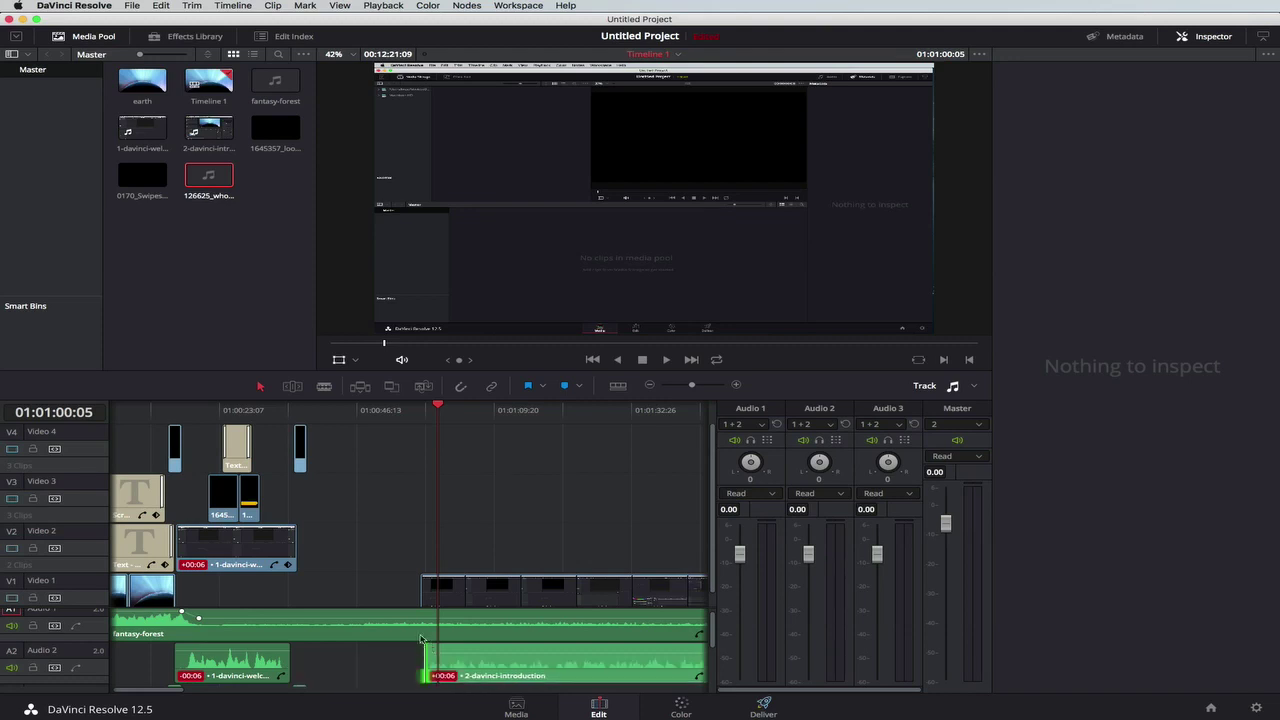
left_click_drag(421, 596, 428, 595)
- Move the 2-davinci-introduction video and audio together earlier, to meet the end of the 1-davinci-welcome video
left_click(483, 600)
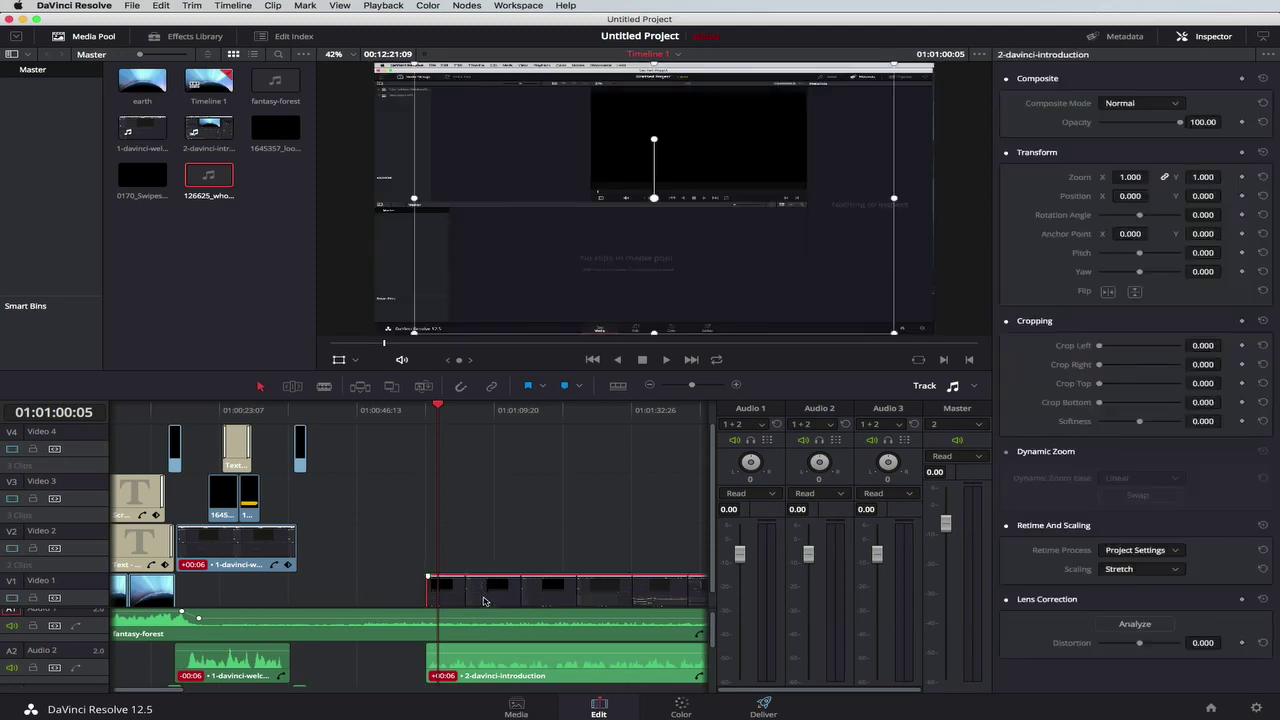
left_click(480, 643)
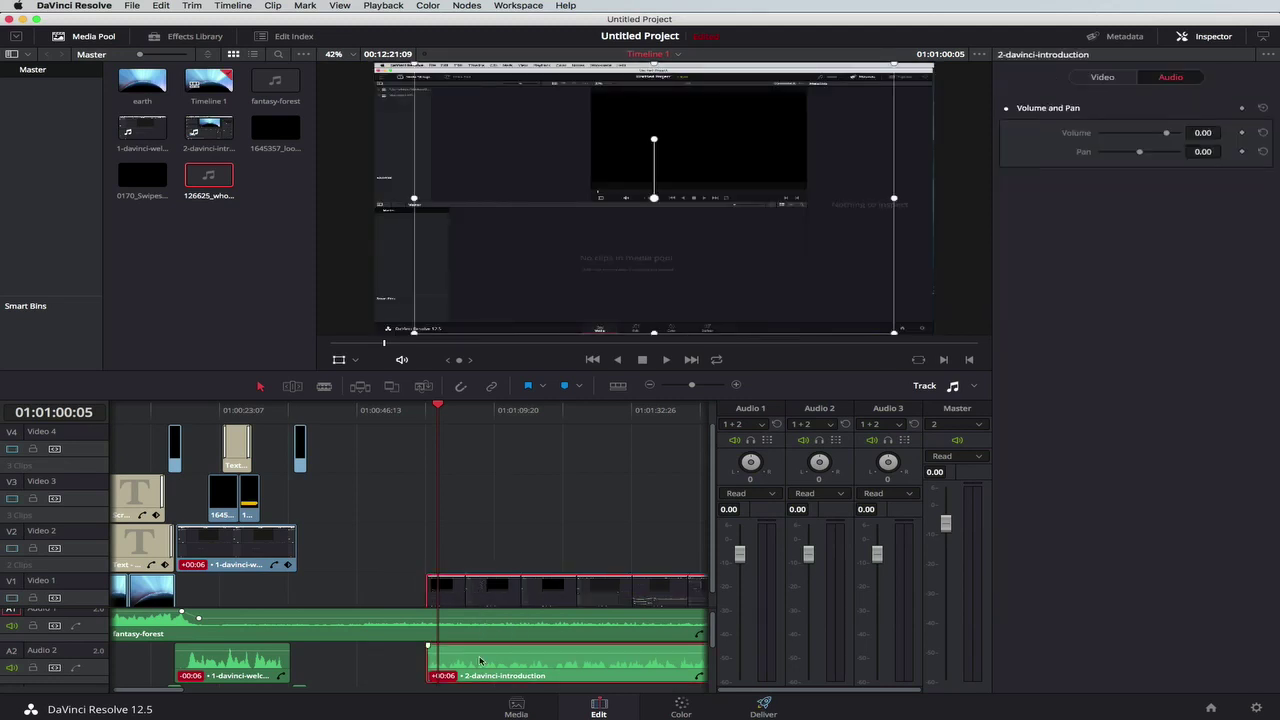
scroll(488, 576, "left", 2)
left_click_drag(490, 594, 348, 600)
- Play the second swipe transition from 01:00:33:05 through to 01:00:38:14
left_click(306, 412)
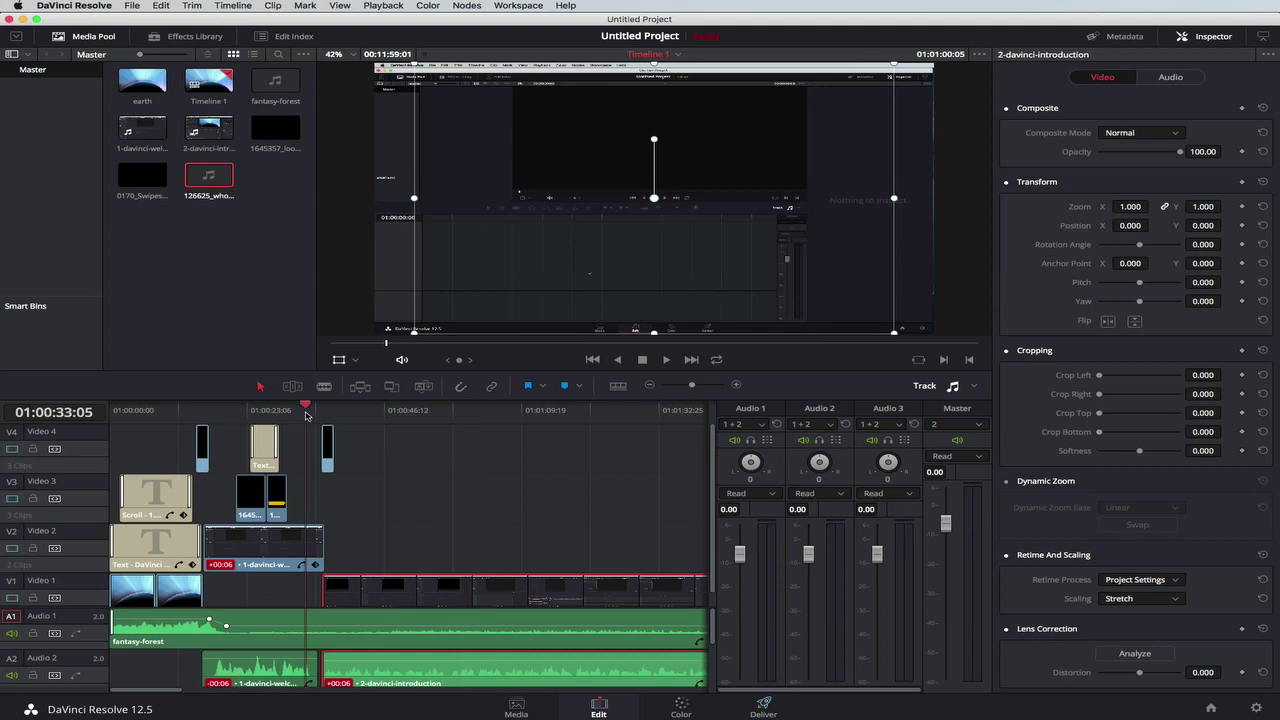
key("space")
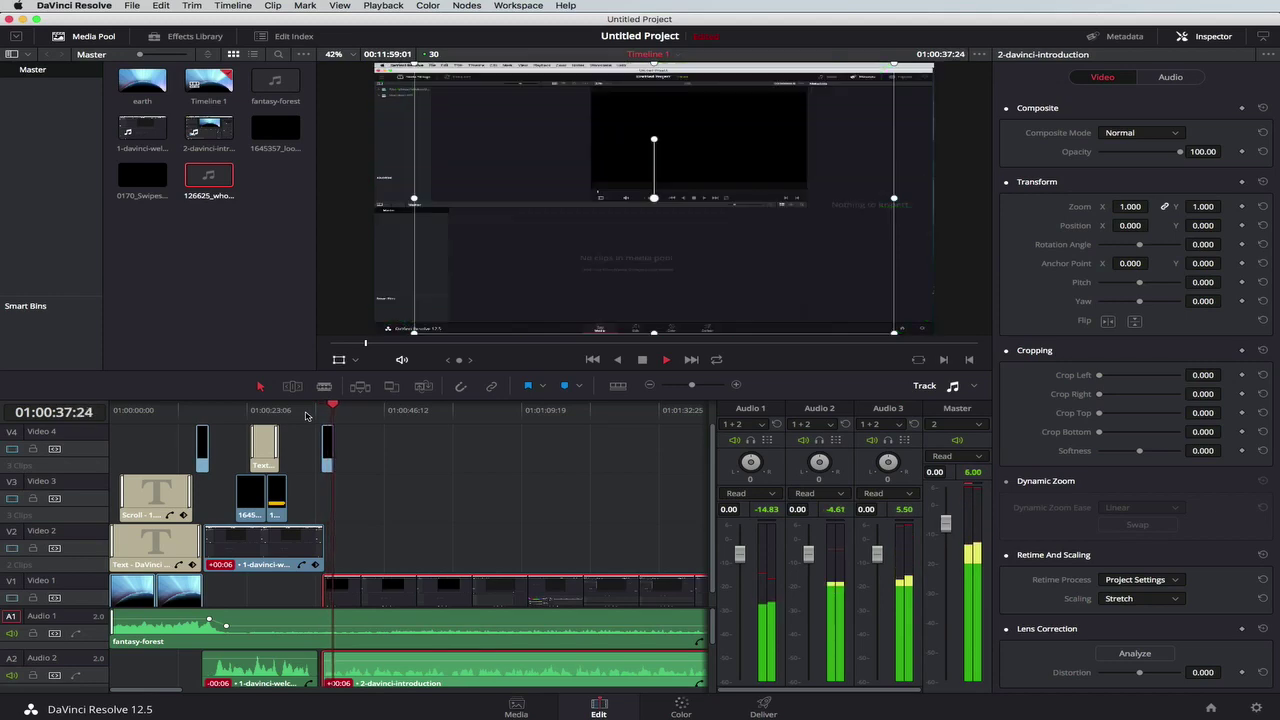
key("space")
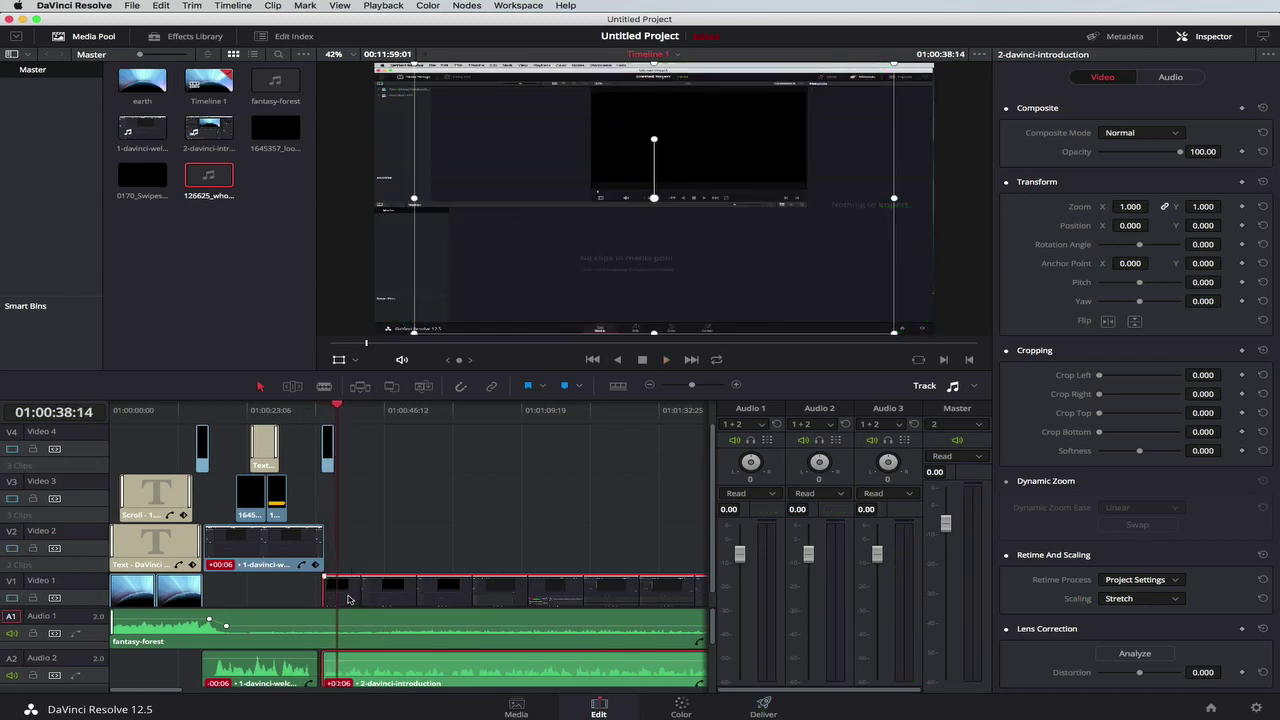
- Shift the 2-davinci-introduction video and audio slightly later, and extend both of their starts back under the swipe clip
left_click_drag(348, 599, 357, 600)
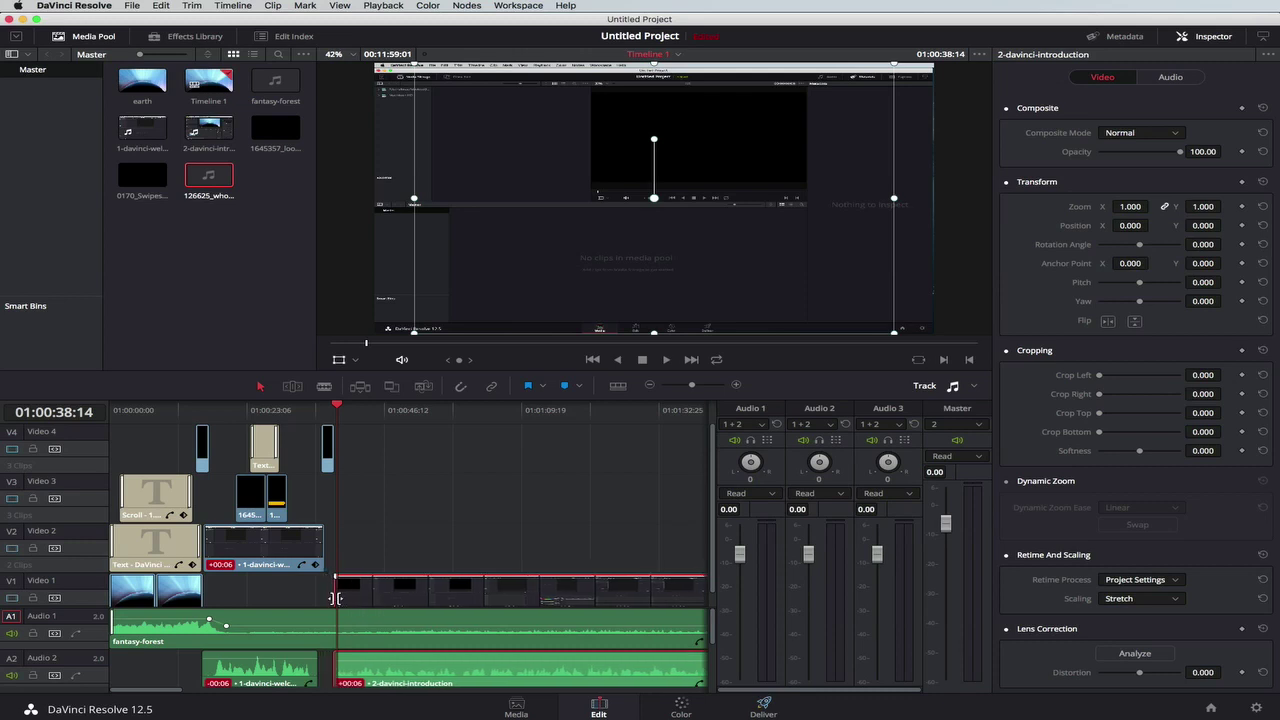
left_click(335, 598)
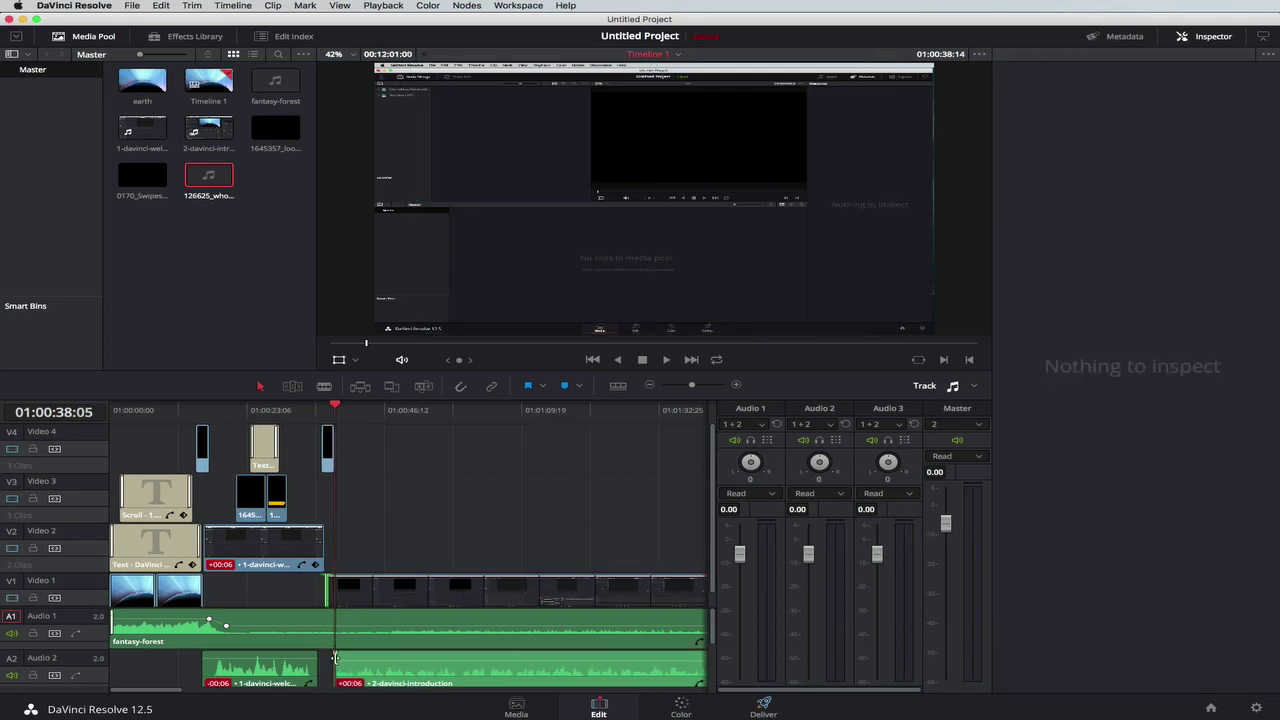
left_click_drag(334, 661, 325, 661)
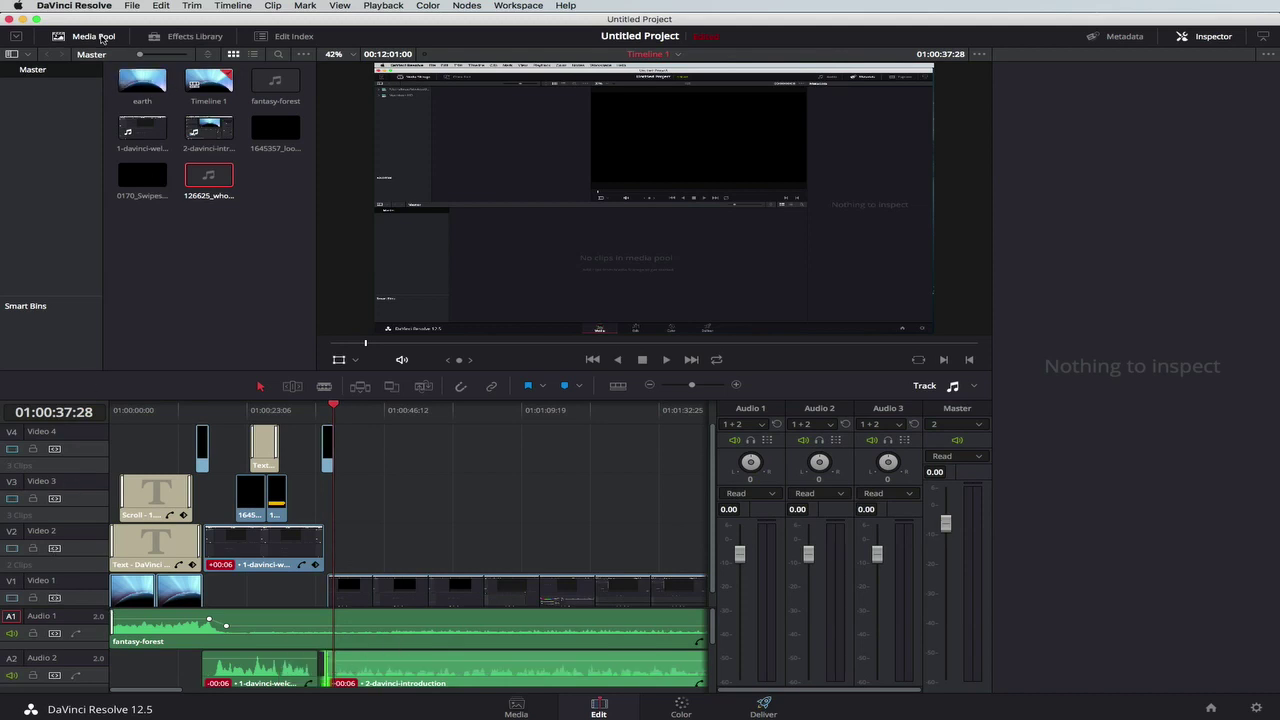
- Add a Cross Fade 0 dB transition to the start of the 2-davinci-introduction audio and play across the cut
left_click(102, 38)
left_click(191, 40)
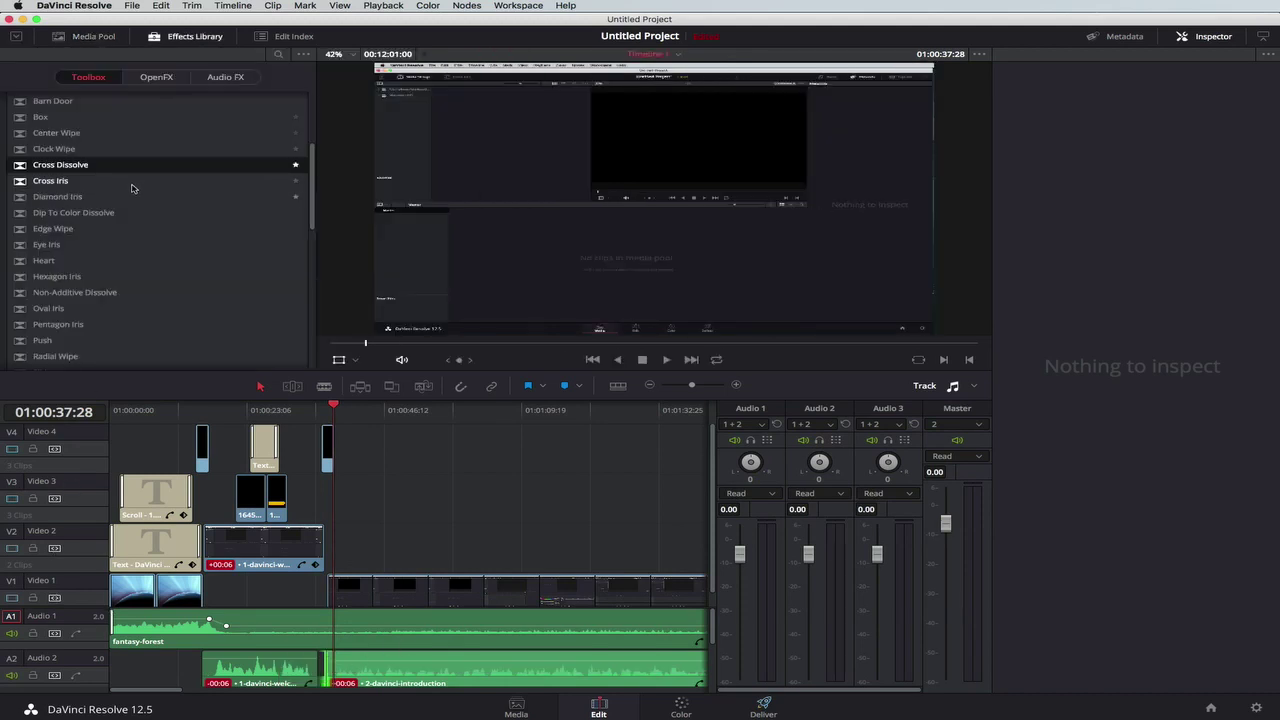
scroll(131, 188, "up", 5)
left_click(60, 166)
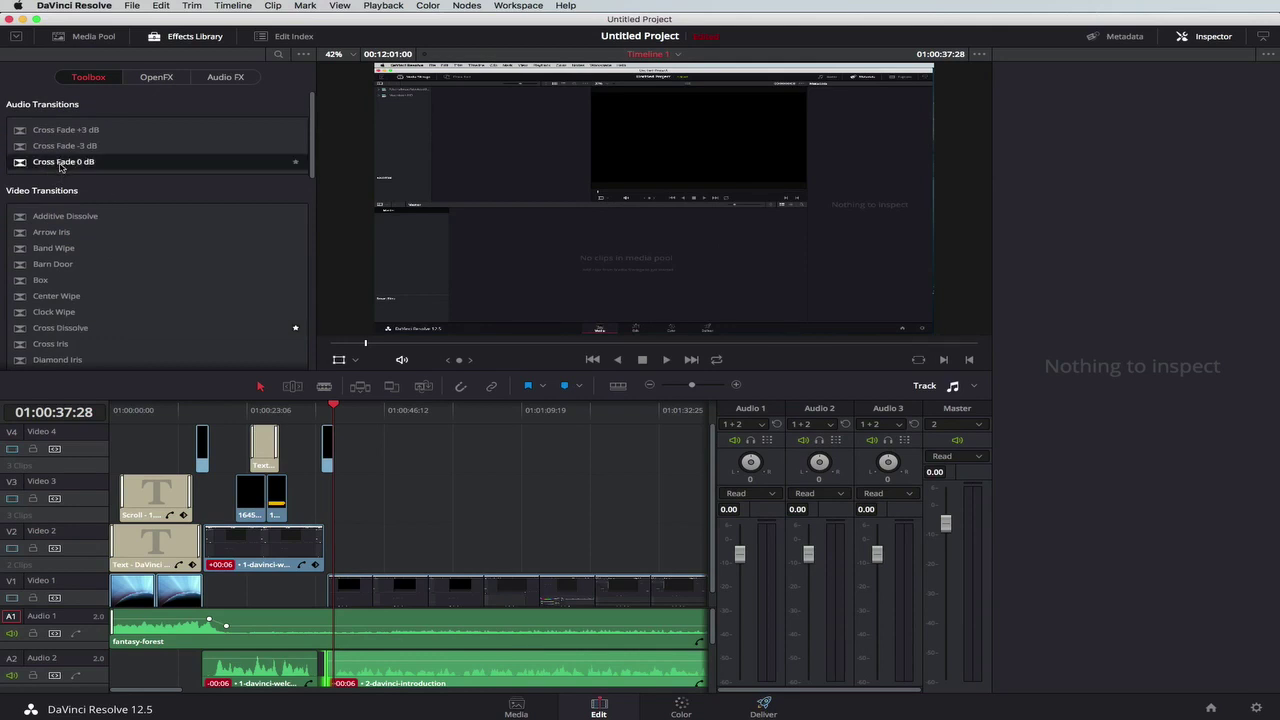
left_click_drag(60, 166, 330, 660)
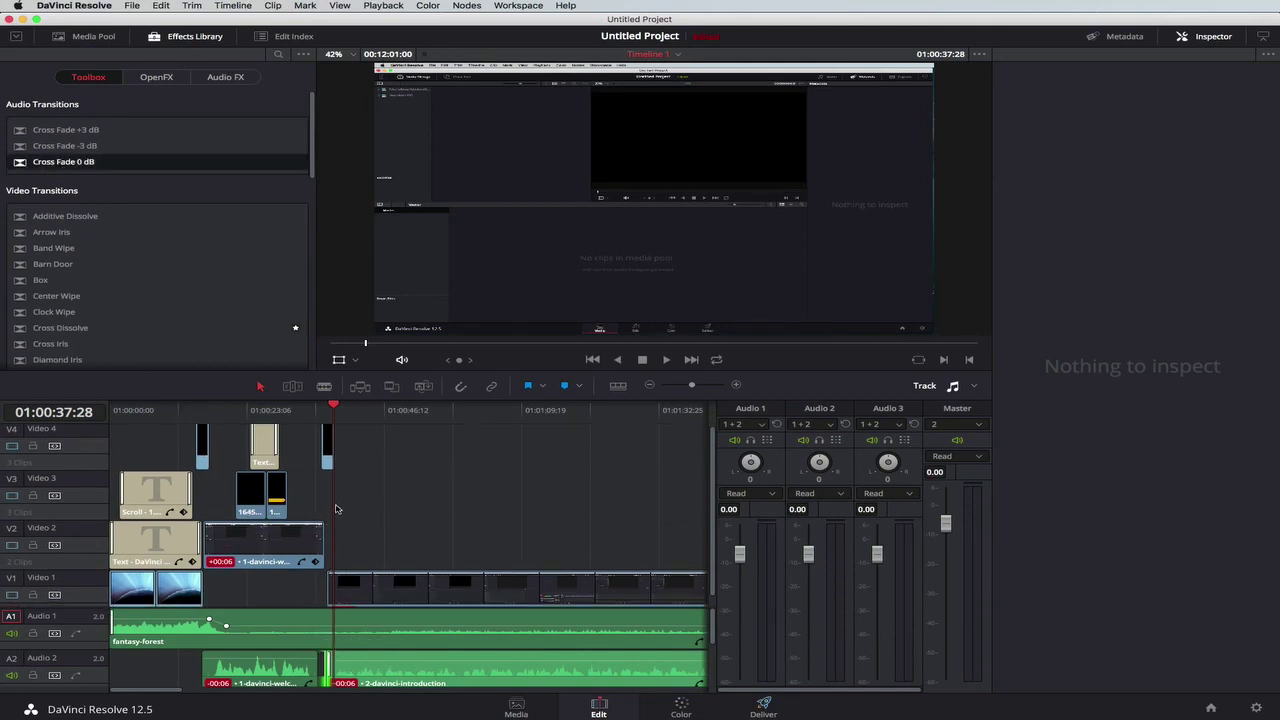
left_click_drag(335, 405, 317, 407)
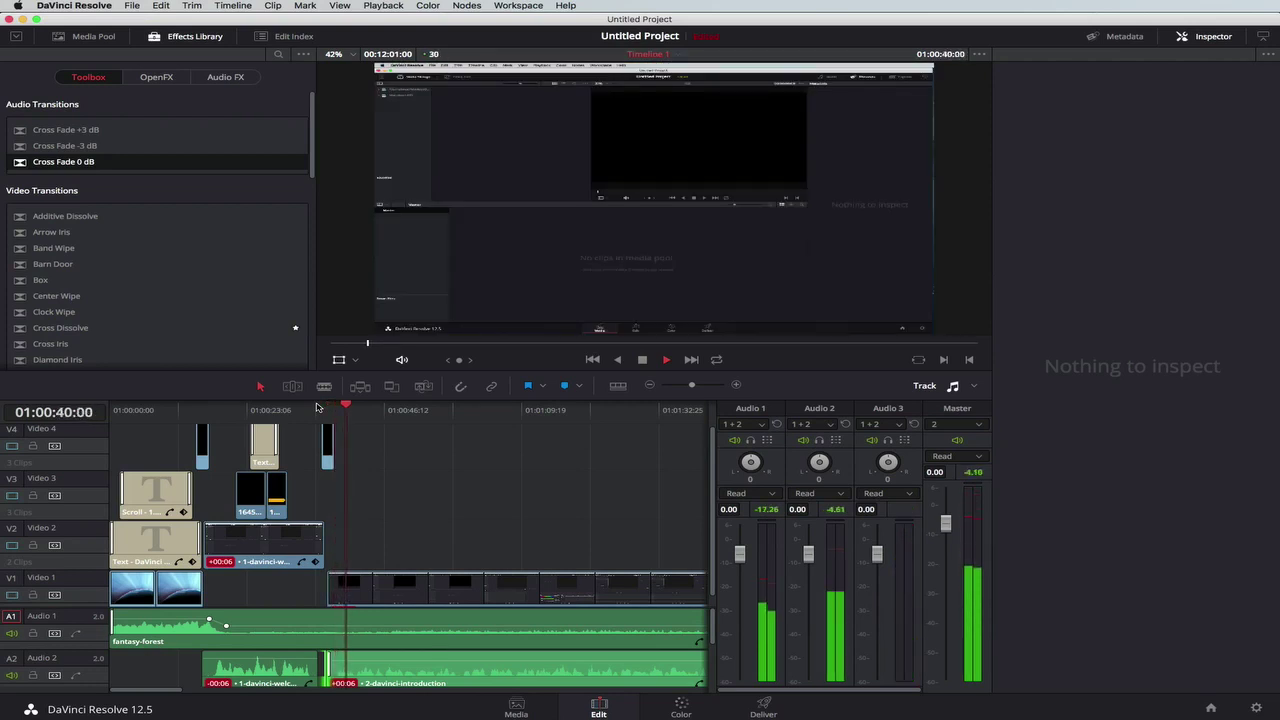
key("space")
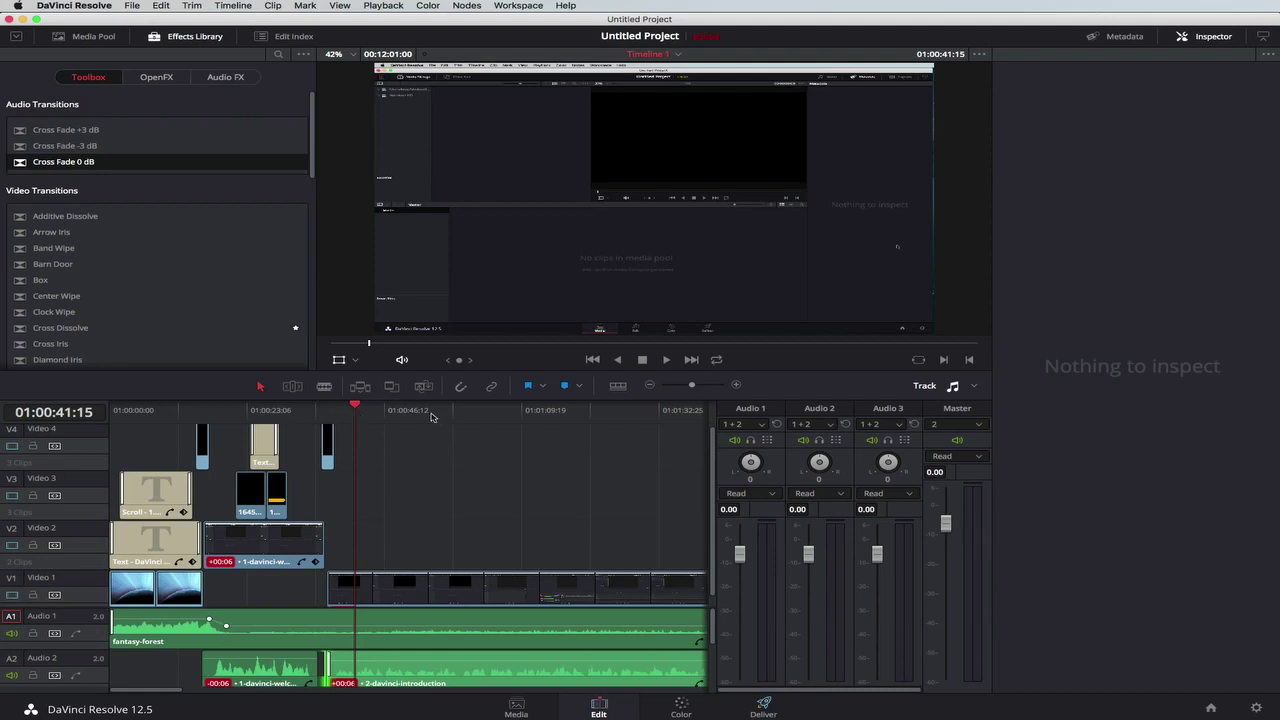
- From Finder's vision/screen-recordings folder, add 3-divinci-section1 to the timeline directly after 2-davinci-introduction, with its video on Video 1
left_click_drag(693, 388, 676, 388)
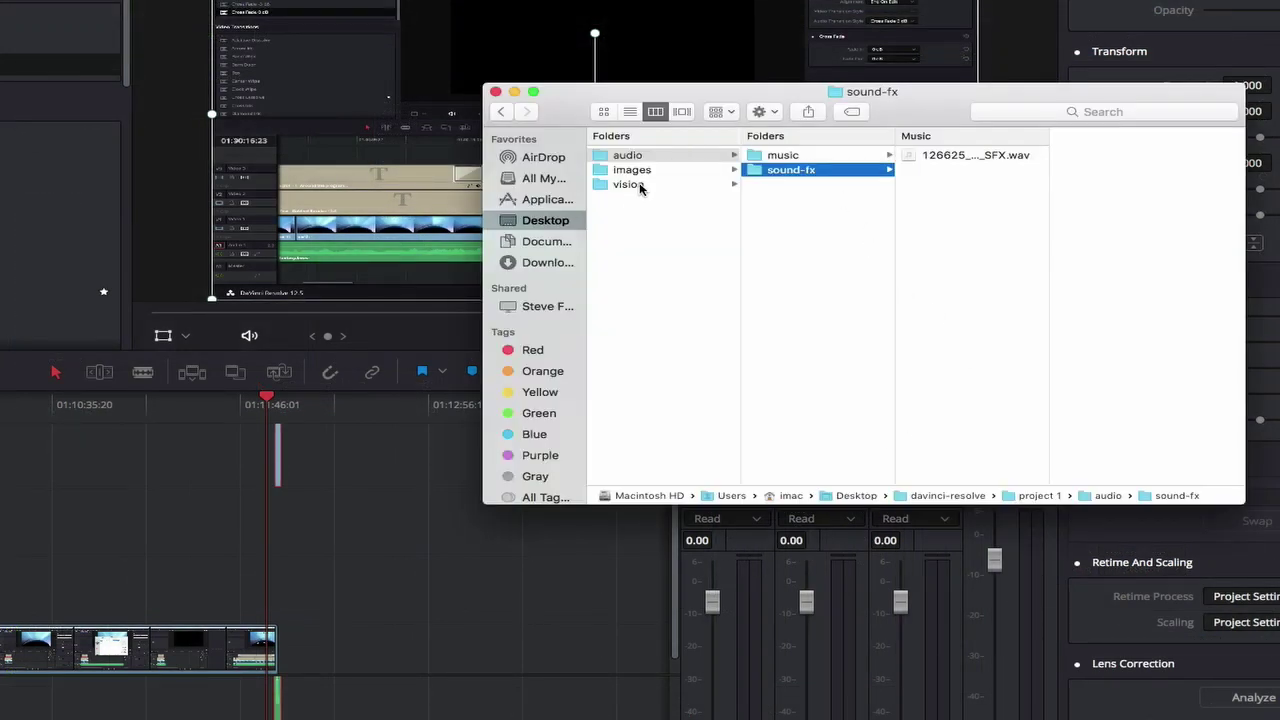
left_click(630, 184)
left_click(808, 186)
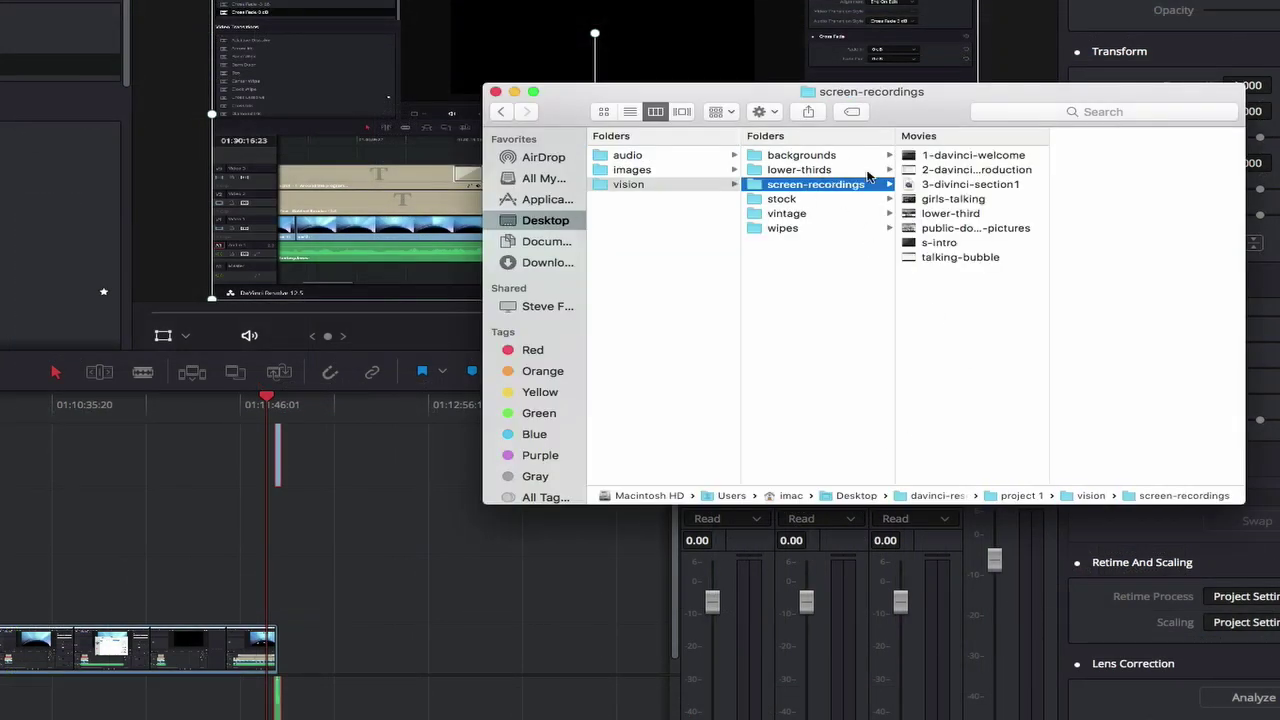
left_click(957, 186)
left_click_drag(957, 188, 284, 655)
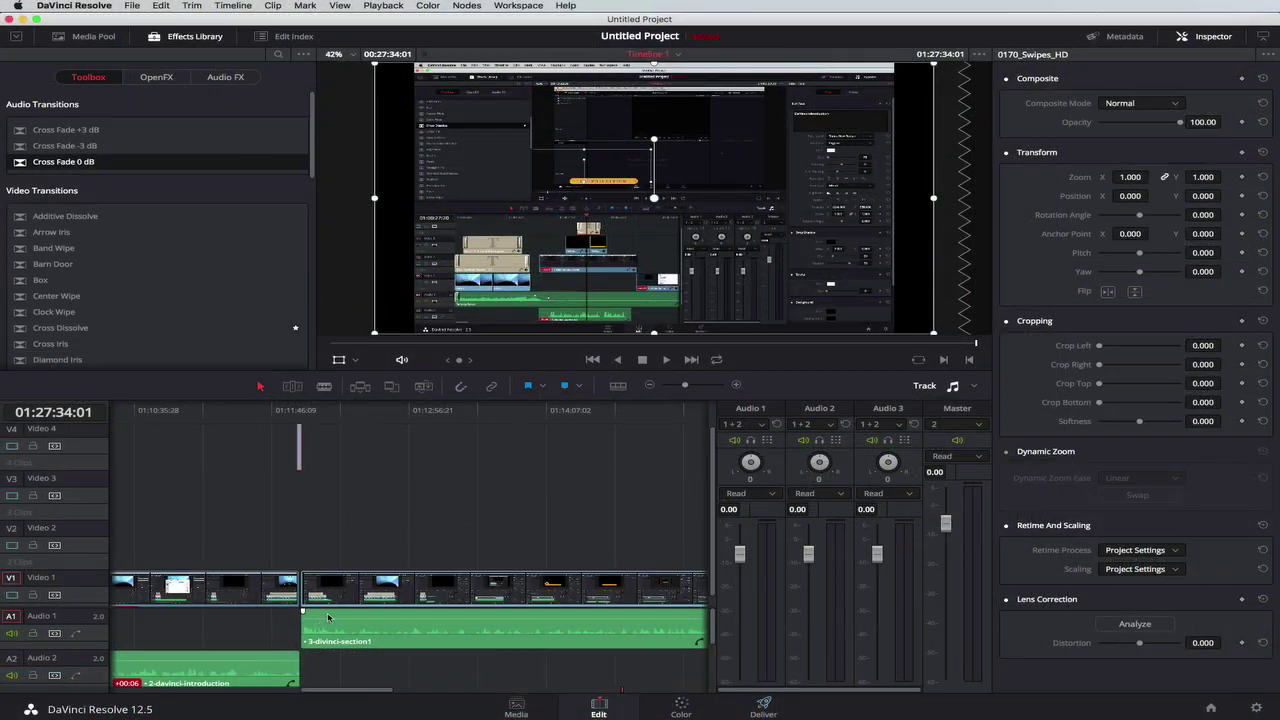
- Play across the cut into 3-divinci-section1 and set that clip's scaling to Stretch
left_click(291, 416)
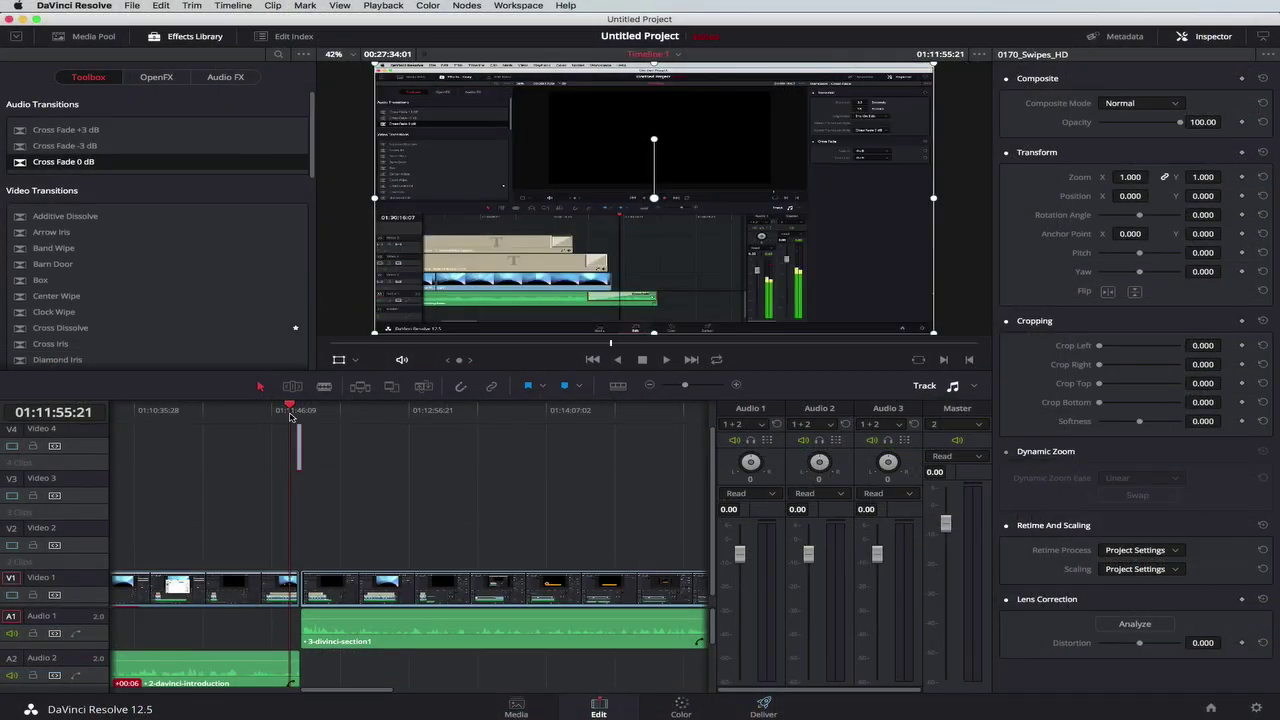
key("space")
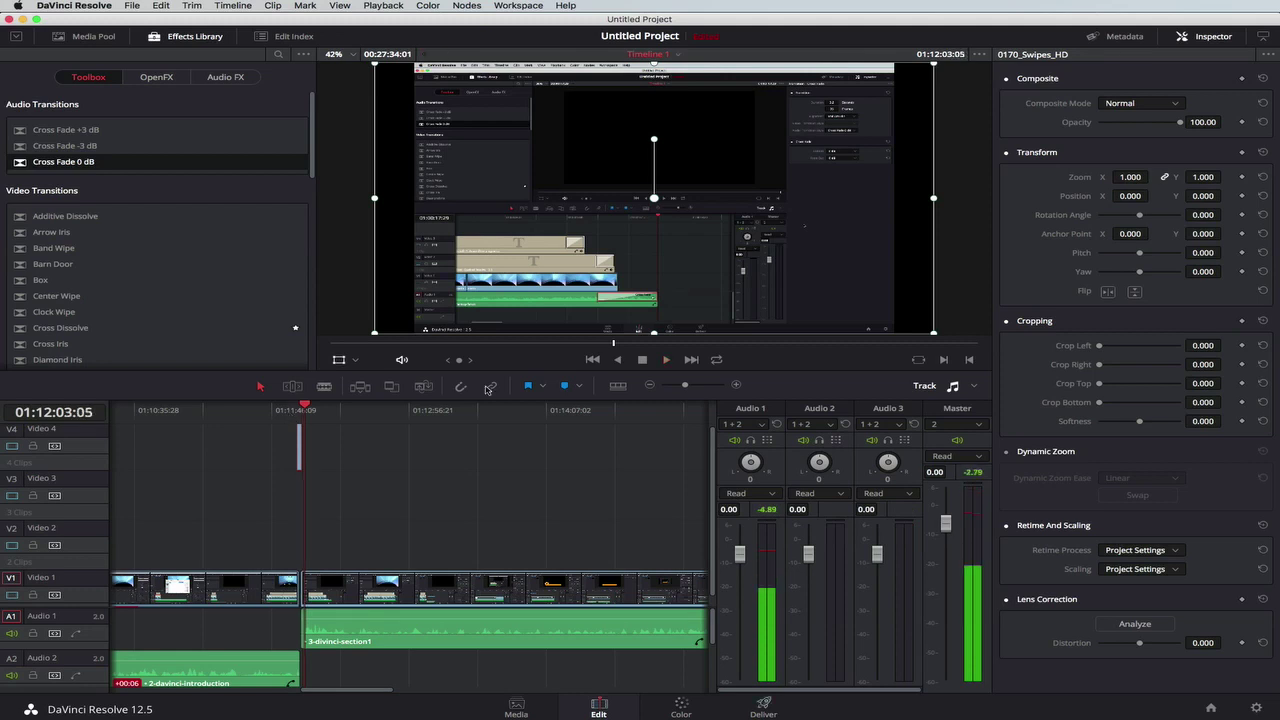
left_click(424, 596)
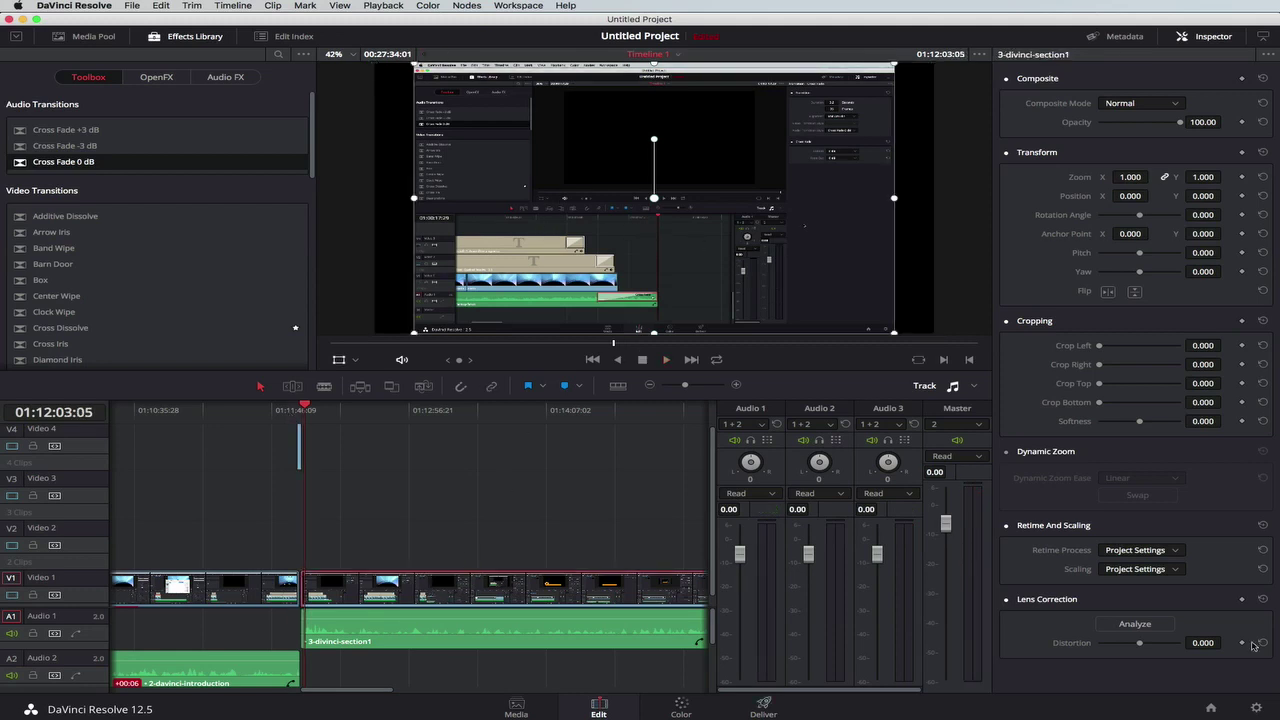
left_click(1127, 571)
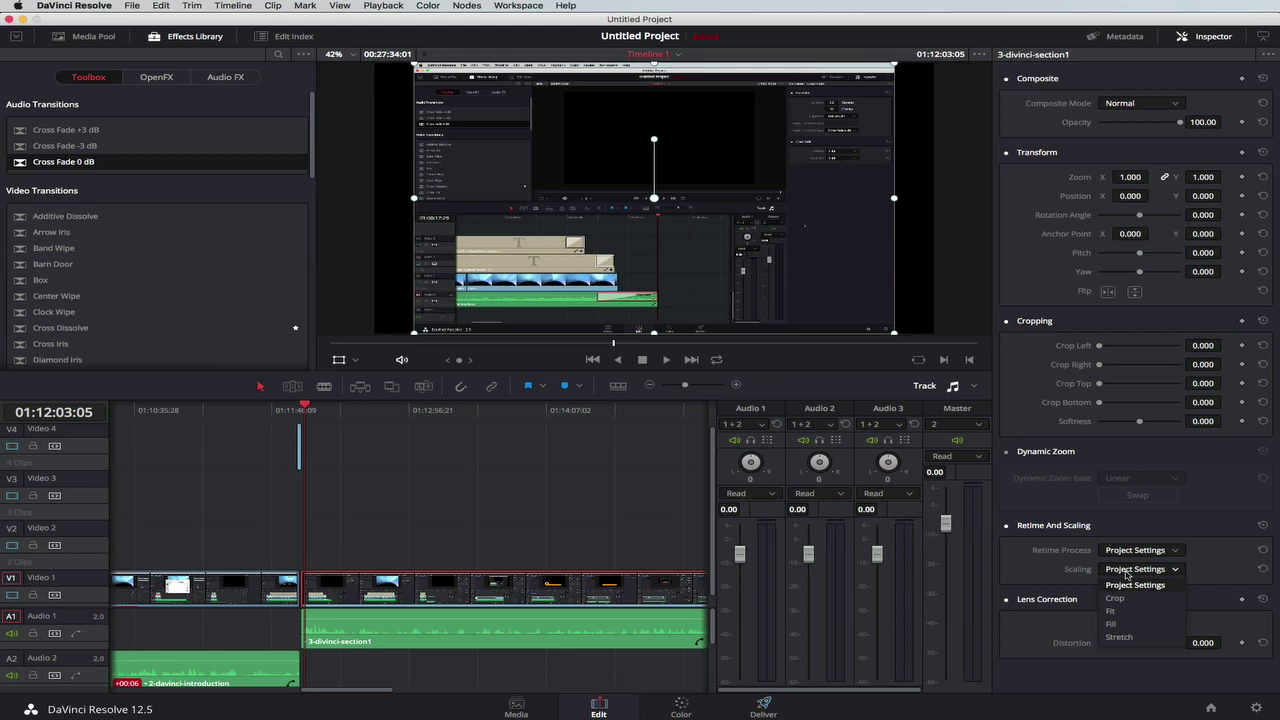
left_click(1119, 637)
- Replay the cut from 2-davinci-introduction into the stretched 3-divinci-section1 clip
scroll(317, 497, "left", 3)
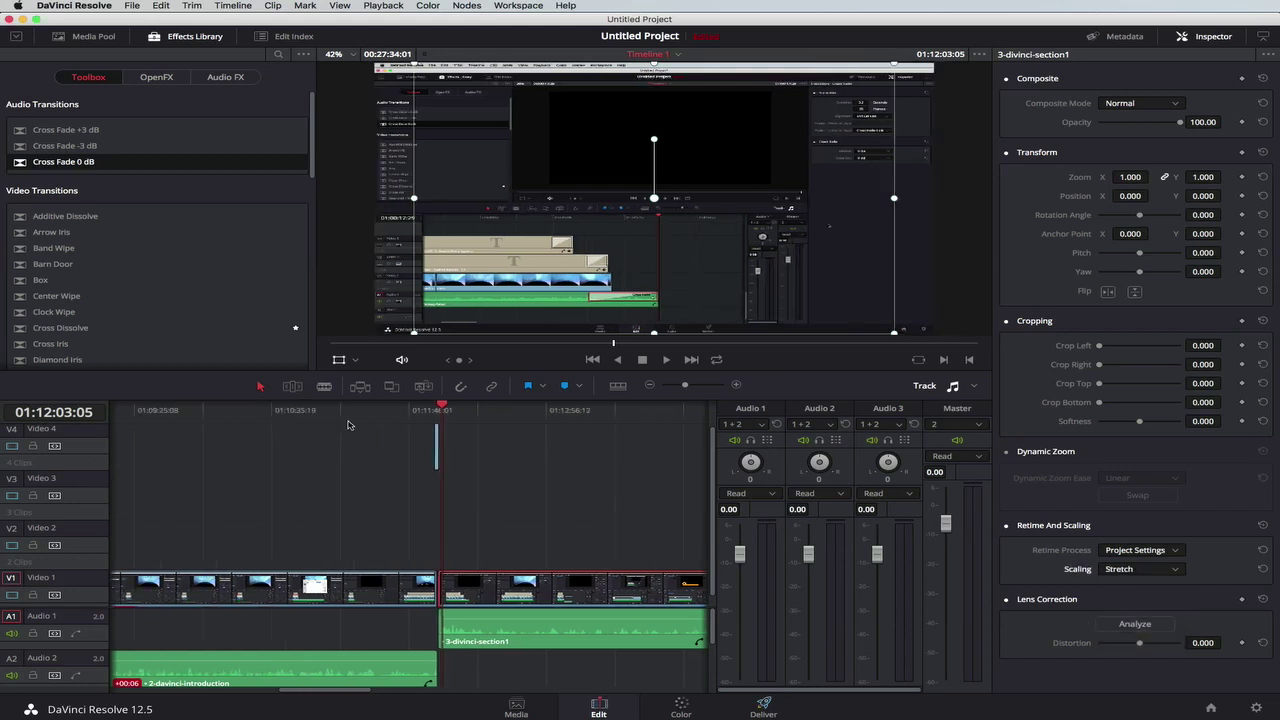
left_click(435, 404)
key("space")
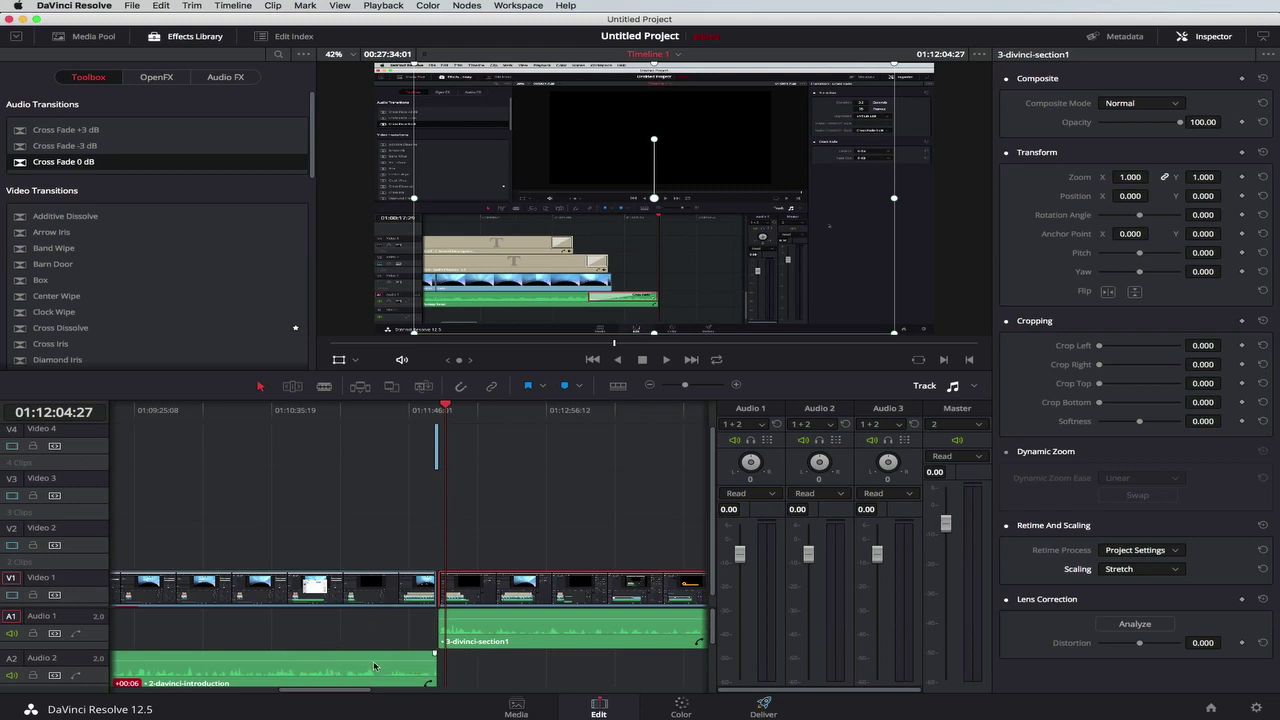
- Move the 3-divinci-section1 audio from Audio 1 down to Audio 2, following the 2-davinci-introduction audio
scroll(305, 634, "left", 15)
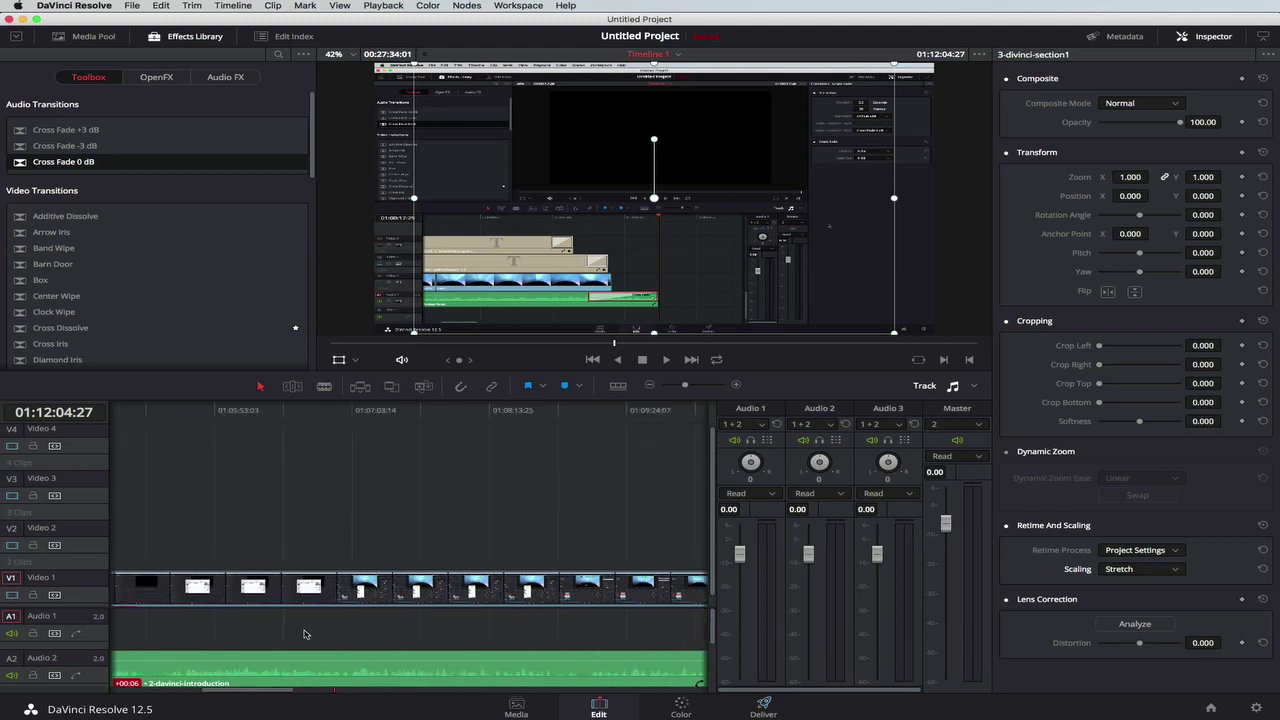
scroll(305, 634, "right", 2)
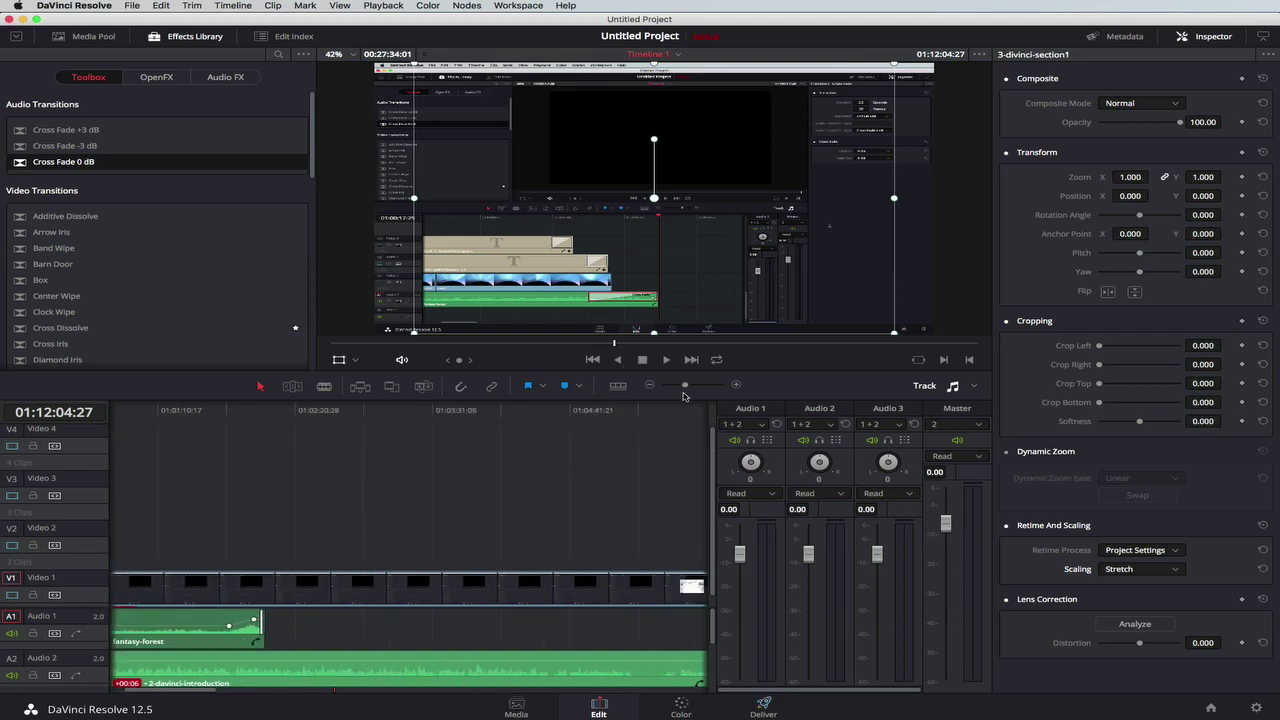
left_click_drag(684, 386, 670, 389)
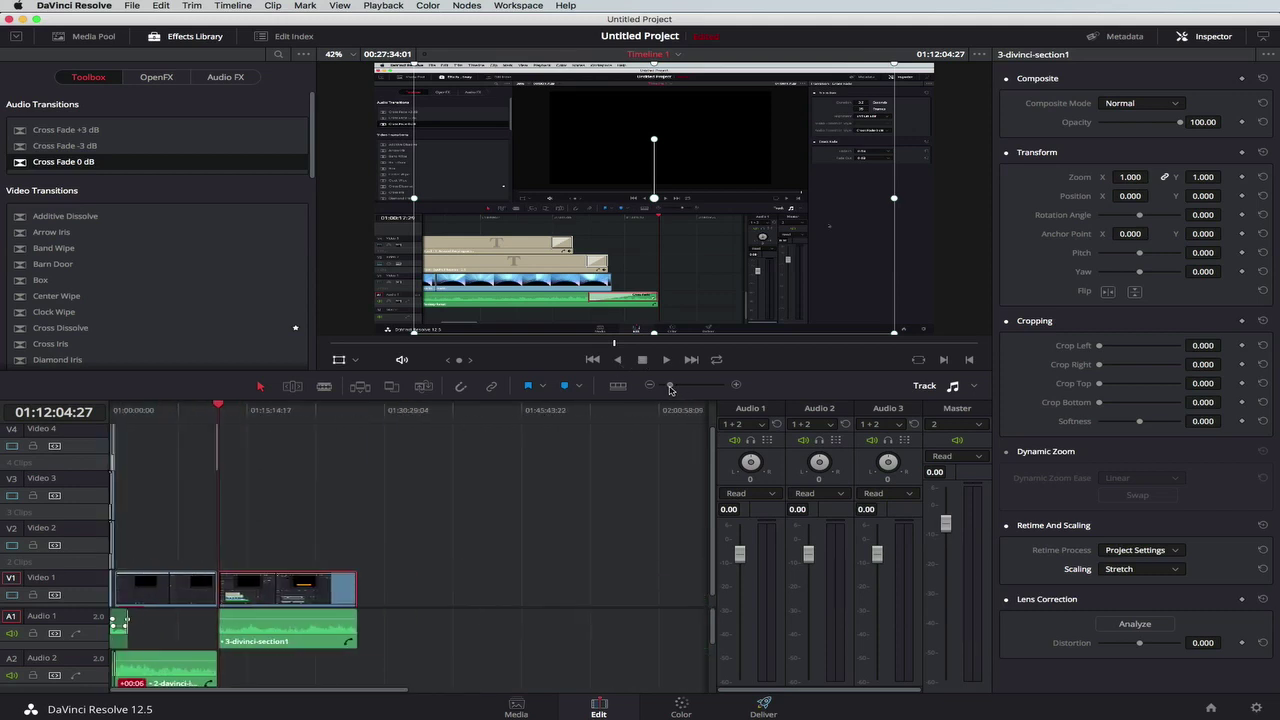
left_click_drag(220, 409, 123, 409)
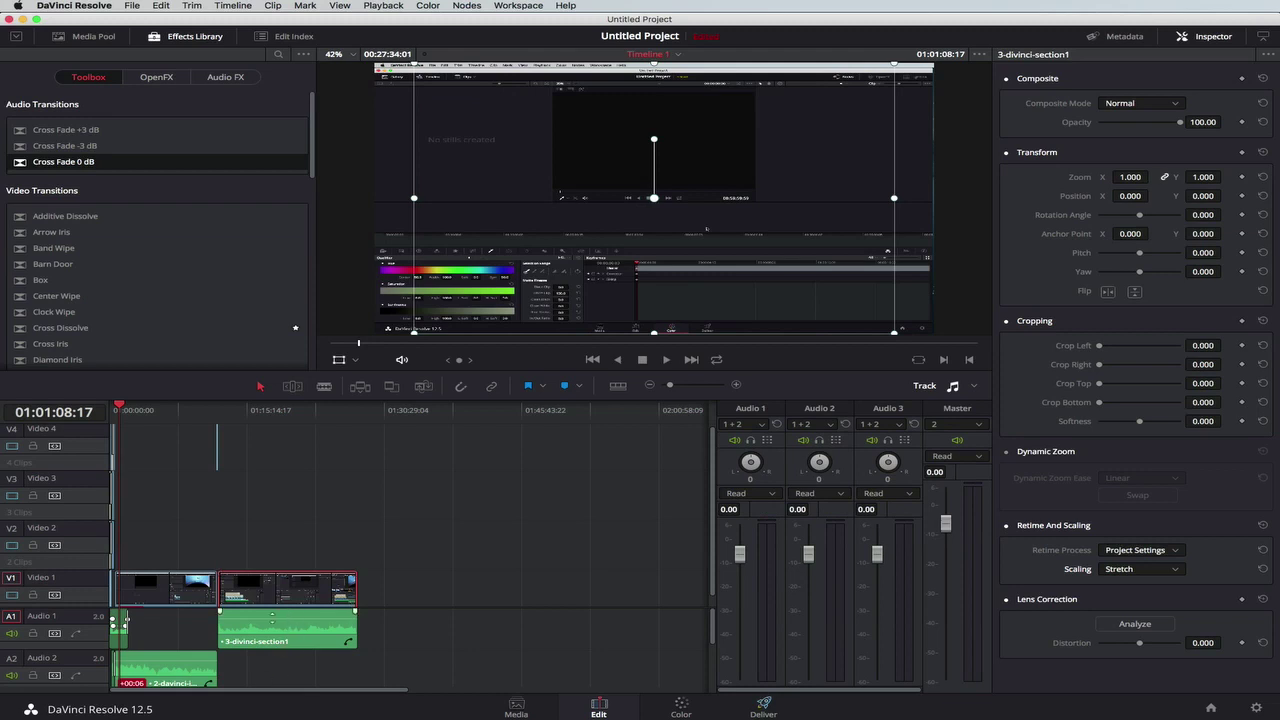
left_click_drag(268, 618, 270, 660)
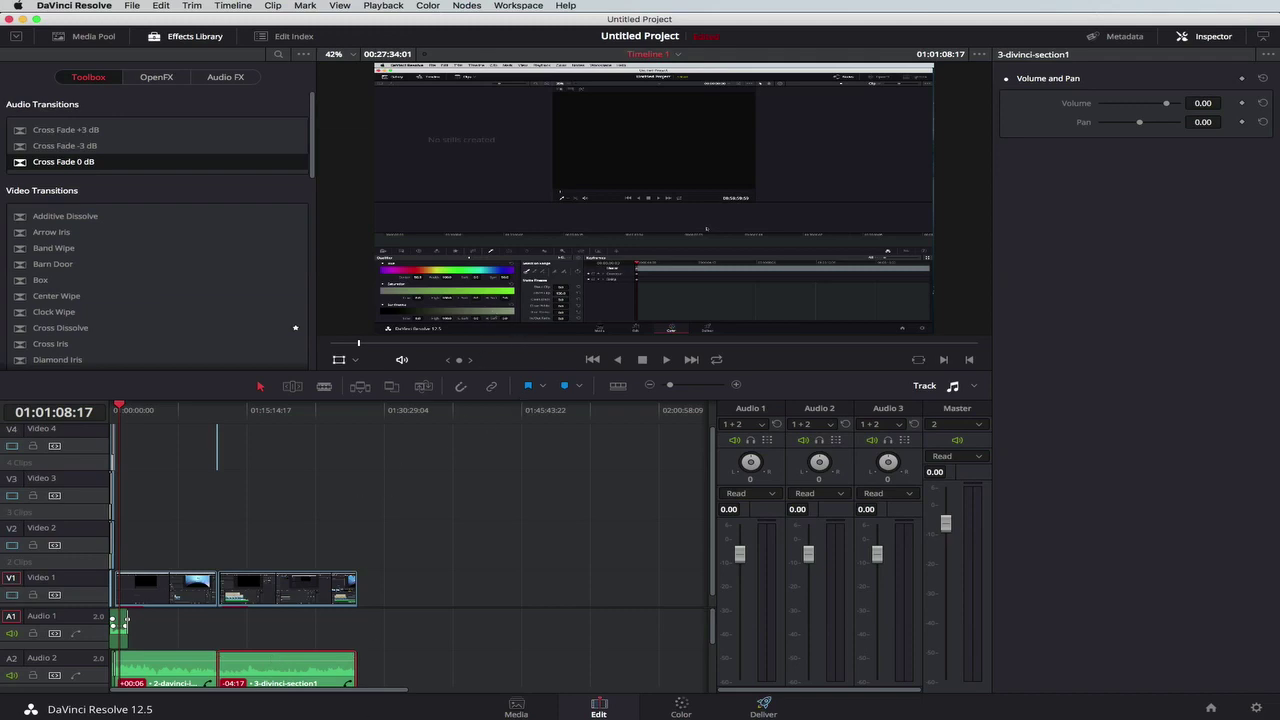
- From Finder's audio/music folder, preview Energy of Beauty.wav and add it to Audio 1 after the fantasy-forest music
key("super+Tab")
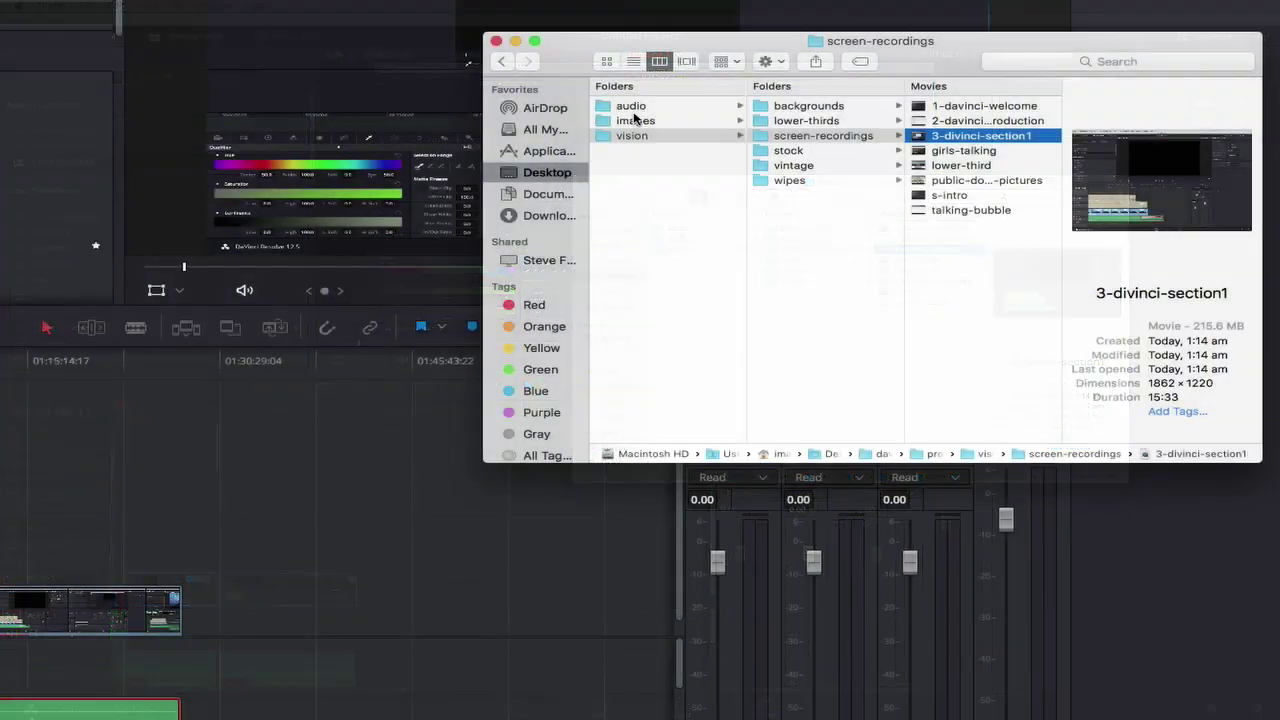
left_click(687, 229)
left_click(645, 108)
left_click(806, 108)
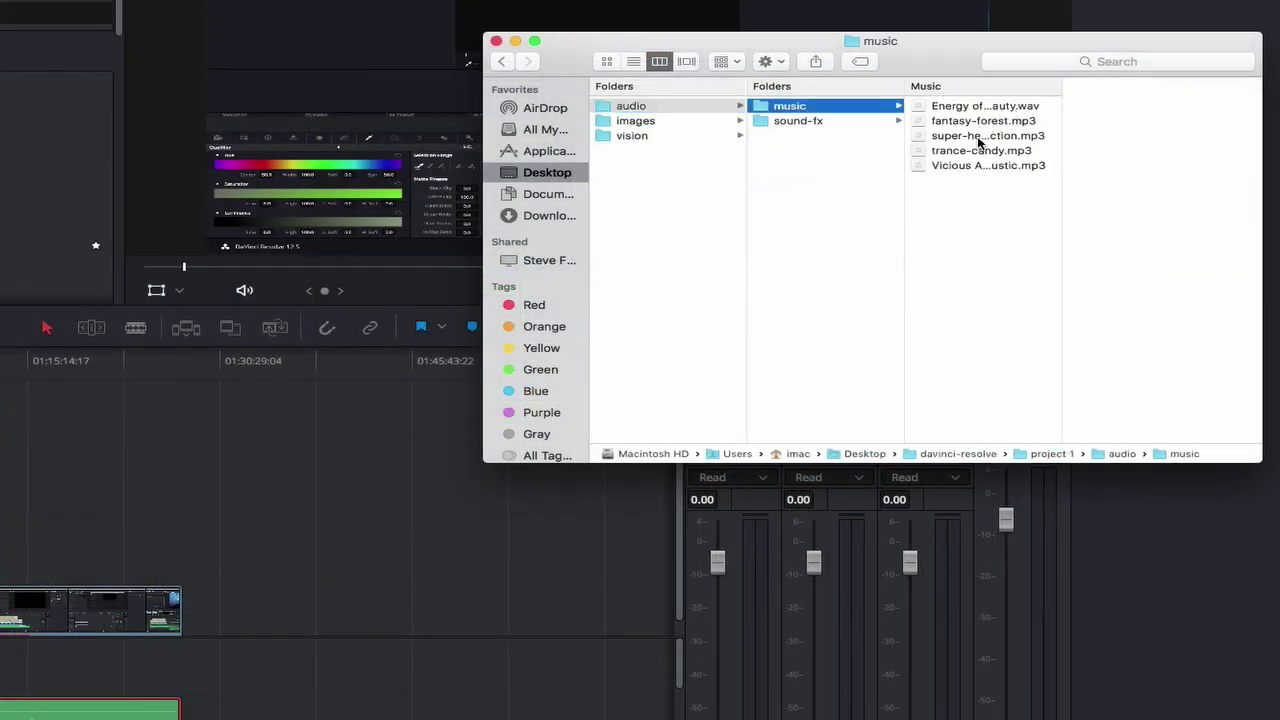
left_click(981, 110)
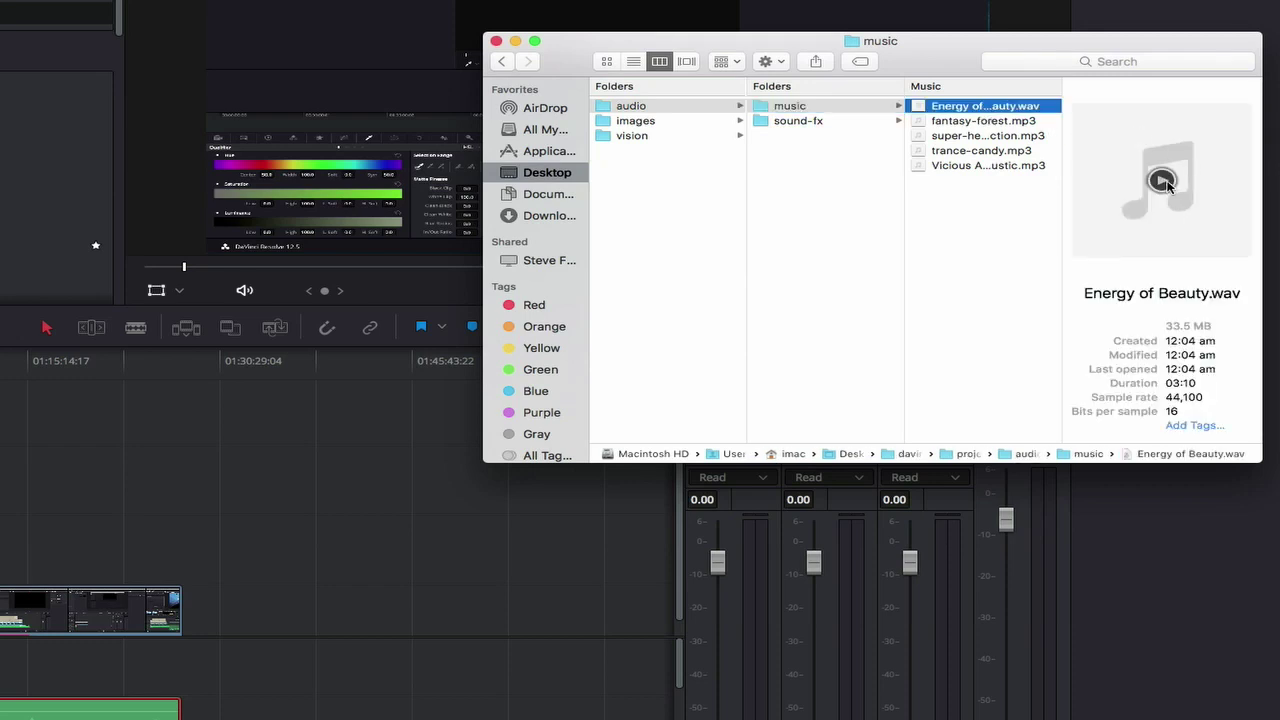
left_click(1163, 182)
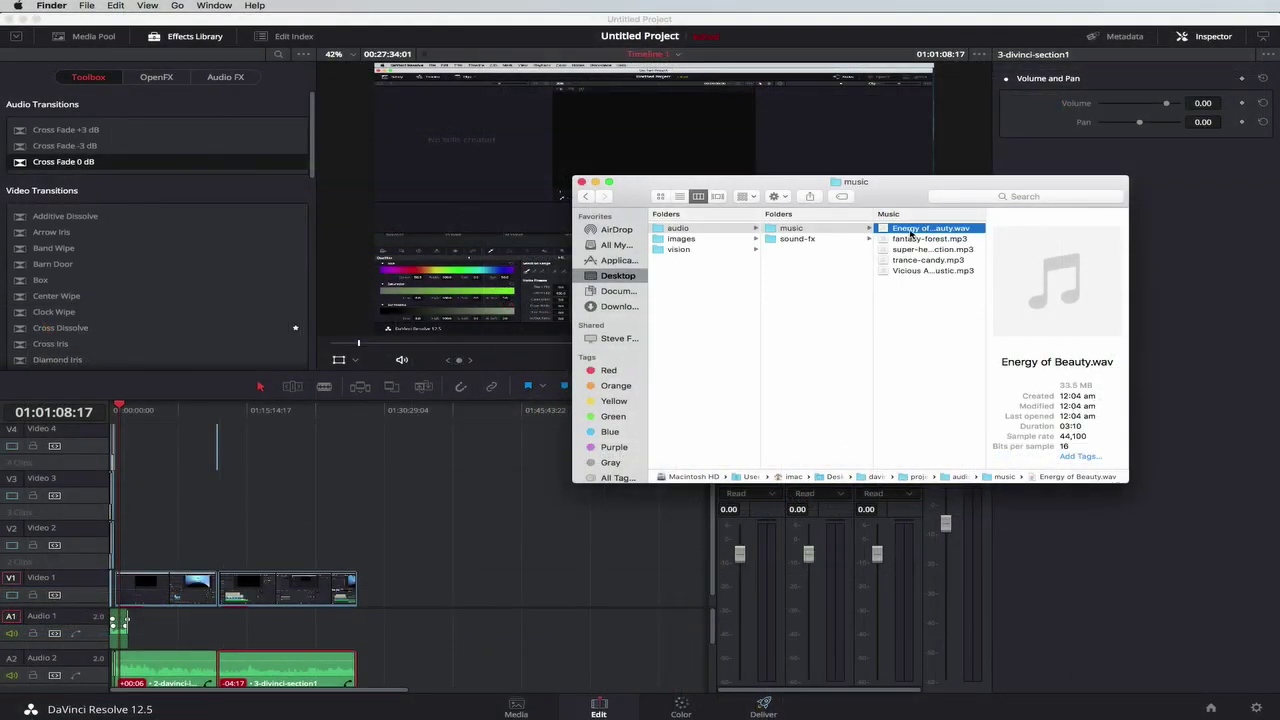
left_click_drag(904, 236, 130, 620)
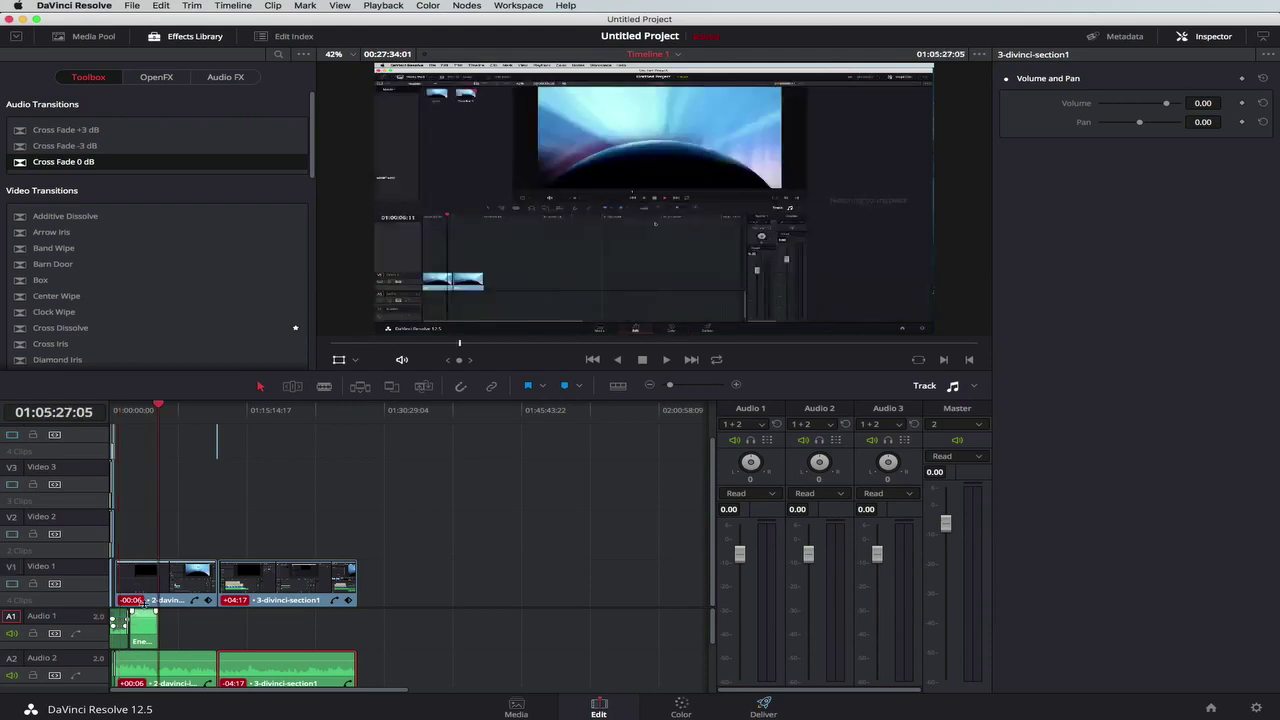
- Move the Energy of Beauty clip earlier on Audio 1 so it starts directly where fantasy-forest ends
left_click_drag(155, 409, 123, 412)
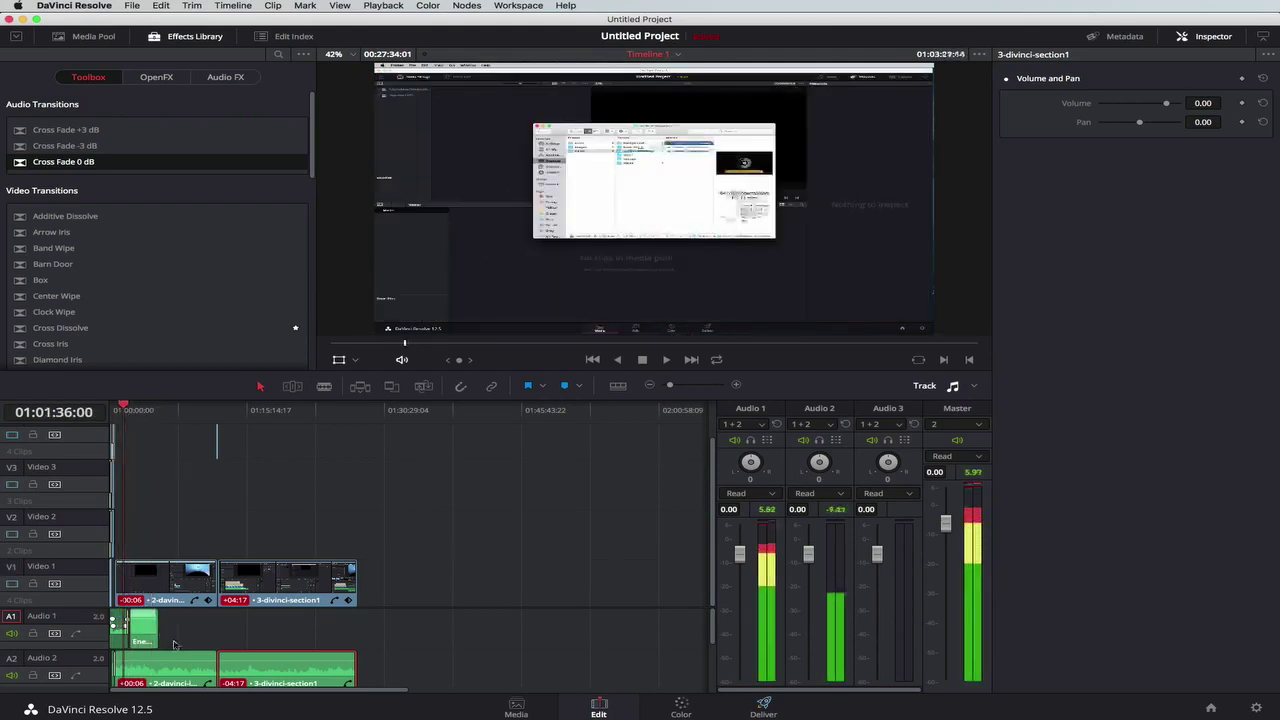
left_click_drag(670, 385, 686, 387)
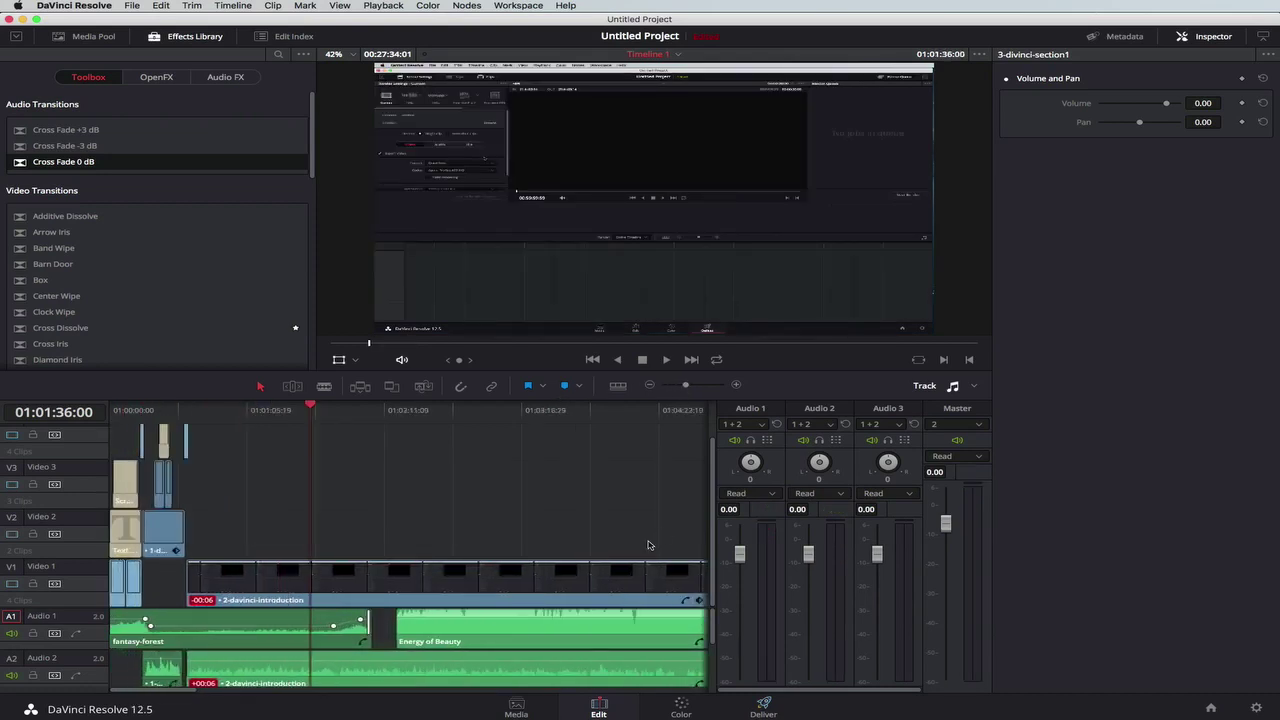
left_click_drag(467, 633, 445, 633)
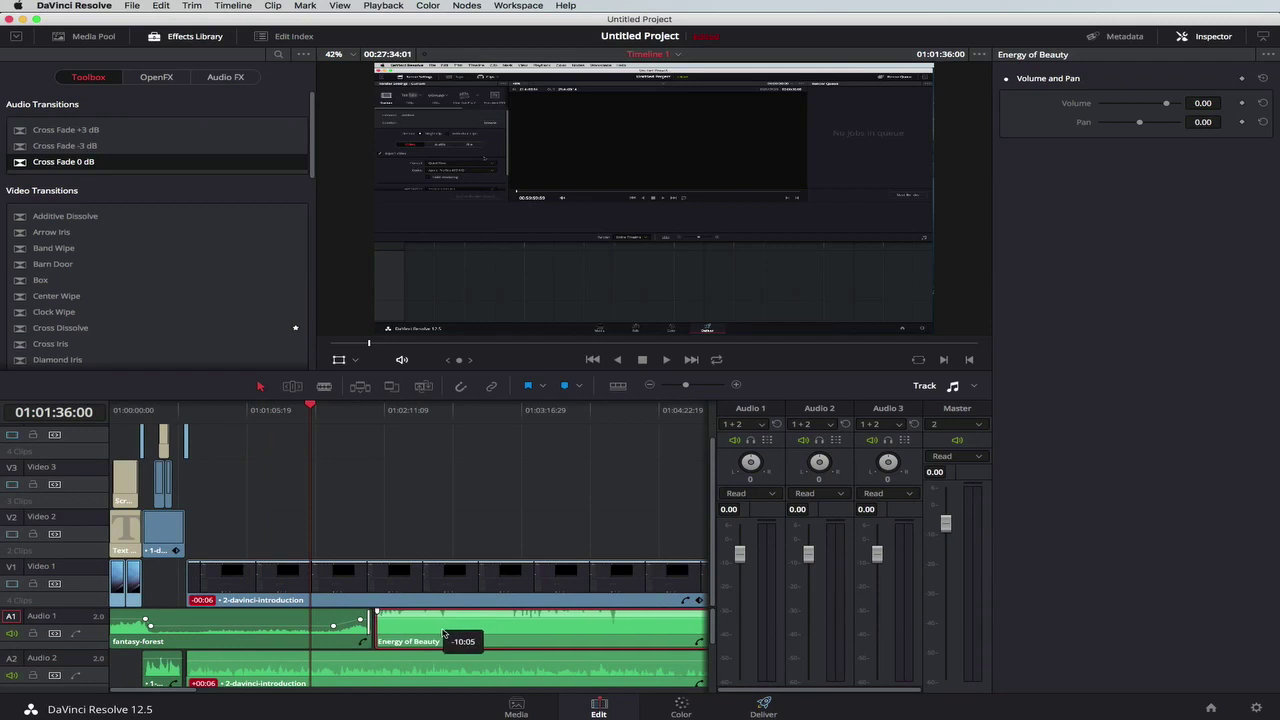
left_click_drag(443, 633, 440, 633)
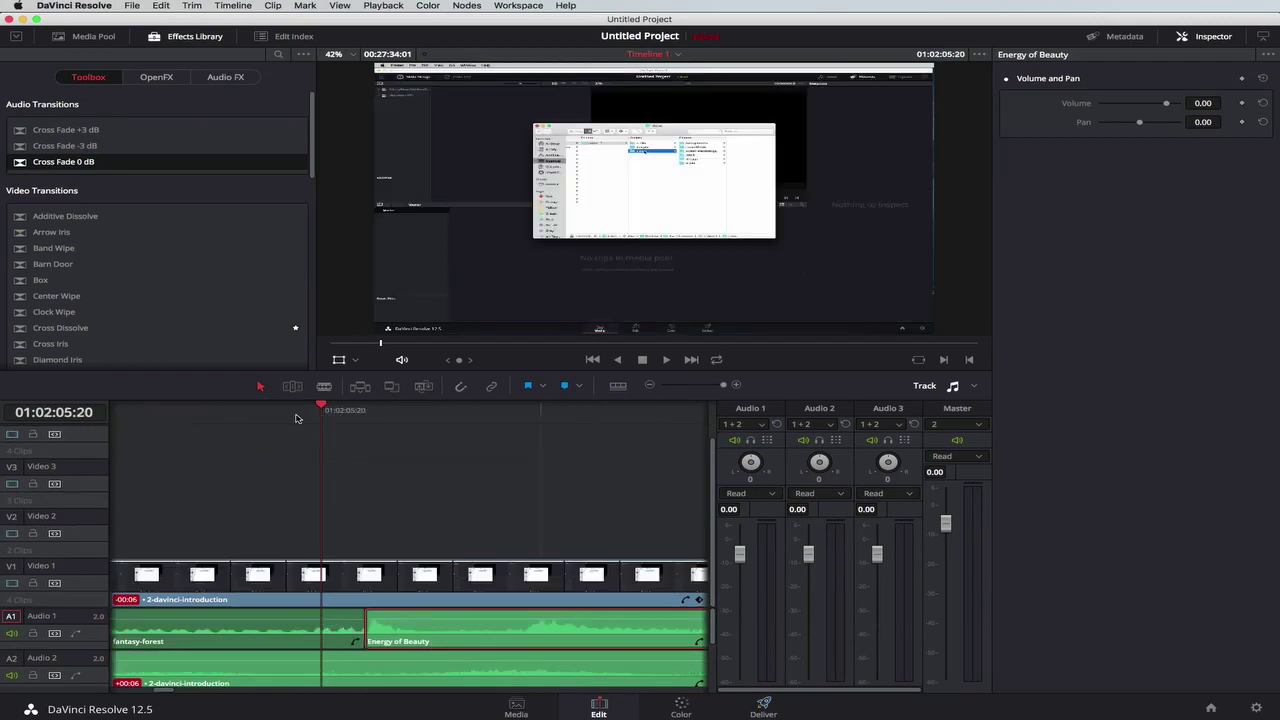
key("Left")
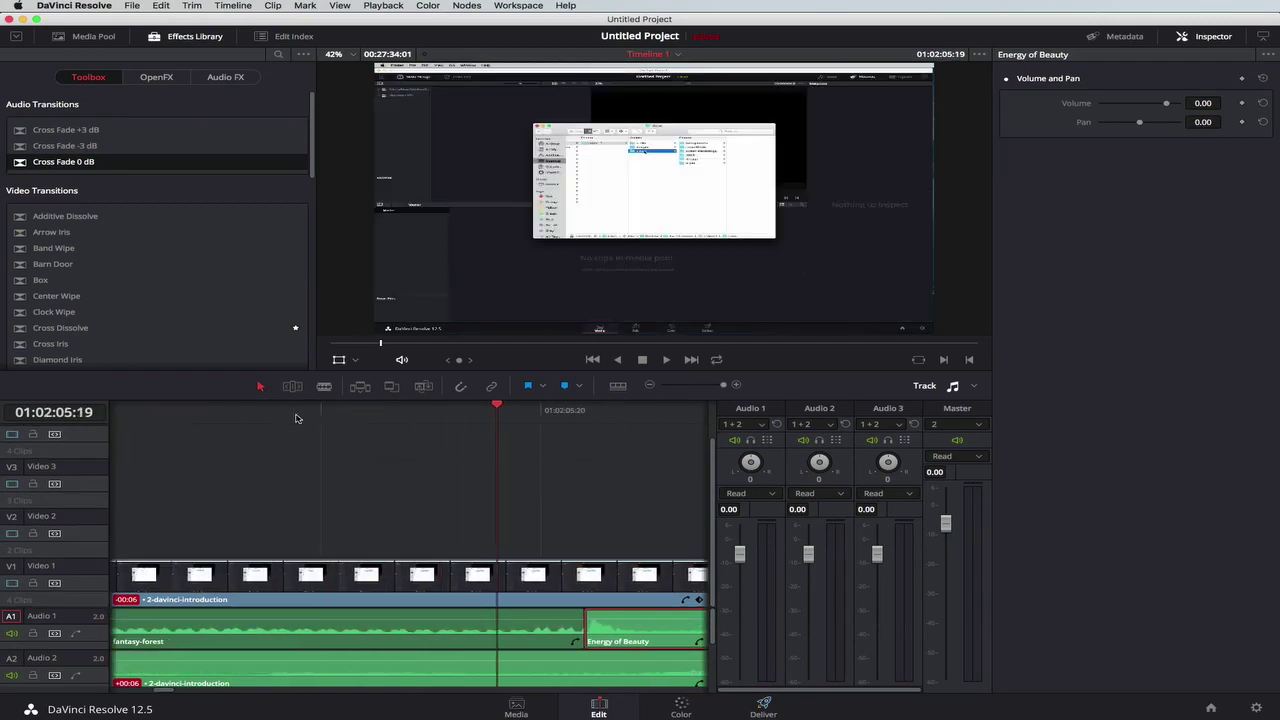
key("space")
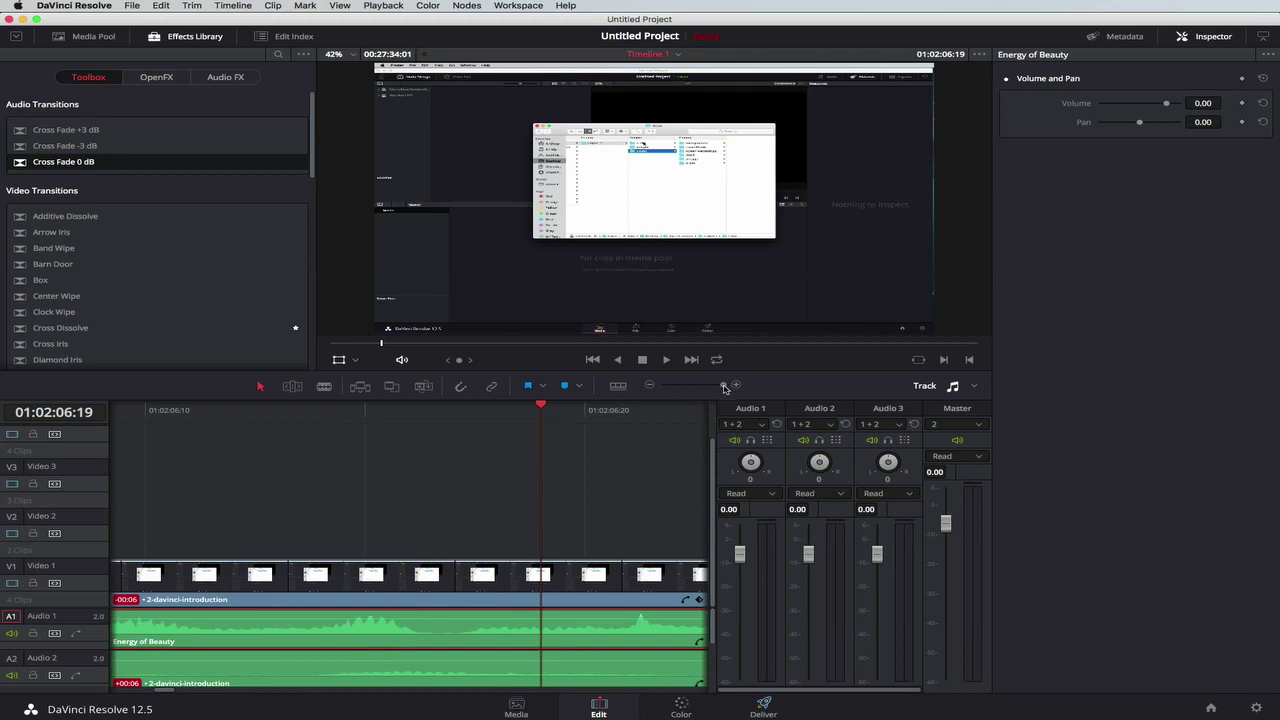
- Play the music change from fantasy-forest to Energy of Beauty, starting at about 01:01:50:29
left_click_drag(725, 389, 689, 392)
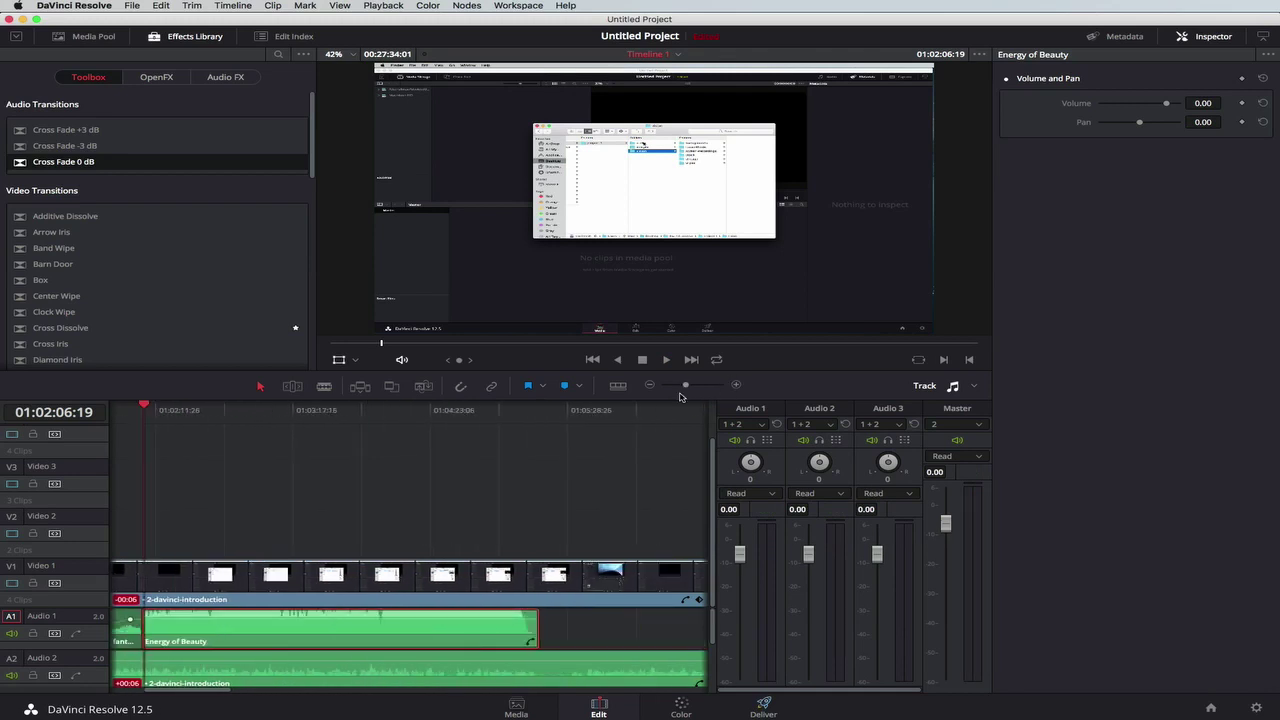
scroll(160, 517, "left", 5)
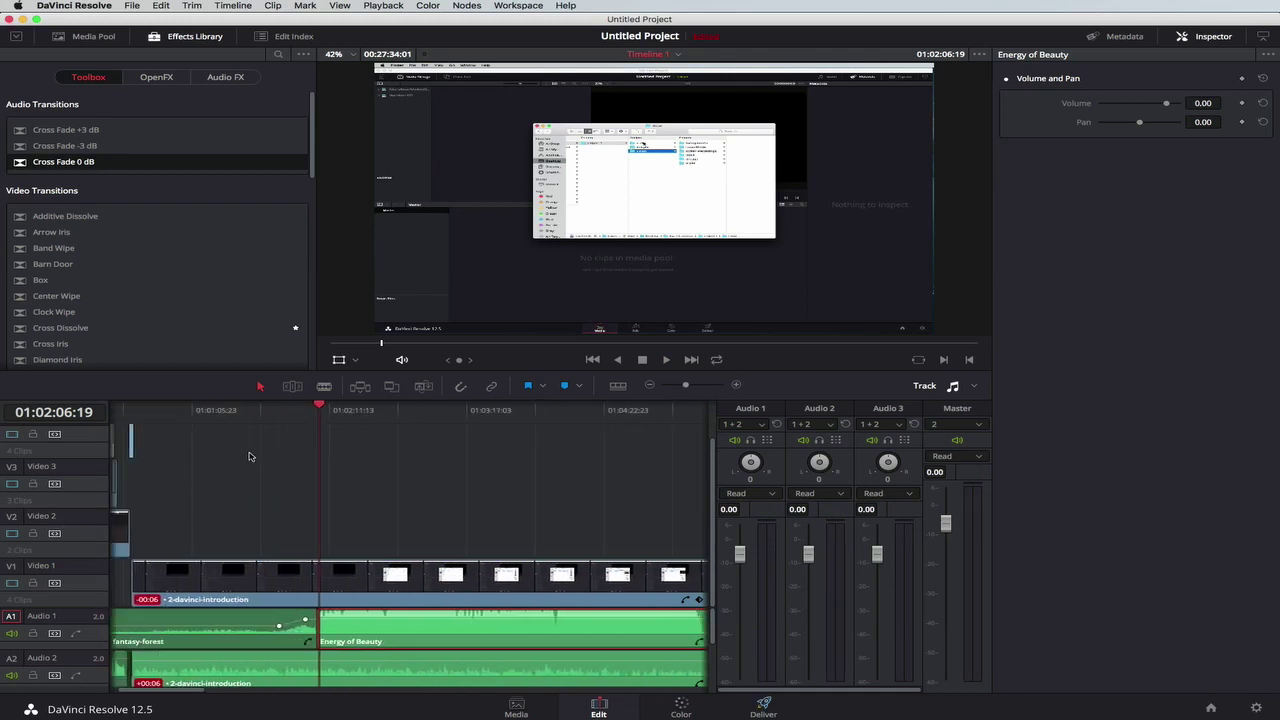
scroll(278, 418, "left", 3)
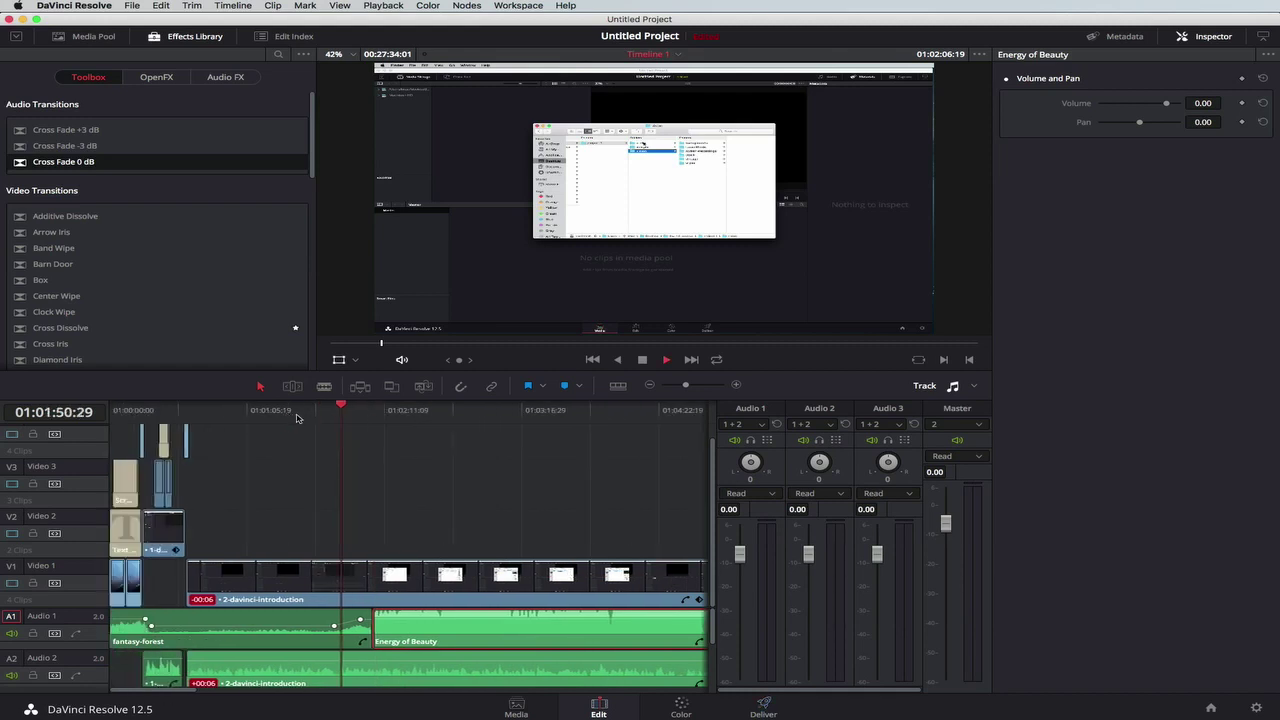
key("space")
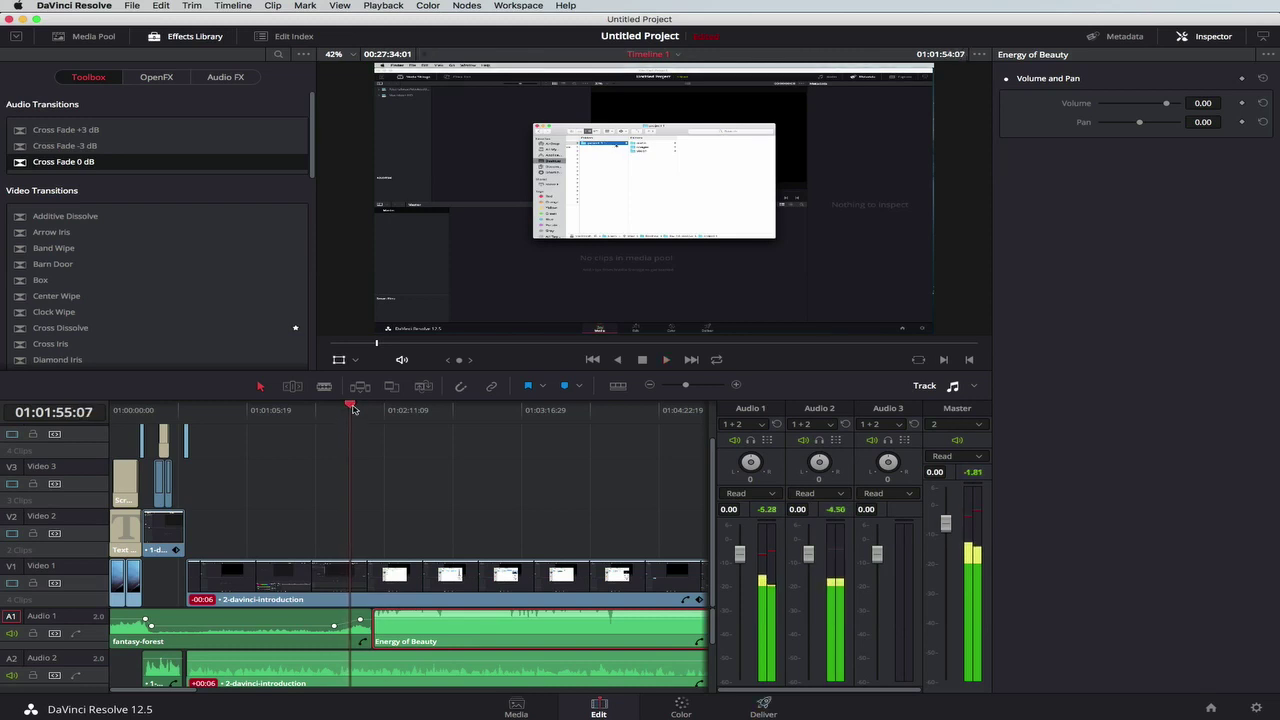
left_click_drag(349, 408, 365, 408)
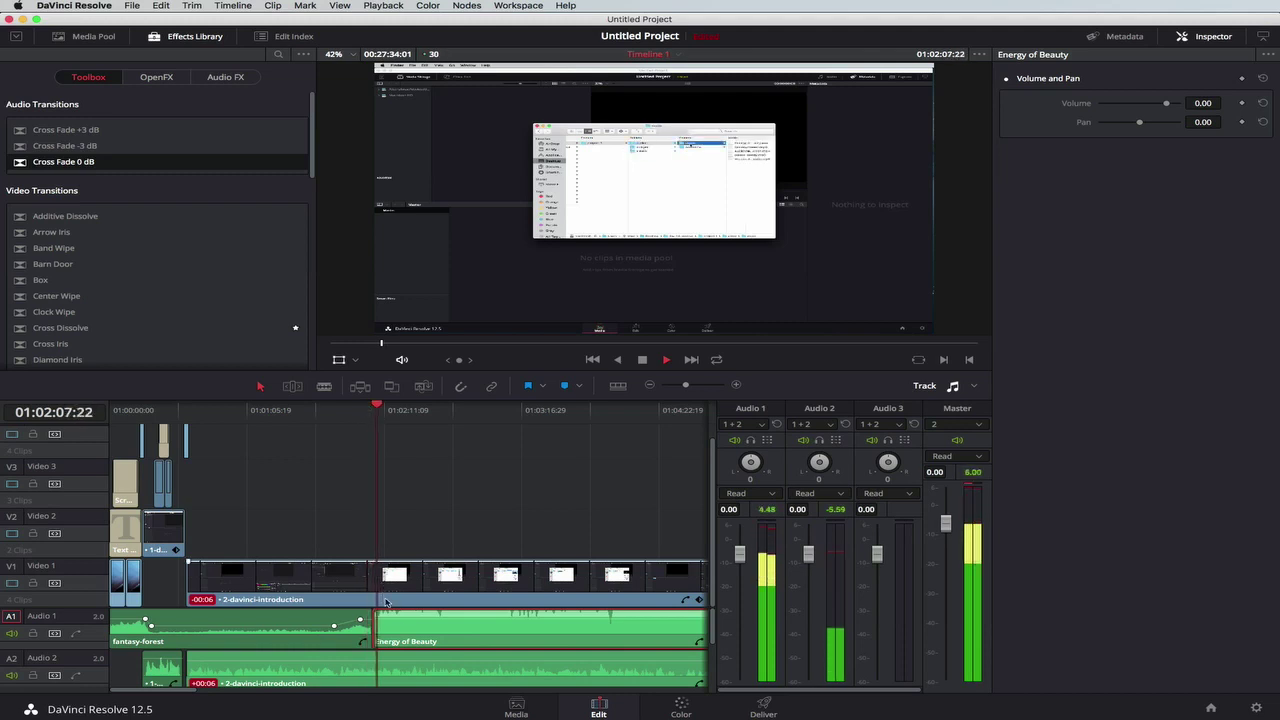
key("space")
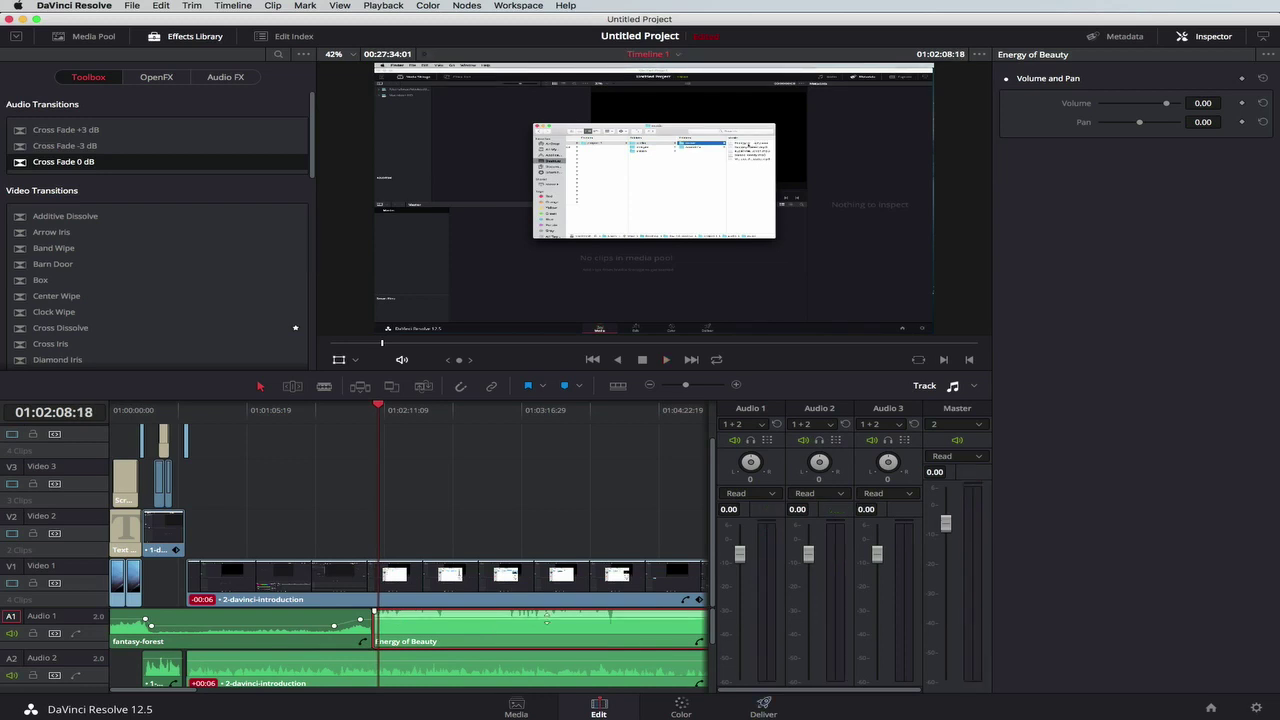
- Lower the Energy of Beauty clip's volume to -13.95 and play the music change from 01:02:03:23
left_click_drag(546, 621, 546, 625)
left_click_drag(380, 406, 368, 408)
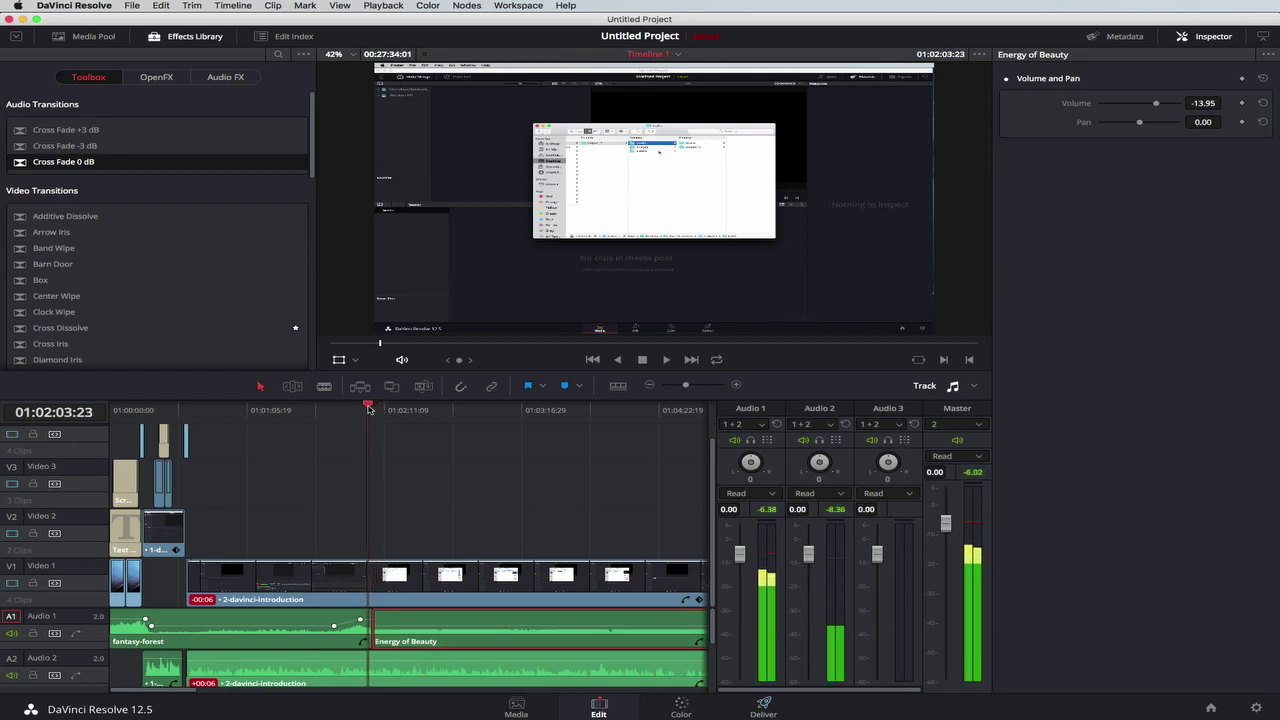
key("space")
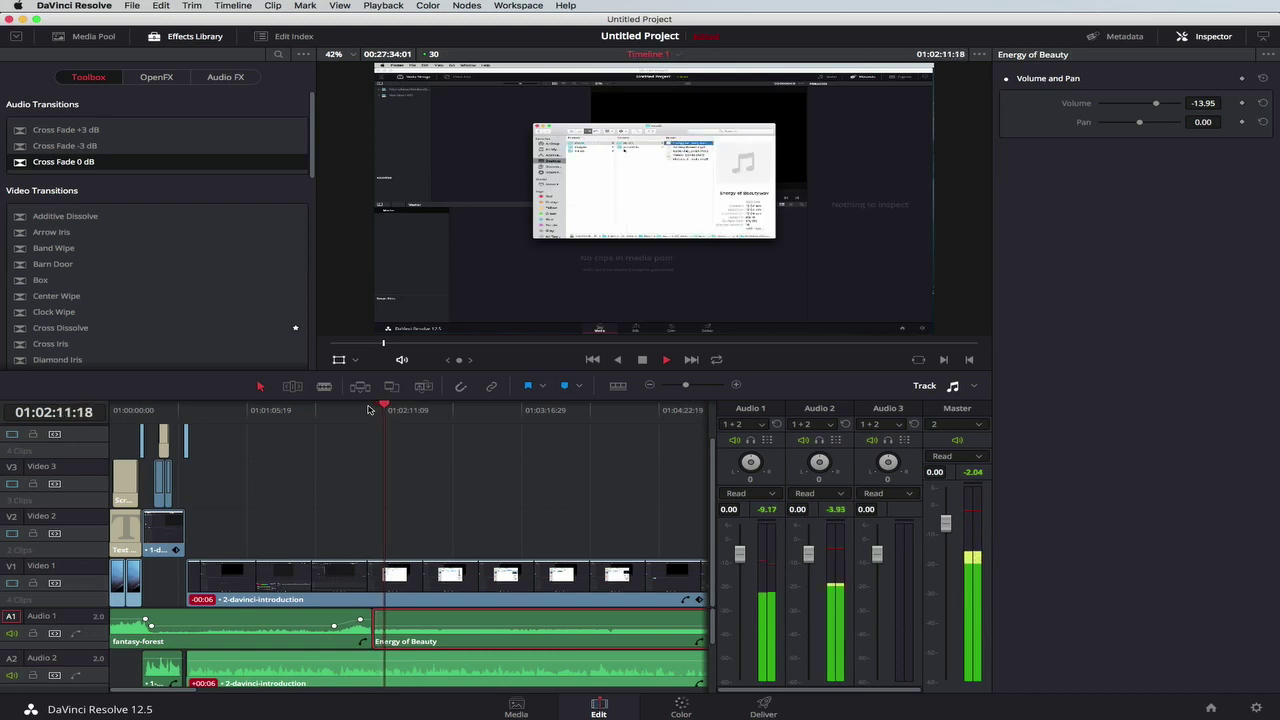
key("space")
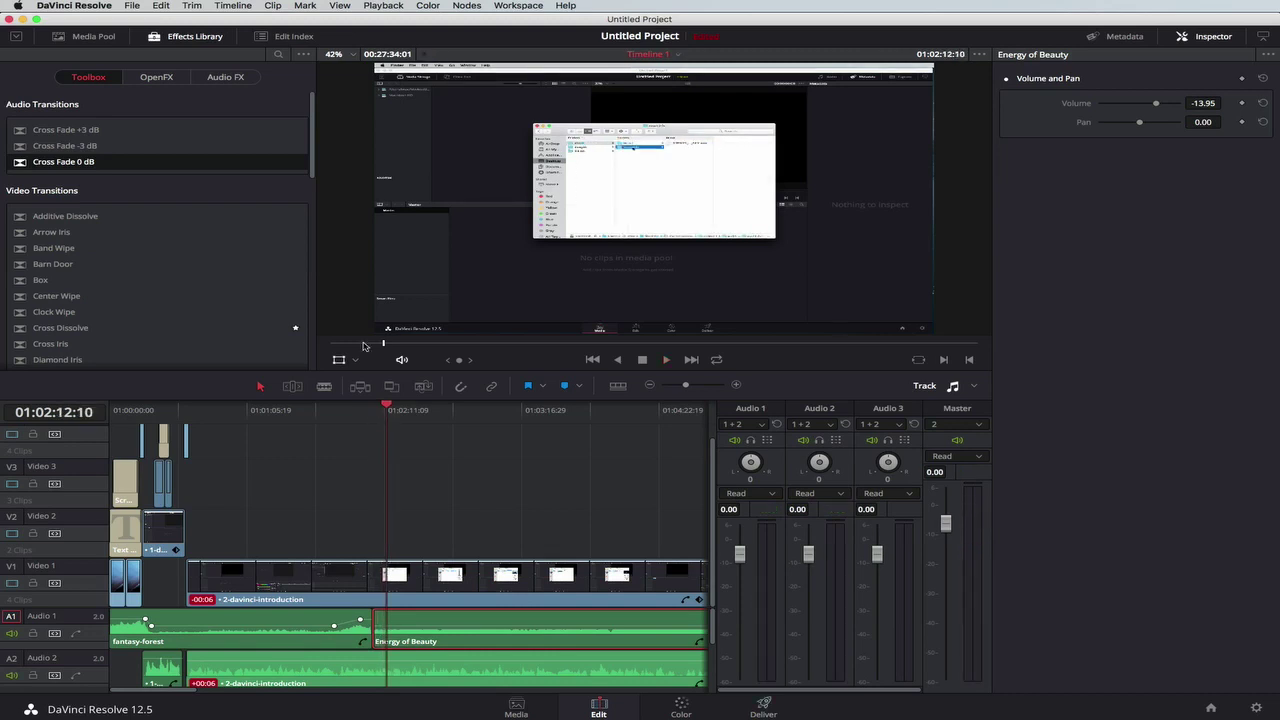
- Paste a copy of Energy of Beauty on Audio 1 at 01:05:12:16, directly after the first one
left_click_drag(687, 389, 678, 391)
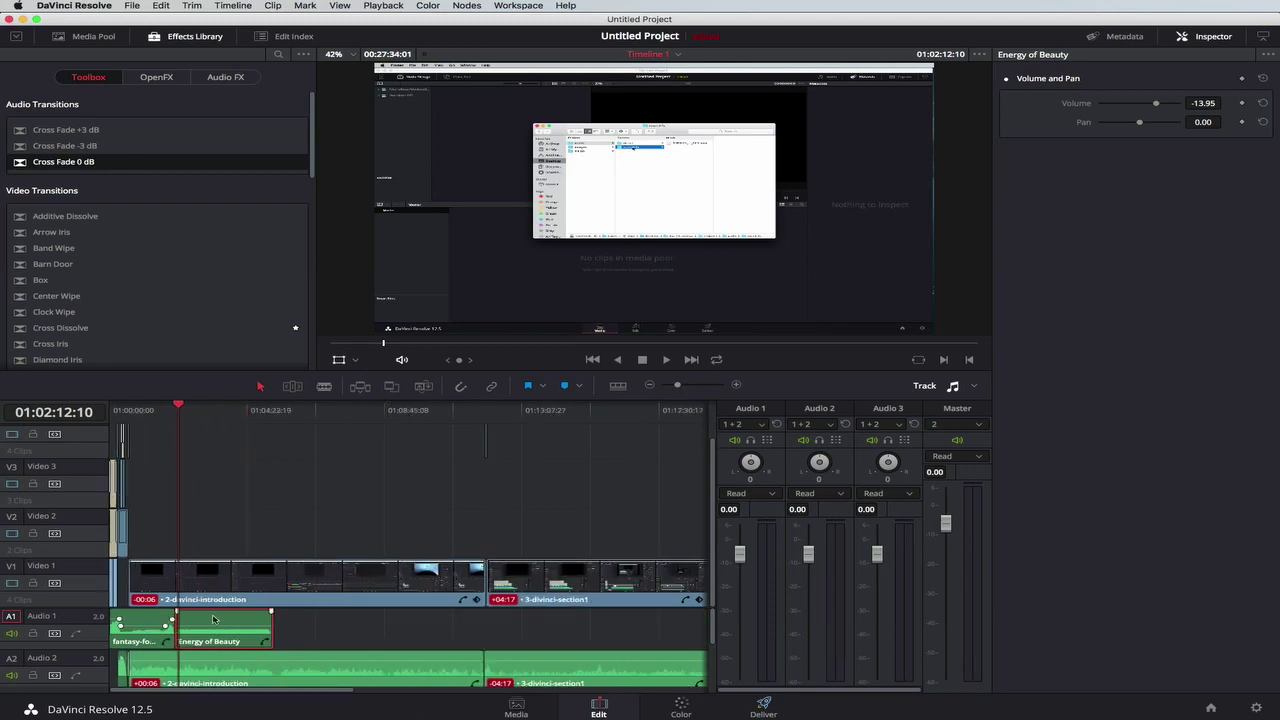
left_click(281, 414)
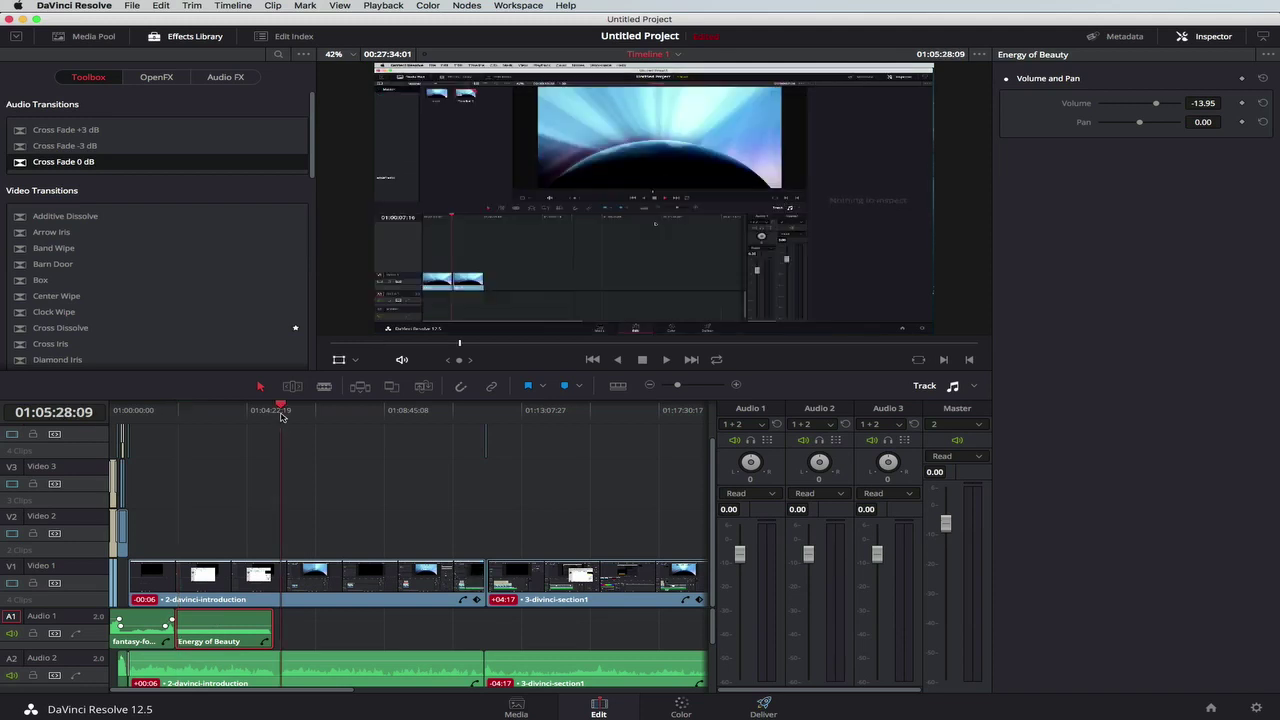
left_click_drag(286, 410, 274, 410)
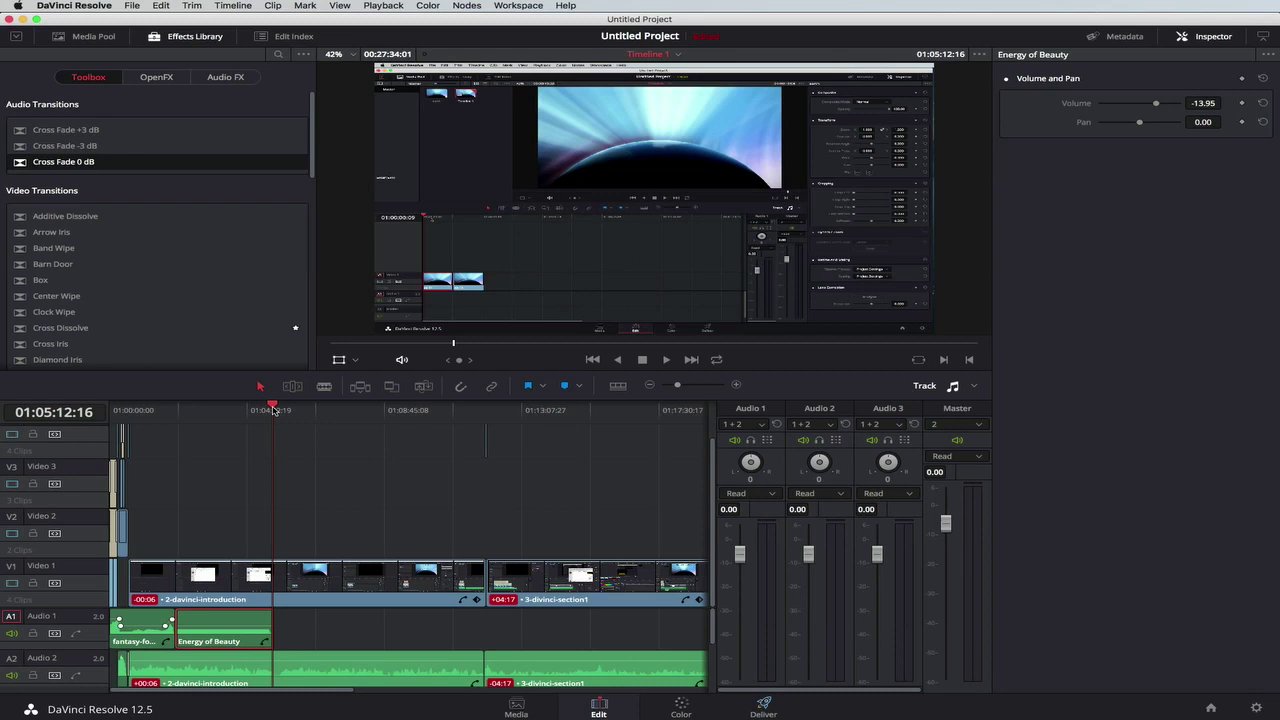
key("super+v")
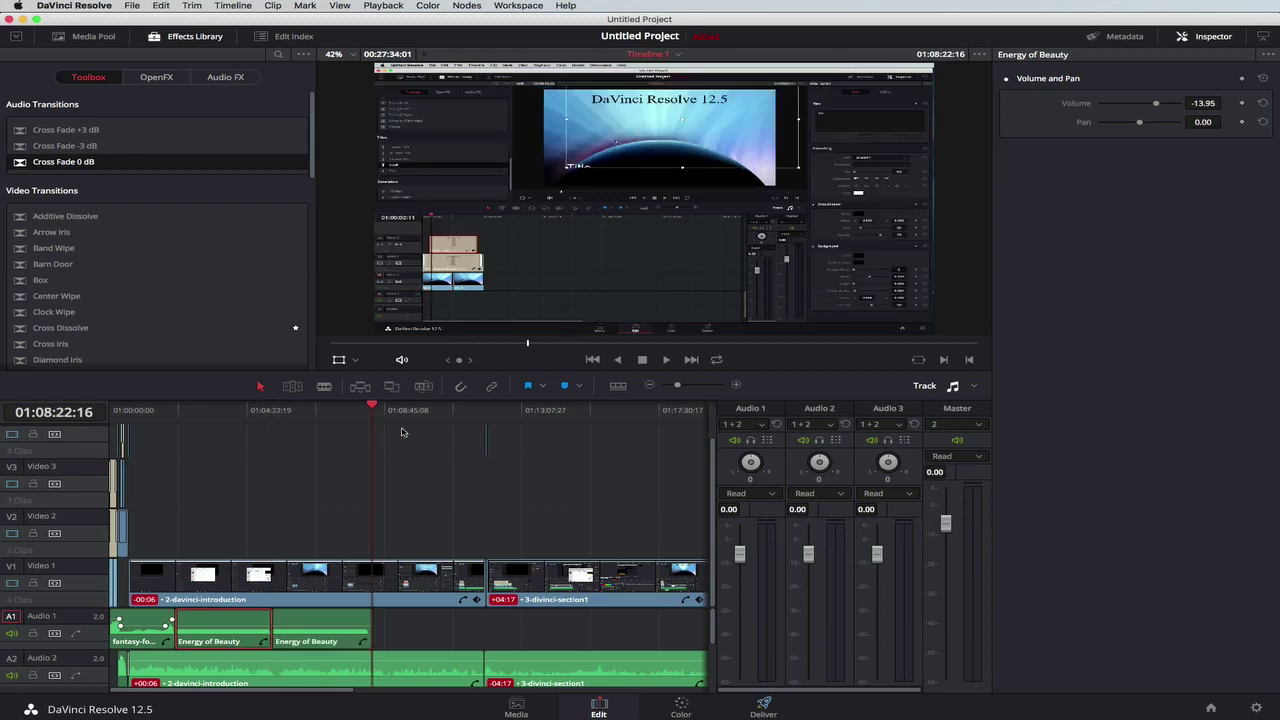
- Paste further copies of Energy of Beauty end to end on Audio 1 until the music reaches the end of 3-divinci-section1
key("super+v")
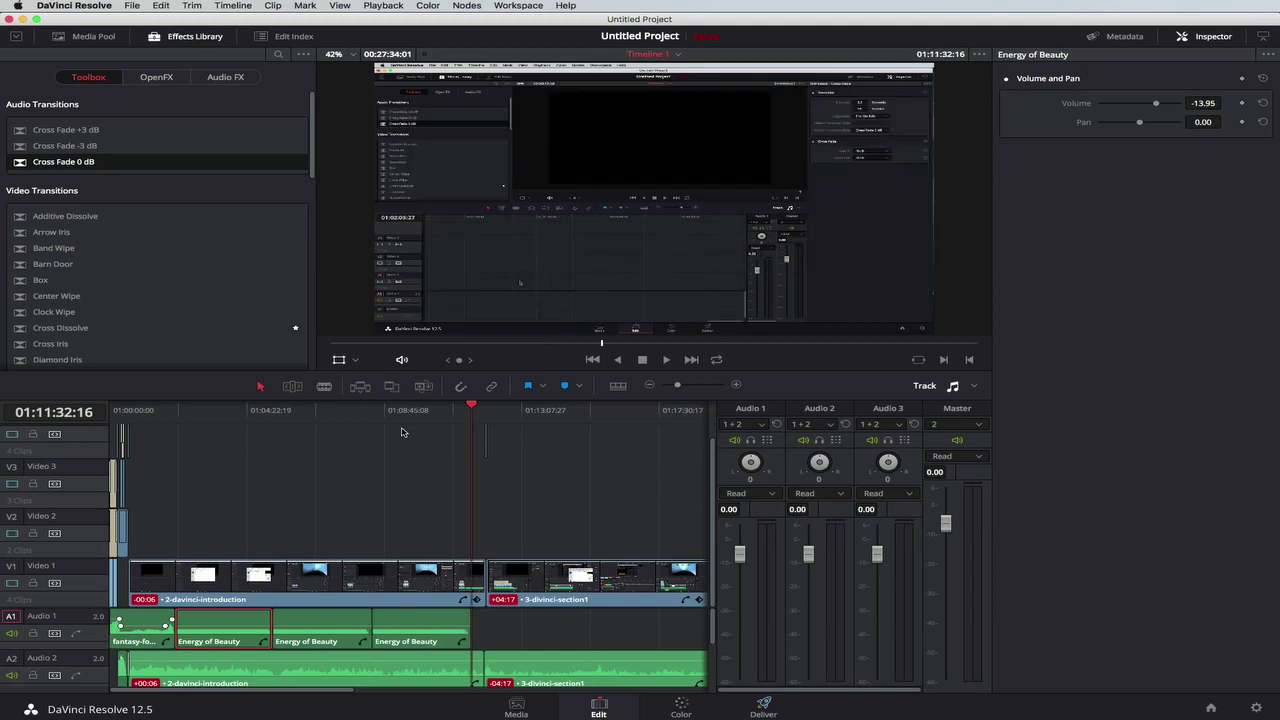
key("super+v")
key("super+v")
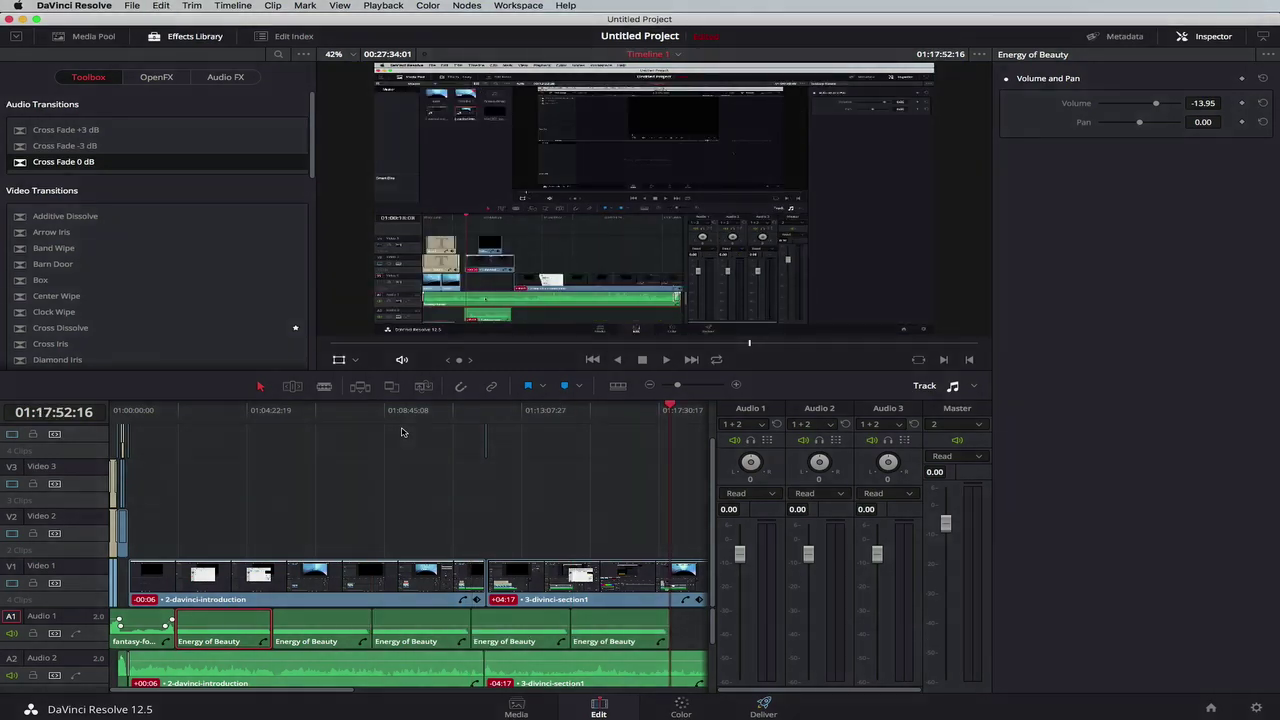
key("super+v")
key("super+v")
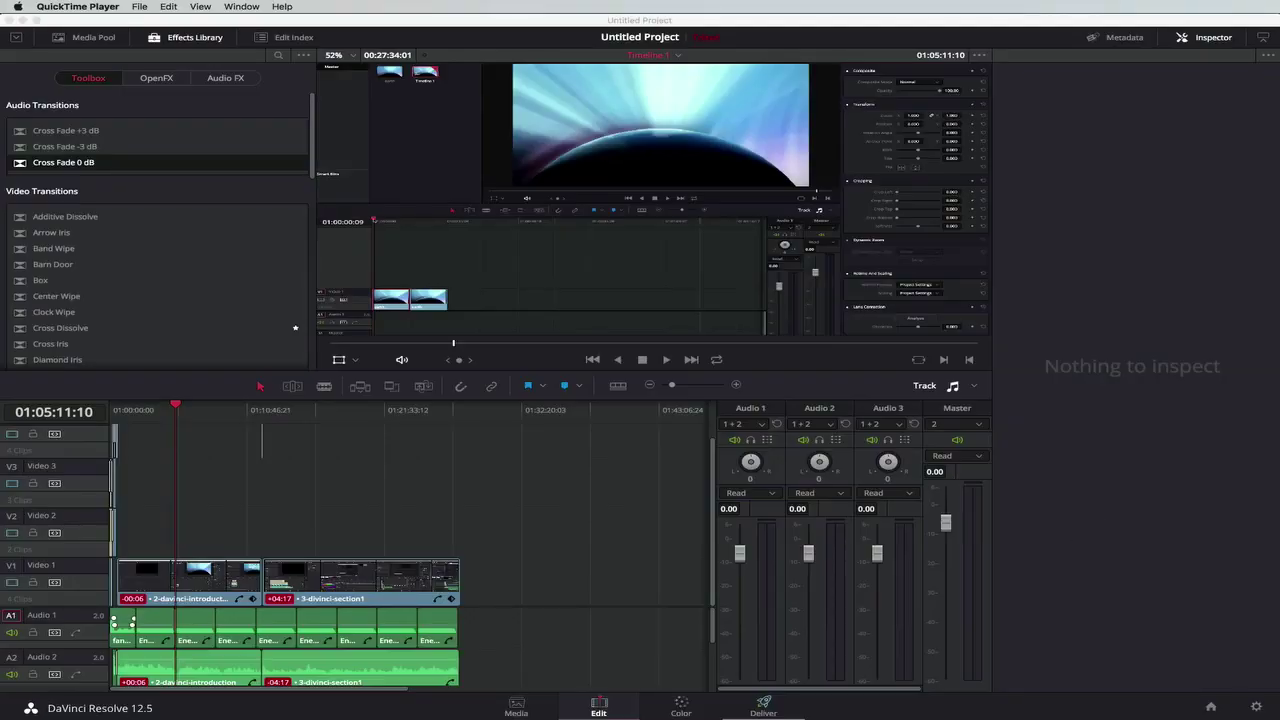
- Add 4-davinci-section2 from the vision/screen-recordings folder in Finder to Video 1, directly after 3-divinci-section1
left_click(1279, 700)
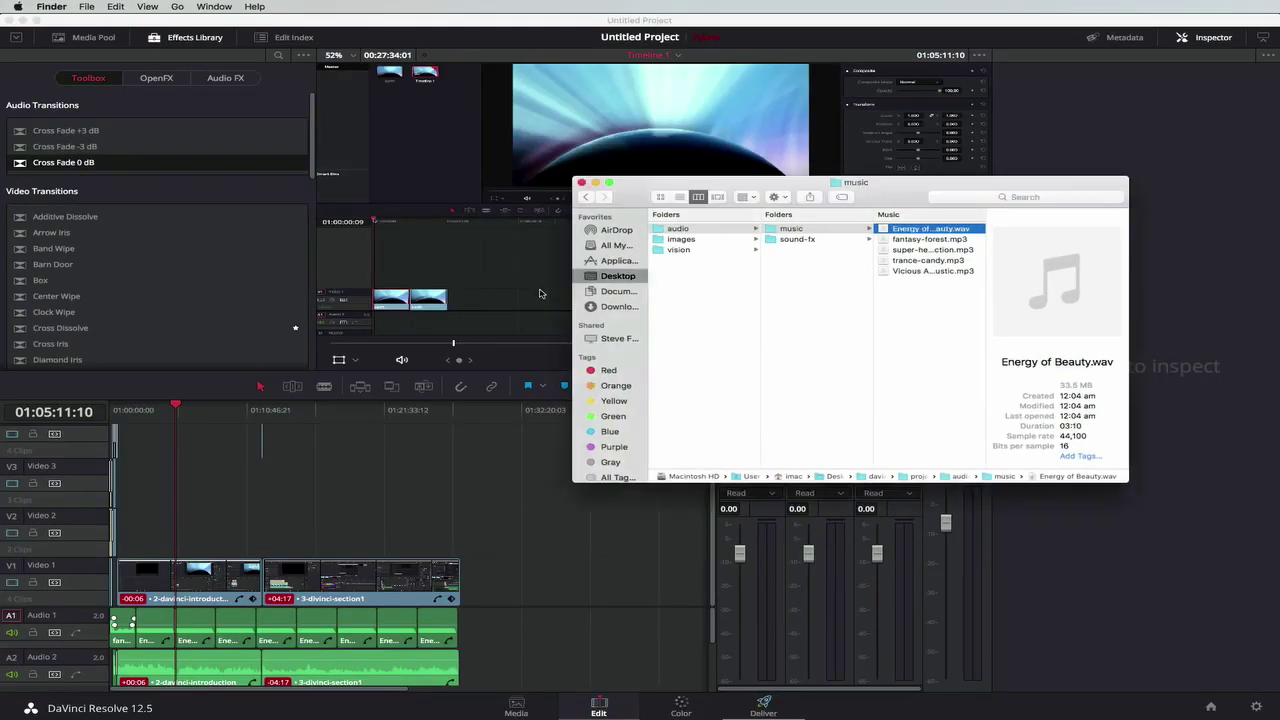
left_click(677, 250)
left_click(803, 251)
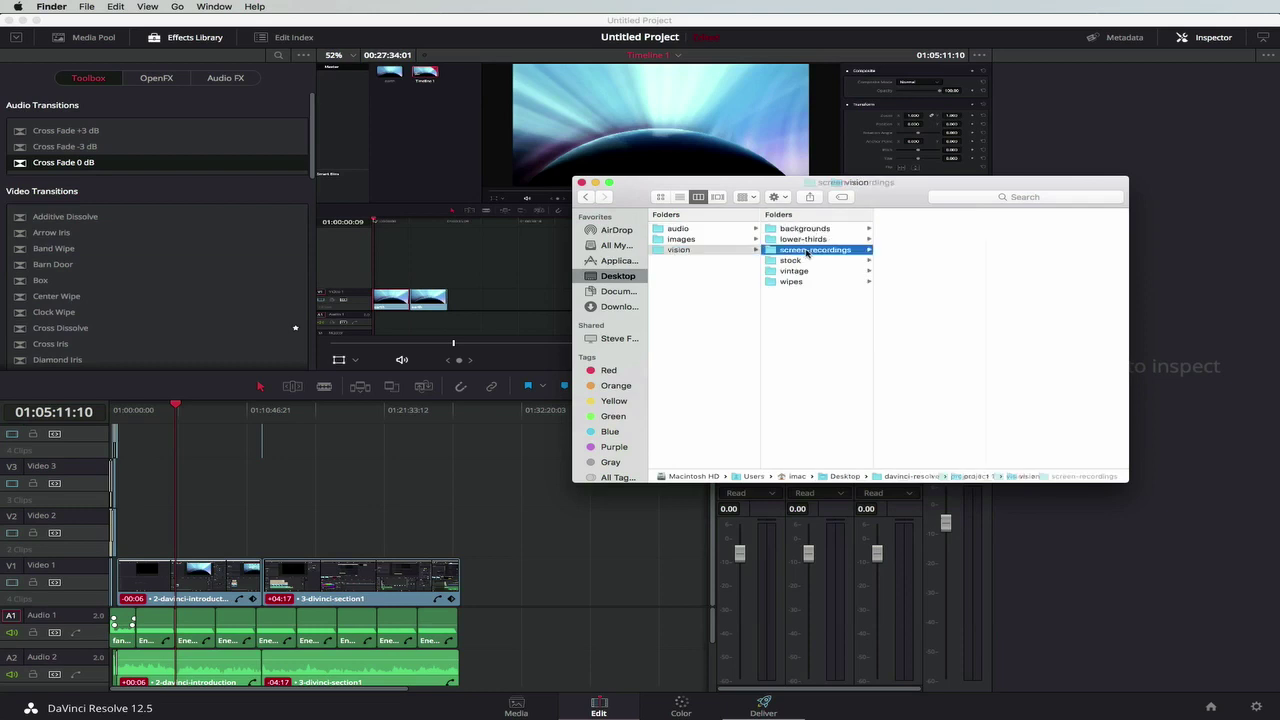
left_click(911, 263)
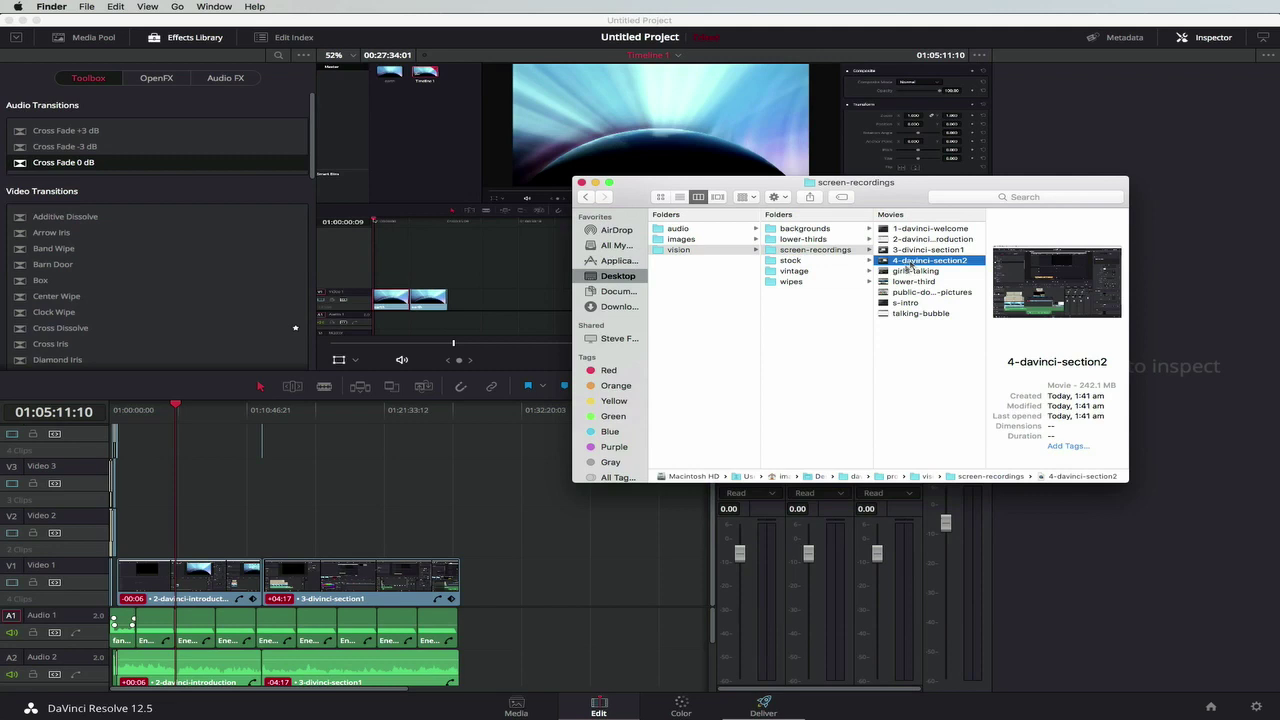
left_click_drag(908, 268, 463, 613)
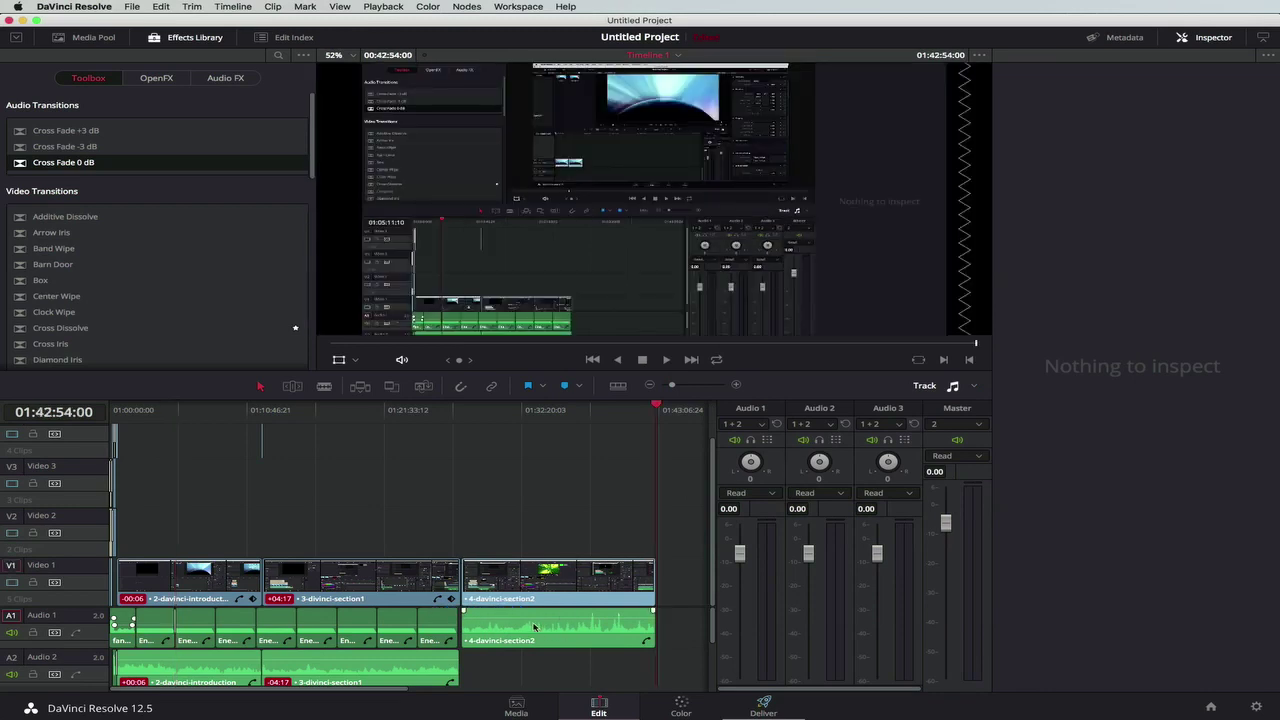
- Move the 4-davinci-section2 audio down to Audio 2, and shift its video and audio later together to leave a gap after 3-divinci-section1
left_click_drag(545, 649, 548, 688)
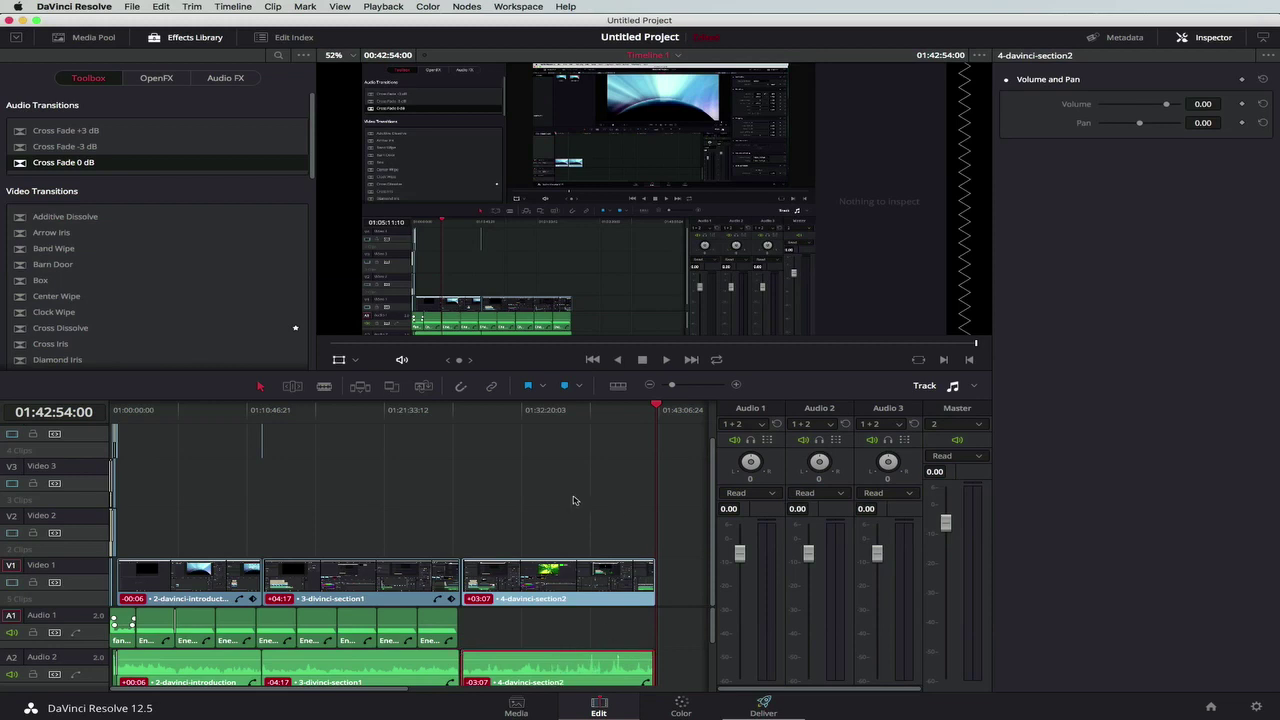
left_click(560, 575)
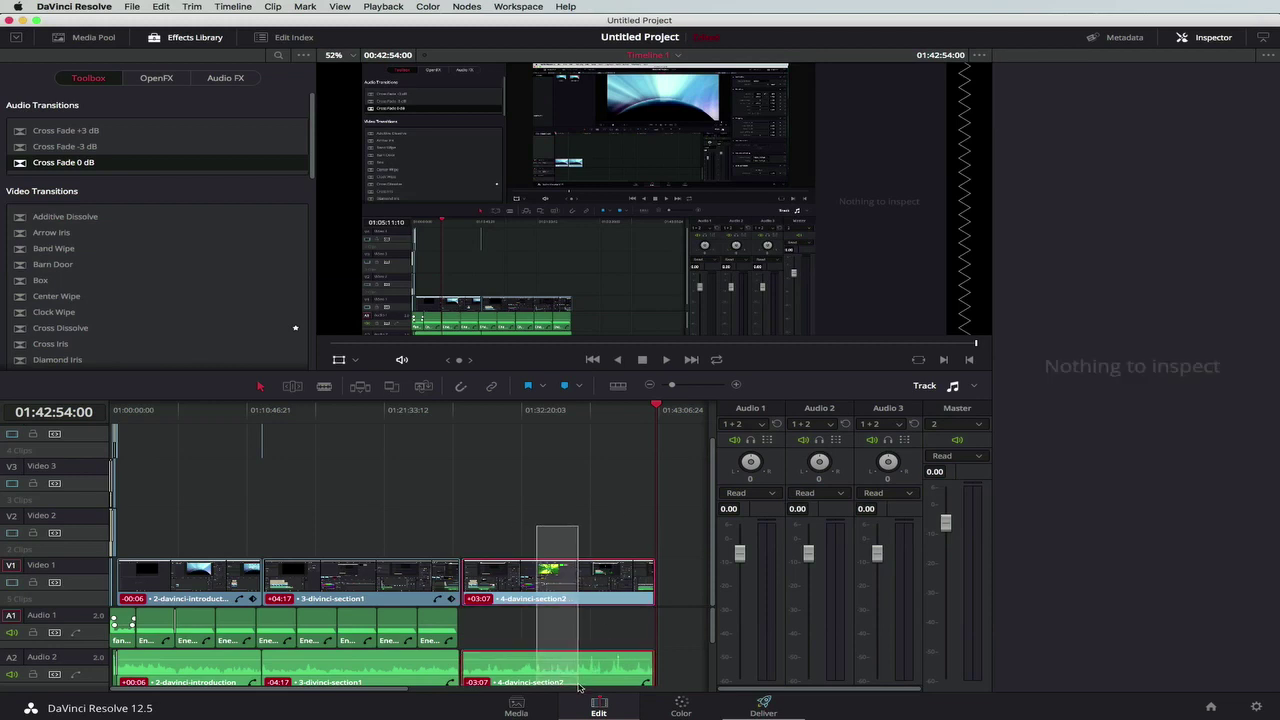
left_click_drag(513, 669, 549, 671)
- Add 044571426-high-school-students-cafeteria_prores.mov from the vision/vintage folder in Finder to Video 2, starting at the end of 3-divinci-section1
key("super+Tab")
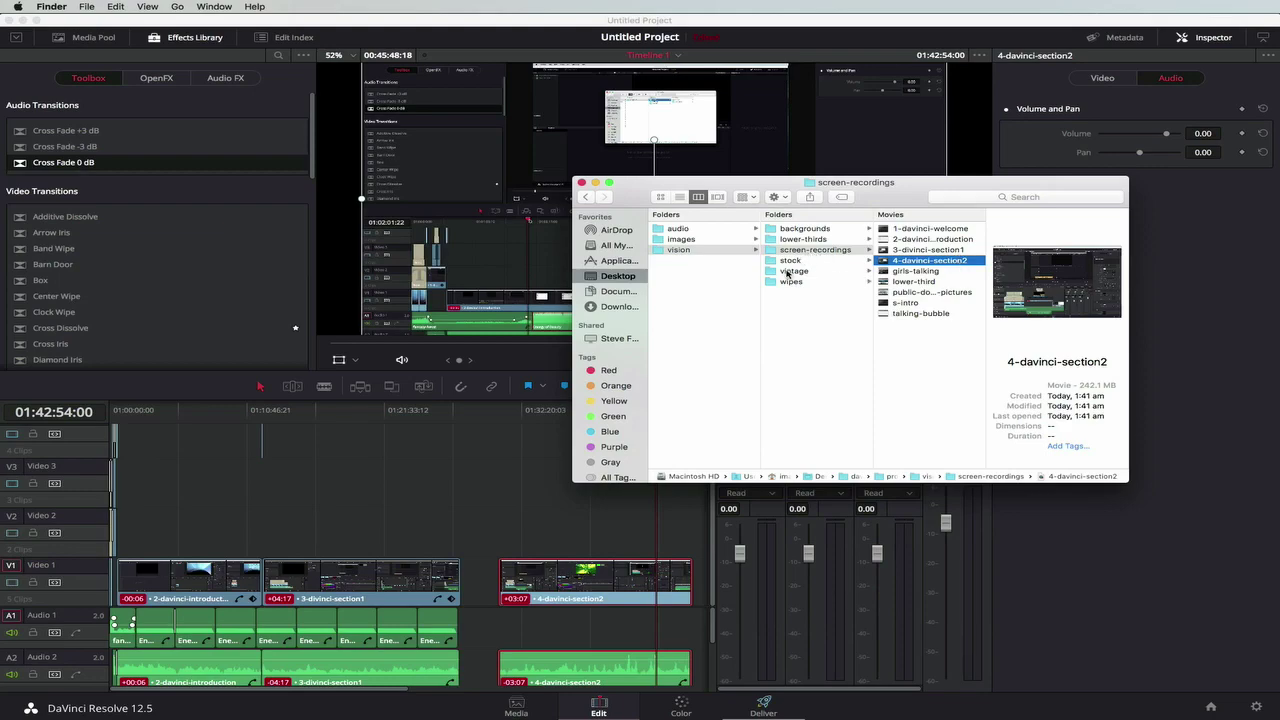
left_click(795, 272)
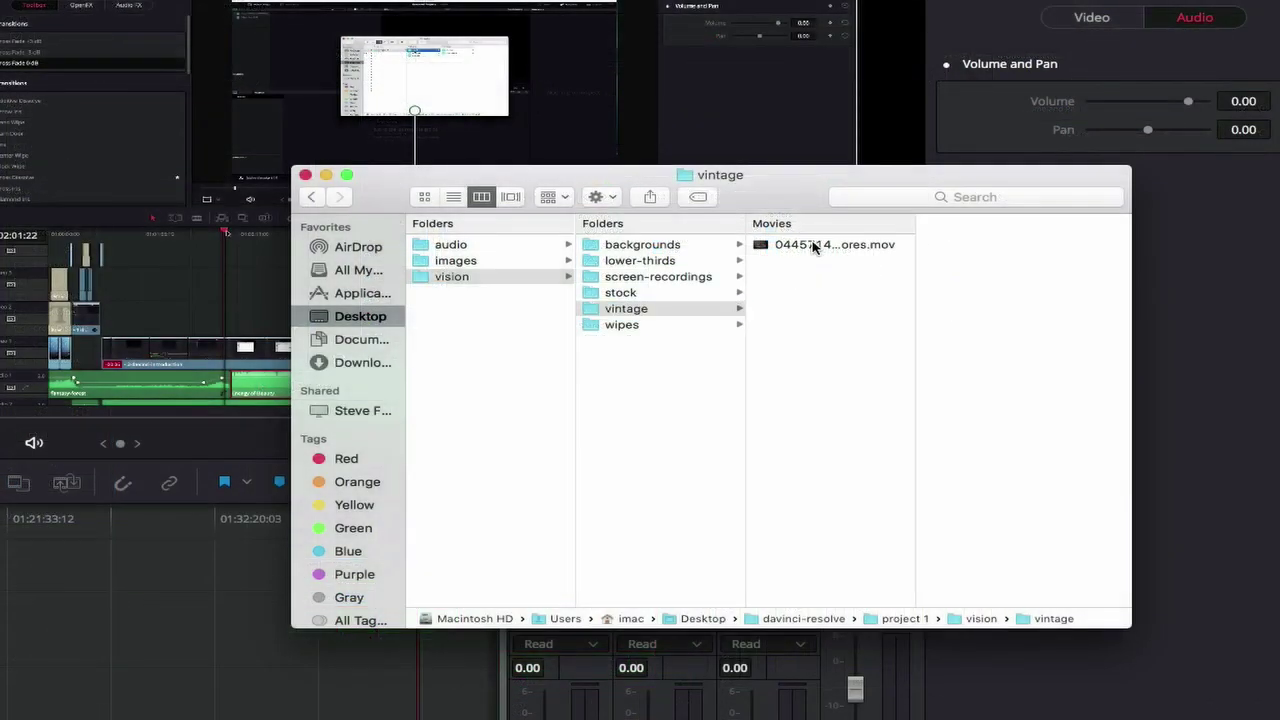
left_click(814, 247)
left_click_drag(814, 247, 123, 686)
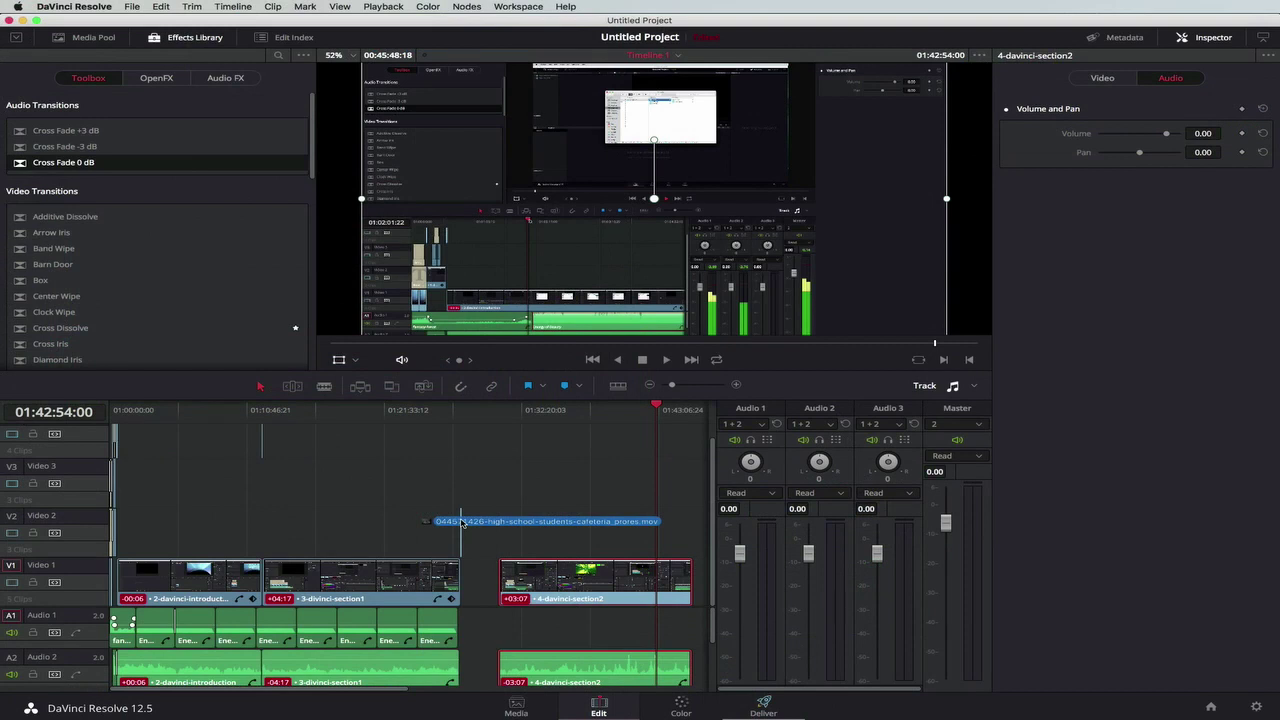
left_click_drag(461, 521, 462, 522)
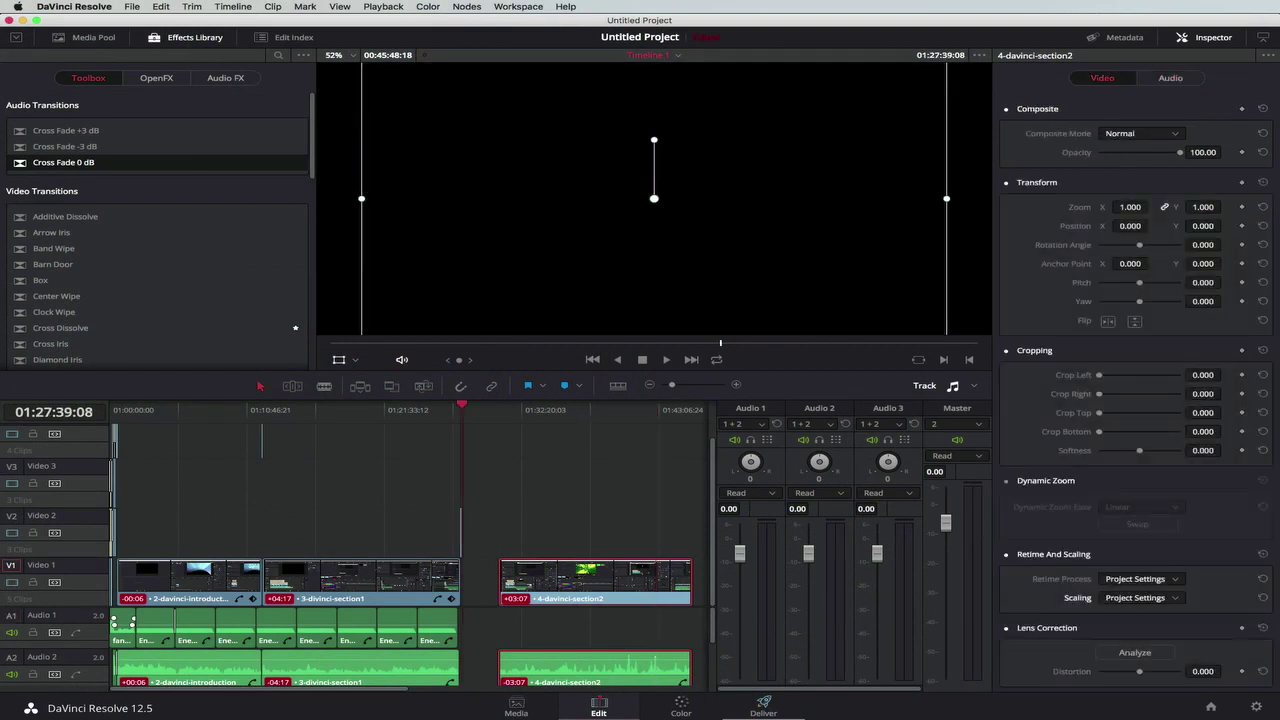
- Import bubble-296488.png and bubble-309546.png from the images/bubbles folder in Finder into the Master bin of the media pool
key("super+Tab")
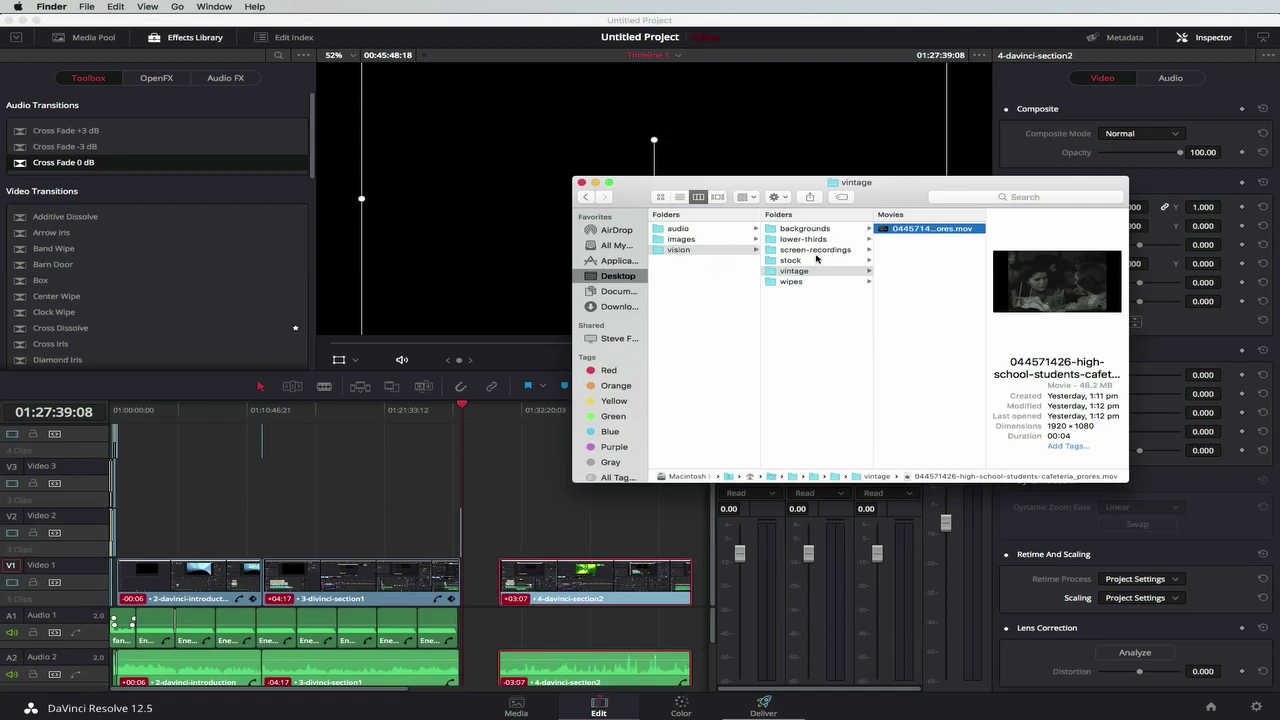
left_click(694, 240)
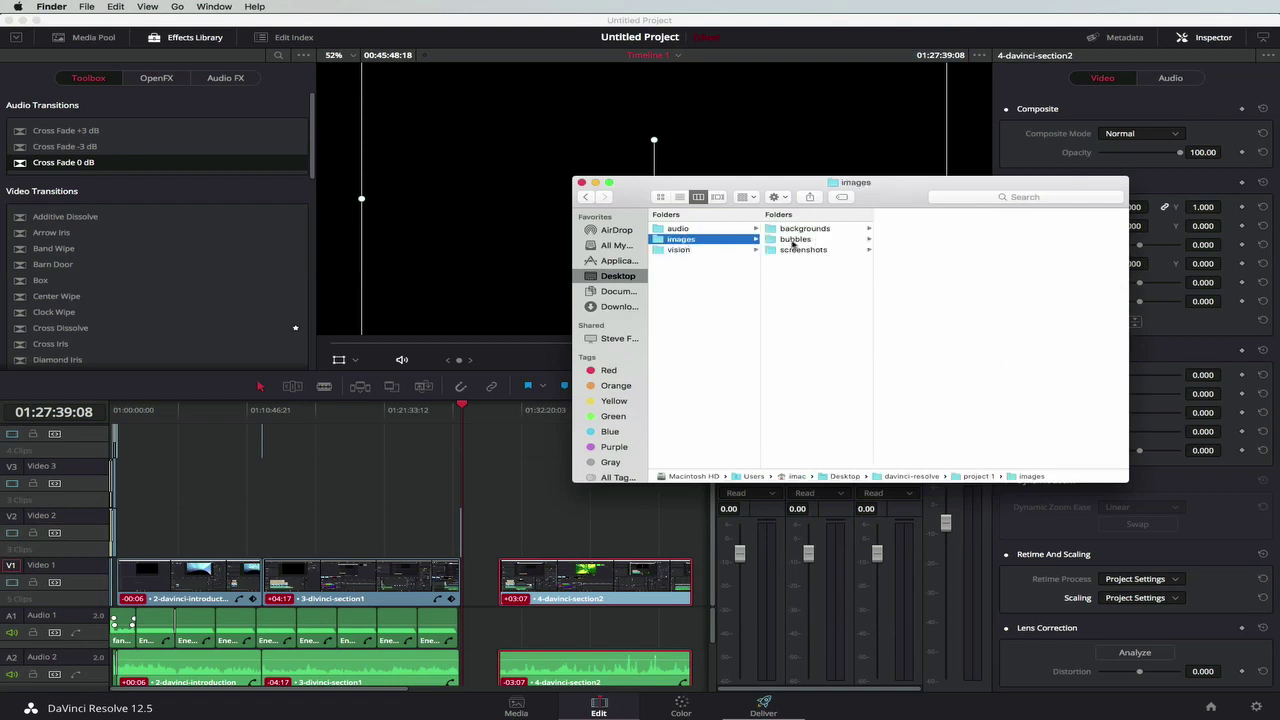
left_click(792, 240)
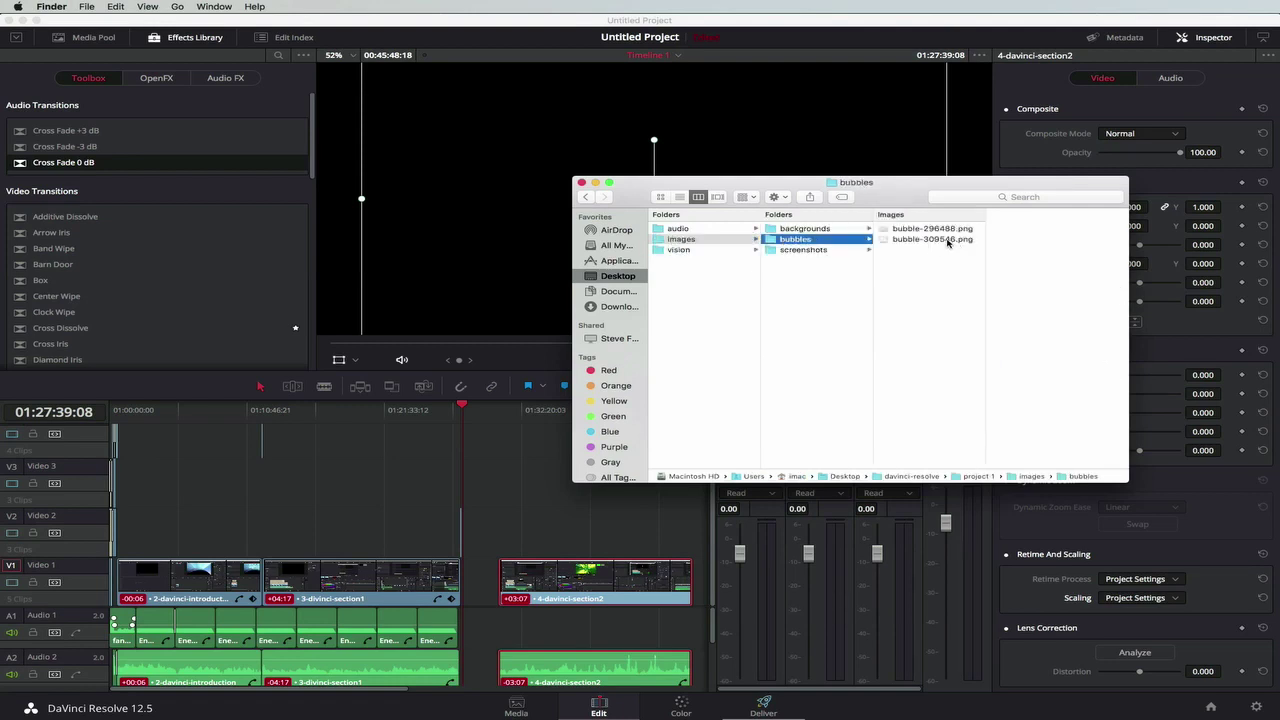
left_click(917, 229)
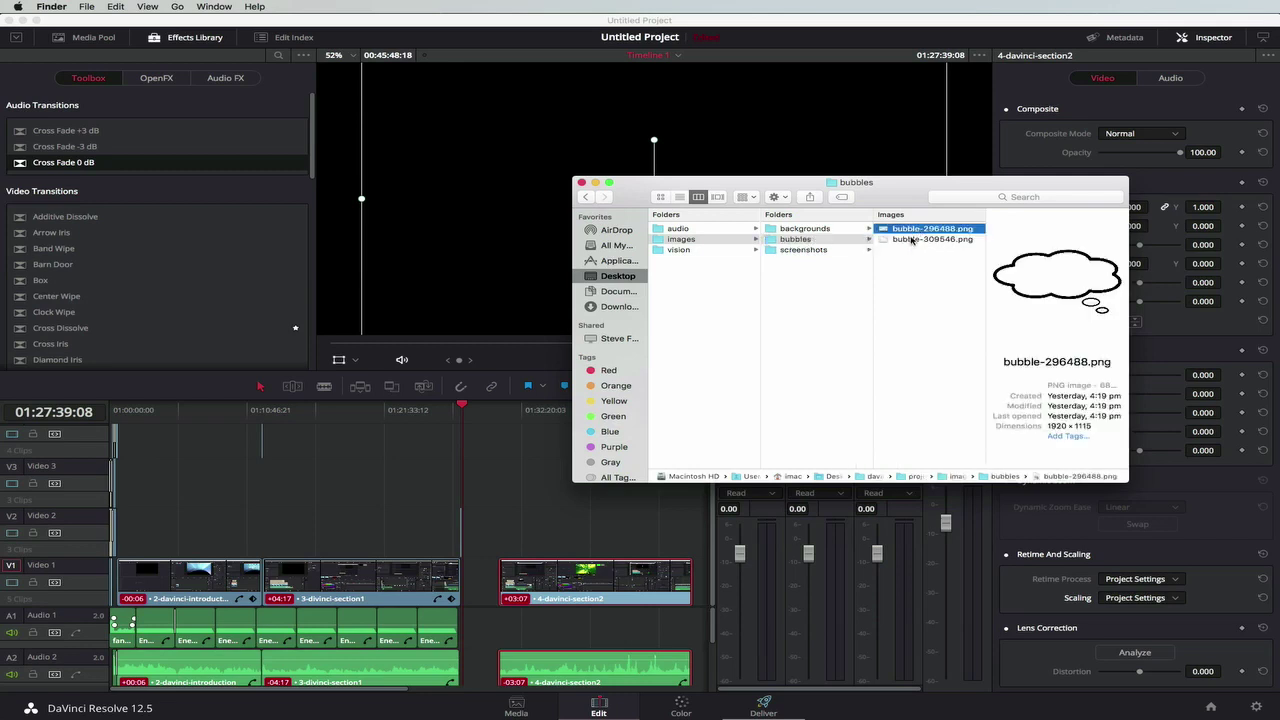
left_click(912, 240, "shift")
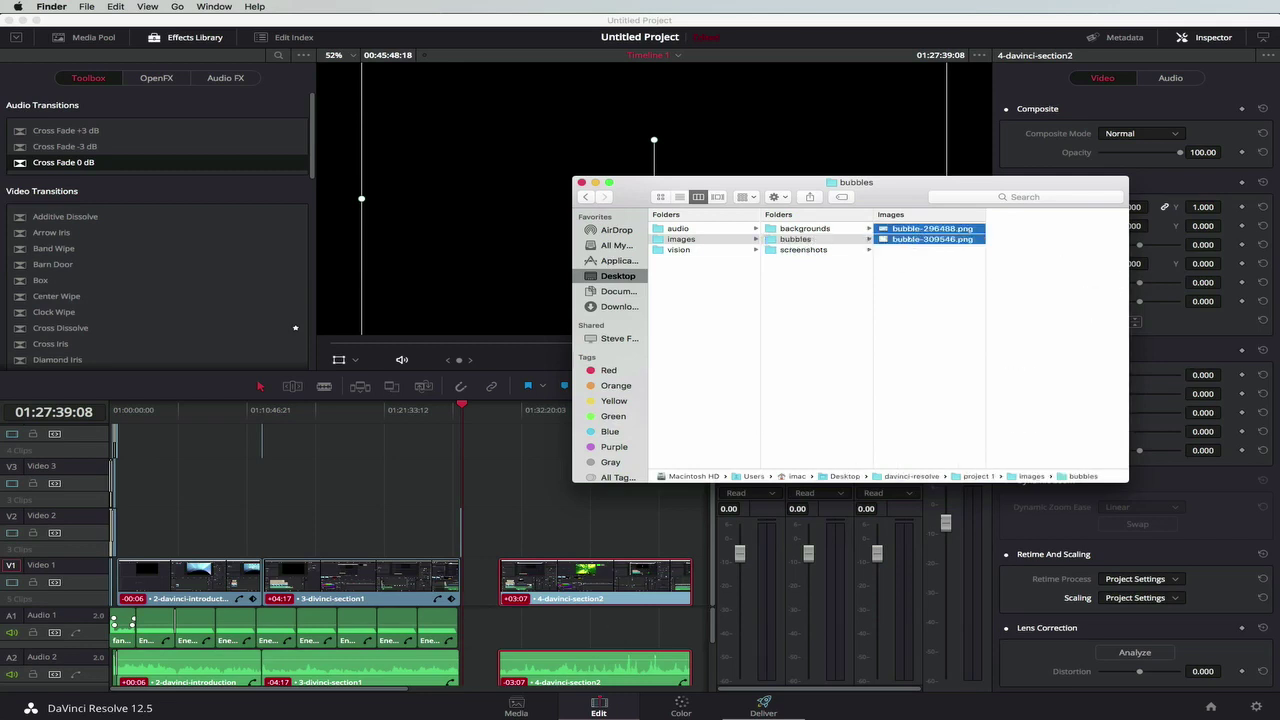
left_click(516, 705)
left_click(516, 705)
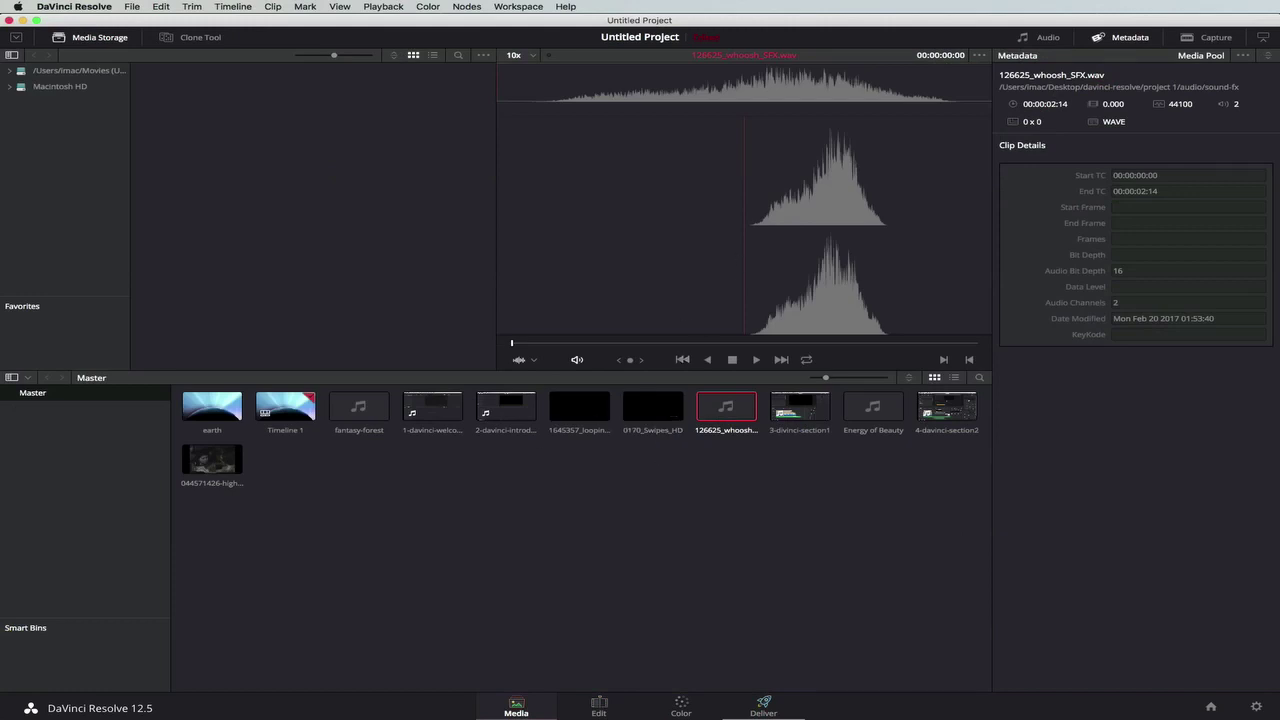
key("super+Tab")
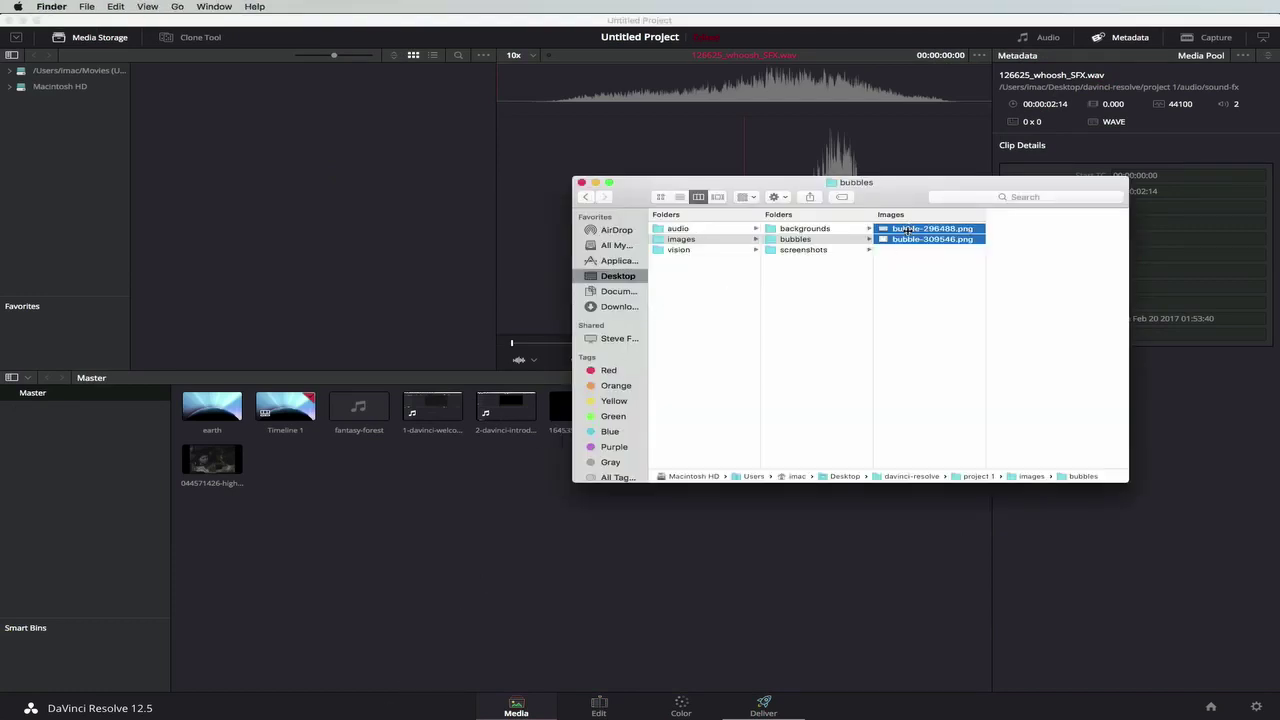
left_click_drag(907, 230, 306, 554)
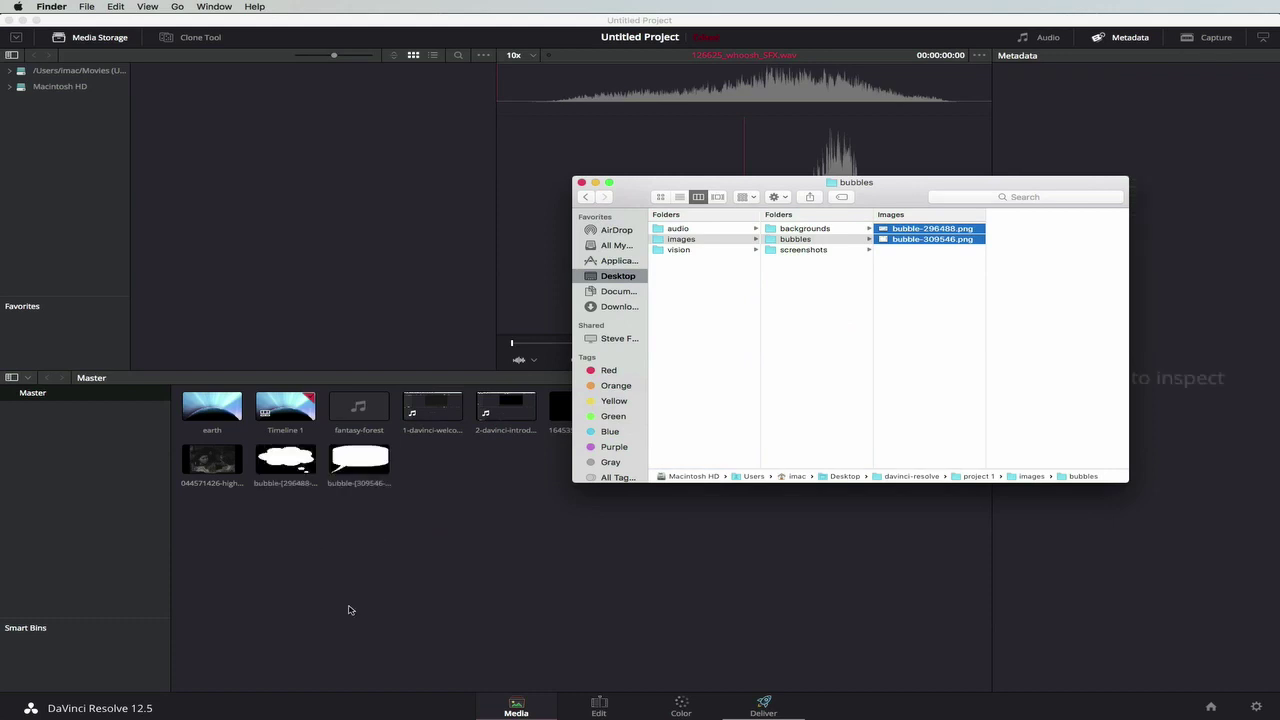
- Return to the timeline and play the high-school-students-cafeteria clip on Video 2 through to its end
left_click(600, 706)
left_click(597, 702)
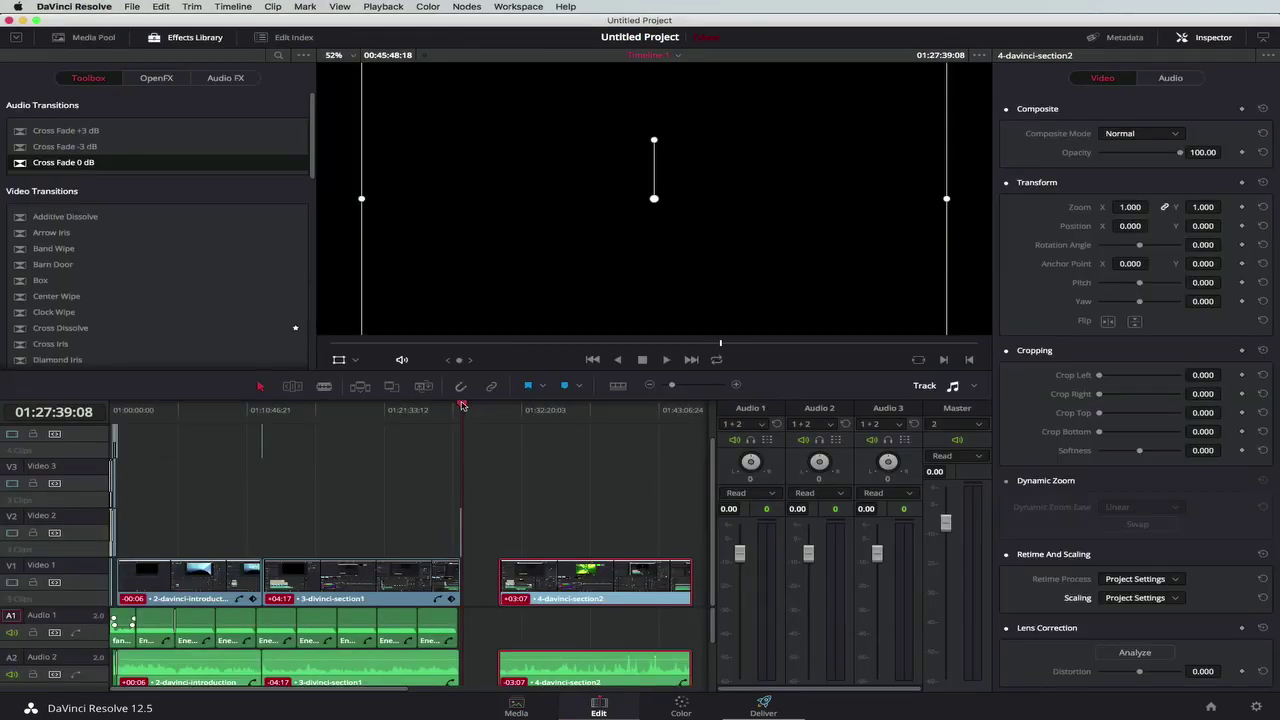
left_click_drag(462, 404, 458, 405)
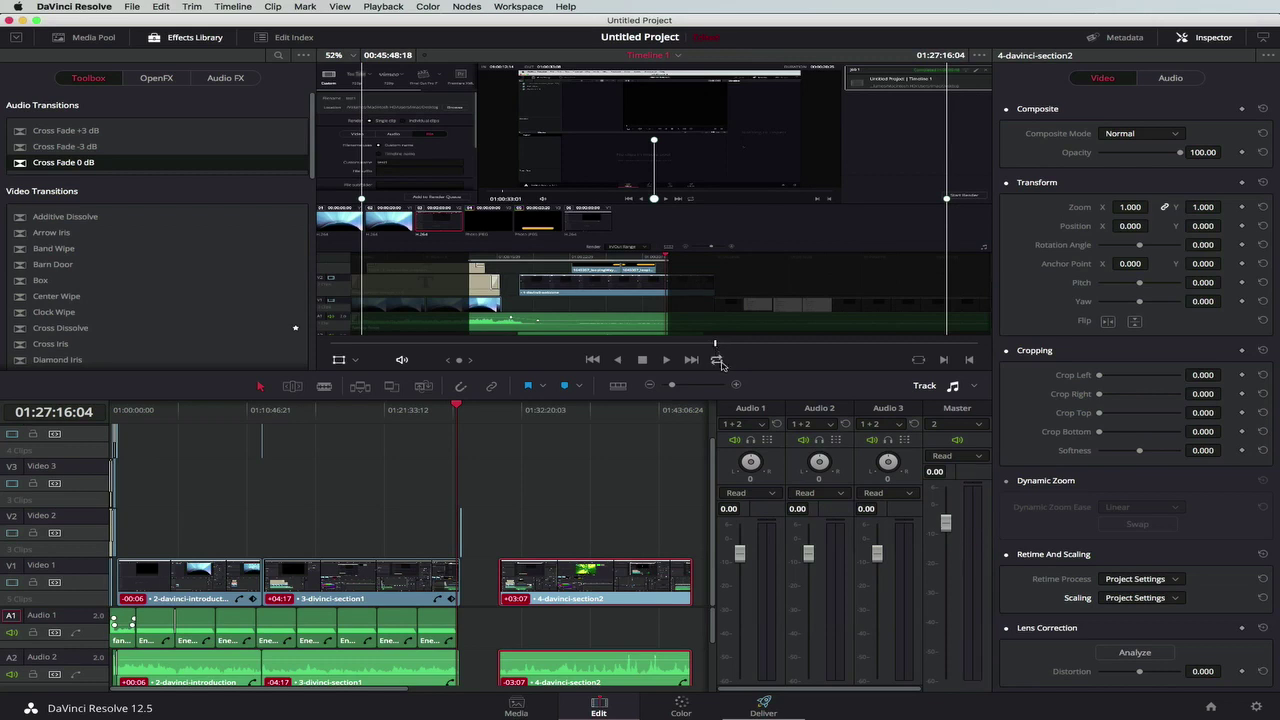
left_click_drag(679, 386, 692, 385)
left_click_drag(536, 533, 529, 537)
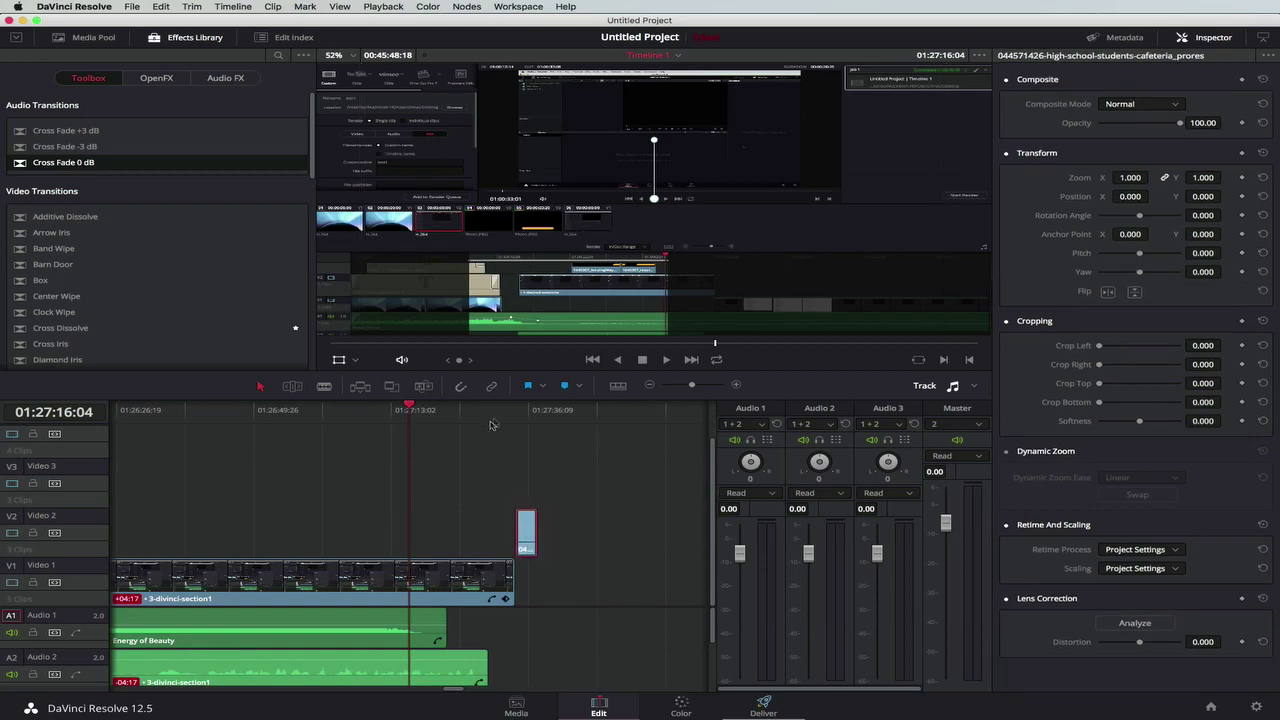
left_click(507, 410)
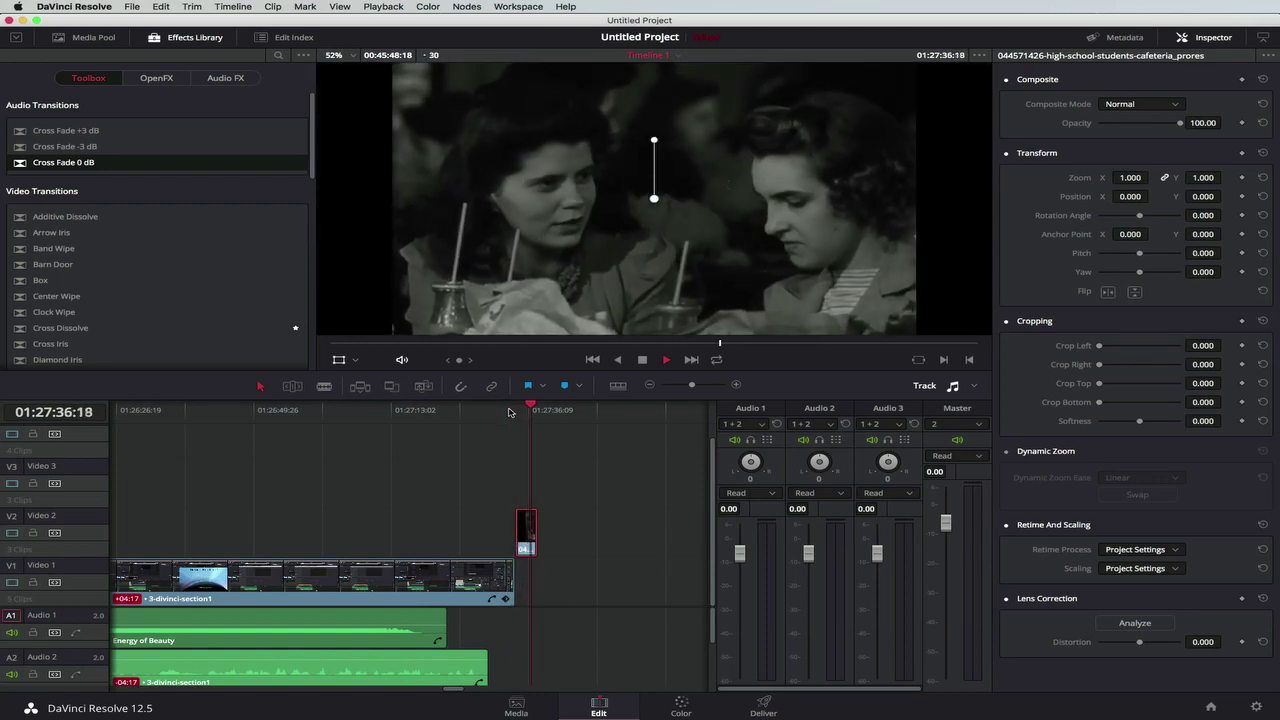
key("space")
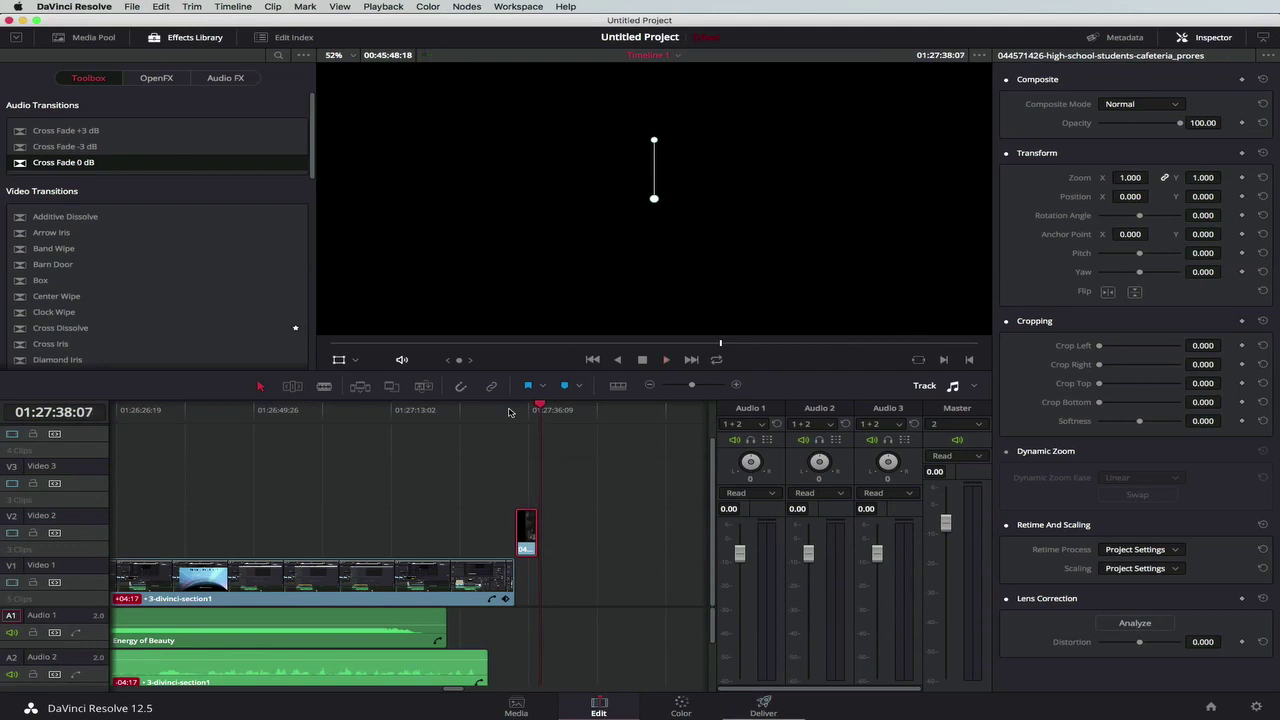
- Set the cafeteria clip's zoom to 1.360 on both axes to fill the frame, and play it back
left_click_drag(540, 409, 529, 411)
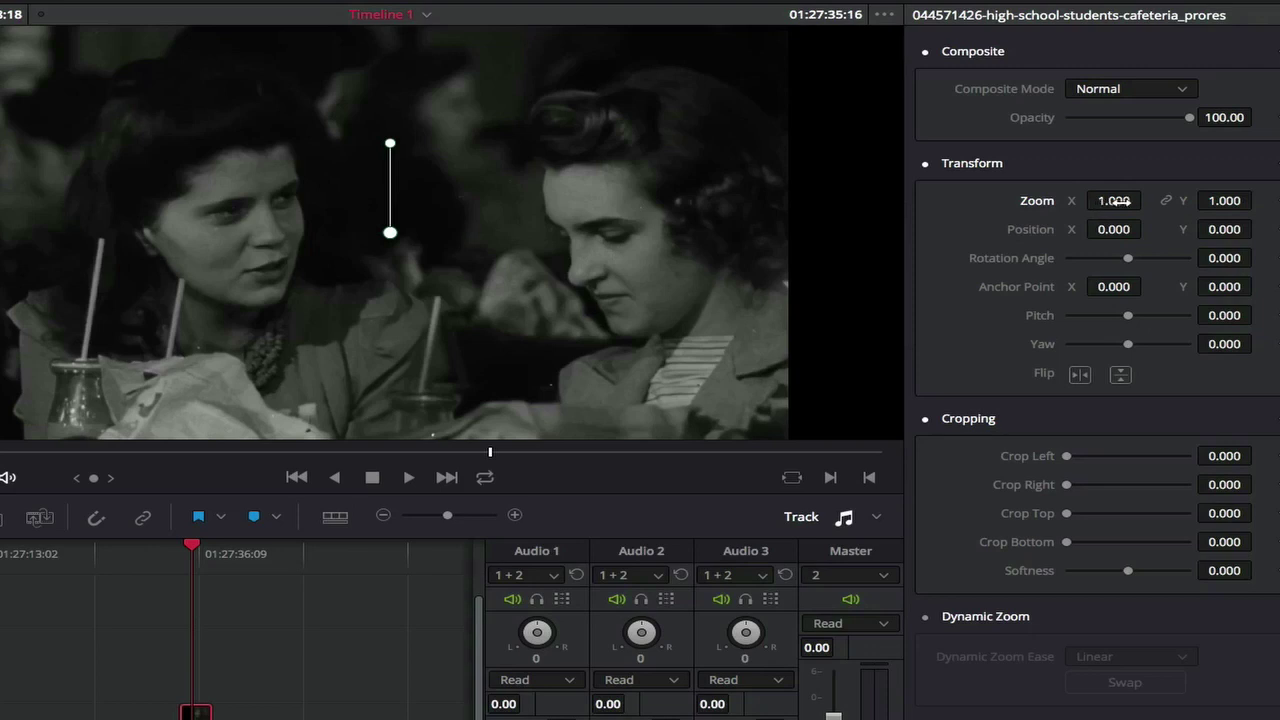
left_click_drag(1115, 201, 1148, 200)
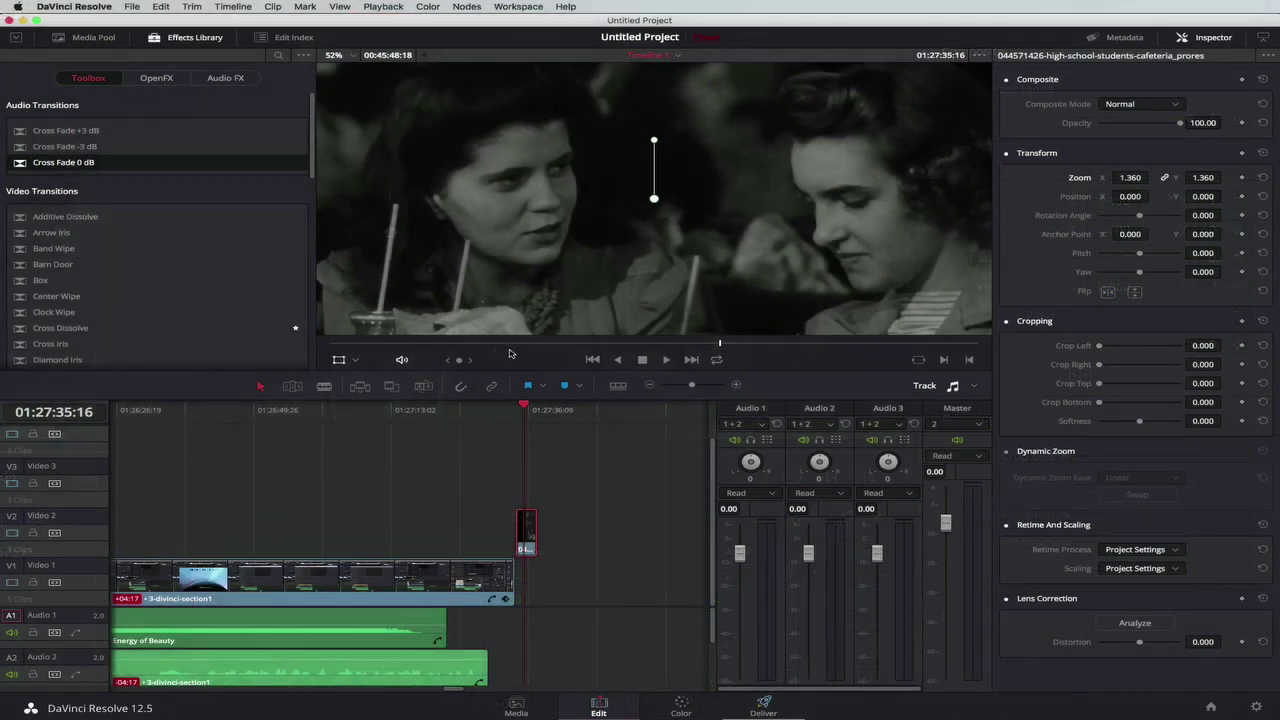
left_click_drag(522, 407, 512, 410)
key("space")
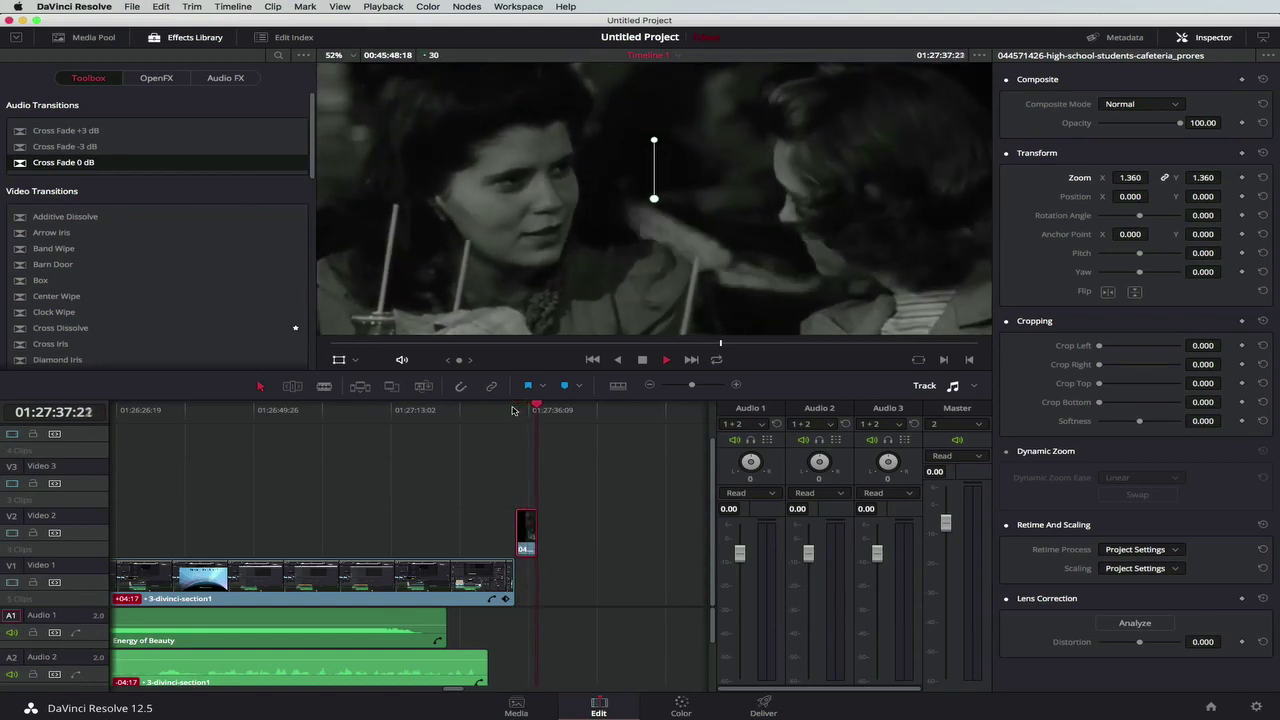
key("space")
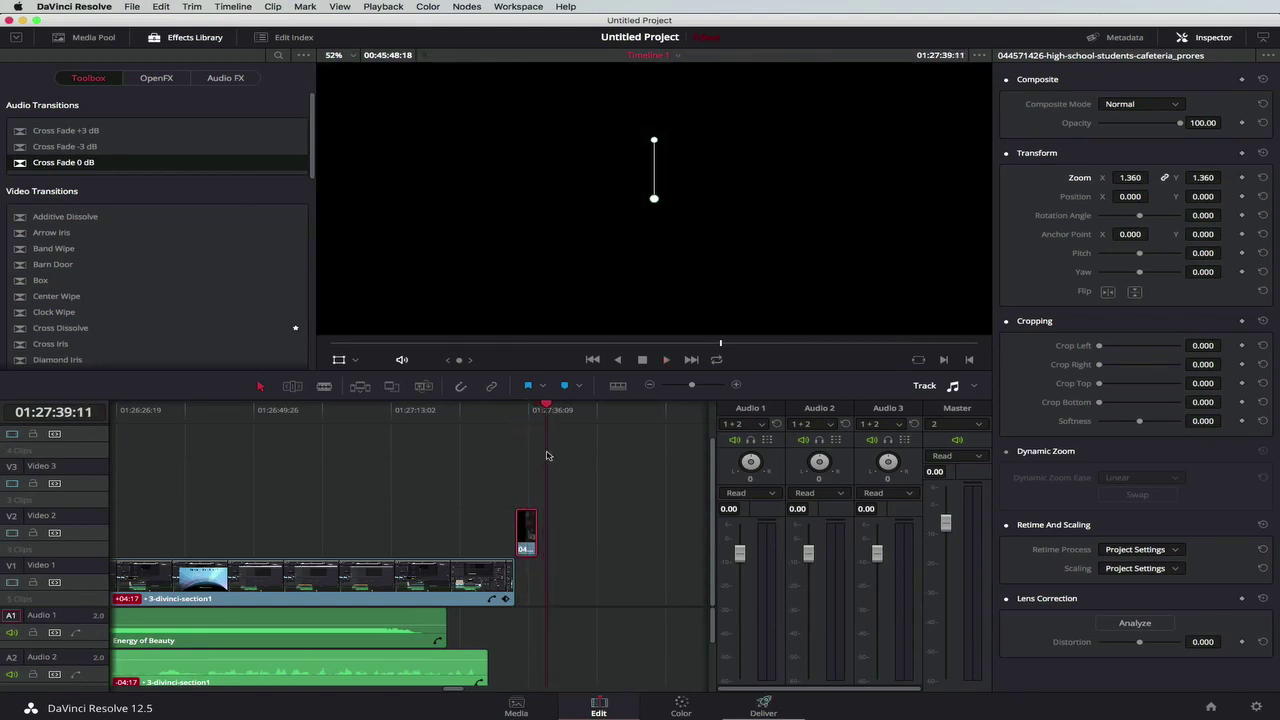
- Park the playhead at 01:27:36:24 in the cafeteria clip and turn on the clip's retime controls
left_click_drag(546, 410, 523, 412)
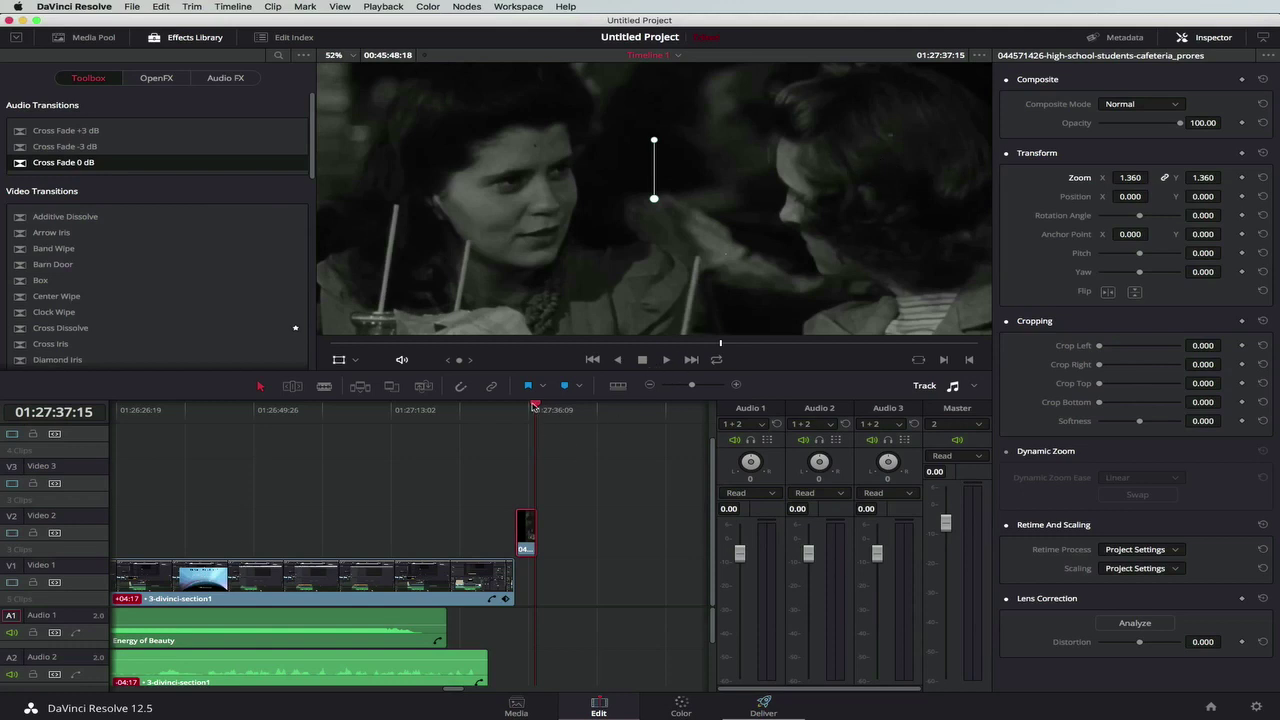
mouse_move(534, 405)
left_mouse_down()
mouse_move(512, 408)
mouse_move(531, 406)
left_mouse_up()
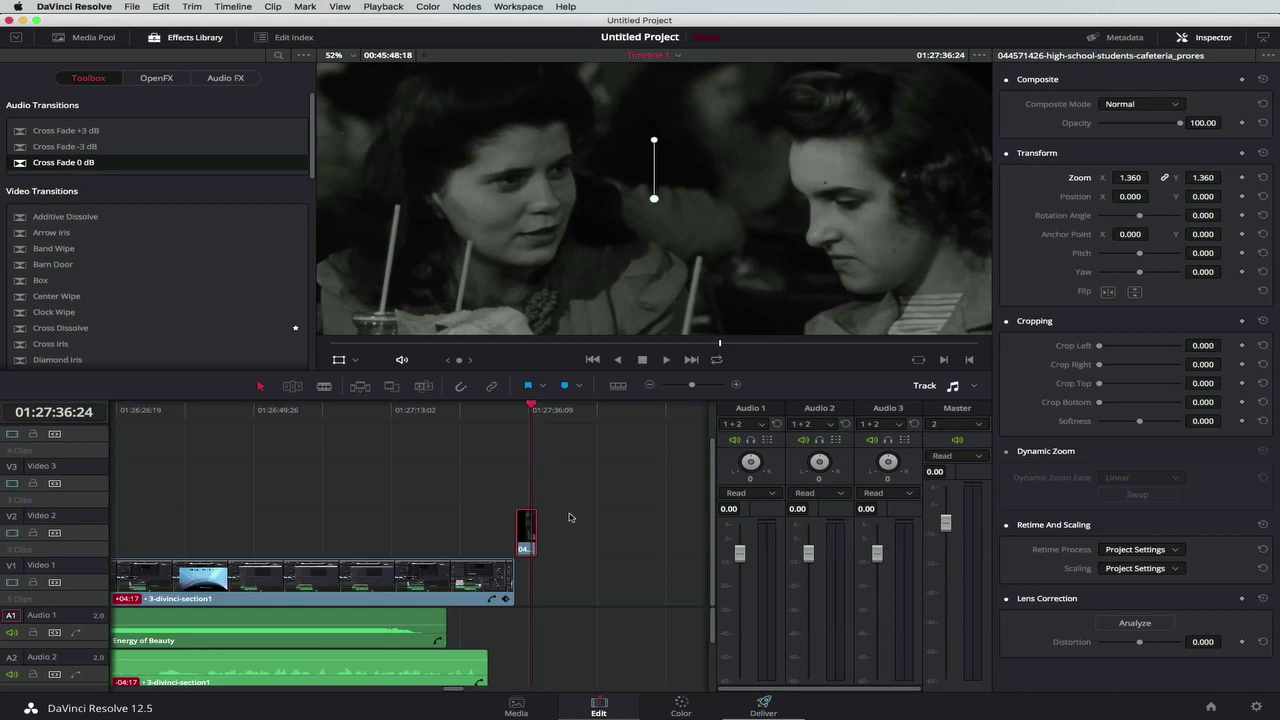
left_click_drag(695, 389, 706, 389)
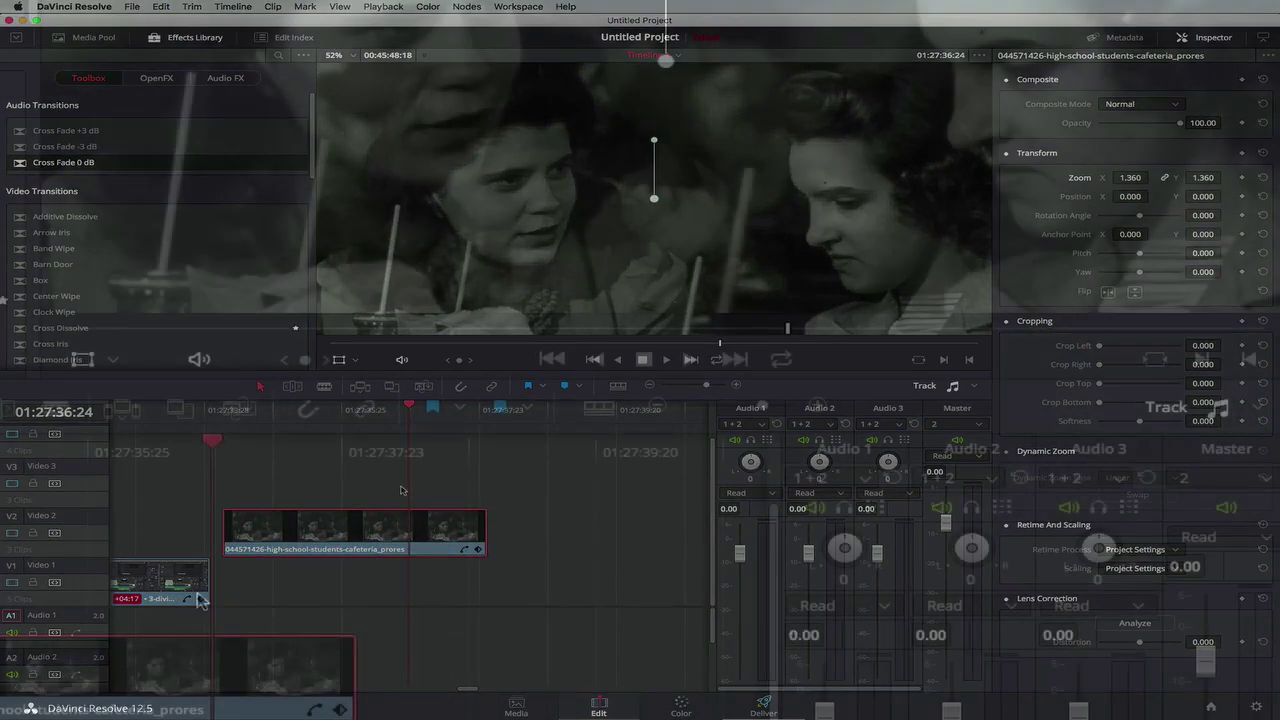
right_click(181, 668)
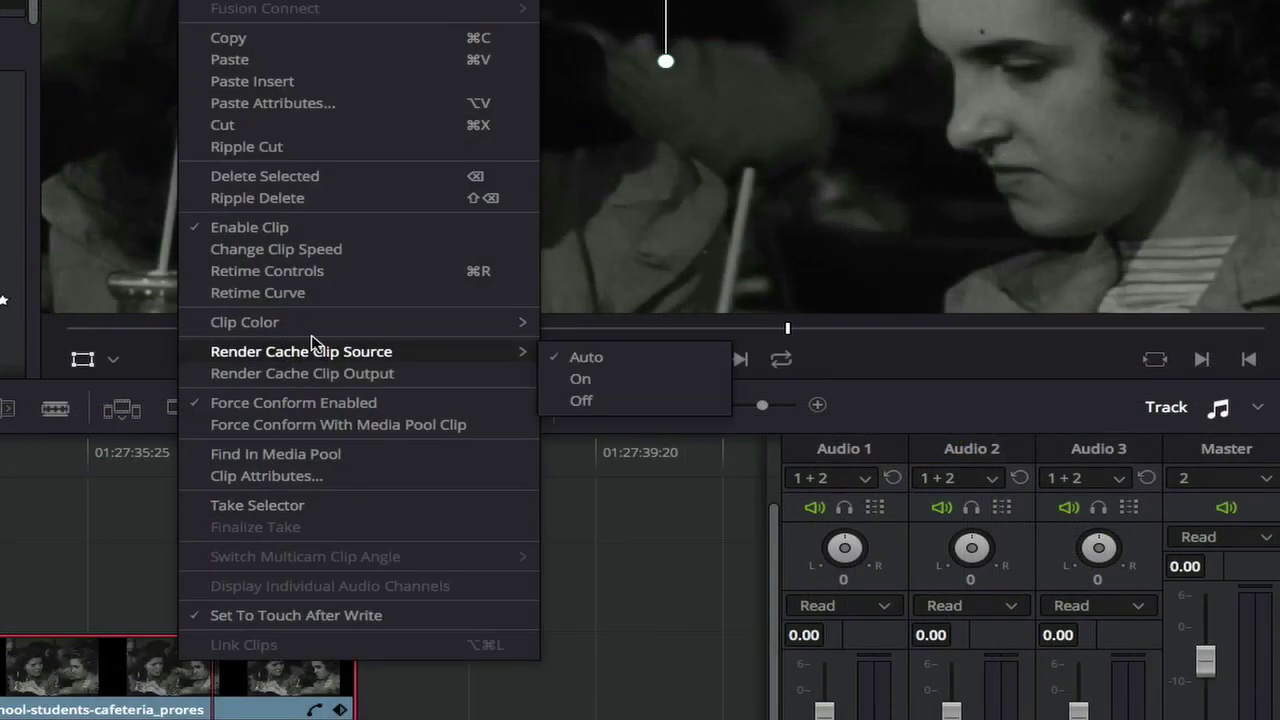
left_click(310, 270)
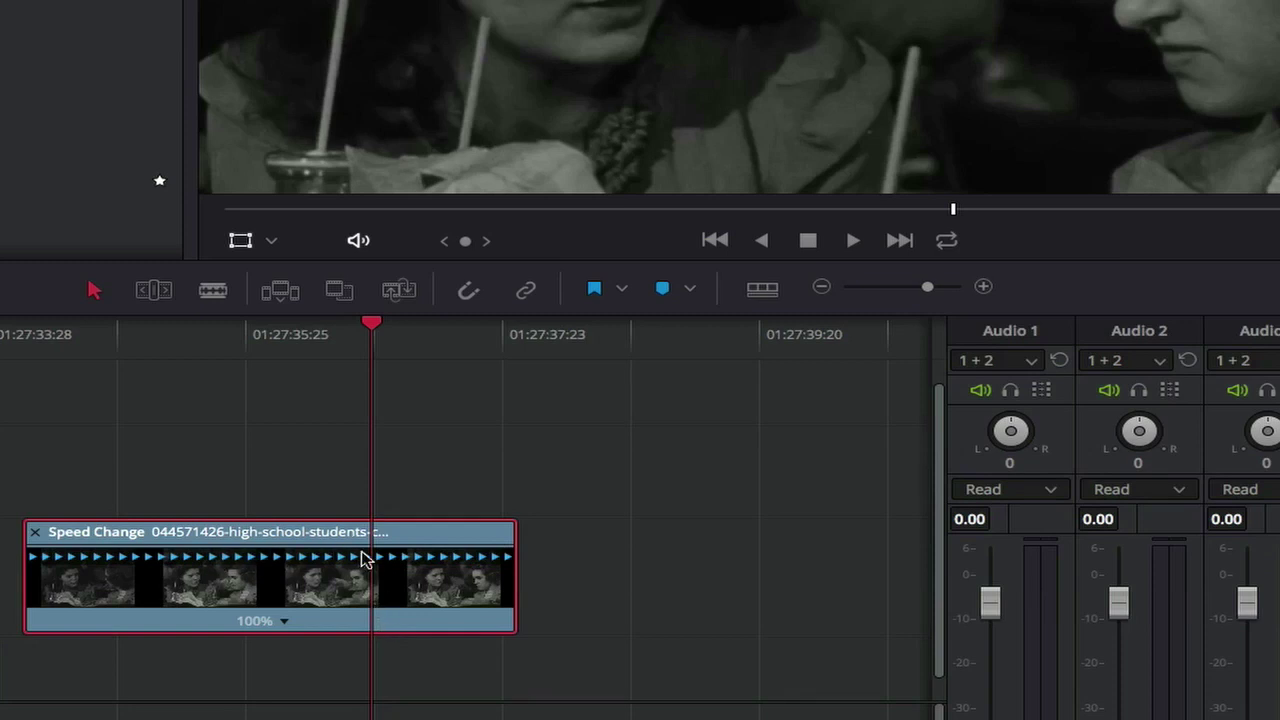
- Add a speed point to the cafeteria clip at 01:27:36:24
right_click(388, 630)
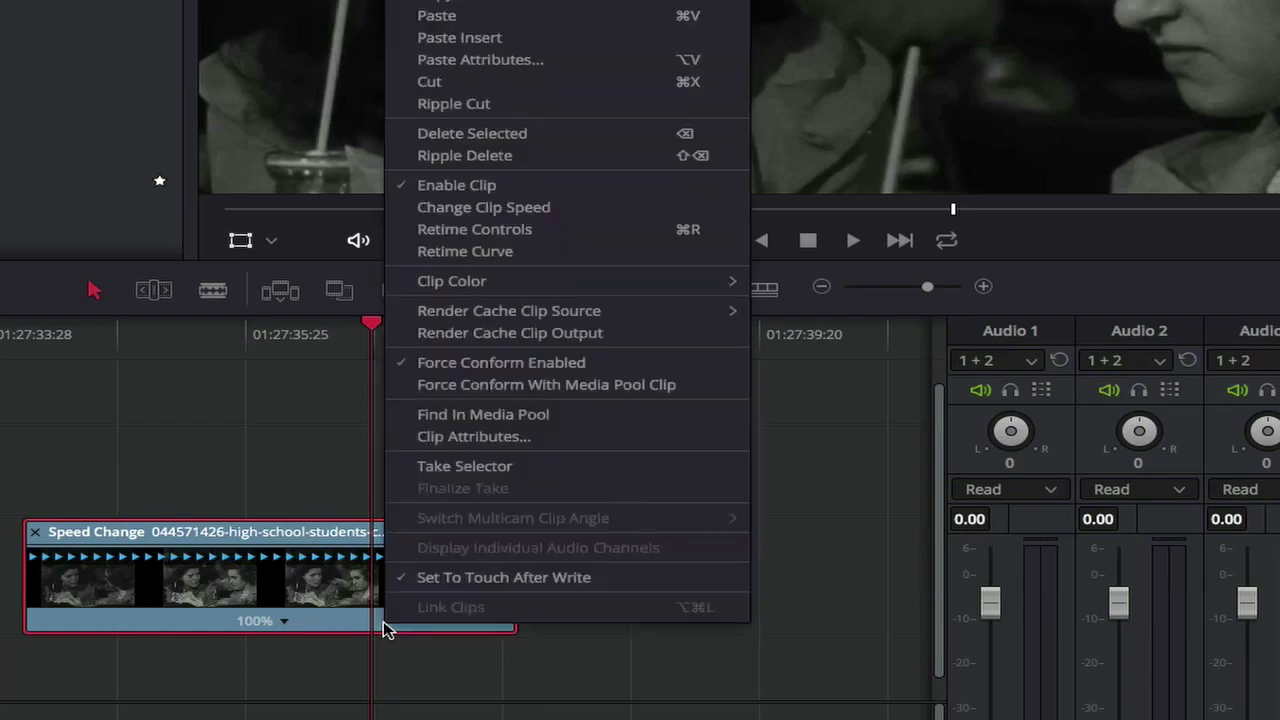
left_click(390, 630)
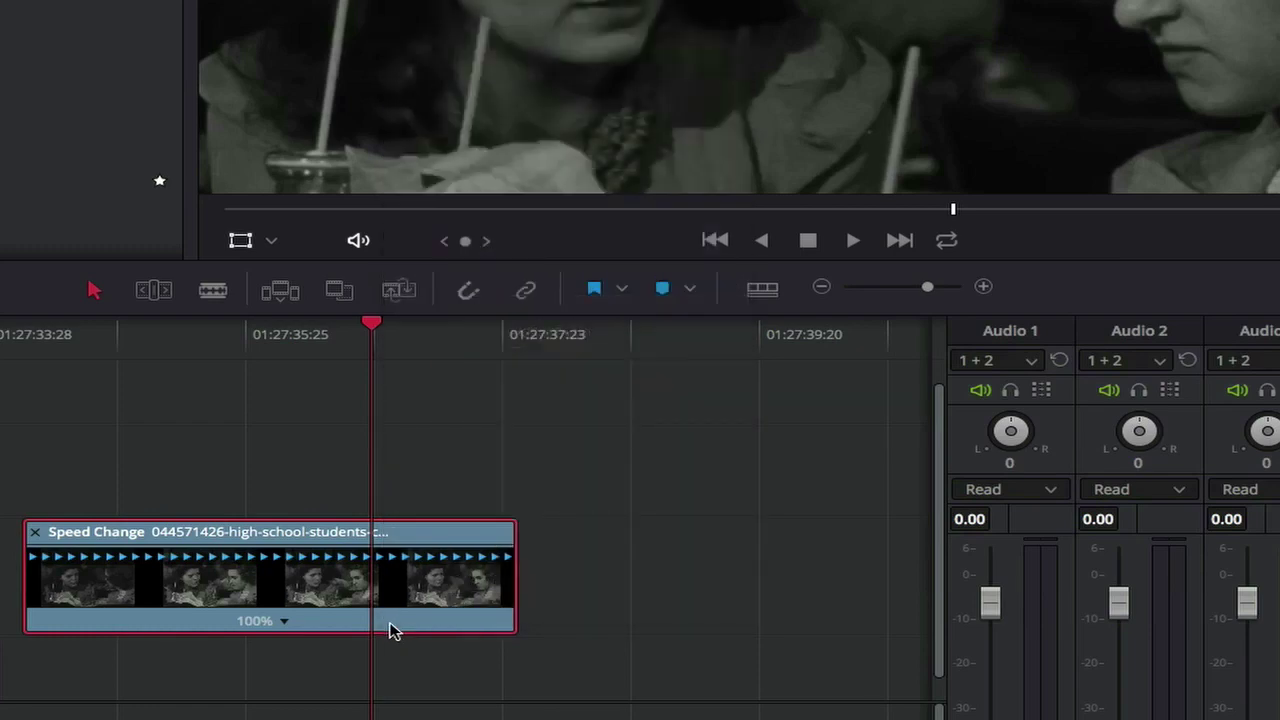
left_click(286, 622)
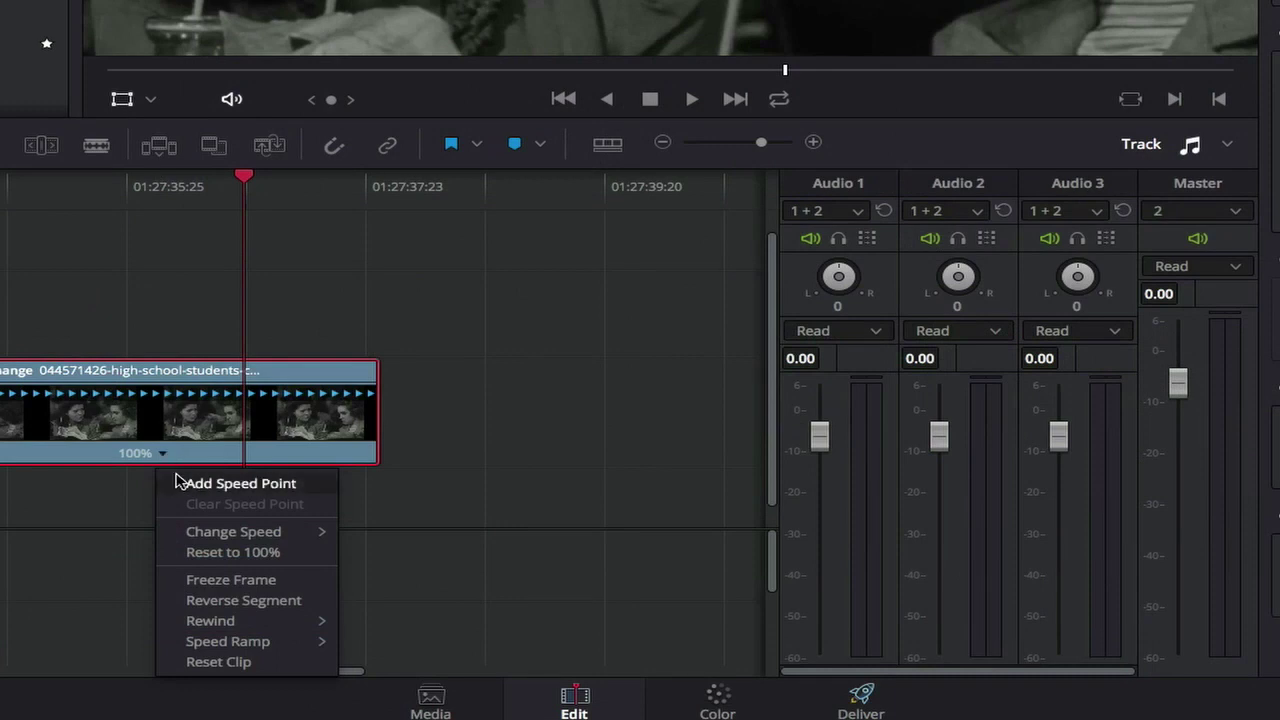
left_click(240, 484)
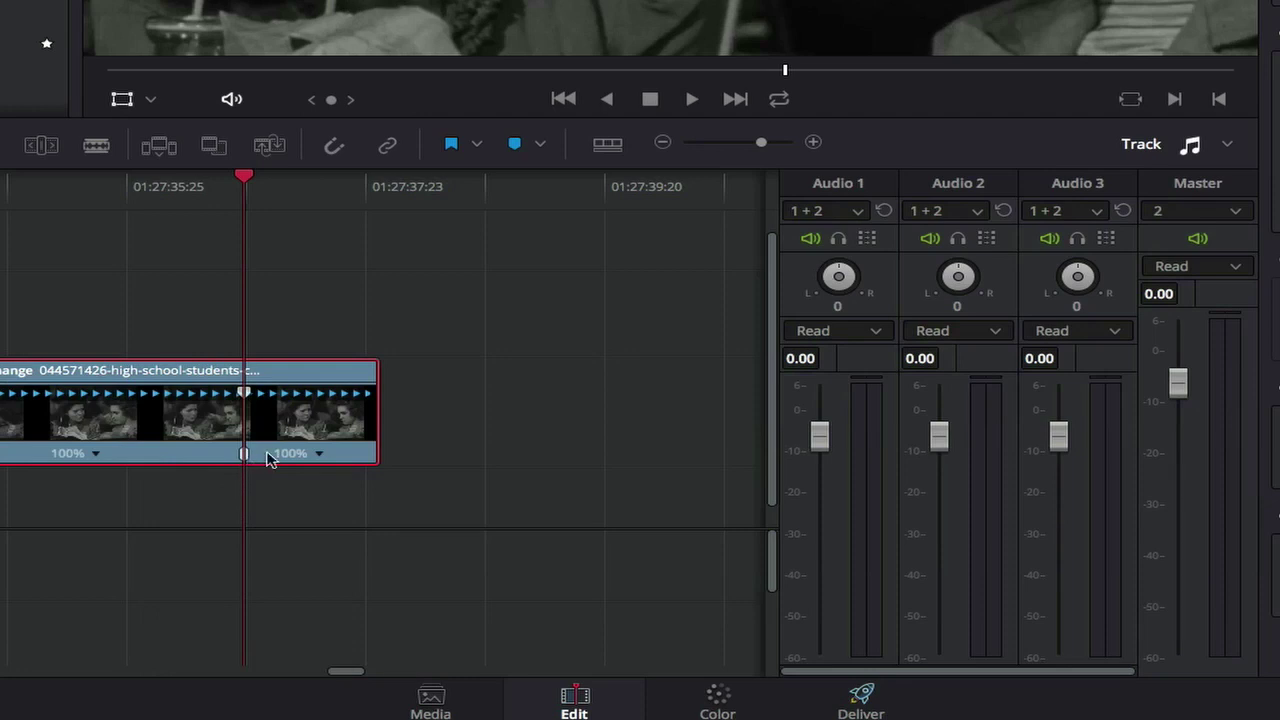
- Freeze the frame after the speed point, extend the frozen segment to about 3 seconds, and play the clip back from 01:27:33:24
left_click(322, 459)
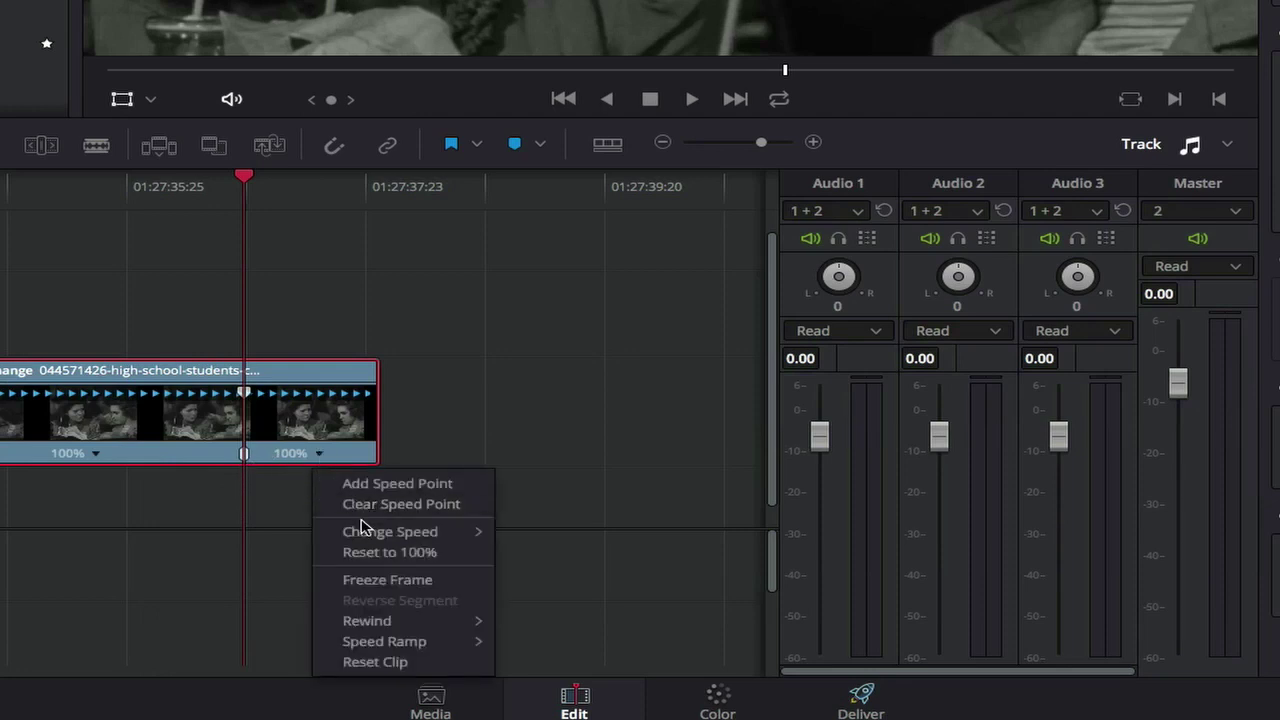
left_click(388, 580)
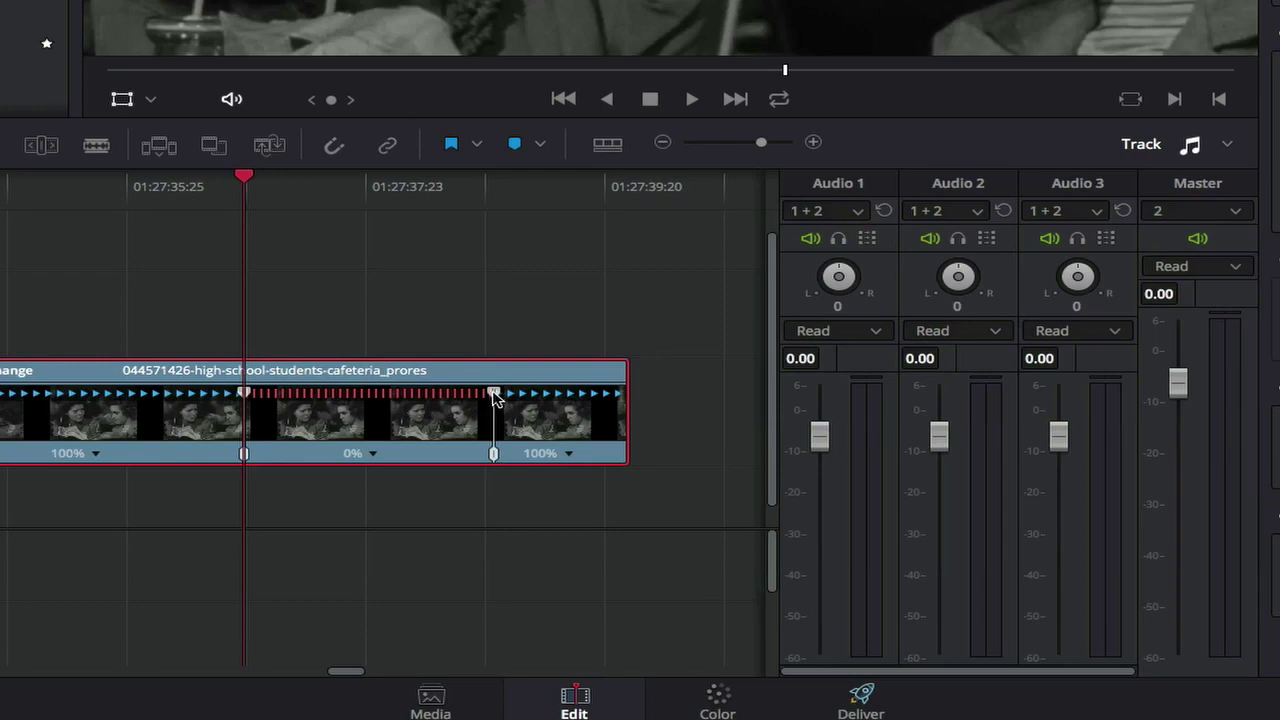
left_click_drag(494, 395, 619, 396)
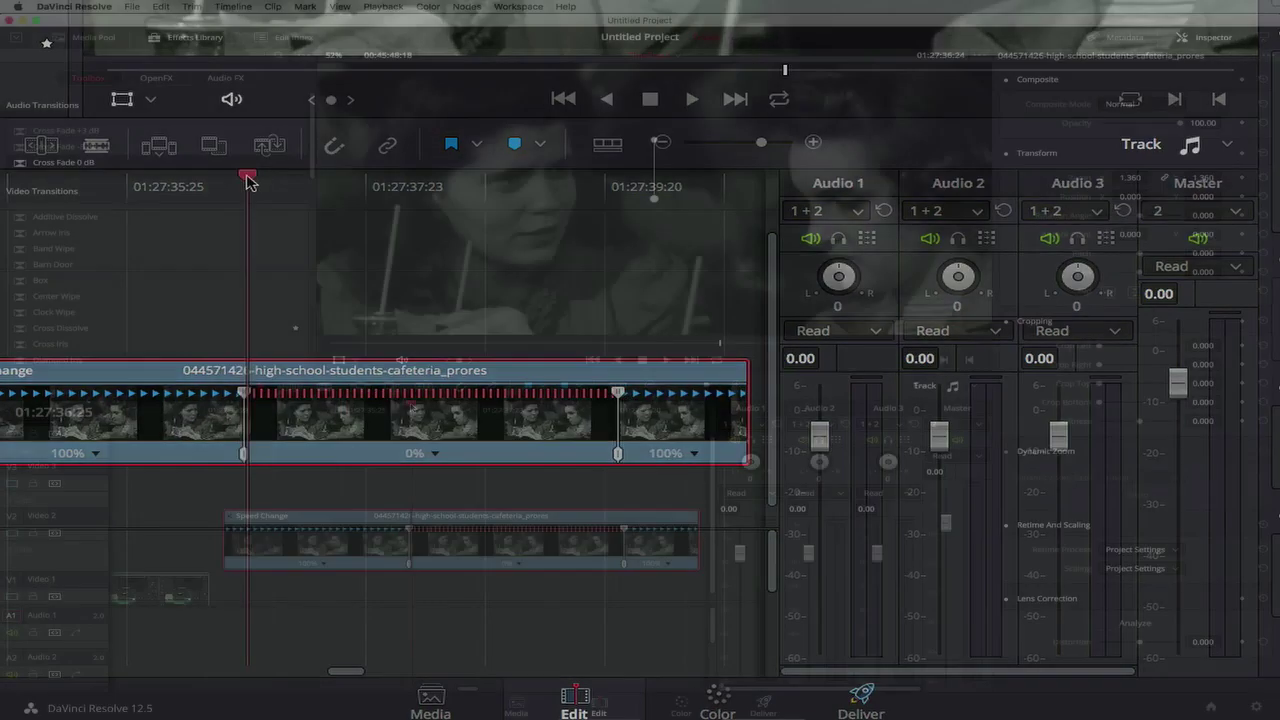
left_click_drag(247, 182, 200, 433)
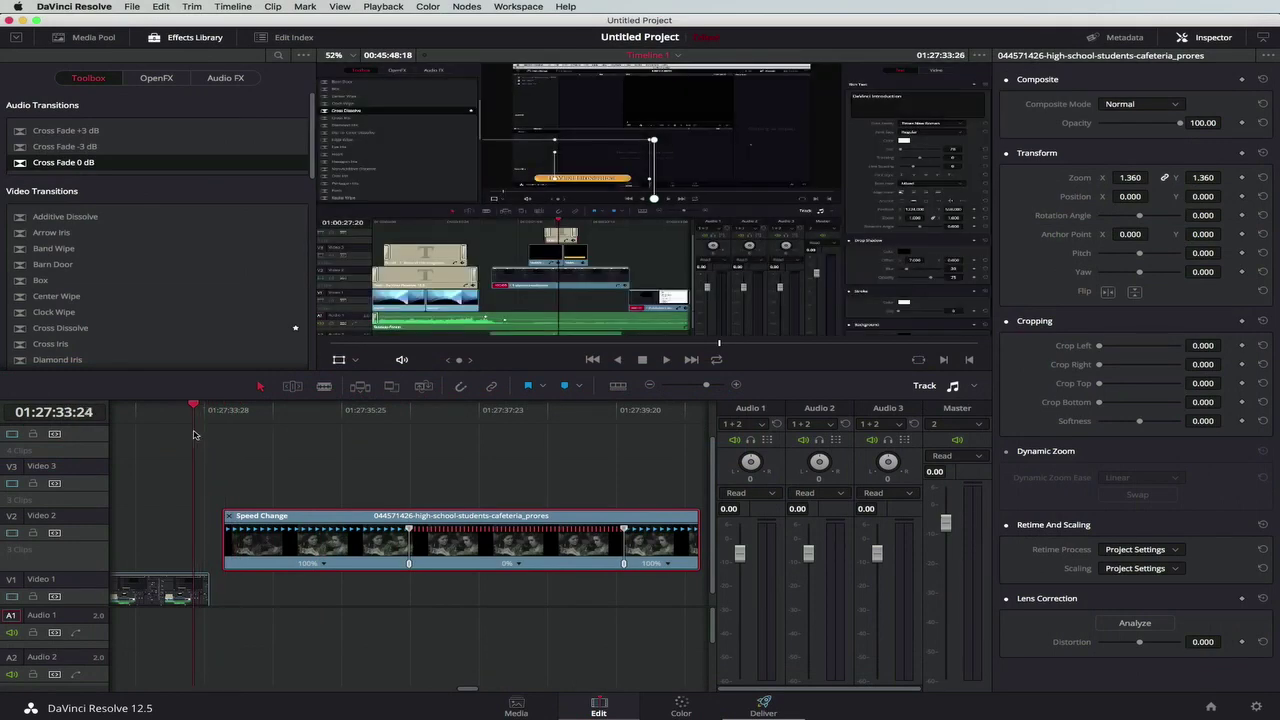
key("space")
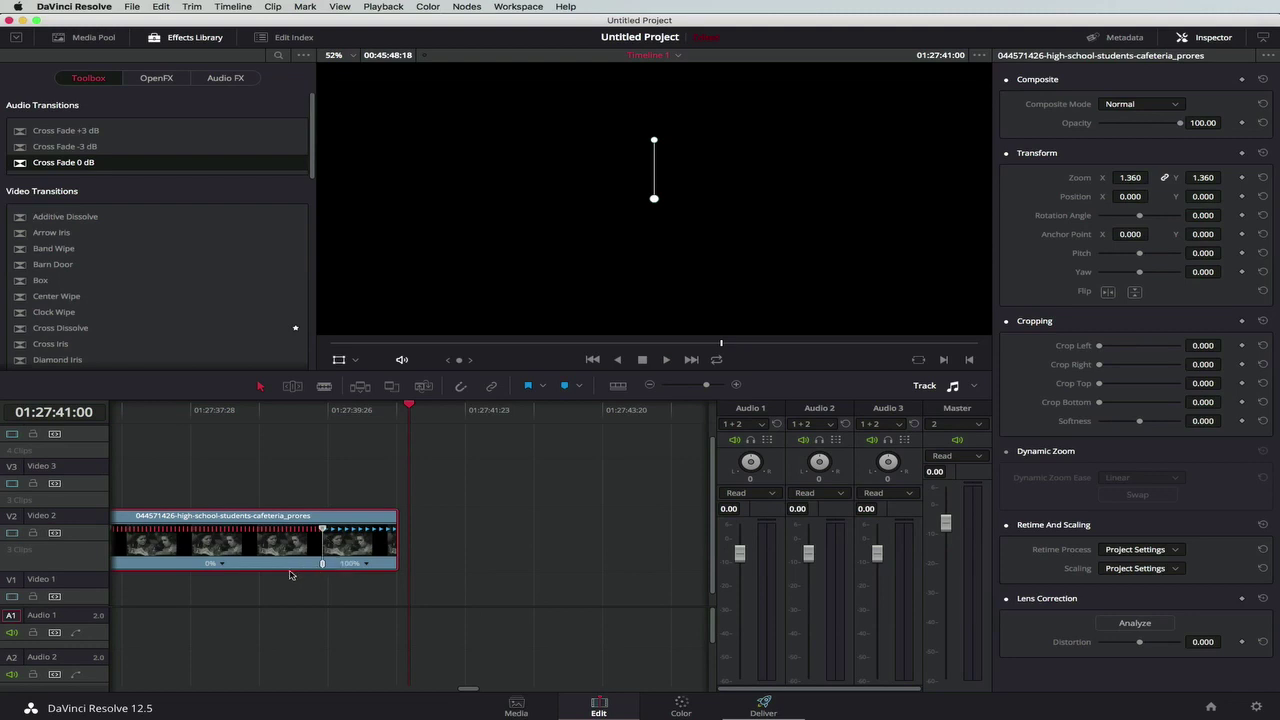
- Paste a copy of the retimed cafeteria clip directly after the original on Video 2
scroll(277, 586, "left", 3)
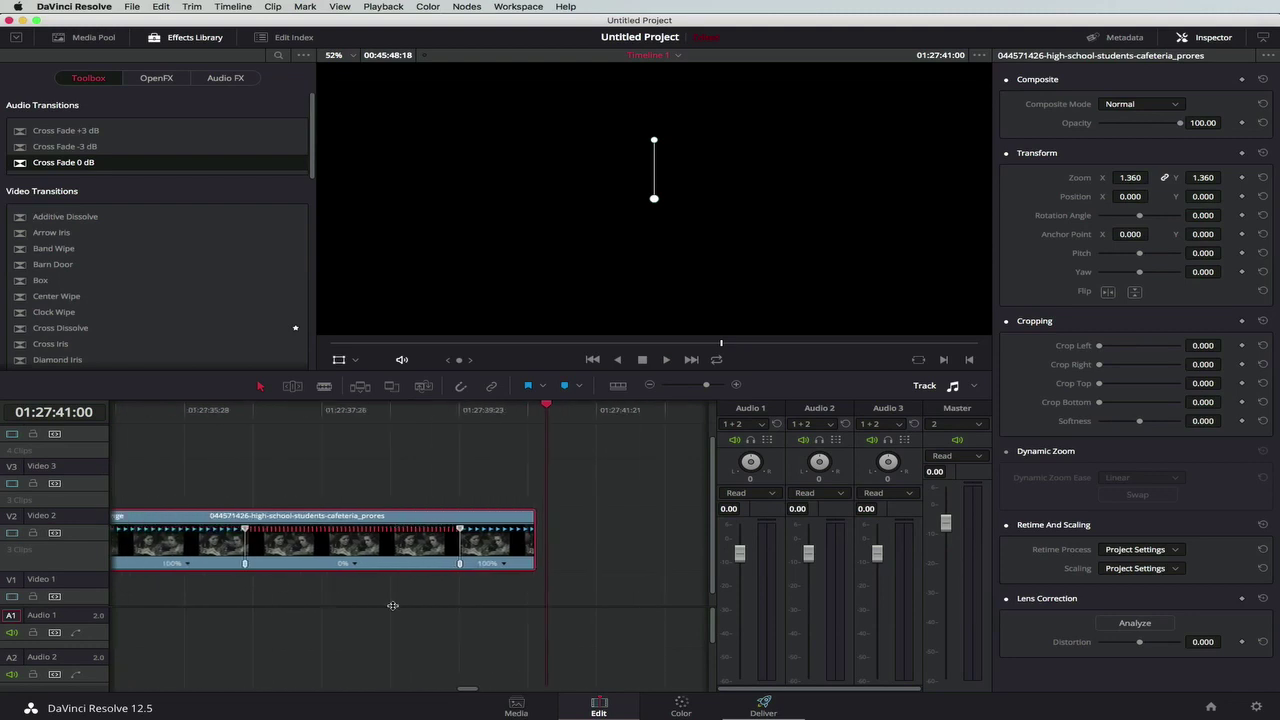
scroll(308, 604, "left", 5)
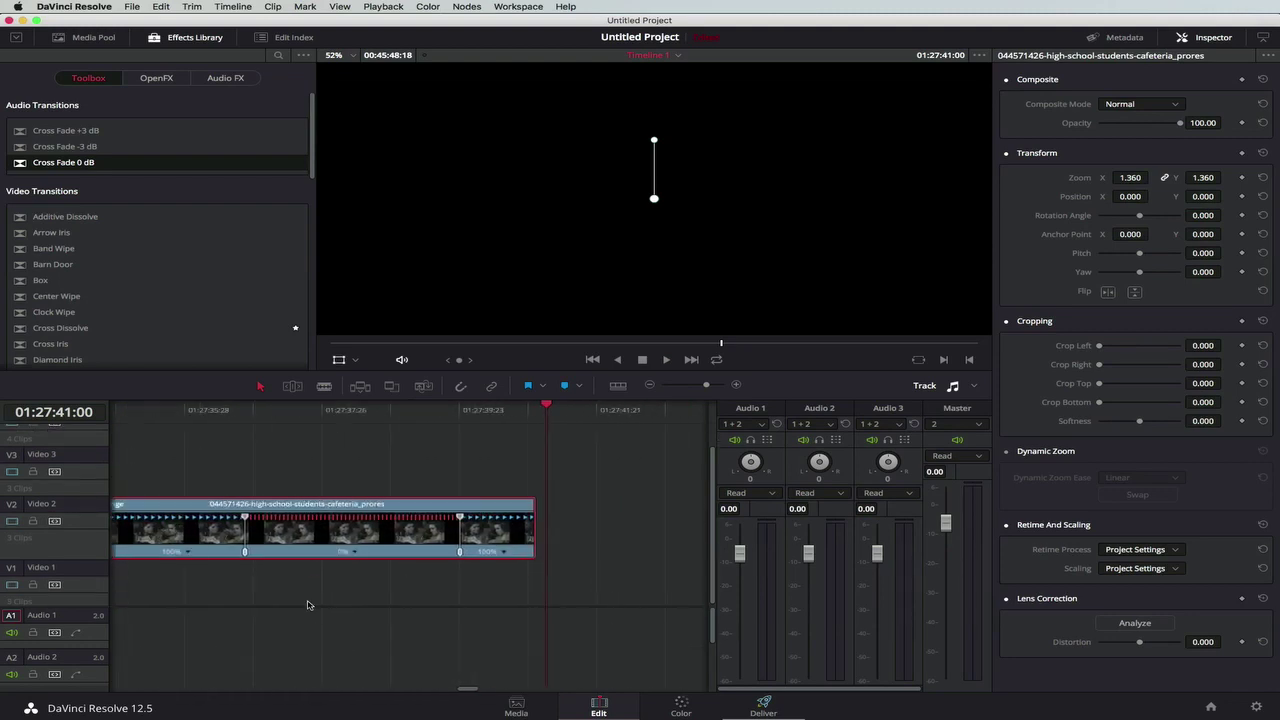
scroll(308, 604, "right", 2)
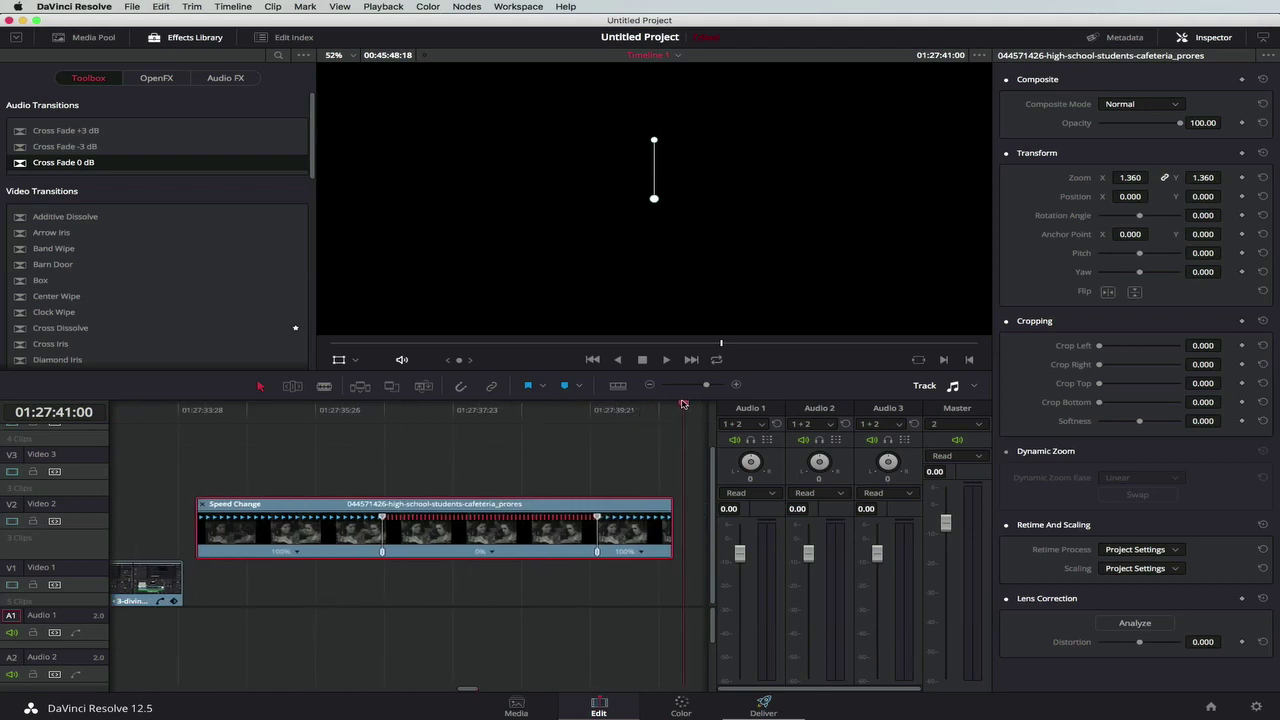
left_click_drag(683, 403, 676, 404)
key("super+z")
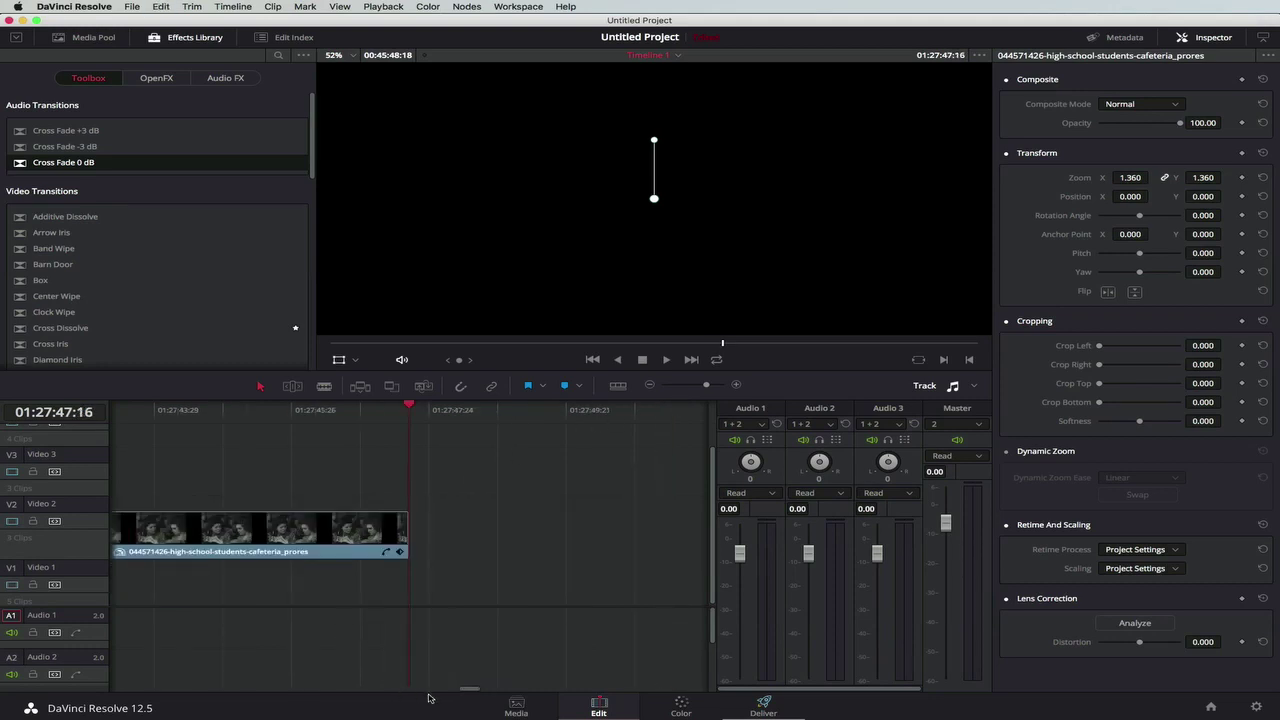
- Turn on the retime controls of the pasted cafeteria clip and clear the speed point at the end of its freeze frame
left_click_drag(471, 693, 470, 693)
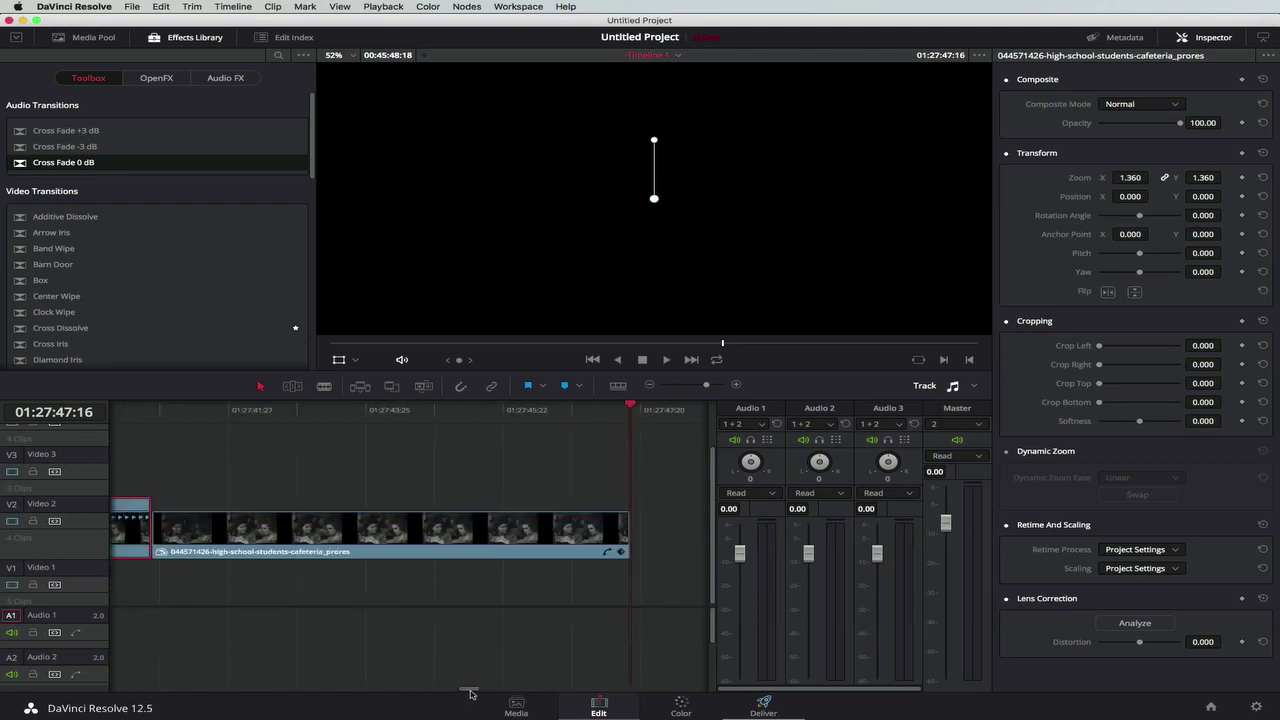
right_click(386, 530)
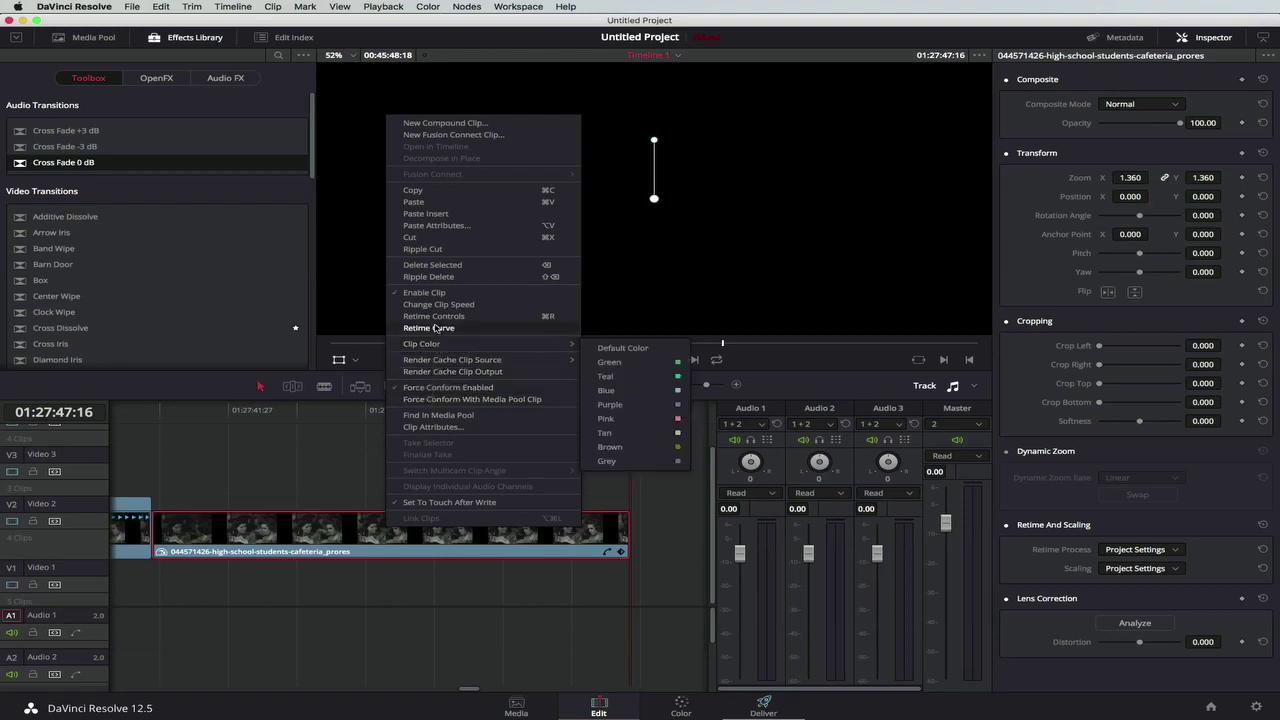
left_click(434, 316)
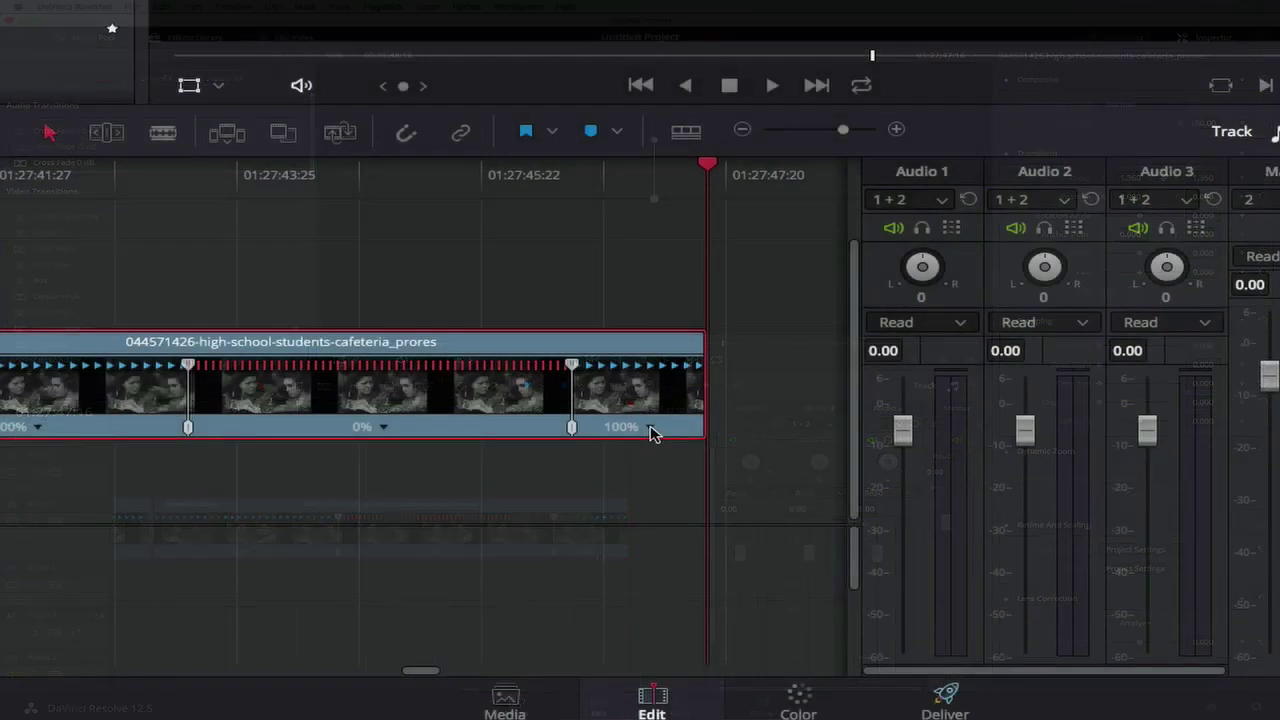
left_click(598, 555)
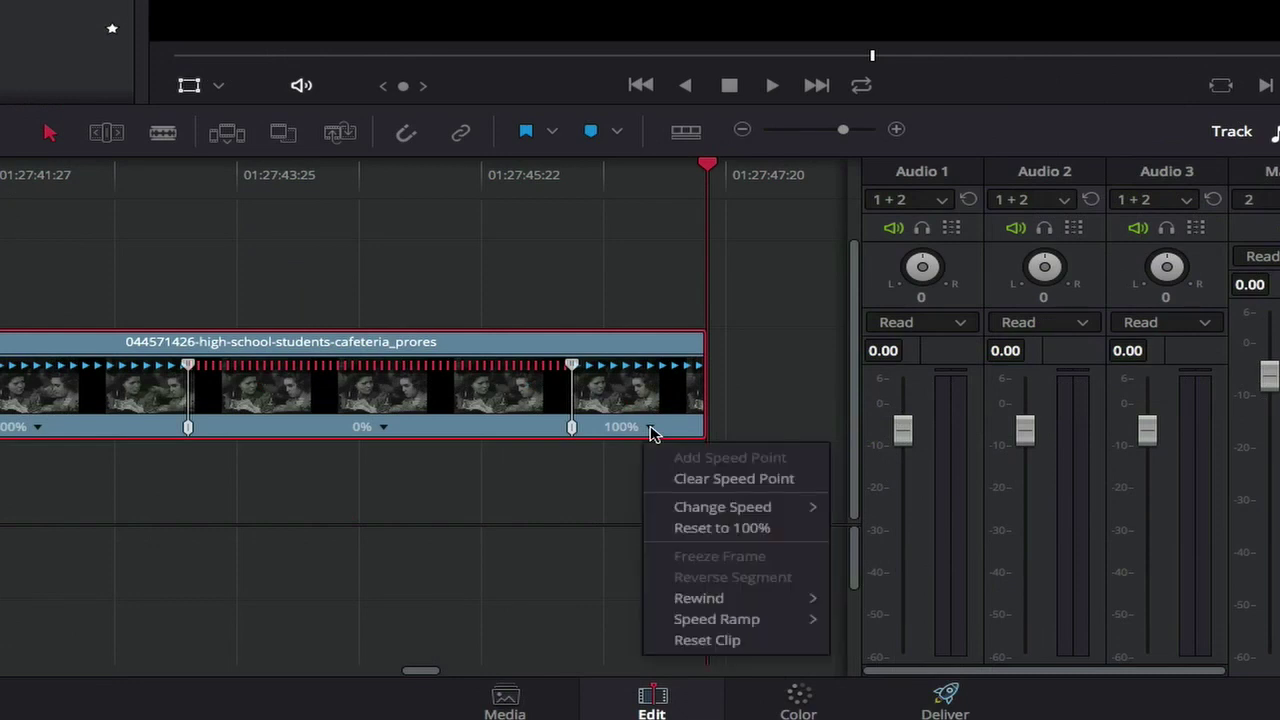
left_click(677, 480)
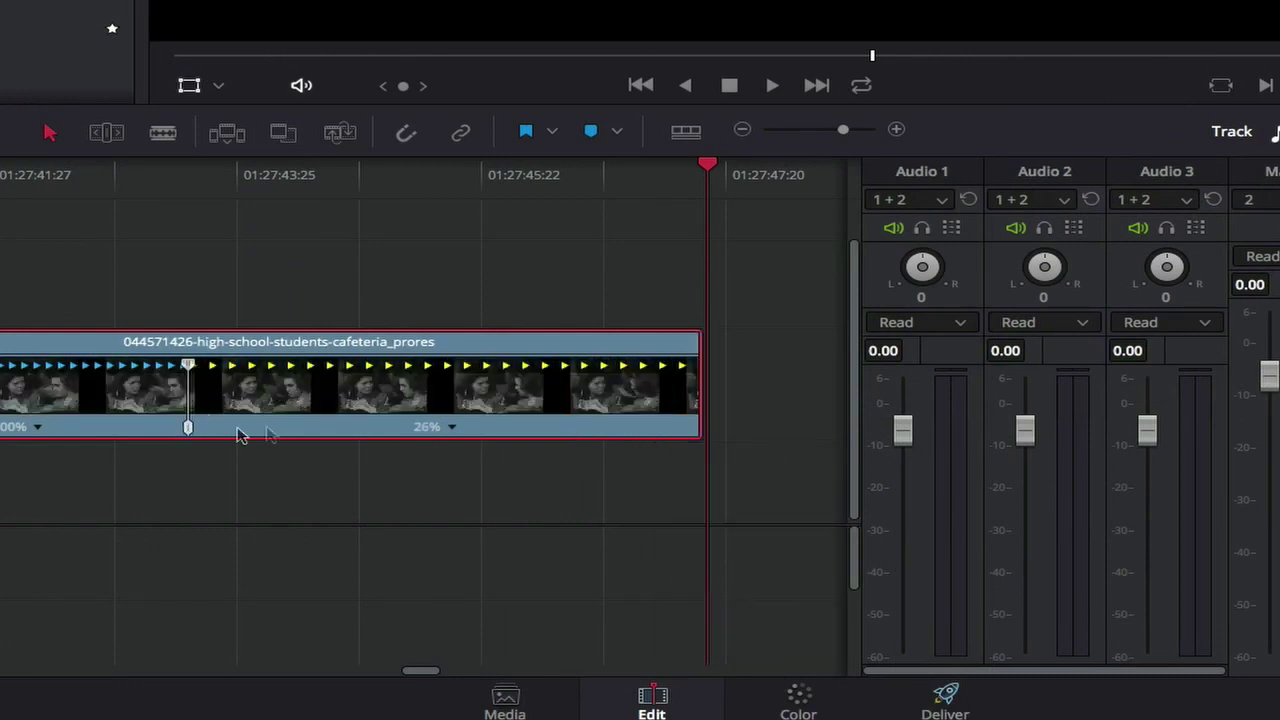
- Clear the remaining speed point in the pasted clip and reset its speed to 100%
left_click(38, 430)
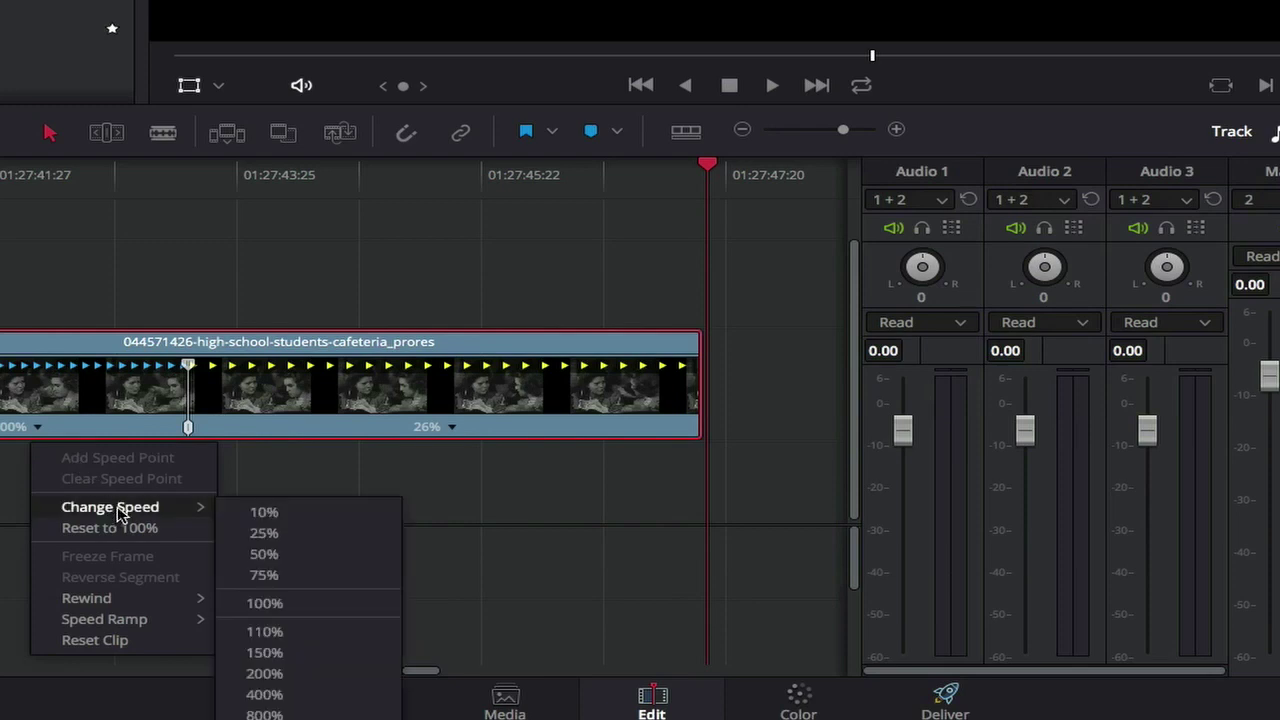
left_click(446, 431)
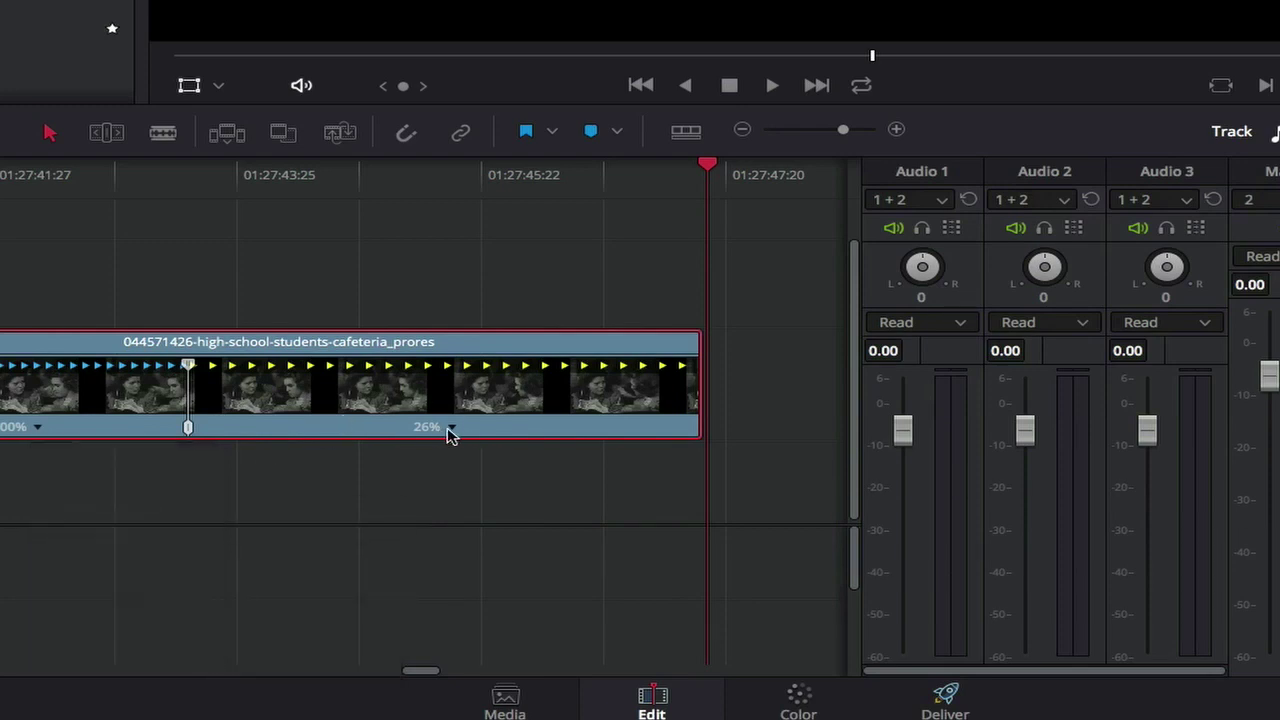
left_click(452, 428)
left_click(492, 481)
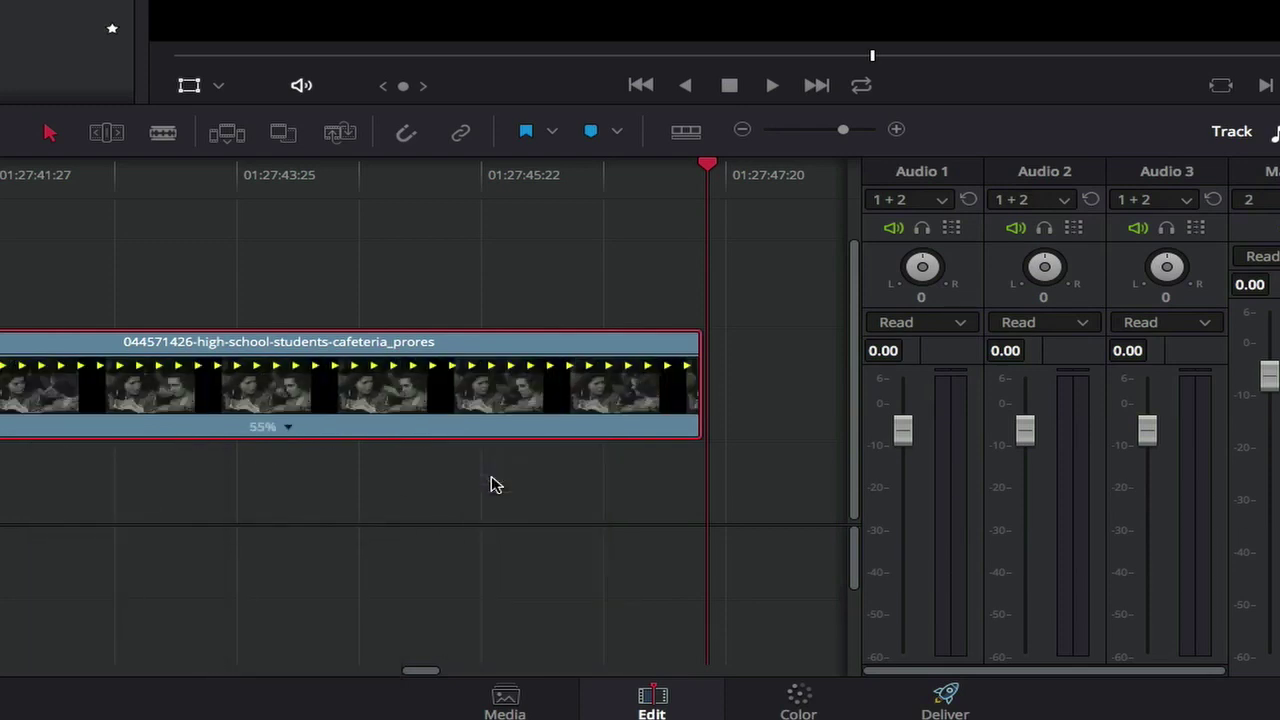
left_click(287, 432)
left_click(374, 531)
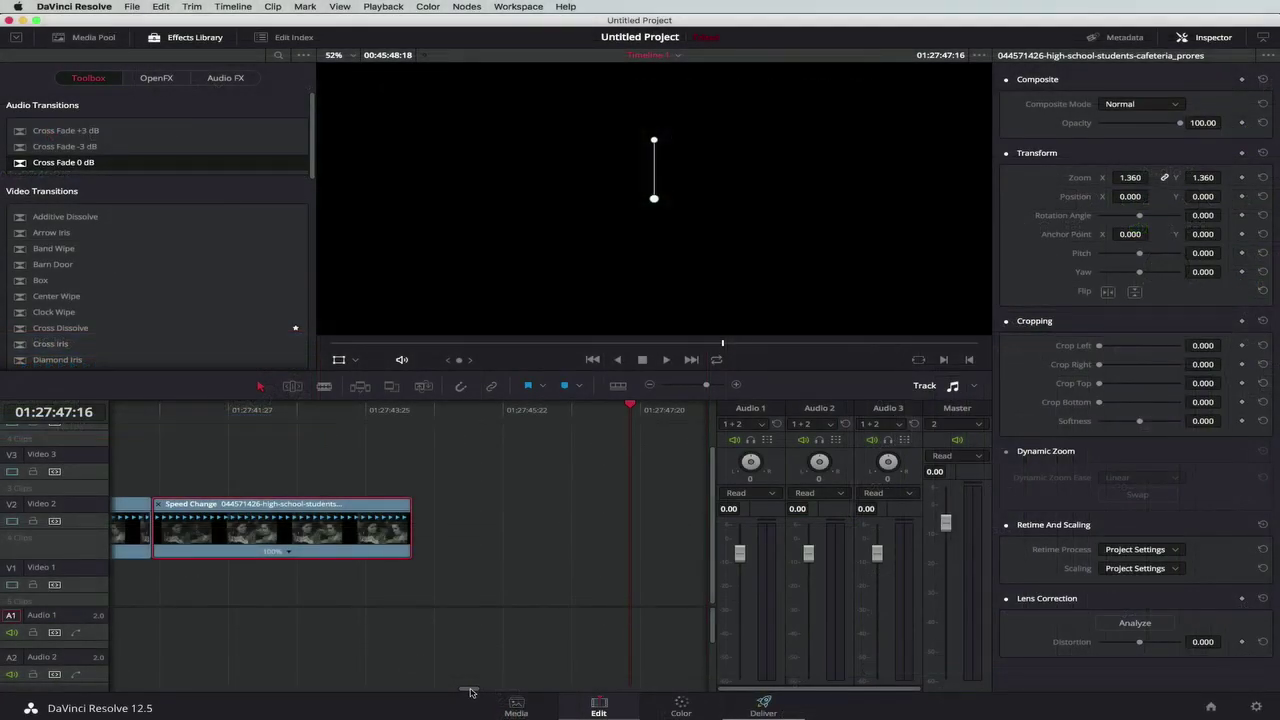
- Change the second cafeteria clip to reverse speed at -100% and play back across the cut between both clips
left_click_drag(471, 690, 466, 690)
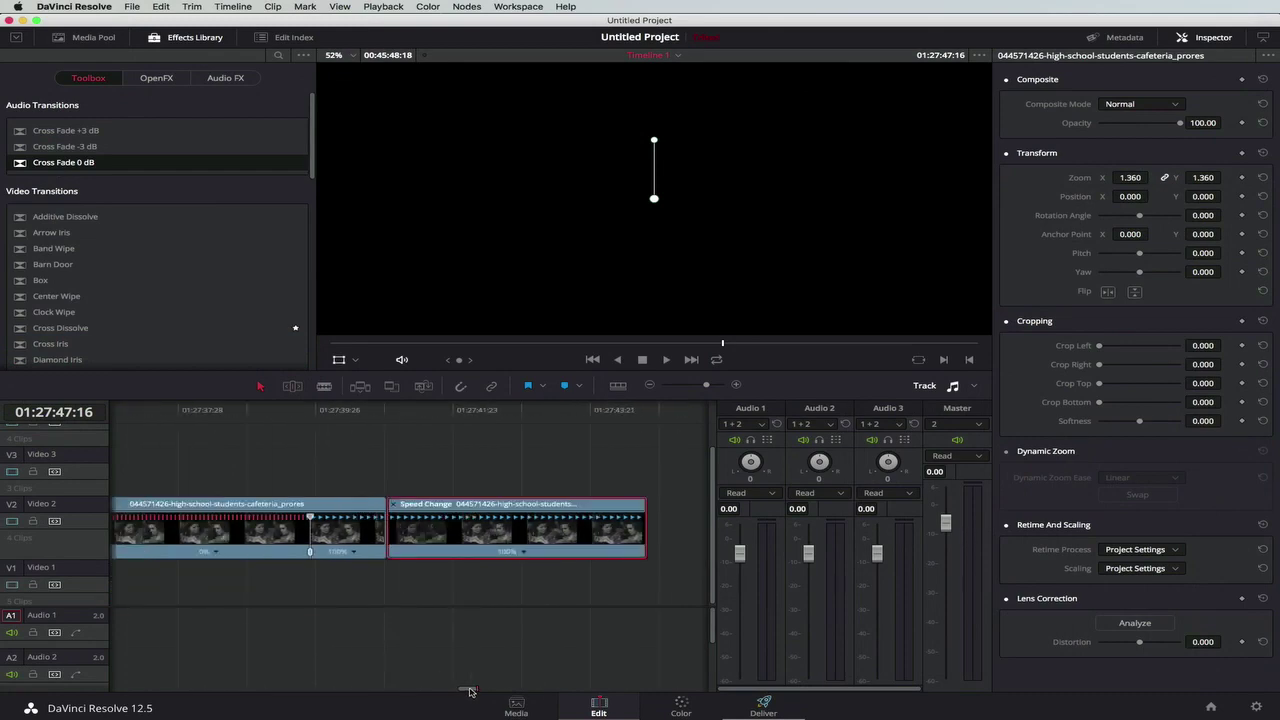
right_click(452, 539)
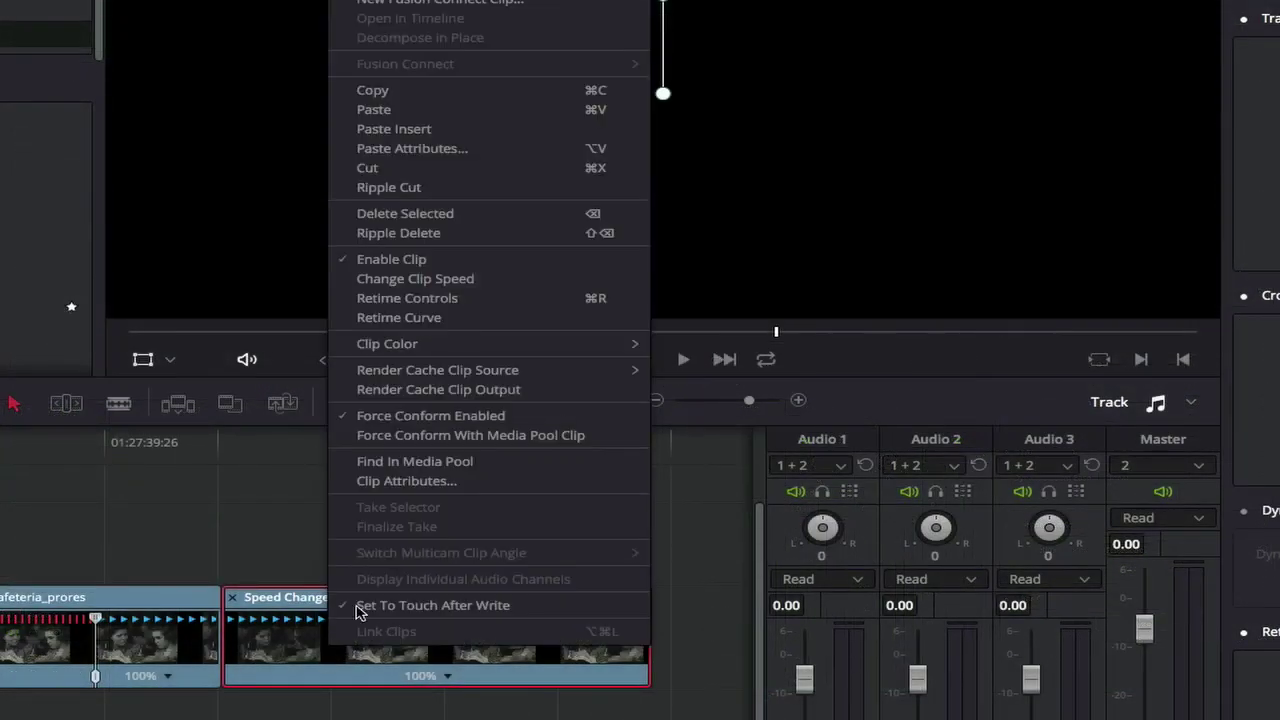
left_click(416, 287)
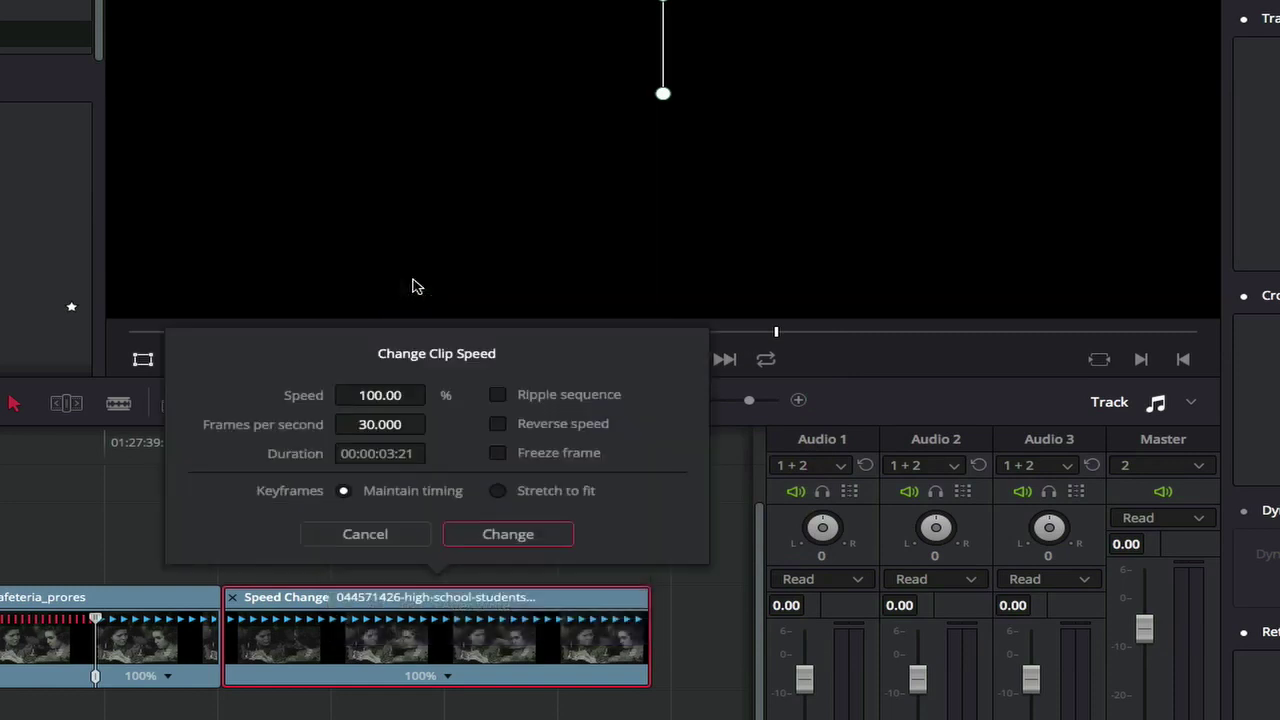
left_click(498, 424)
left_click(508, 534)
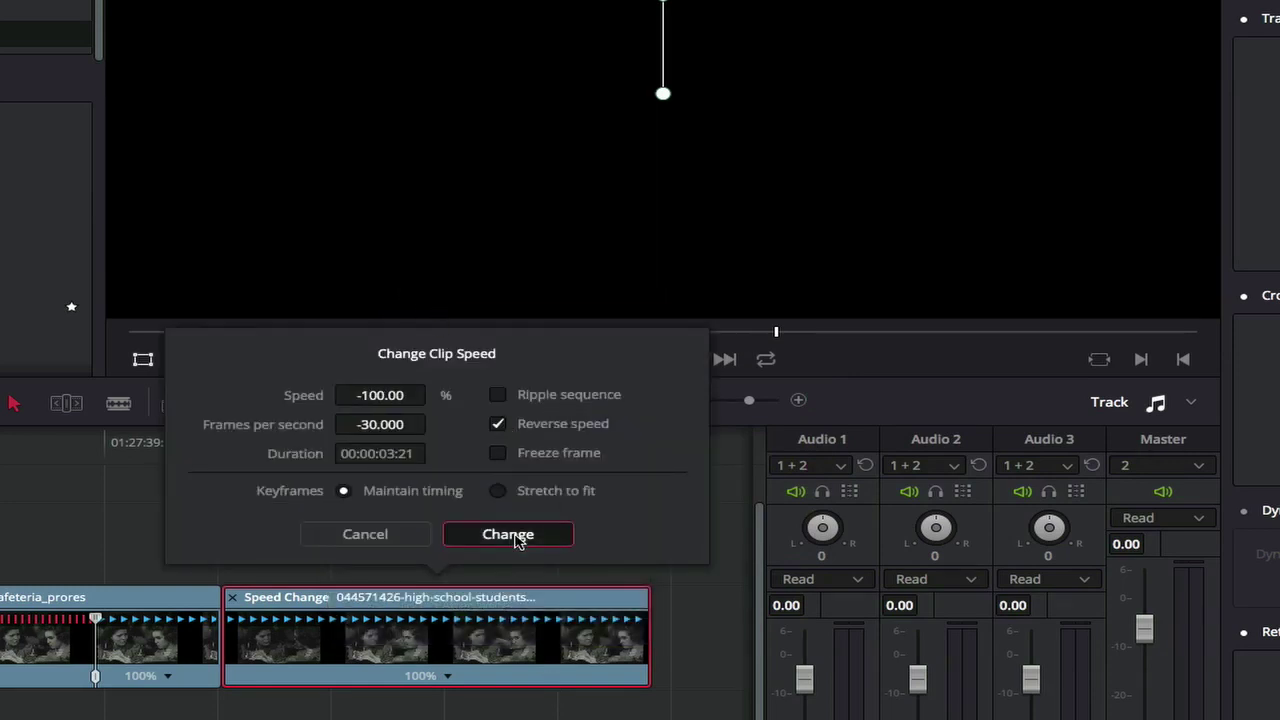
left_click(202, 456)
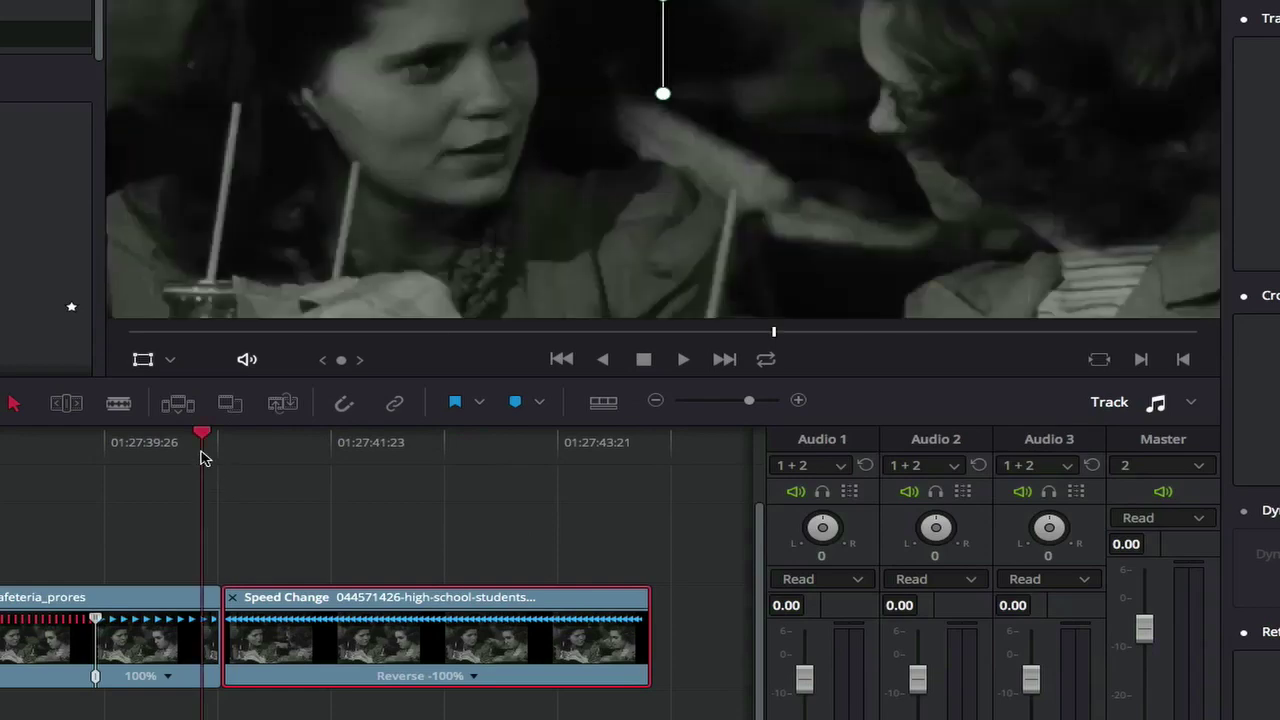
left_click(2, 452)
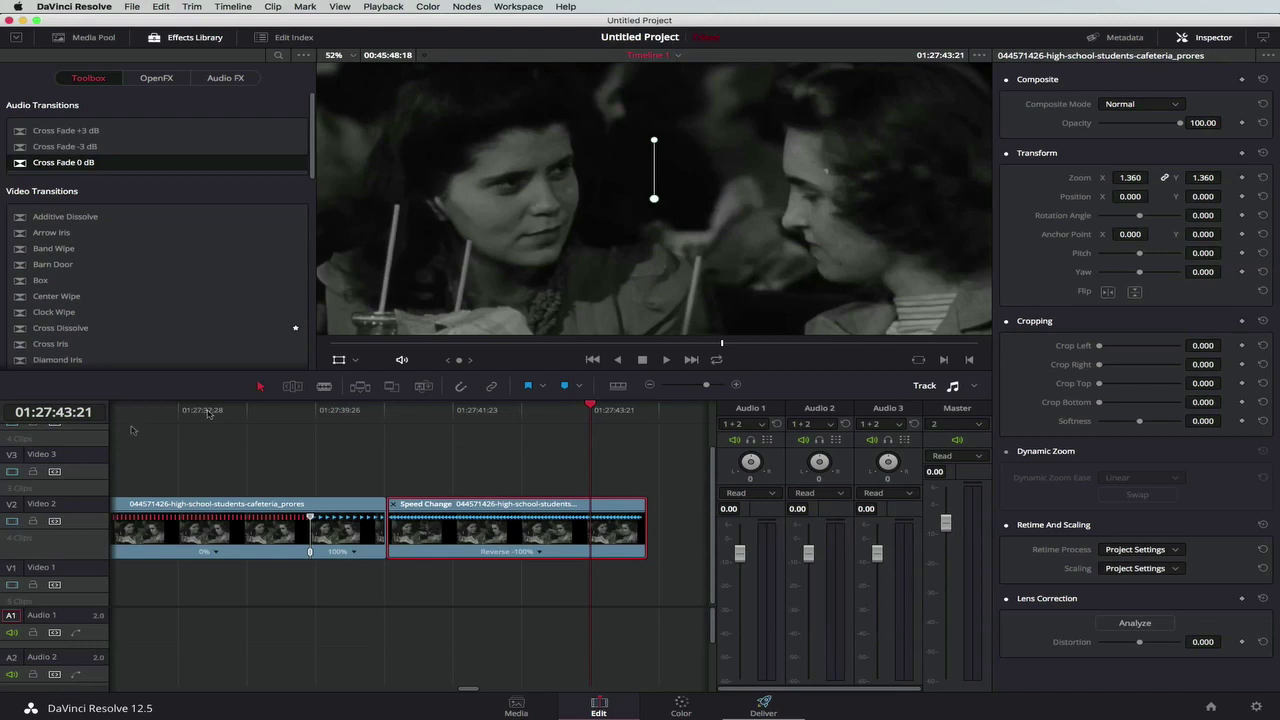
- Add a Cross Dissolve to the end of the reversed cafeteria clip
scroll(111, 267, "down", 1)
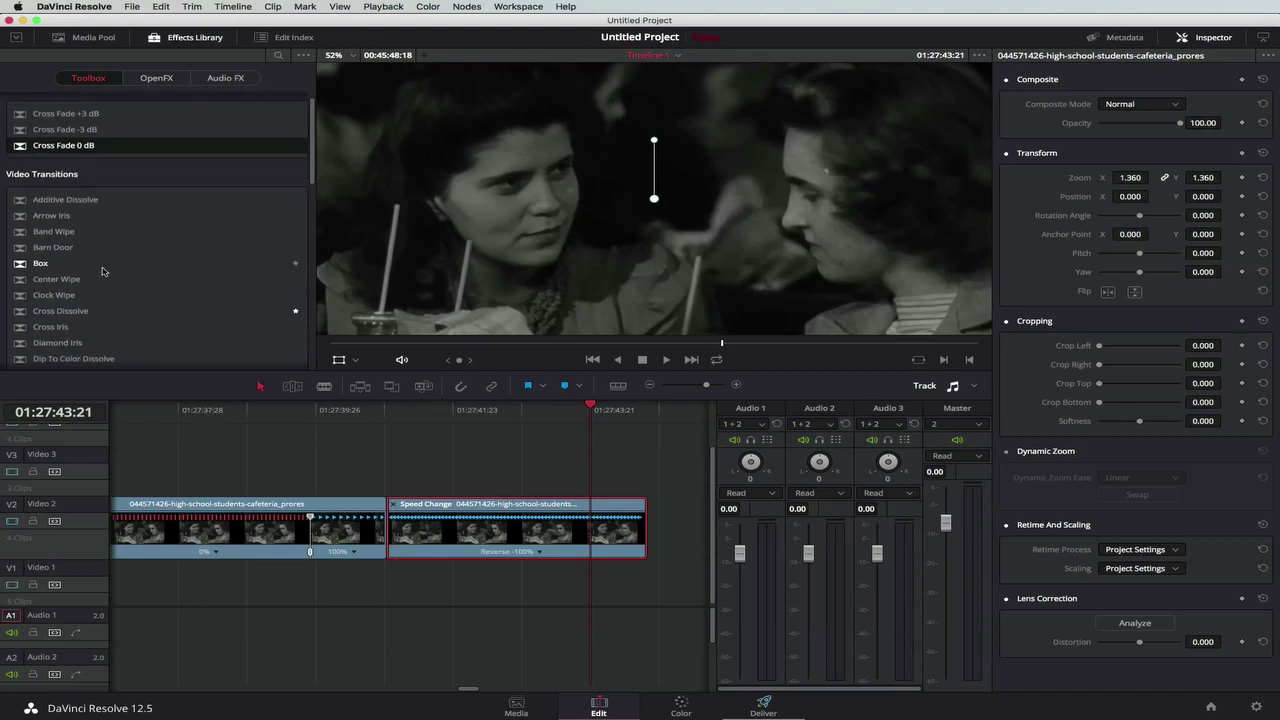
scroll(95, 290, "down", 1)
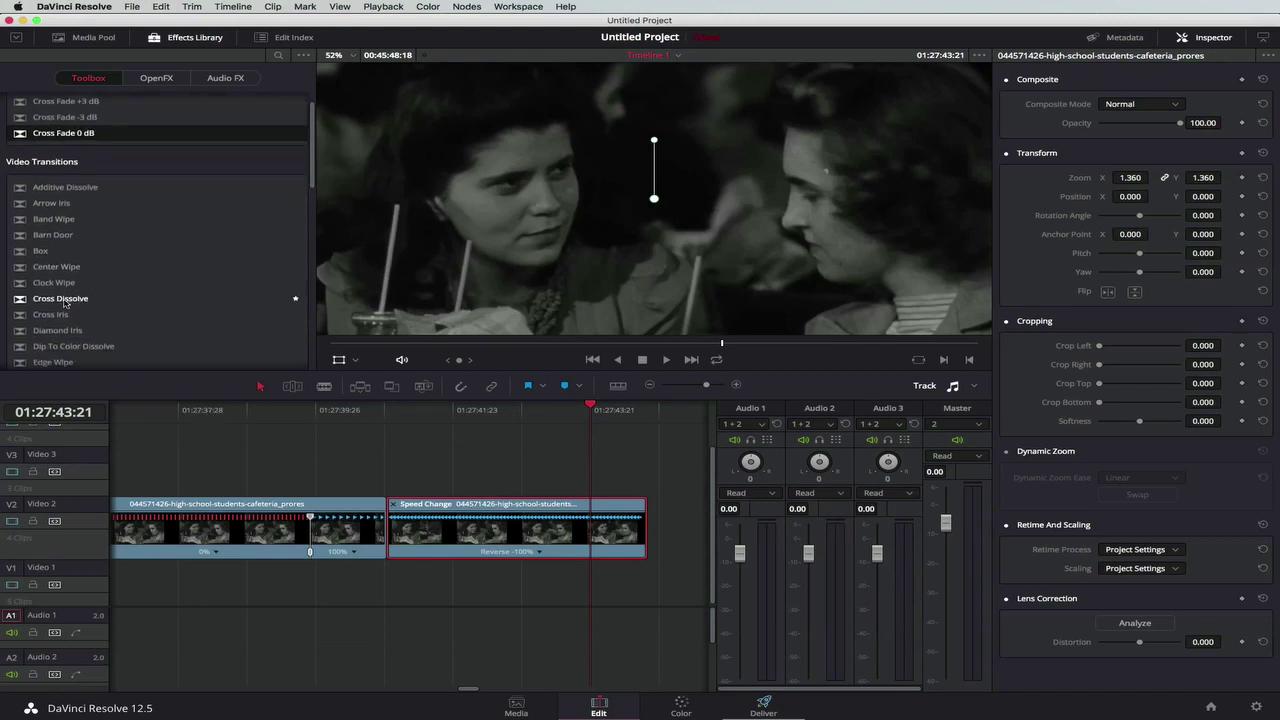
left_click_drag(64, 302, 643, 525)
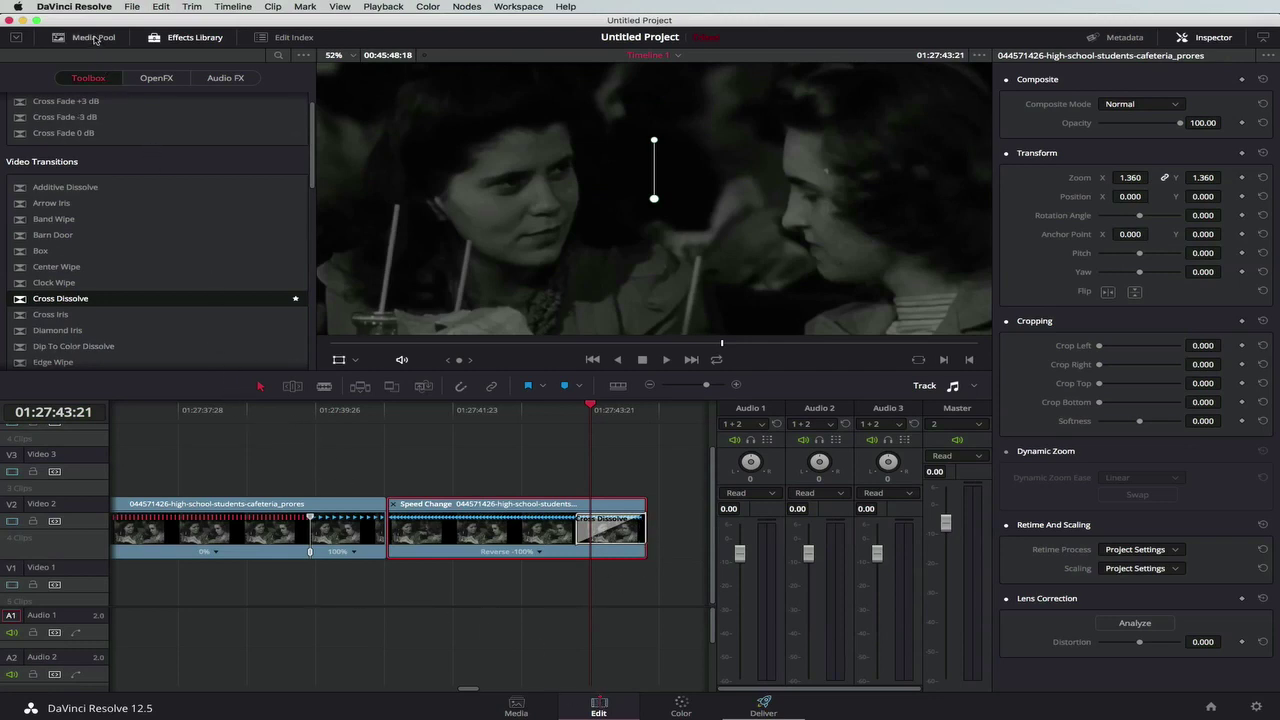
- Place the bubble-309546 image from the media pool on Video 3, starting at the beginning of the freeze frame
left_click(94, 38)
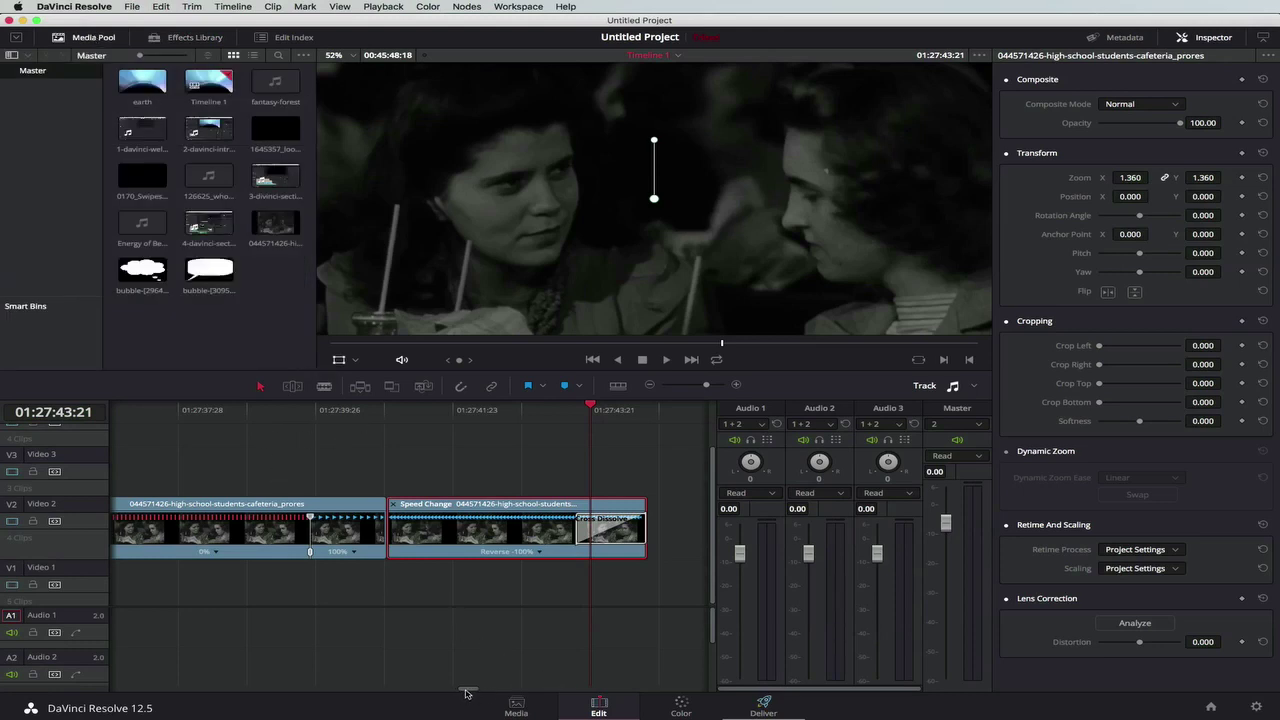
left_click_drag(466, 690, 467, 690)
left_click_drag(706, 387, 701, 386)
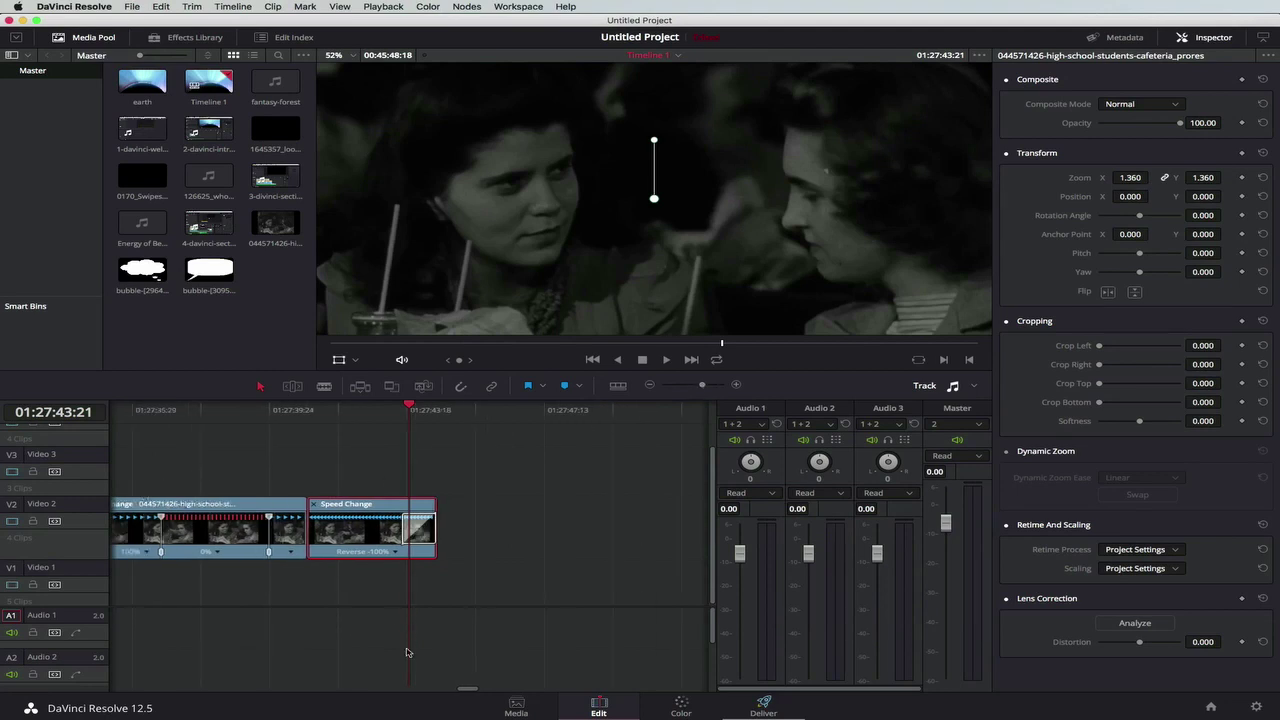
left_click_drag(471, 692, 469, 692)
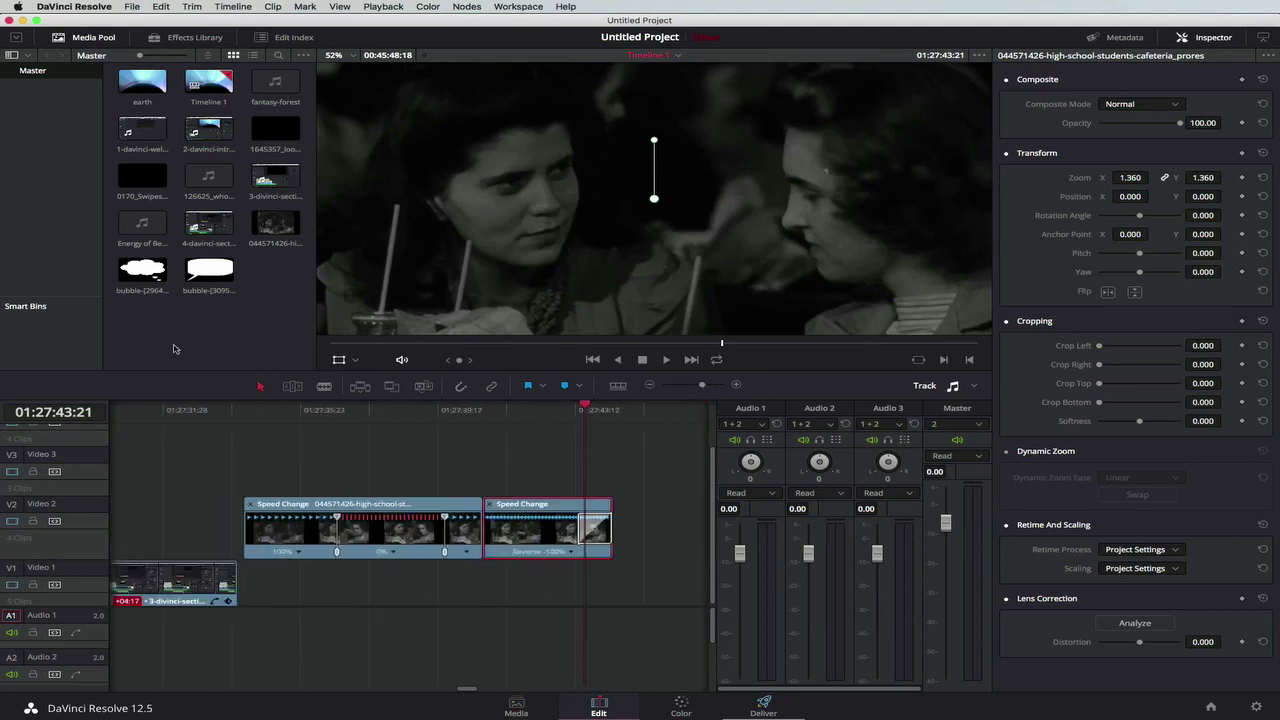
left_click_drag(209, 272, 351, 466)
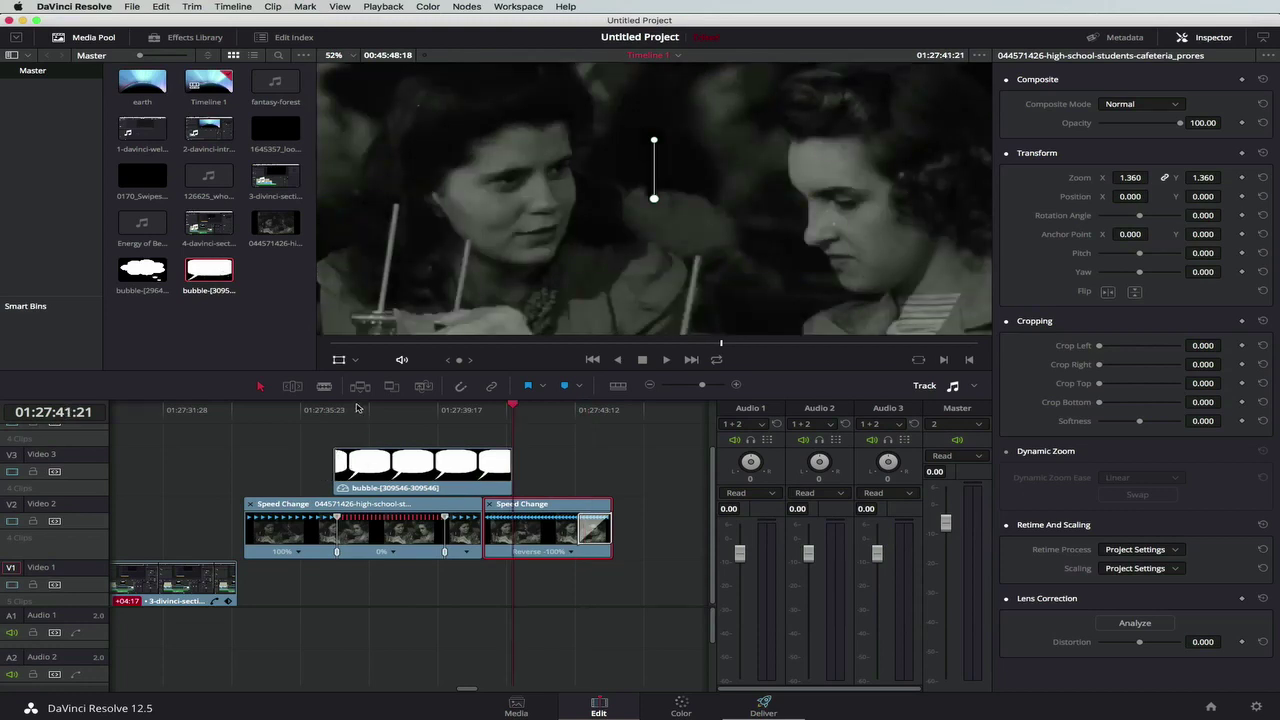
- Scale the speech bubble on Video 3 to a zoom of 0.350 and position it between the two women's heads
left_click(362, 410)
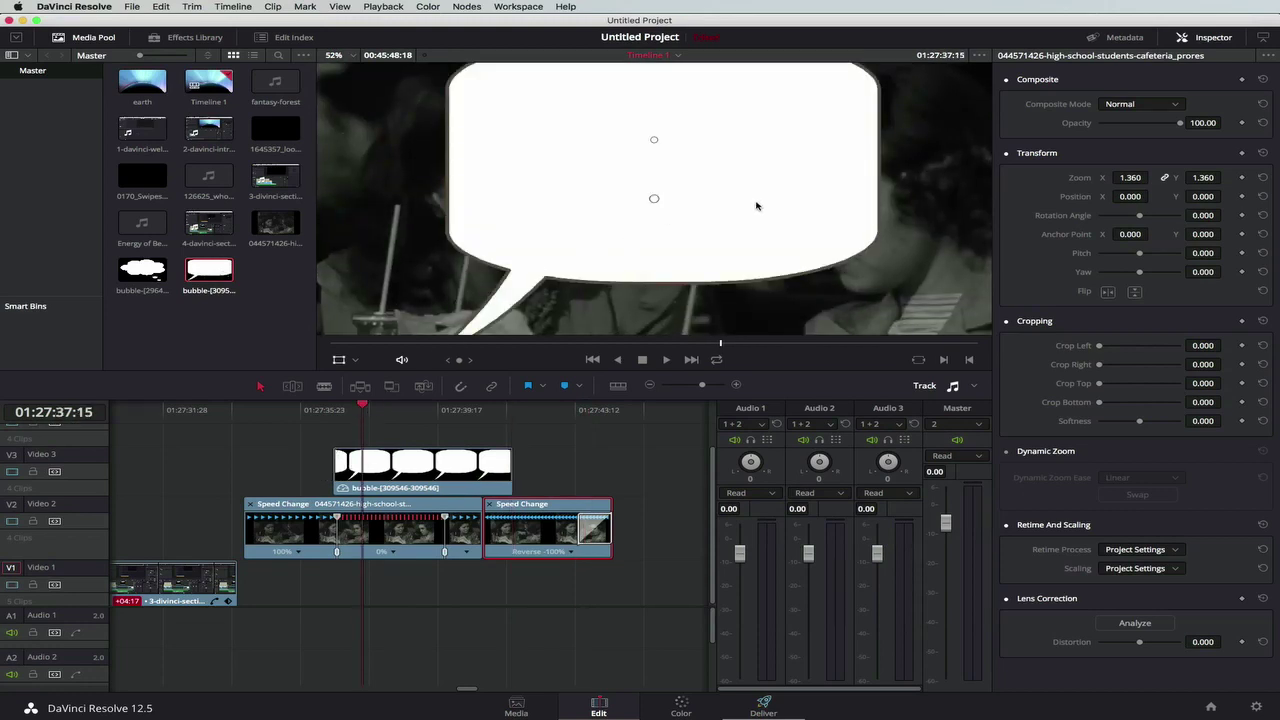
left_click(418, 478)
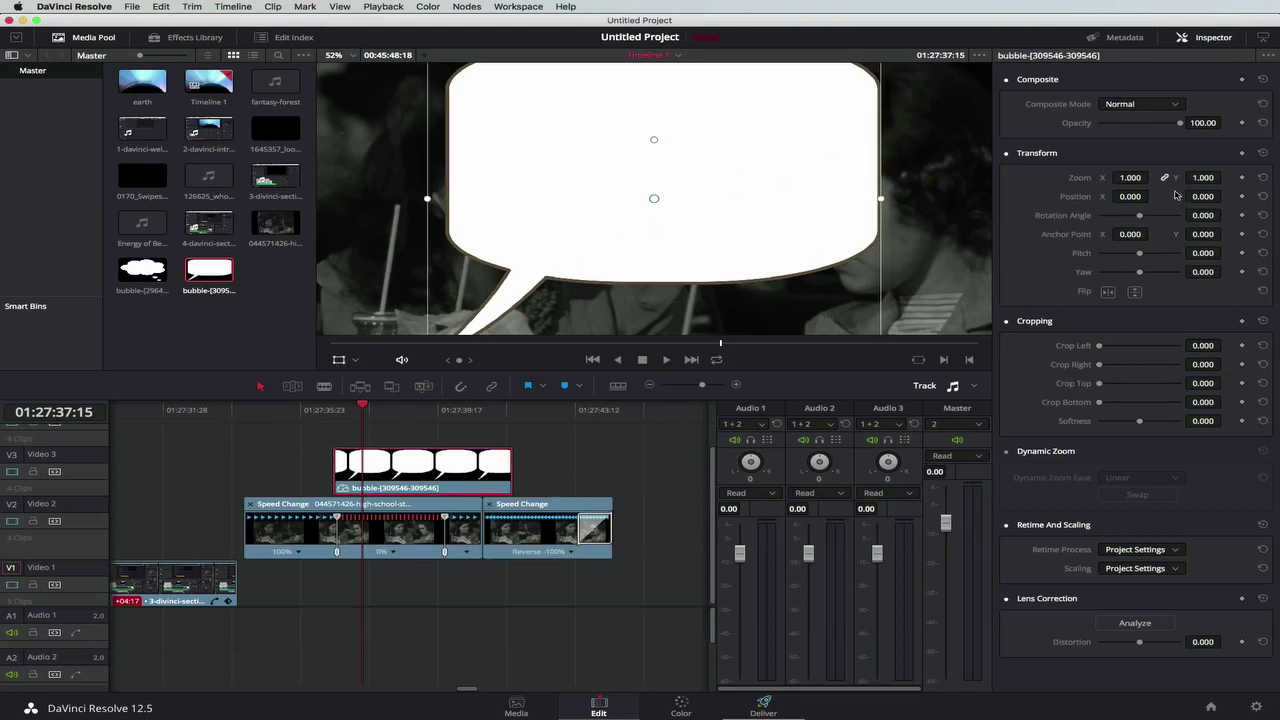
left_click_drag(1130, 177, 1034, 177)
left_click_drag(721, 182, 694, 121)
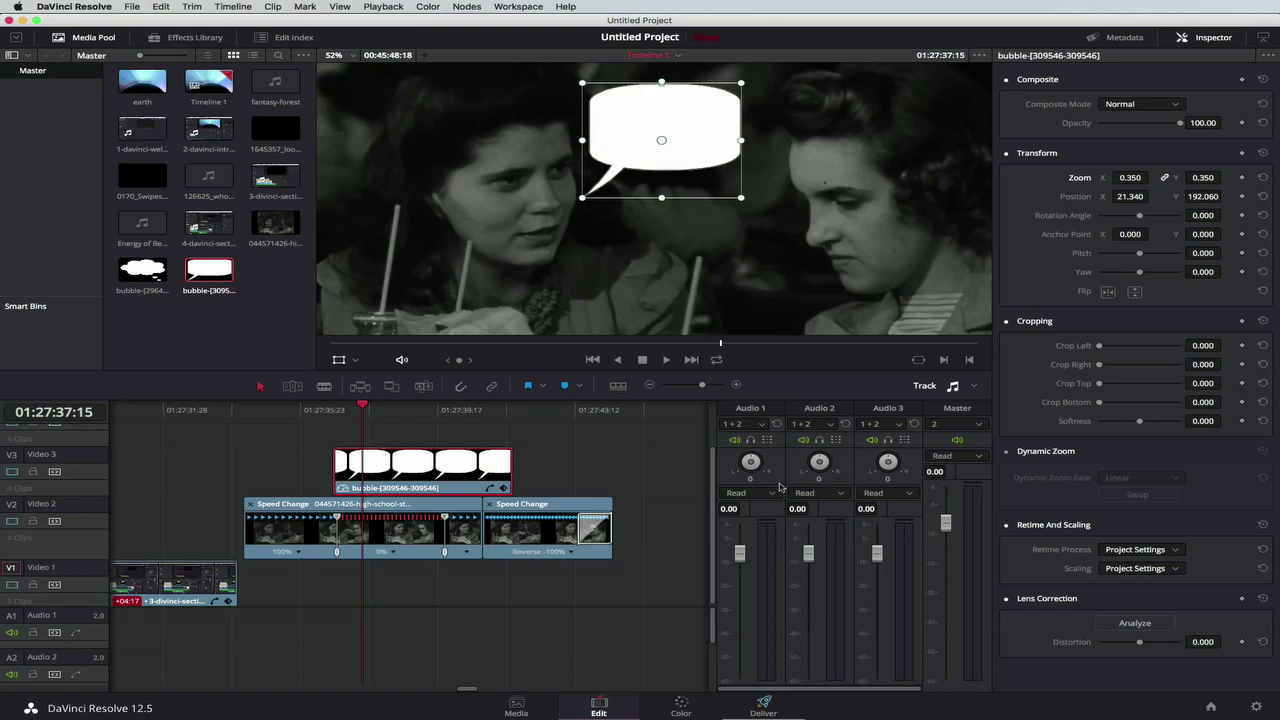
- Add a Text title on Video 4 above the speech bubble clip, starting near the bubble's beginning
scroll(713, 491, "up", 2)
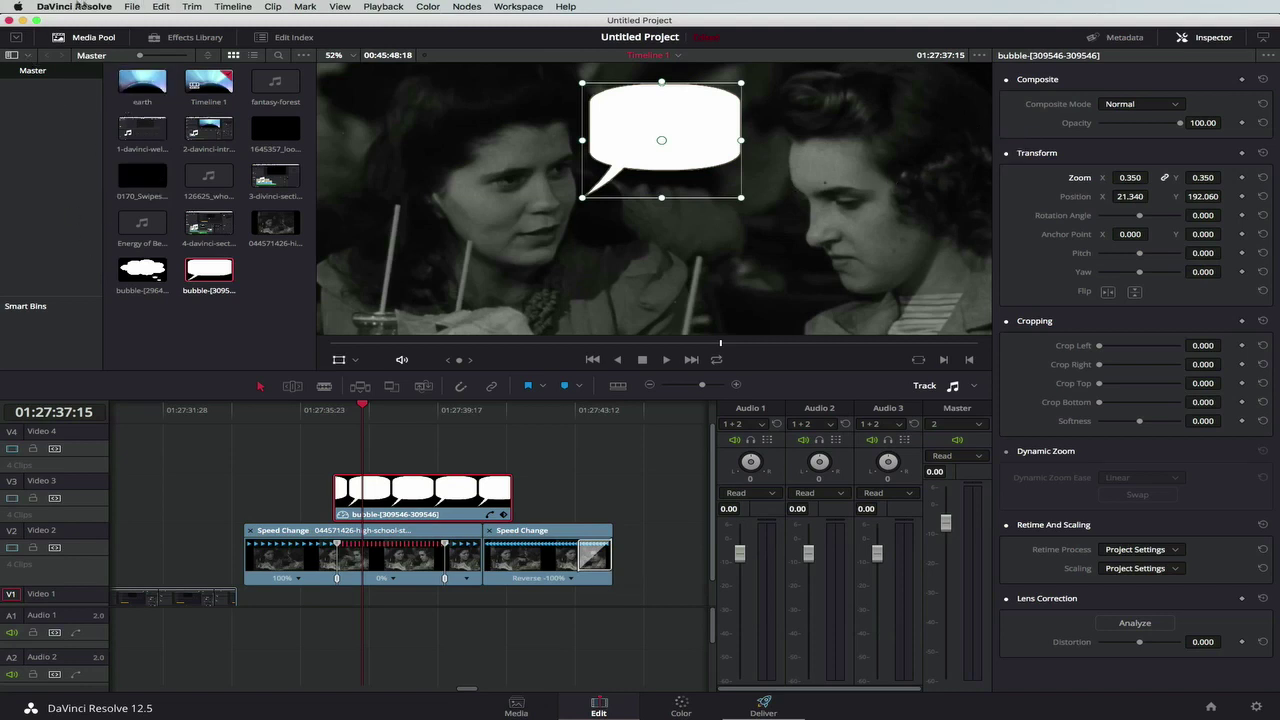
left_click(195, 37)
scroll(72, 246, "down", 3)
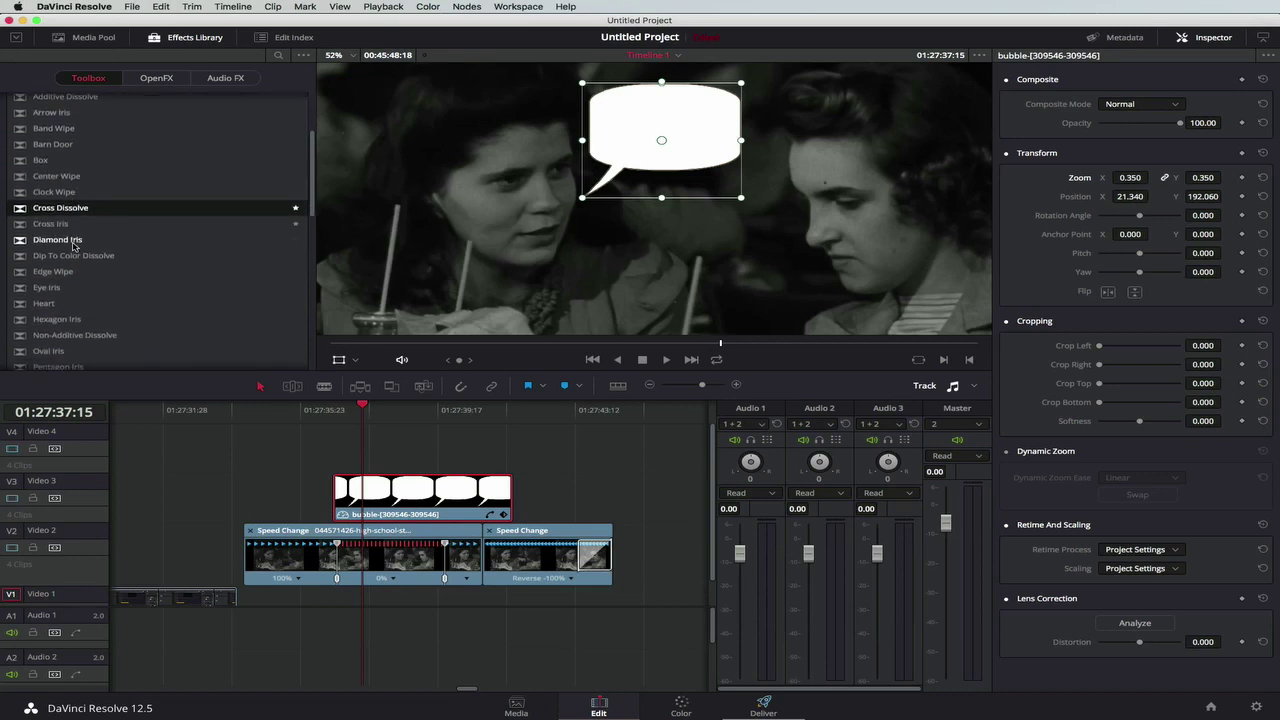
scroll(72, 246, "down", 10)
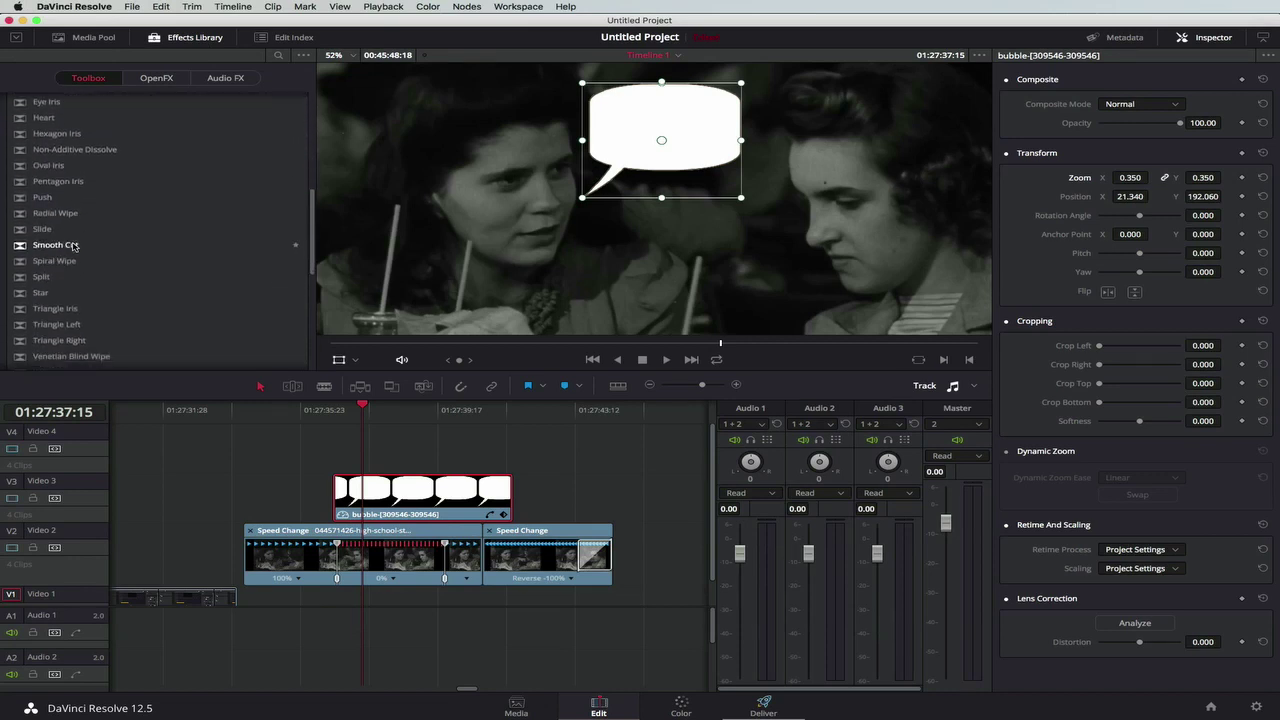
scroll(72, 246, "down", 2)
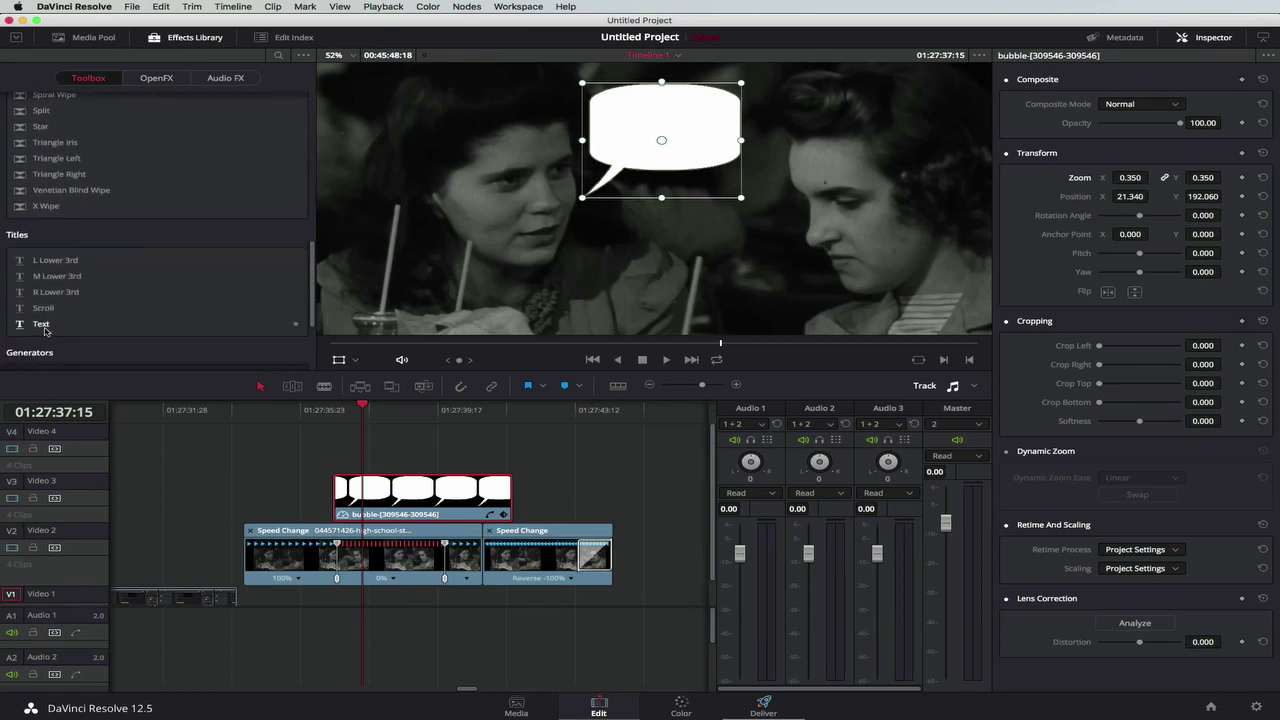
left_click_drag(41, 326, 344, 442)
key("Down")
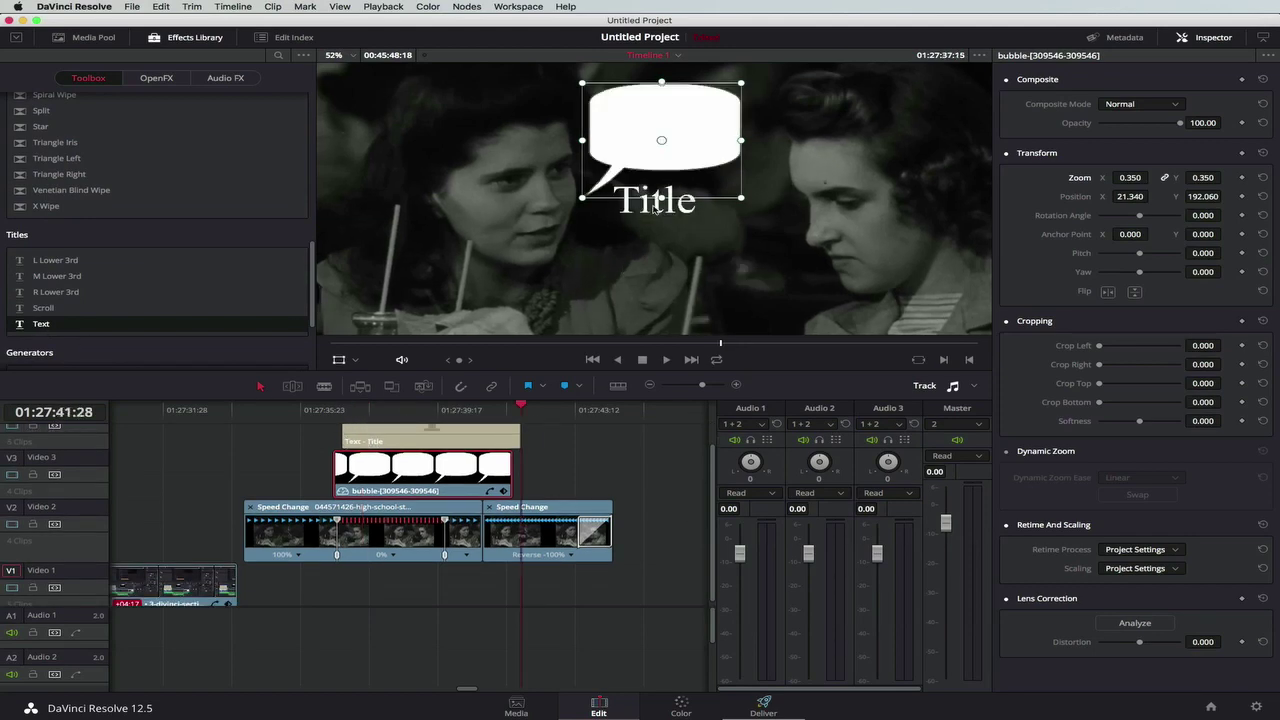
- Change the new title's text color to black
left_click(436, 434)
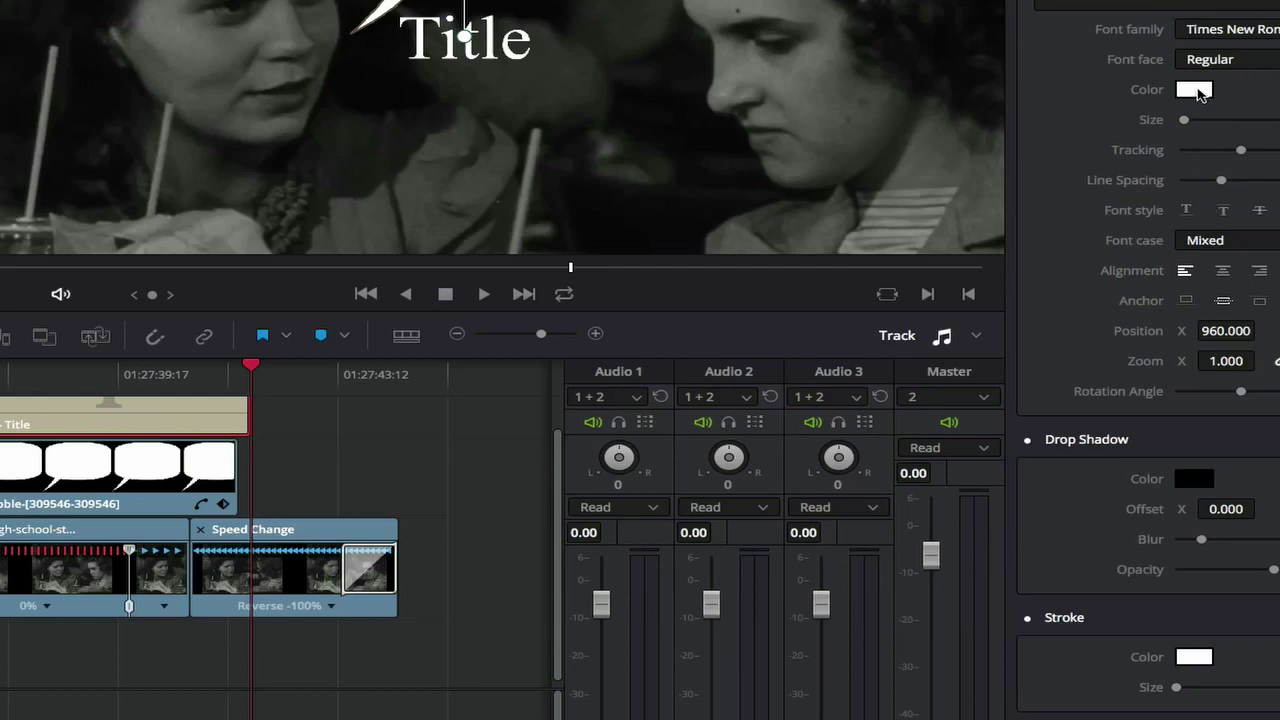
left_click(1196, 90)
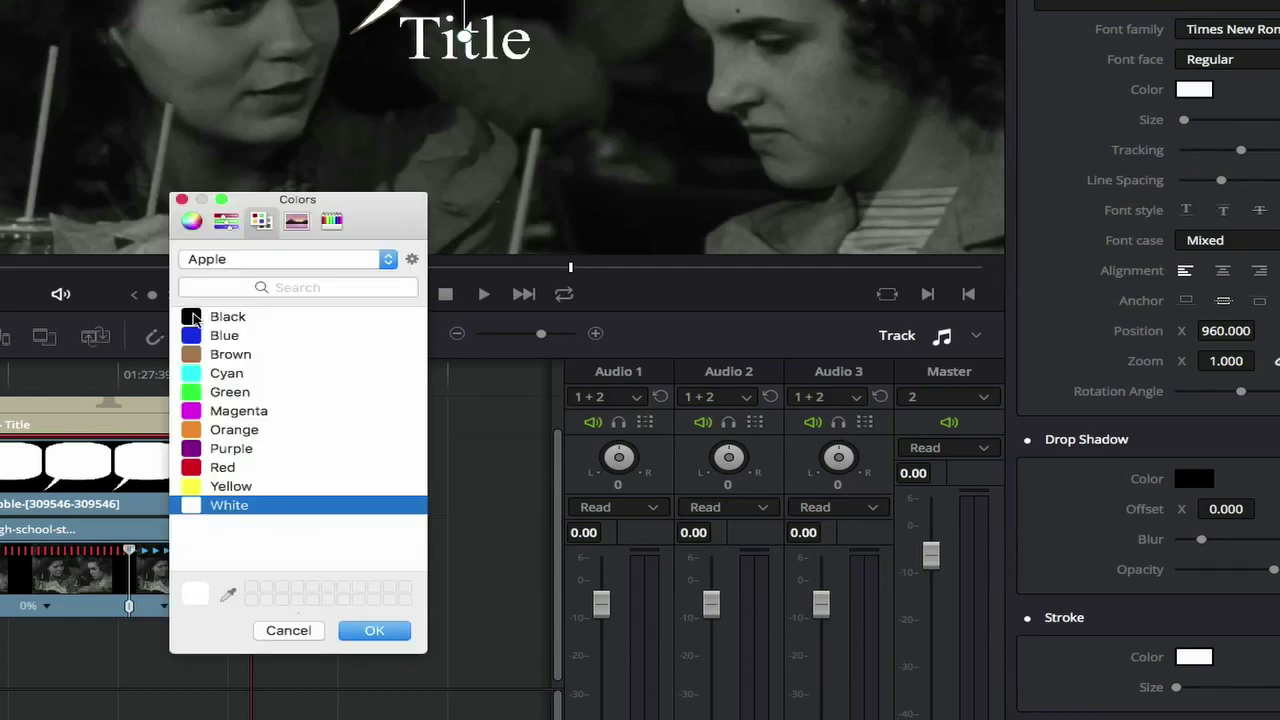
left_click(196, 318)
left_click(386, 638)
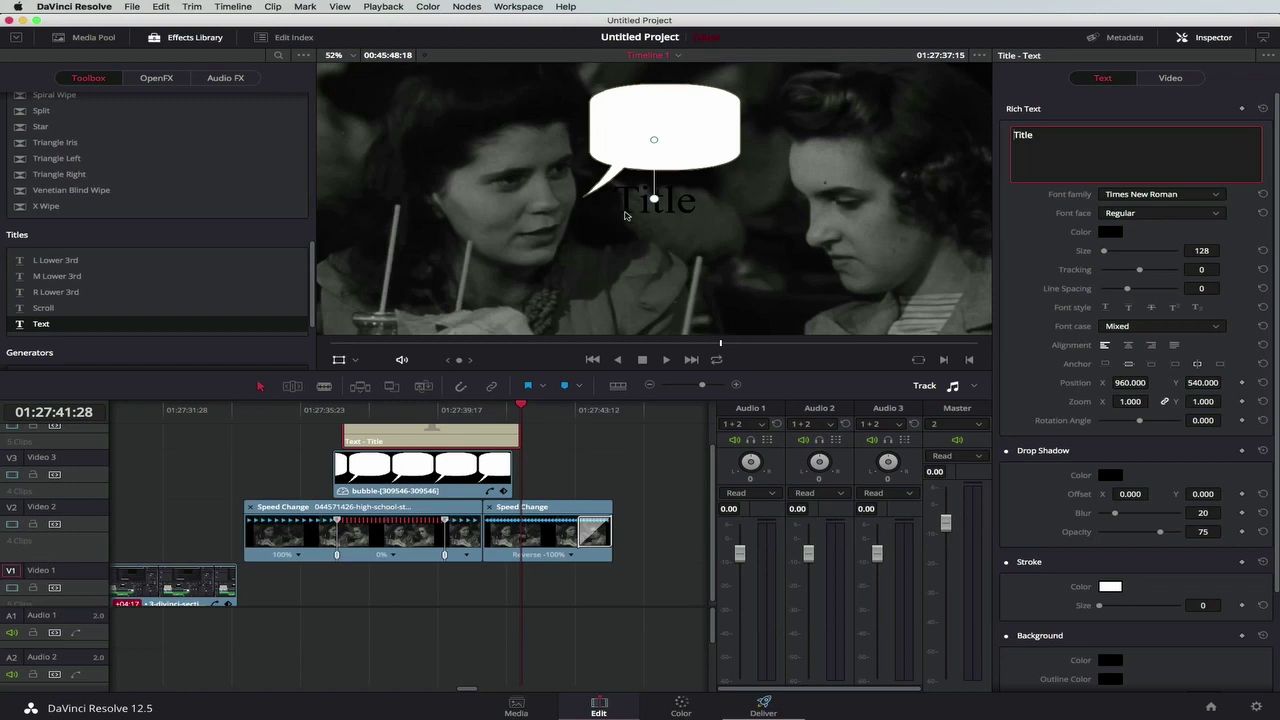
- Move the title into the speech bubble and reduce it to size 73 with a zoom of 0.700
left_click_drag(630, 204, 661, 101)
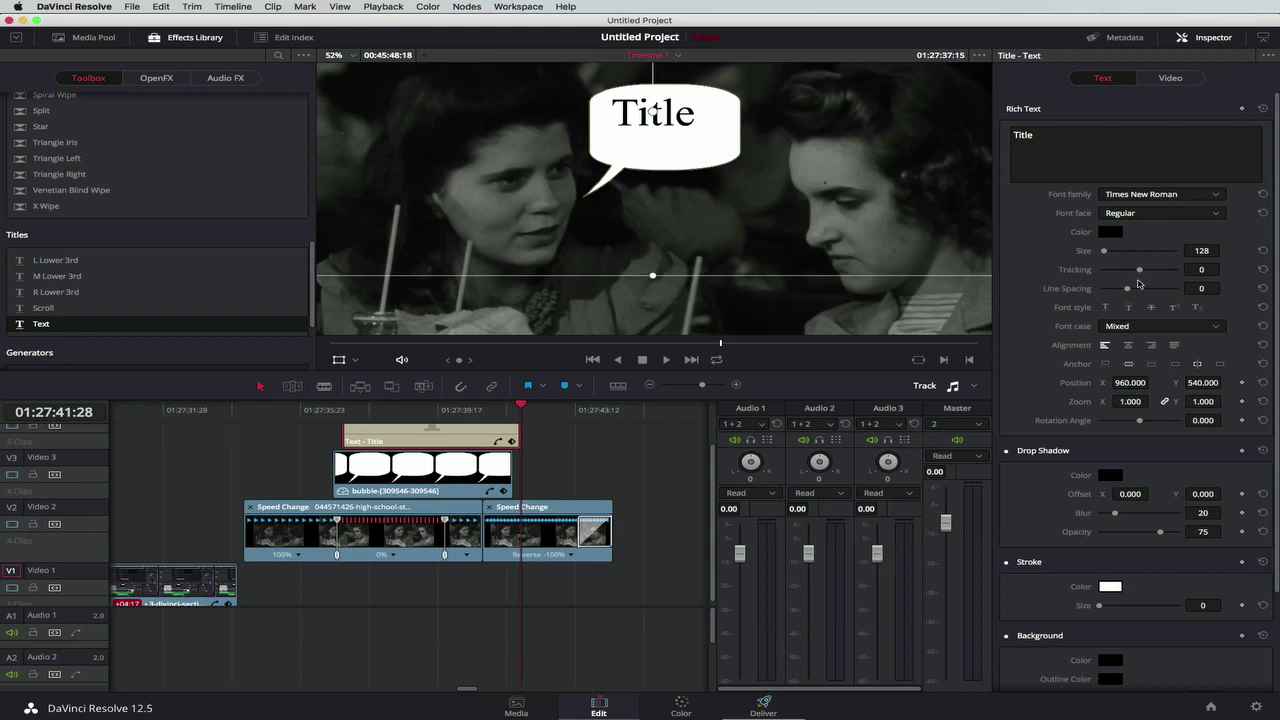
left_click_drag(1202, 251, 1147, 251)
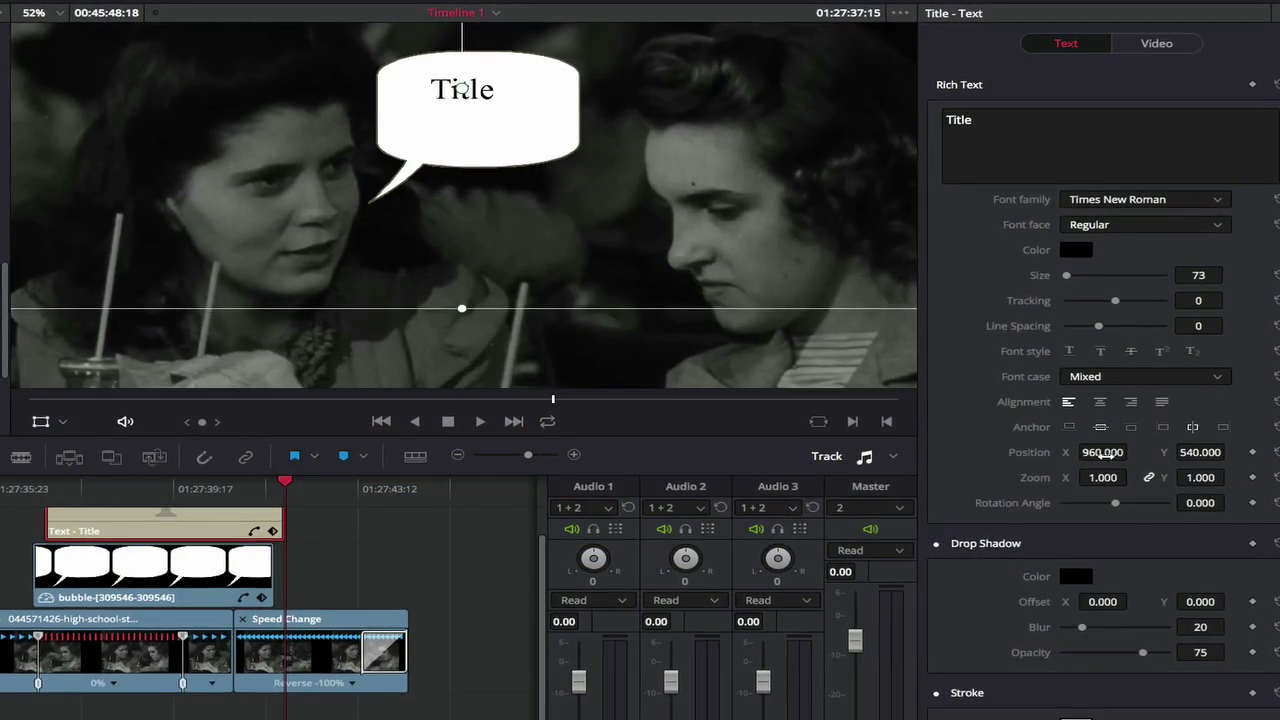
mouse_move(1113, 478)
left_mouse_down()
mouse_move(1075, 478)
mouse_move(1096, 478)
left_mouse_up()
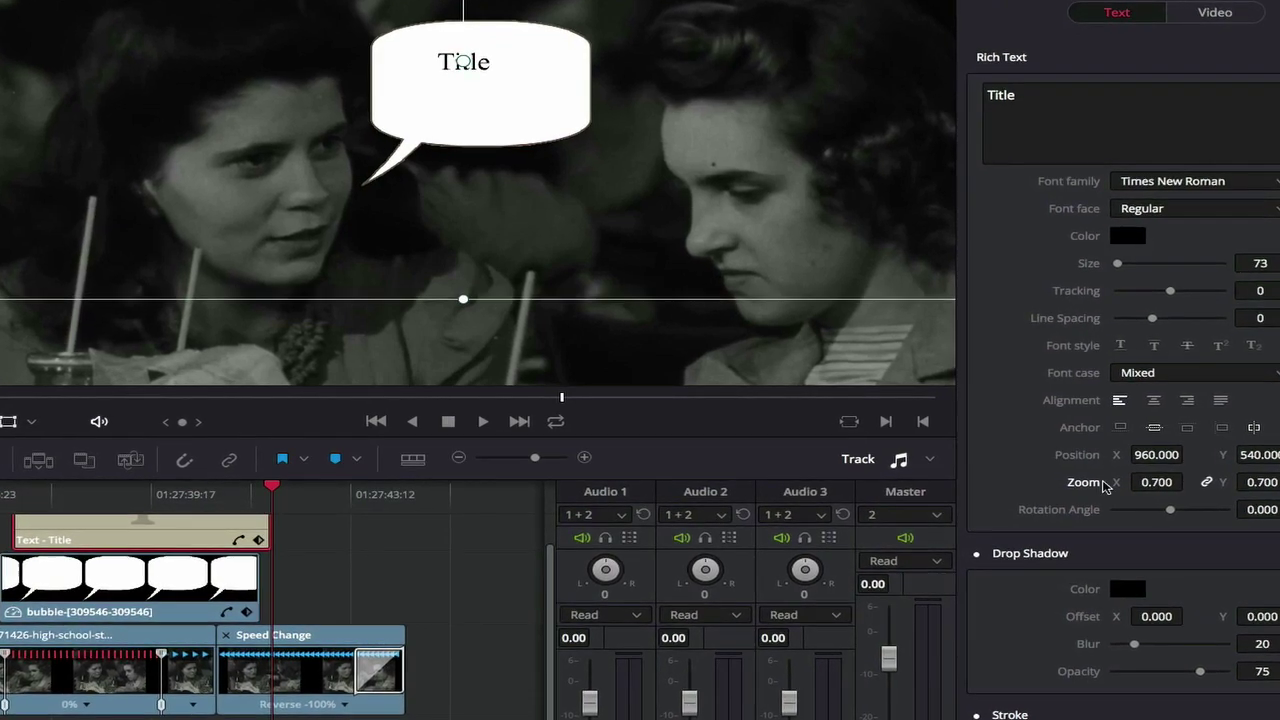
- Replace the title text with "Did you know Johnny asked me out", breaking the line before "asked"
double_click(993, 97)
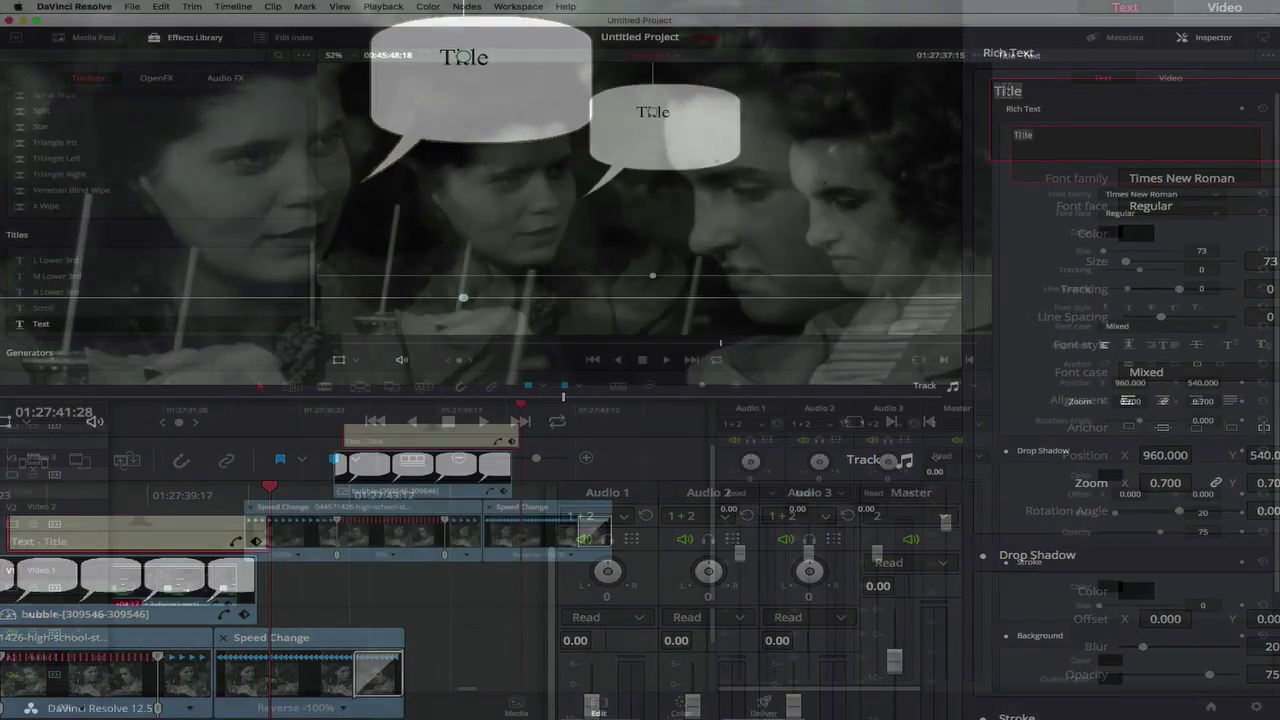
type("Did you kno")
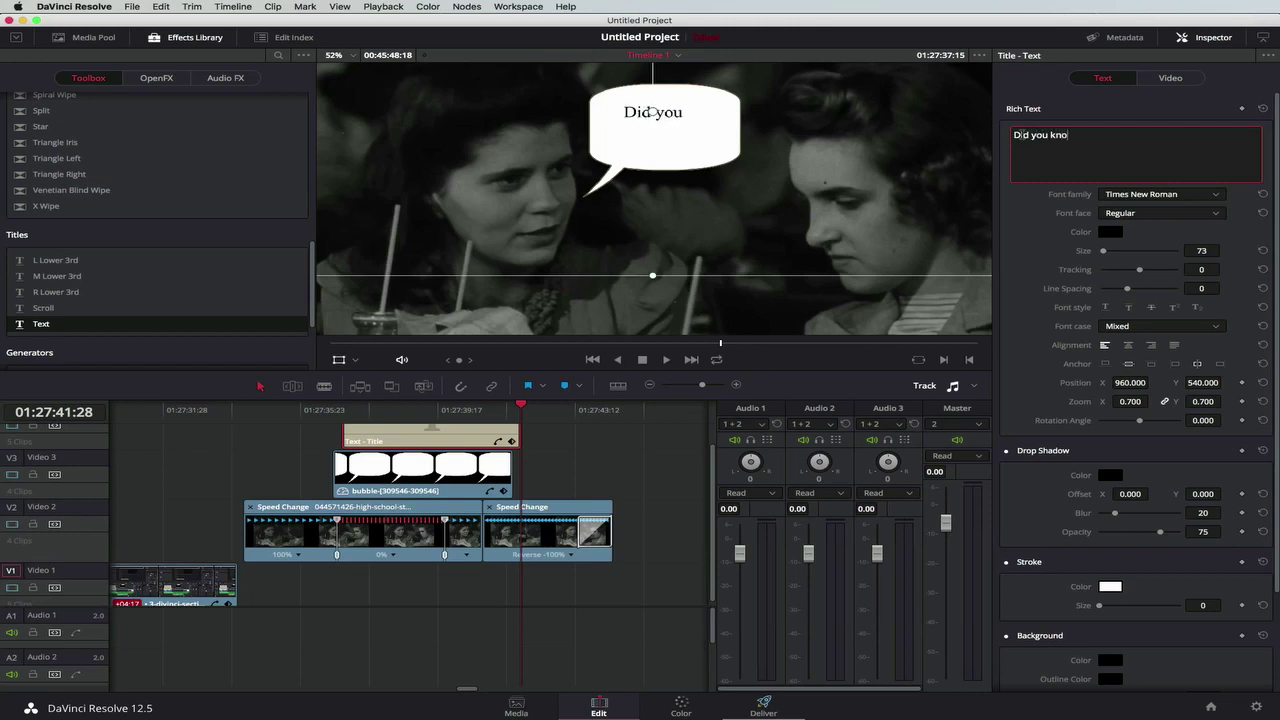
type("w Jo")
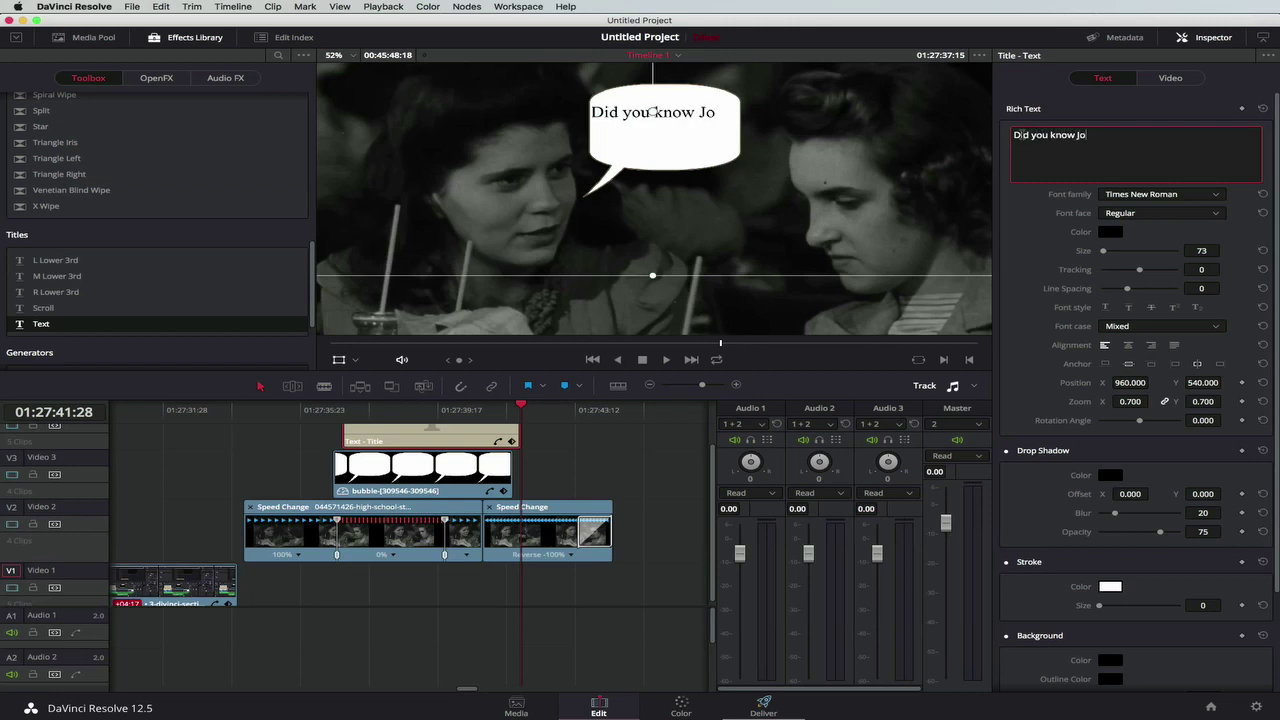
type("hnny")
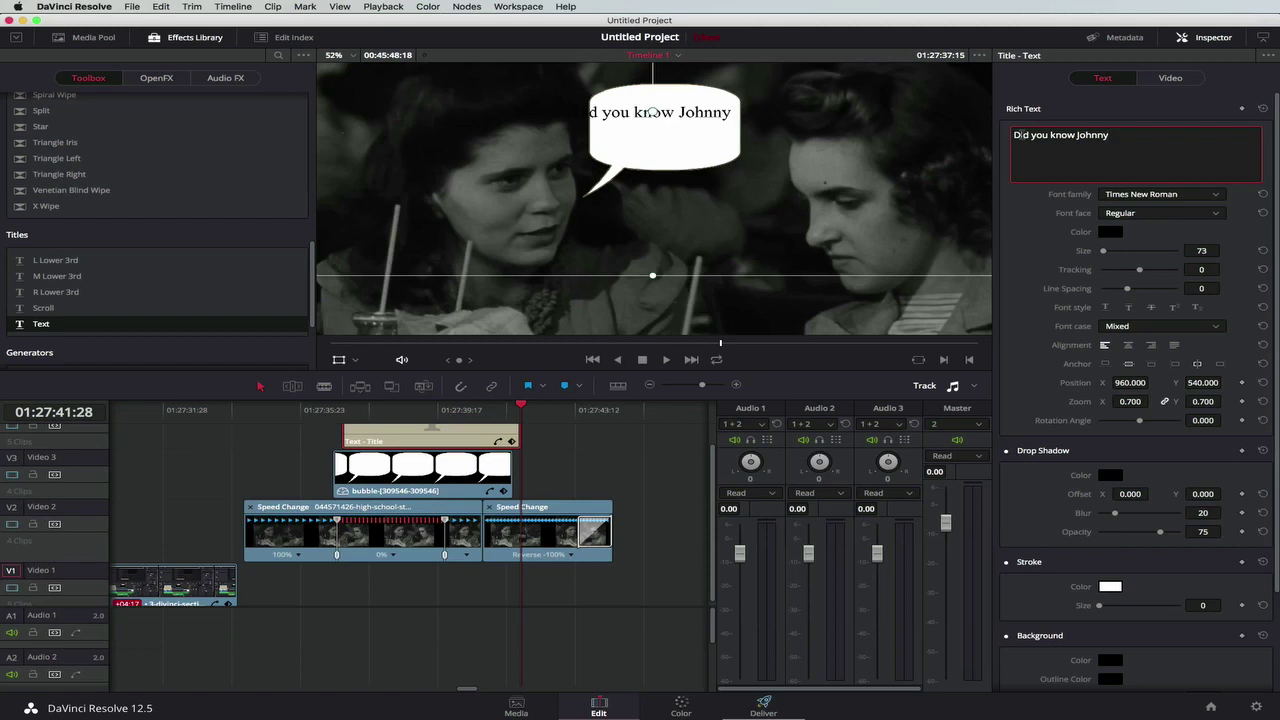
type(" asked m")
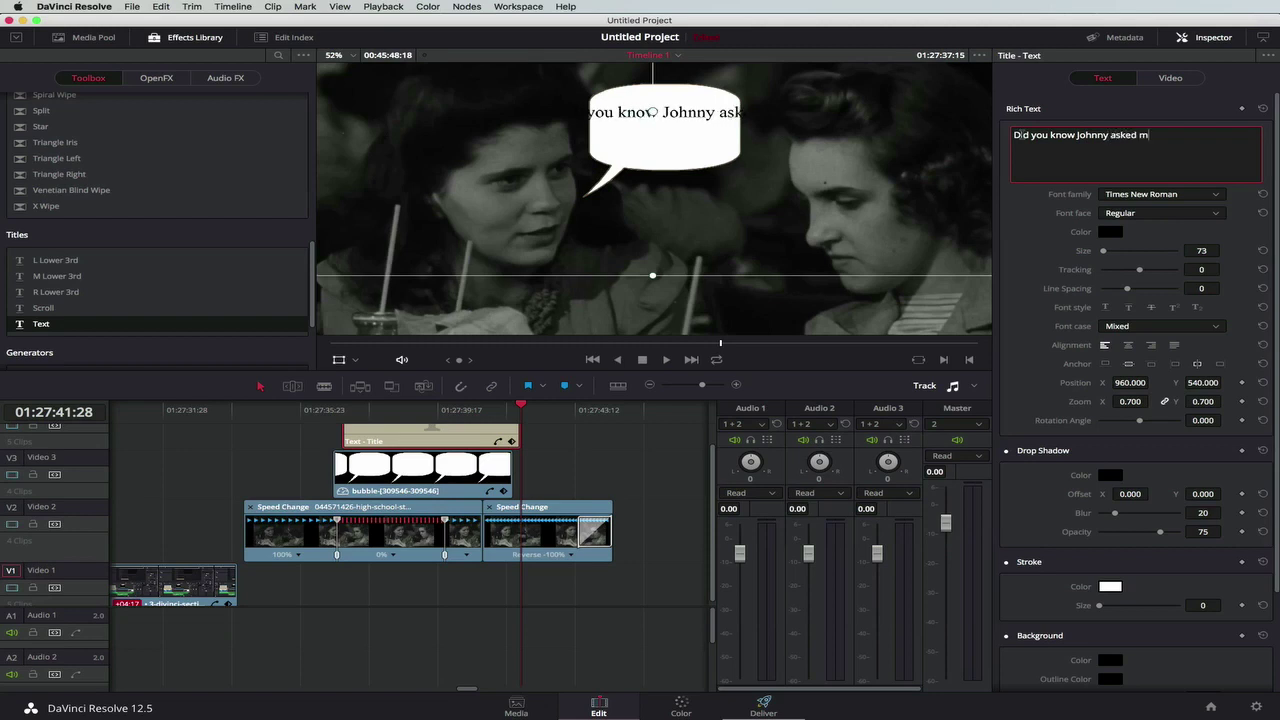
type("e out")
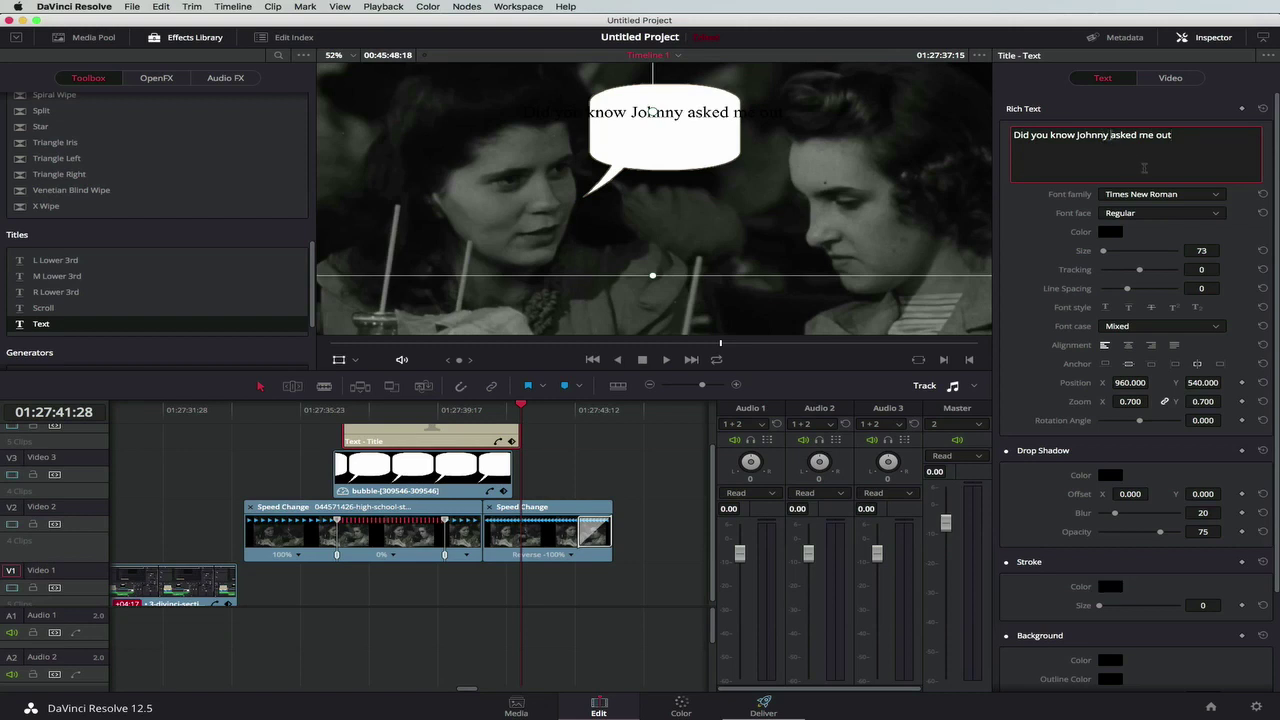
key("Return")
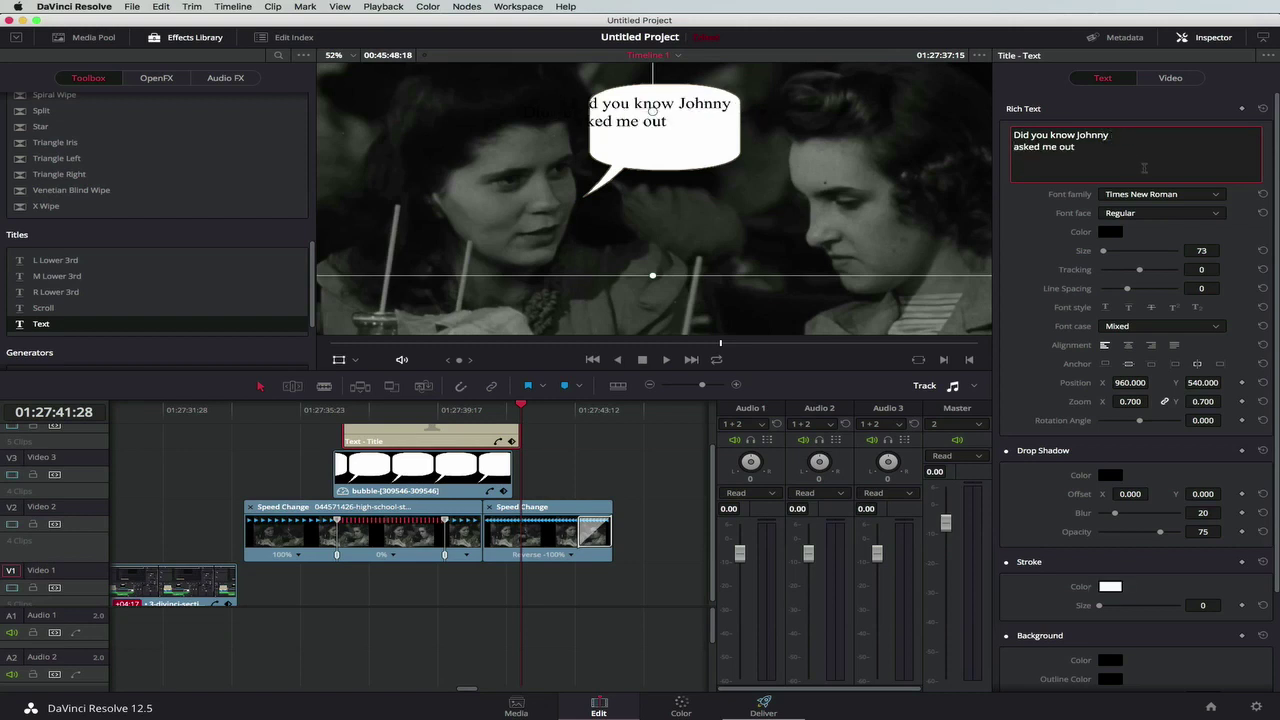
- Center-align the title text, set its size to 62 and reposition it so both lines fit inside the speech bubble
left_click(1128, 346)
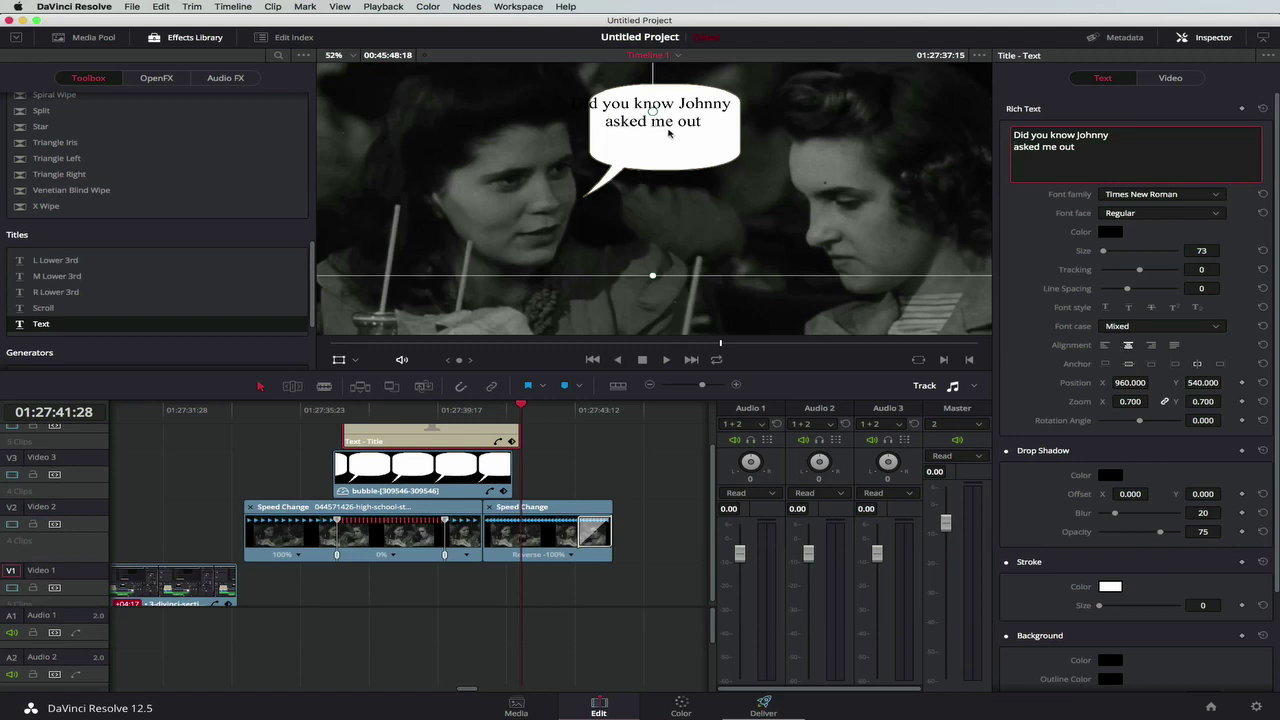
left_click_drag(669, 133, 686, 137)
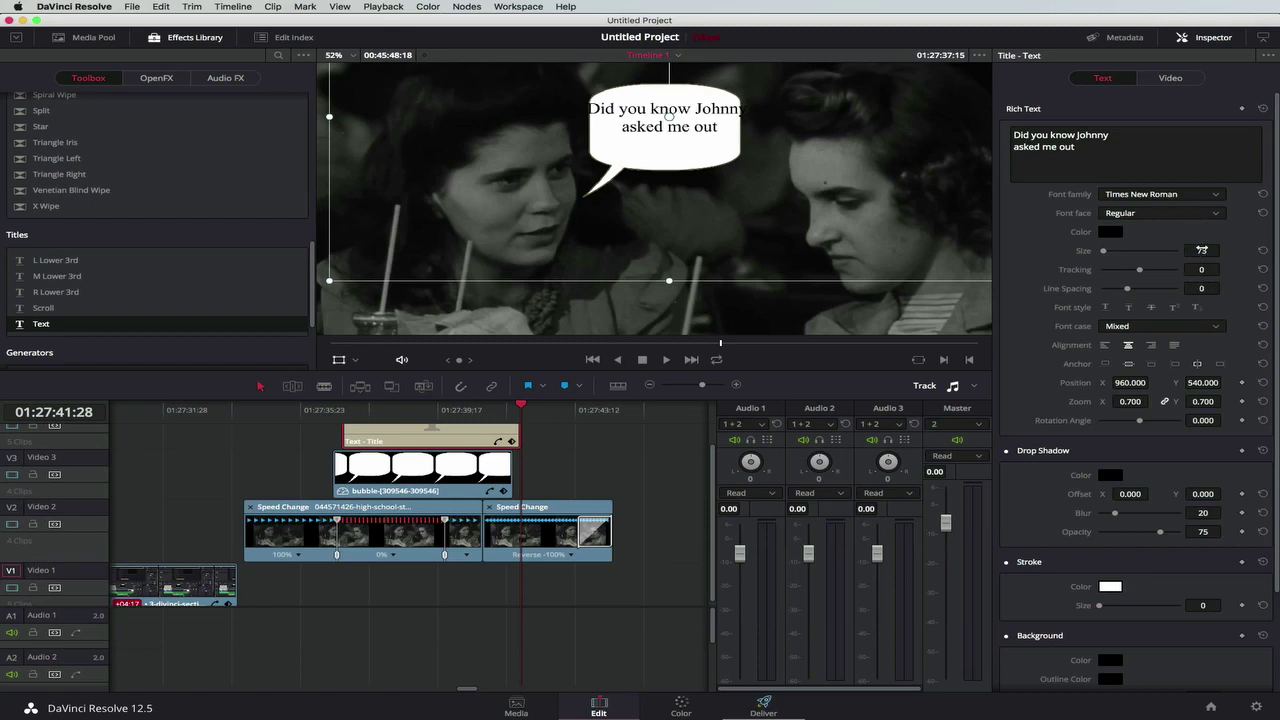
left_click_drag(1202, 251, 1193, 251)
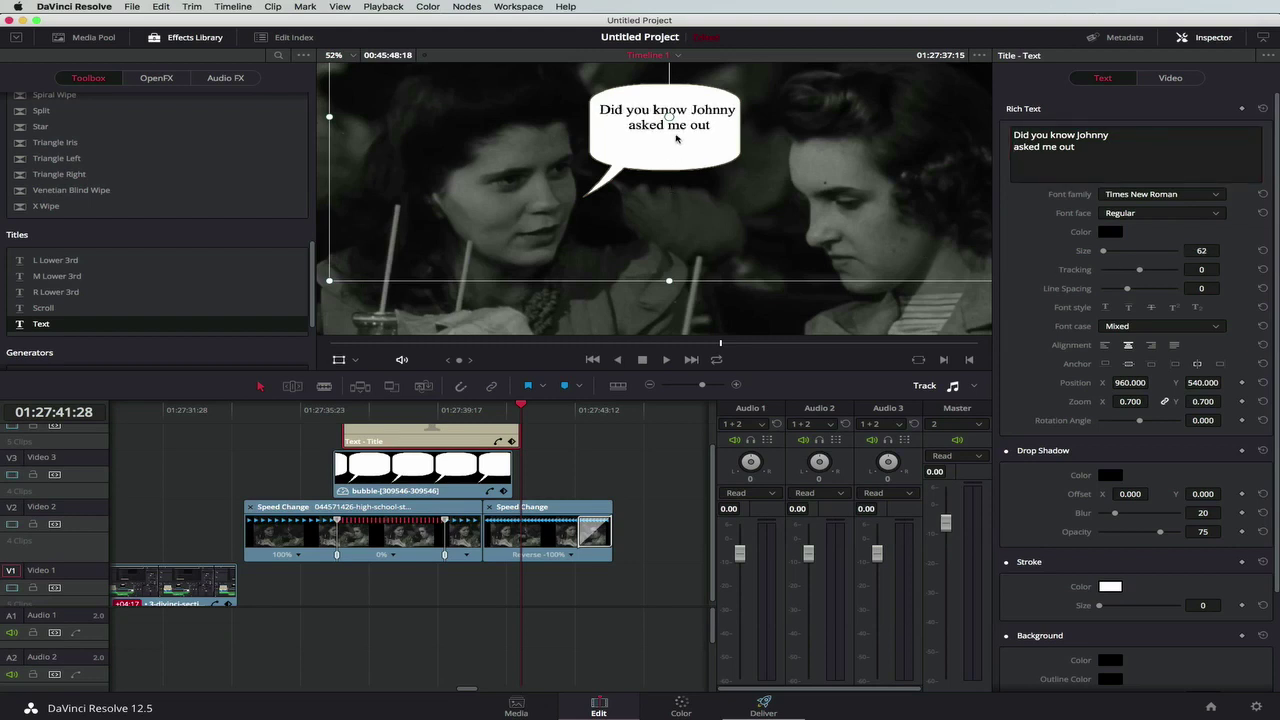
left_click_drag(679, 130, 671, 134)
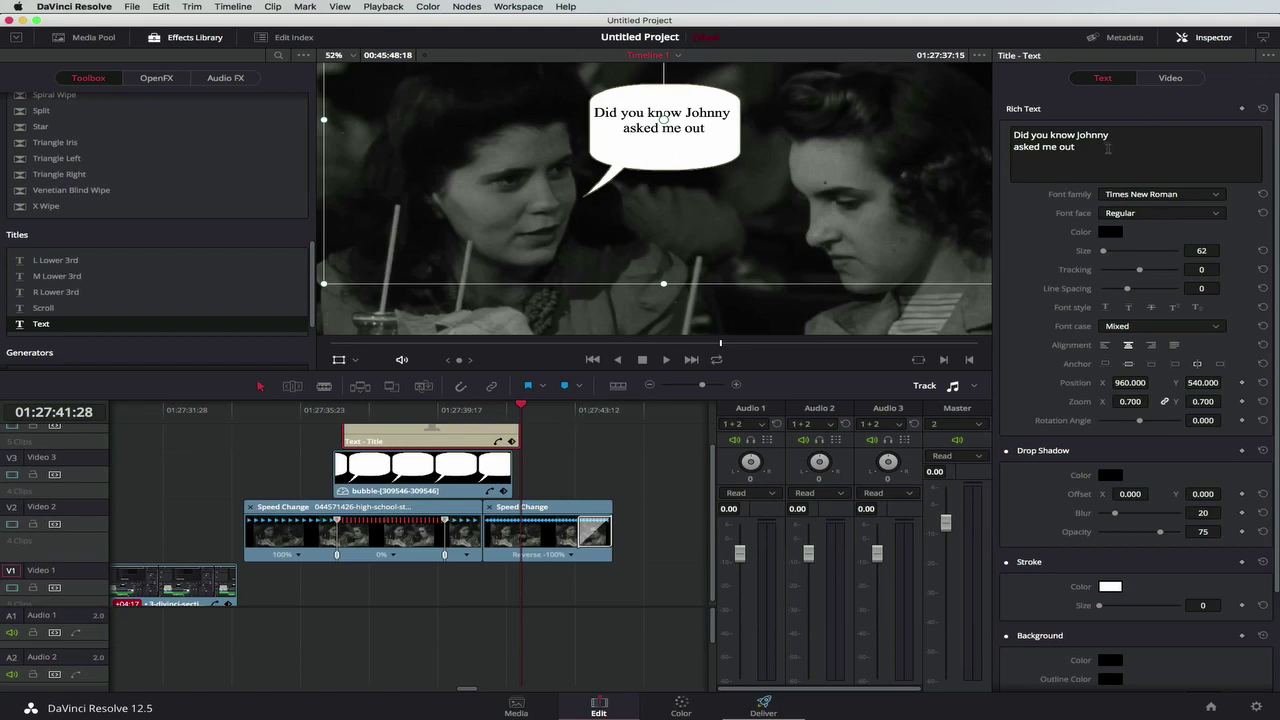
- Add a question mark to the end of the title text
left_click(1107, 148)
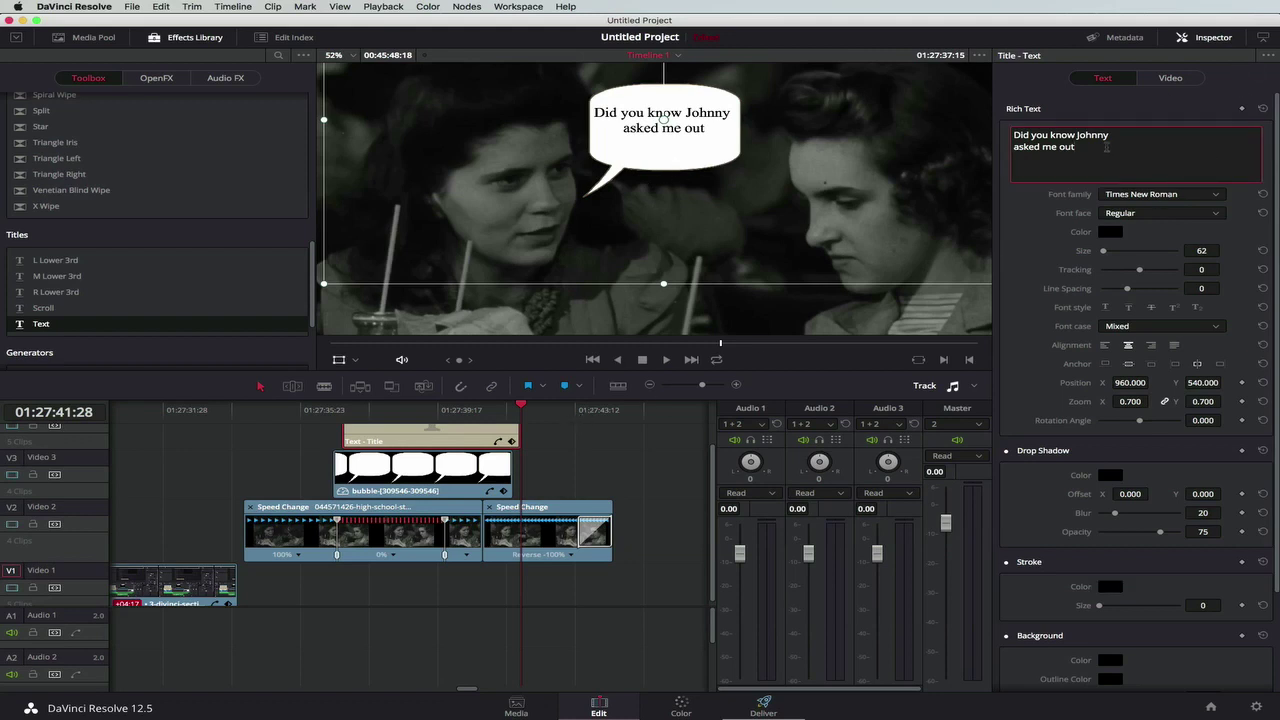
type(">")
type("?")
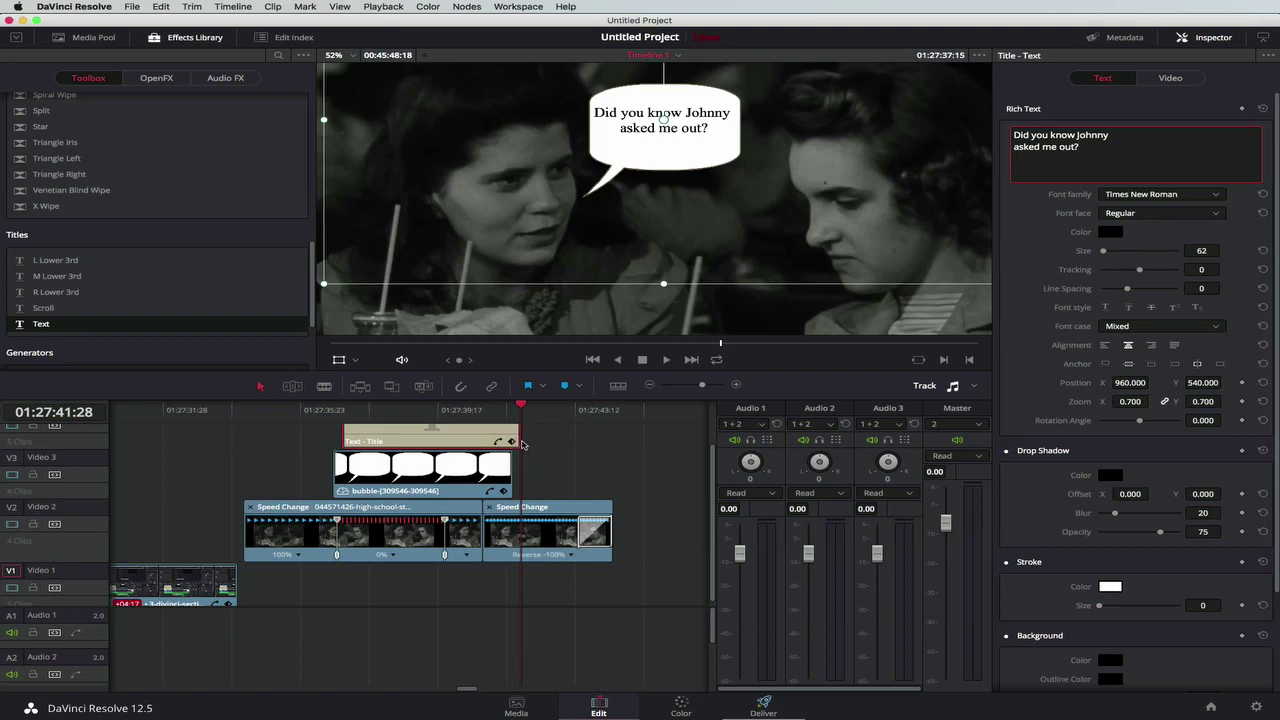
- Trim the ends of the title and speech bubble clips so both finish together just after the freeze frame
left_click_drag(522, 437, 470, 478)
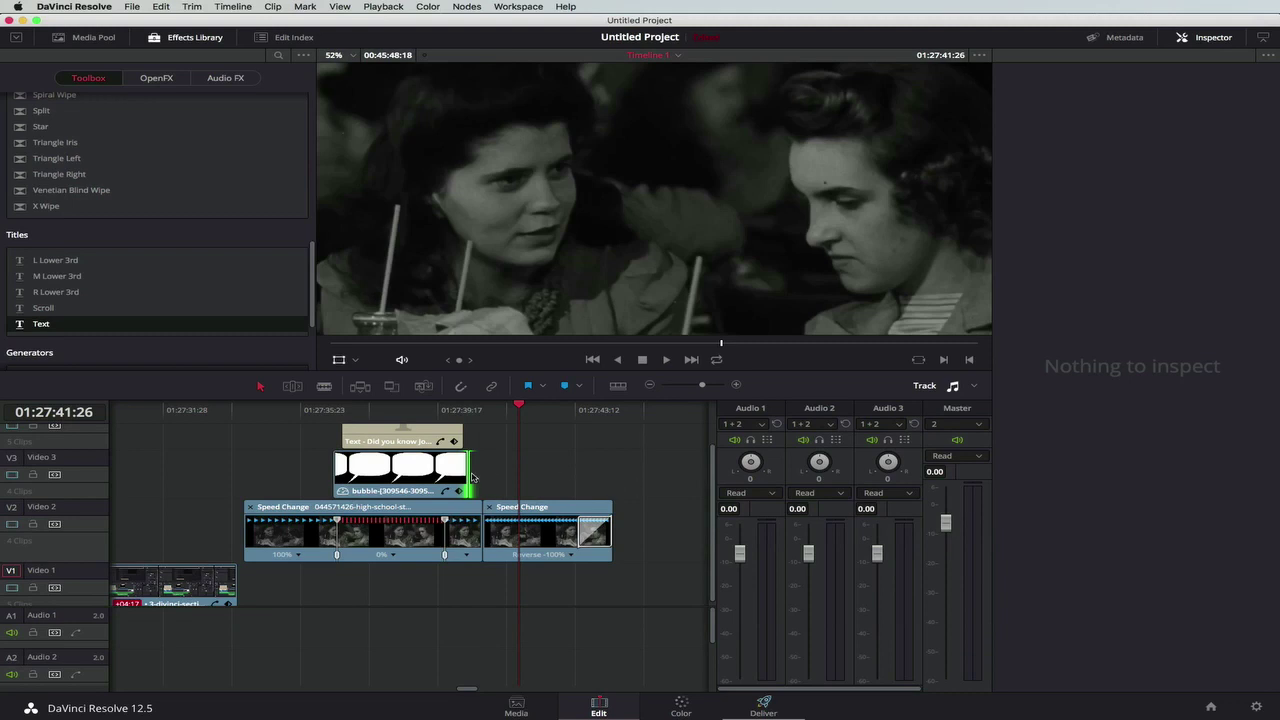
left_click_drag(470, 478, 466, 477)
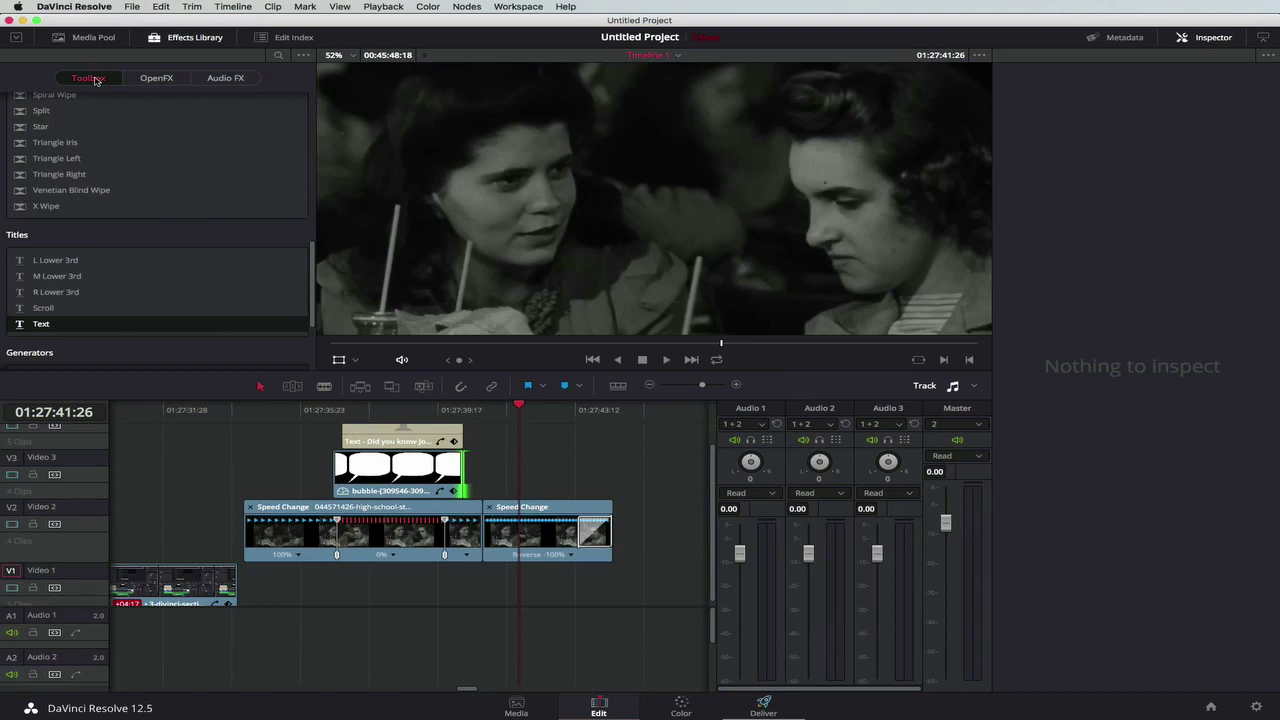
- Place the bubble-296488 thought bubble image on Video 3 and shorten it to a brief clip spanning the cut between the cafeteria clips
left_click(96, 39)
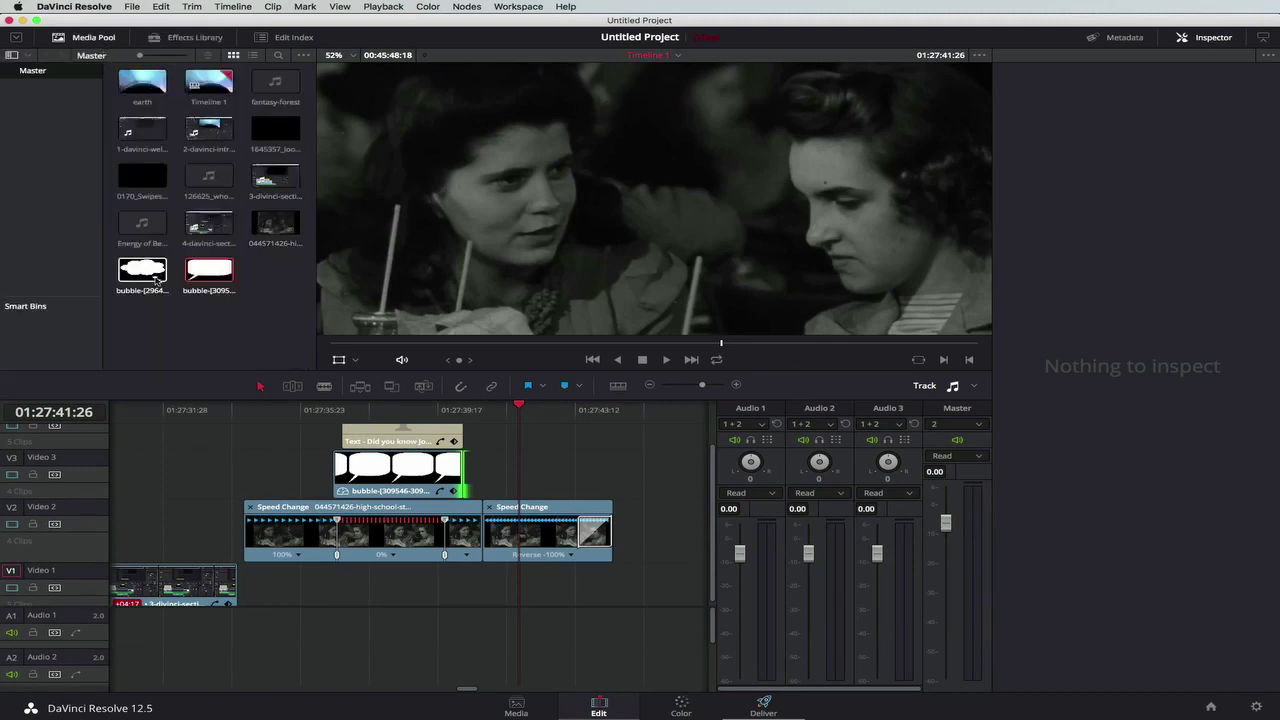
left_click_drag(147, 272, 531, 467)
key("End")
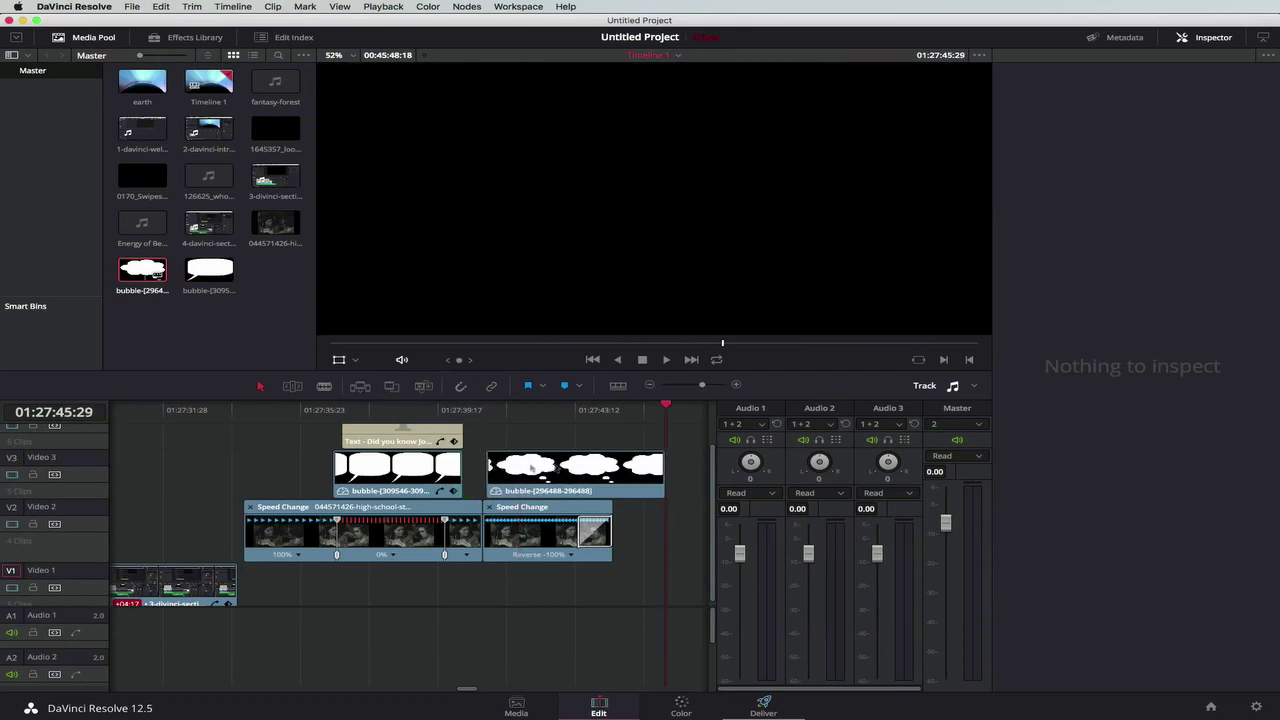
left_click_drag(667, 476, 495, 472)
- Scale the thought bubble to a zoom of 0.320 and move it up beside the head of the woman facing away
left_click(496, 410)
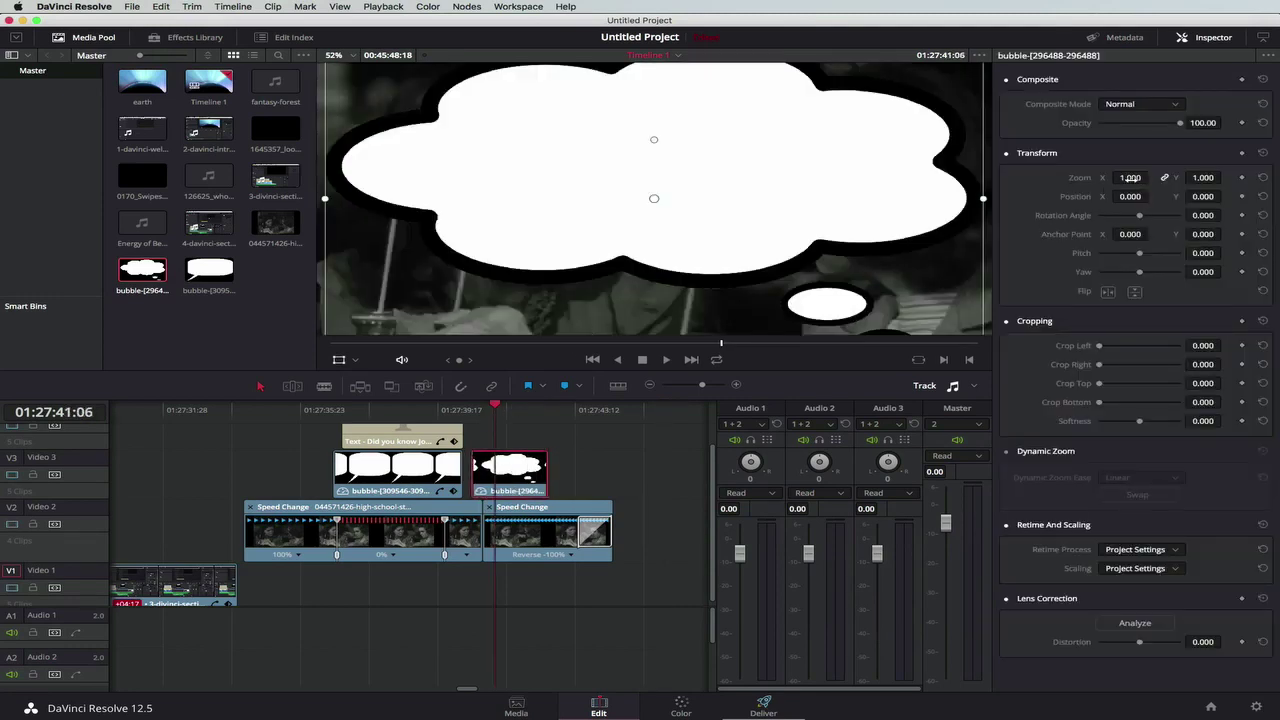
left_click_drag(1130, 177, 1151, 178)
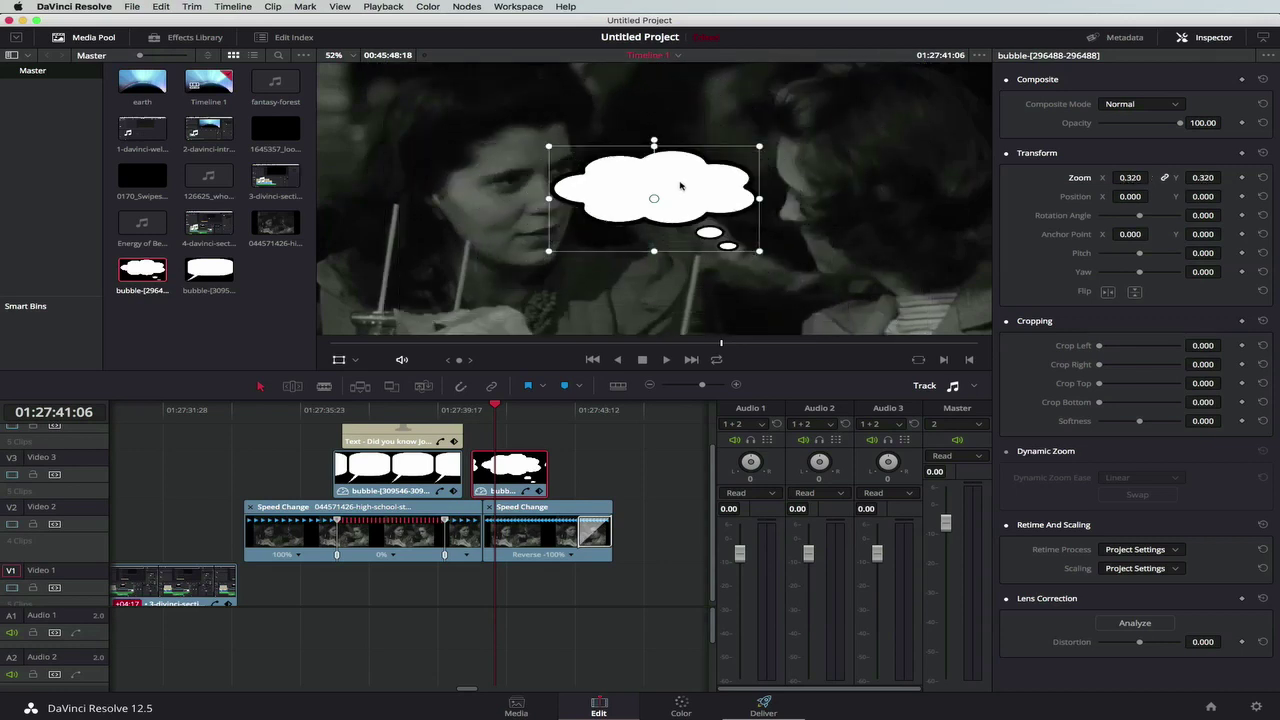
left_click_drag(680, 186, 708, 113)
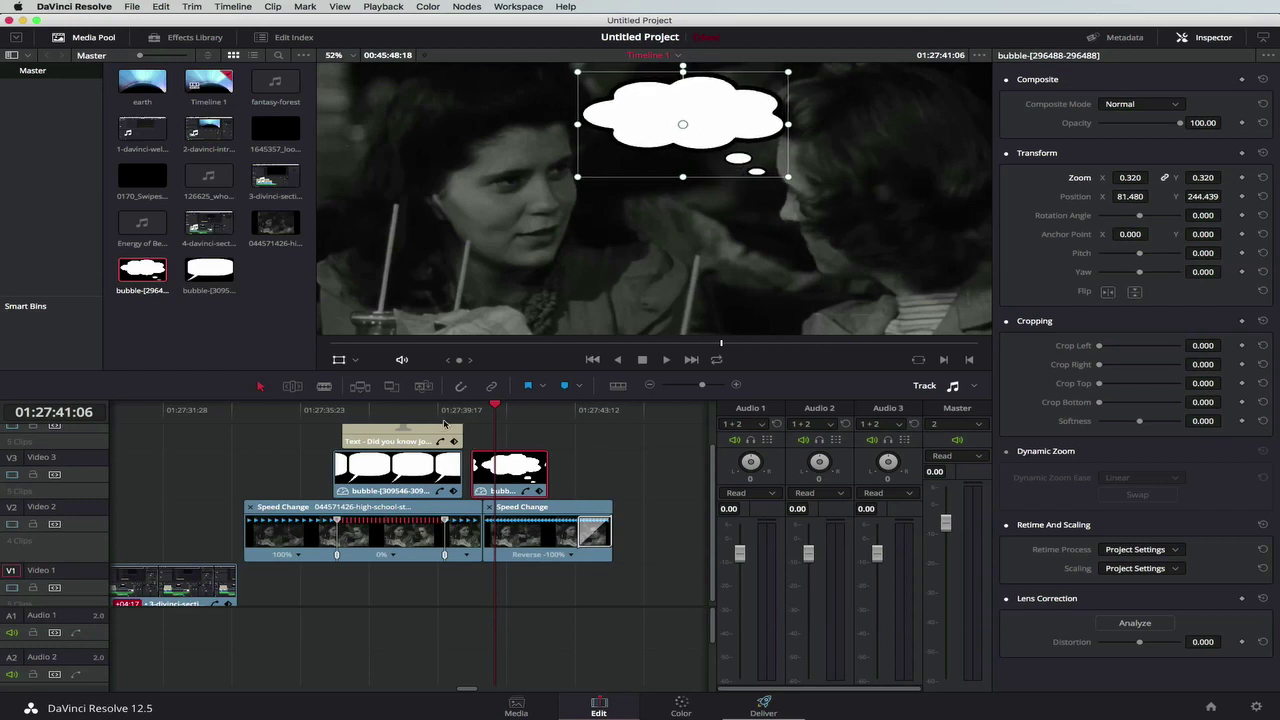
- Duplicate the speech bubble's title above the thought bubble clip on Video 4 and trim it to end just before the bubble does
left_click(421, 438)
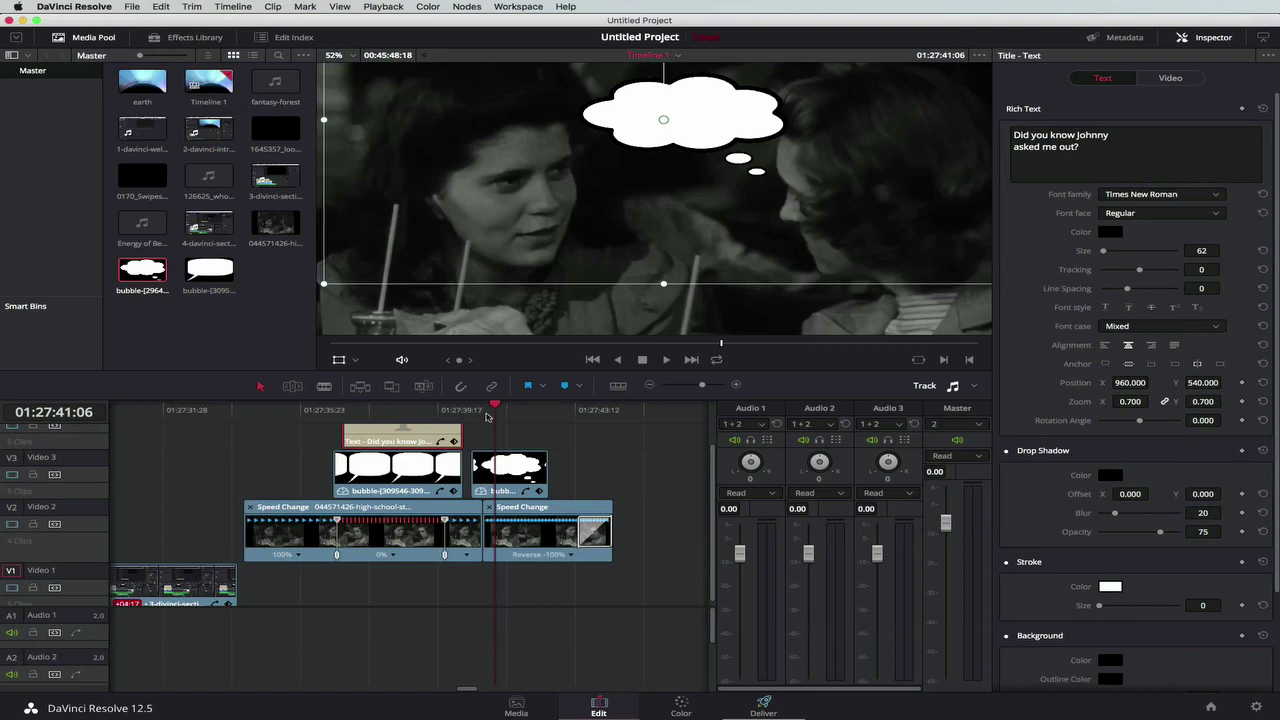
left_click_drag(487, 416, 481, 415)
key("ctrl+v")
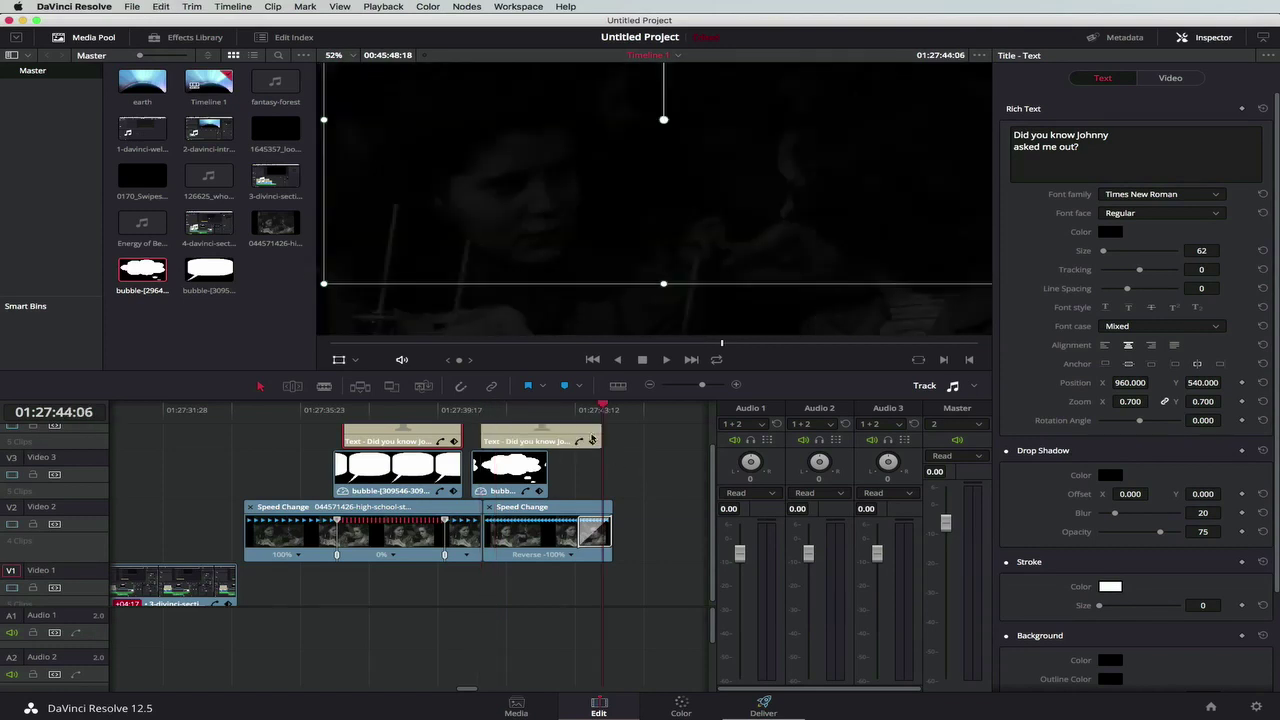
left_click_drag(604, 433, 548, 433)
left_click(512, 419)
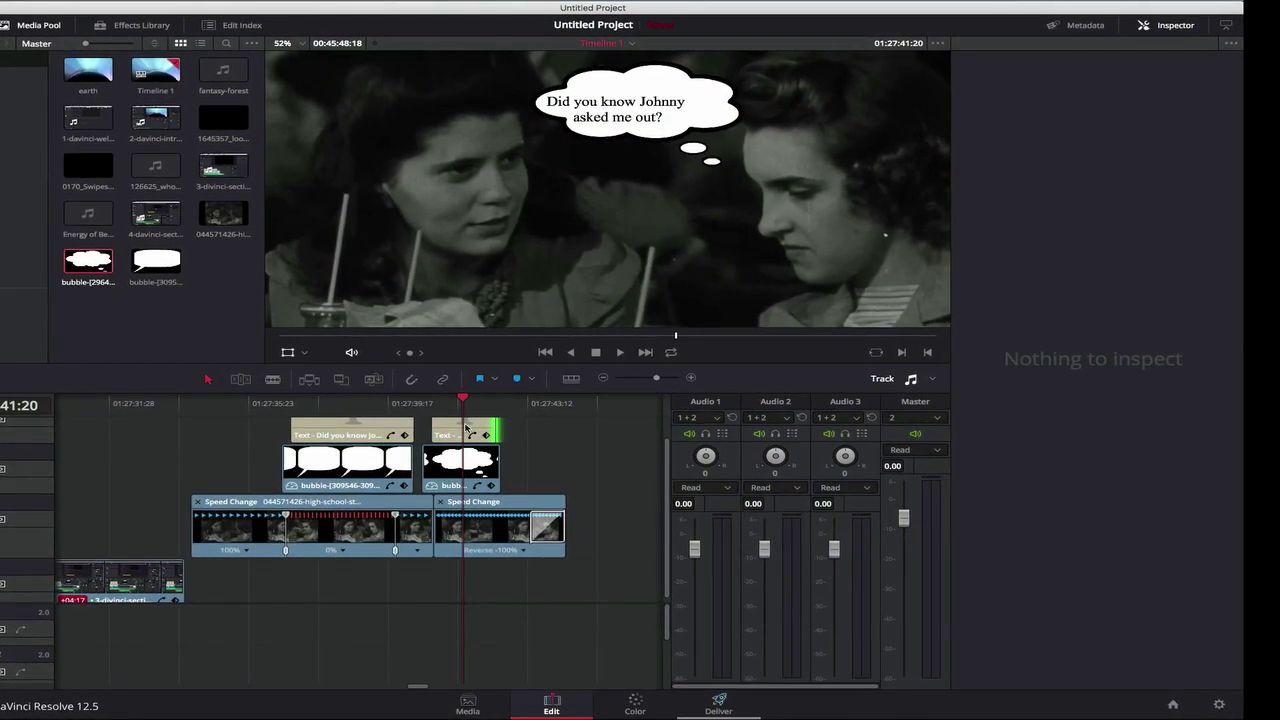
- Replace the duplicated title's text with "You're such a COW" followed by the woman's name, and center it inside the thought bubble
left_click(462, 434)
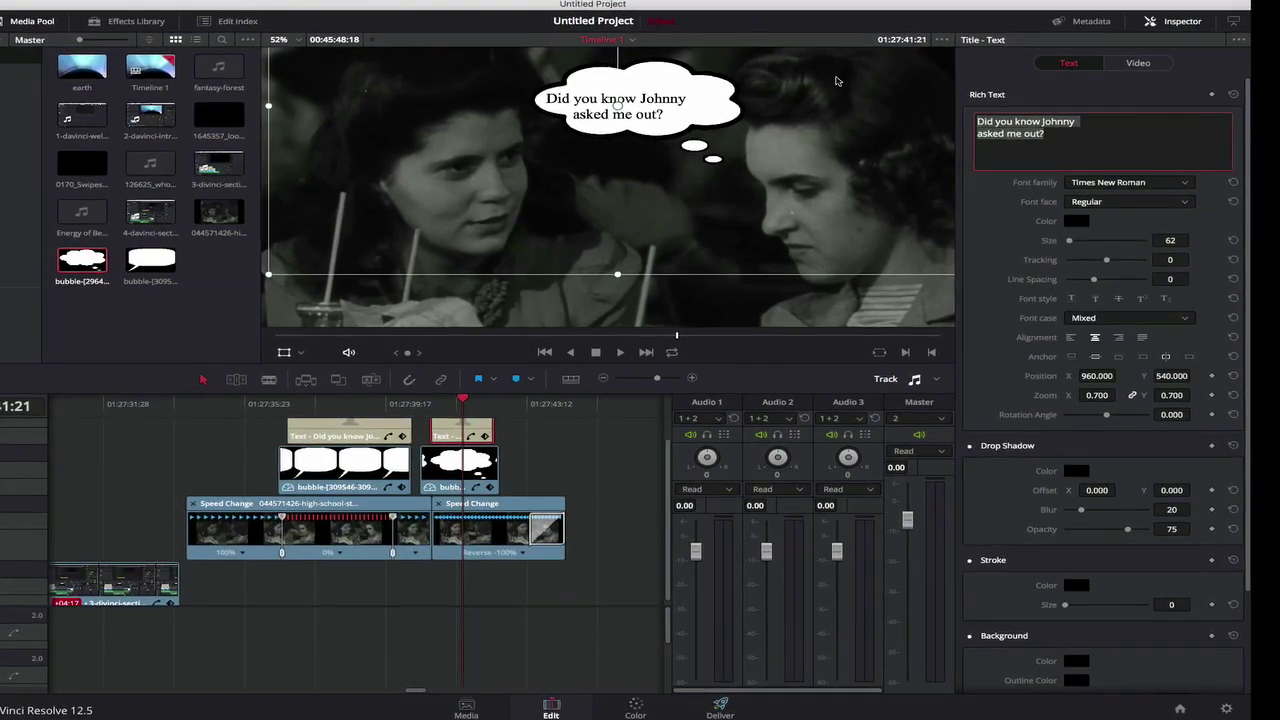
left_click_drag(1059, 137, 836, 81)
type("You're suc")
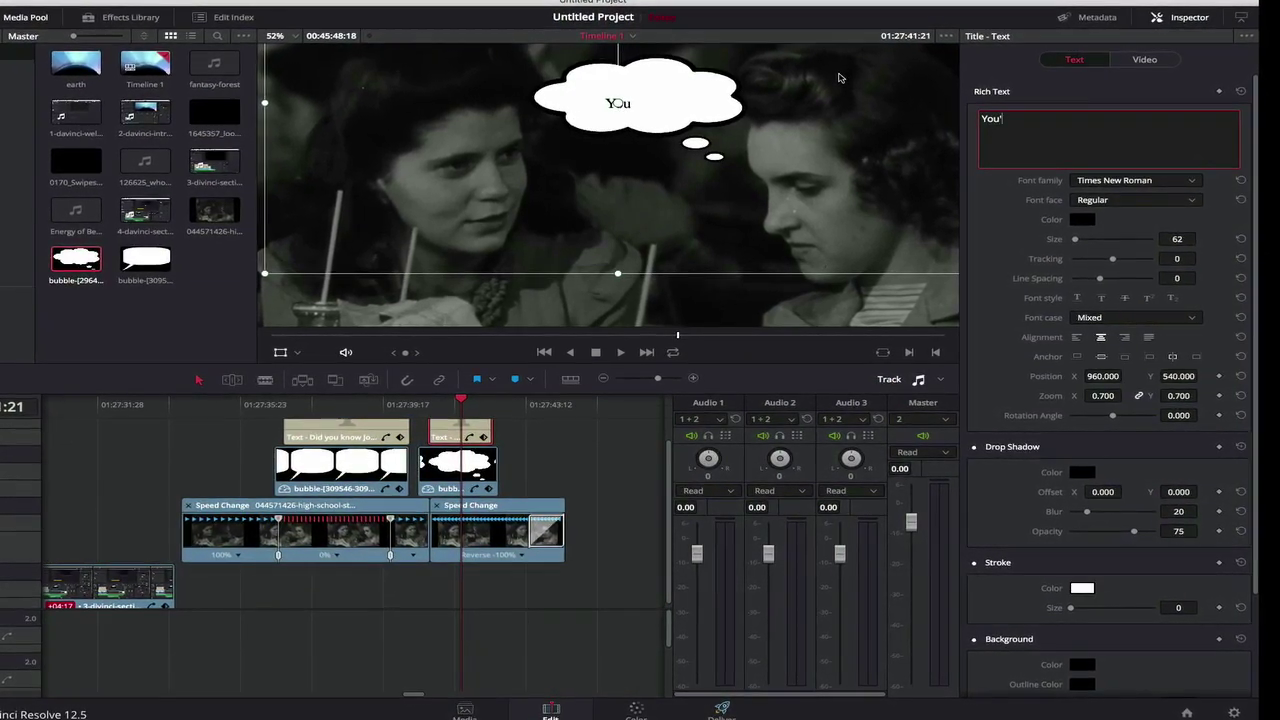
type("h a C")
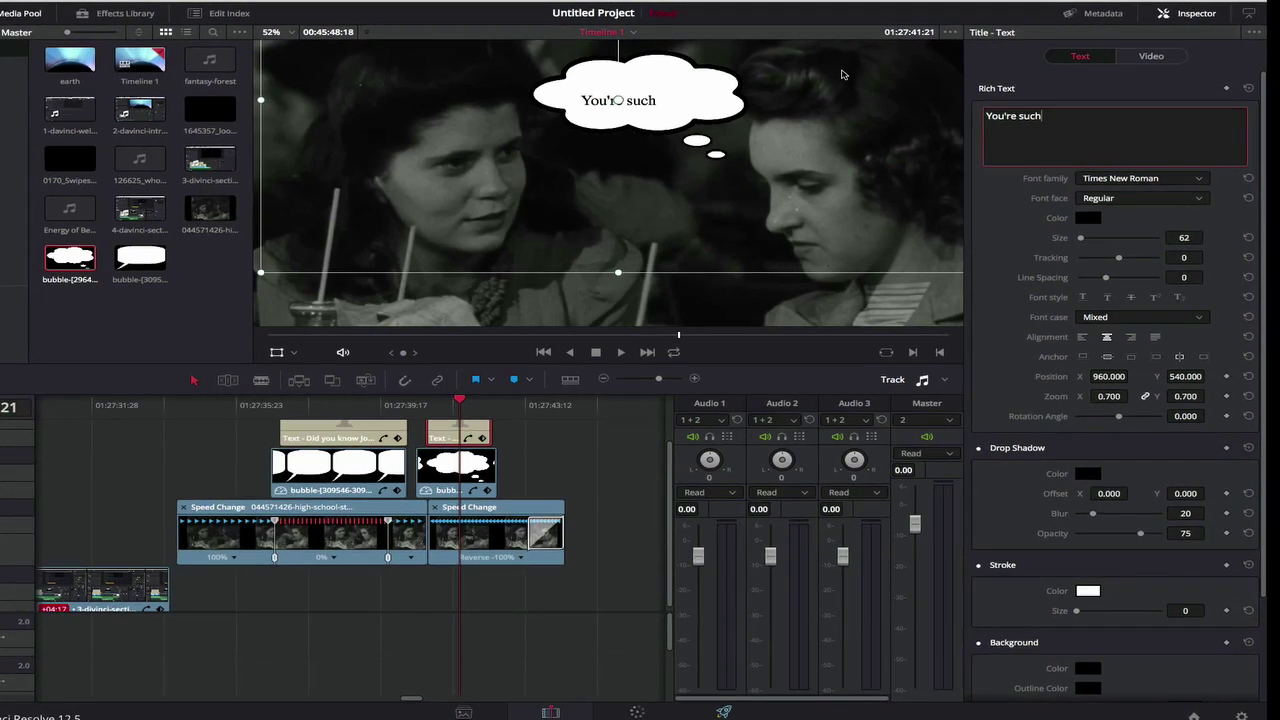
type("OW")
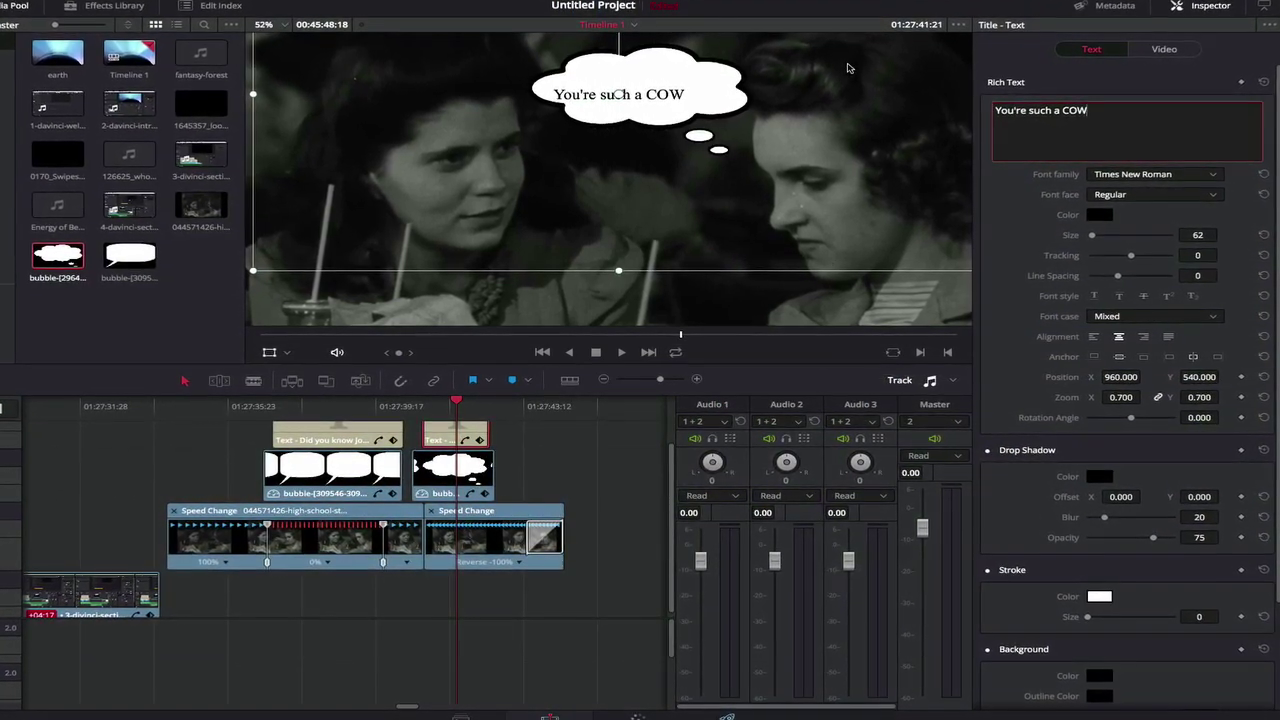
type(" Natalie")
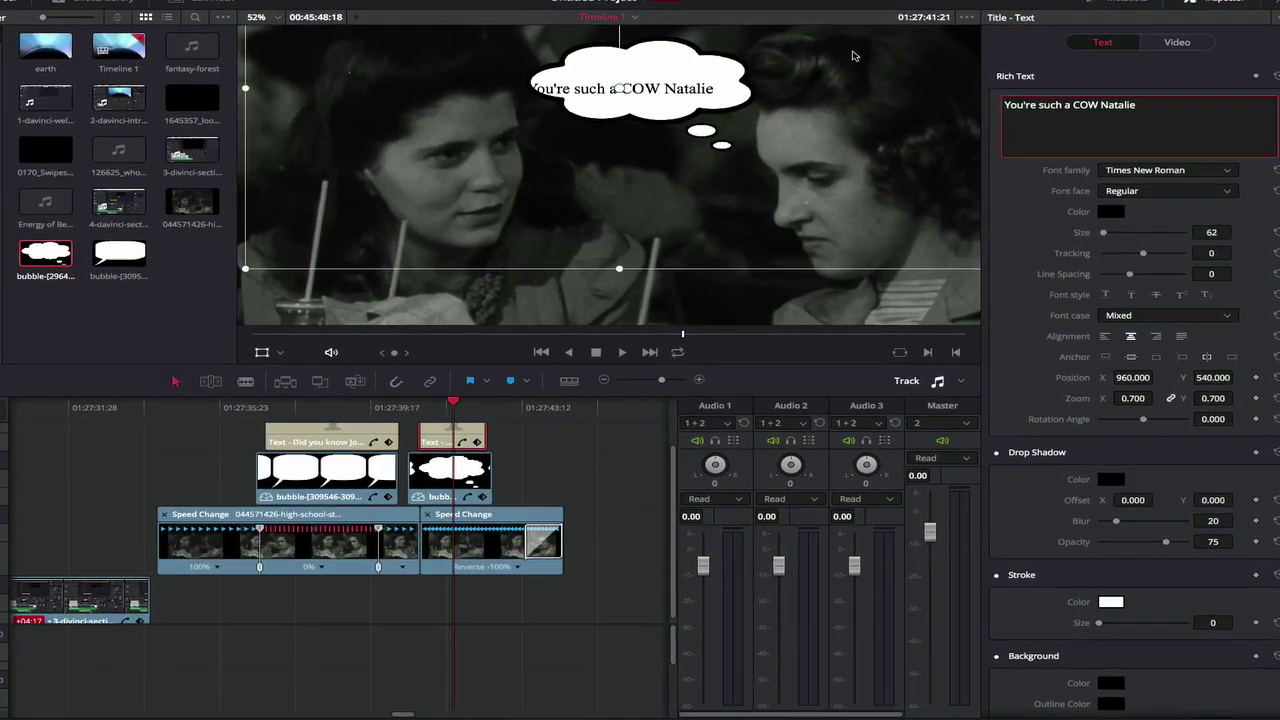
left_click(704, 91)
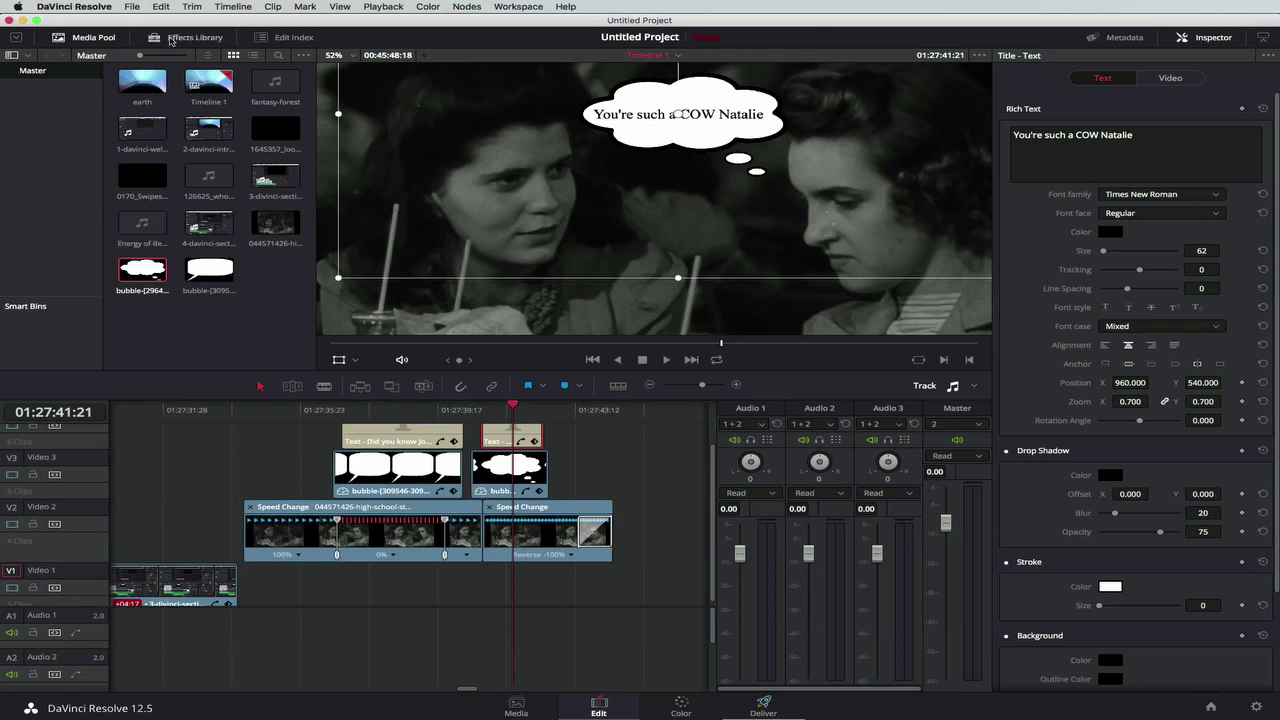
- Add Cross Dissolve transitions to both ends of the two title clips on Video 4 and shorten them
left_click(171, 40)
scroll(88, 295, "up", 10)
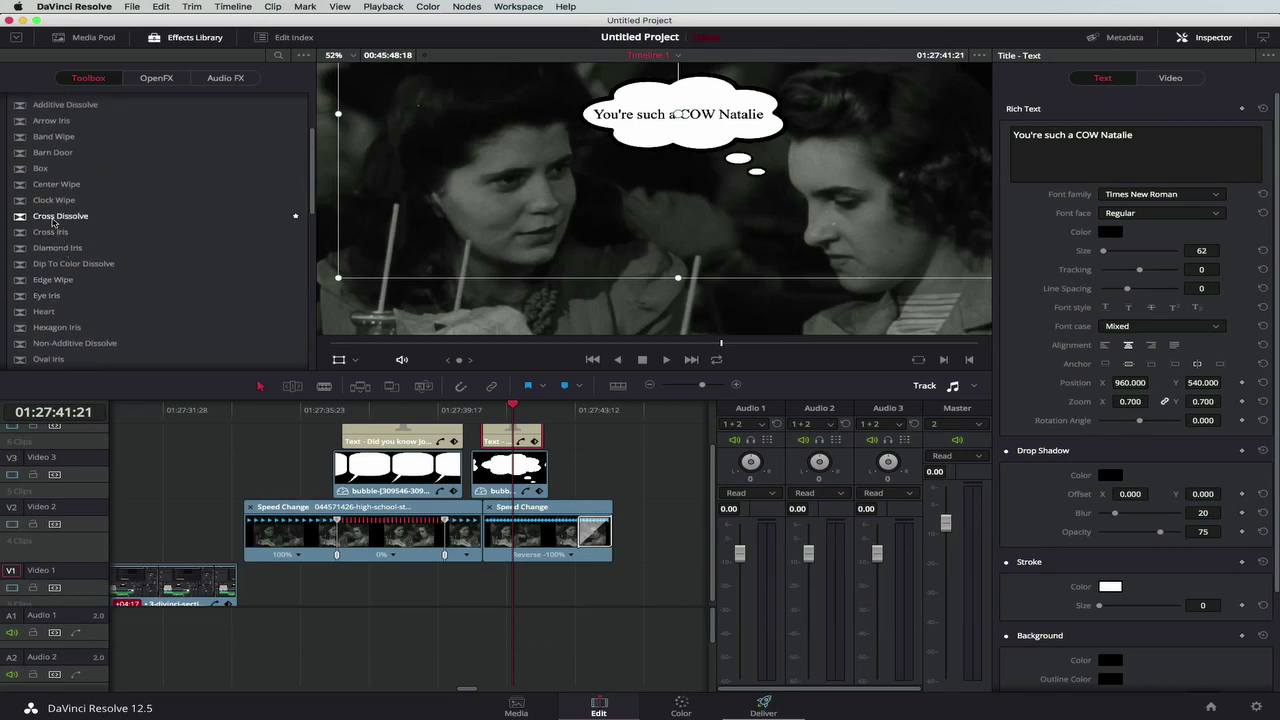
left_click_drag(54, 222, 539, 437)
left_click_drag(440, 435, 447, 435)
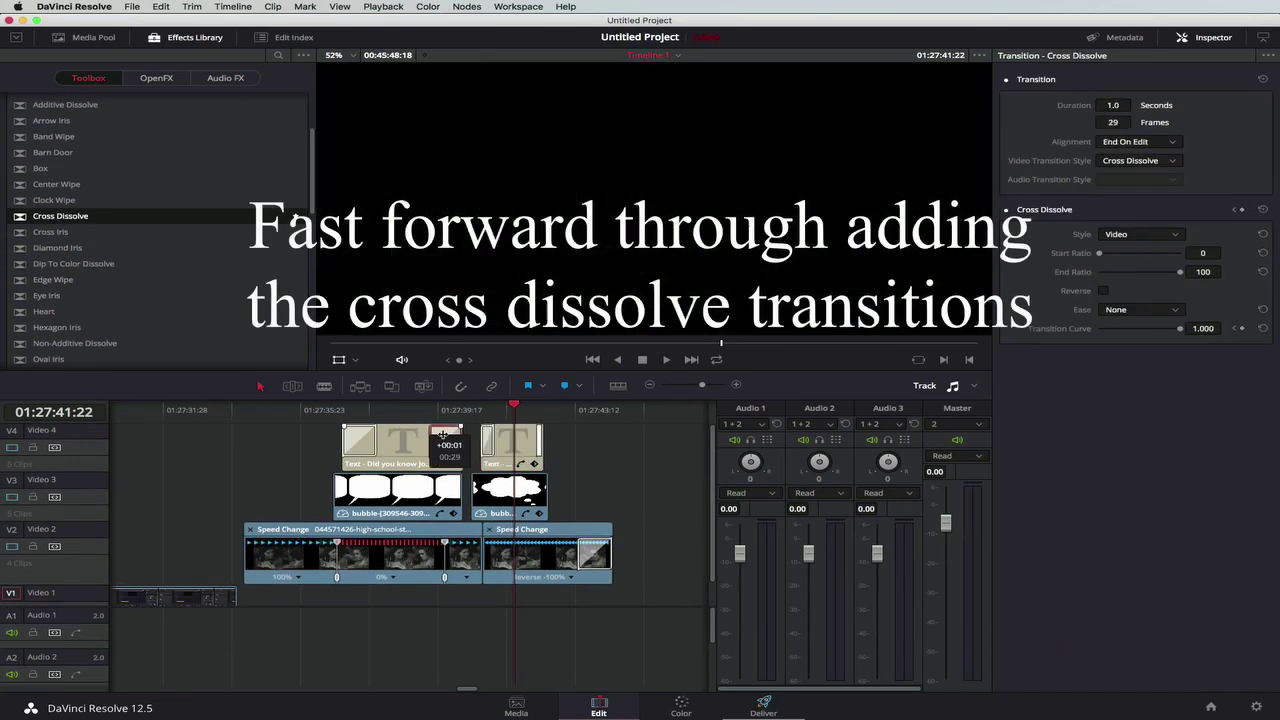
left_click_drag(375, 437, 360, 437)
- Add Cross Dissolve transitions to both ends of the speech and thought bubble clips, shortened to about 0.4 to 0.6 seconds
left_click_drag(47, 217, 368, 490)
left_click_drag(394, 490, 378, 490)
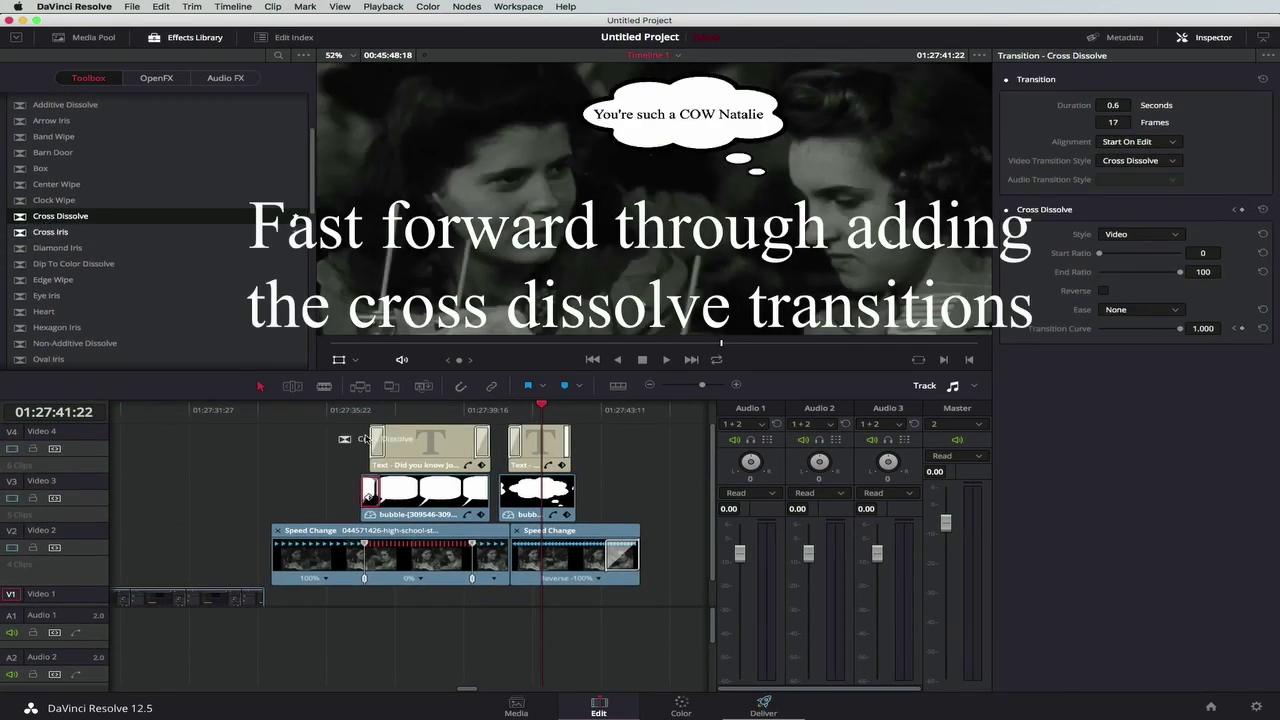
left_click_drag(60, 217, 483, 490)
left_click_drag(458, 490, 473, 490)
left_click_drag(66, 217, 507, 490)
left_click_drag(532, 490, 517, 490)
left_click_drag(60, 217, 567, 490)
left_click_drag(540, 490, 562, 489)
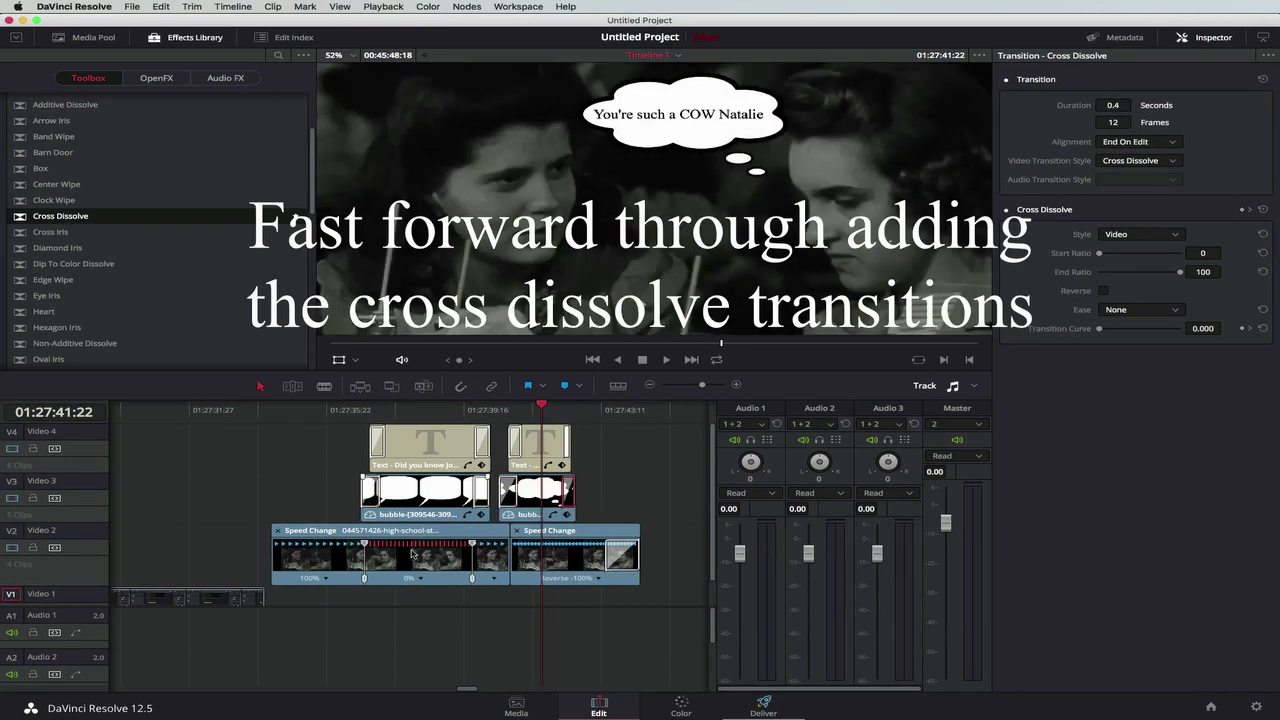
- Extend the starts of the speech bubble and its title toward the beginning of the cafeteria clip, and trim their ends shorter
left_click_drag(46, 188, 362, 480)
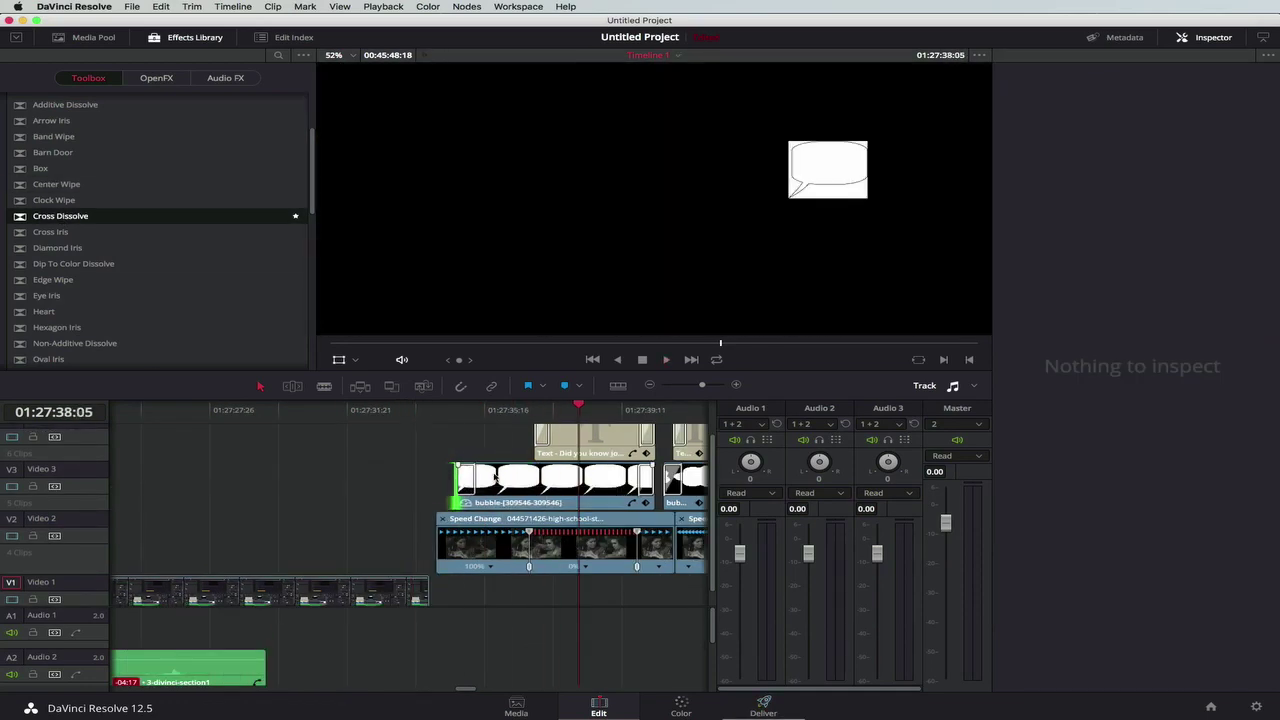
left_click_drag(657, 453, 613, 455)
left_click_drag(653, 482, 613, 482)
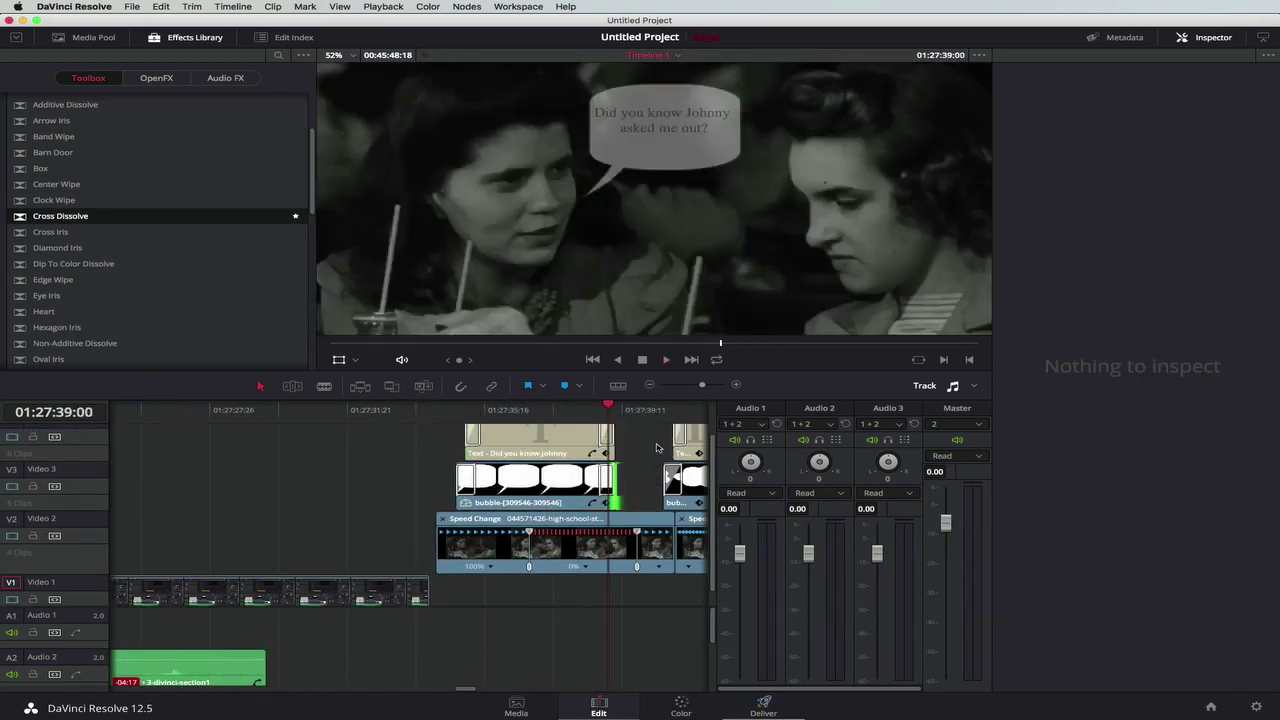
- Move the thought bubble and its title earlier, close to the end of the speech bubble
left_click(685, 482)
left_click_drag(674, 445, 649, 445)
left_click(687, 445, "super")
- Trim the speech bubble and its title to end sooner, and extend the thought bubble and its title to start earlier
left_click(434, 416)
key("space")
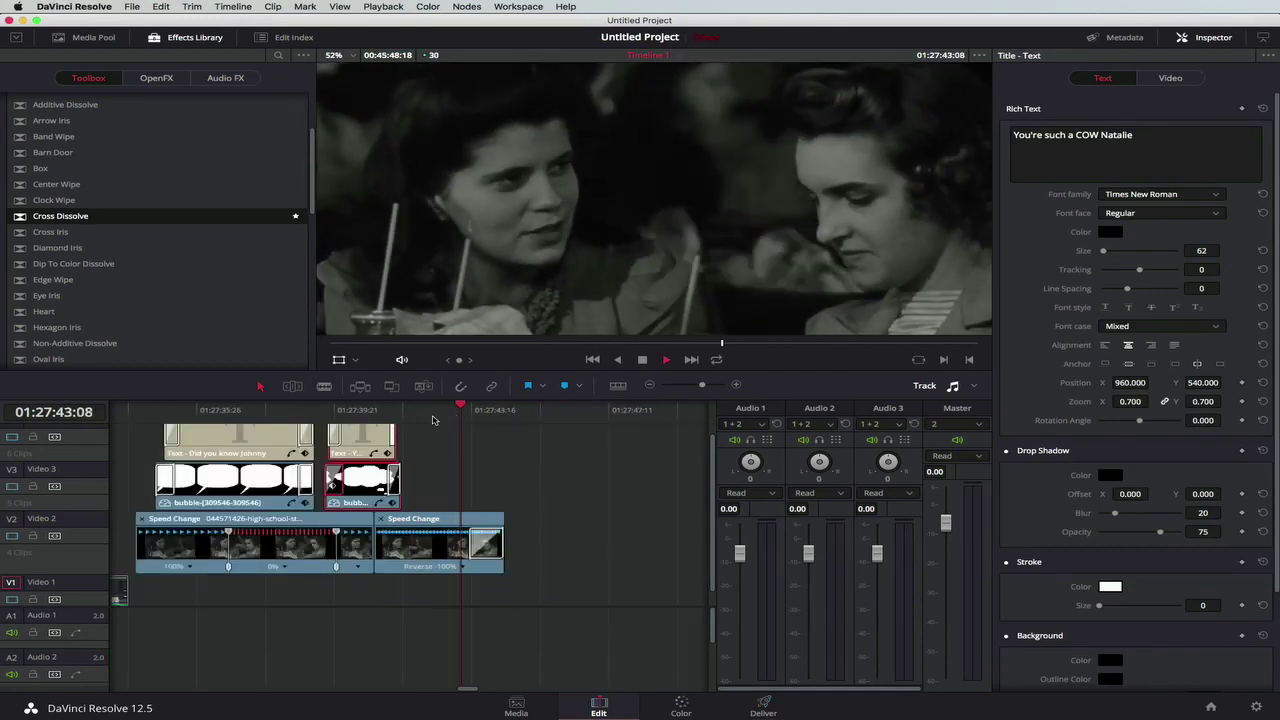
mouse_move(312, 445)
left_mouse_down()
mouse_move(287, 445)
mouse_move(309, 440)
left_mouse_up()
left_click_drag(326, 485, 310, 485)
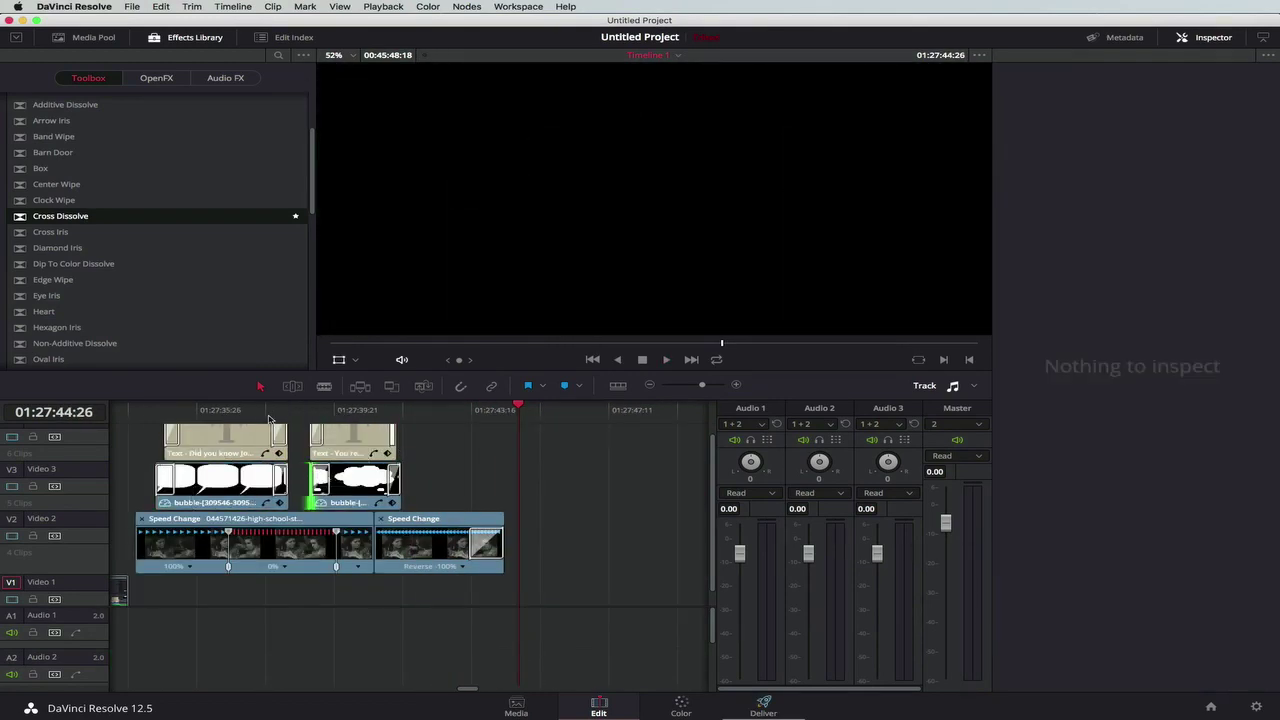
- Shorten the end of the reversed cafeteria clip so it finishes soon after the thought bubble
scroll(272, 420, "left", 5)
scroll(690, 515, "up", 1)
left_click_drag(669, 551, 600, 551)
left_click(302, 416)
left_click_drag(303, 416, 646, 412)
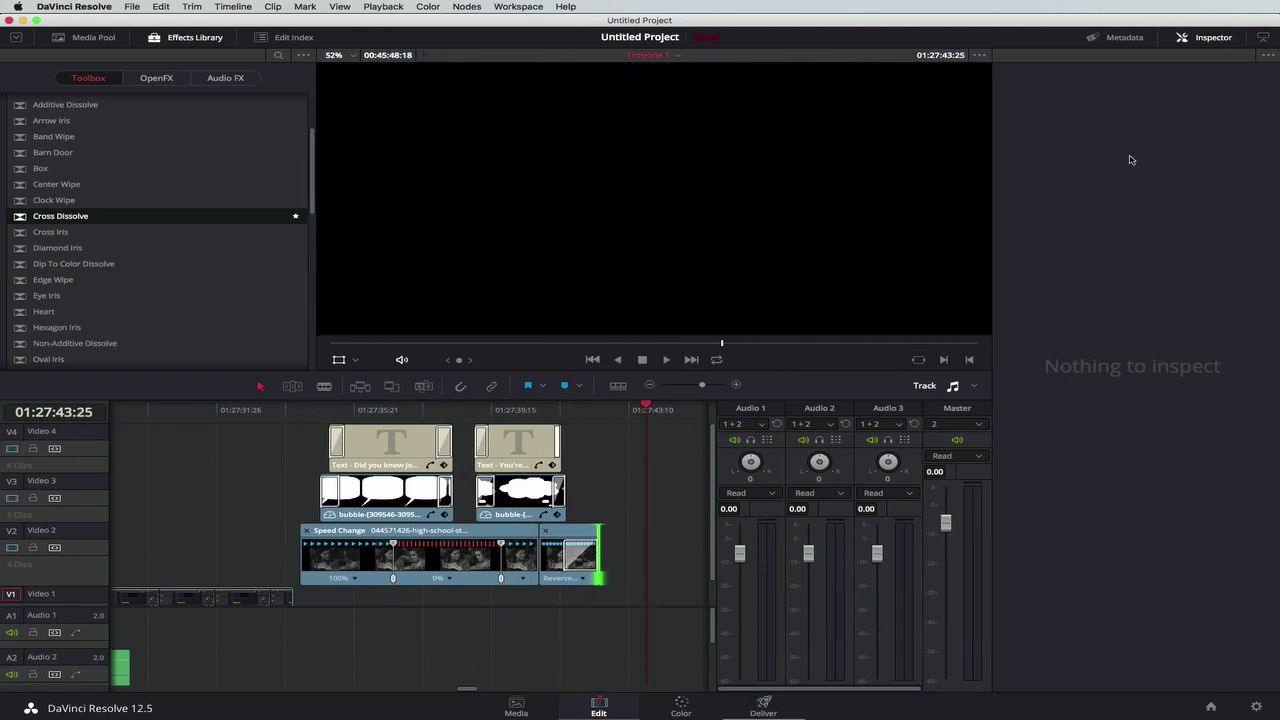
- Play the cafeteria scene from before its start to check when the speech bubble and its title appear
left_click(175, 414)
scroll(406, 566, "left", 5)
left_click_drag(360, 412, 332, 412)
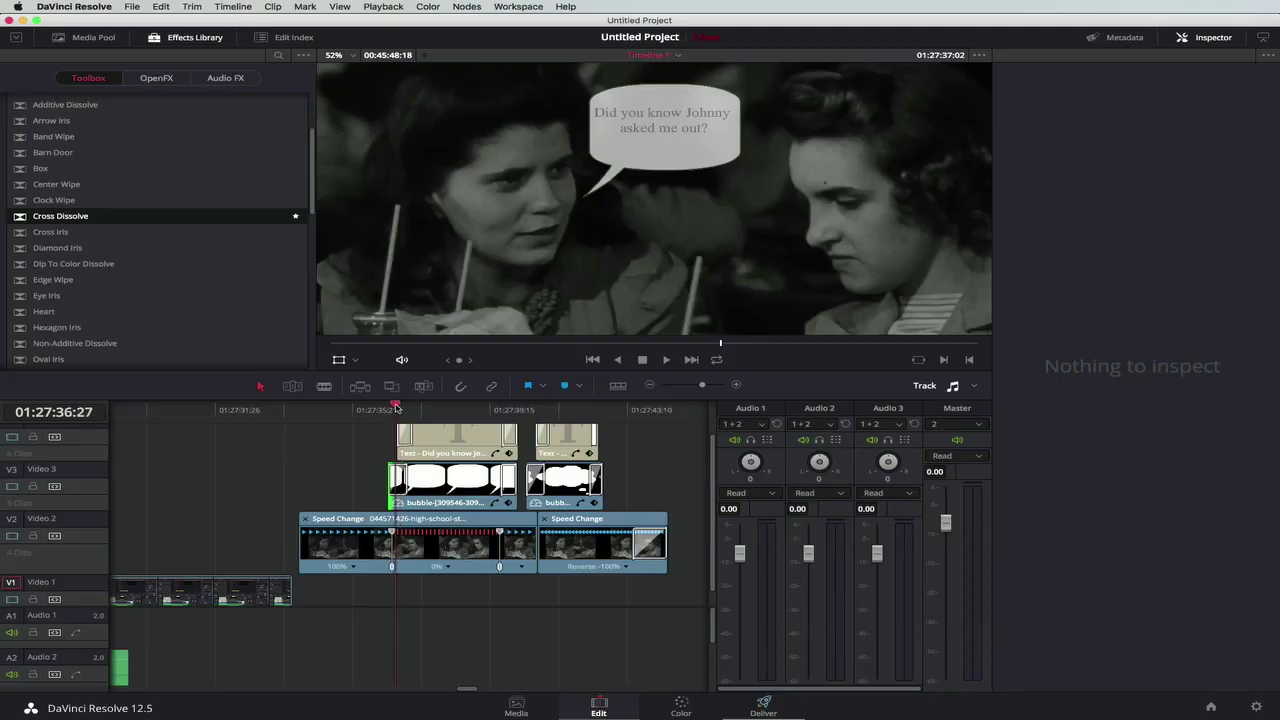
left_click_drag(396, 411, 409, 410)
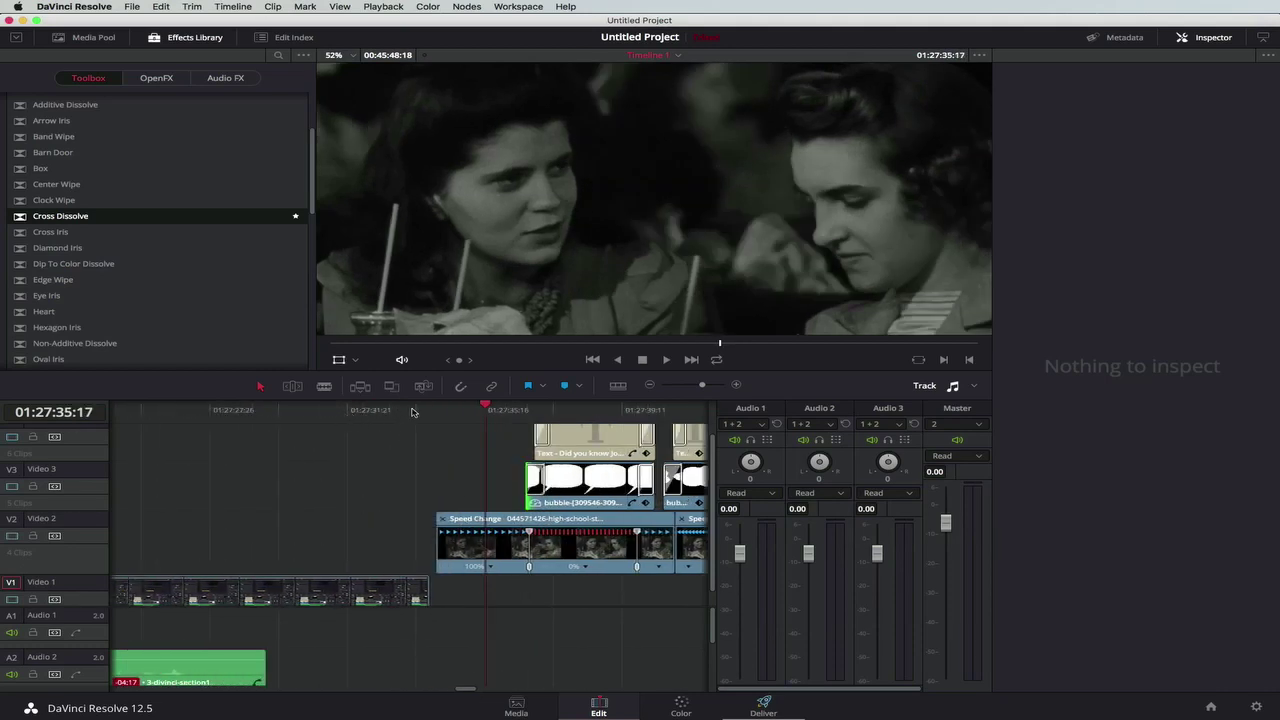
left_click(412, 410)
key("space")
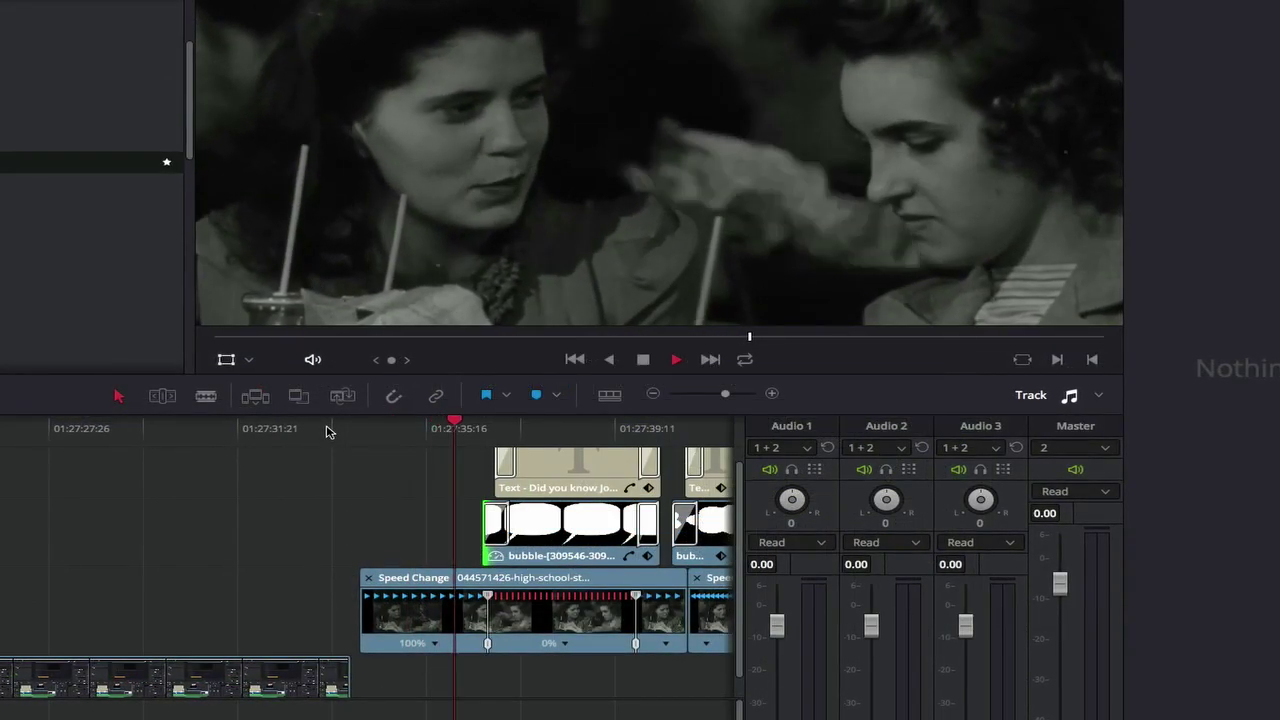
key("space")
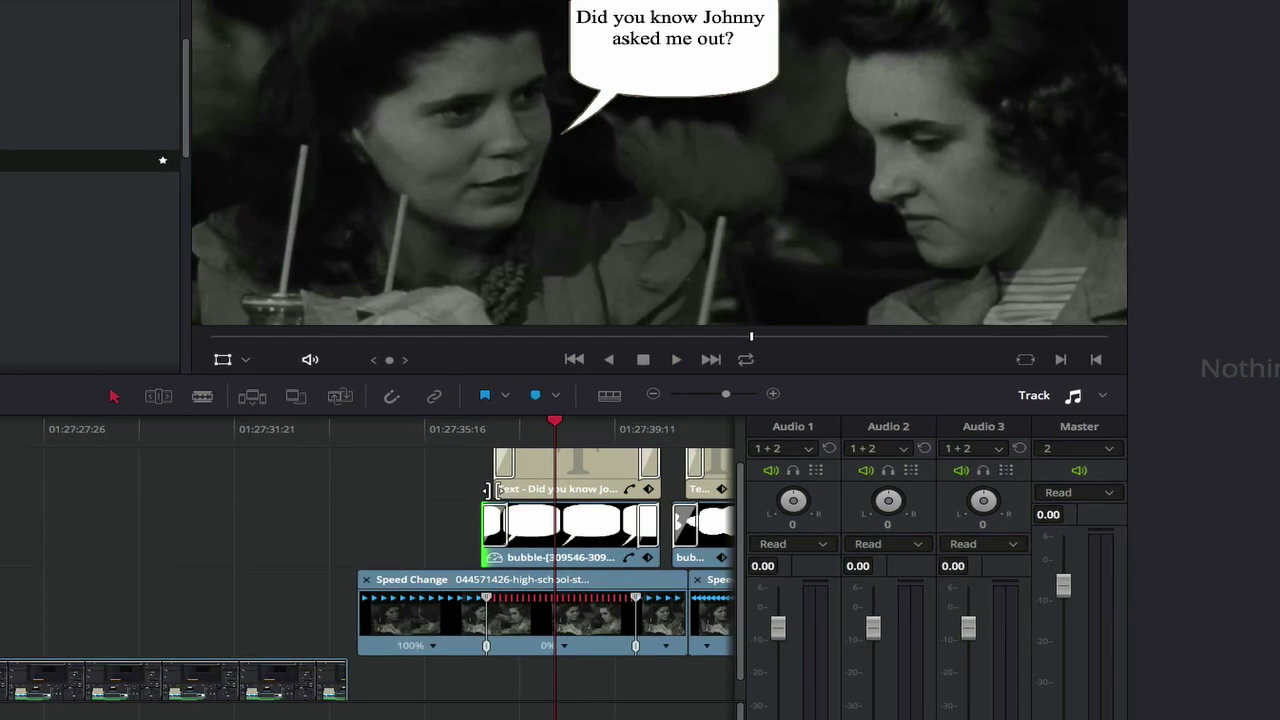
- Extend the starts of the speech bubble and its title to shortly after the cafeteria clip begins, and play the result
left_click_drag(488, 523, 388, 533)
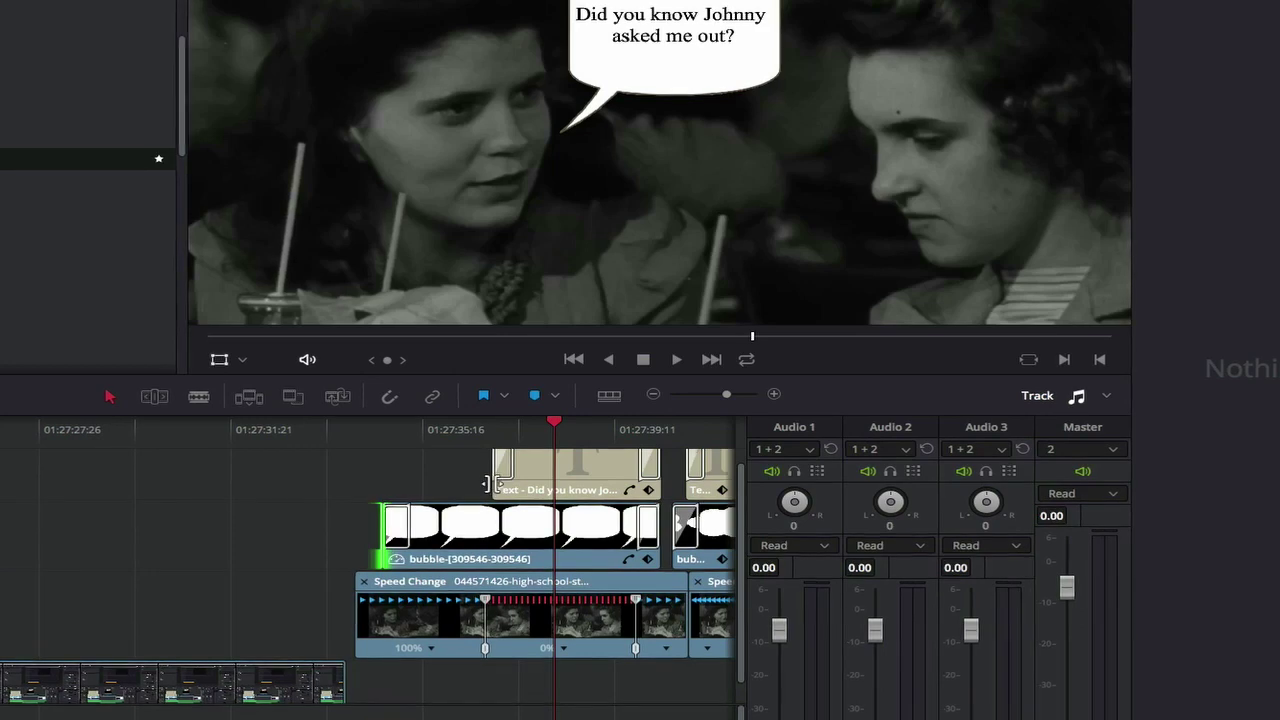
left_click_drag(488, 484, 388, 484)
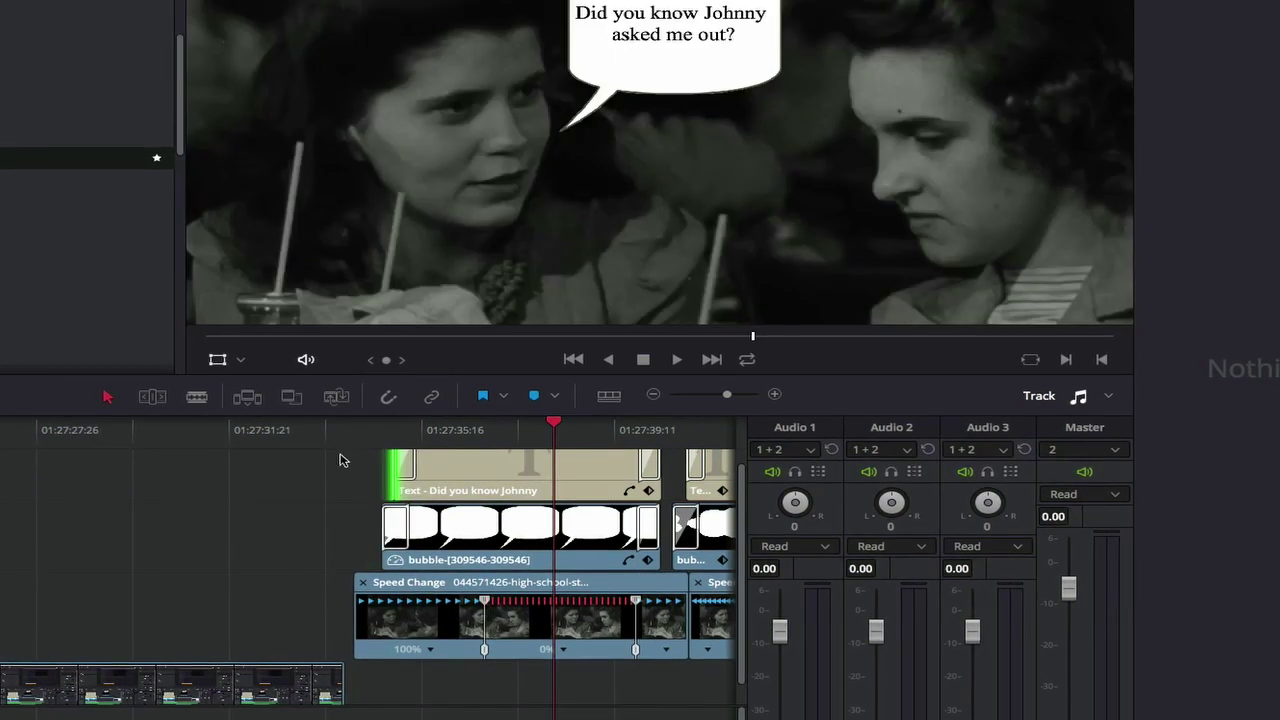
left_click(346, 448)
key("space")
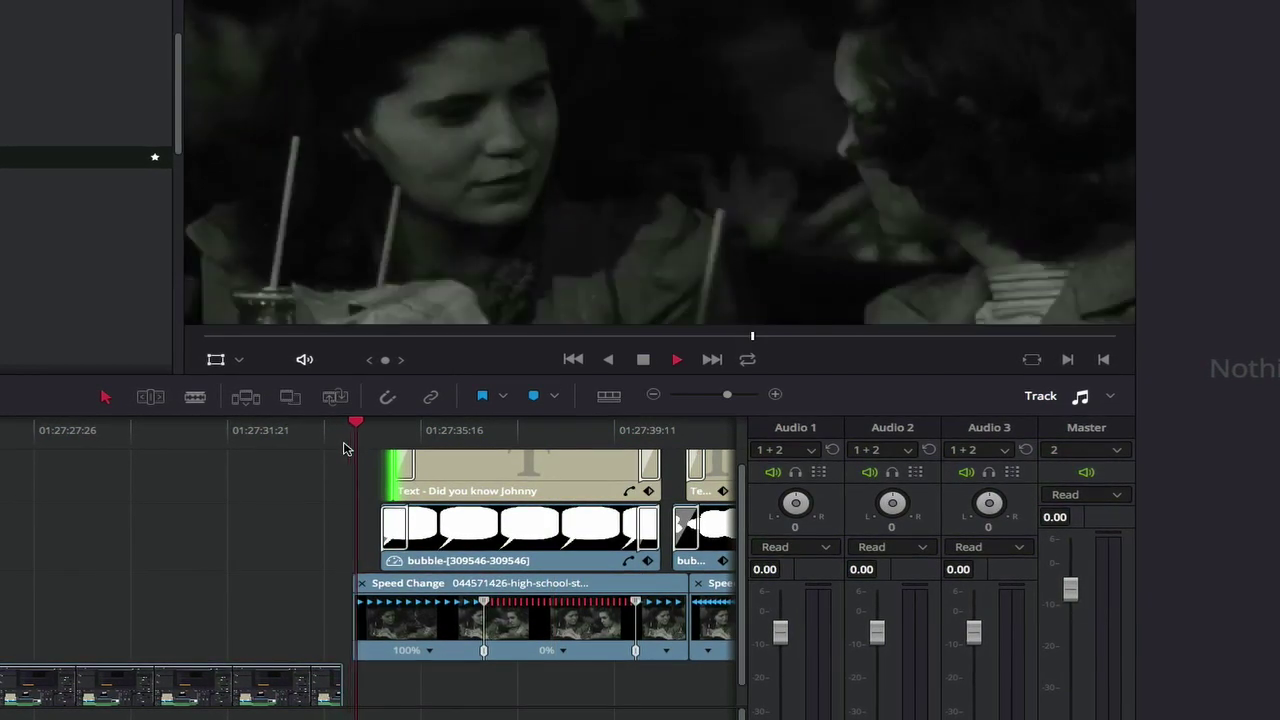
key("space")
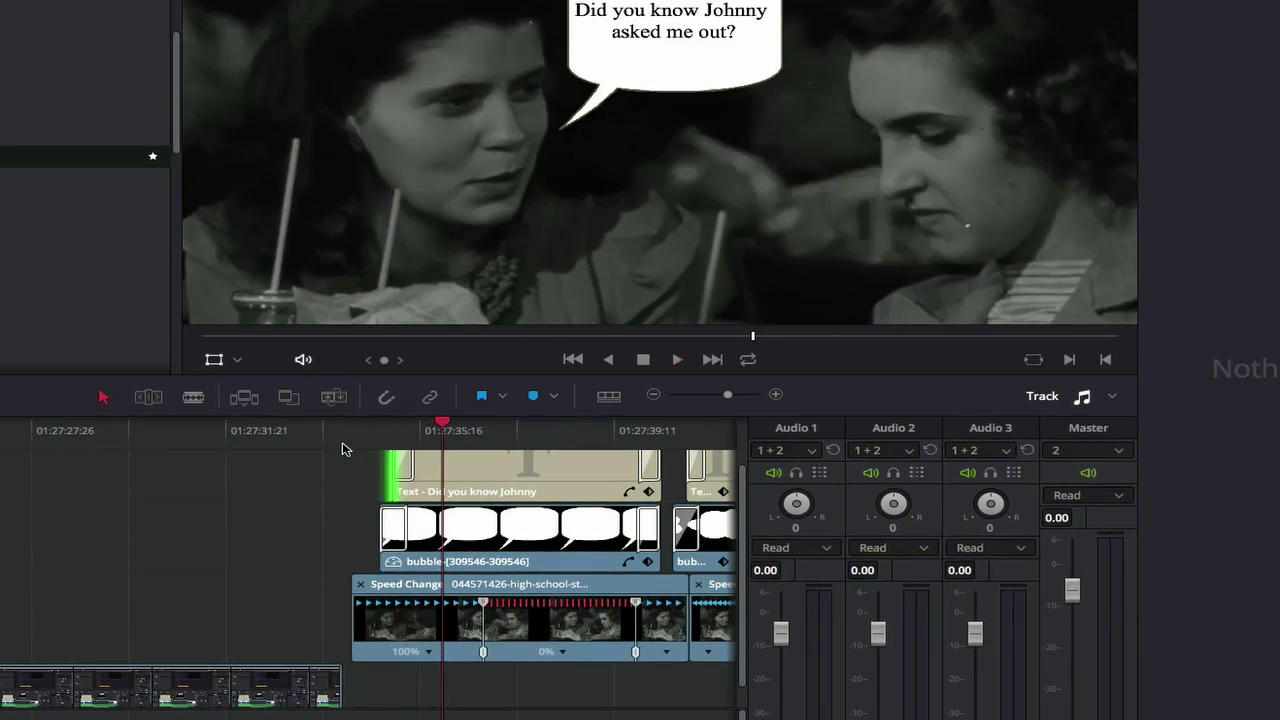
- Trim the speech bubble and its title to end within the freeze frame, and move the thought bubble with its title earlier
key("space")
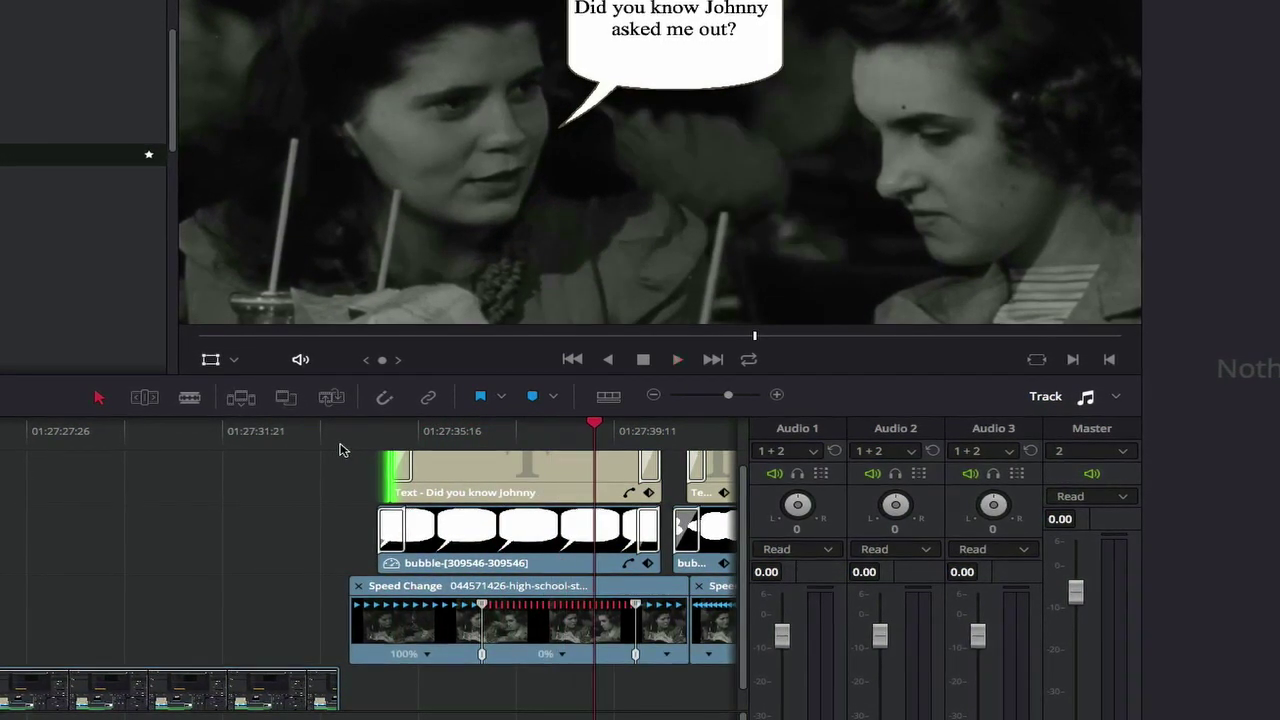
key("space")
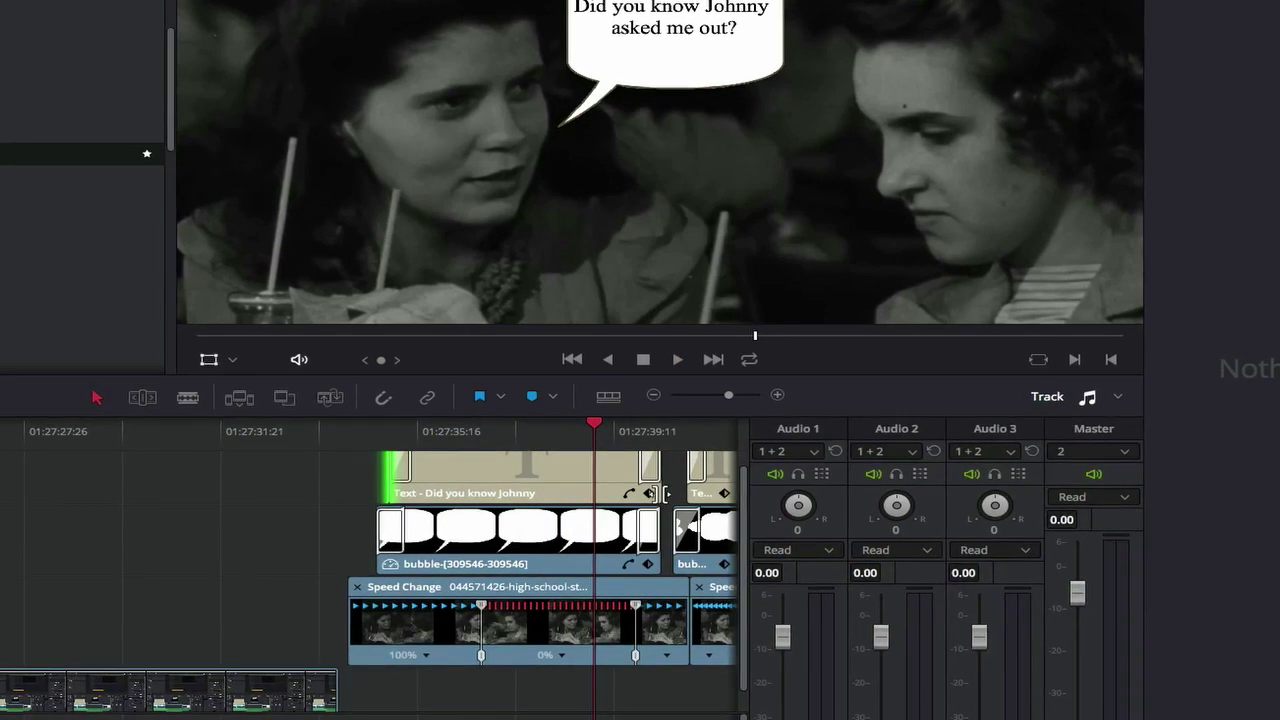
left_click_drag(660, 495, 605, 541)
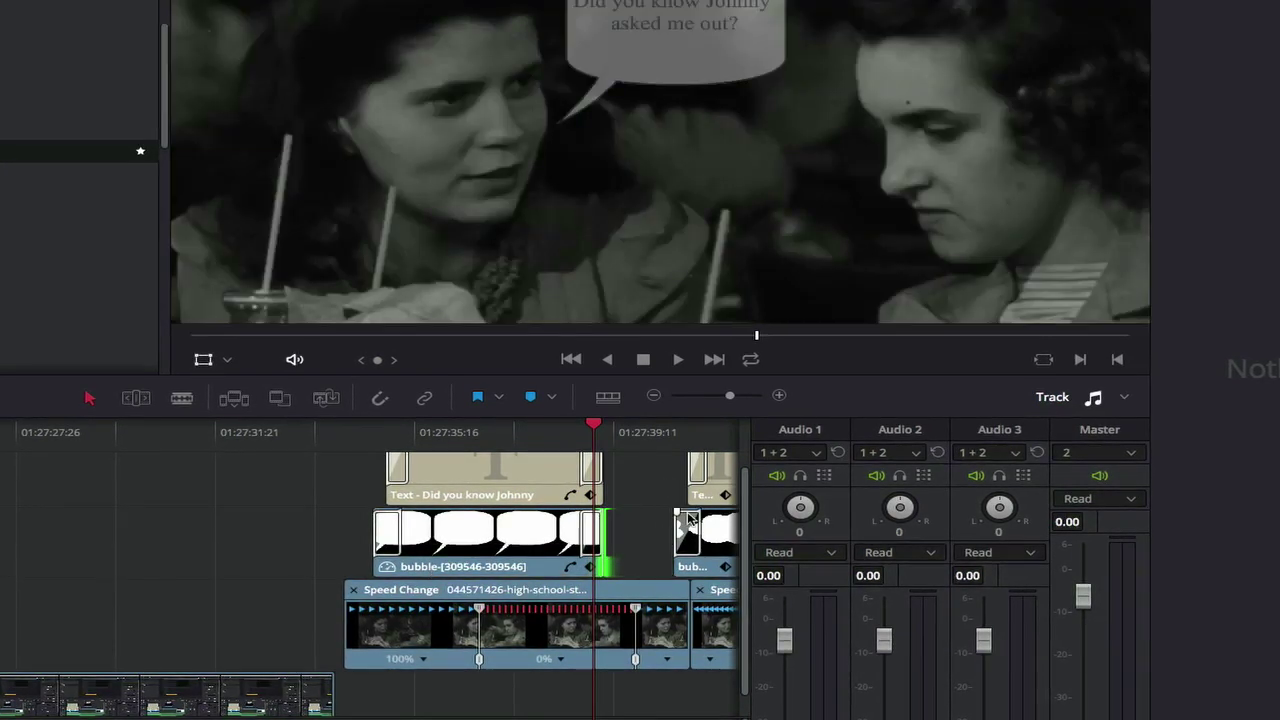
left_click_drag(692, 487, 640, 505)
left_click(690, 525)
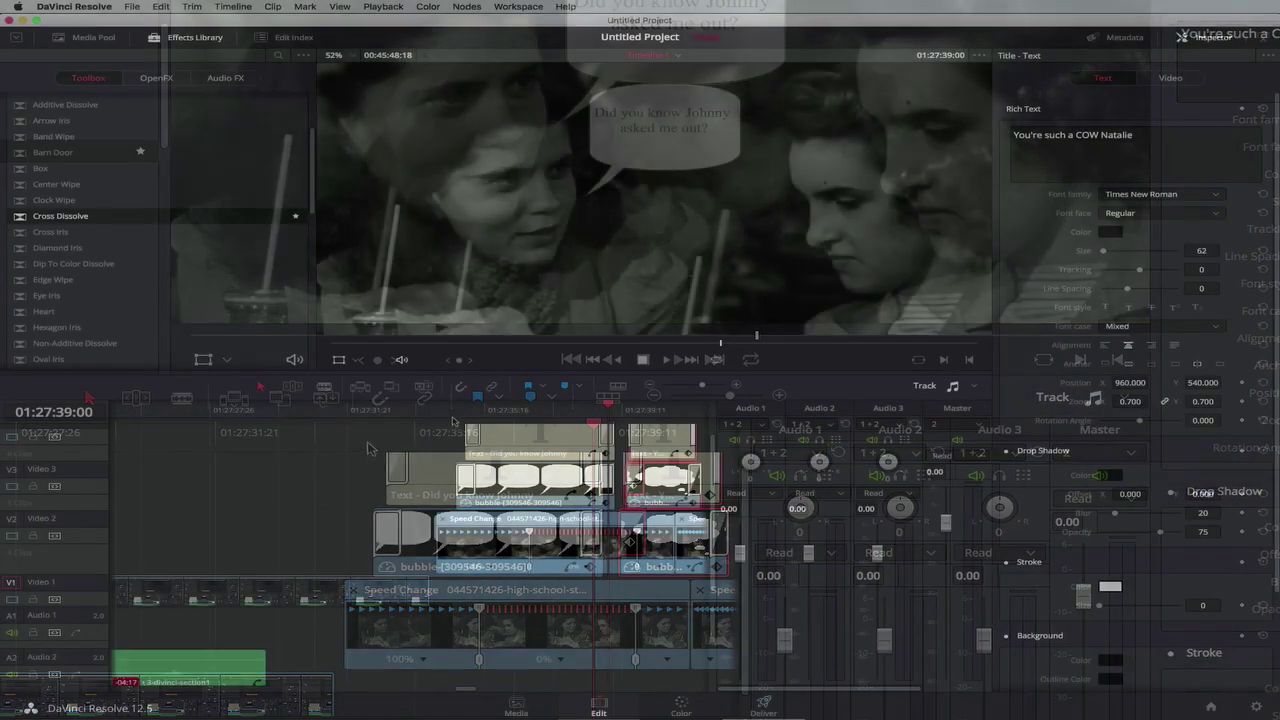
left_click(432, 418)
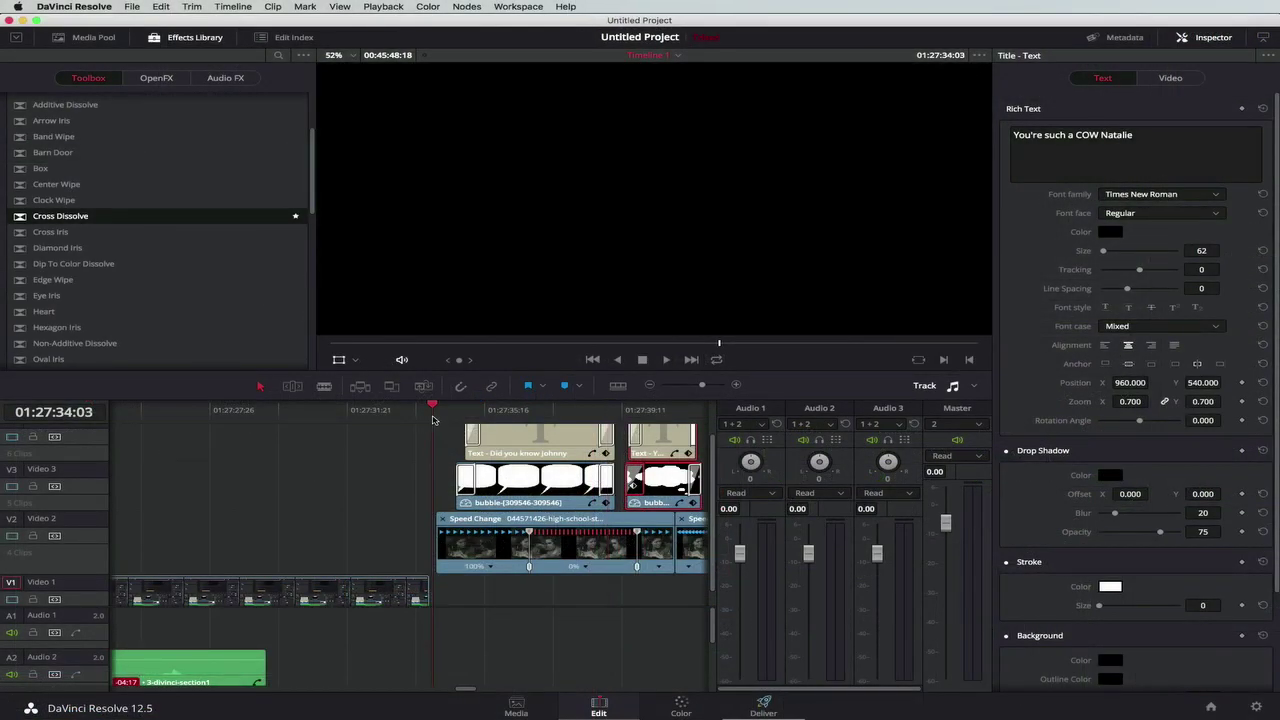
key("space")
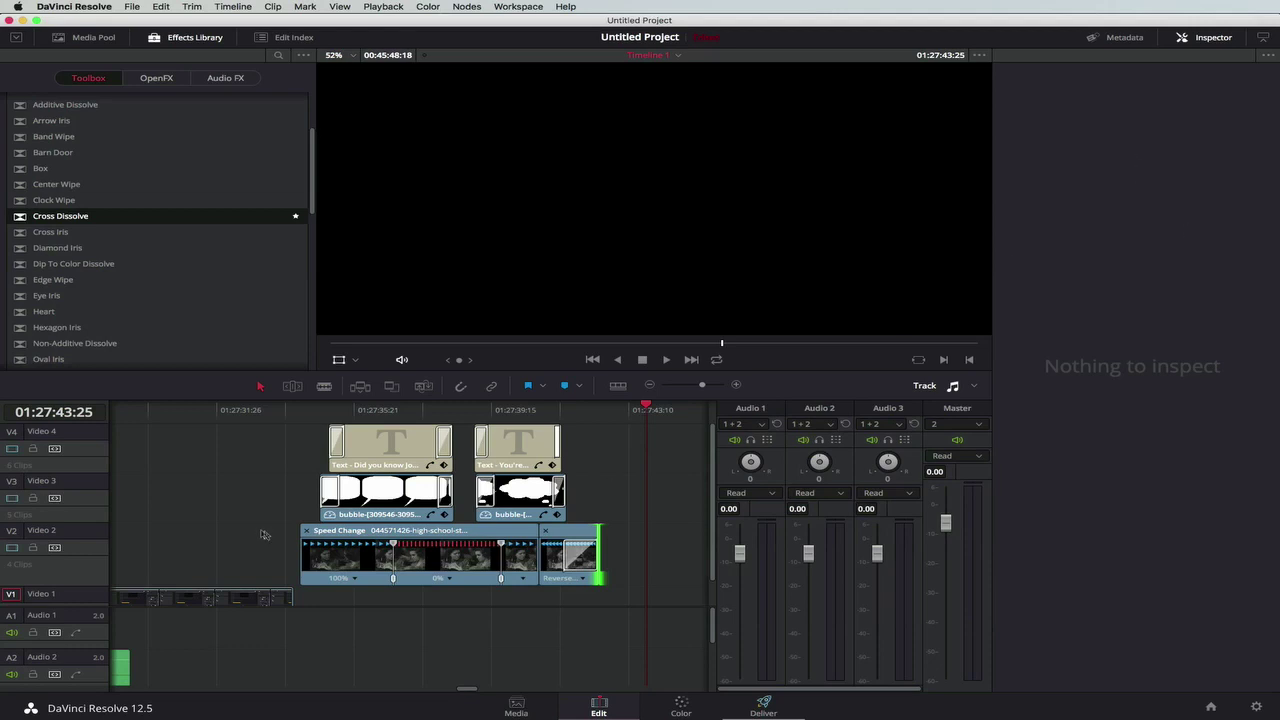
- Move the playhead back to 01:27:26:20 in the section clip preceding the cafeteria scene
left_click(175, 412)
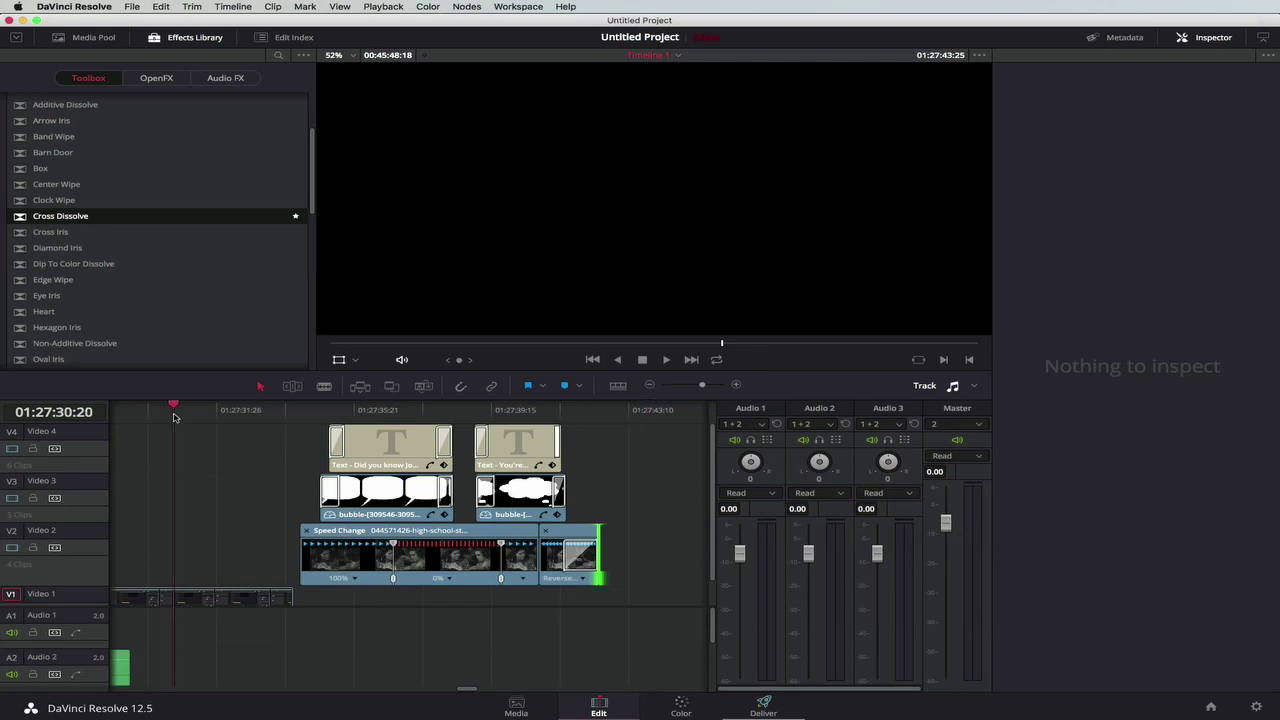
scroll(198, 514, "left", 10)
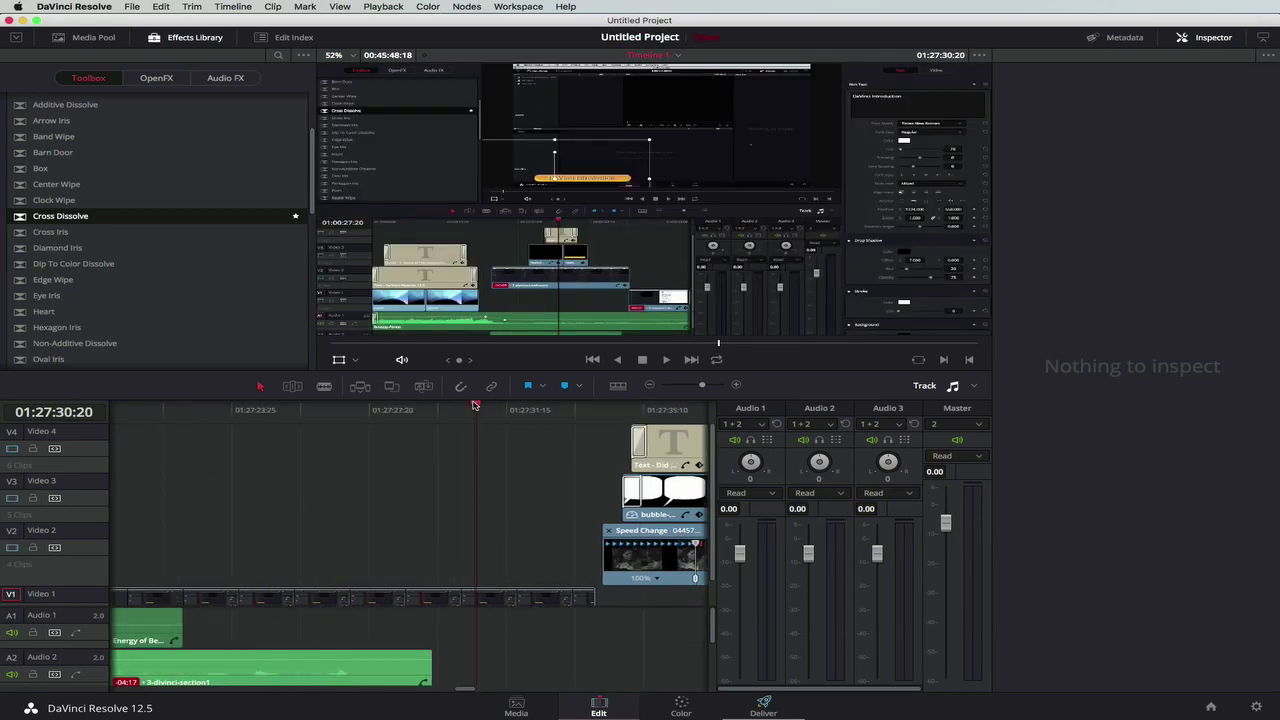
left_click_drag(445, 408, 332, 409)
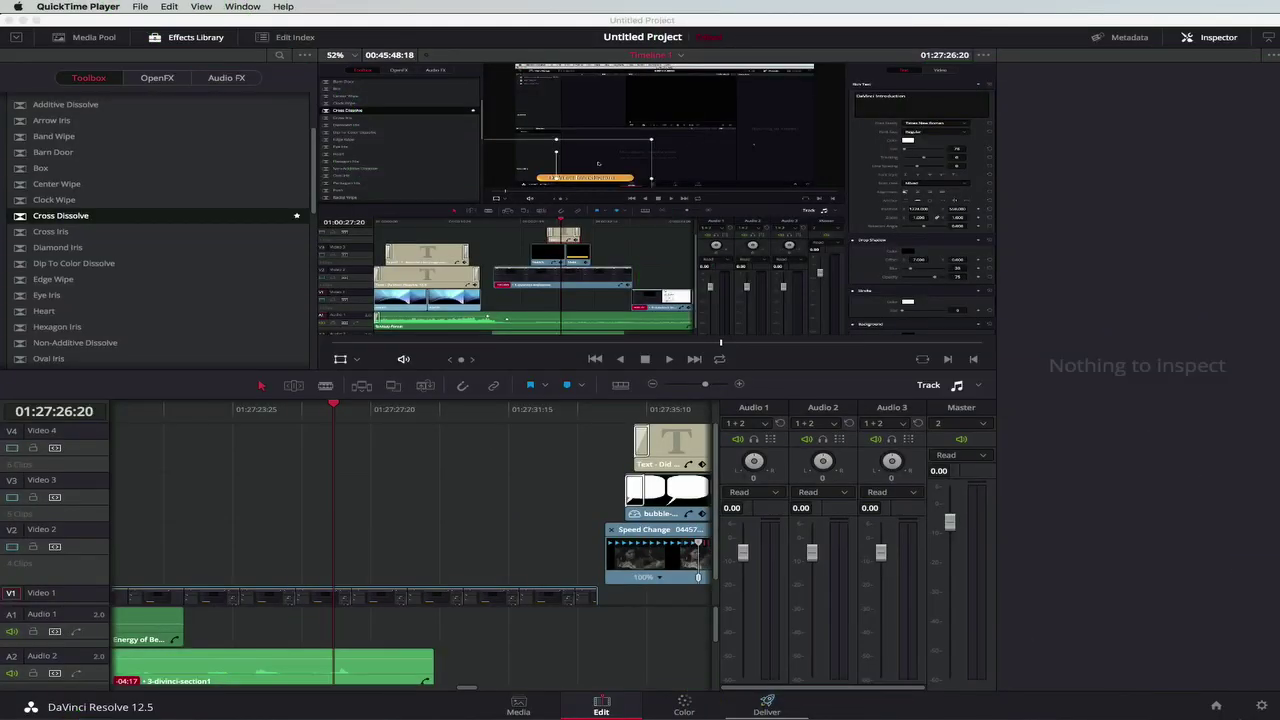
- Switch to Finder and select the 5-davinci-section3 movie in the screen-recordings folder under vision
key("super+Tab")
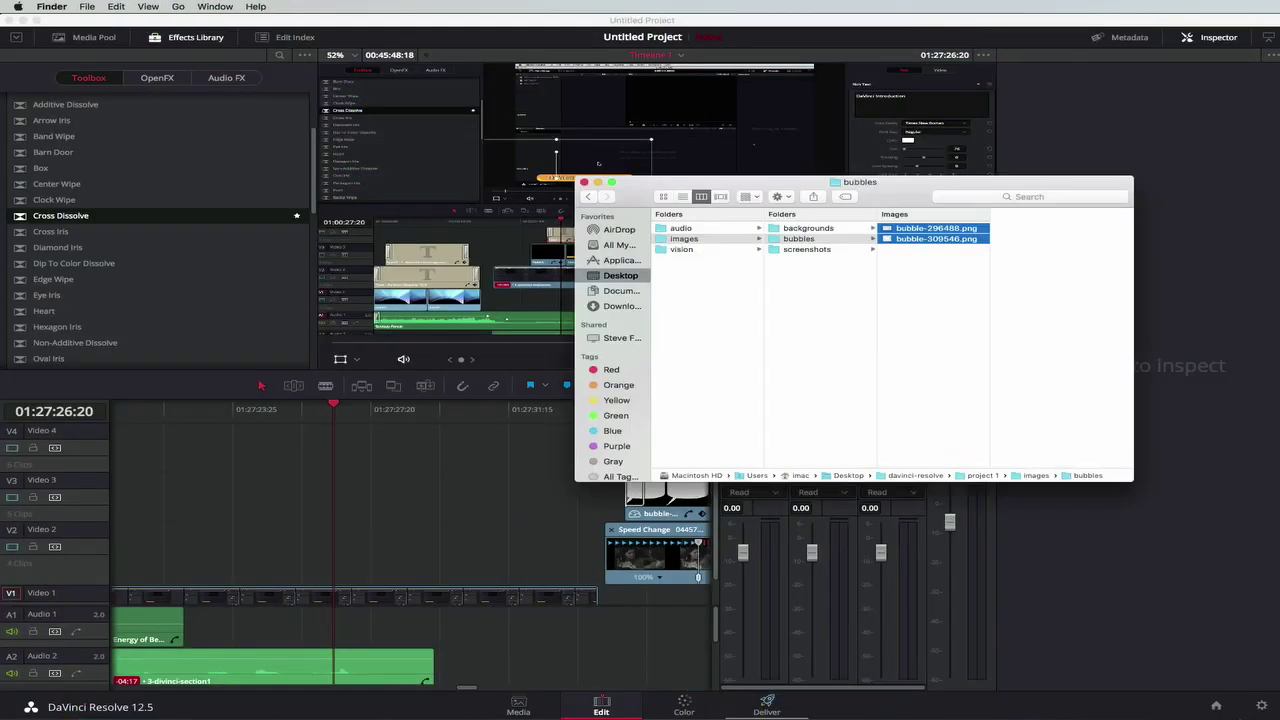
left_click(682, 250)
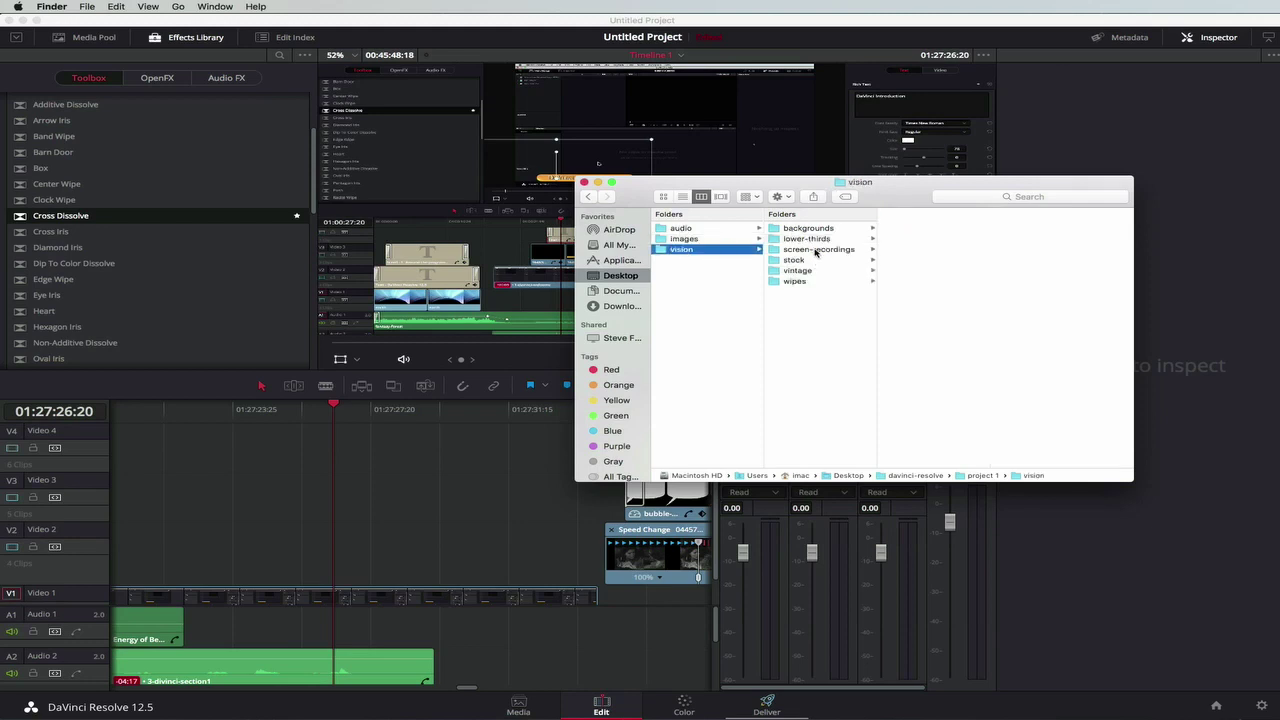
left_click(815, 250)
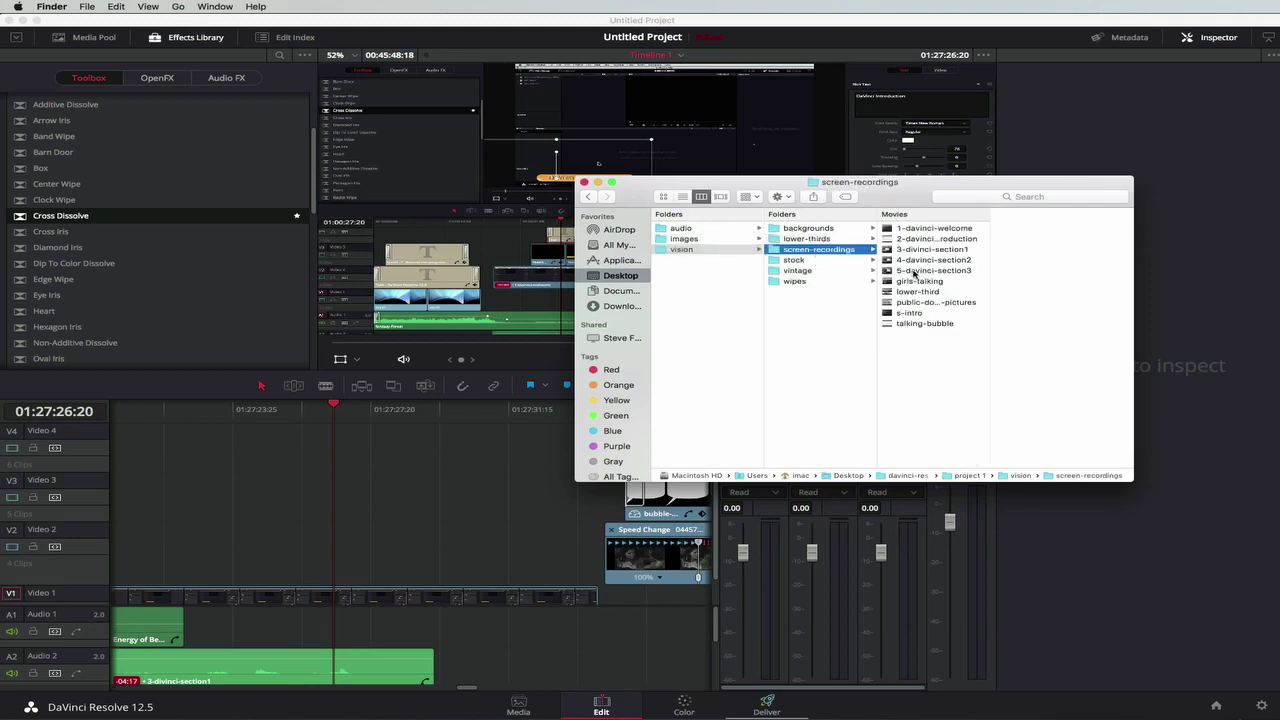
left_click(913, 271)
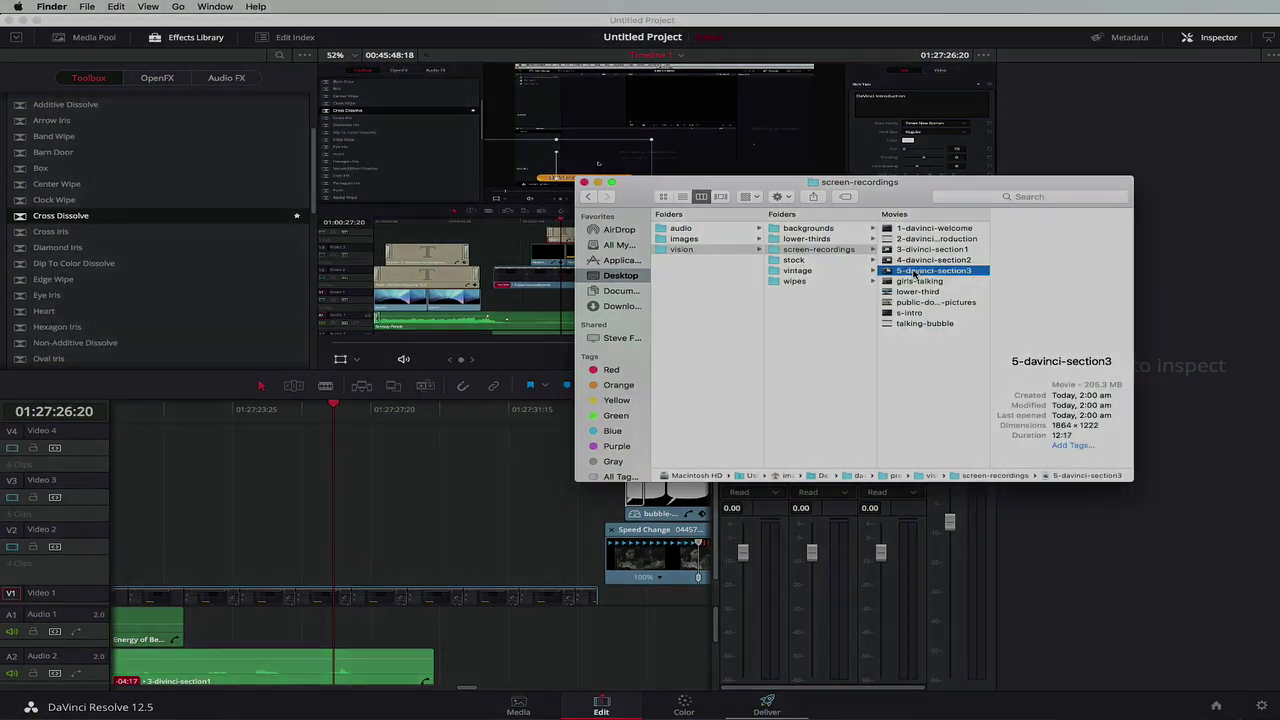
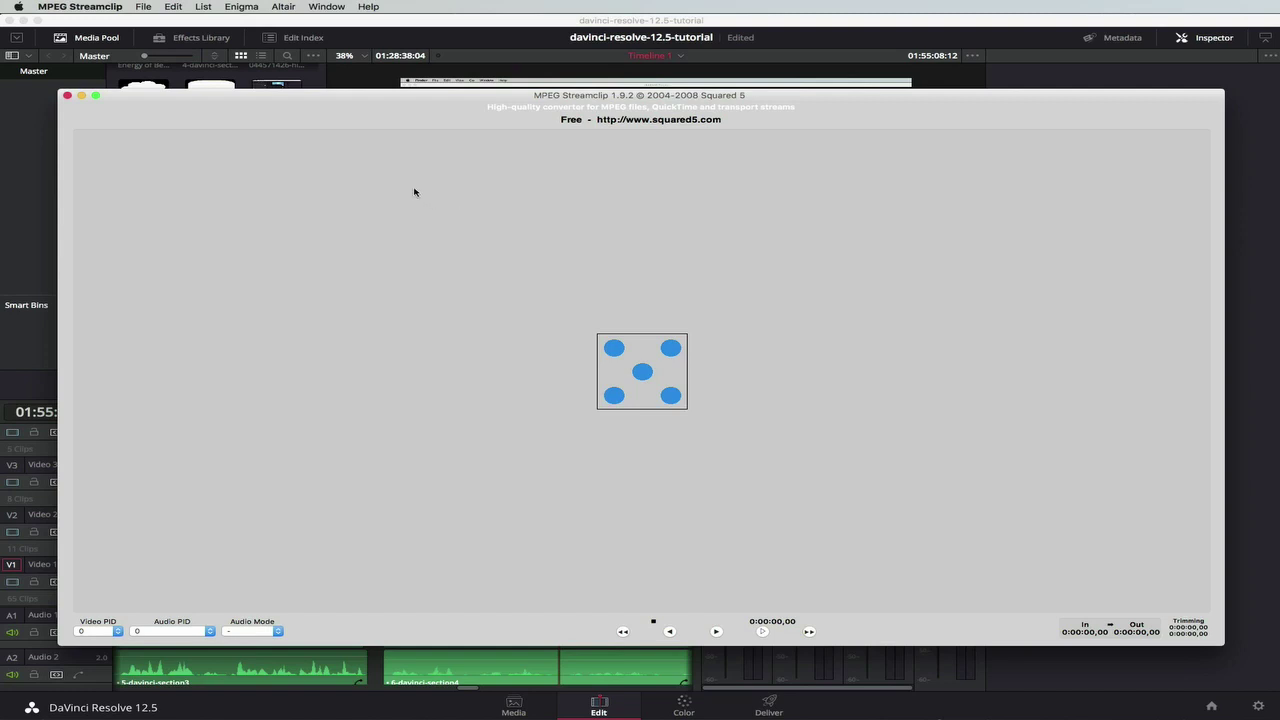
left_click(146, 8)
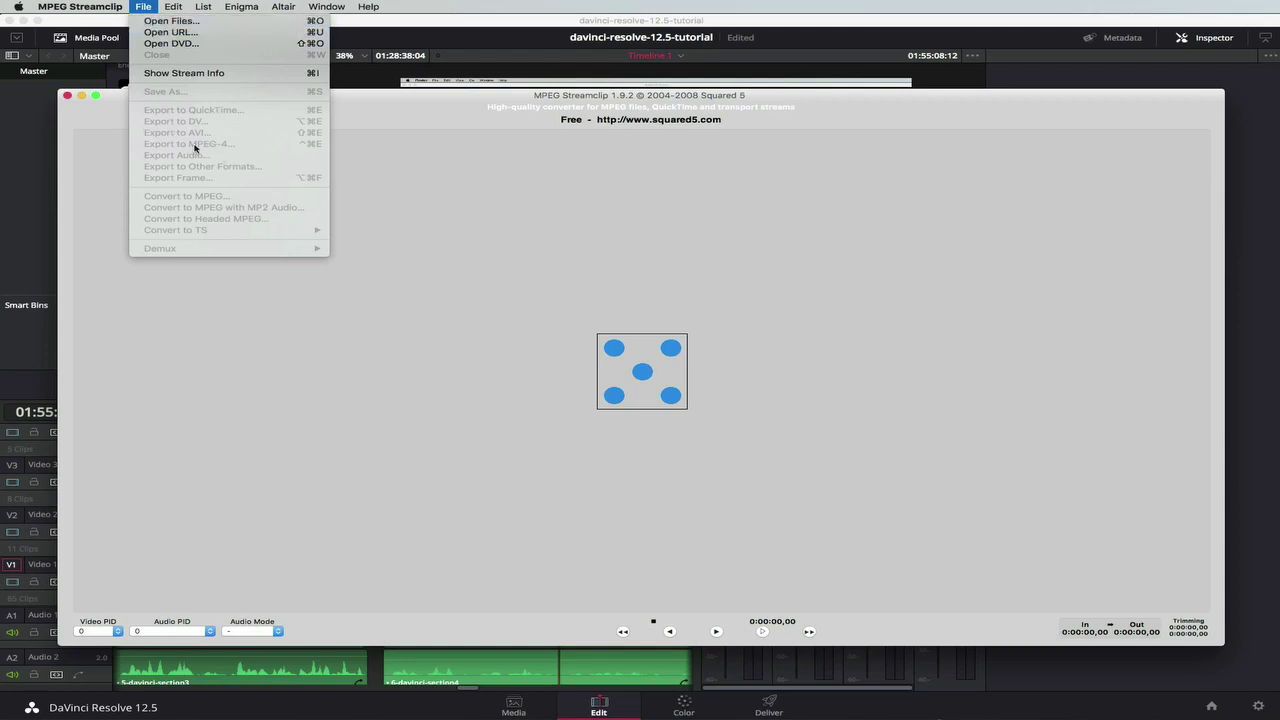
left_click(545, 191)
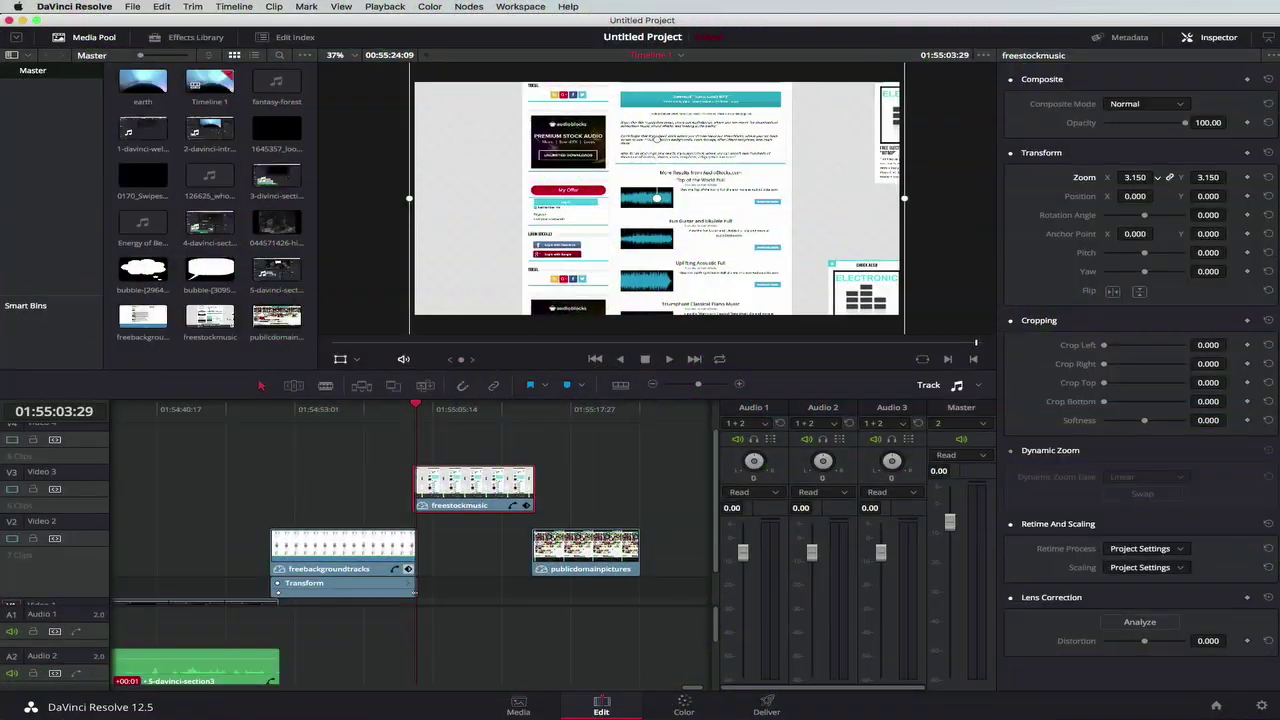
- Set the freestockmusic image's zoom to 3.120 and keyframe its position at X 15.940, Y -1080.000 at the clip's start
left_click_drag(1118, 178, 1116, 178)
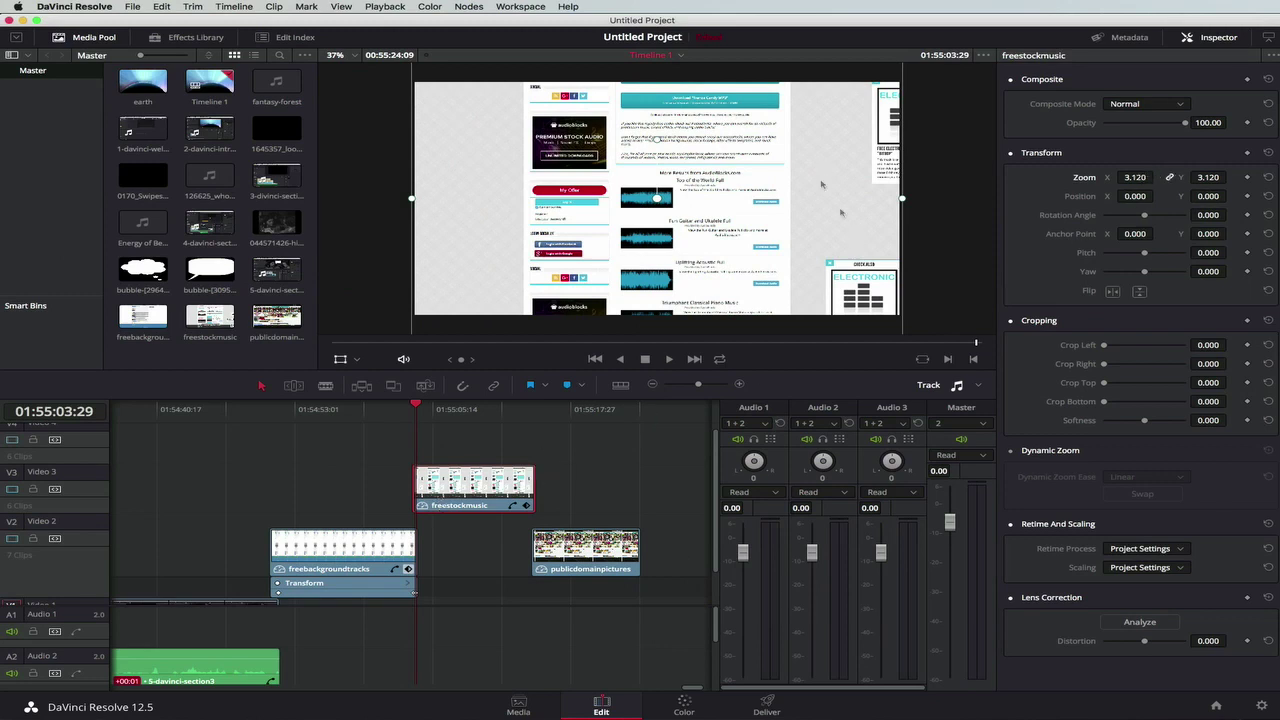
left_click_drag(810, 141, 830, 290)
scroll(830, 265, "down", 3)
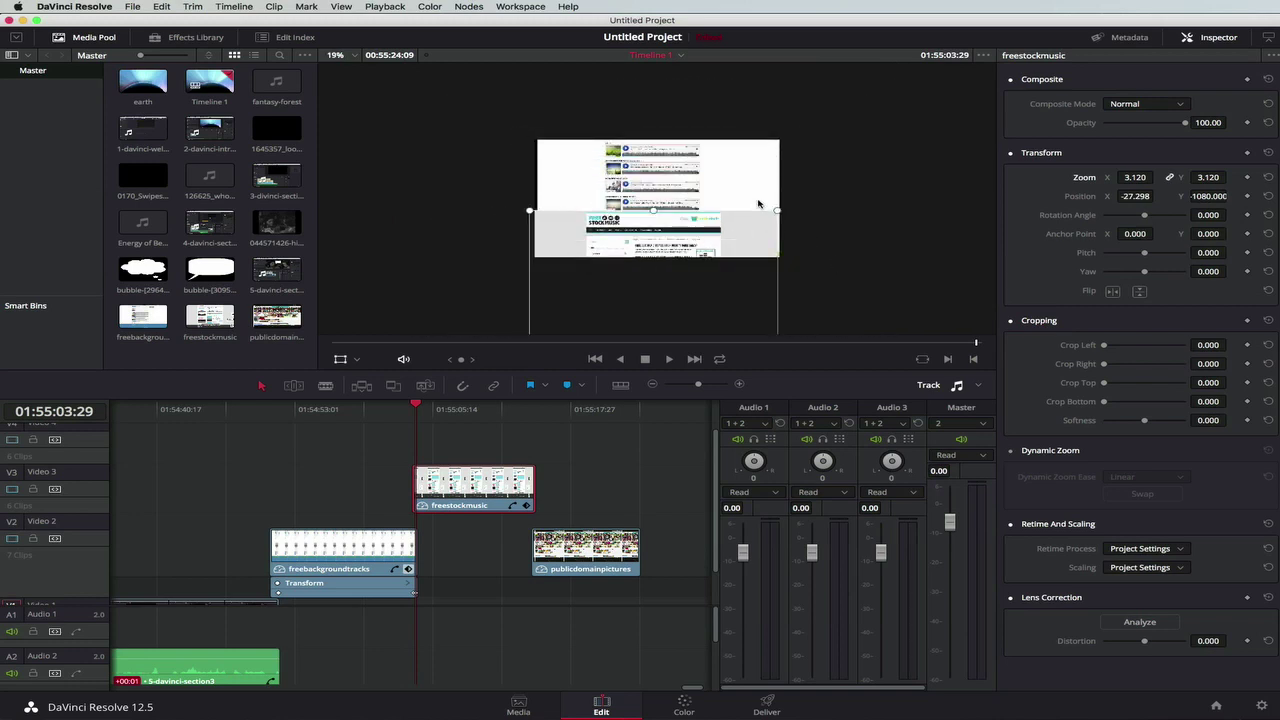
left_click_drag(740, 231, 745, 156)
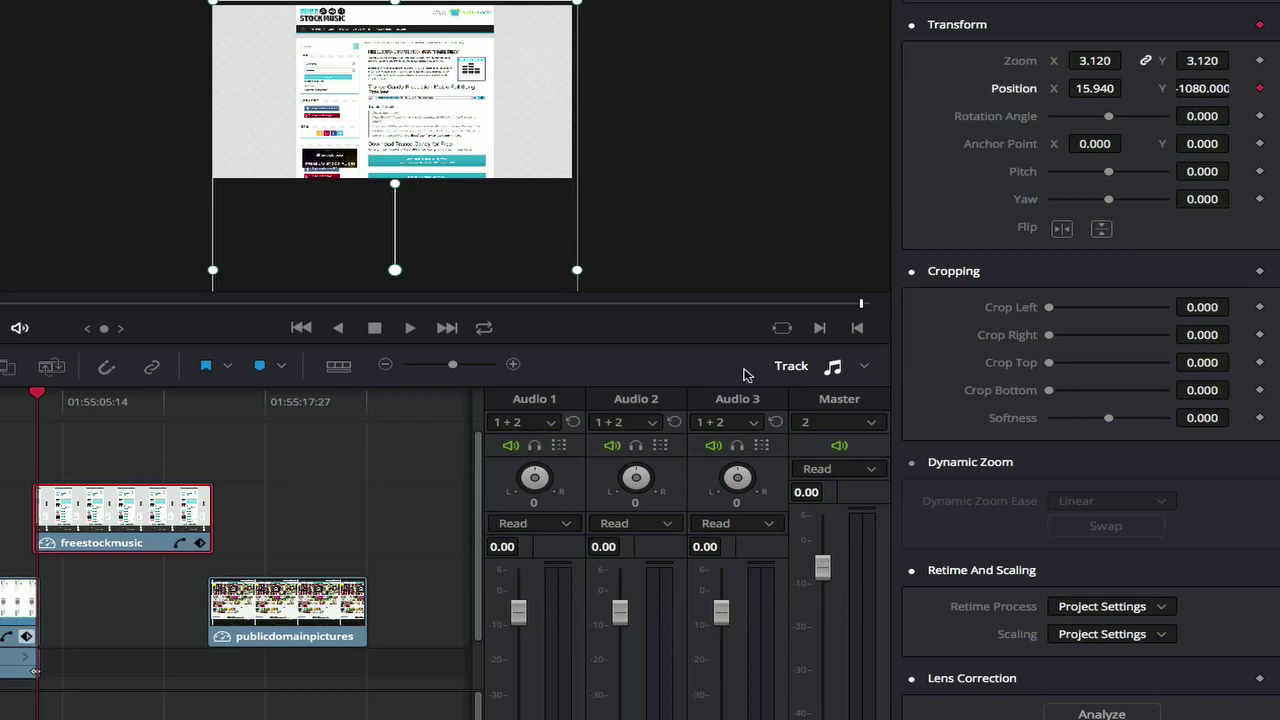
- At the end of the freestockmusic clip, move the image up to position X 10.536, Y 533.259 to finish its scroll animation
left_click_drag(41, 398, 210, 405)
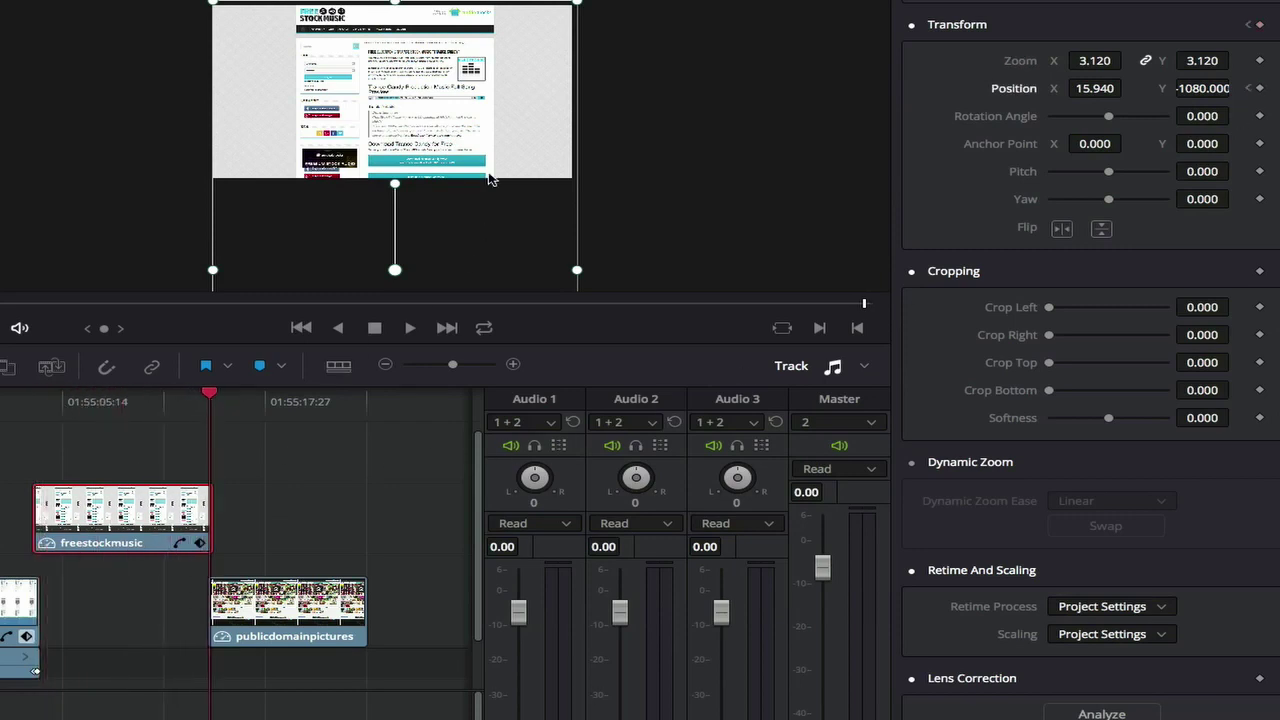
left_click_drag(475, 255, 483, 20)
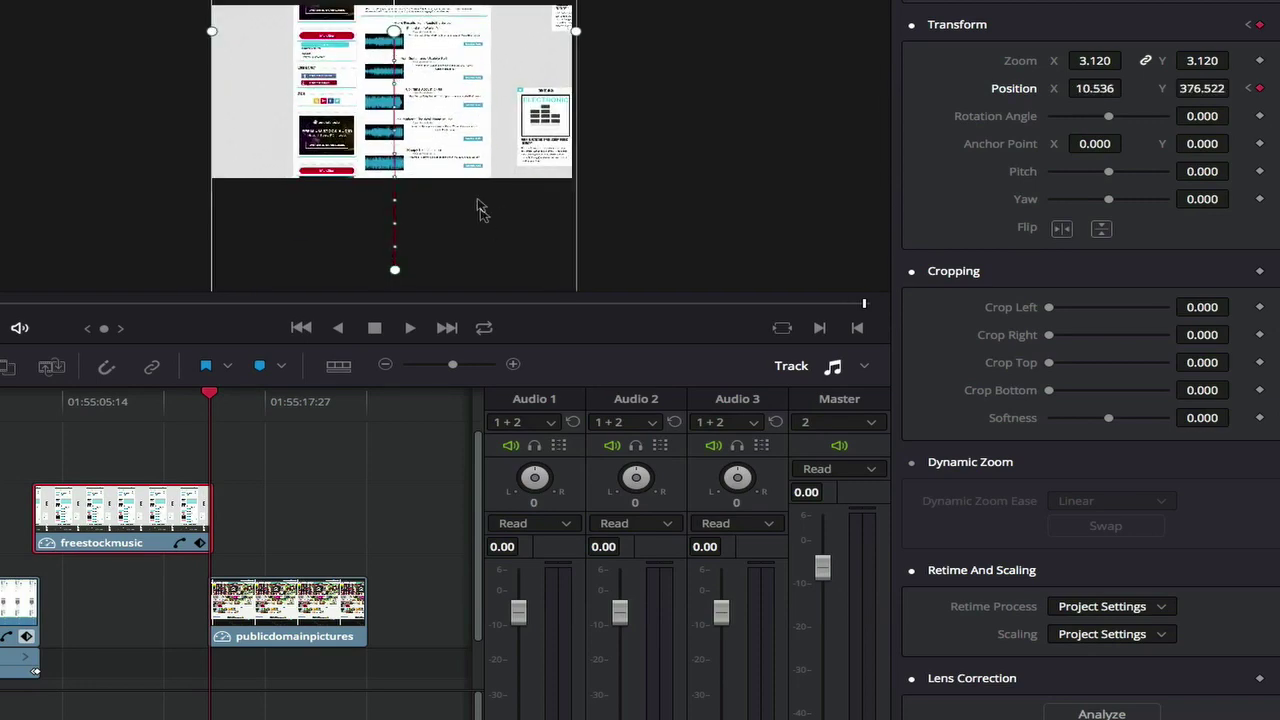
mouse_move(478, 208)
left_mouse_down()
mouse_move(485, 131)
mouse_move(480, 226)
mouse_move(487, 191)
mouse_move(482, 200)
left_mouse_up()
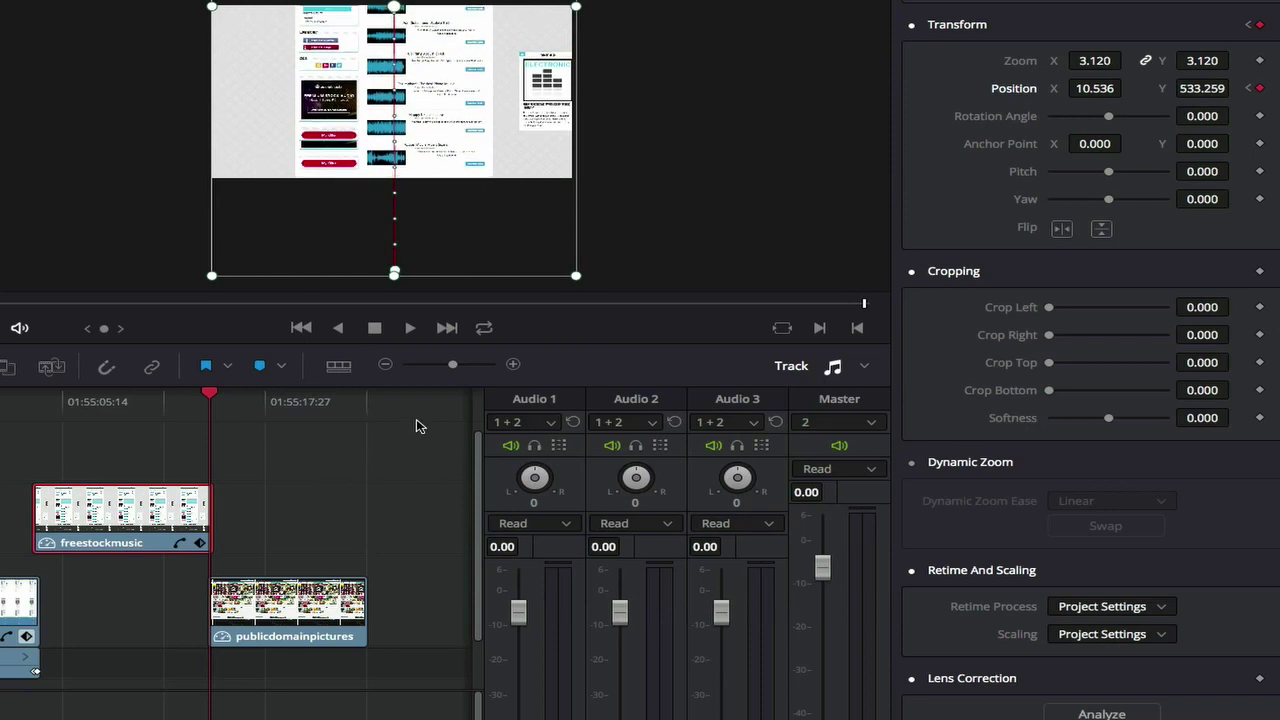
- Scale the publicdomainpictures image proportionally to a zoom of 2.250 and shift it to position X -10.809, Y -697.212, showing the page's top
mouse_move(208, 397)
left_mouse_down()
mouse_move(14, 395)
mouse_move(213, 410)
left_mouse_up()
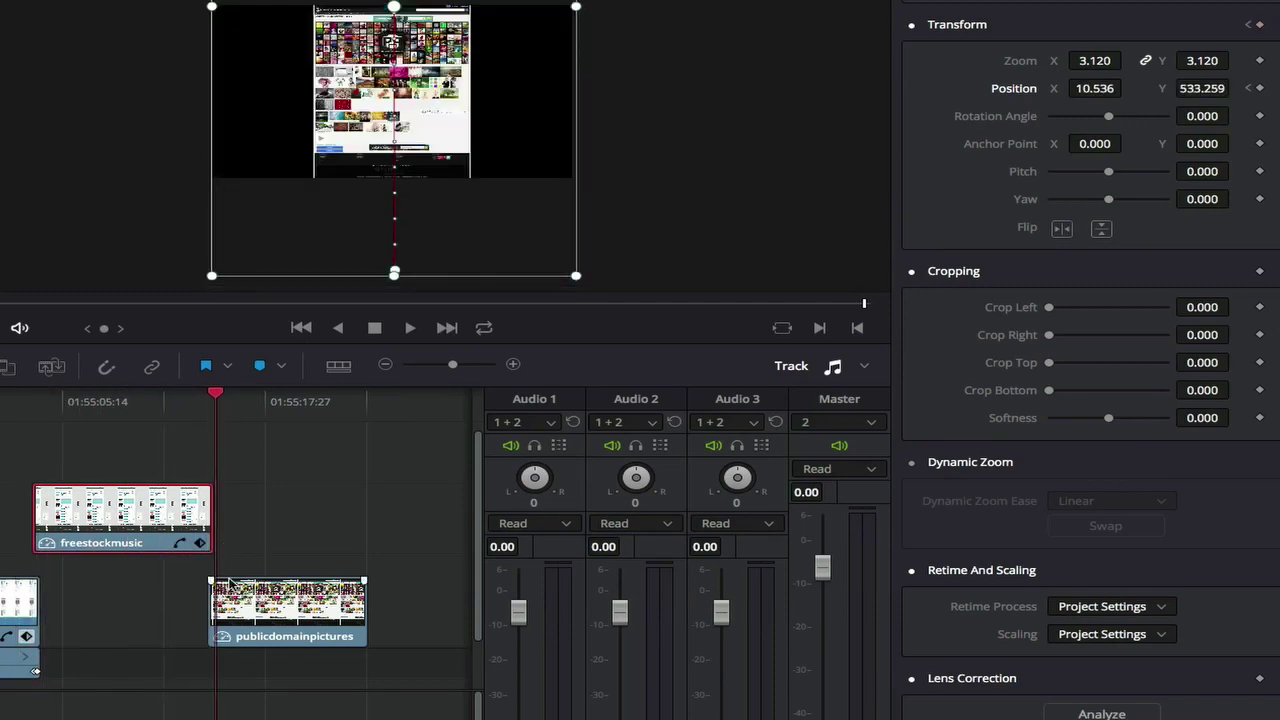
left_click(230, 590)
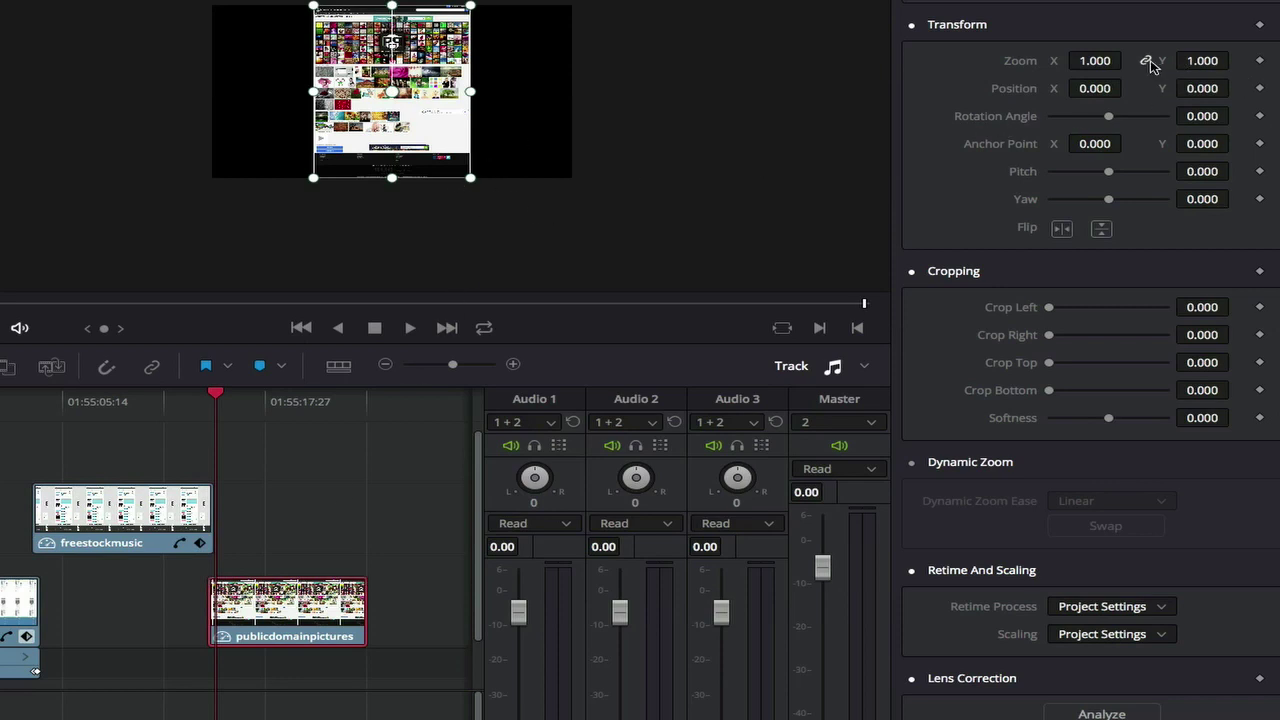
left_click_drag(1094, 61, 1140, 61)
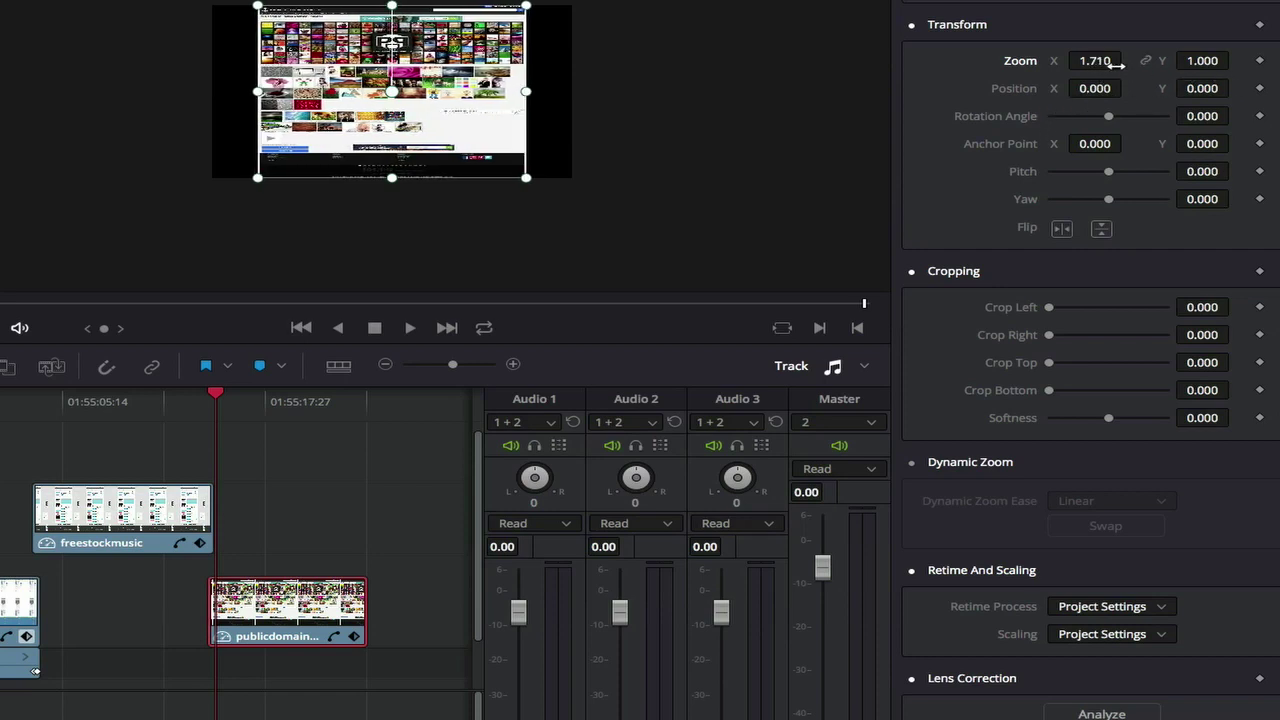
double_click(1097, 62)
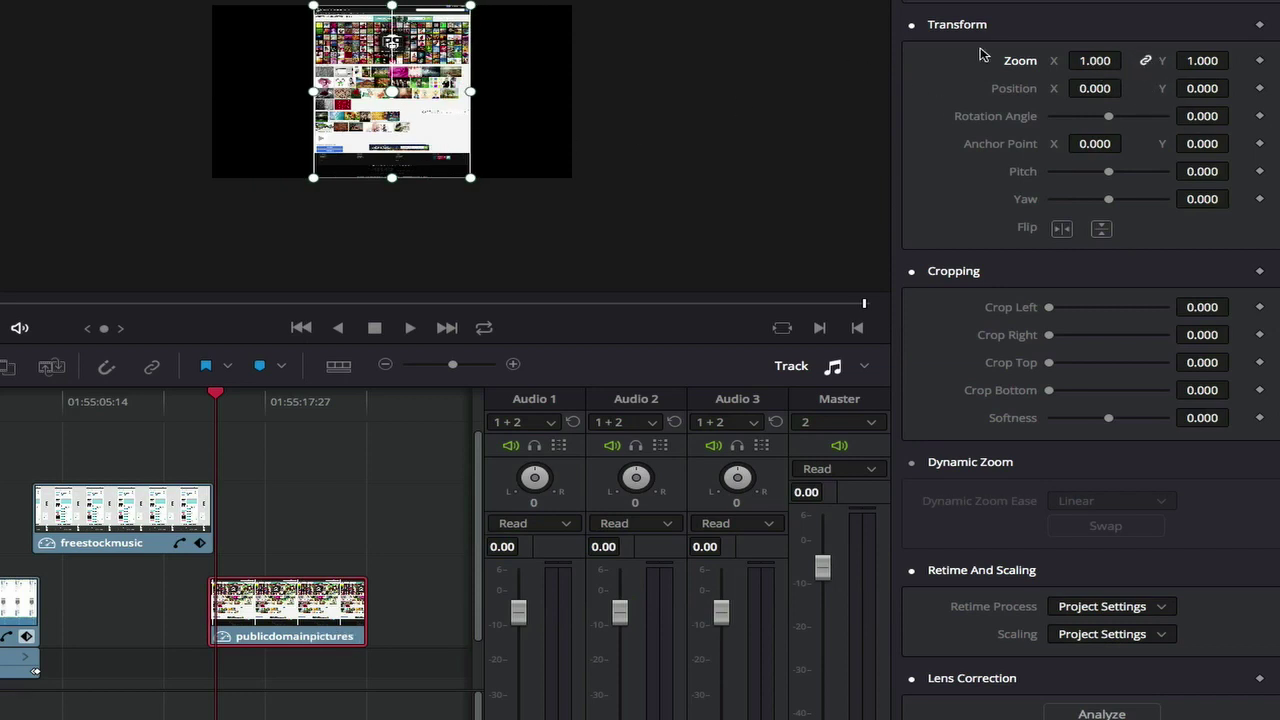
left_click_drag(1097, 60, 1139, 60)
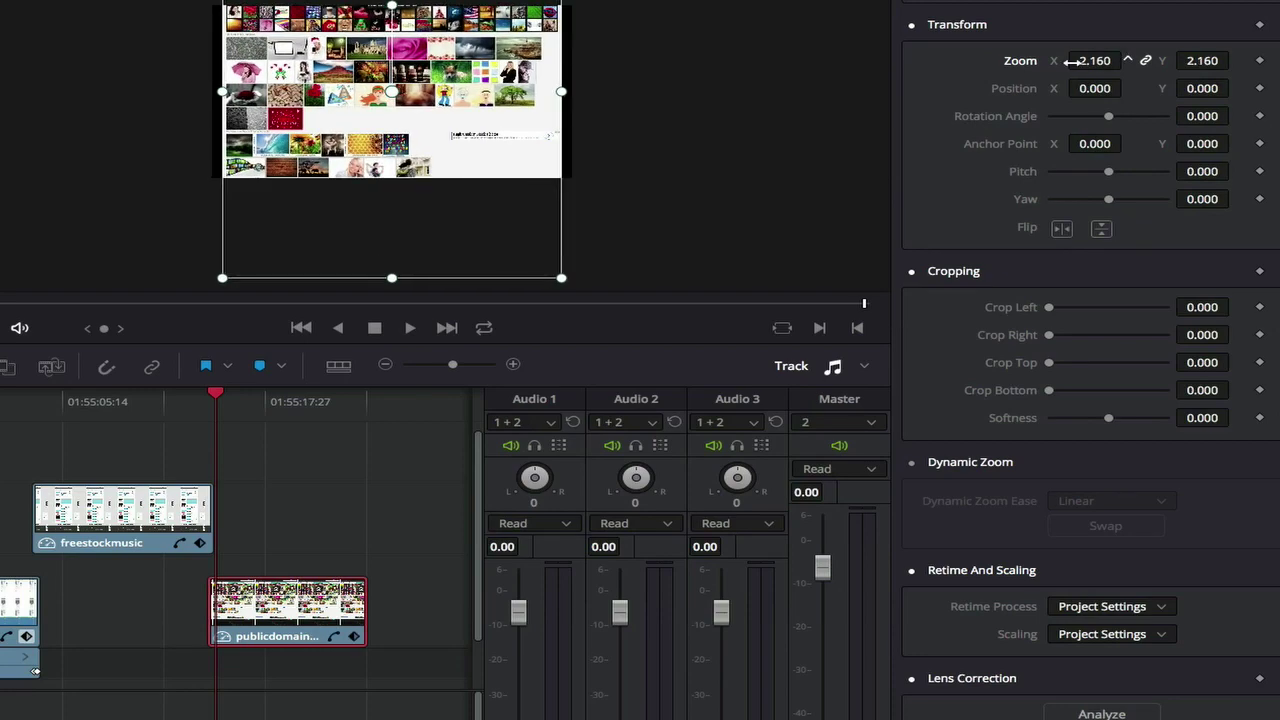
left_click_drag(490, 68, 488, 159)
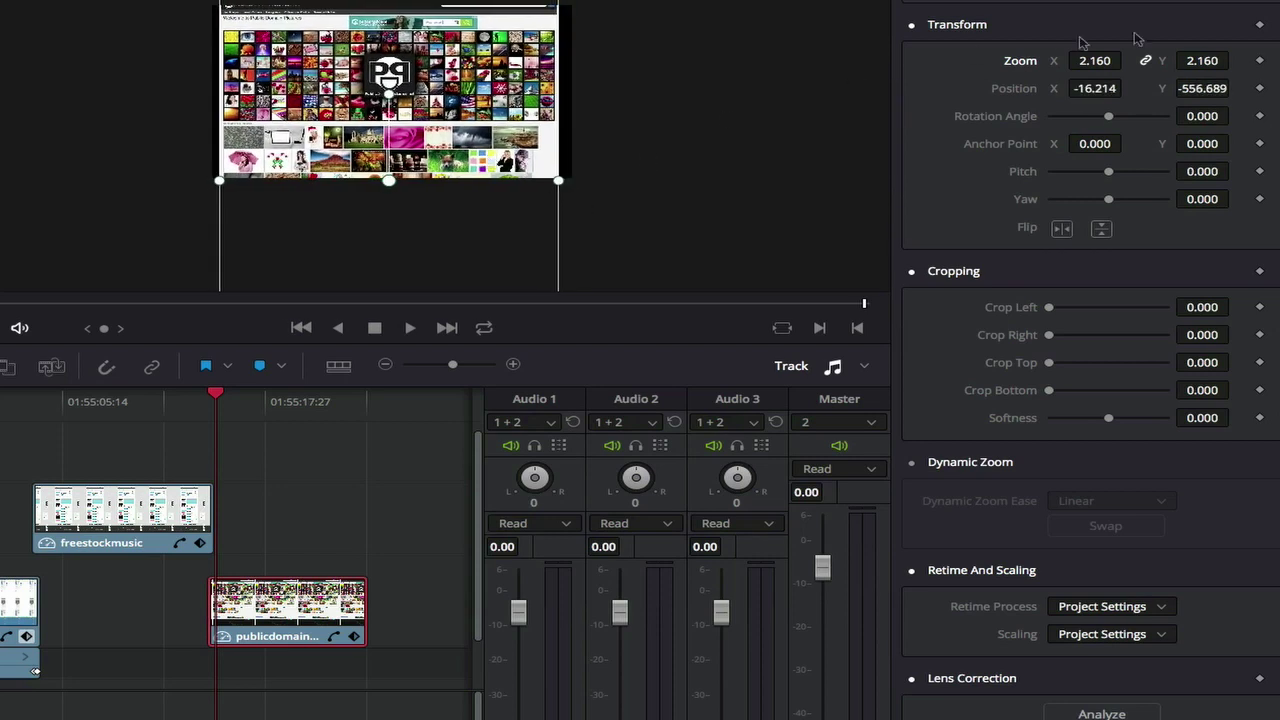
left_click_drag(1092, 61, 1131, 61)
left_click_drag(496, 60, 499, 82)
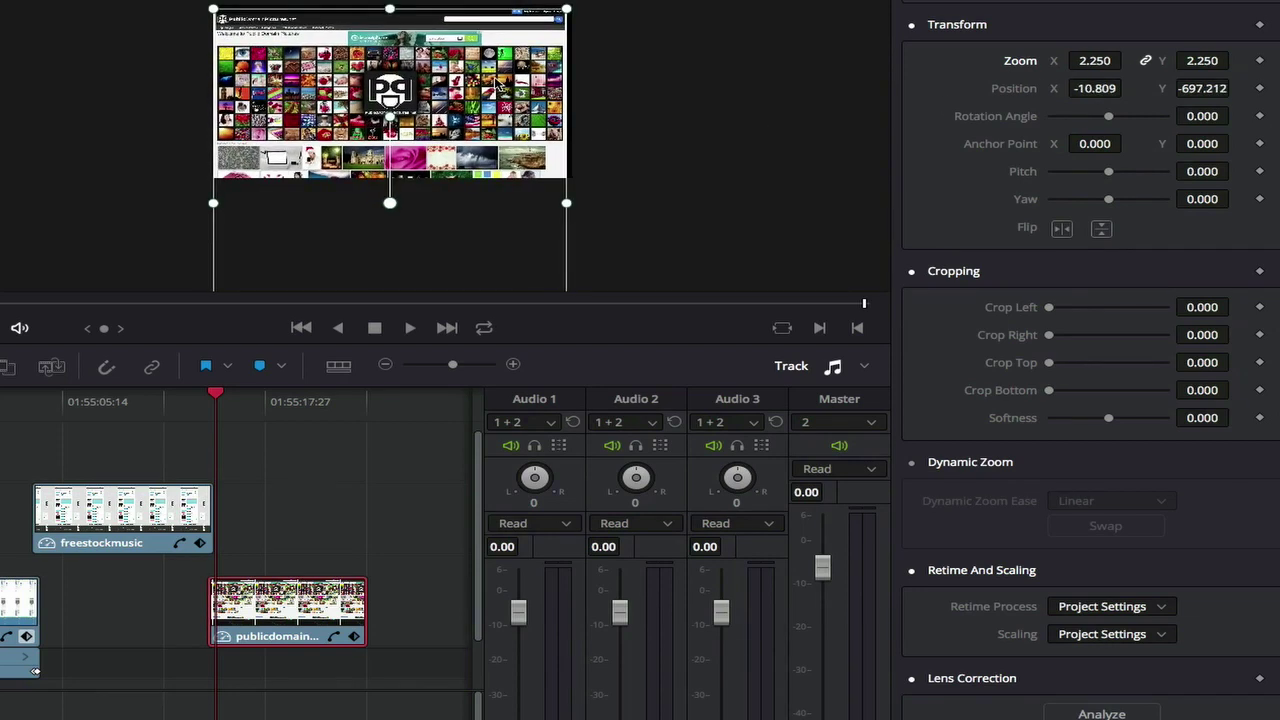
- Start the publicdomainpictures clip at the playhead, keyframe its position there, and move the image up near the clip's end
left_click_drag(242, 601, 249, 602)
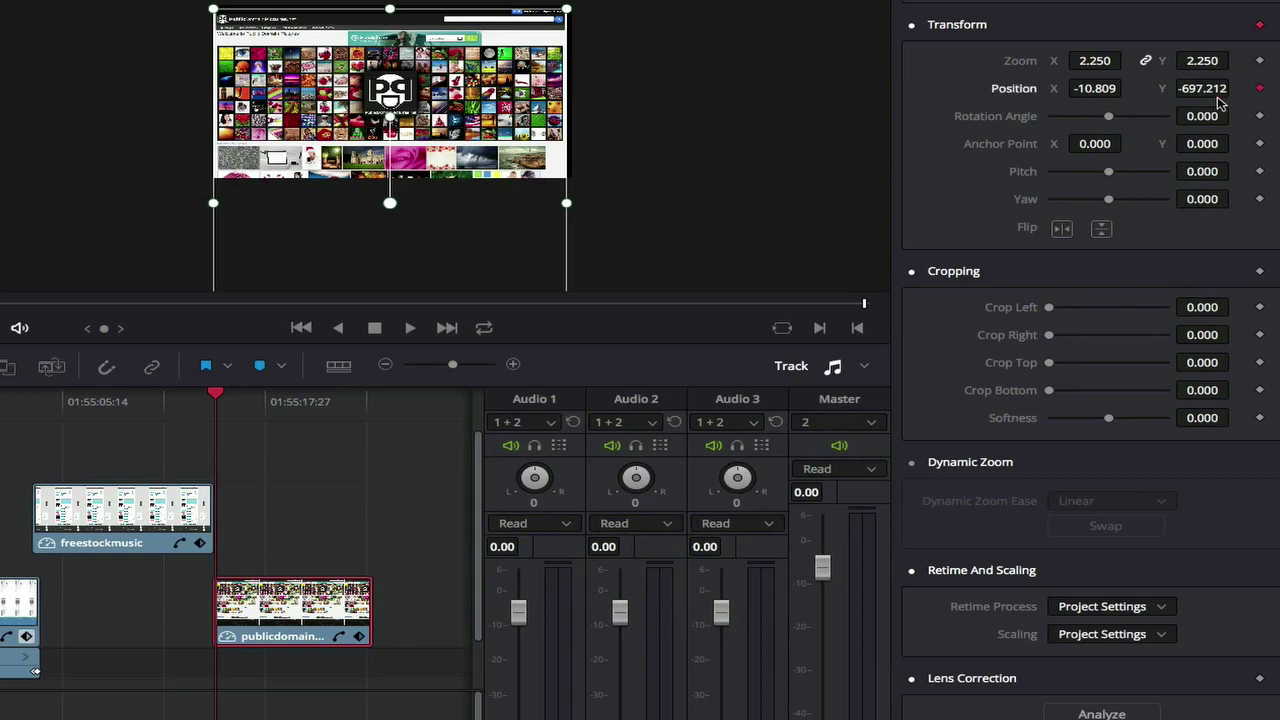
left_click_drag(222, 398, 366, 400)
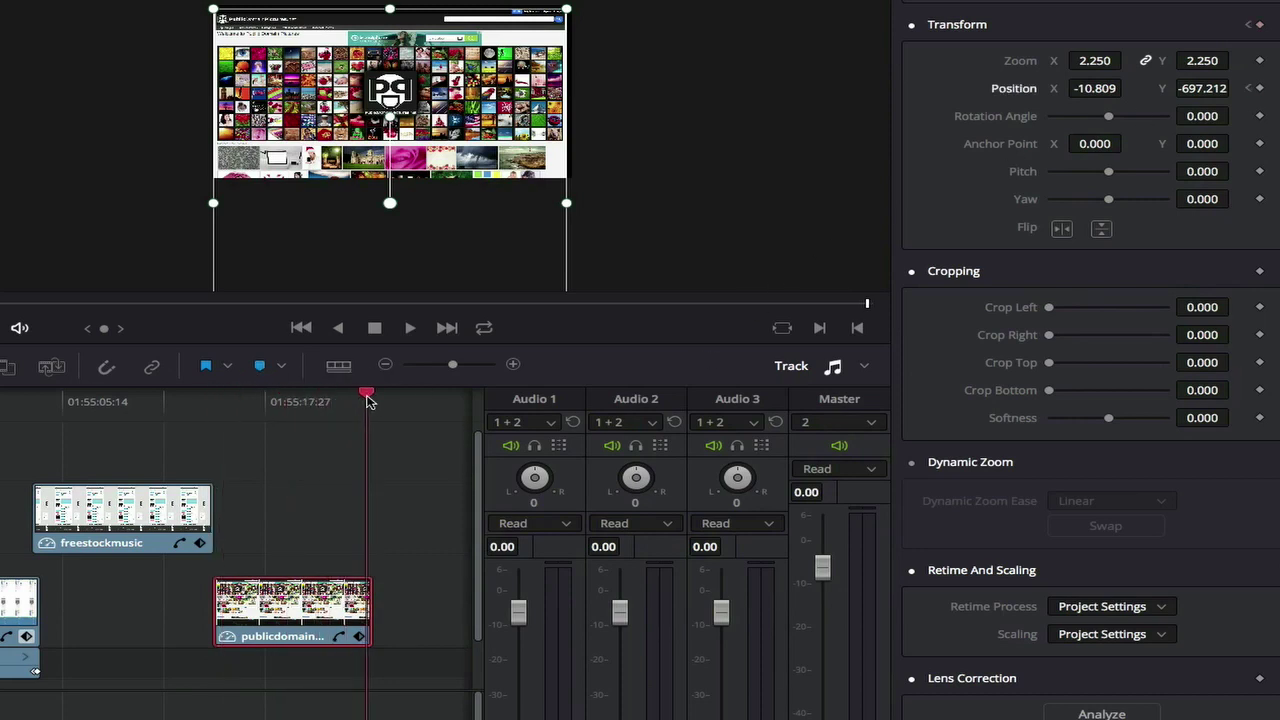
left_click_drag(450, 260, 455, 140)
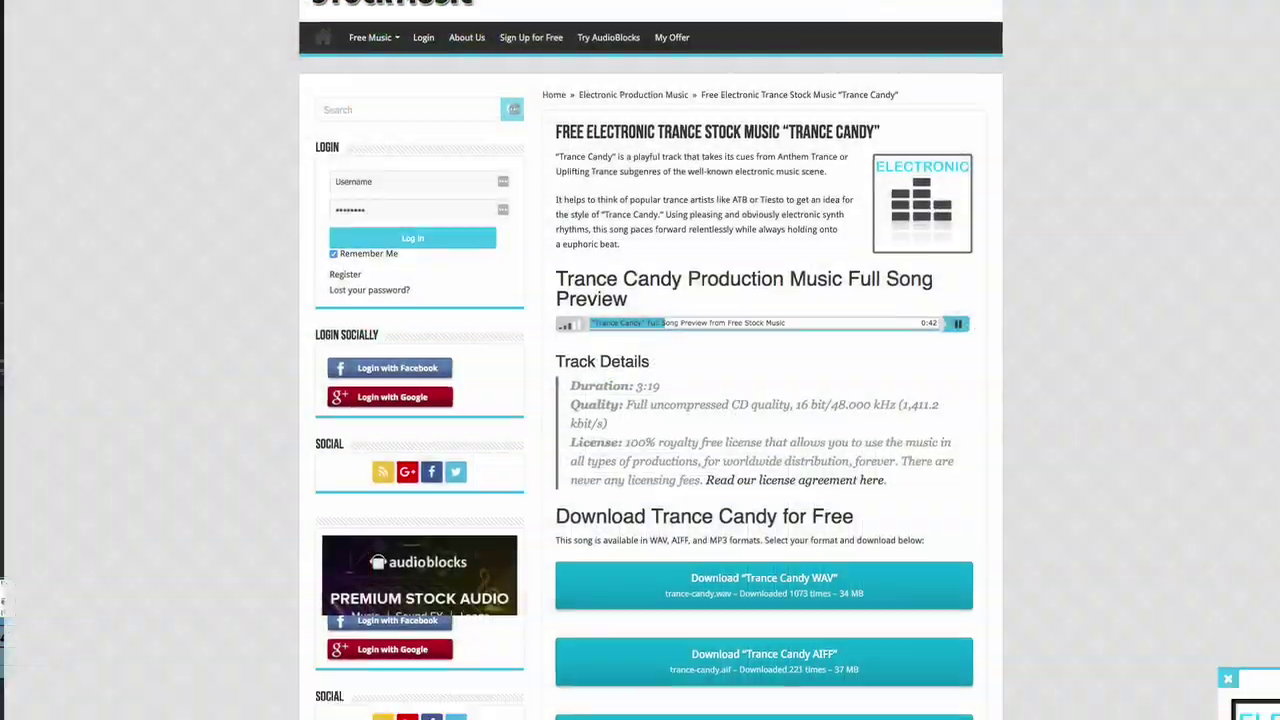
scroll(763, 400, "down", 5)
scroll(763, 400, "down", 6)
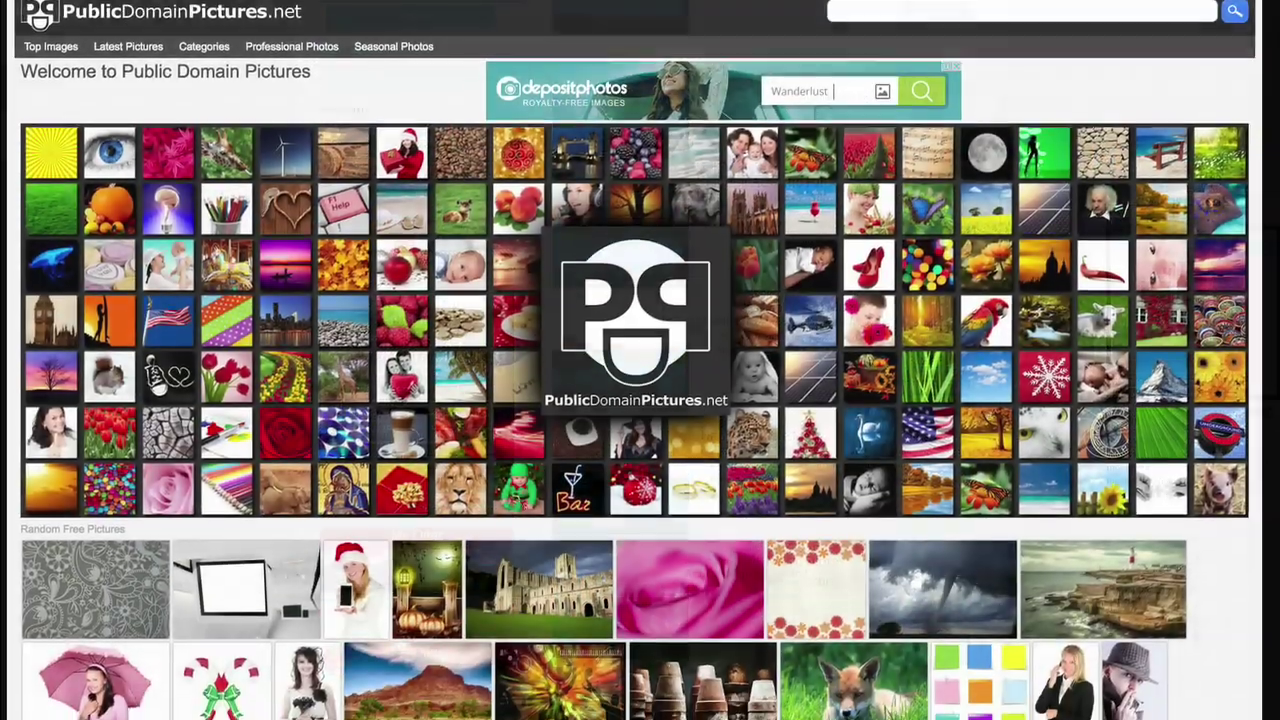
scroll(640, 400, "down", 5)
scroll(640, 400, "down", 4)
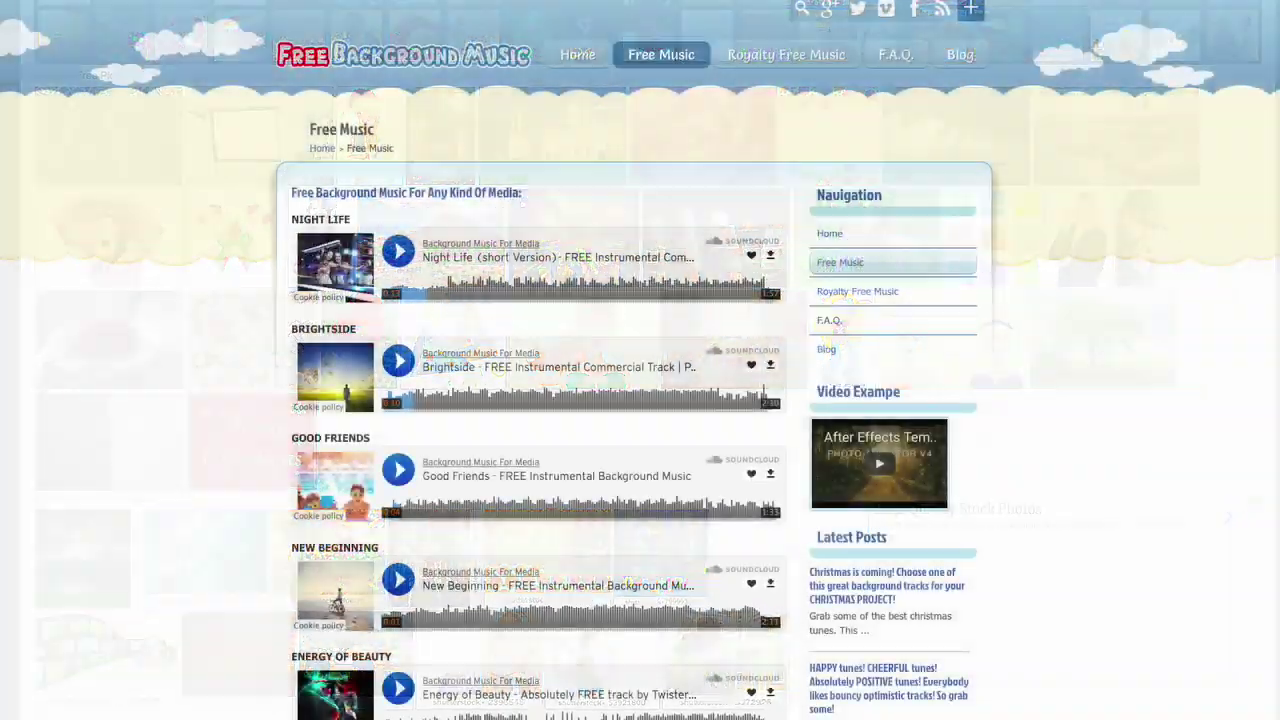
scroll(640, 400, "down", 10)
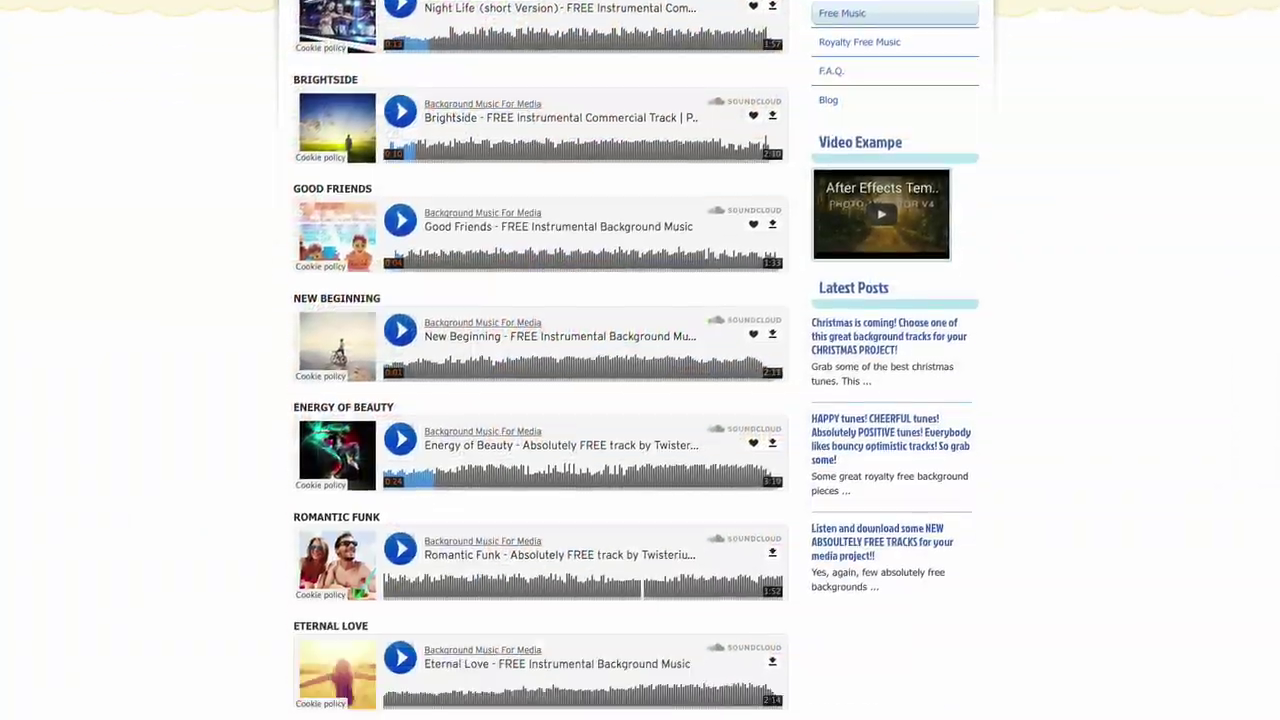
scroll(640, 360, "down", 15)
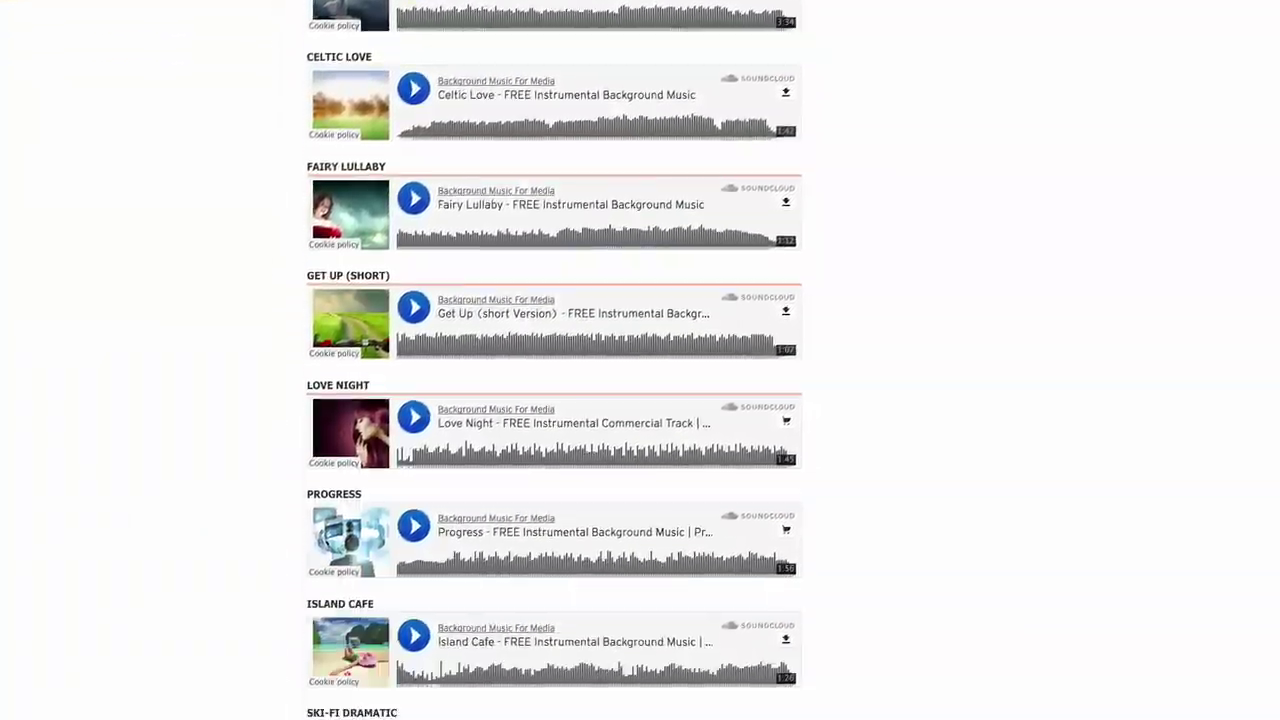
scroll(640, 360, "down", 11)
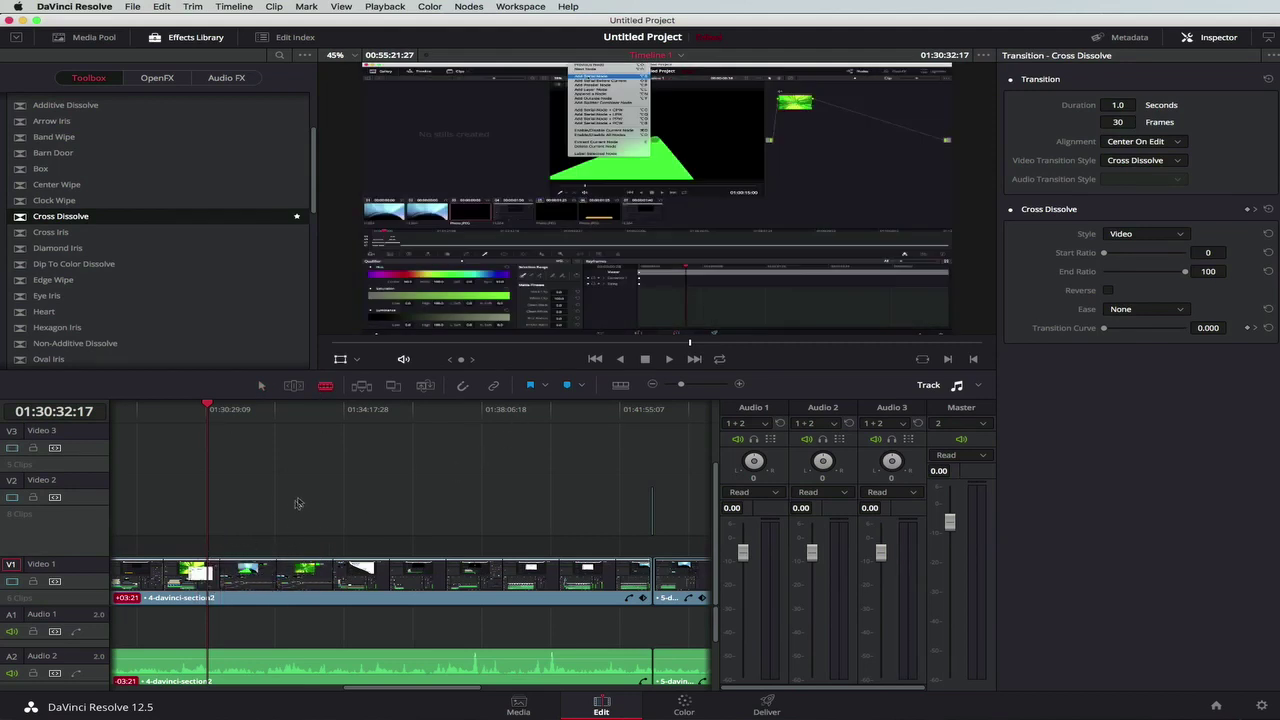
- Cut the 4-davinci-section2 video clip at 01:30:26:20 with the blade
left_click(207, 406)
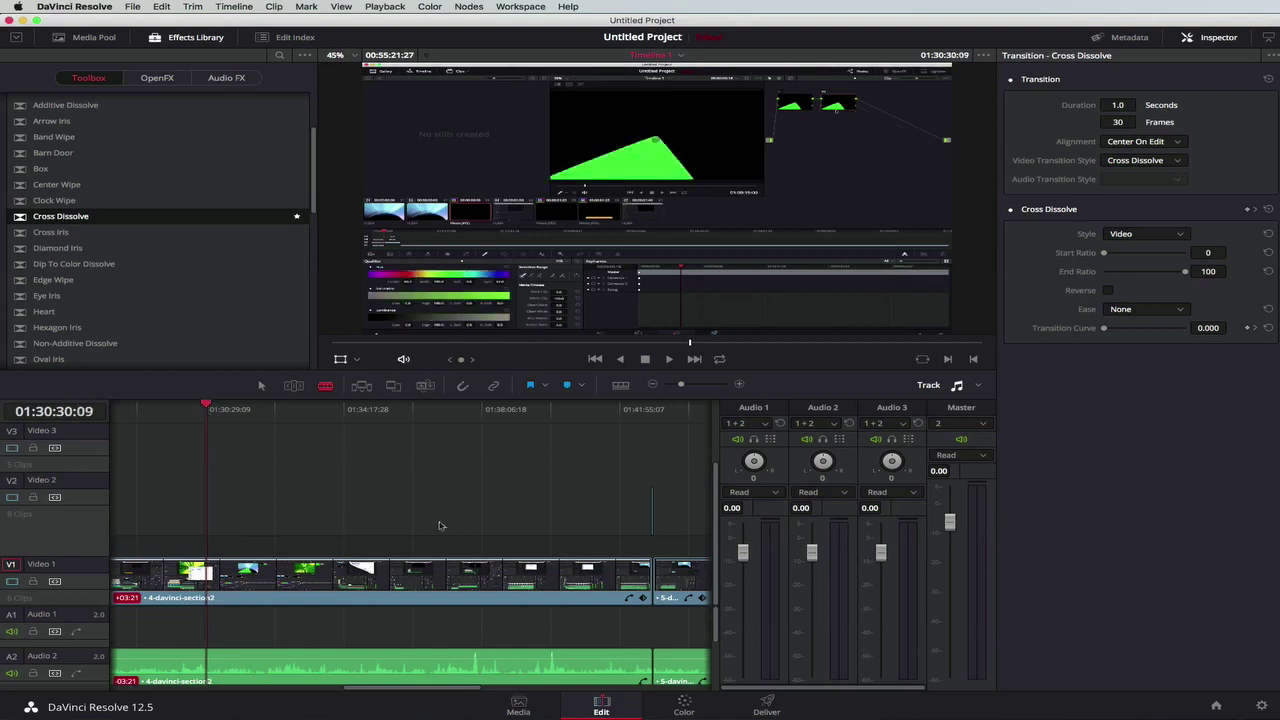
left_click_drag(684, 387, 694, 386)
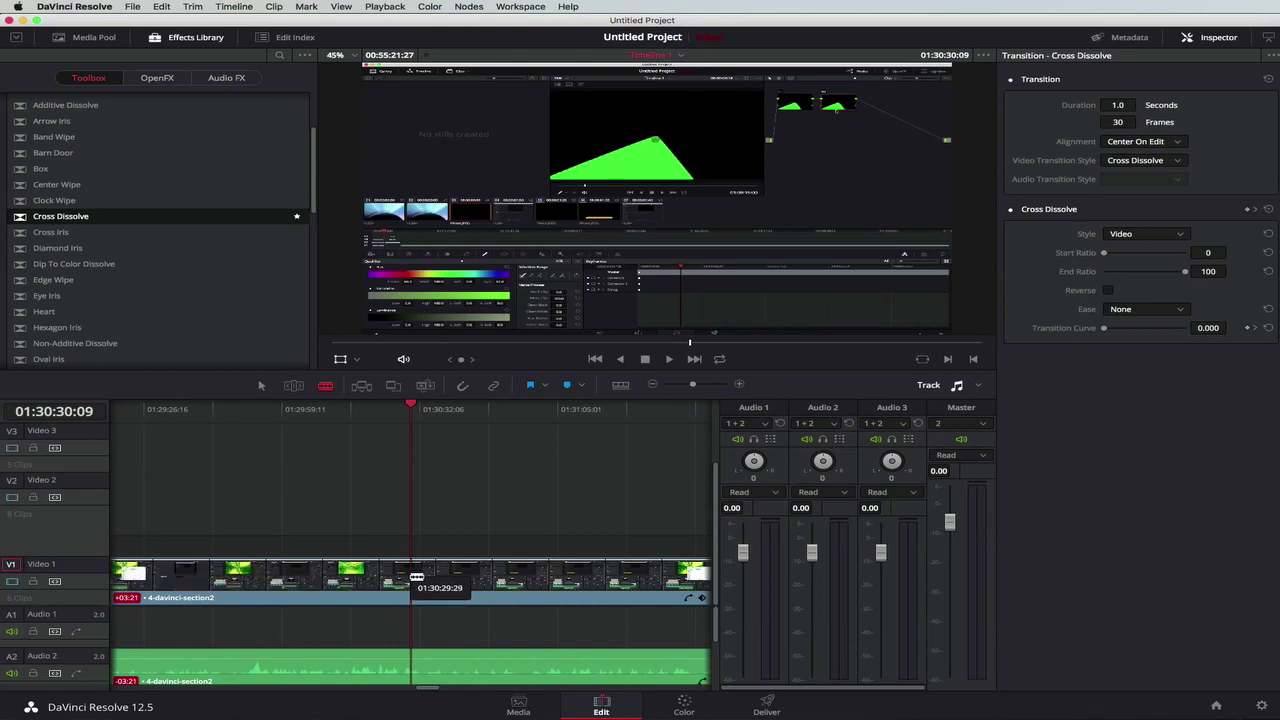
mouse_move(403, 406)
left_mouse_down()
mouse_move(329, 410)
mouse_move(414, 406)
mouse_move(396, 410)
left_mouse_up()
left_click_drag(402, 569, 403, 570)
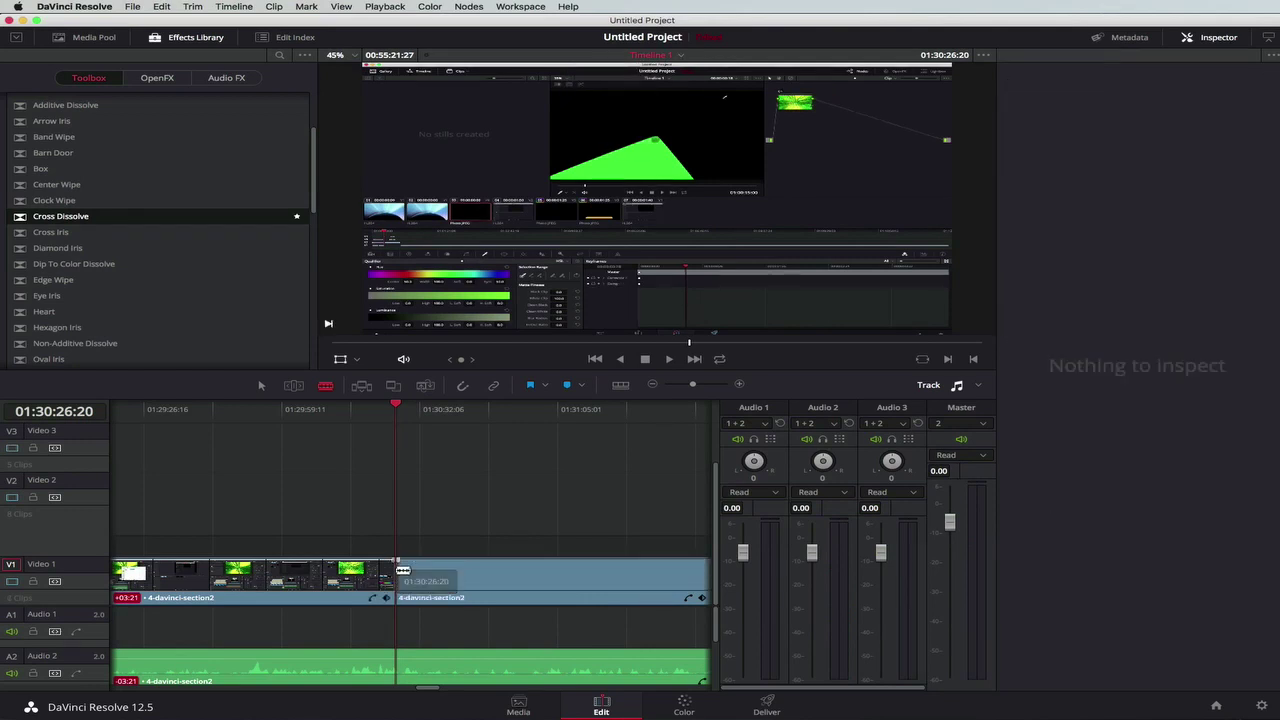
- Cut the remaining 4-davinci-section2 video clip at 01:30:46:26 and again at 01:31:00:25
left_click_drag(391, 412, 481, 411)
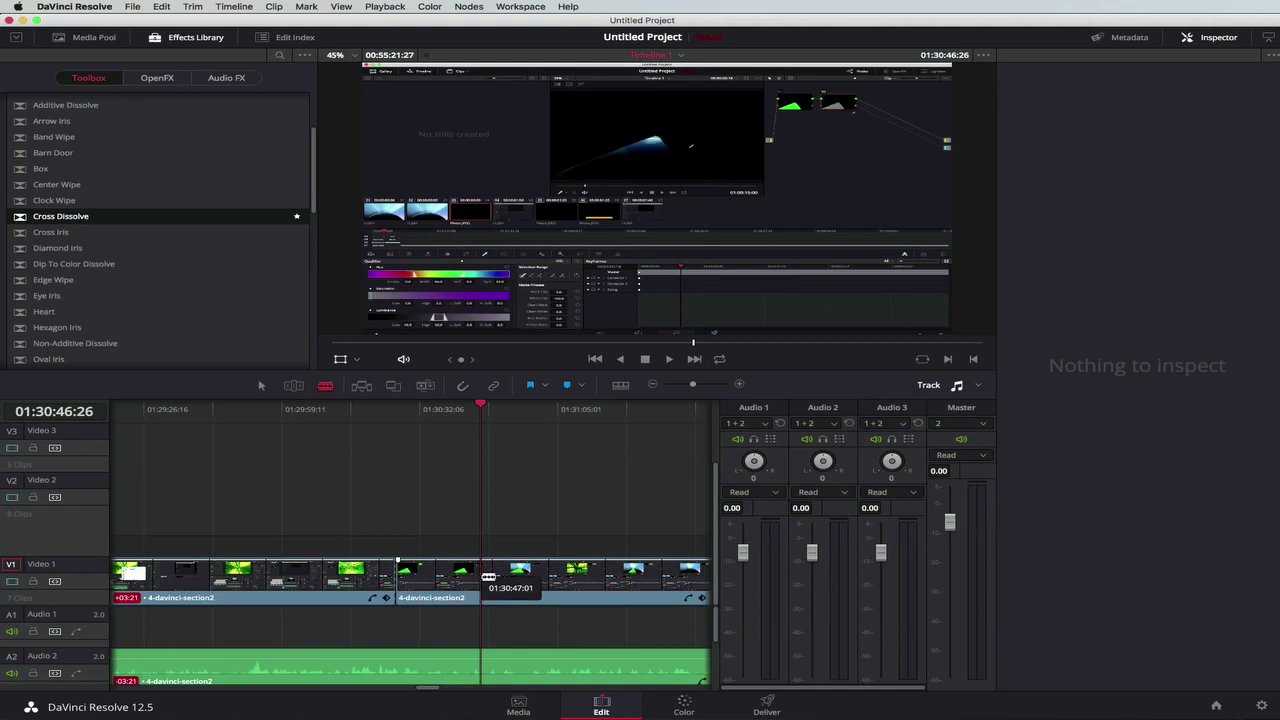
key("super+backslash")
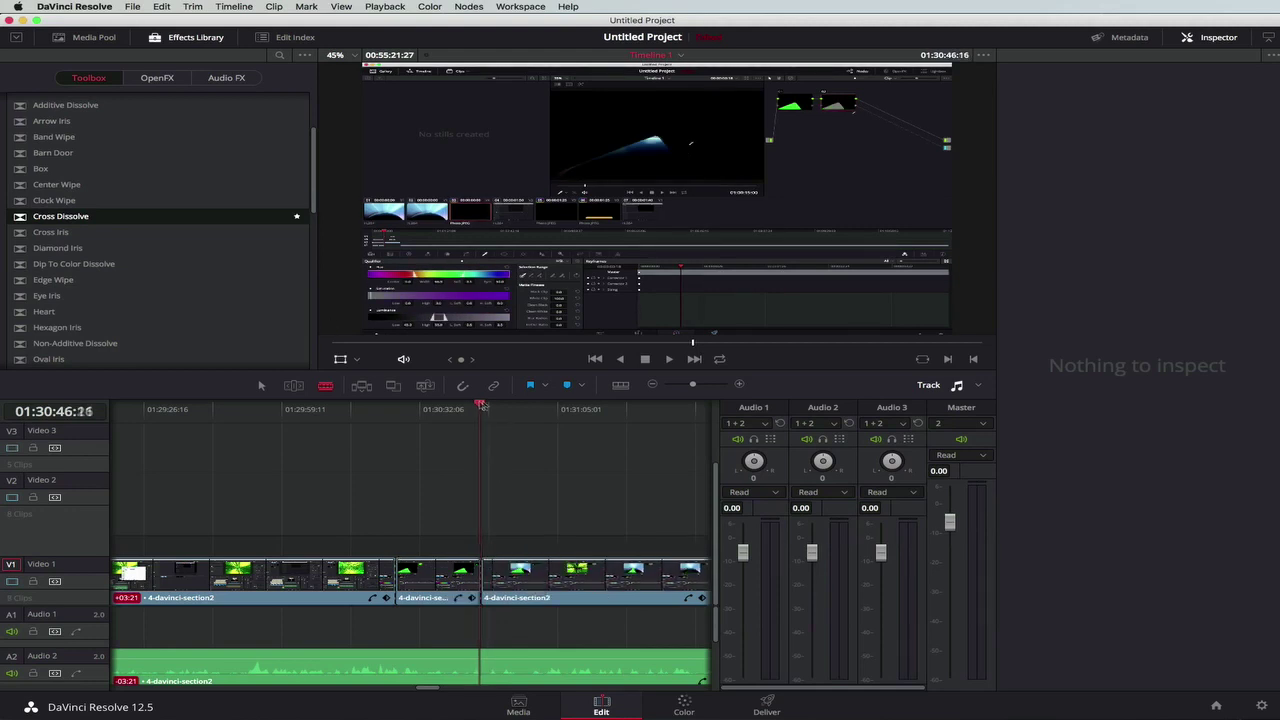
left_click_drag(481, 405, 540, 406)
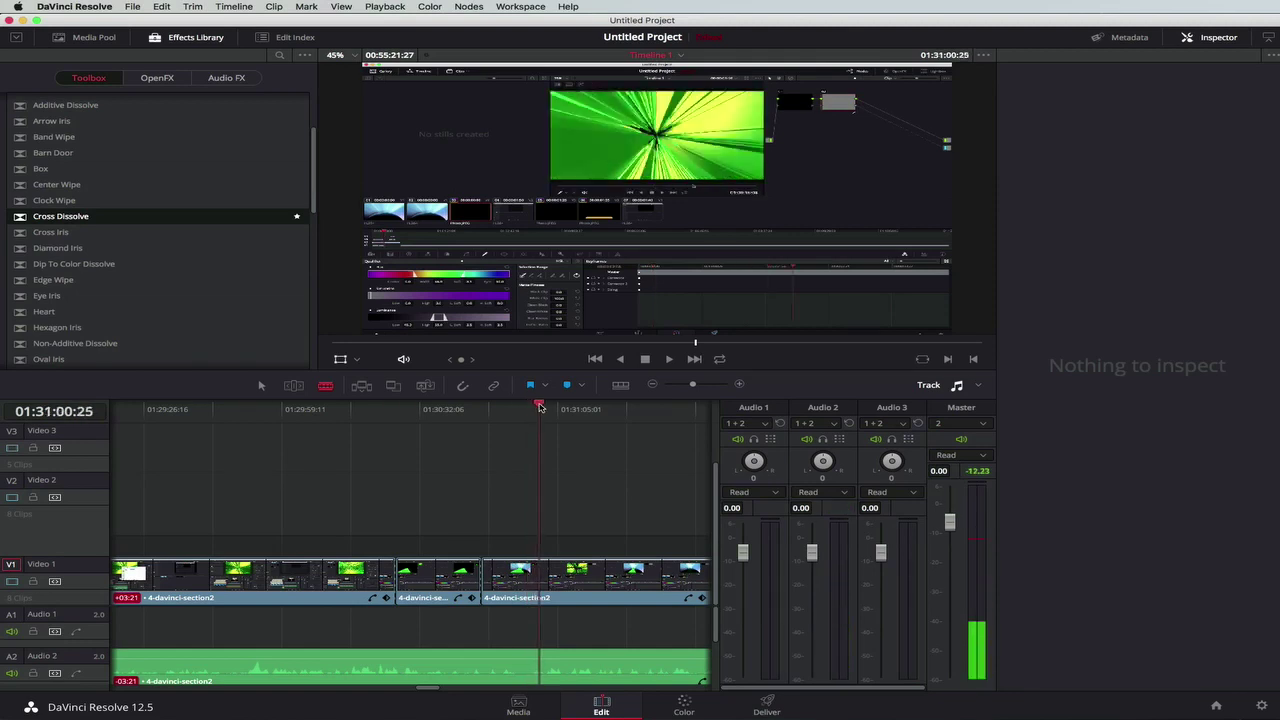
left_click_drag(546, 574, 545, 576)
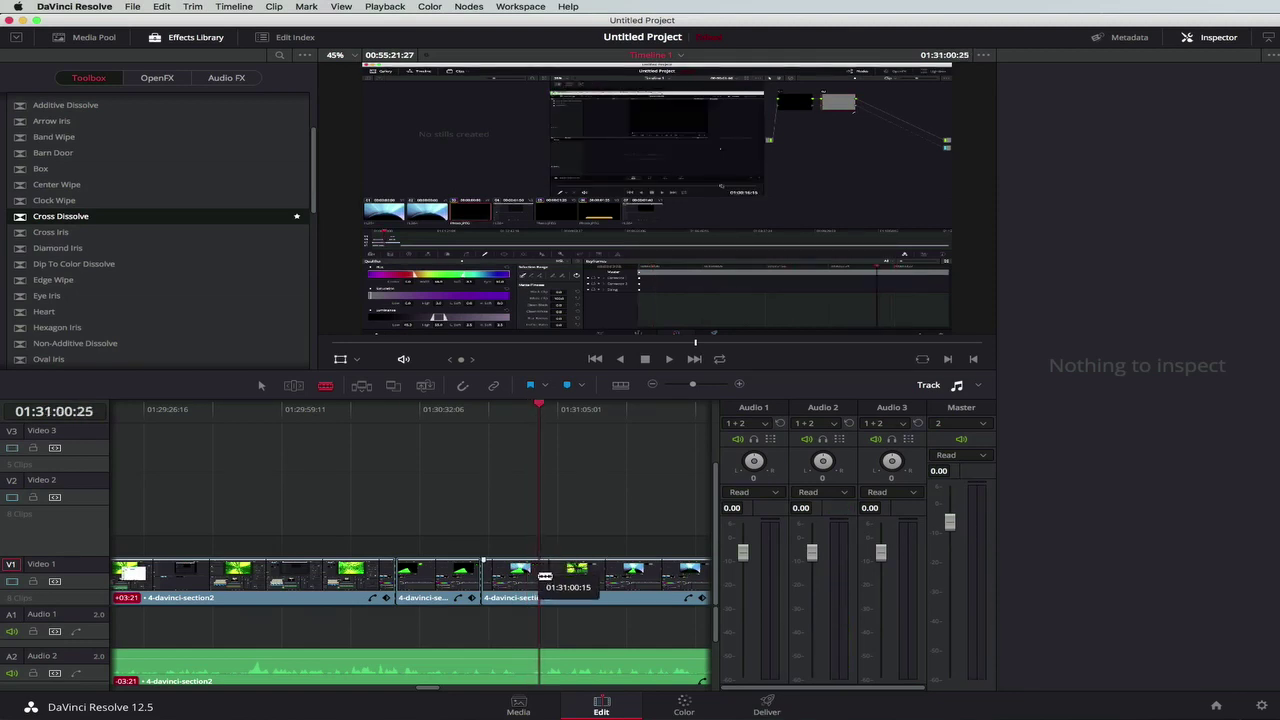
- Select the short 4-davinci-section2 segment between the cuts at 01:30:26:20 and 01:30:46:26, with its frame showing in the viewer
left_click_drag(540, 406, 427, 424)
left_click(261, 385)
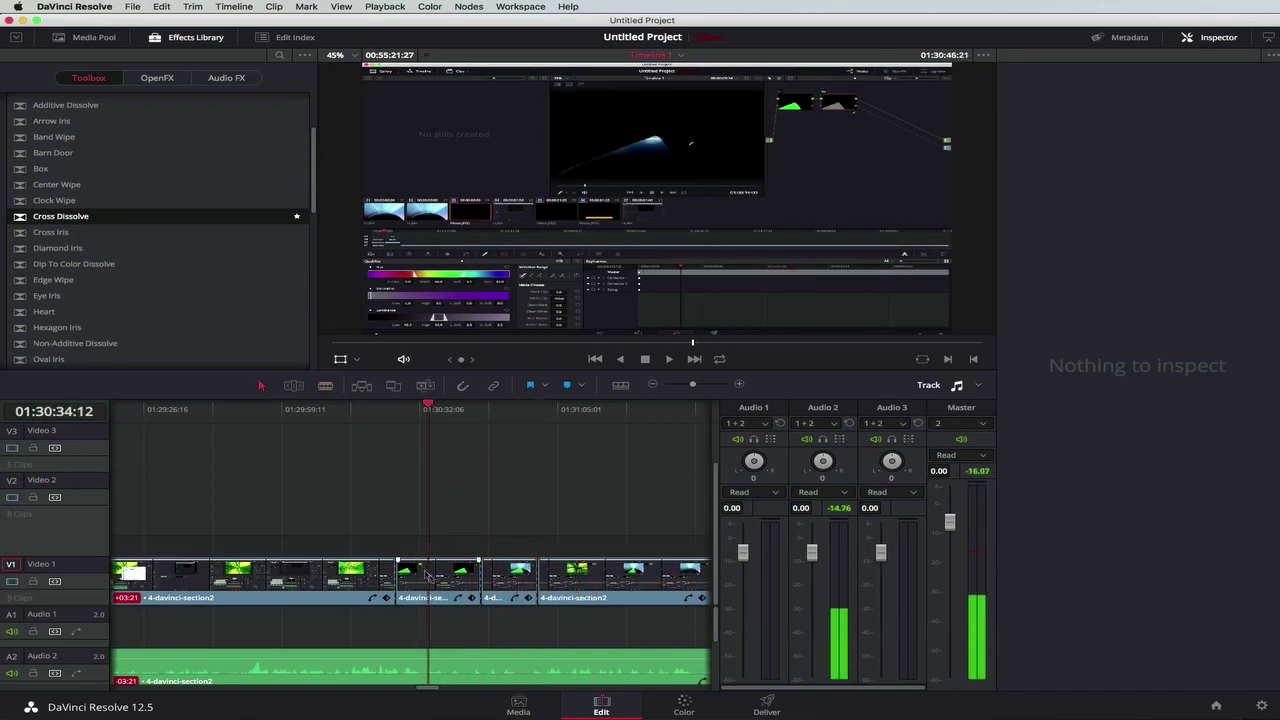
left_click(427, 573)
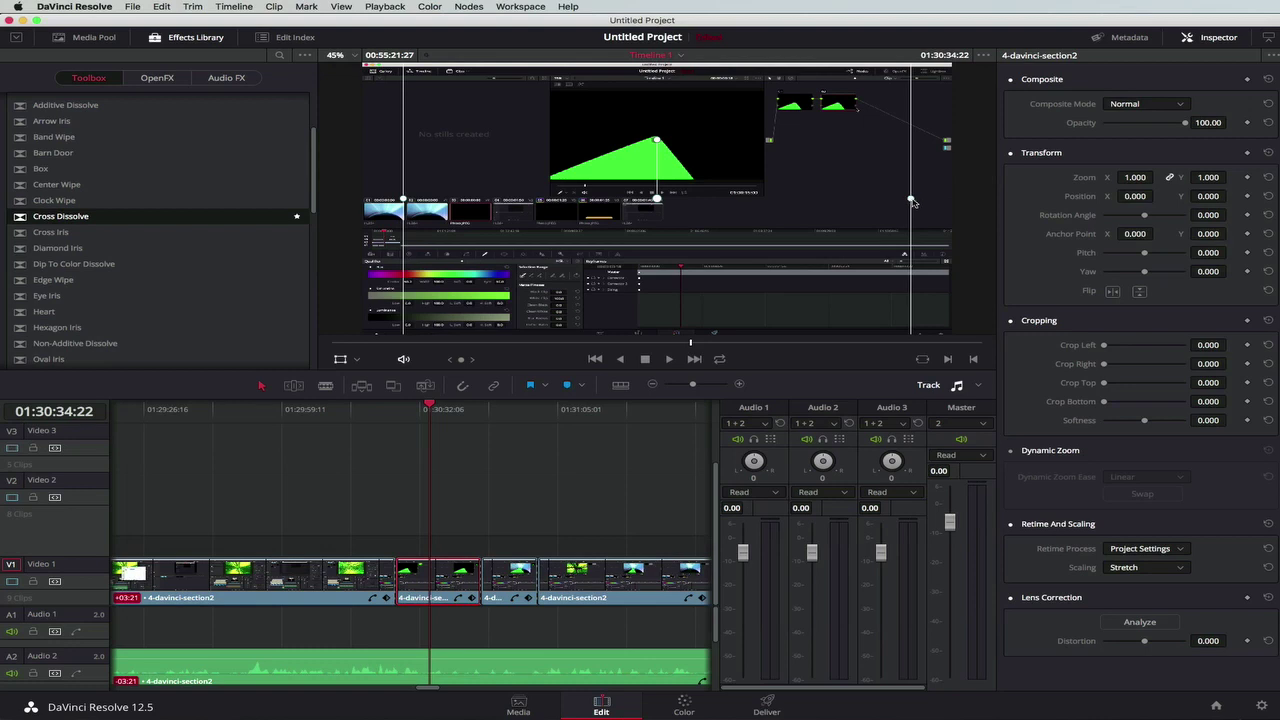
left_click_drag(911, 200, 956, 198)
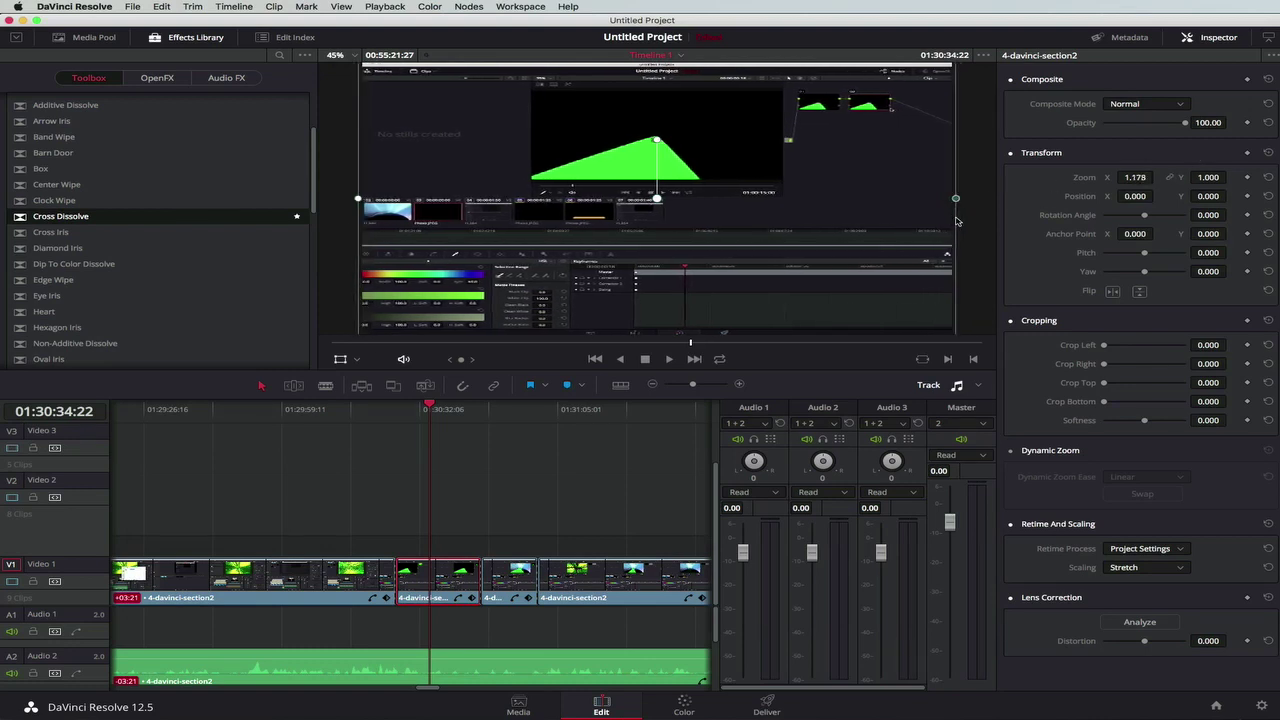
double_click(1136, 177)
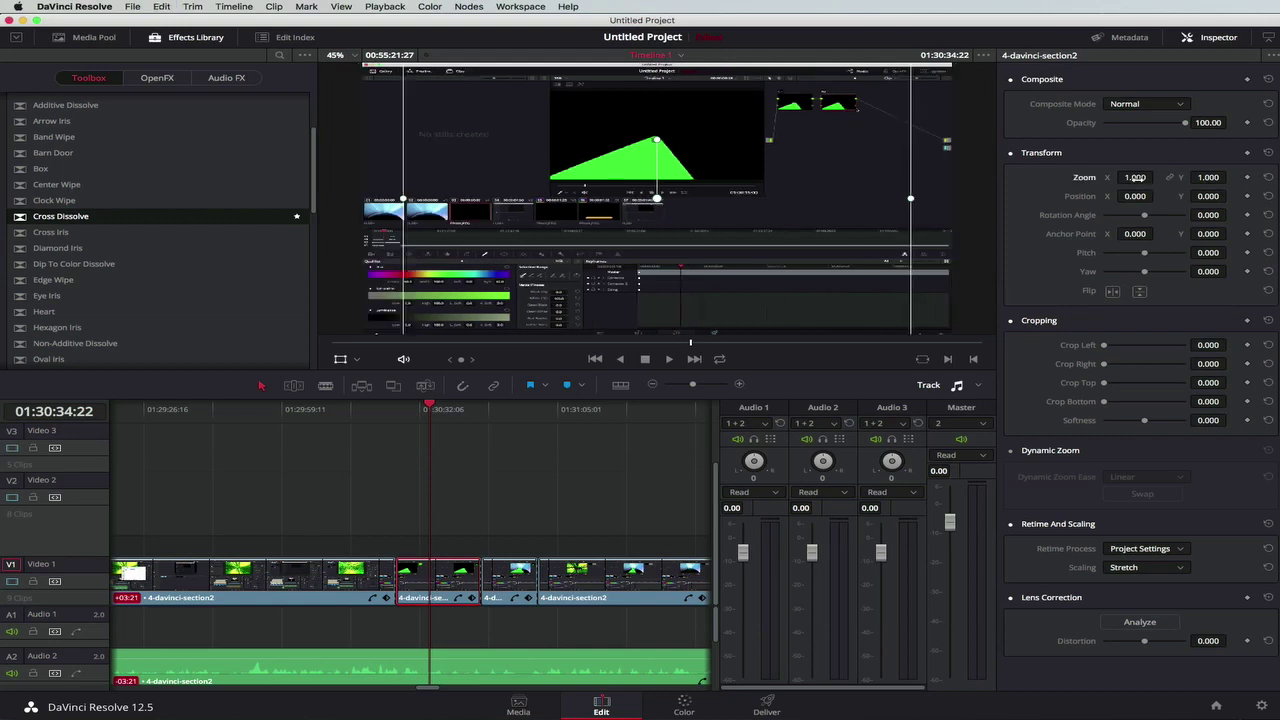
left_click_drag(1136, 177, 1157, 177)
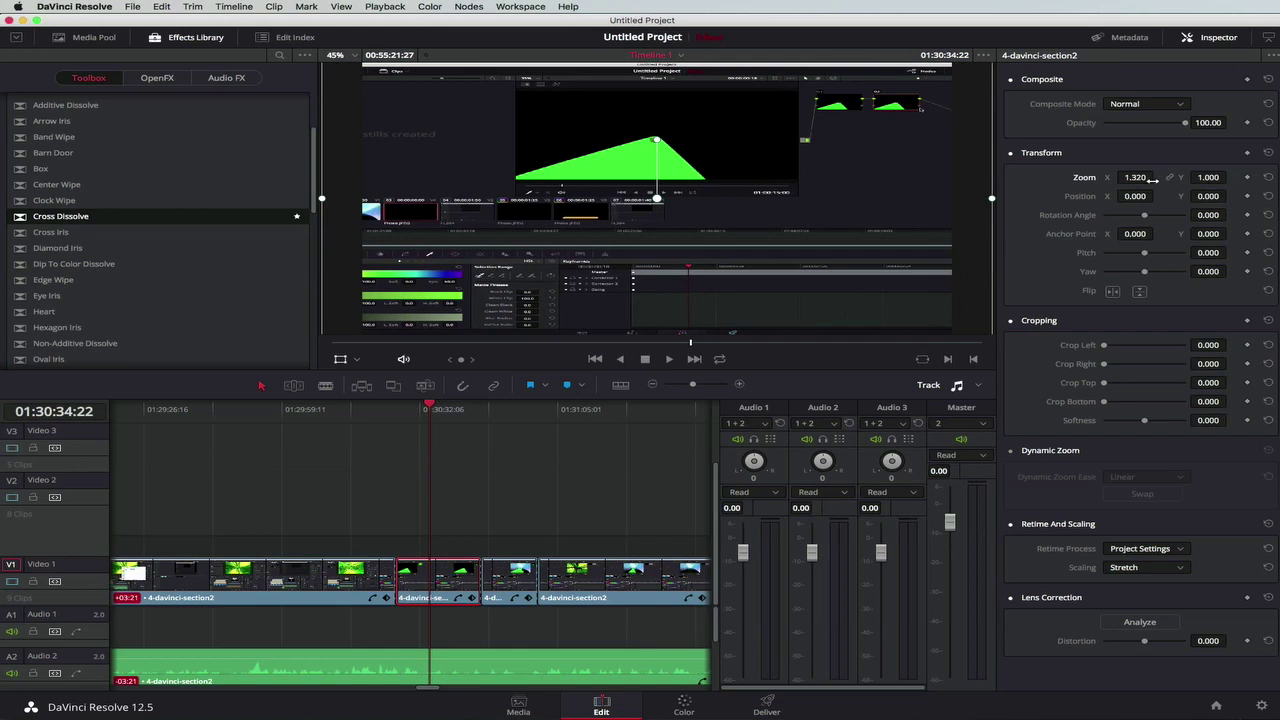
double_click(1154, 179)
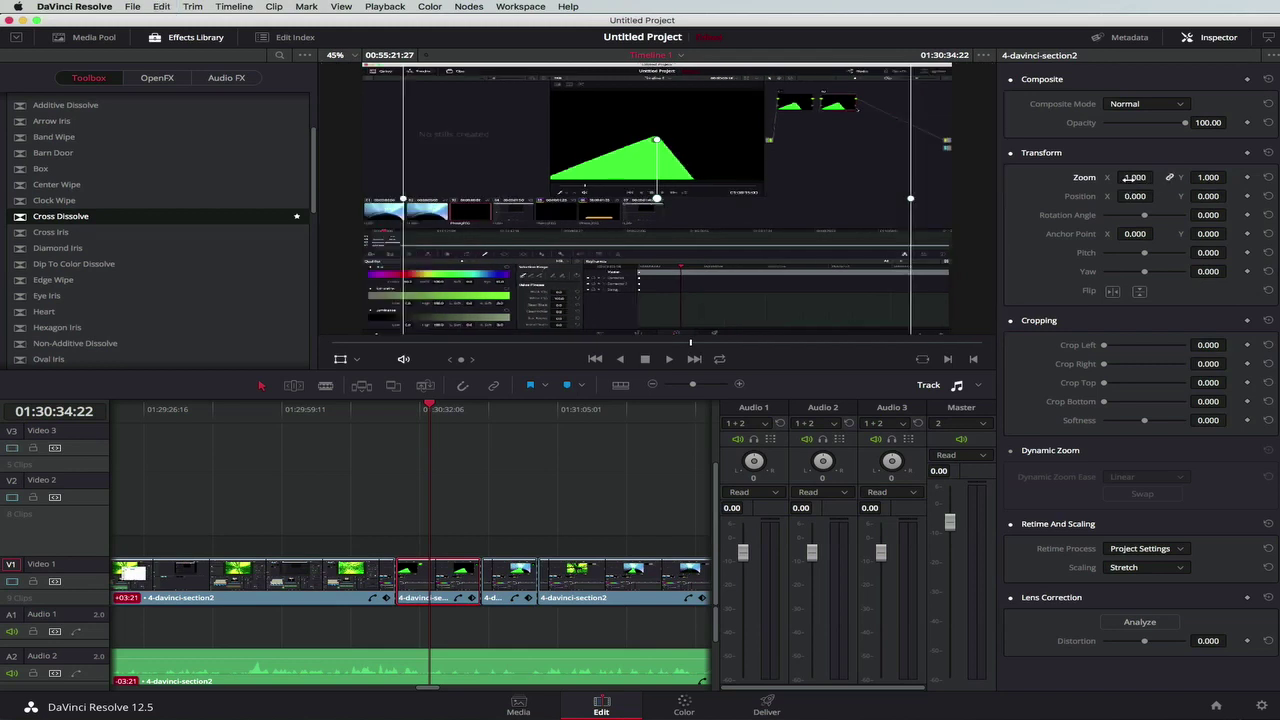
- Scale the selected segment proportionally to a zoom of 1.890 and set its Position Y to -509.000
left_click_drag(1133, 177, 1173, 196)
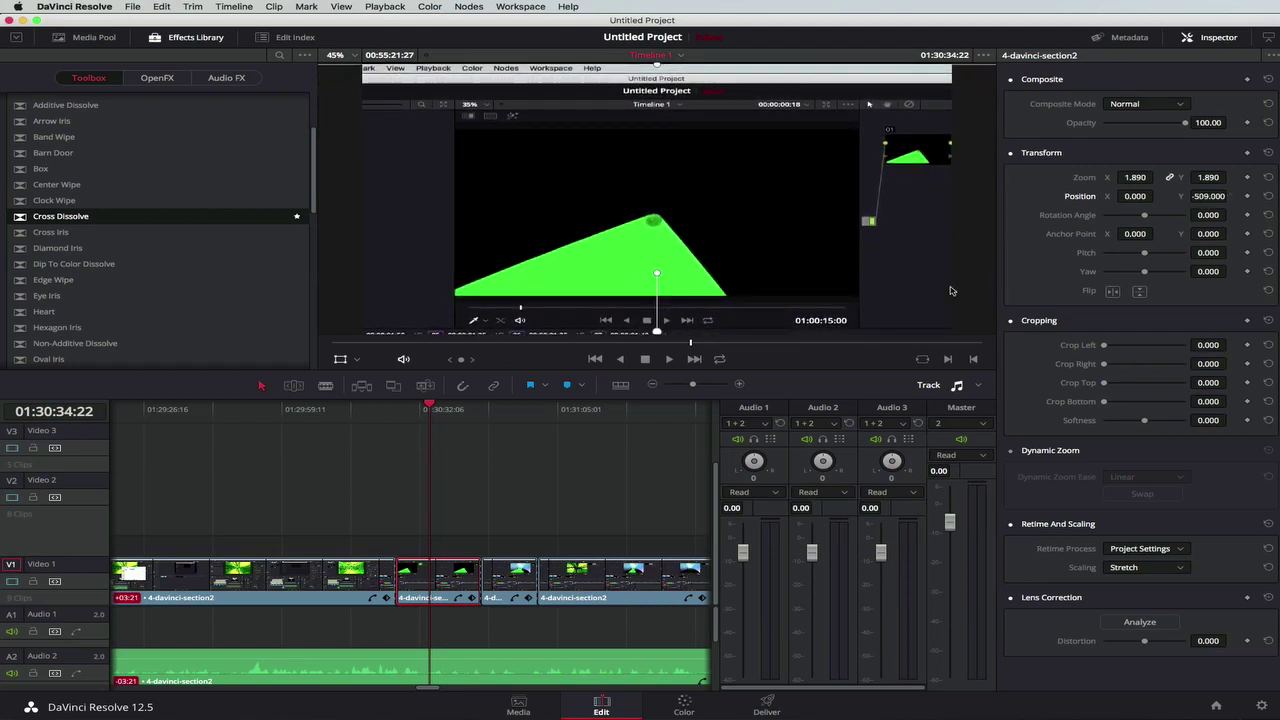
- Try to add a Cross Dissolve at the start of the zoomed segment and play across that cut
left_click_drag(429, 409, 384, 413)
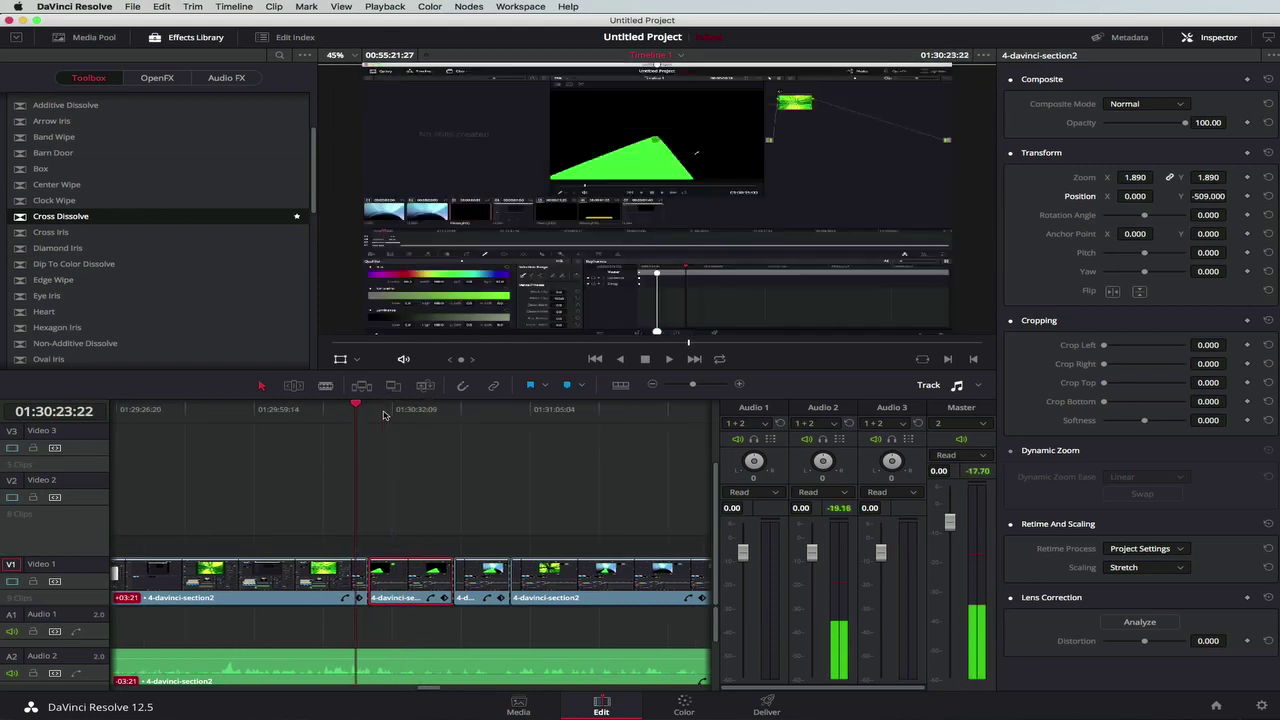
left_click_drag(50, 216, 370, 569)
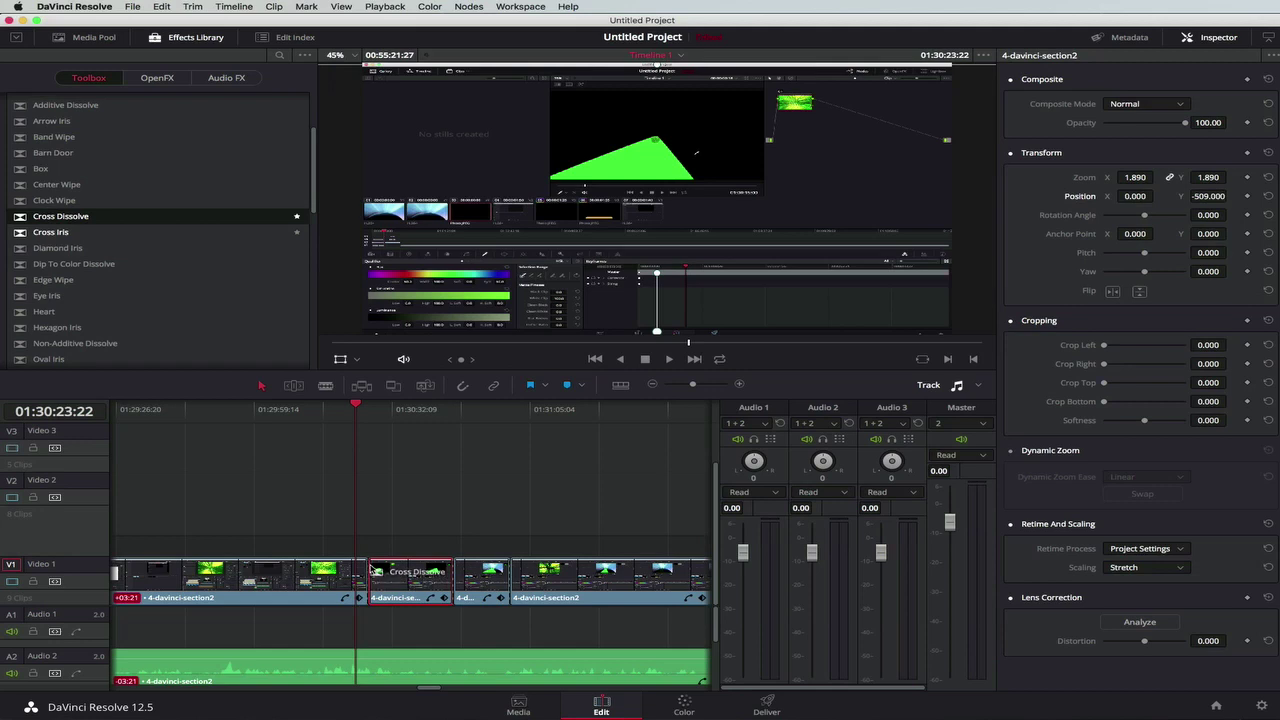
key("space")
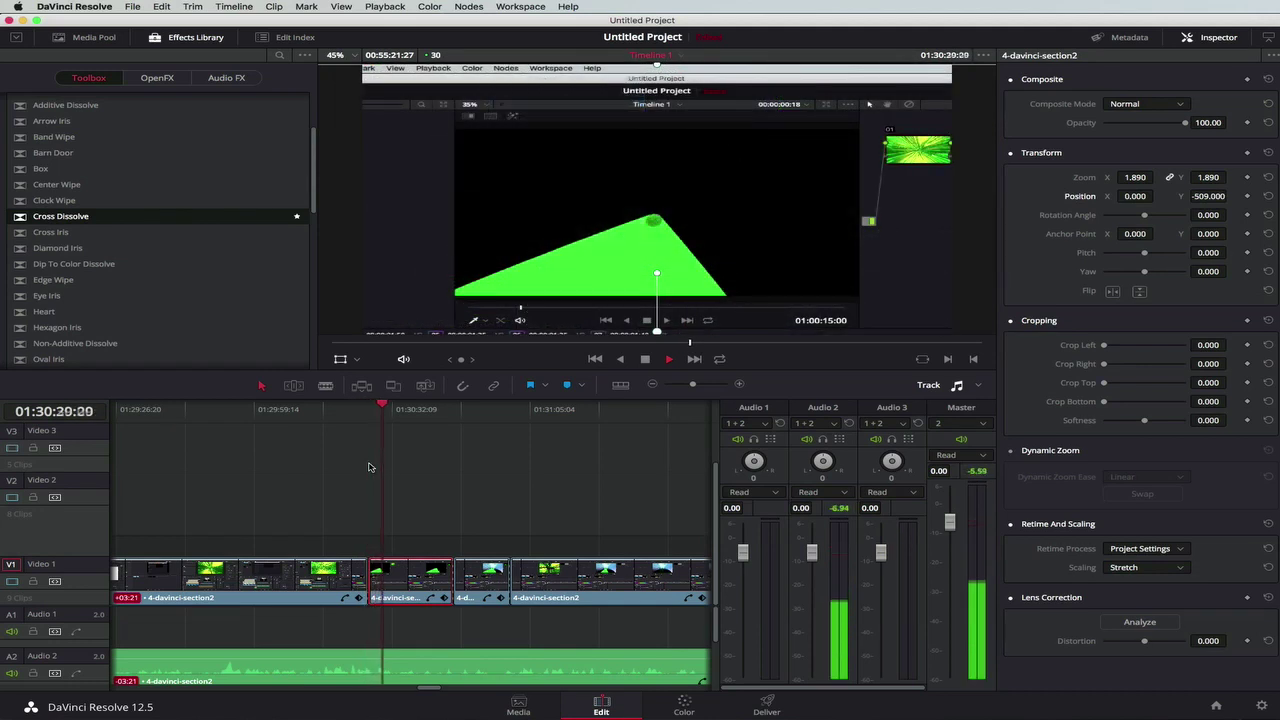
key("space")
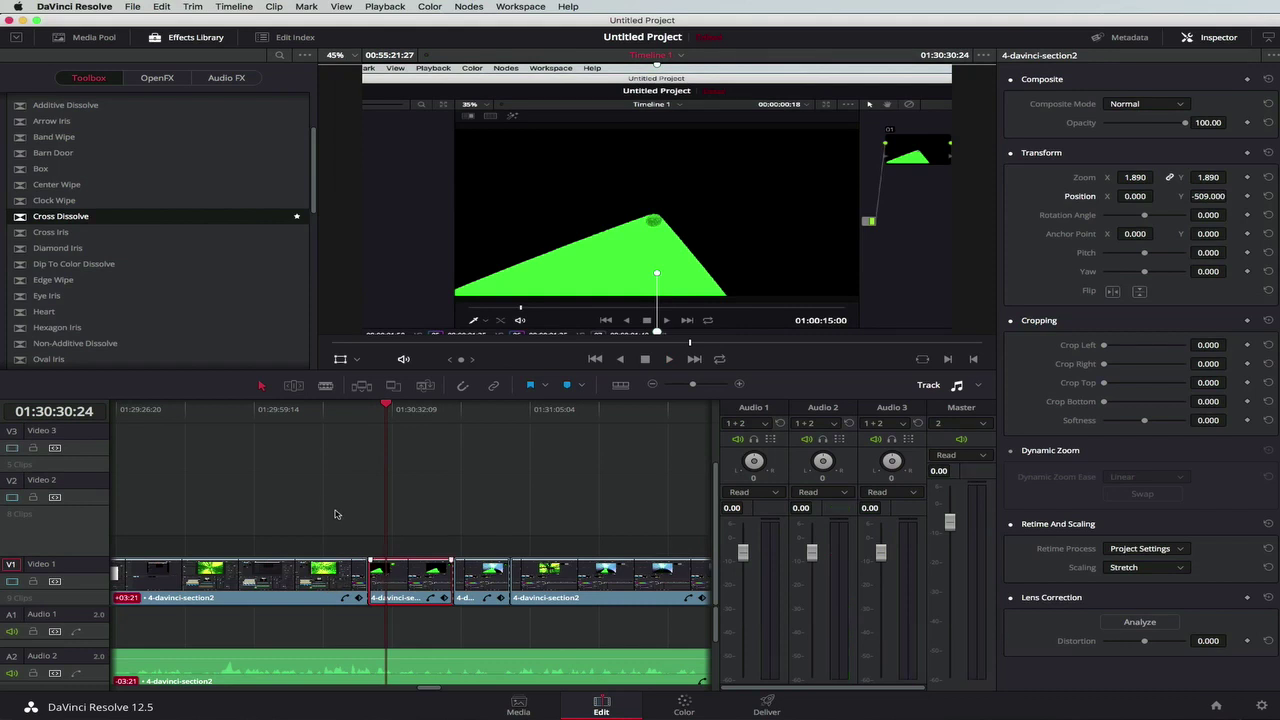
- Cut the zoomed segment at about 01:30:29:24 and move its second part to position X -723.143, Y -504.508
left_click_drag(388, 408, 380, 410)
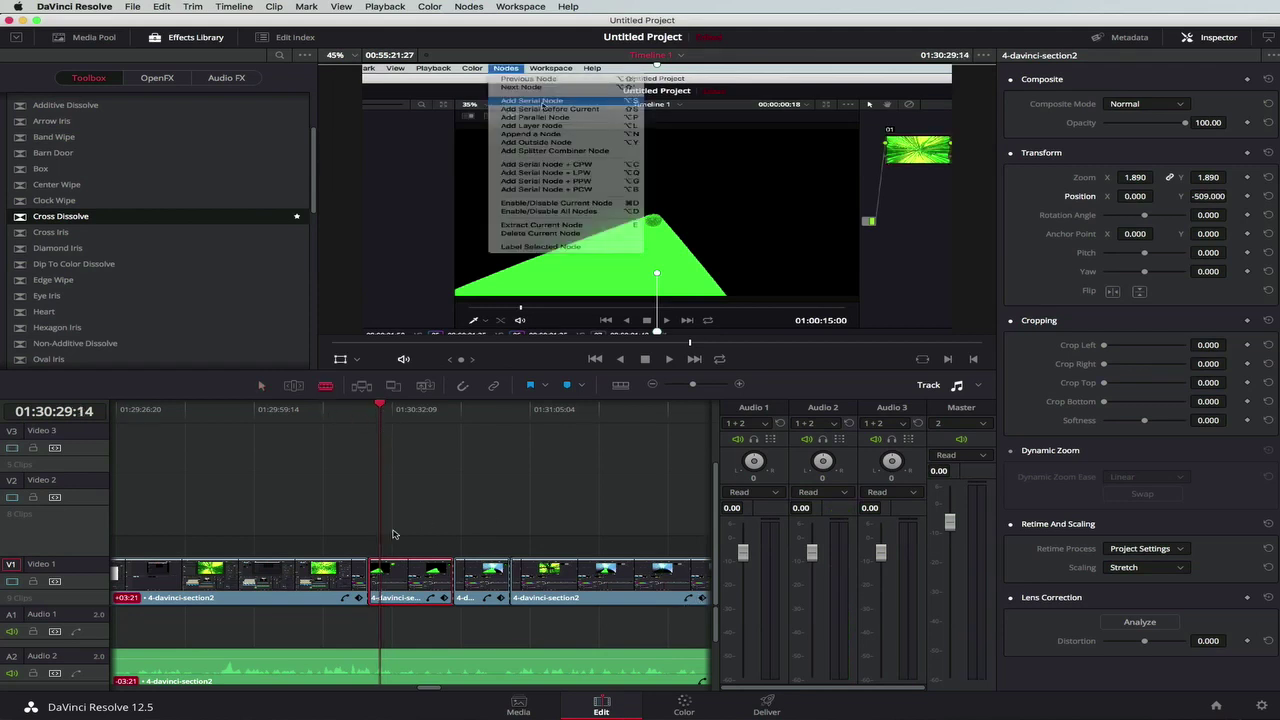
left_click(382, 587)
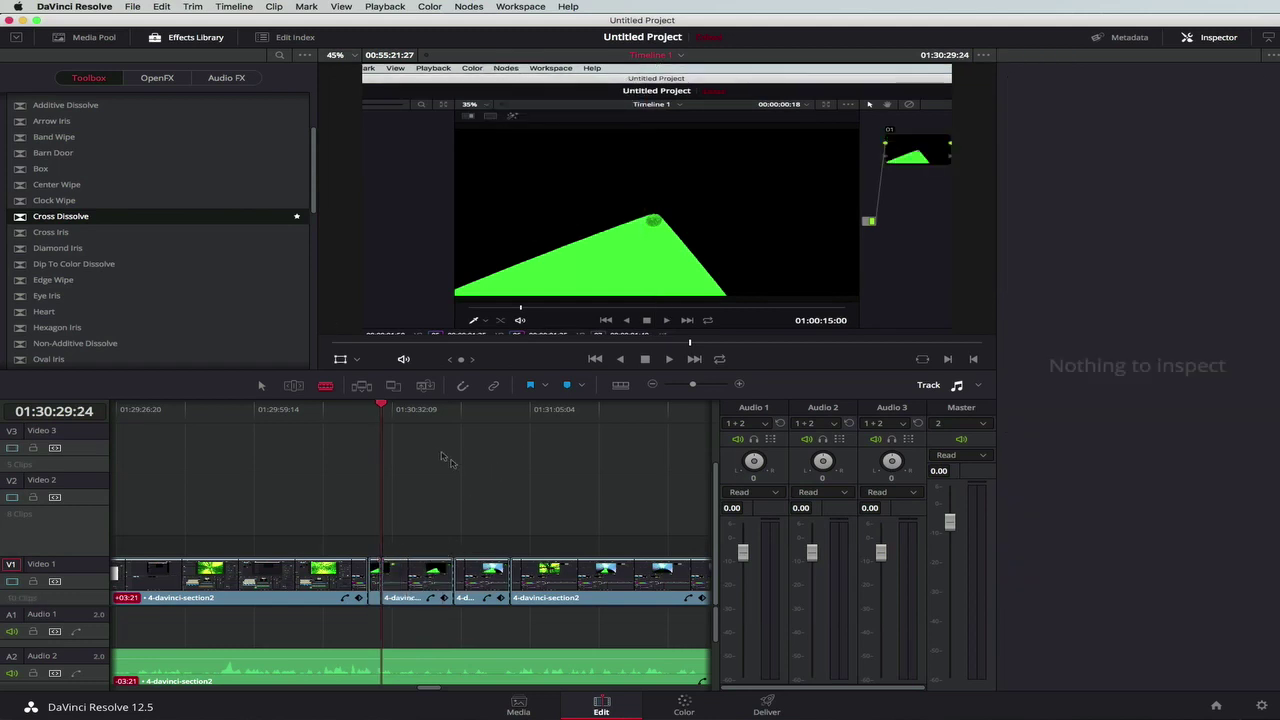
left_click_drag(382, 405, 390, 407)
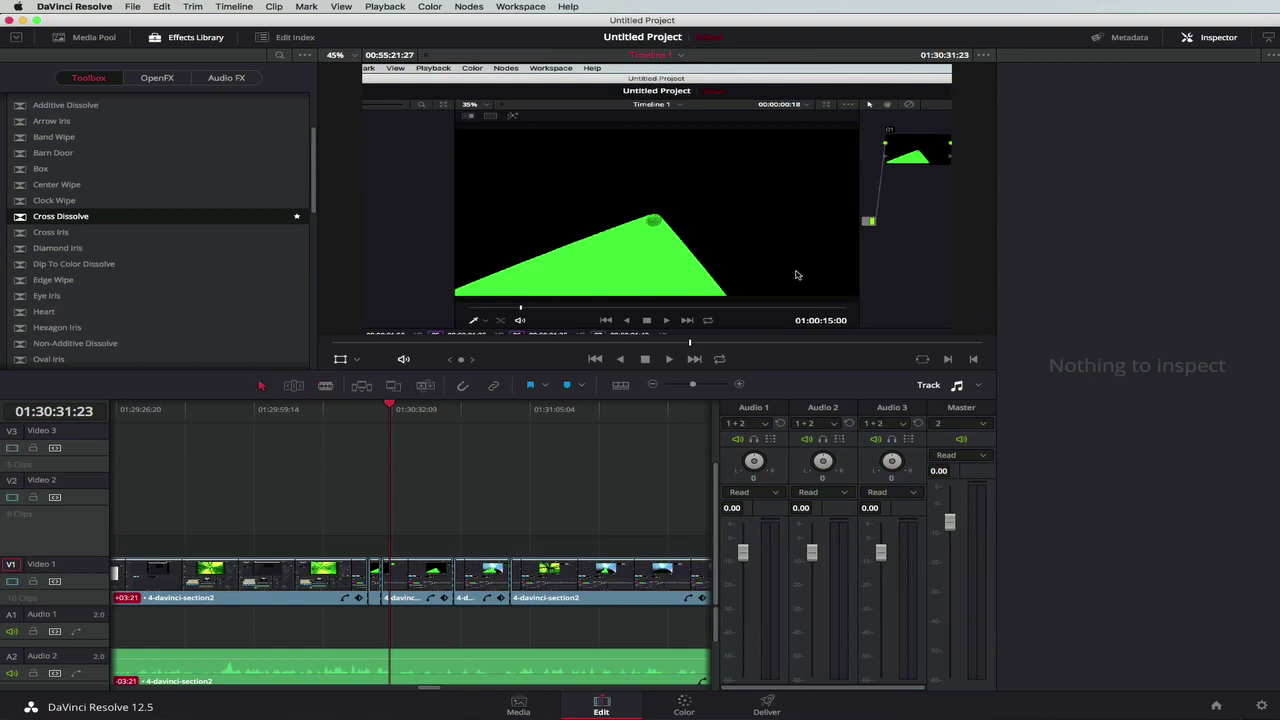
left_click(395, 571)
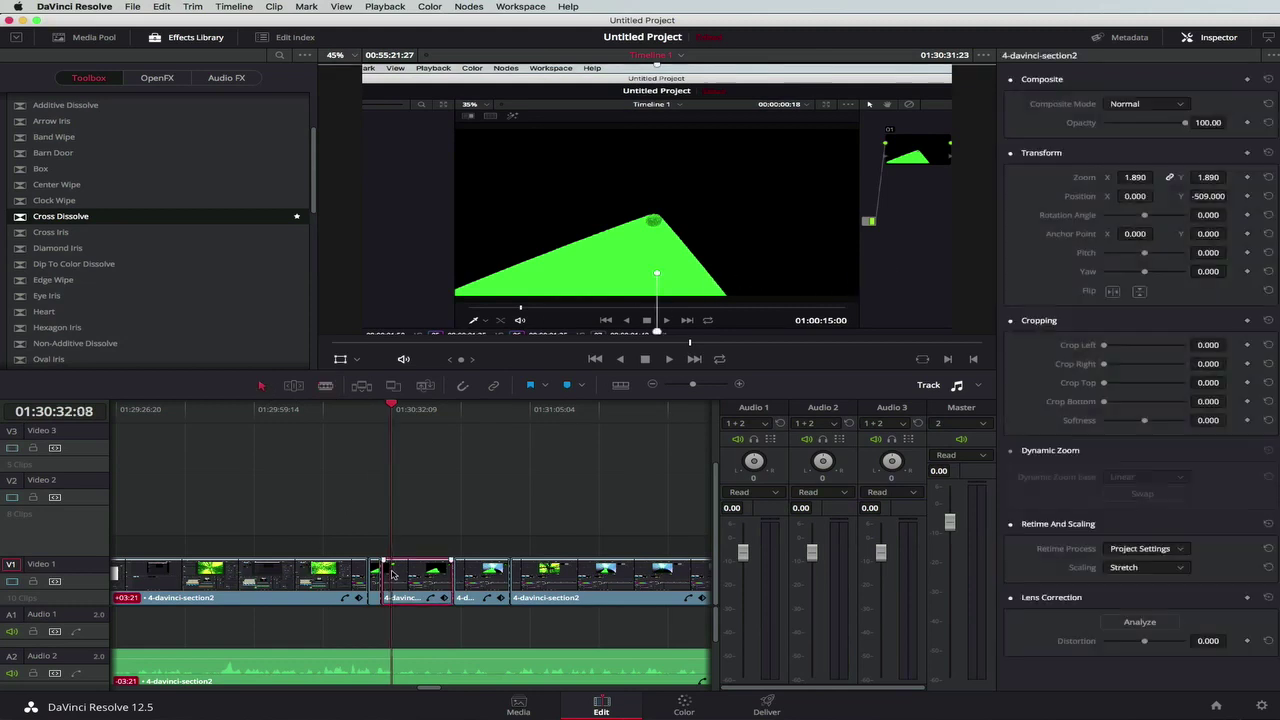
left_click_drag(790, 247, 570, 246)
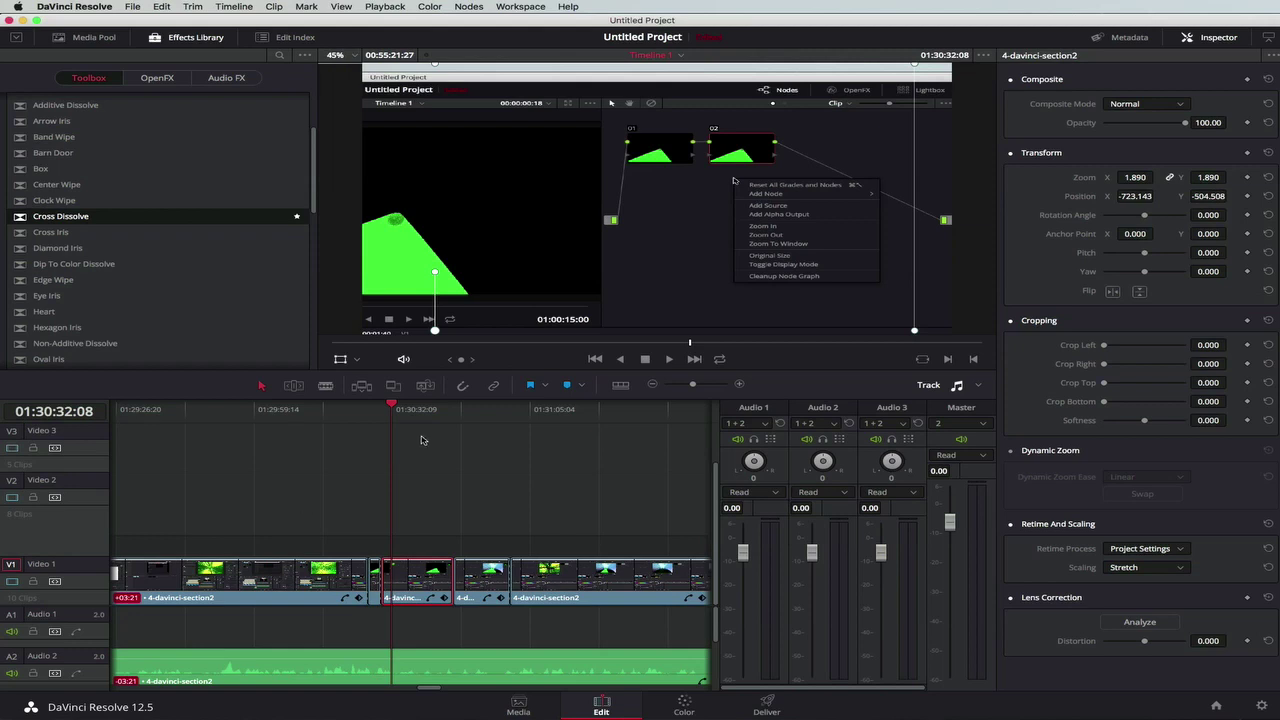
- Play through the zoomed segments and roll the end of the second one back to about 01:30:39:26
left_click_drag(392, 408, 360, 415)
key("space")
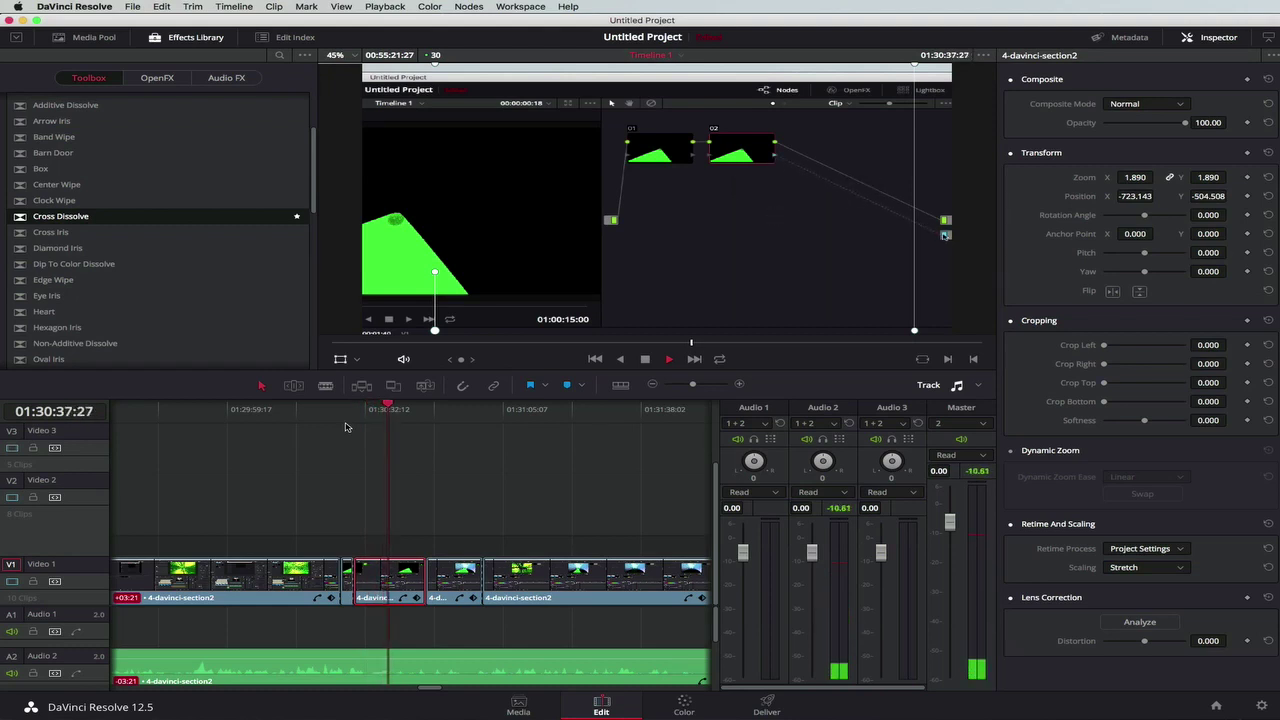
key("space")
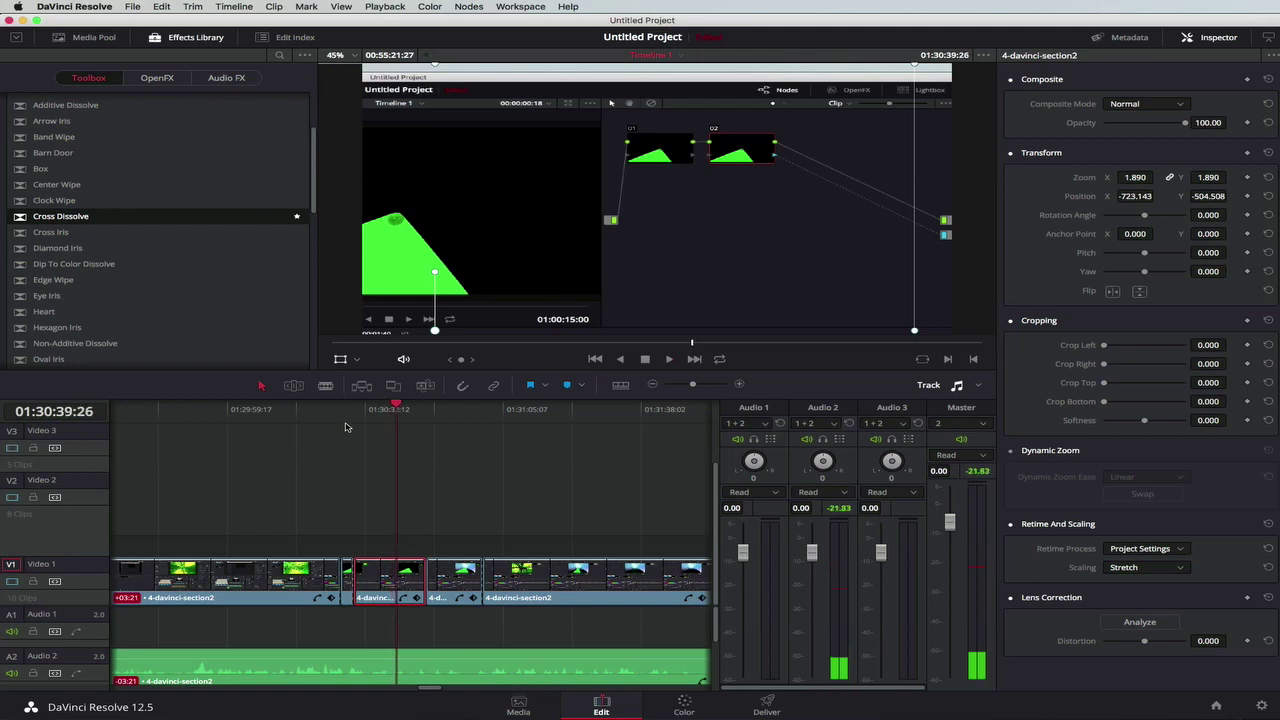
scroll(400, 535, "left", 3)
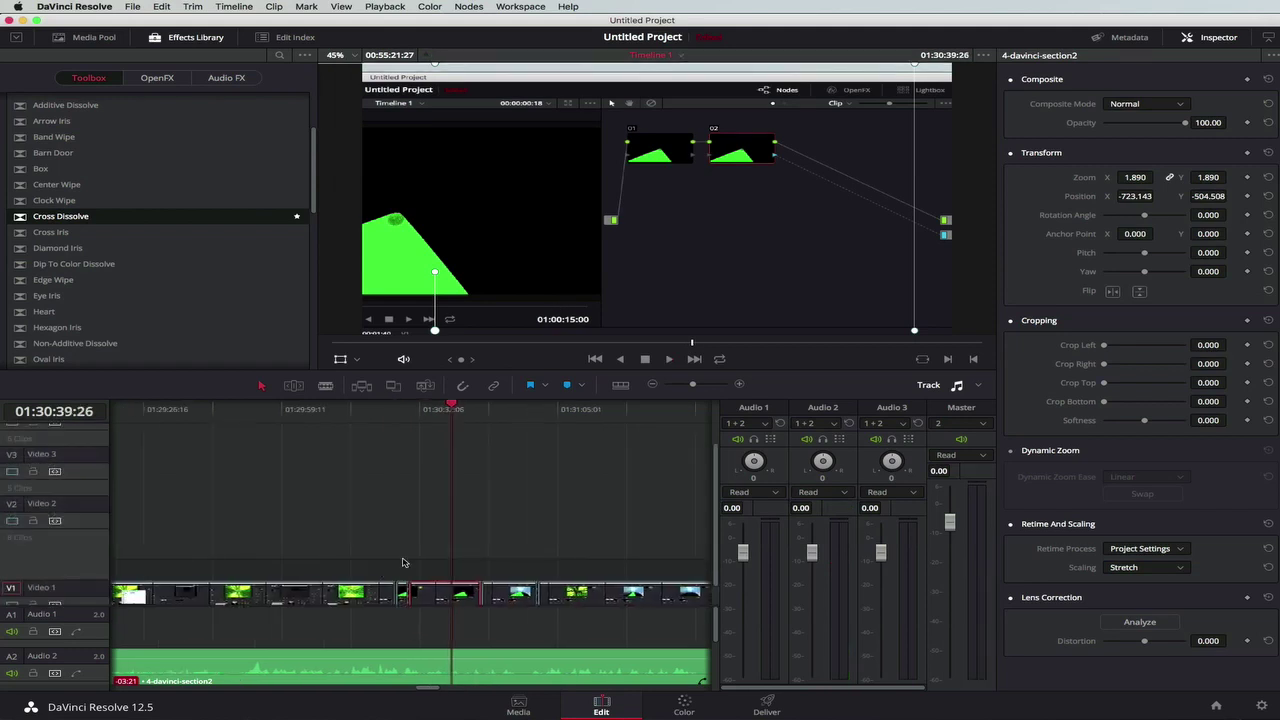
left_click(481, 574)
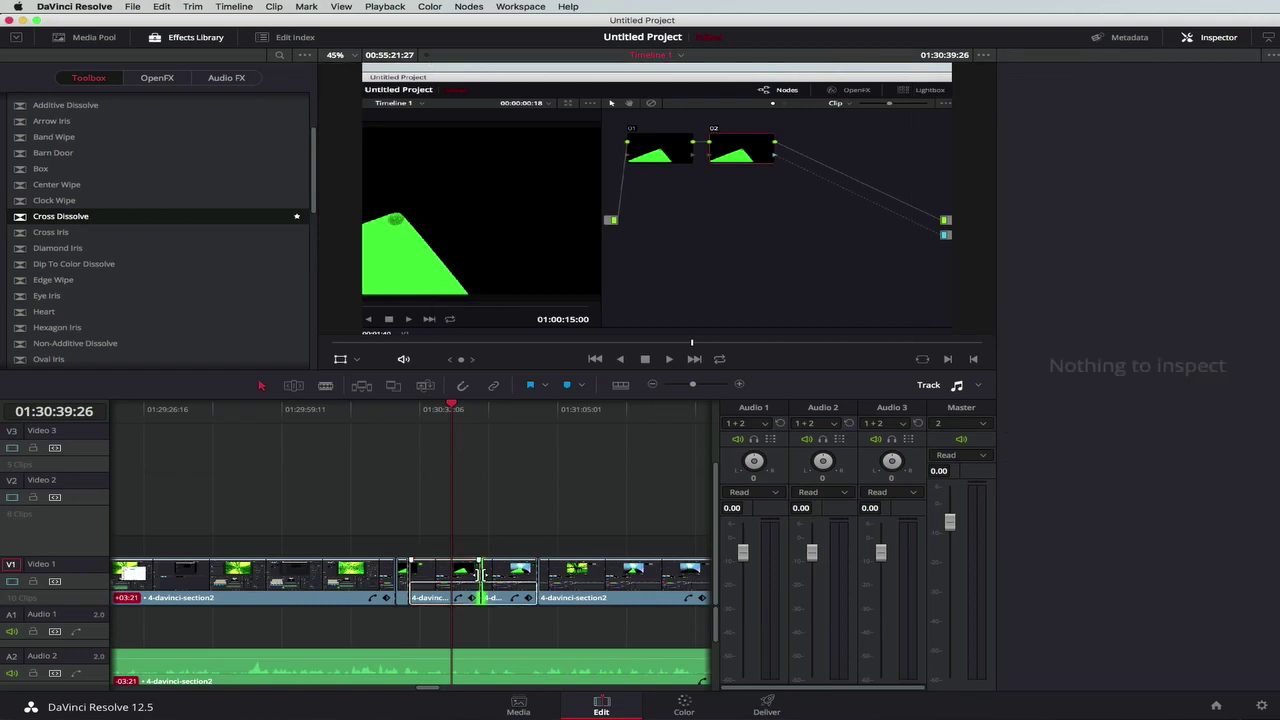
left_click_drag(481, 574, 454, 575)
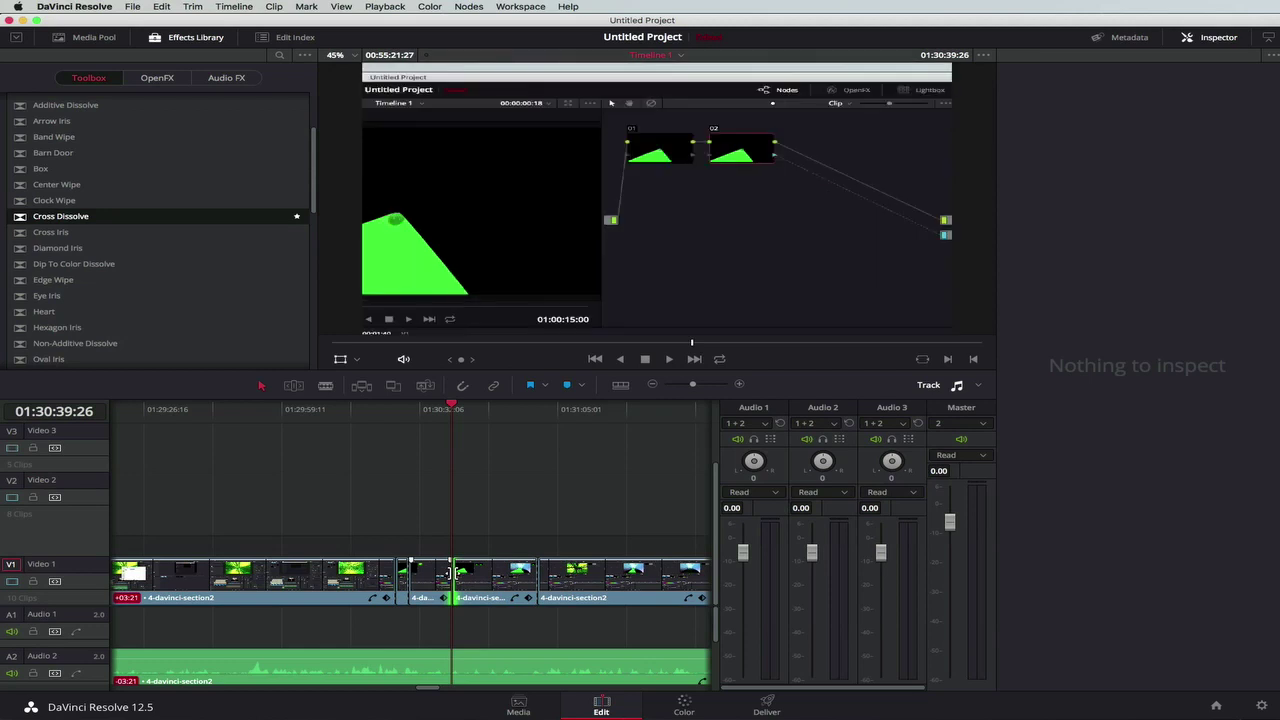
- Review the zoomed segments and the cuts around them by playing and scrubbing the timeline
left_click(441, 412)
key("space")
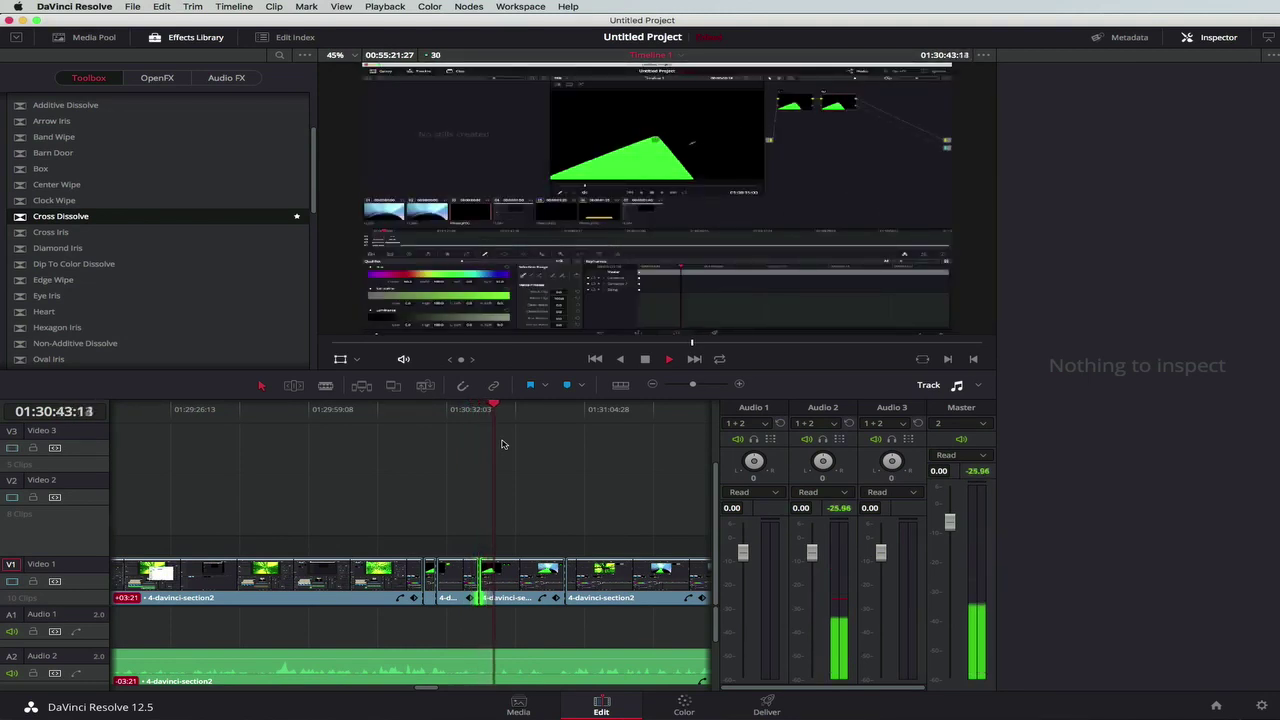
key("space")
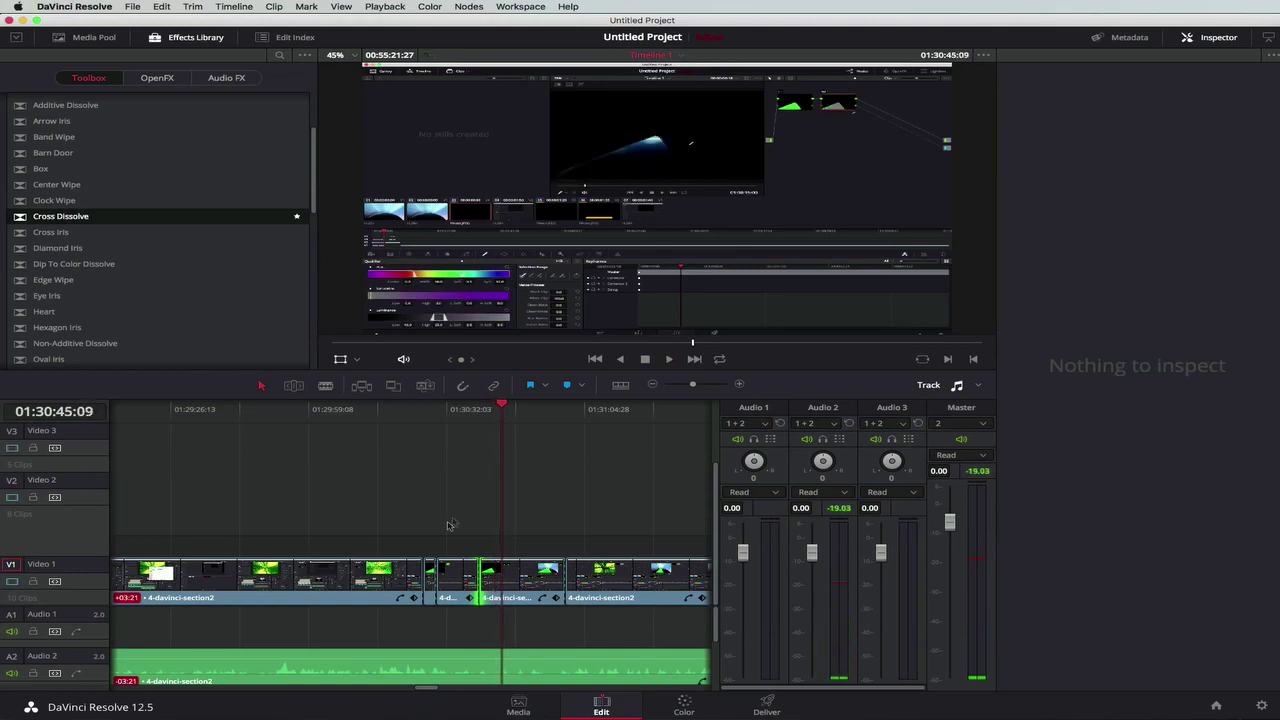
left_click(427, 412)
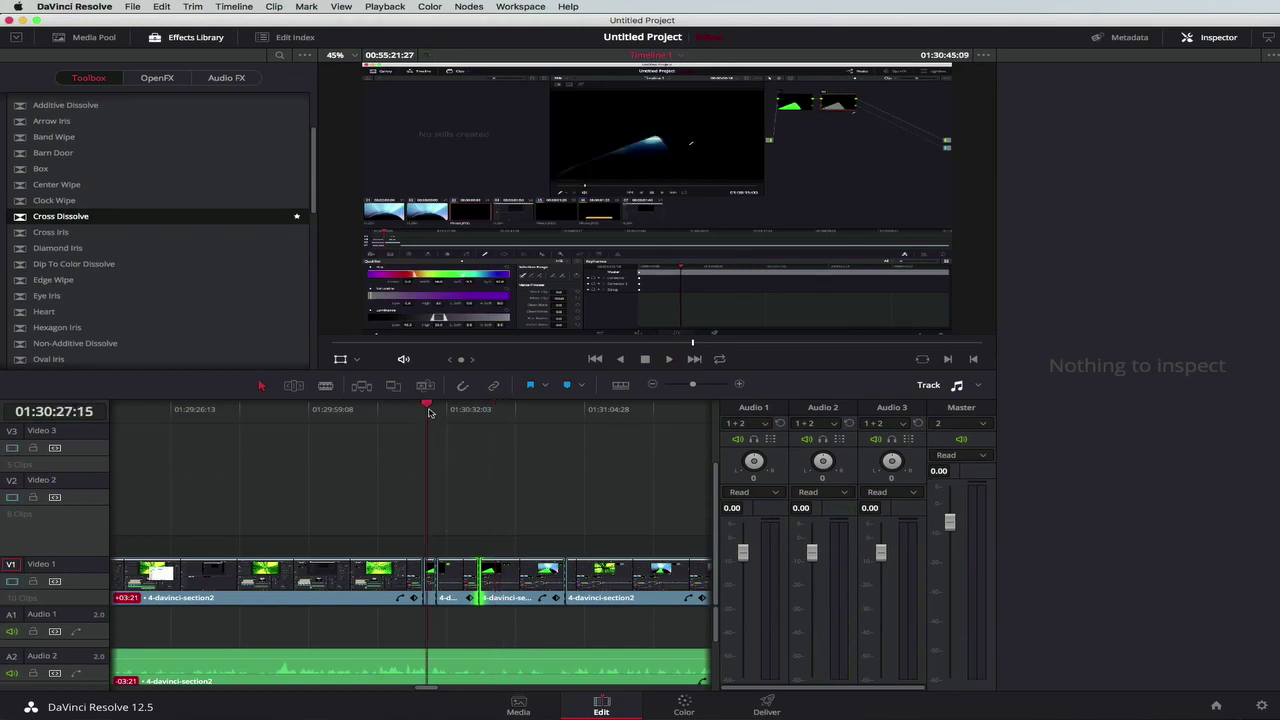
left_click_drag(427, 408, 430, 408)
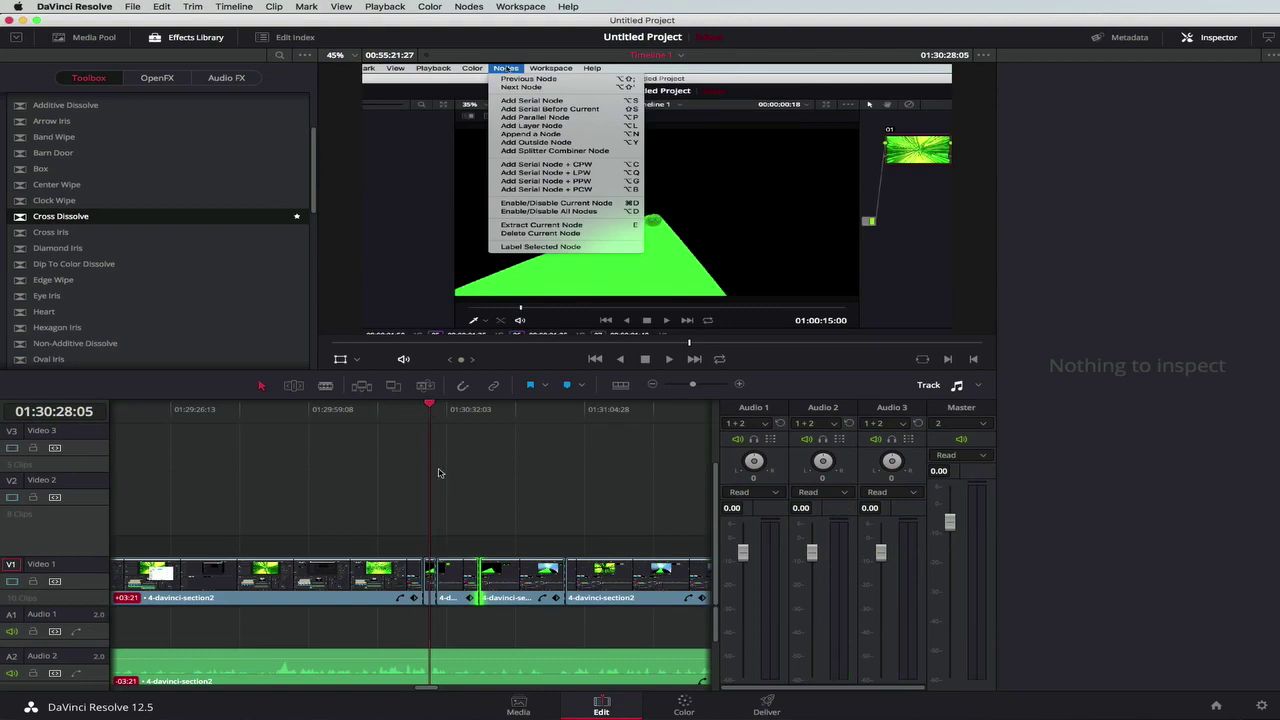
left_click(459, 408)
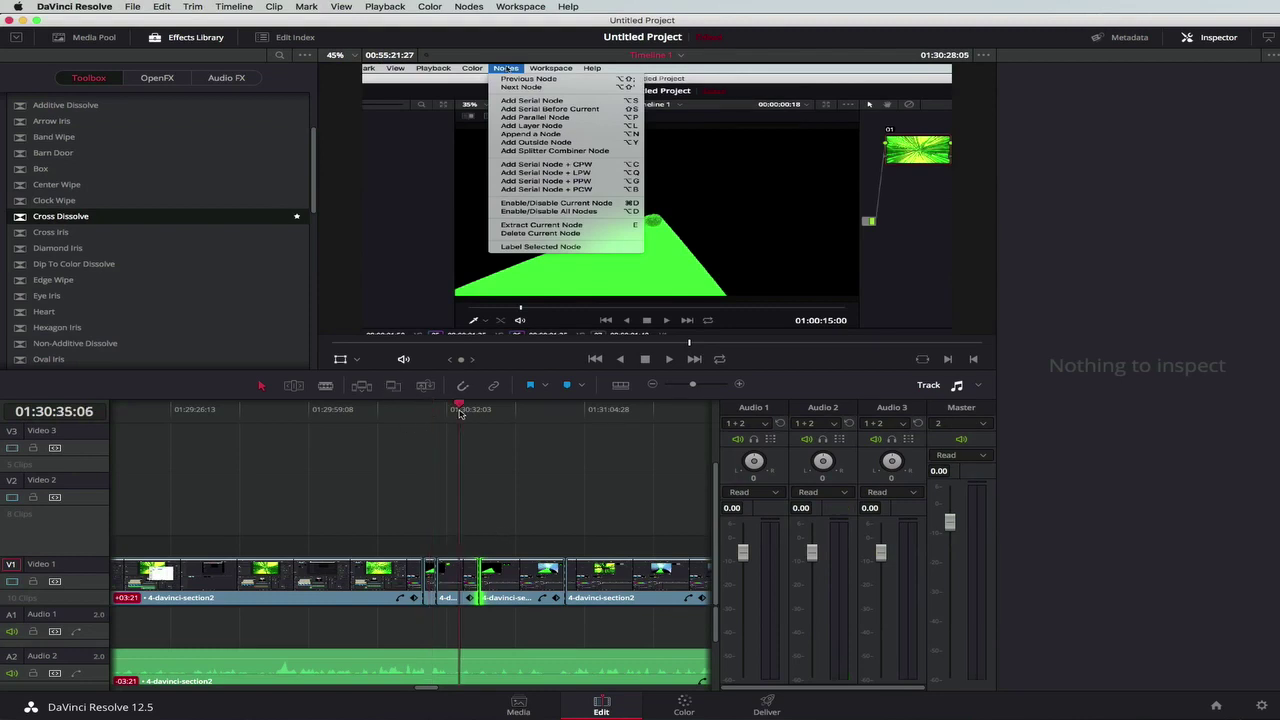
left_click_drag(459, 408, 469, 408)
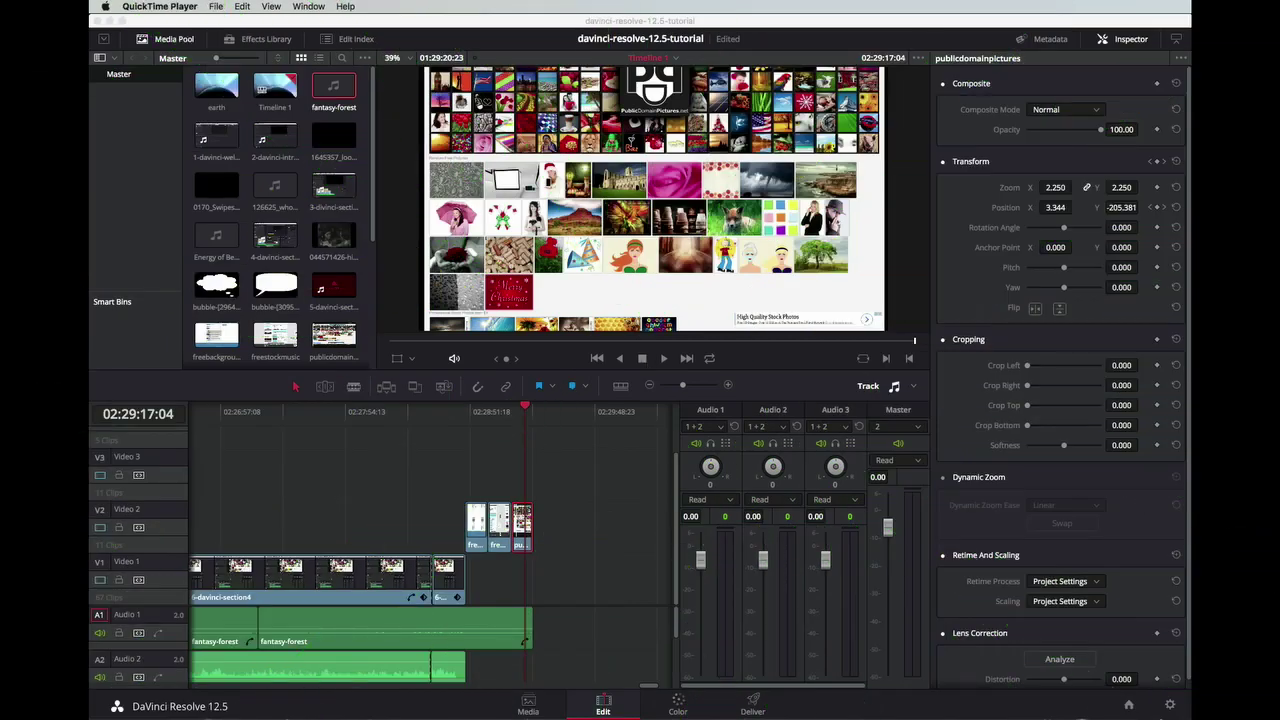
- Set up the rendering of the finished timeline with the YouTube 720p preset
left_click(753, 706)
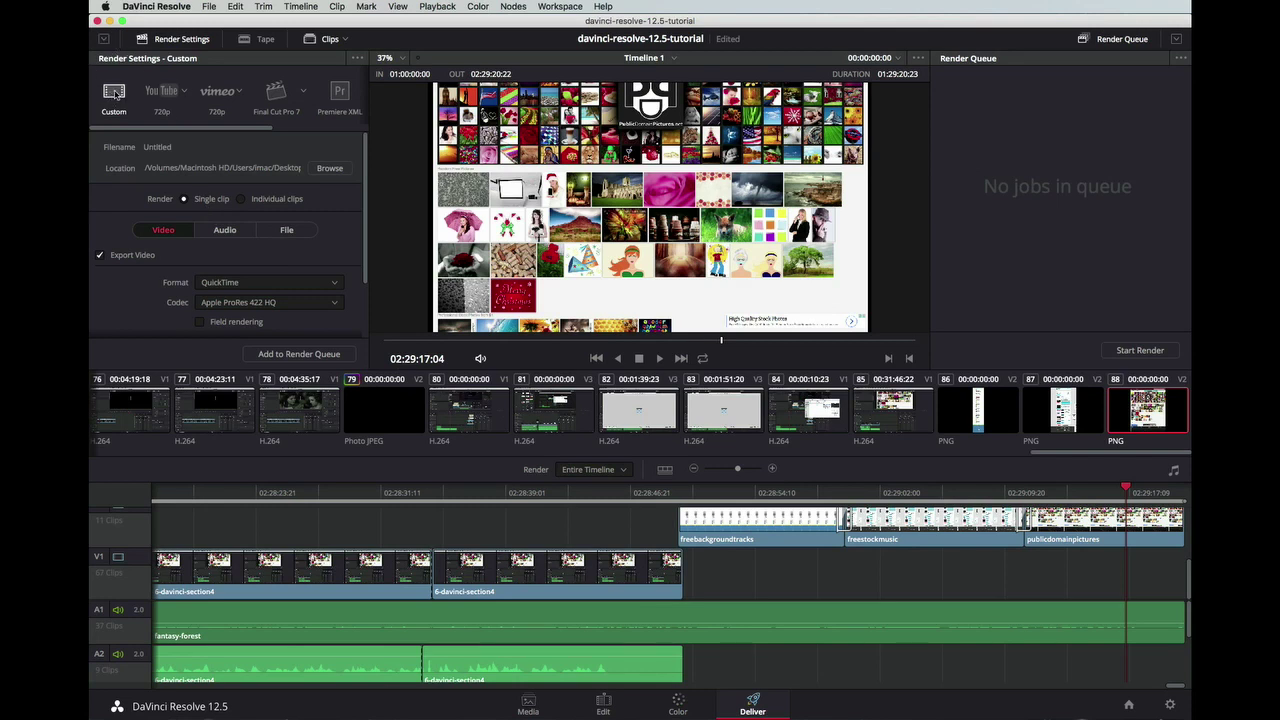
left_click(165, 90)
left_click(210, 91)
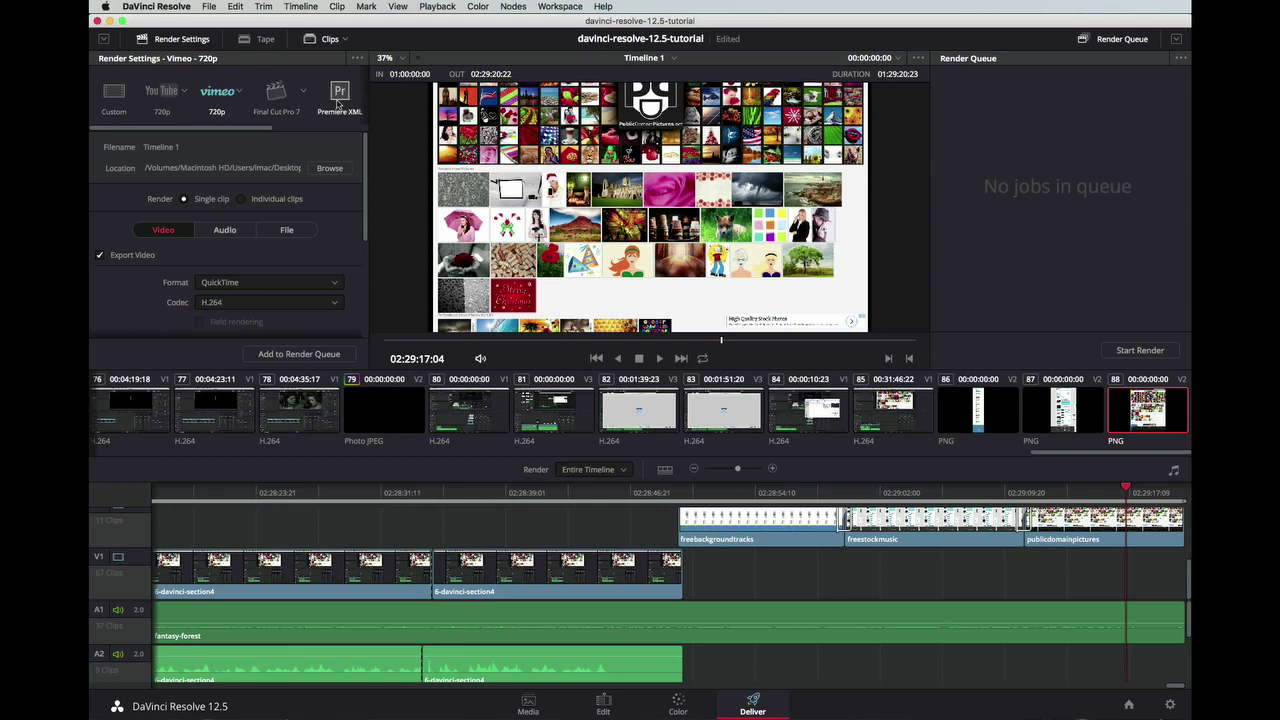
left_click(160, 92)
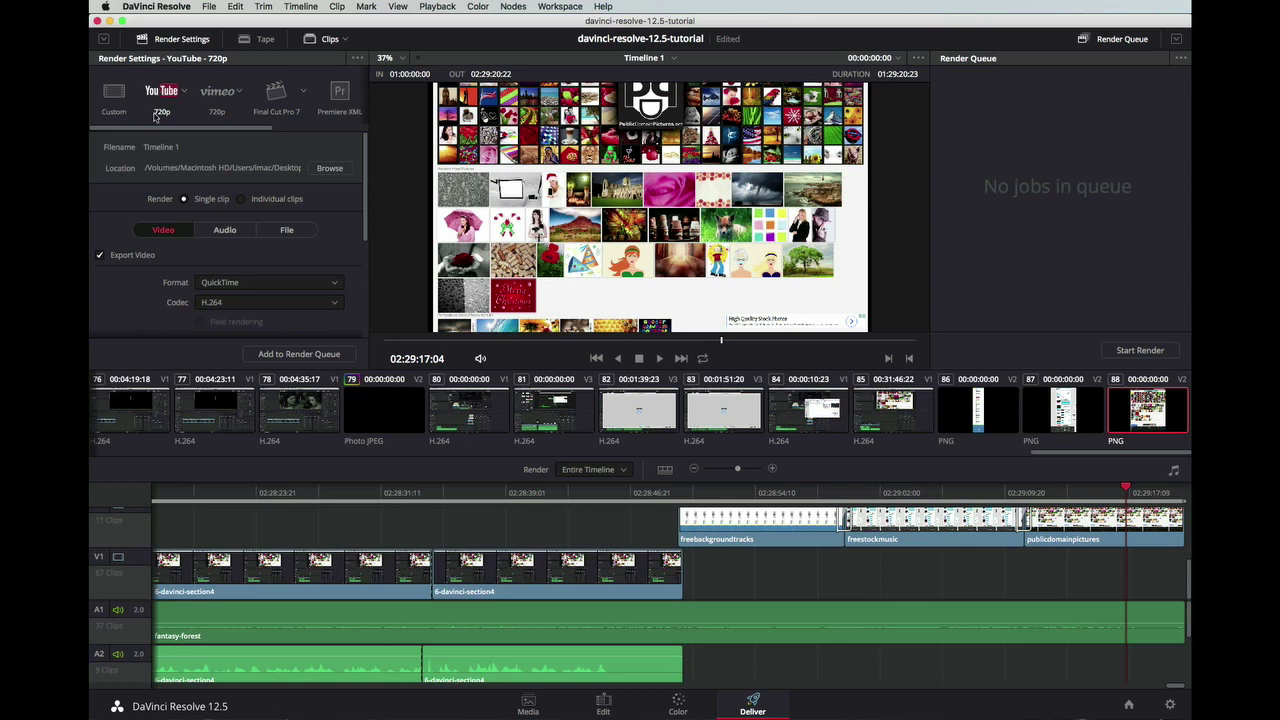
- Set the custom file name of the export to youtube-export
left_click(287, 231)
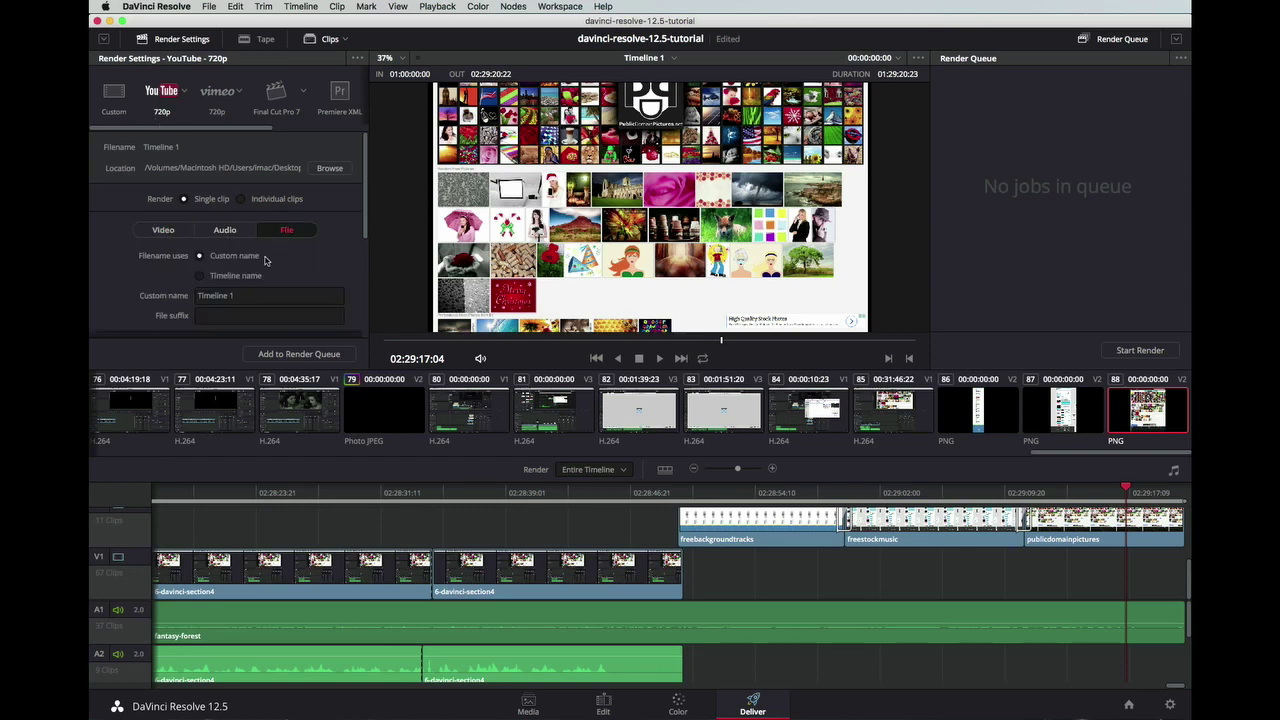
left_click(239, 295)
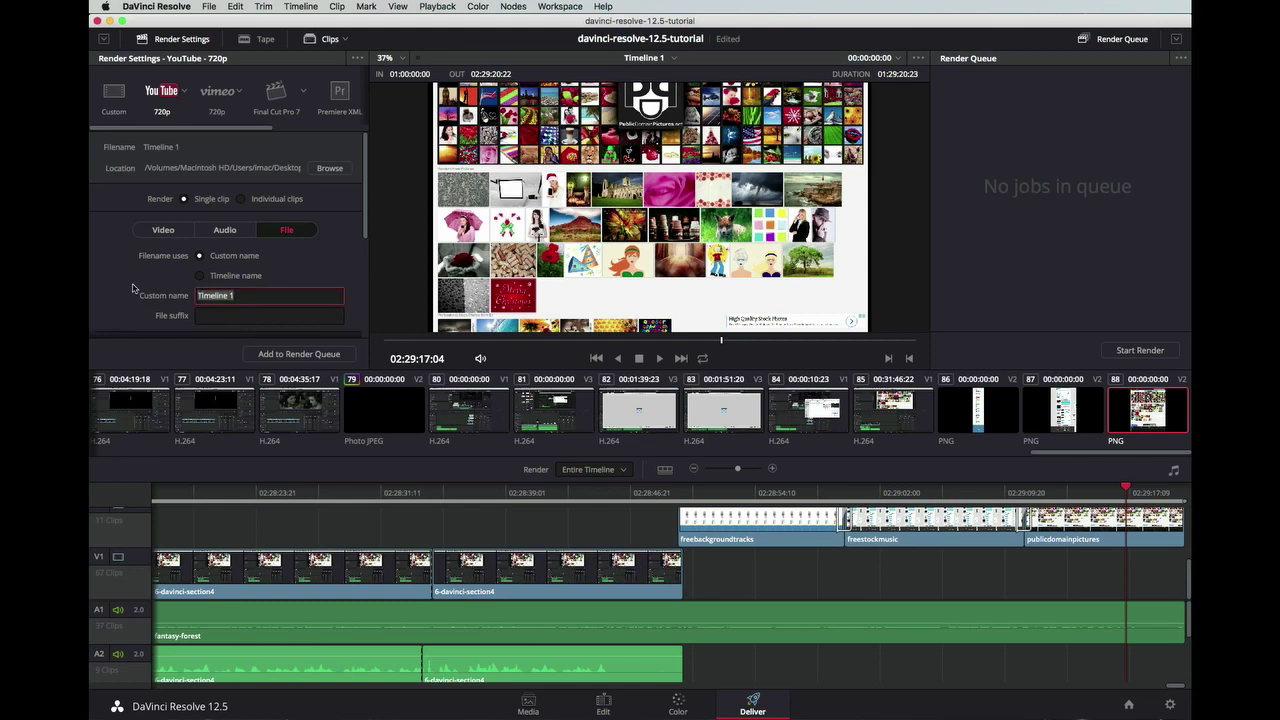
type("youtube-export")
scroll(344, 273, "down", 3)
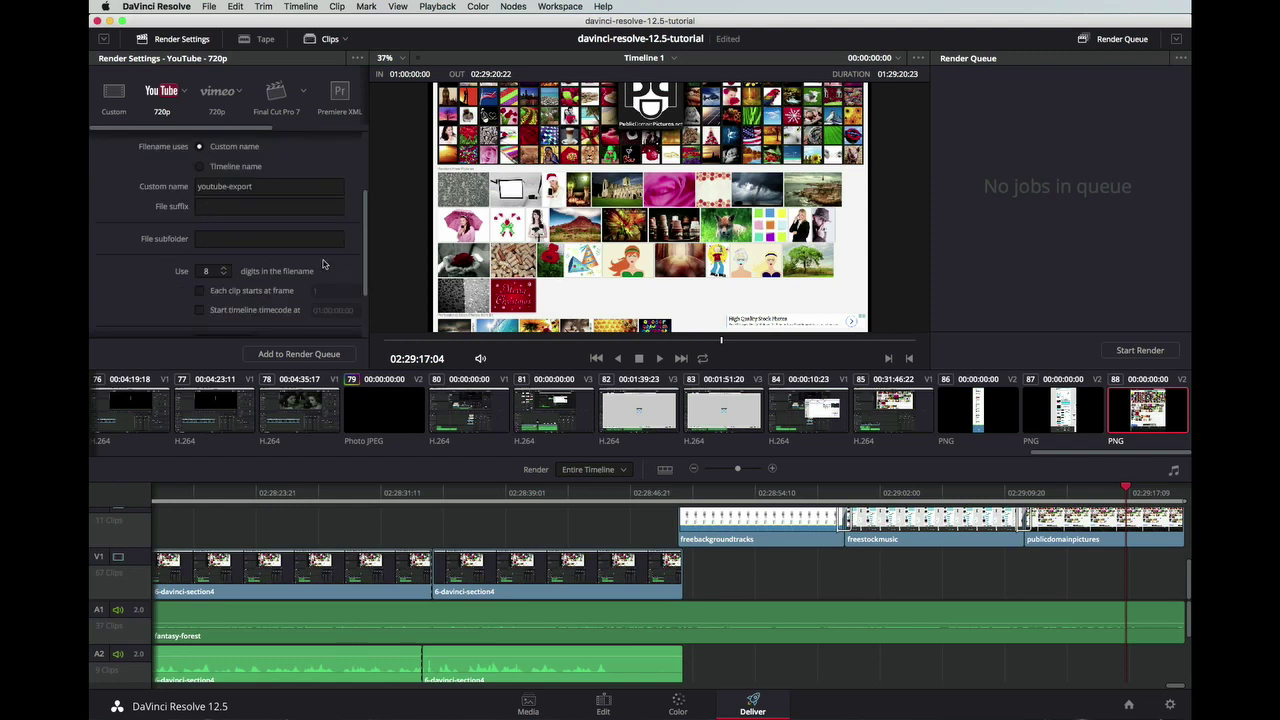
scroll(300, 255, "up", 3)
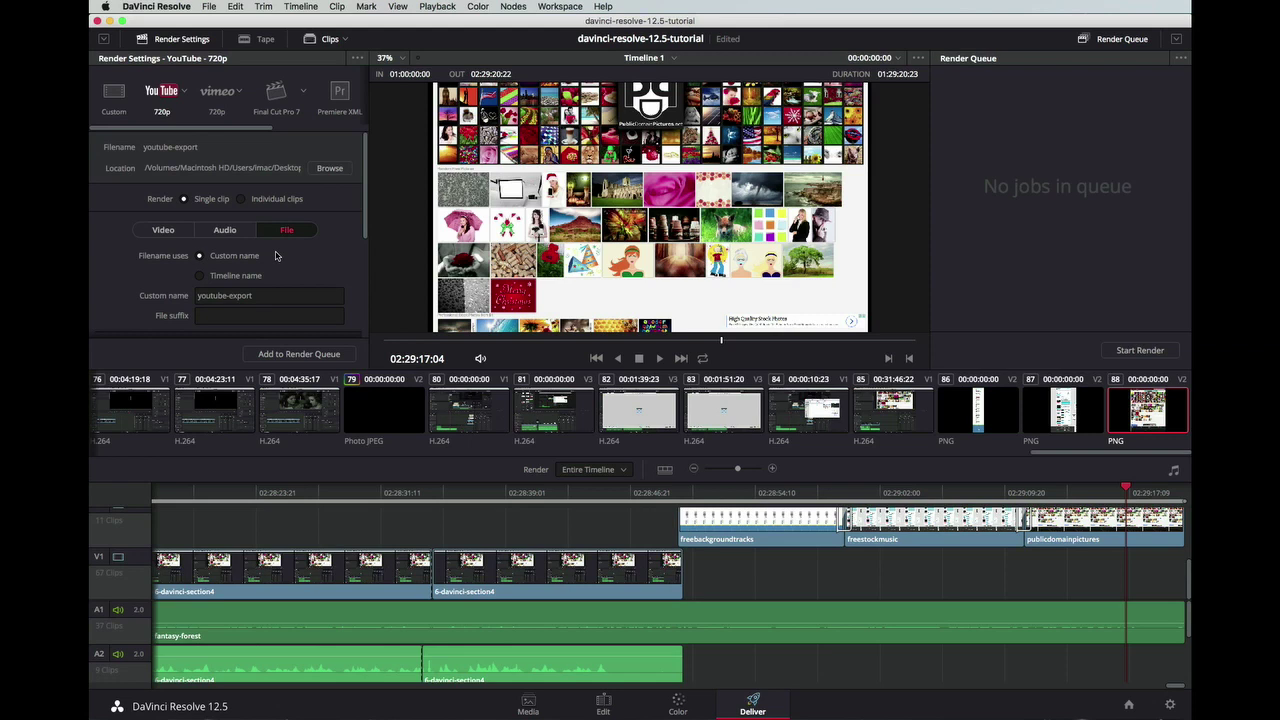
- Set the export's video resolution to 720 x 480 NTSC DV
left_click(163, 230)
scroll(338, 265, "down", 2)
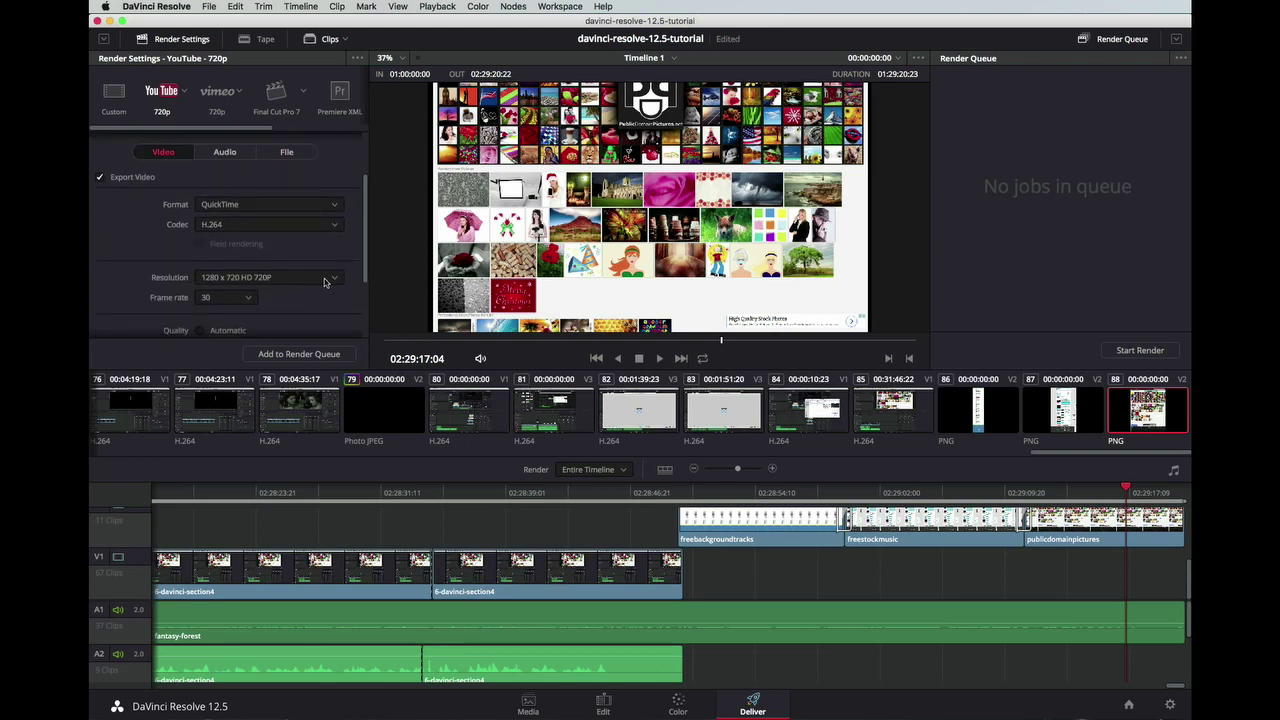
left_click(324, 281)
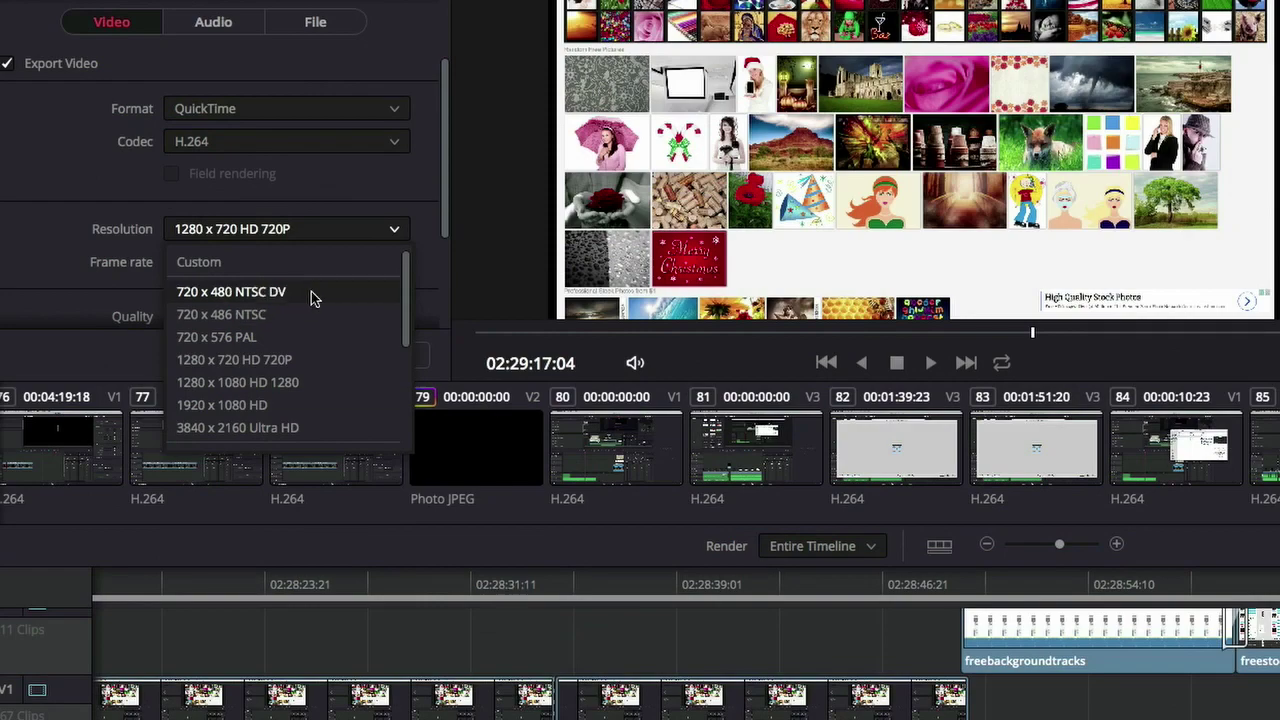
left_click(311, 292)
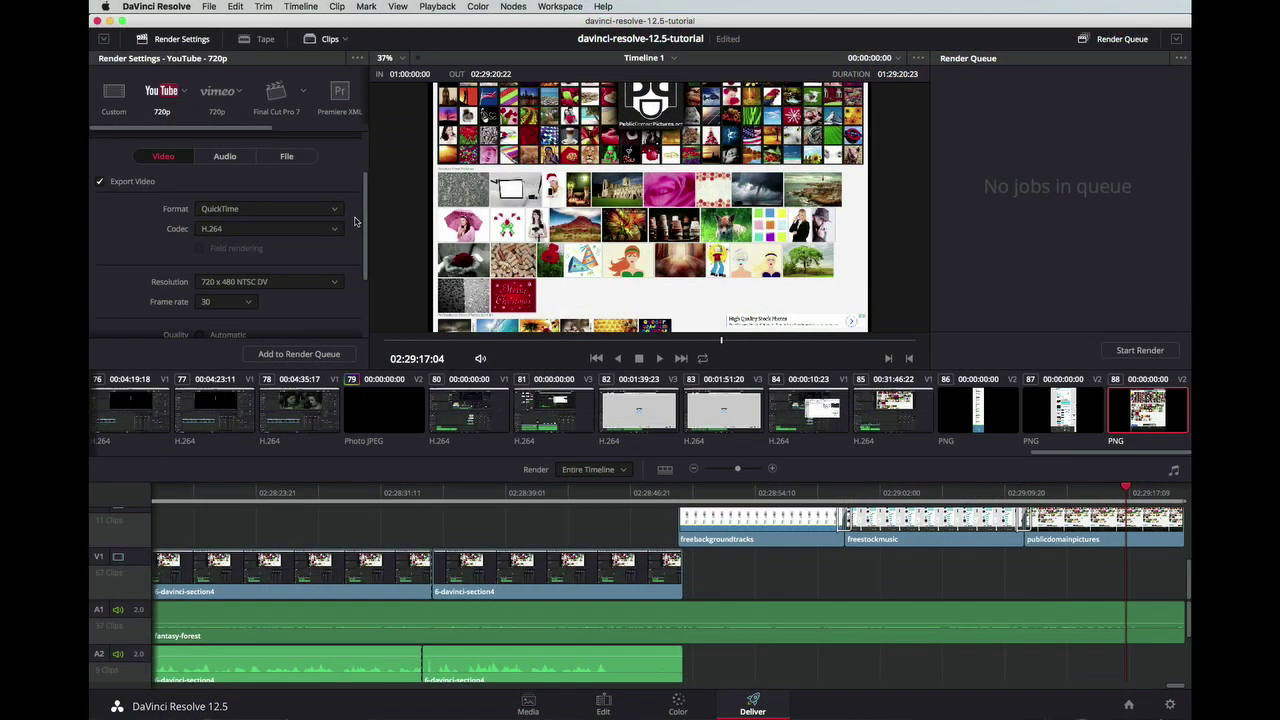
- Add the timeline with these export settings to the render queue and start rendering the job
scroll(353, 234, "down", 5)
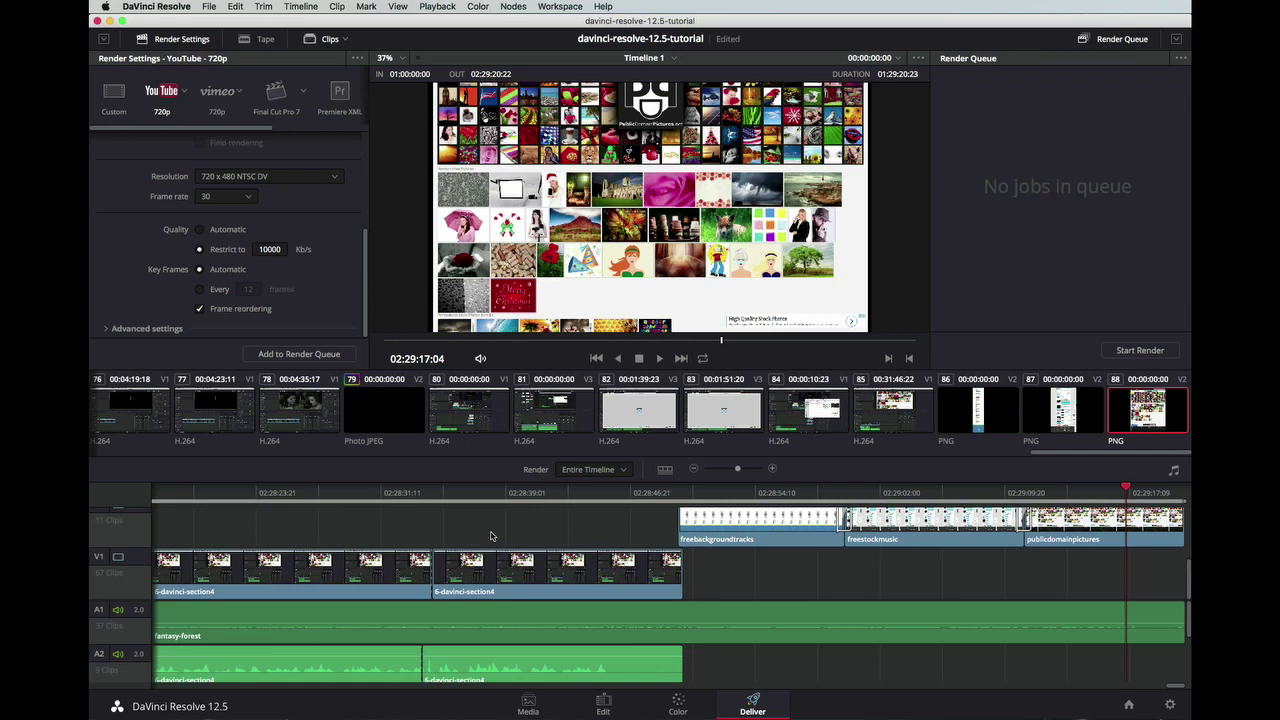
left_click(286, 355)
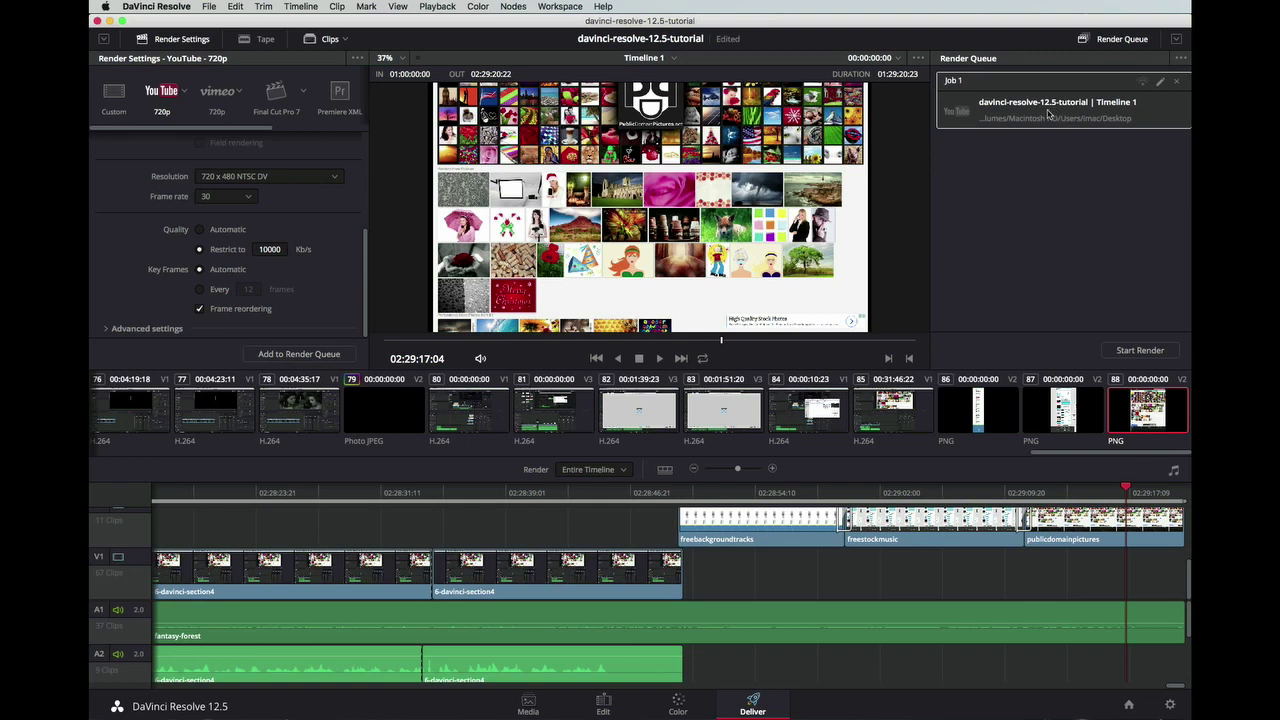
left_click(1140, 351)
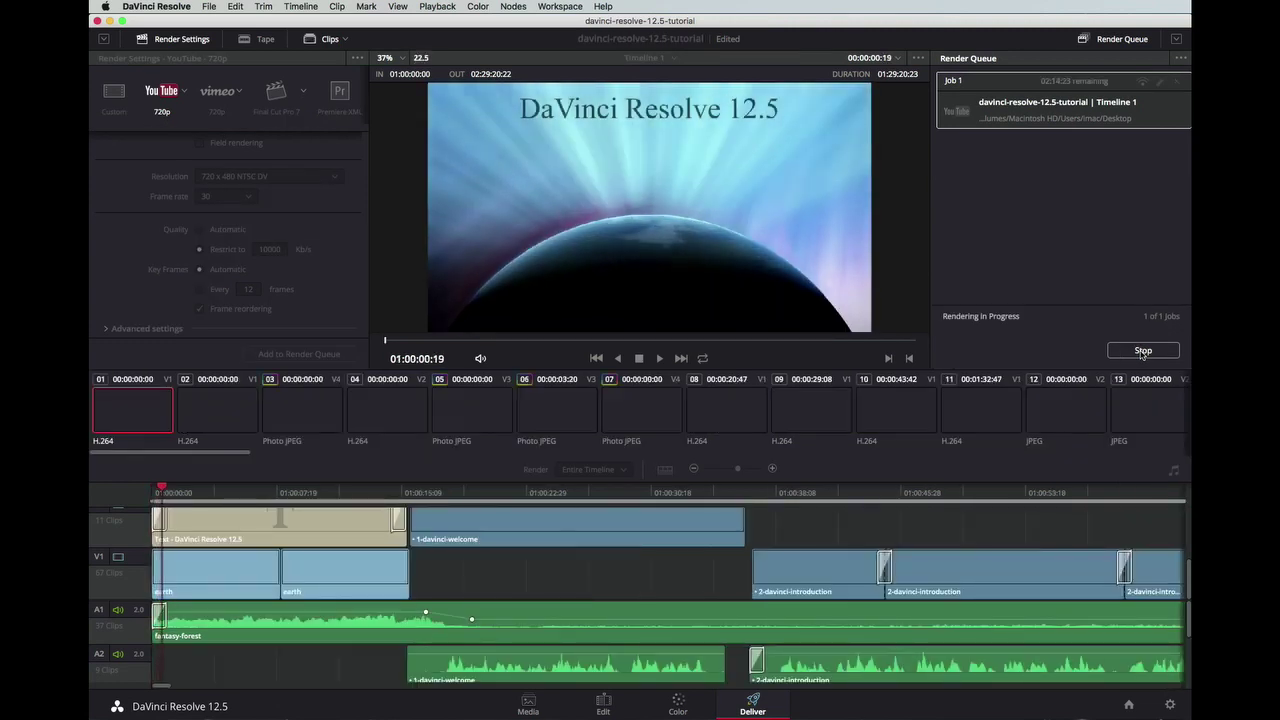